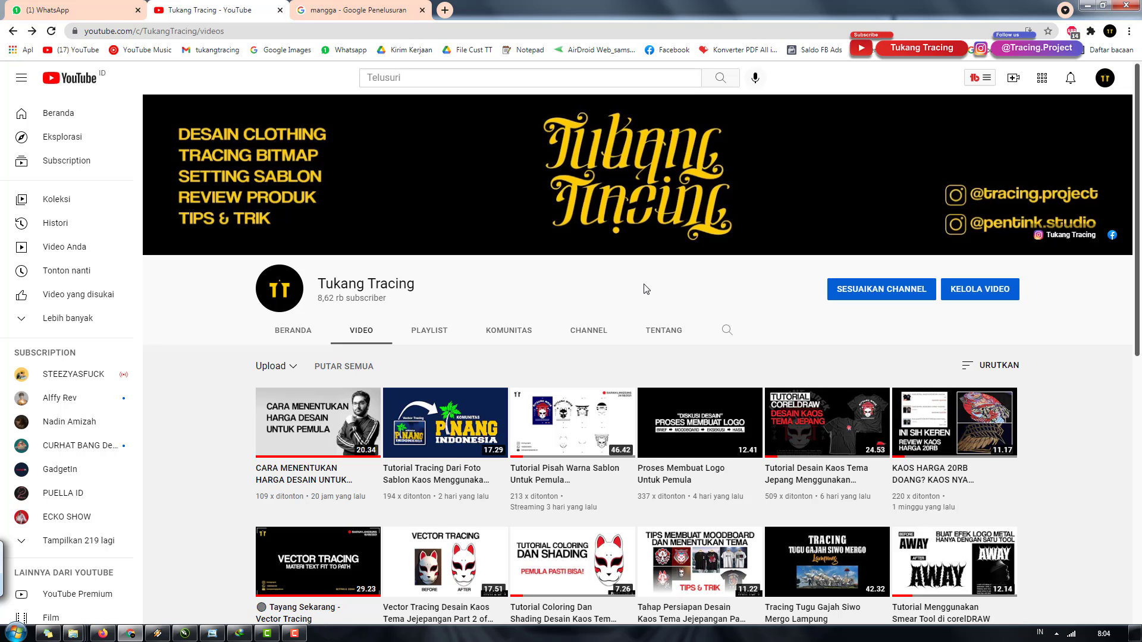
Step: Bring up the CorelDRAW document and pan and zoom to inspect the peach artwork and mangoes
{"action": "scroll", "coordinate": [643, 285], "scroll_direction": "down", "scroll_amount": 4}
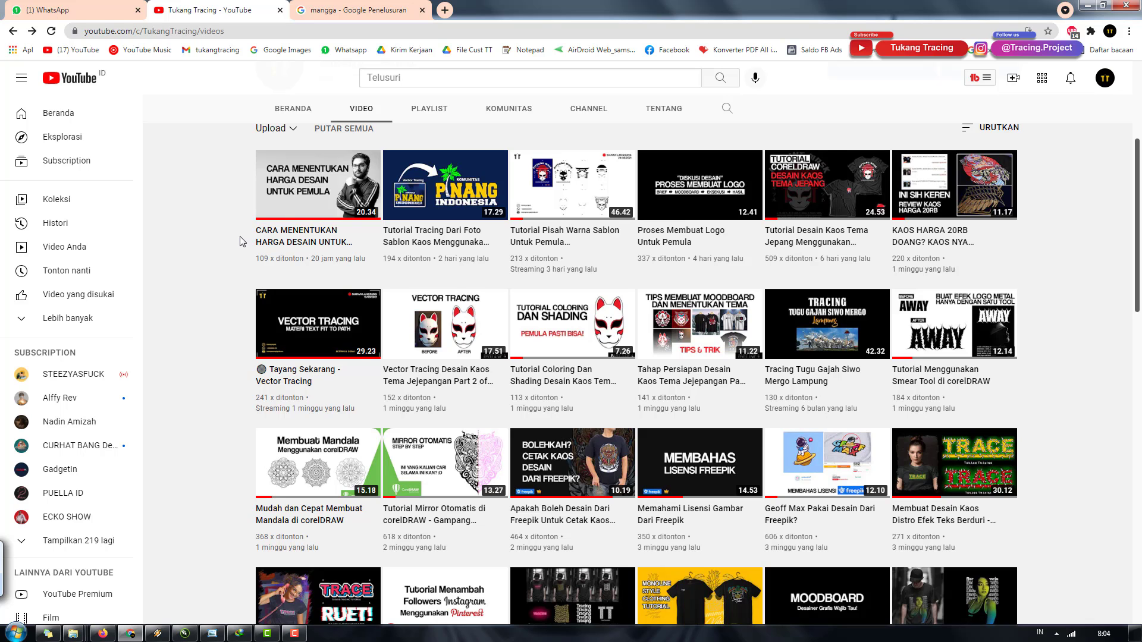
{"action": "scroll", "coordinate": [580, 299], "scroll_direction": "down", "scroll_amount": 2}
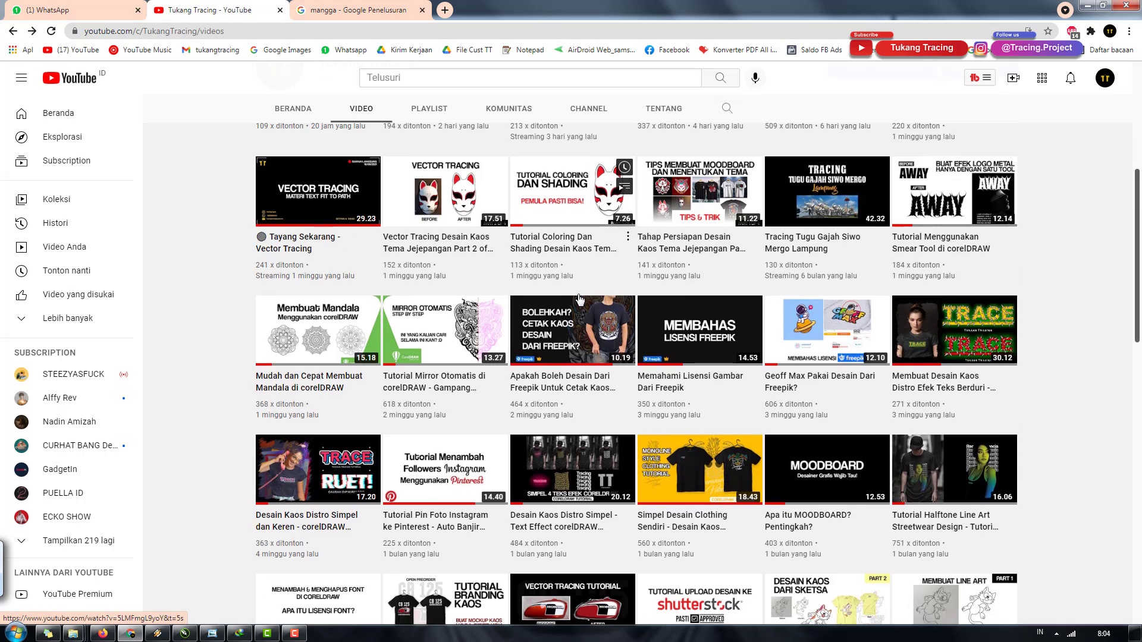
{"action": "scroll", "coordinate": [580, 299], "scroll_direction": "down", "scroll_amount": 7}
{"action": "scroll", "coordinate": [574, 312], "scroll_direction": "down", "scroll_amount": 2}
{"action": "scroll", "coordinate": [569, 324], "scroll_direction": "down", "scroll_amount": 1}
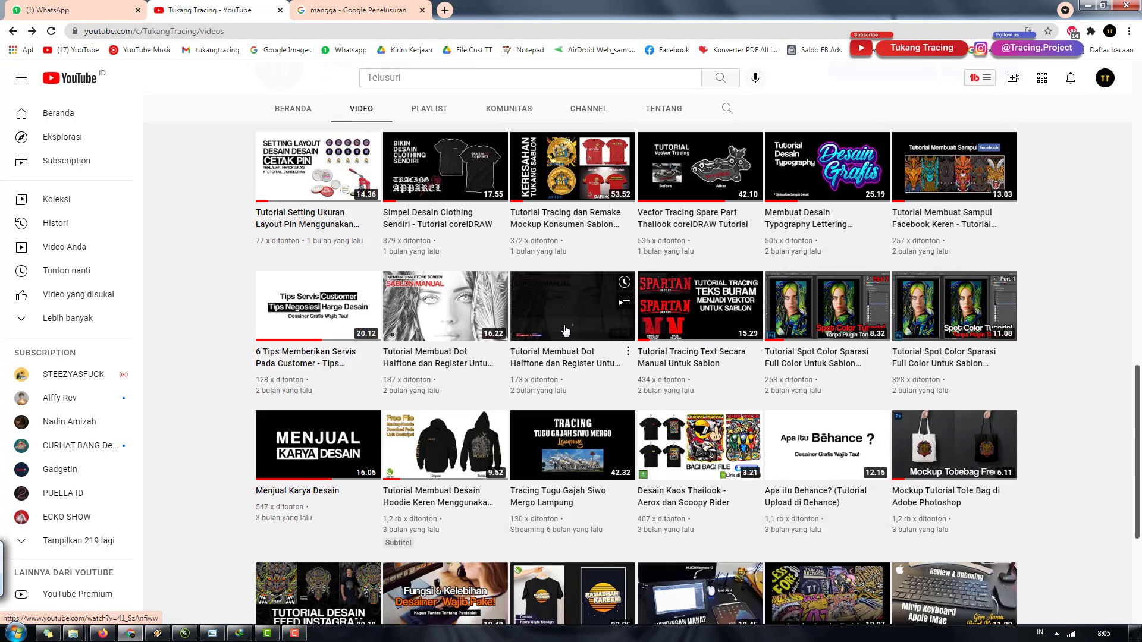
{"action": "scroll", "coordinate": [566, 330], "scroll_direction": "up", "scroll_amount": 5}
{"action": "scroll", "coordinate": [566, 331], "scroll_direction": "up", "scroll_amount": 5}
{"action": "scroll", "coordinate": [565, 331], "scroll_direction": "up", "scroll_amount": 4}
{"action": "scroll", "coordinate": [566, 331], "scroll_direction": "up", "scroll_amount": 4}
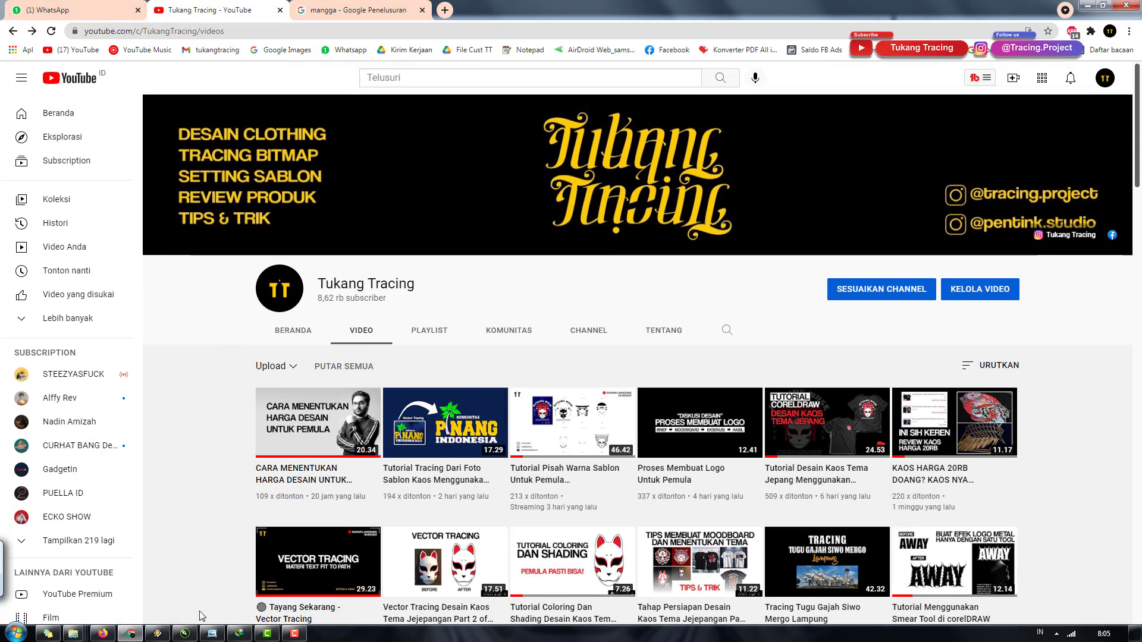
{"action": "left_click", "coordinate": [185, 634]}
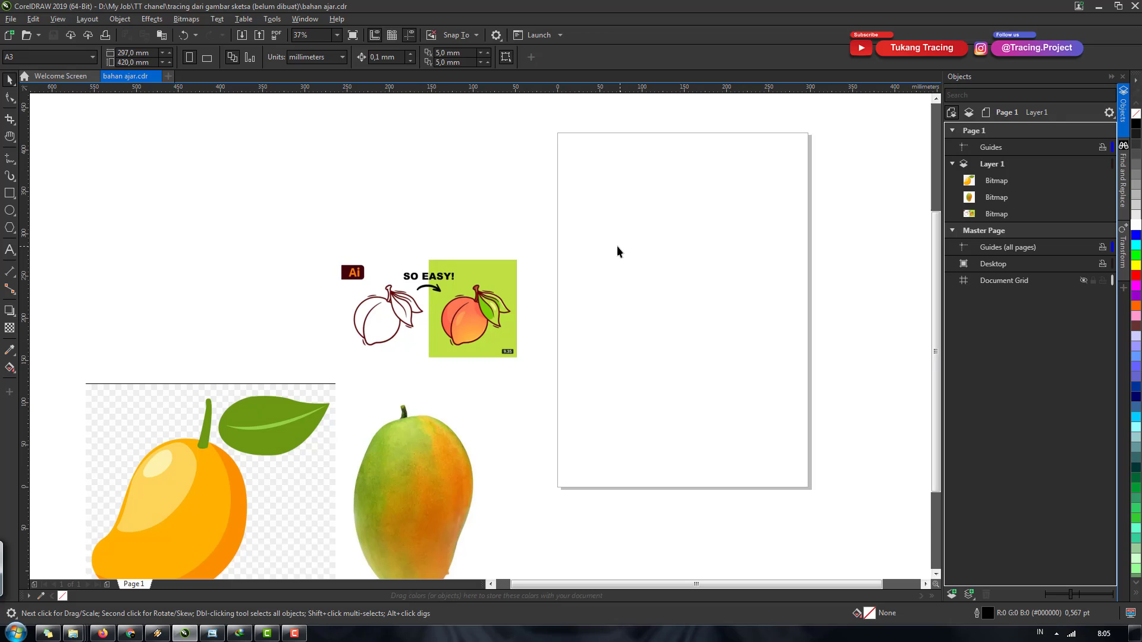
{"action": "key", "text": "h"}
{"action": "left_click_drag", "start_coordinate": [599, 264], "coordinate": [566, 247]}
{"action": "scroll", "coordinate": [586, 275], "scroll_direction": "up", "scroll_amount": 2}
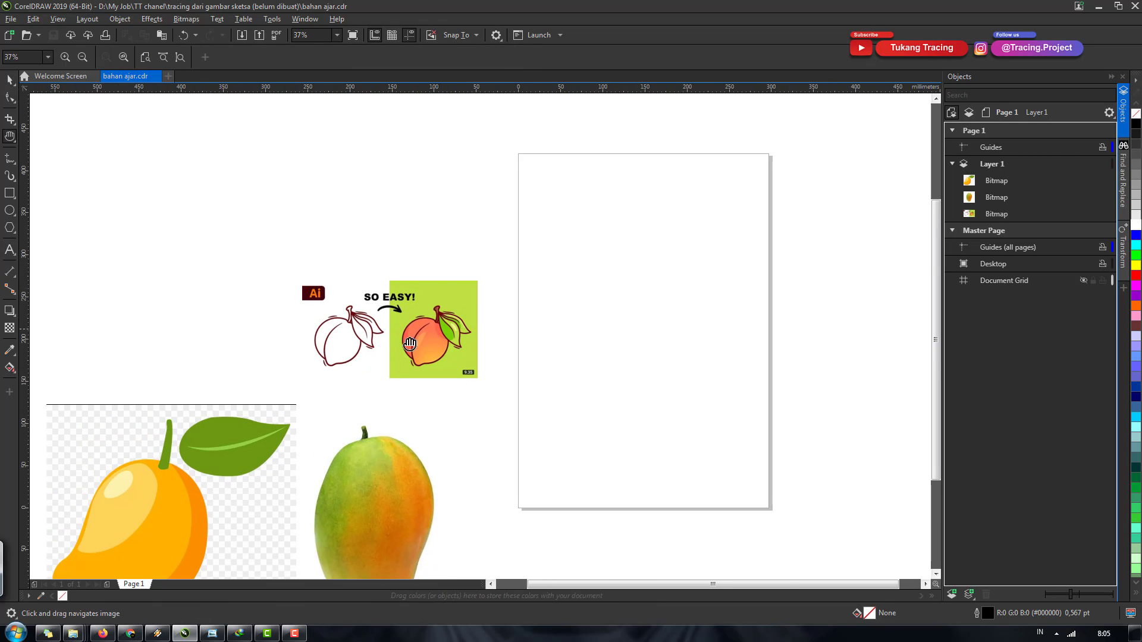
{"action": "scroll", "coordinate": [512, 275], "scroll_direction": "up", "scroll_amount": 2}
{"action": "left_click_drag", "start_coordinate": [423, 318], "coordinate": [431, 266]}
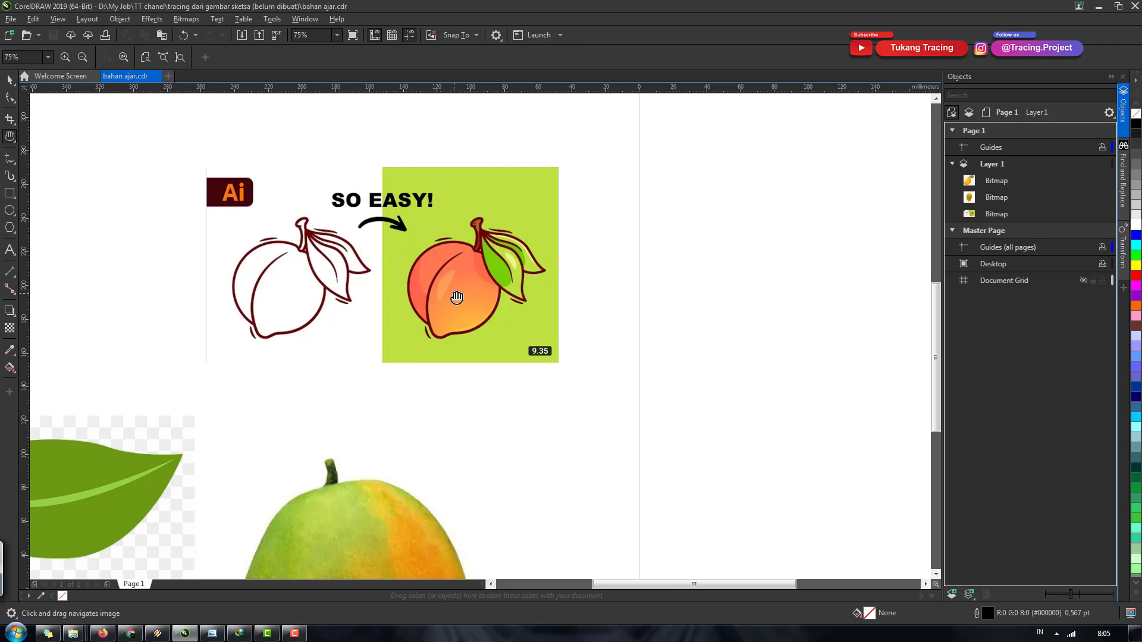
{"action": "left_click_drag", "start_coordinate": [454, 291], "coordinate": [415, 247]}
{"action": "scroll", "coordinate": [359, 248], "scroll_direction": "up", "scroll_amount": 2}
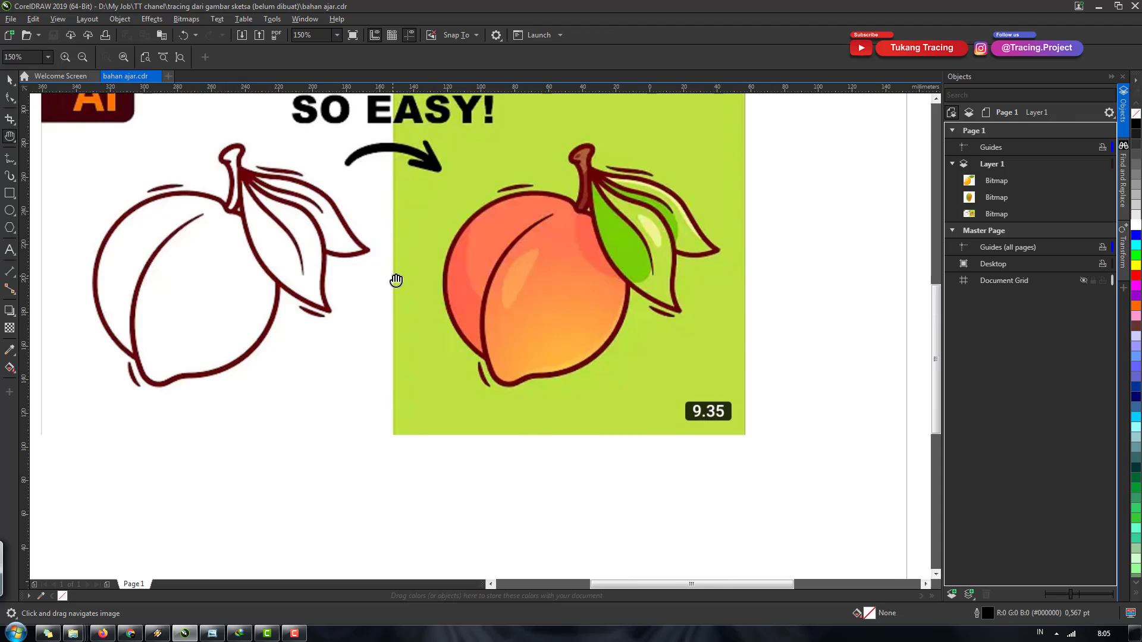
{"action": "scroll", "coordinate": [395, 281], "scroll_direction": "down", "scroll_amount": 4}
{"action": "scroll", "coordinate": [387, 390], "scroll_direction": "up", "scroll_amount": 2}
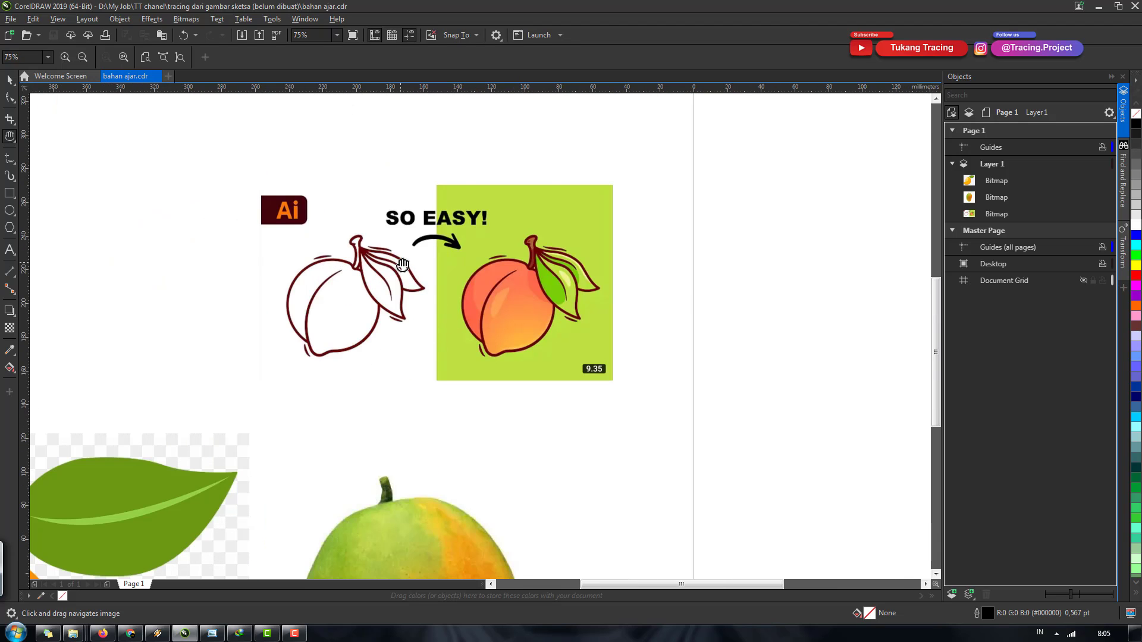
{"action": "left_click_drag", "start_coordinate": [449, 301], "coordinate": [381, 221]}
{"action": "scroll", "coordinate": [409, 252], "scroll_direction": "down", "scroll_amount": 4}
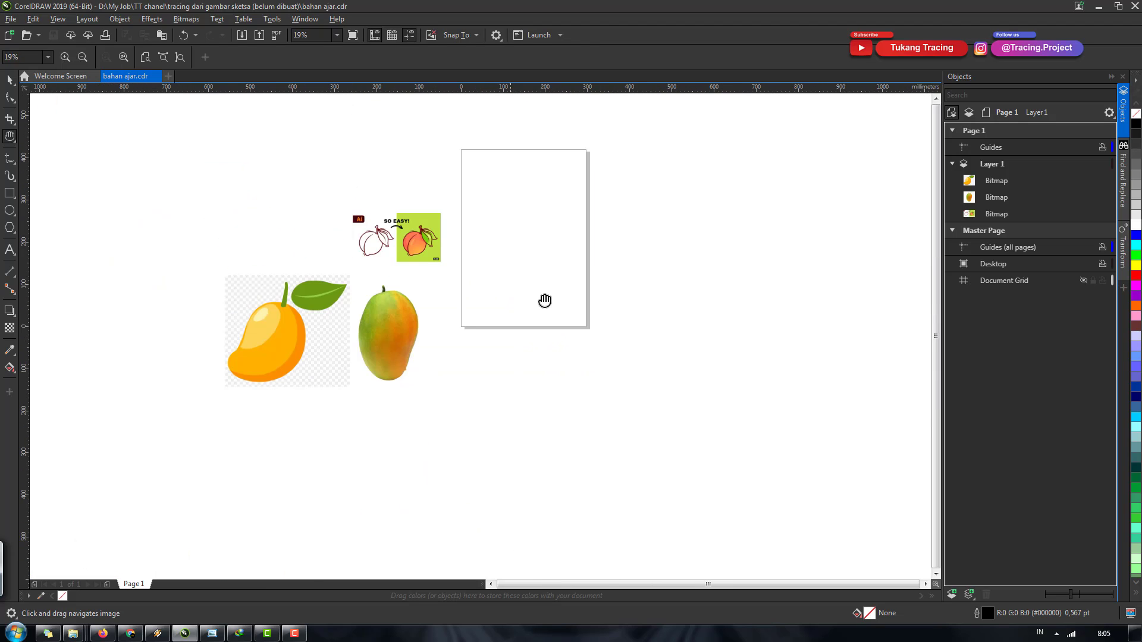
Step: Move the peach reference image to the left
{"action": "key", "text": "space"}
{"action": "left_click", "coordinate": [381, 236]}
{"action": "scroll", "coordinate": [381, 236], "scroll_direction": "up", "scroll_amount": 2}
{"action": "left_click_drag", "start_coordinate": [357, 232], "coordinate": [244, 221]}
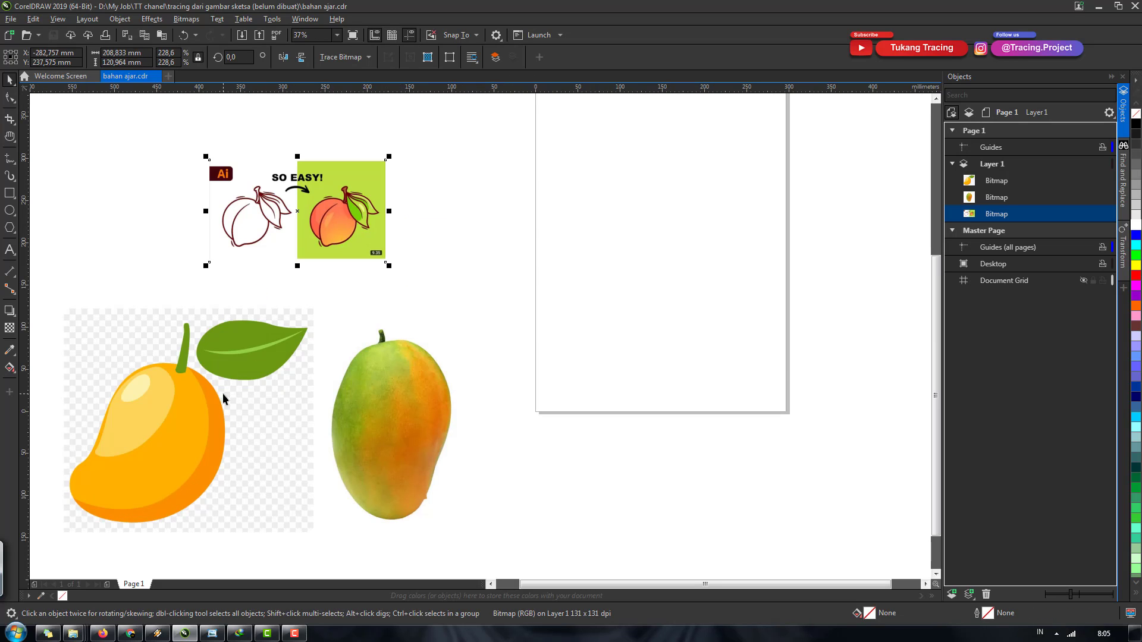
Step: Scale the cartoon mango to 42.1% so it sits beside the peach reference
{"action": "left_click", "coordinate": [279, 333]}
{"action": "scroll", "coordinate": [346, 301], "scroll_direction": "down", "scroll_amount": 2}
{"action": "left_click_drag", "start_coordinate": [338, 298], "coordinate": [249, 378]}
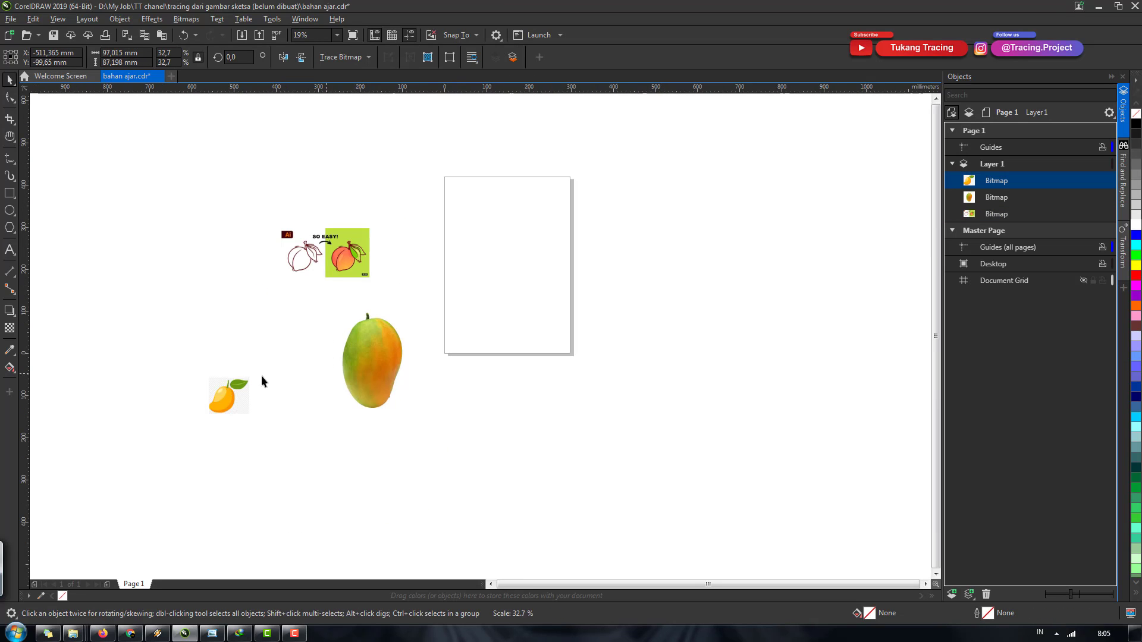
{"action": "scroll", "coordinate": [426, 254], "scroll_direction": "up", "scroll_amount": 2}
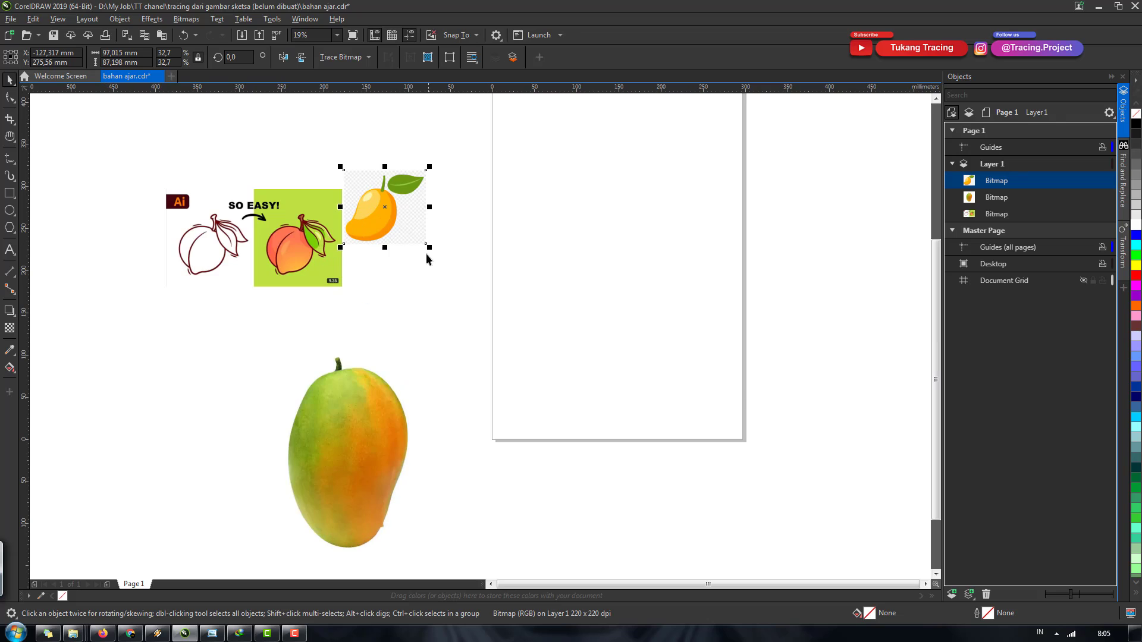
{"action": "mouse_move", "coordinate": [428, 250]}
{"action": "left_mouse_down"}
{"action": "mouse_move", "coordinate": [453, 275]}
{"action": "mouse_move", "coordinate": [428, 249]}
{"action": "left_mouse_up"}
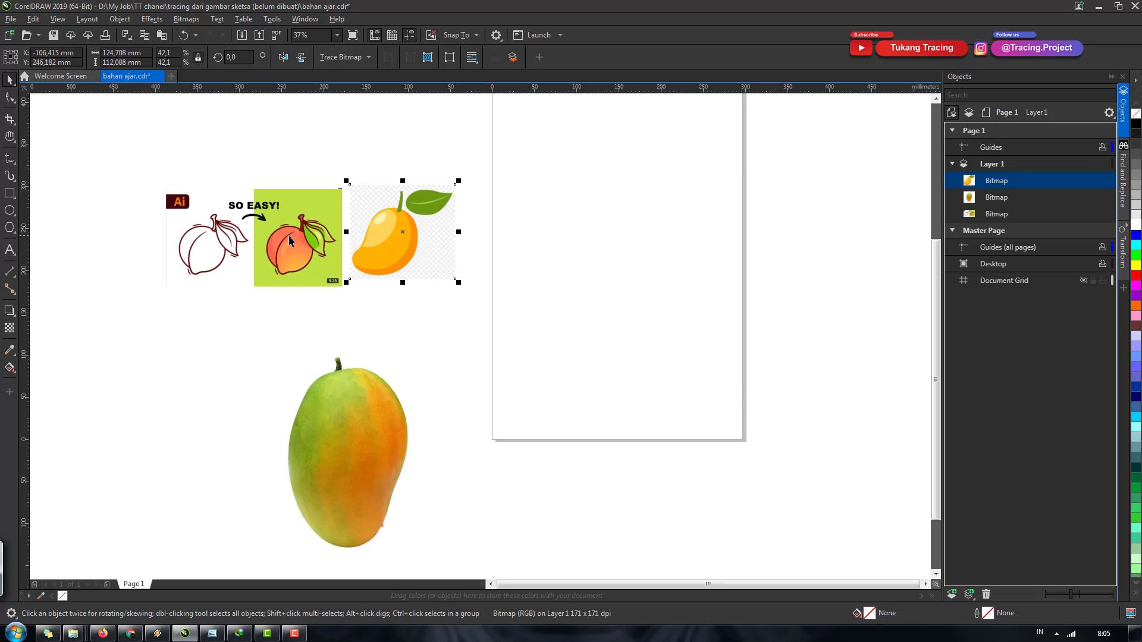
{"action": "left_click_drag", "start_coordinate": [302, 241], "coordinate": [309, 228]}
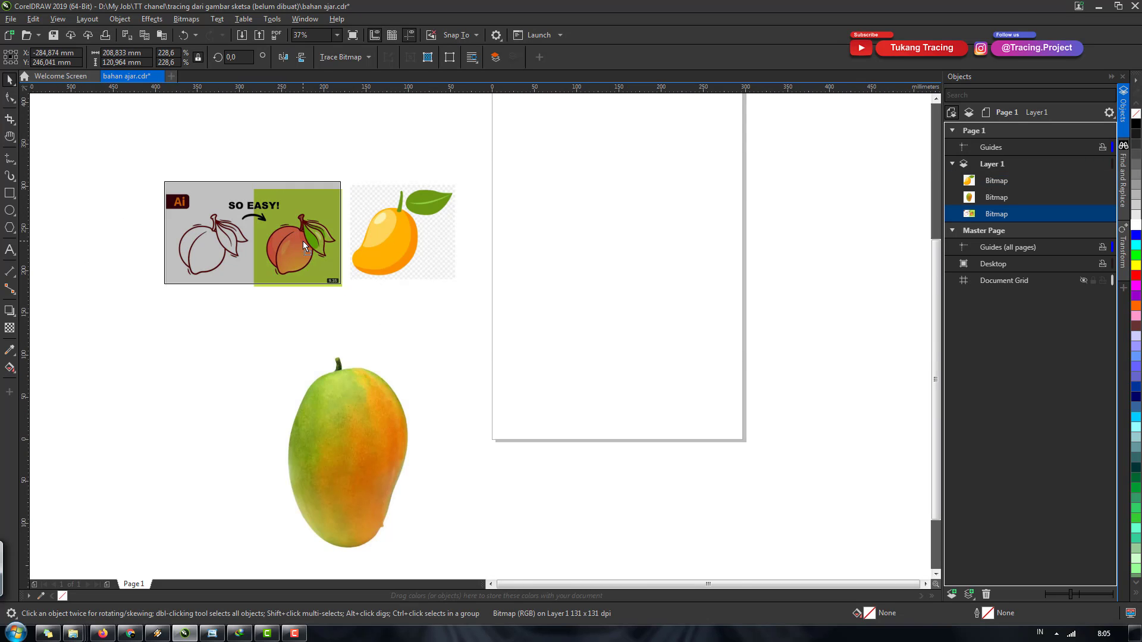
{"action": "scroll", "coordinate": [312, 218], "scroll_direction": "up", "scroll_amount": 2}
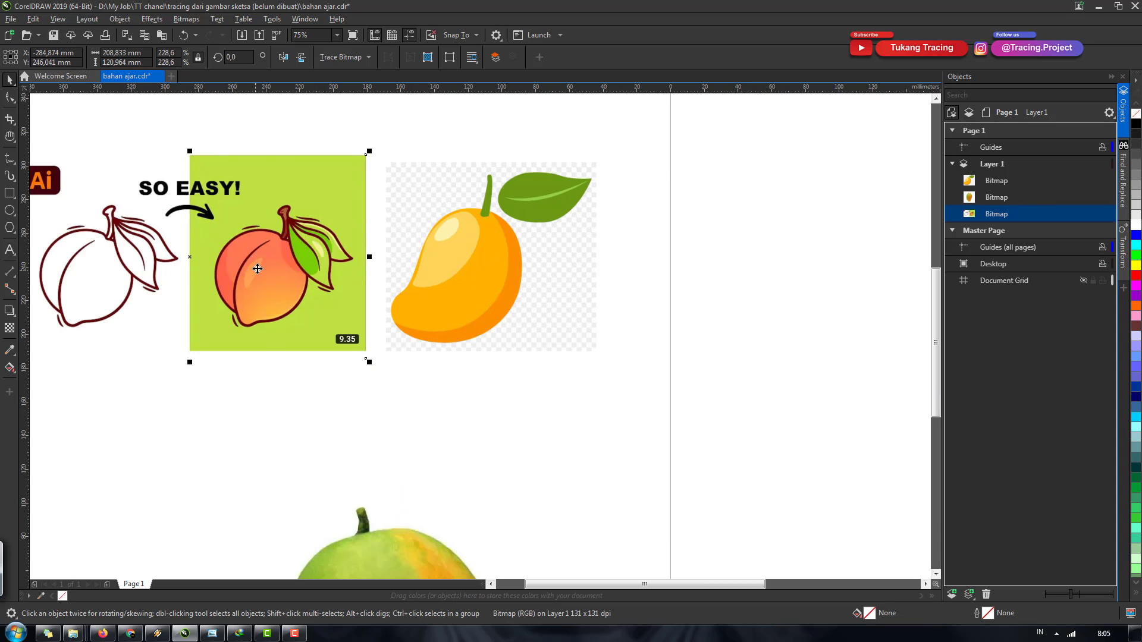
Step: Move the mango photo to the middle of the page
{"action": "scroll", "coordinate": [340, 273], "scroll_direction": "down", "scroll_amount": 2}
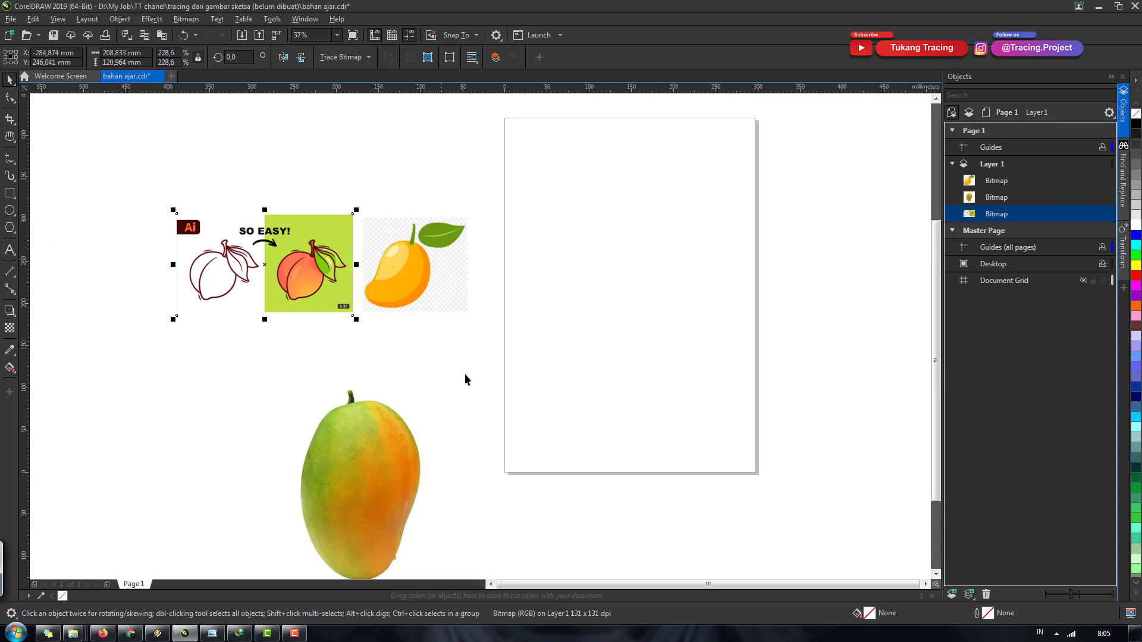
{"action": "left_click", "coordinate": [319, 509]}
{"action": "left_click_drag", "start_coordinate": [383, 430], "coordinate": [629, 271]}
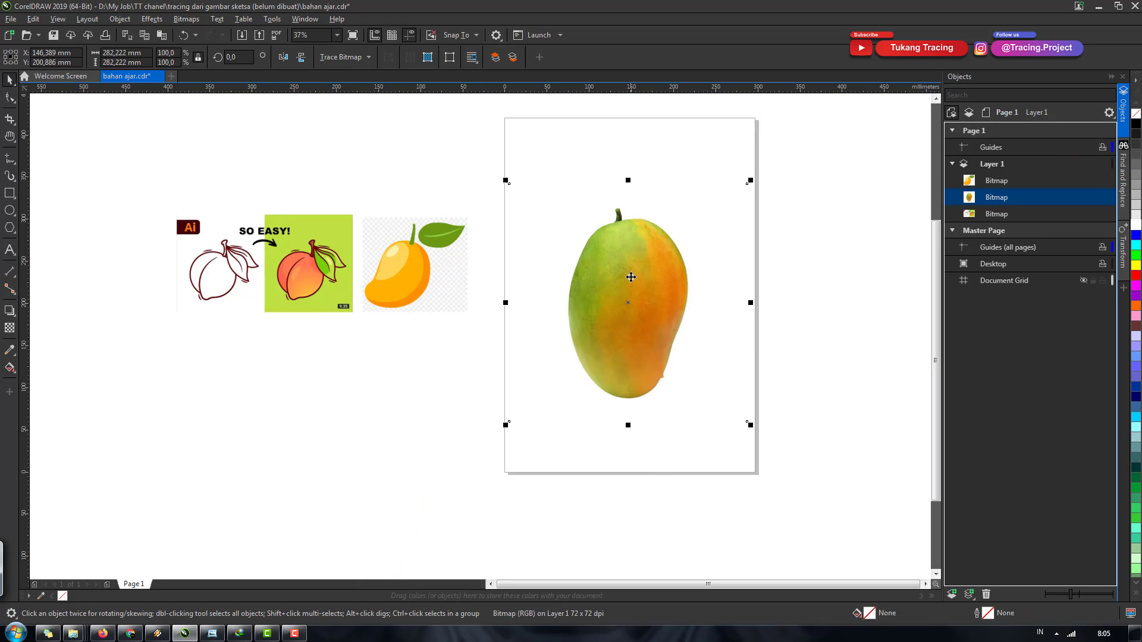
Step: Rotate the mango photo clockwise and flip it horizontally so the stem leans upper right
{"action": "left_click", "coordinate": [582, 251]}
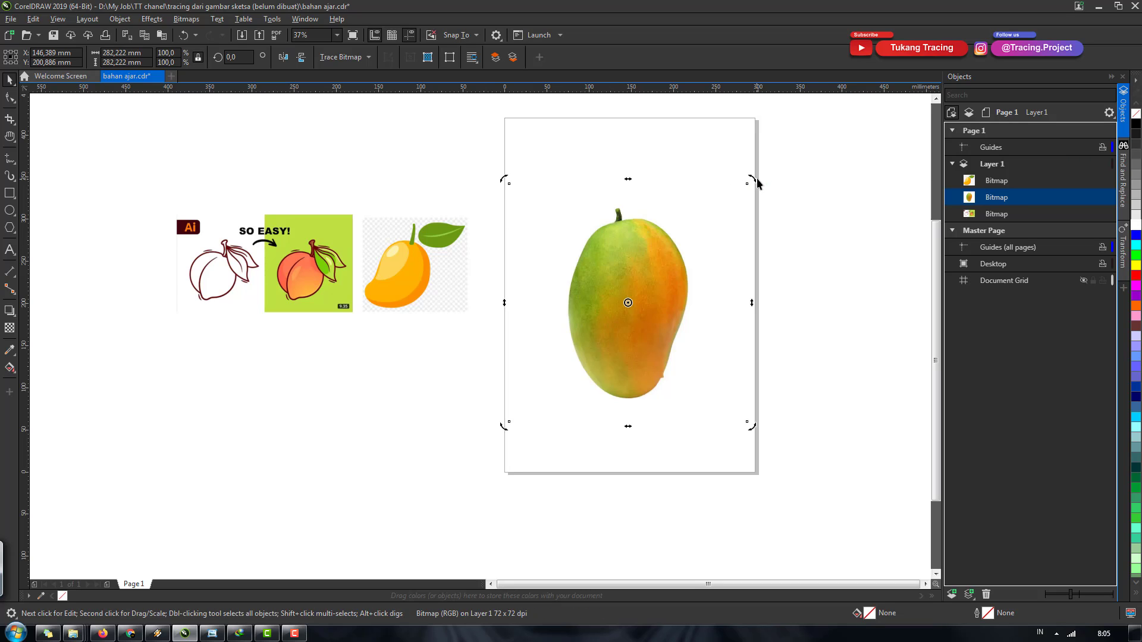
{"action": "left_click_drag", "start_coordinate": [752, 179], "coordinate": [785, 224]}
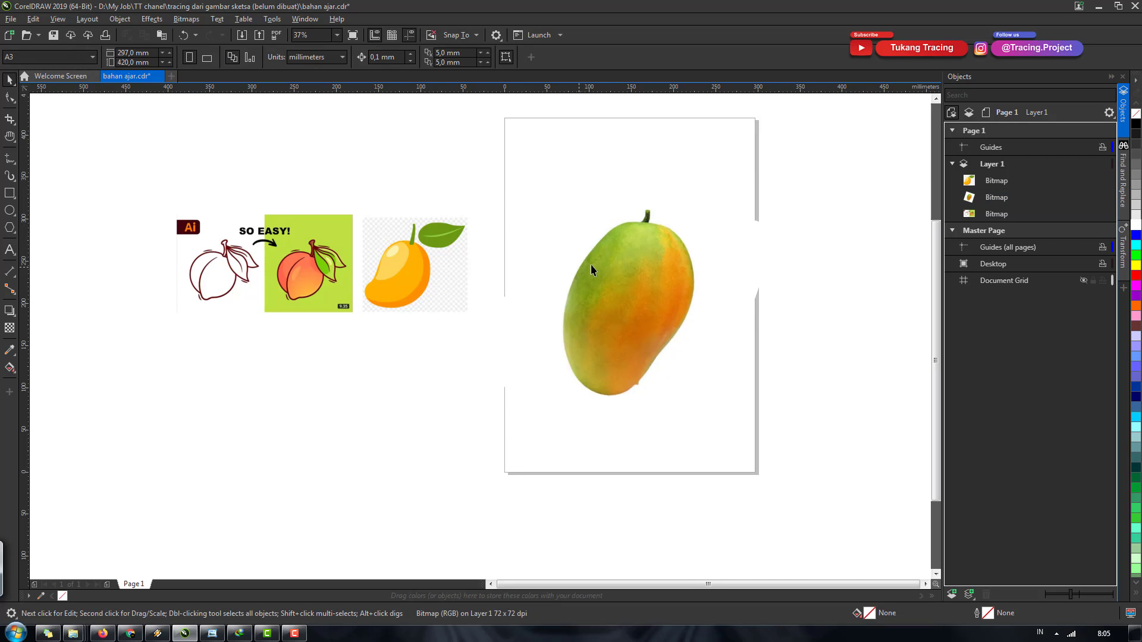
{"action": "left_click", "coordinate": [284, 57]}
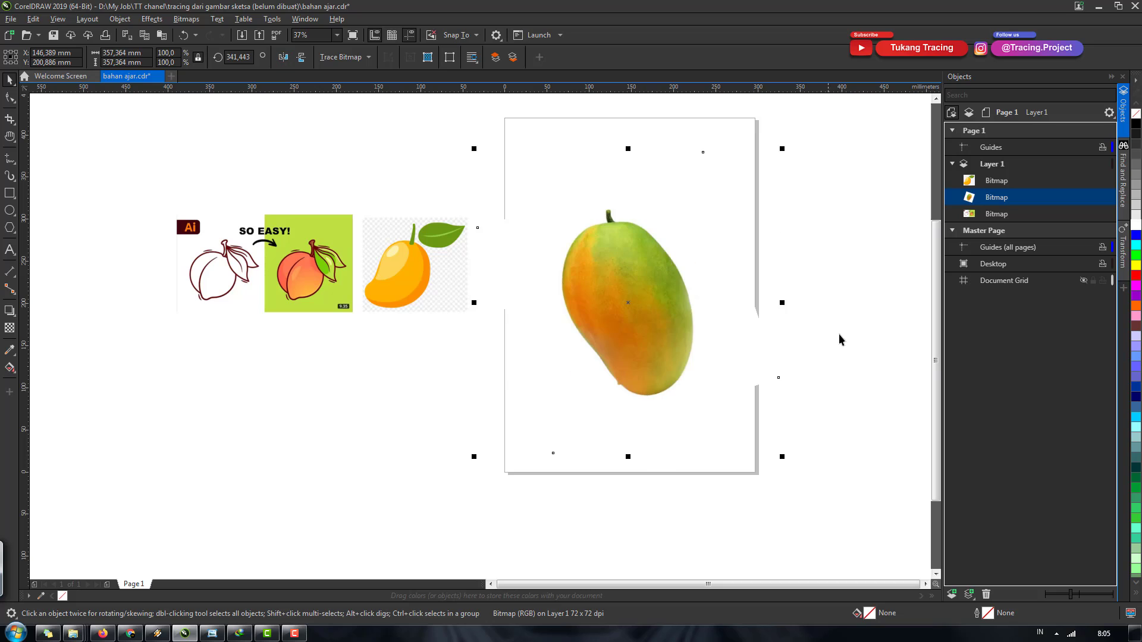
{"action": "left_click", "coordinate": [547, 320]}
{"action": "left_click", "coordinate": [624, 297]}
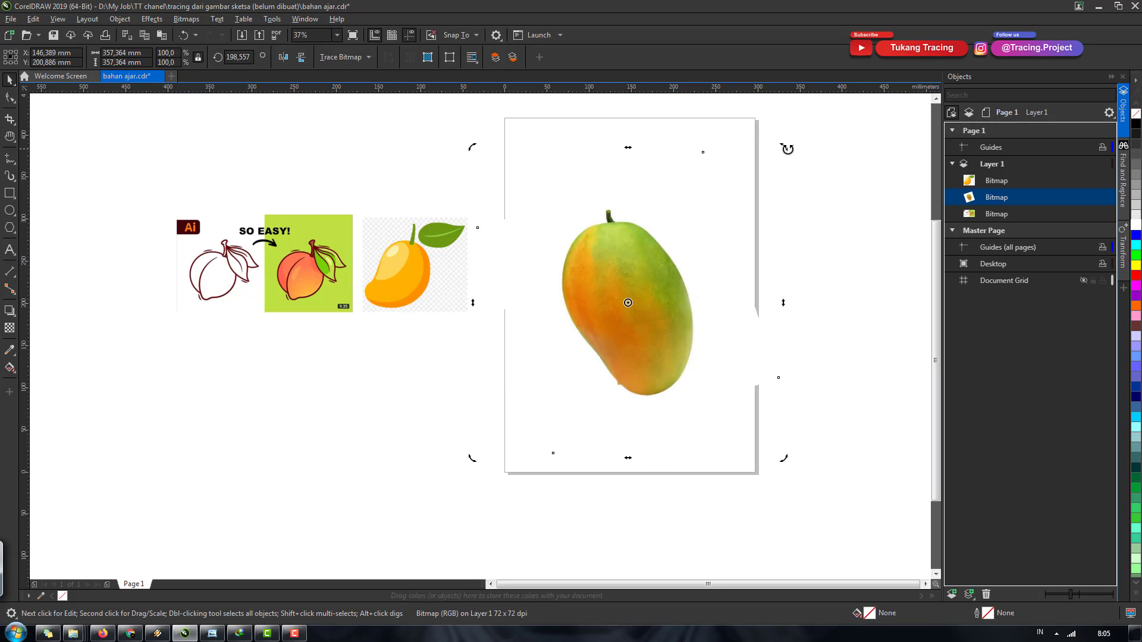
{"action": "left_click_drag", "start_coordinate": [787, 149], "coordinate": [811, 254]}
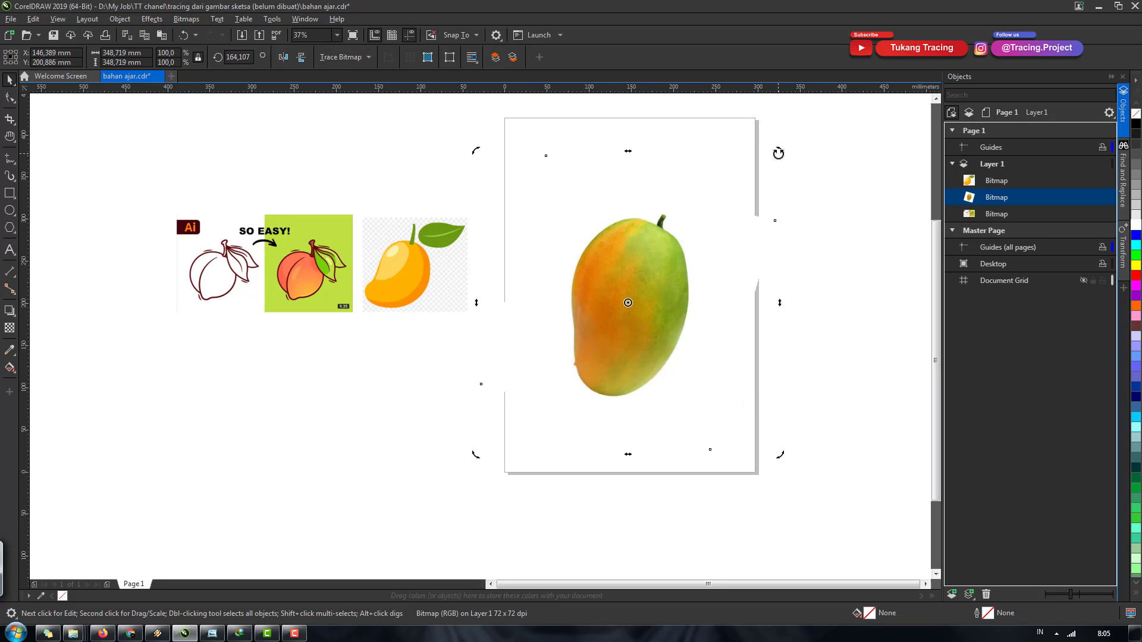
{"action": "mouse_move", "coordinate": [800, 178]}
{"action": "left_mouse_down"}
{"action": "mouse_move", "coordinate": [791, 156]}
{"action": "mouse_move", "coordinate": [813, 175]}
{"action": "left_mouse_up"}
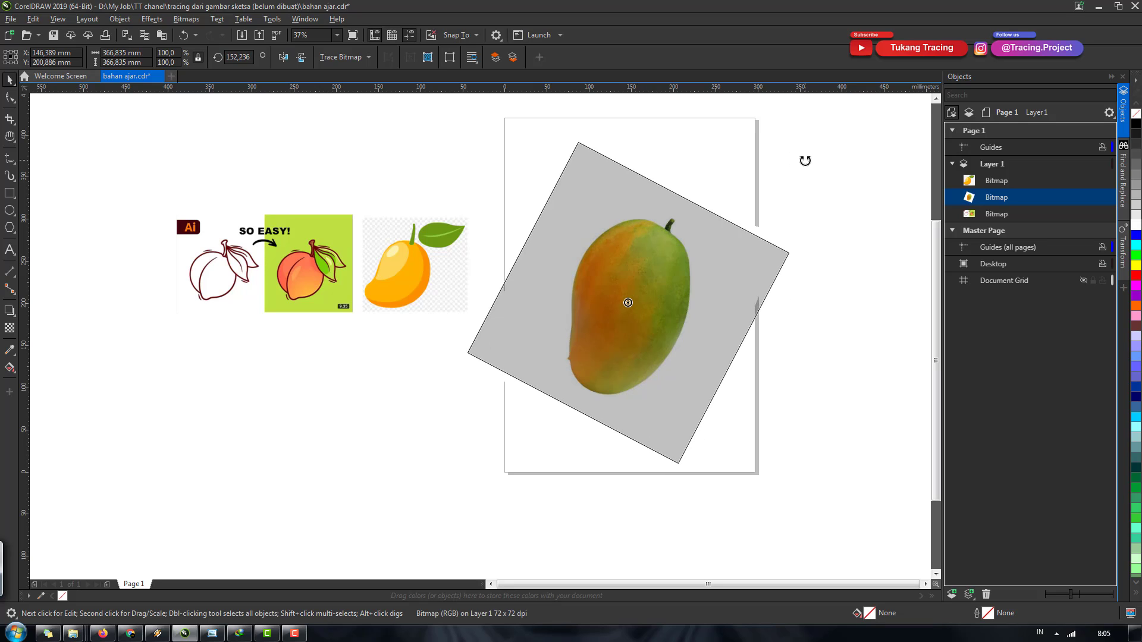
Step: Nudge the photo lower, fine-tune its tilt to 150.659°, then deselect it
{"action": "left_click", "coordinate": [630, 297]}
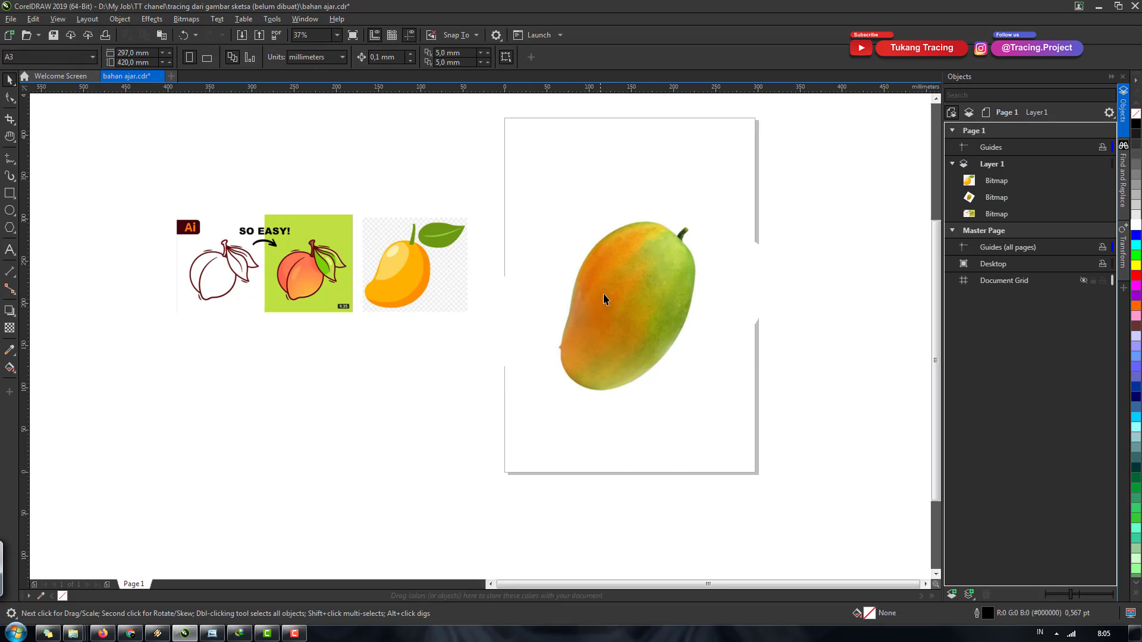
{"action": "left_click_drag", "start_coordinate": [643, 293], "coordinate": [647, 298]}
{"action": "left_click", "coordinate": [663, 297]}
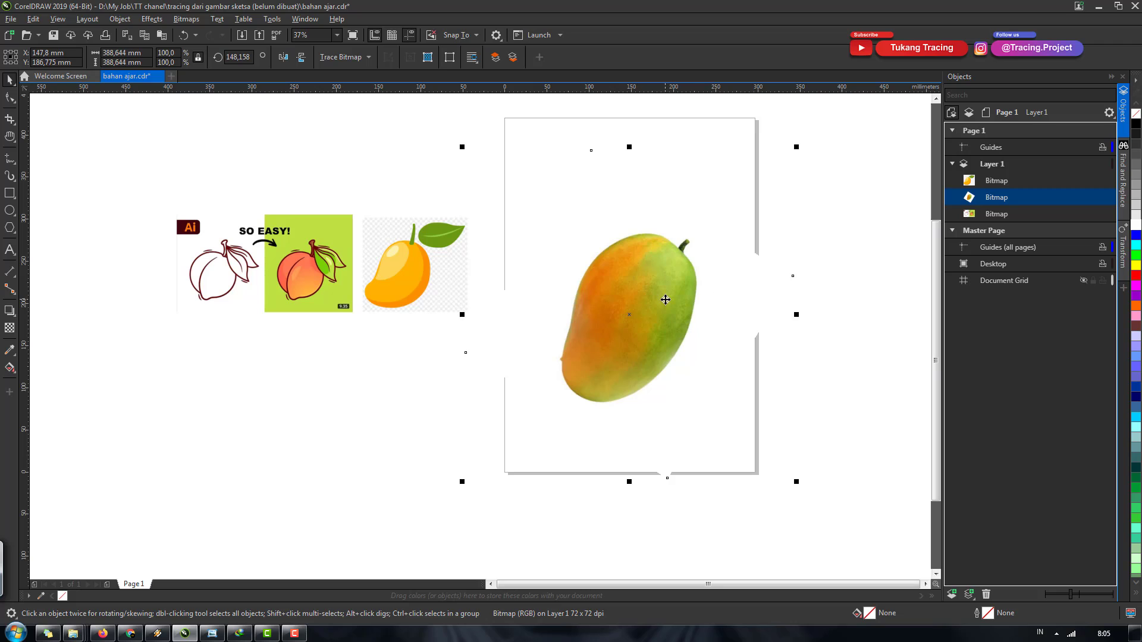
{"action": "left_click_drag", "start_coordinate": [801, 145], "coordinate": [790, 135]}
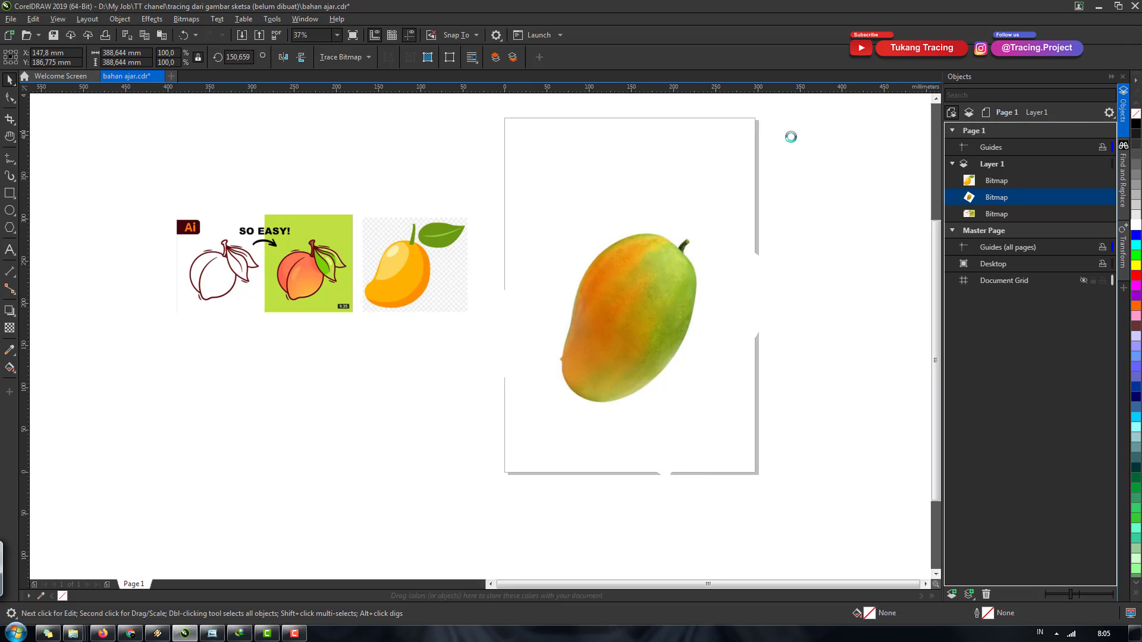
{"action": "key", "text": "Escape"}
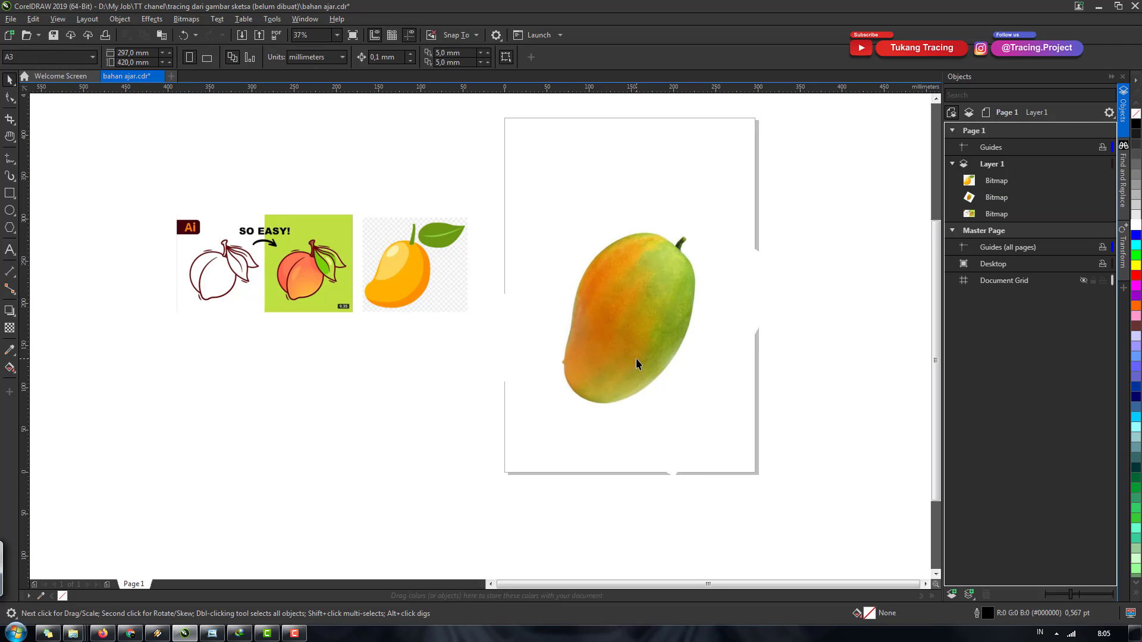
{"action": "left_click", "coordinate": [637, 359]}
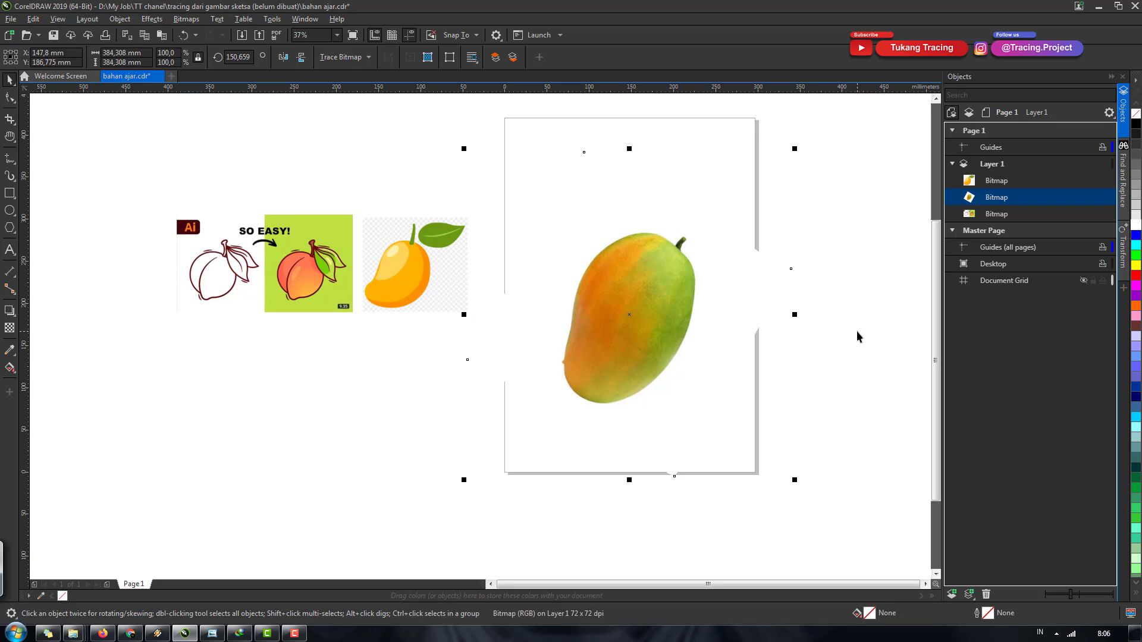
{"action": "scroll", "coordinate": [641, 318], "scroll_direction": "down", "scroll_amount": 2}
{"action": "scroll", "coordinate": [641, 318], "scroll_direction": "up", "scroll_amount": 2}
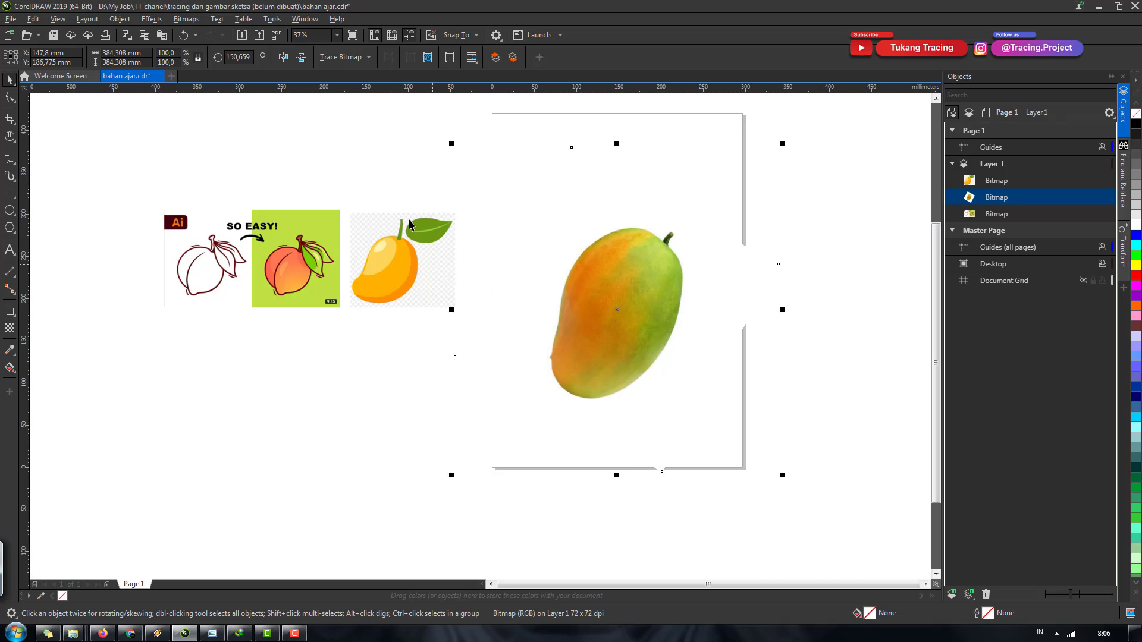
{"action": "left_click", "coordinate": [402, 179]}
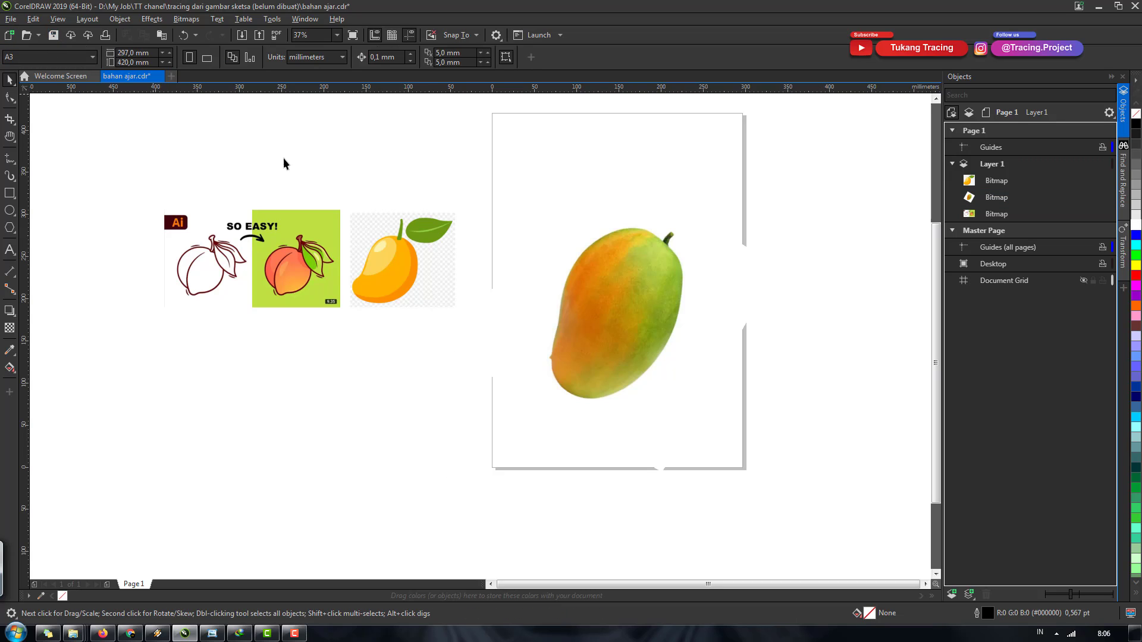
{"action": "key", "text": "ctrl+s"}
{"action": "left_click", "coordinate": [11, 19]}
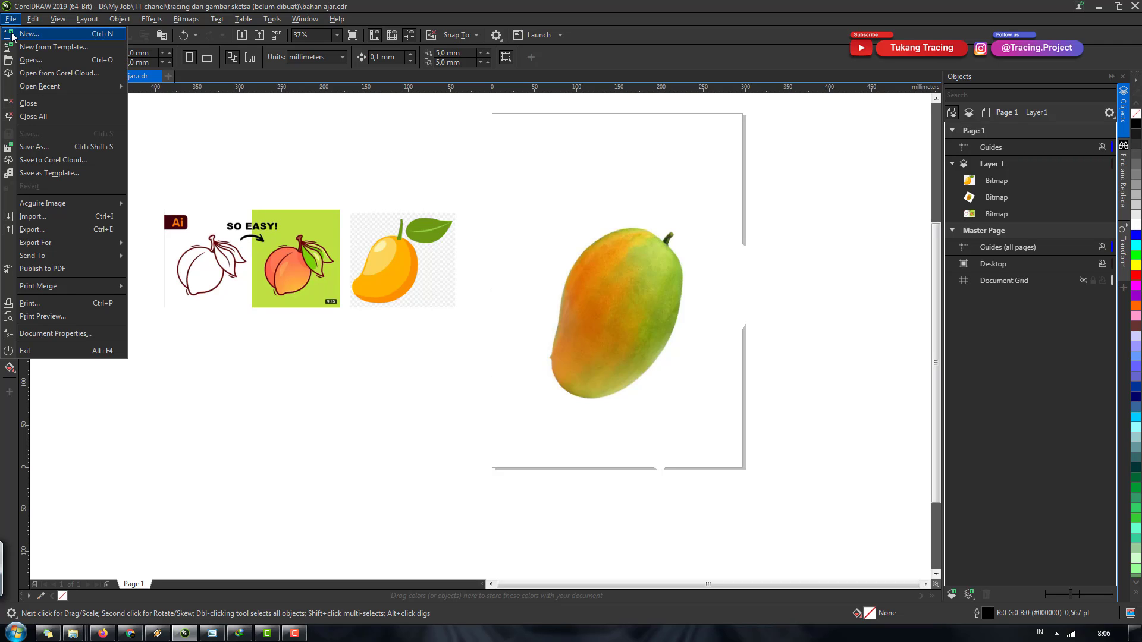
{"action": "left_click", "coordinate": [52, 34]}
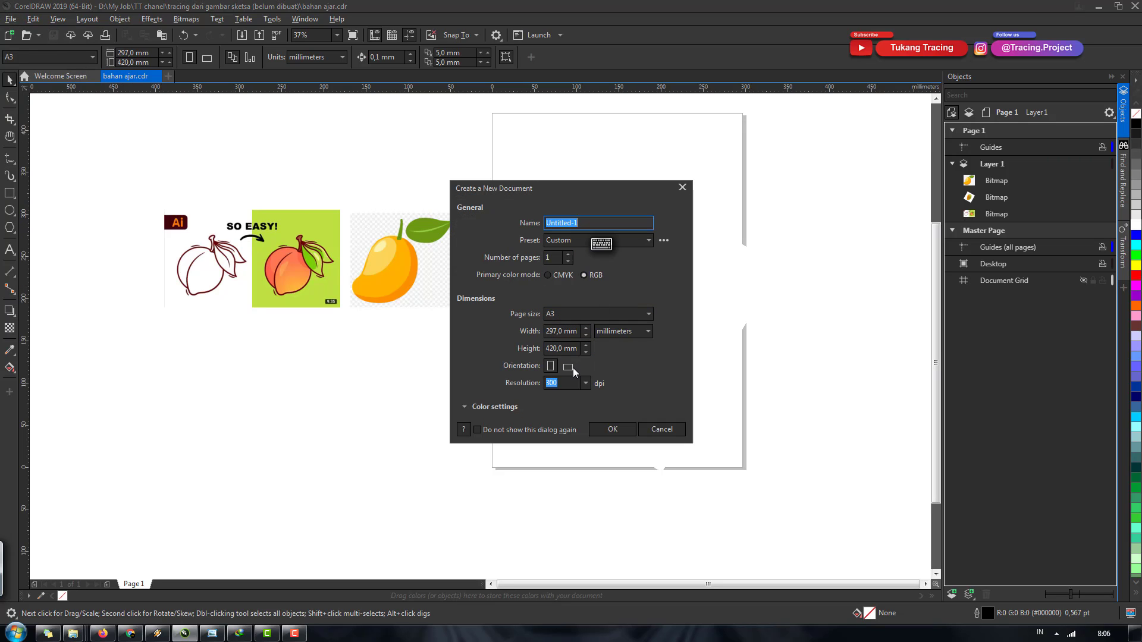
{"action": "left_click", "coordinate": [652, 432]}
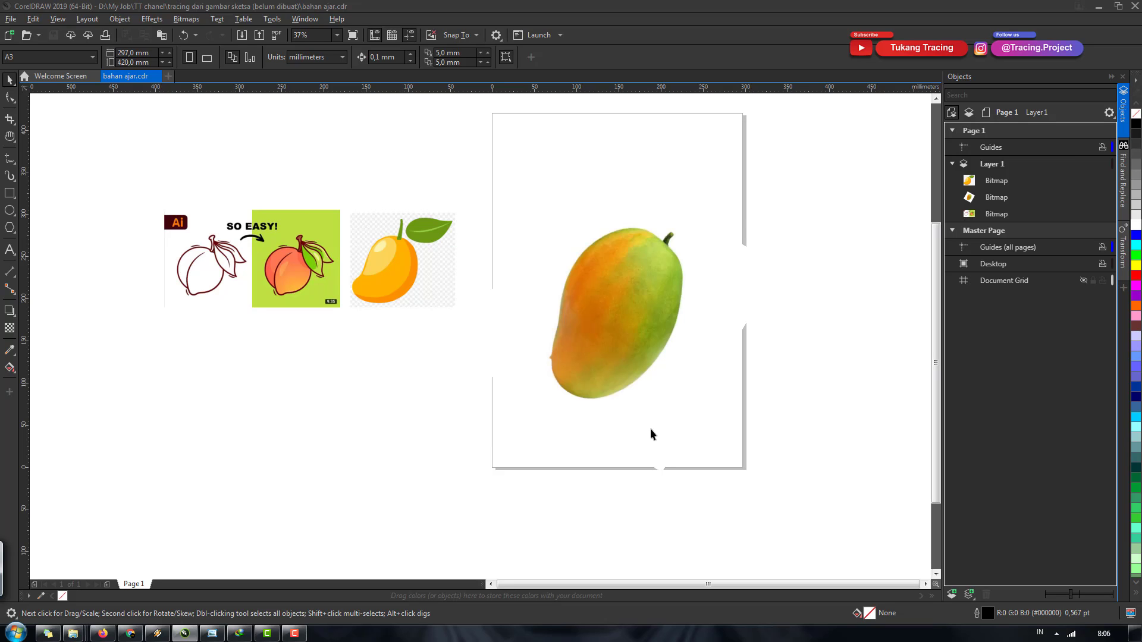
Step: Recentre the view and check Layer 1's contents in the Objects docker
{"action": "scroll", "coordinate": [611, 286], "scroll_direction": "down", "scroll_amount": 2}
{"action": "scroll", "coordinate": [564, 287], "scroll_direction": "up", "scroll_amount": 4}
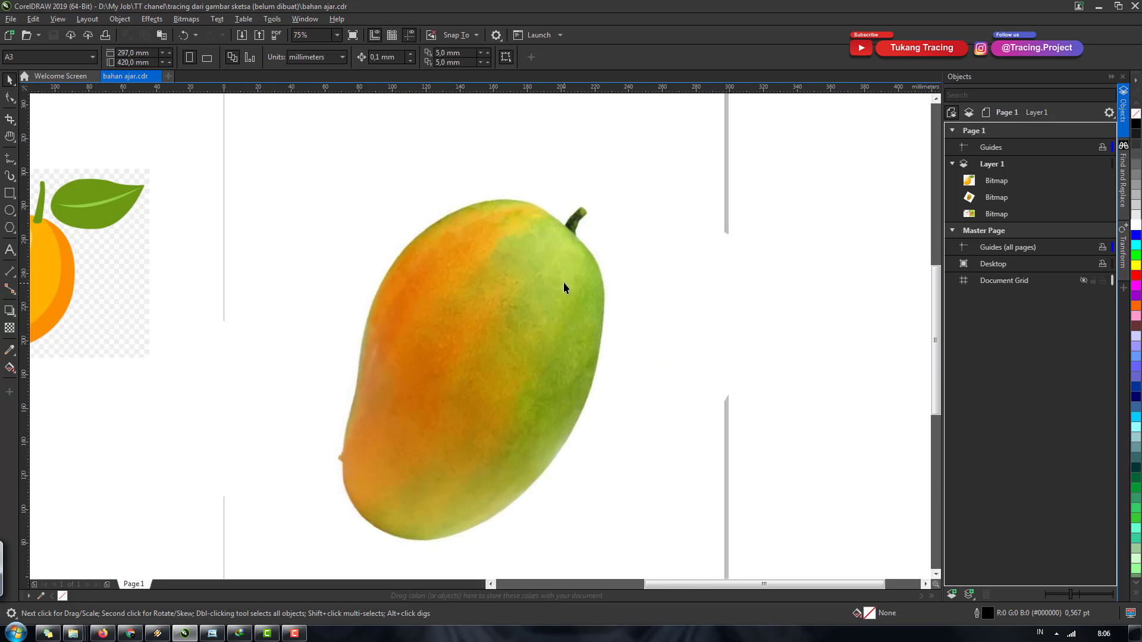
{"action": "scroll", "coordinate": [564, 288], "scroll_direction": "down", "scroll_amount": 2}
{"action": "left_click_drag", "start_coordinate": [546, 339], "coordinate": [536, 327]}
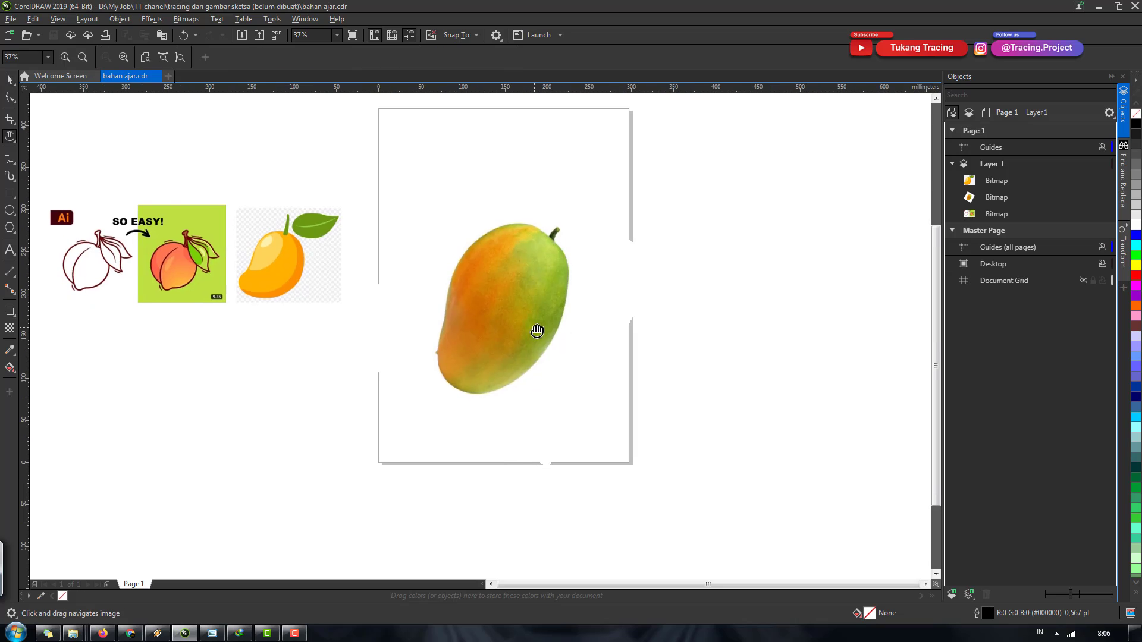
{"action": "left_click", "coordinate": [953, 164]}
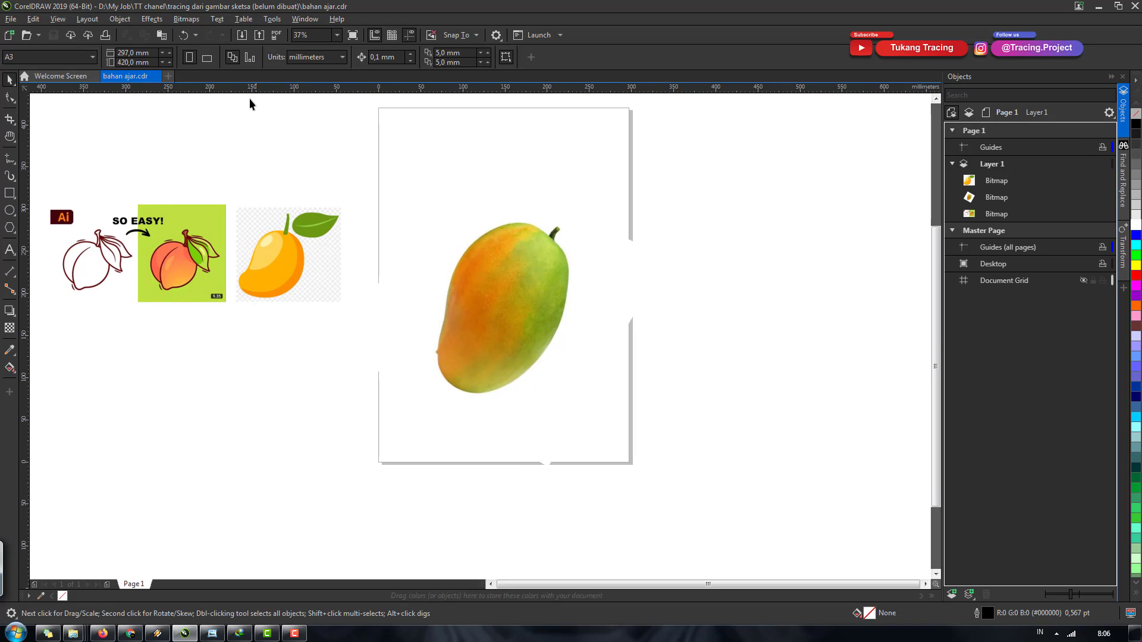
{"action": "left_click", "coordinate": [304, 19]}
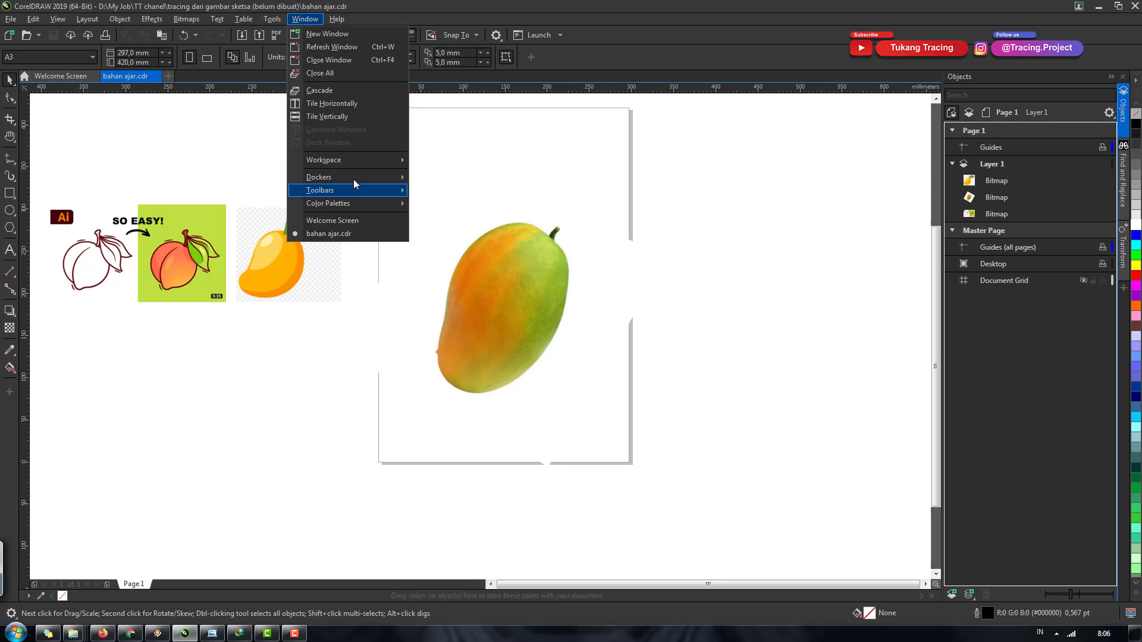
{"action": "mouse_move", "coordinate": [319, 176]}
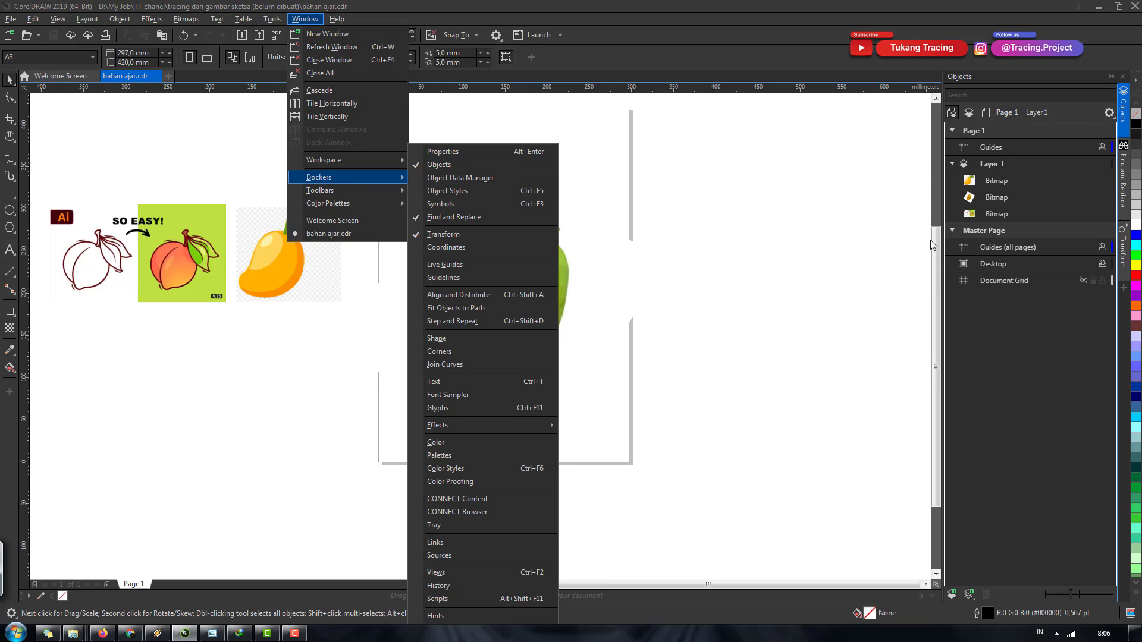
{"action": "left_click", "coordinate": [458, 166]}
Step: Lock Layer 1, add Layer 2 above it and make Layer 2 active
{"action": "left_click", "coordinate": [1094, 163]}
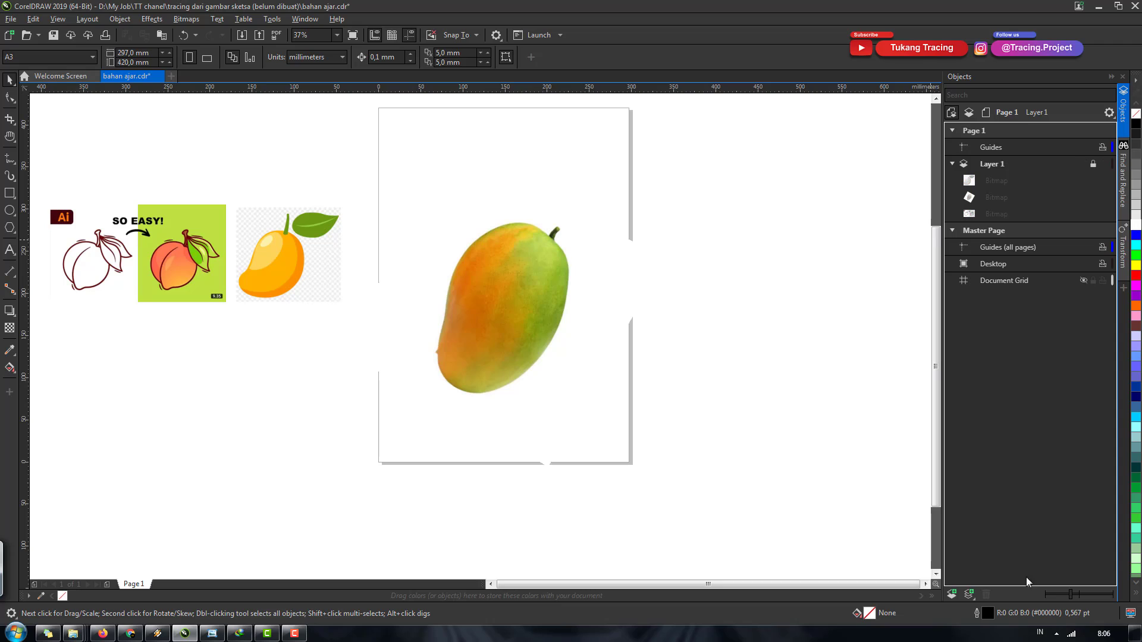
{"action": "left_click", "coordinate": [951, 593]}
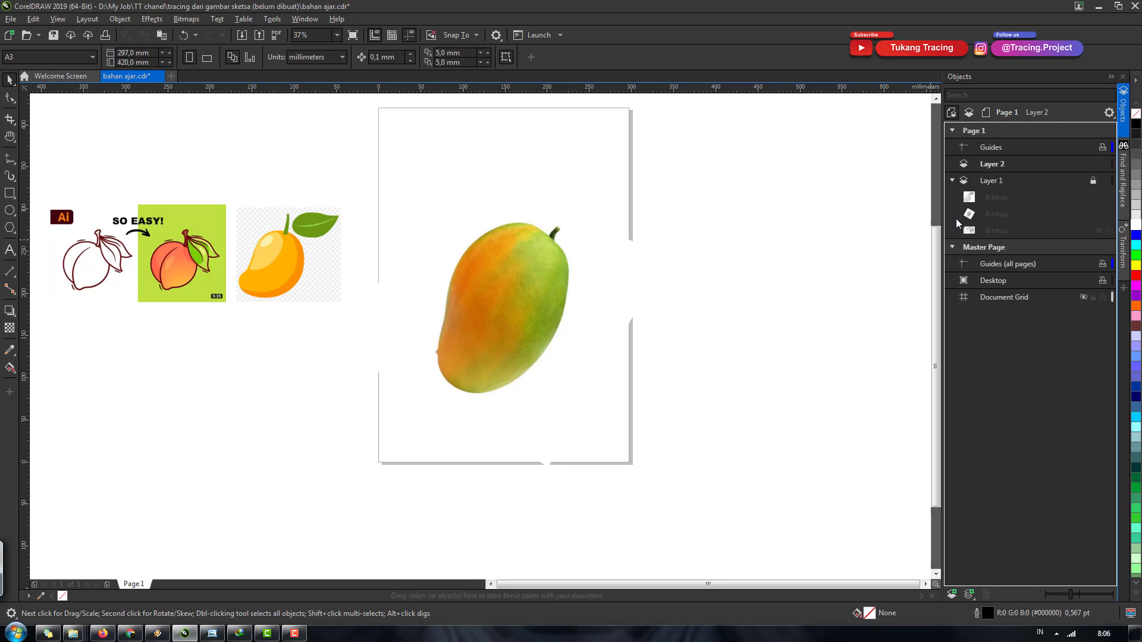
{"action": "left_click", "coordinate": [953, 181]}
{"action": "left_click", "coordinate": [988, 165]}
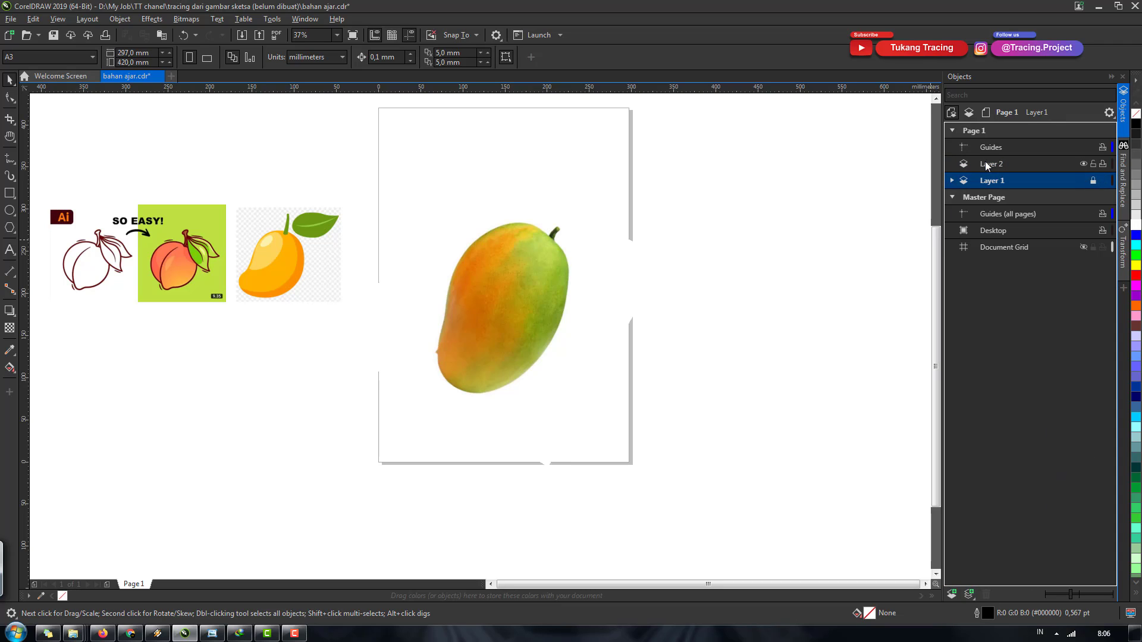
Step: Pan the view to centre the page and reference images
{"action": "scroll", "coordinate": [522, 298], "scroll_direction": "up", "scroll_amount": 2}
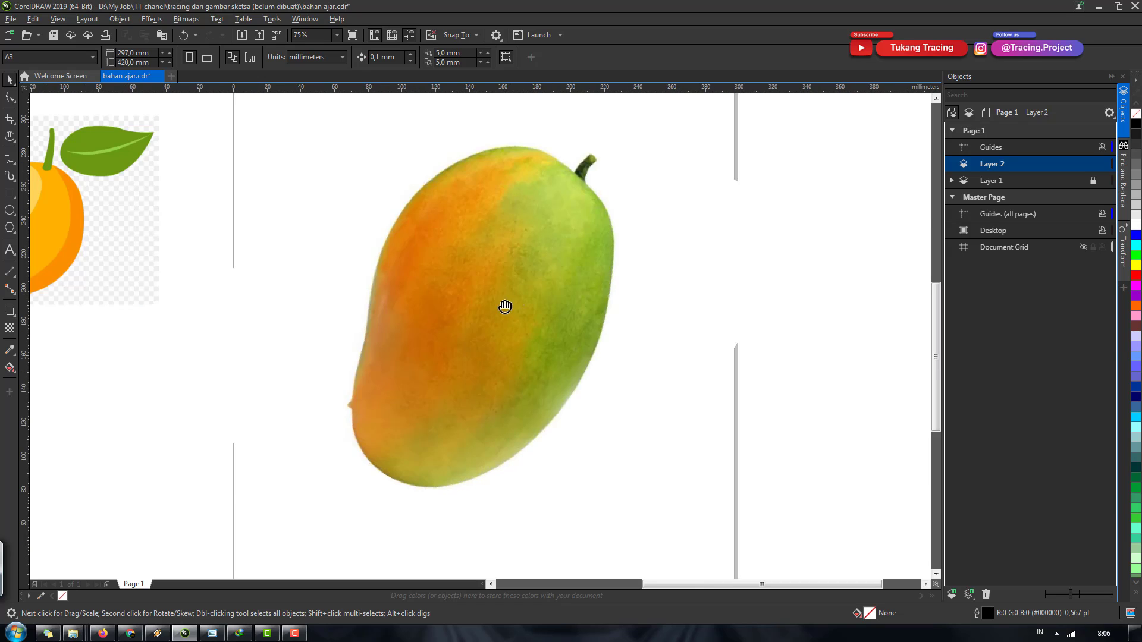
{"action": "key", "text": "h"}
{"action": "scroll", "coordinate": [505, 306], "scroll_direction": "down", "scroll_amount": 1}
{"action": "scroll", "coordinate": [535, 303], "scroll_direction": "down", "scroll_amount": 1}
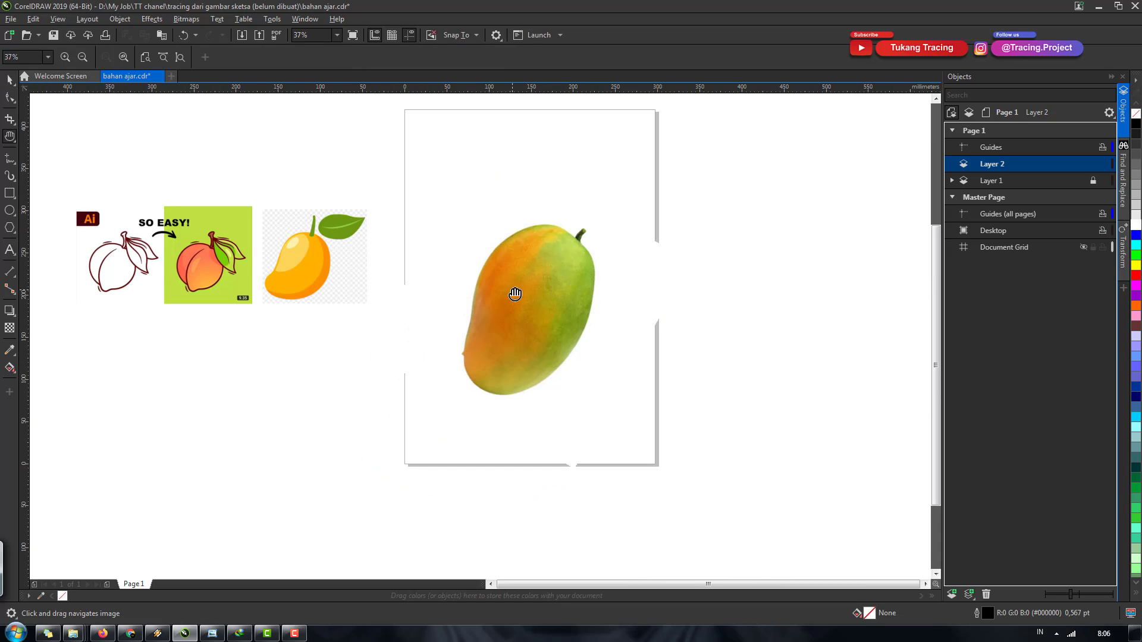
{"action": "left_click_drag", "start_coordinate": [461, 310], "coordinate": [494, 321]}
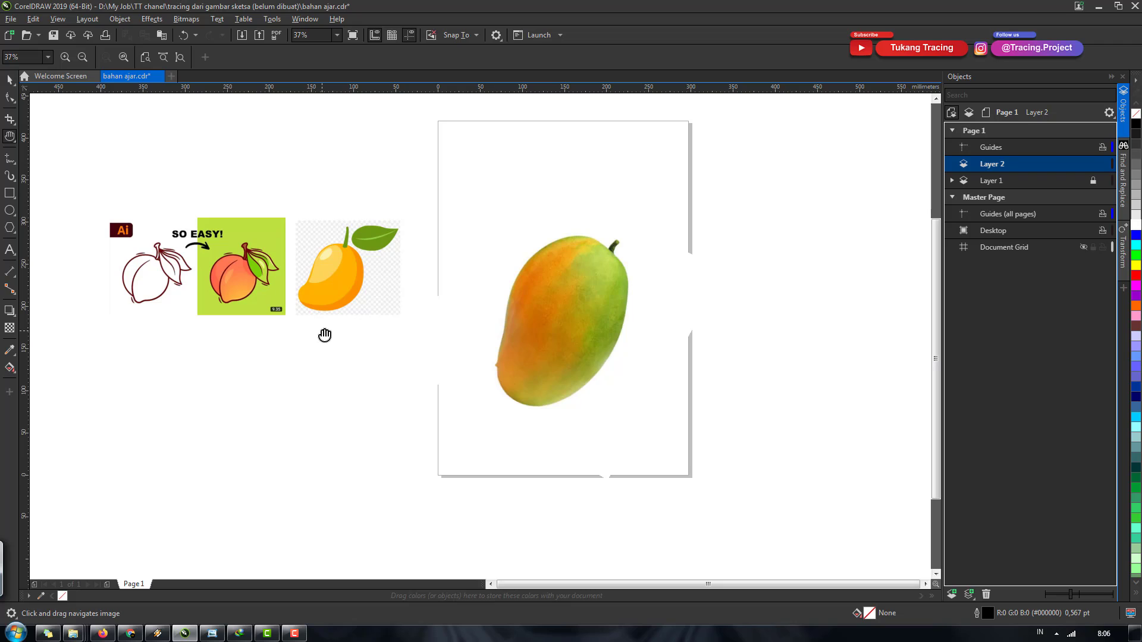
{"action": "key", "text": "space"}
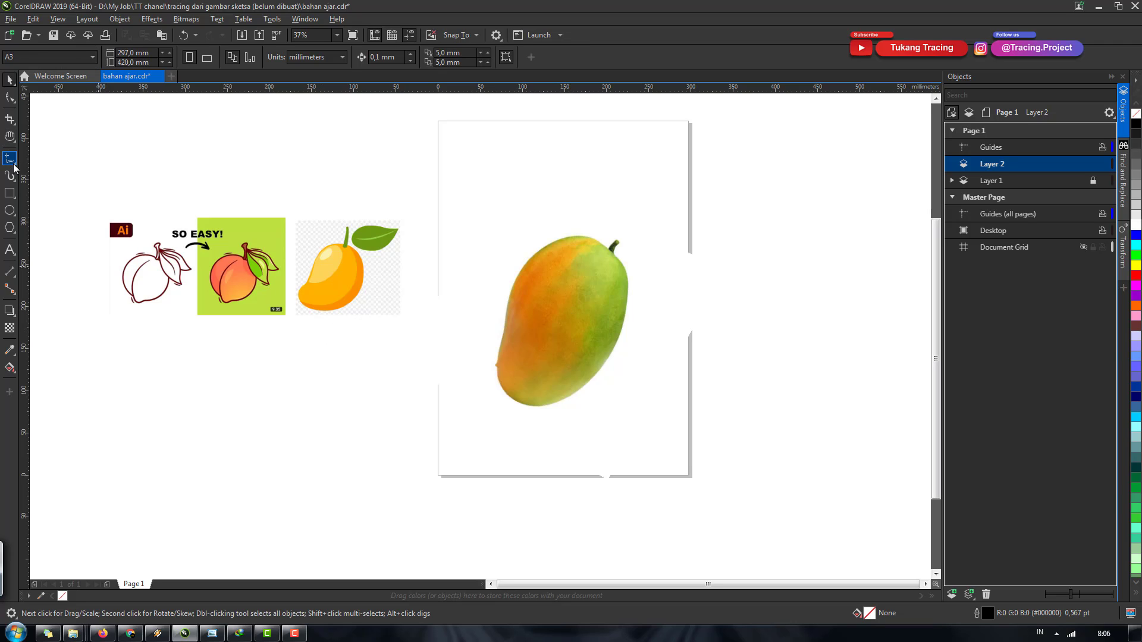
Step: Choose the Bézier curve tool from the Freehand flyout with a Hairline outline width
{"action": "left_click", "coordinate": [17, 166]}
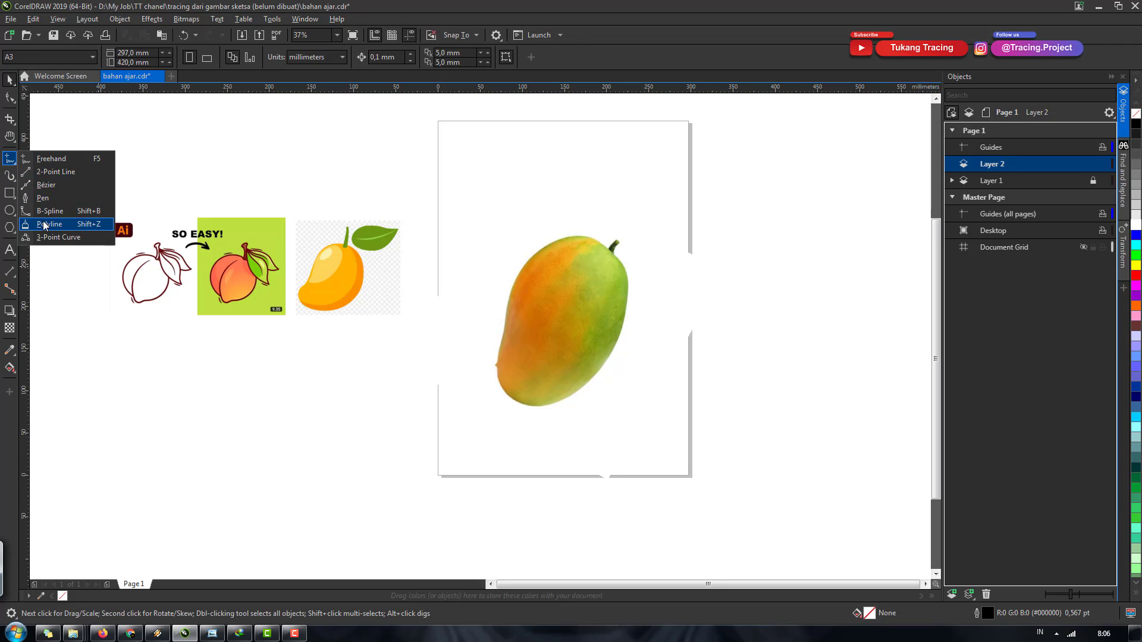
{"action": "left_click", "coordinate": [42, 197]}
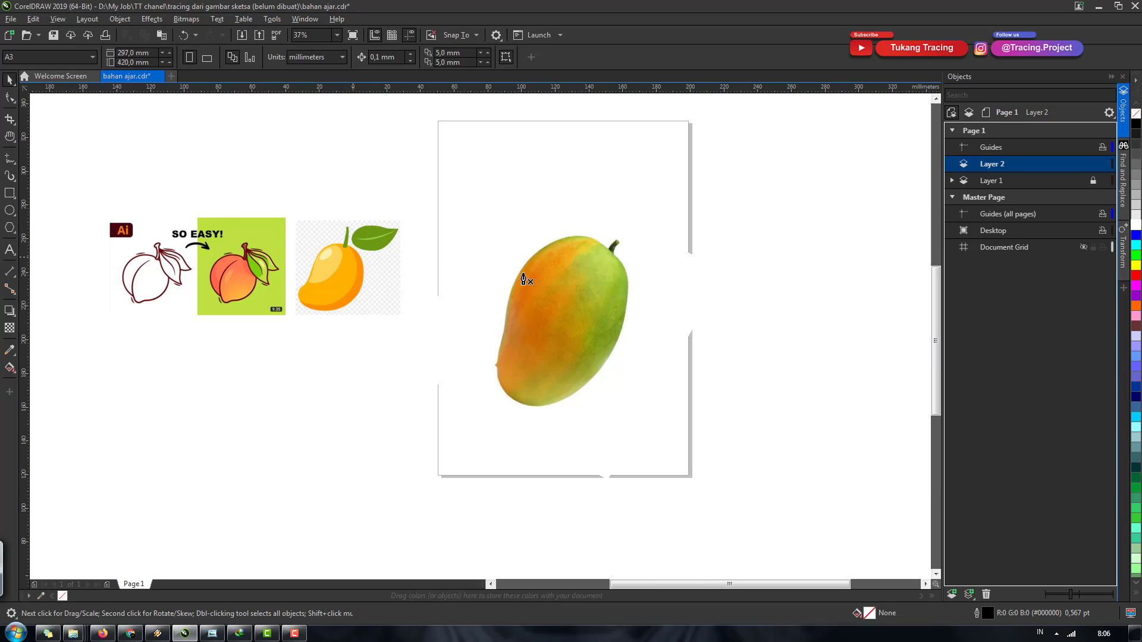
{"action": "scroll", "coordinate": [523, 274], "scroll_direction": "up", "scroll_amount": 2}
{"action": "left_click", "coordinate": [408, 58]}
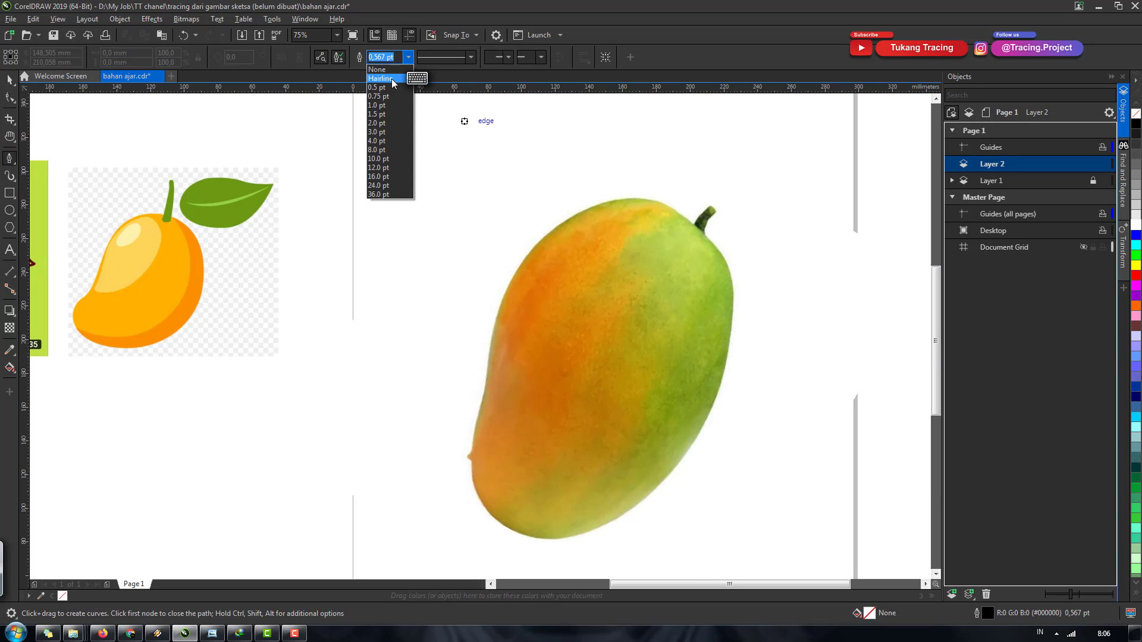
{"action": "left_click", "coordinate": [390, 70]}
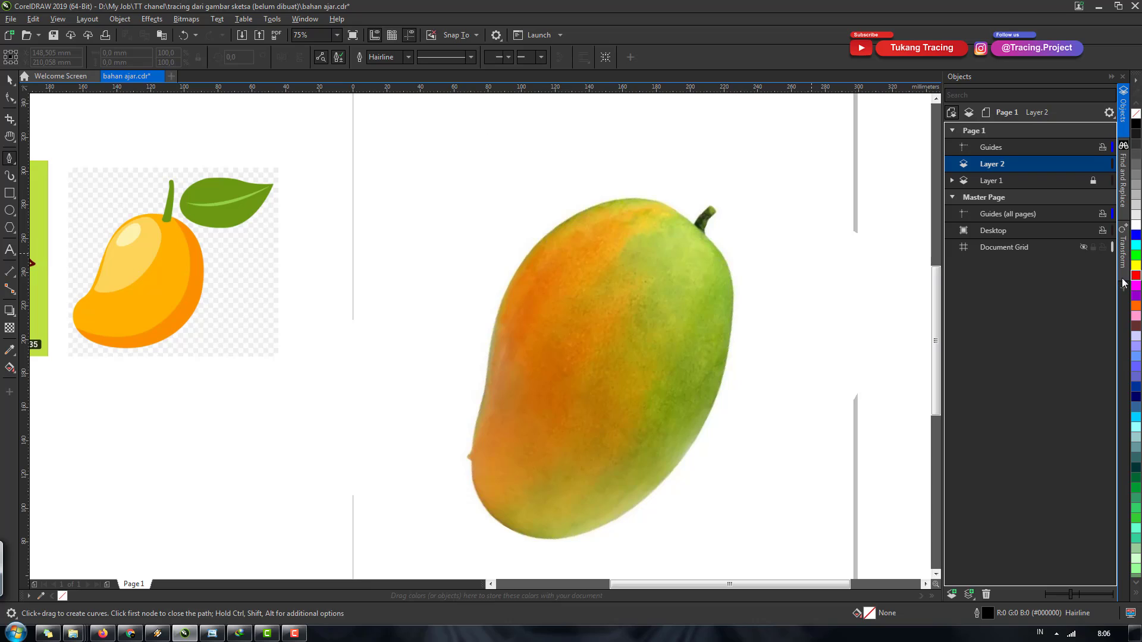
Step: Start the mango outline at the stem and curve it over the top to the left edge
{"action": "left_click", "coordinate": [695, 226]}
{"action": "mouse_move", "coordinate": [499, 309]}
{"action": "left_mouse_down"}
{"action": "mouse_move", "coordinate": [439, 483]}
{"action": "mouse_move", "coordinate": [433, 471]}
{"action": "left_mouse_up"}
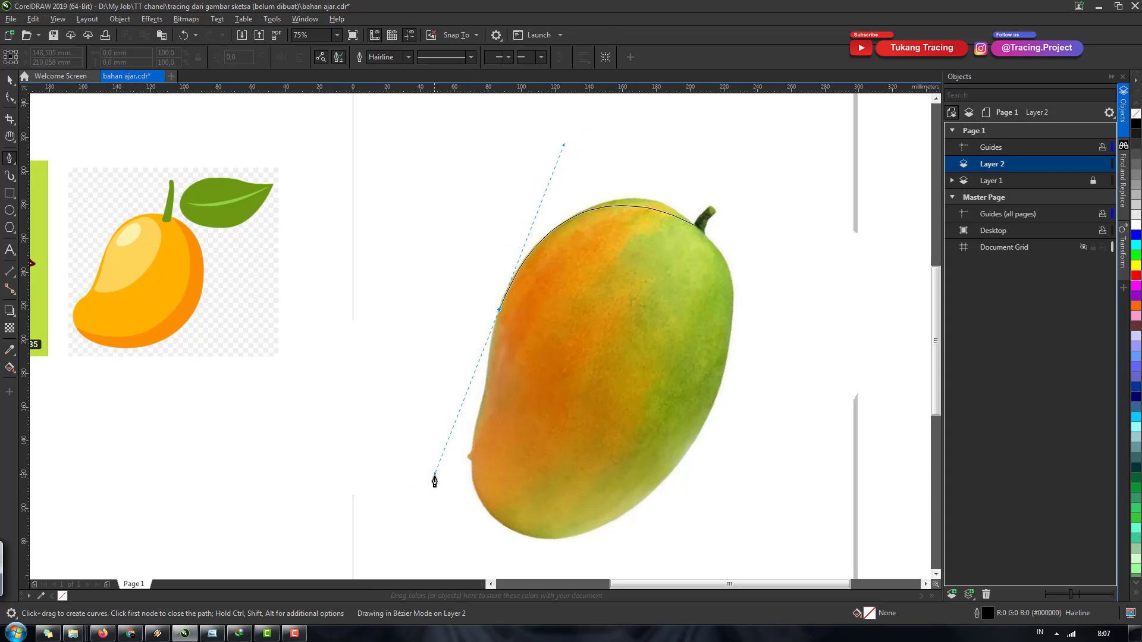
{"action": "key", "text": "ctrl+z"}
{"action": "scroll", "coordinate": [664, 245], "scroll_direction": "up", "scroll_amount": 2}
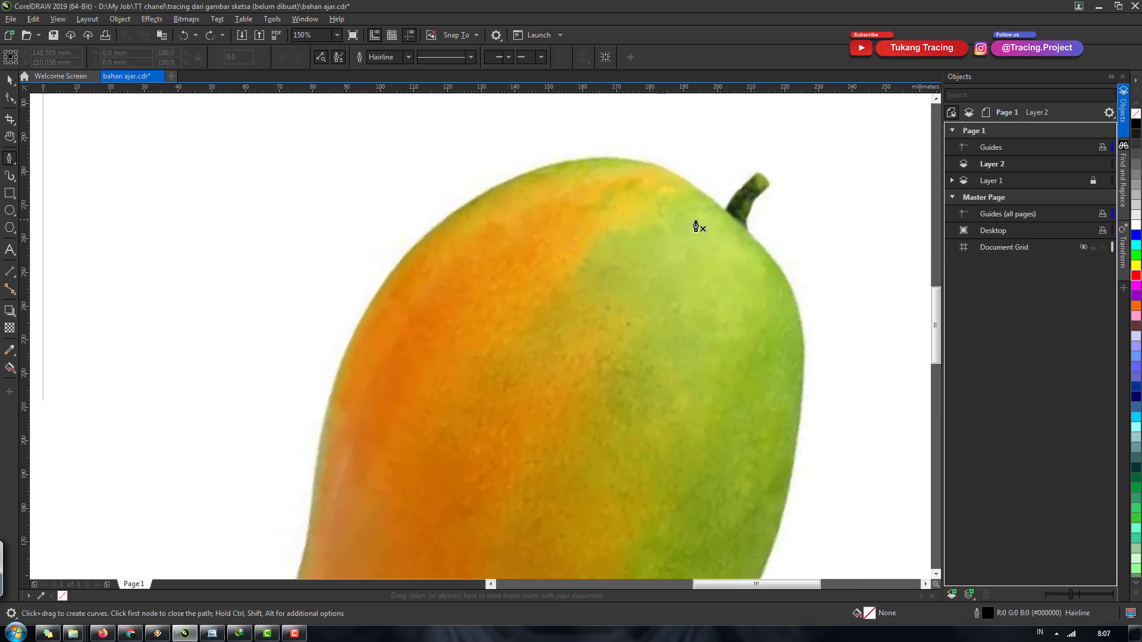
{"action": "left_click", "coordinate": [724, 207]}
{"action": "left_click_drag", "start_coordinate": [517, 177], "coordinate": [385, 242]}
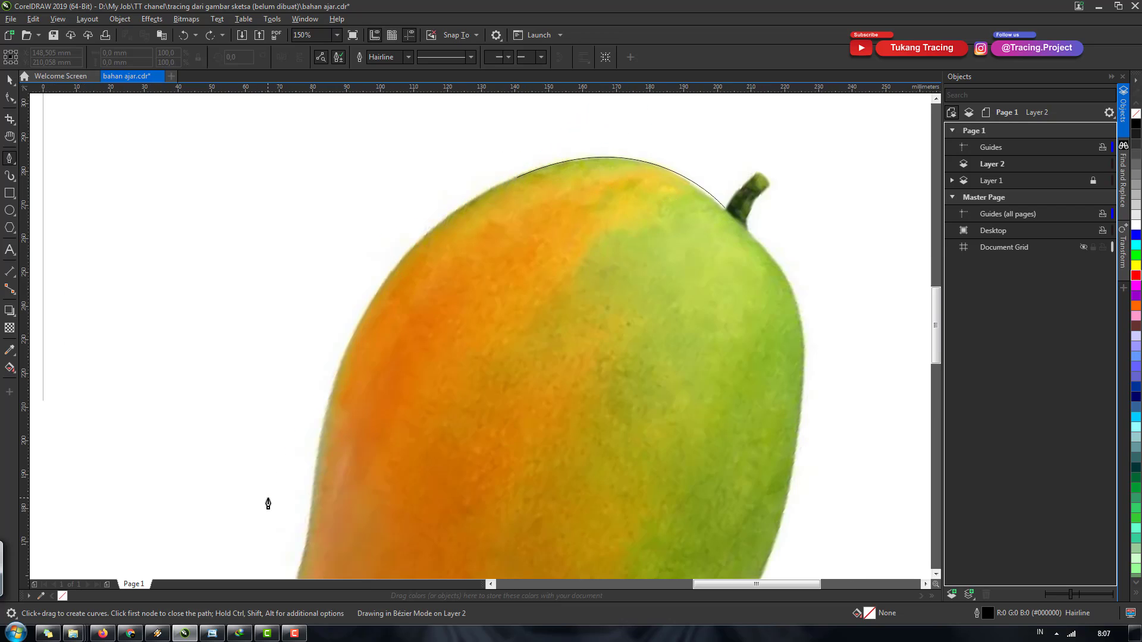
{"action": "double_click", "coordinate": [393, 344]}
Step: Continue the outline down the left edge and around the mango's bottom
{"action": "scroll", "coordinate": [446, 227], "scroll_direction": "down", "scroll_amount": 2}
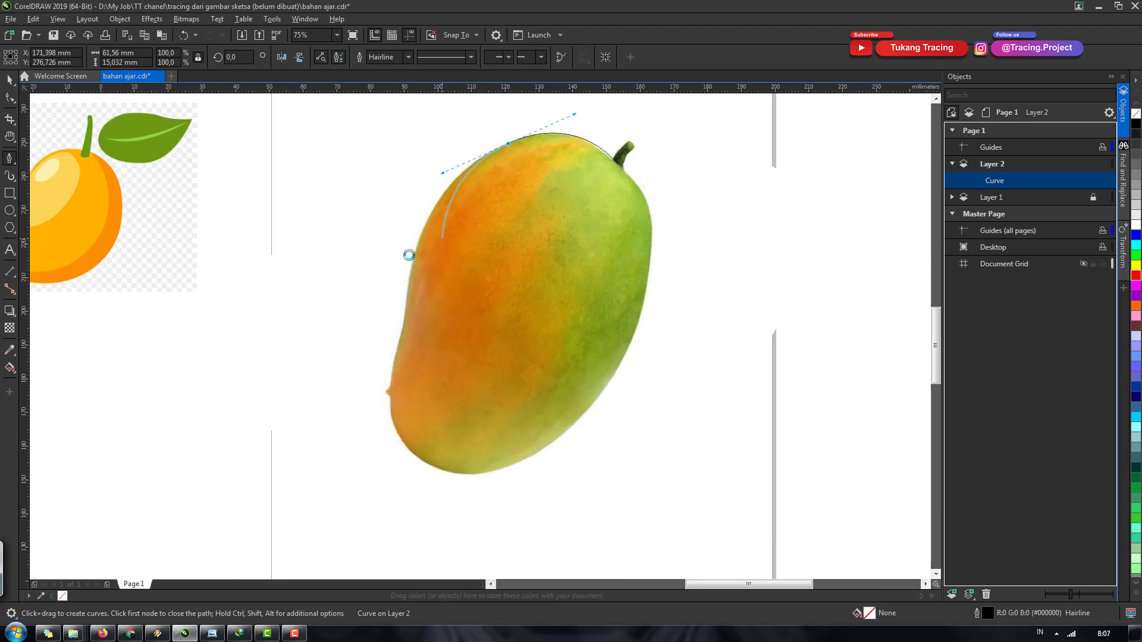
{"action": "scroll", "coordinate": [408, 255], "scroll_direction": "up", "scroll_amount": 2}
{"action": "left_click_drag", "start_coordinate": [374, 324], "coordinate": [361, 399]}
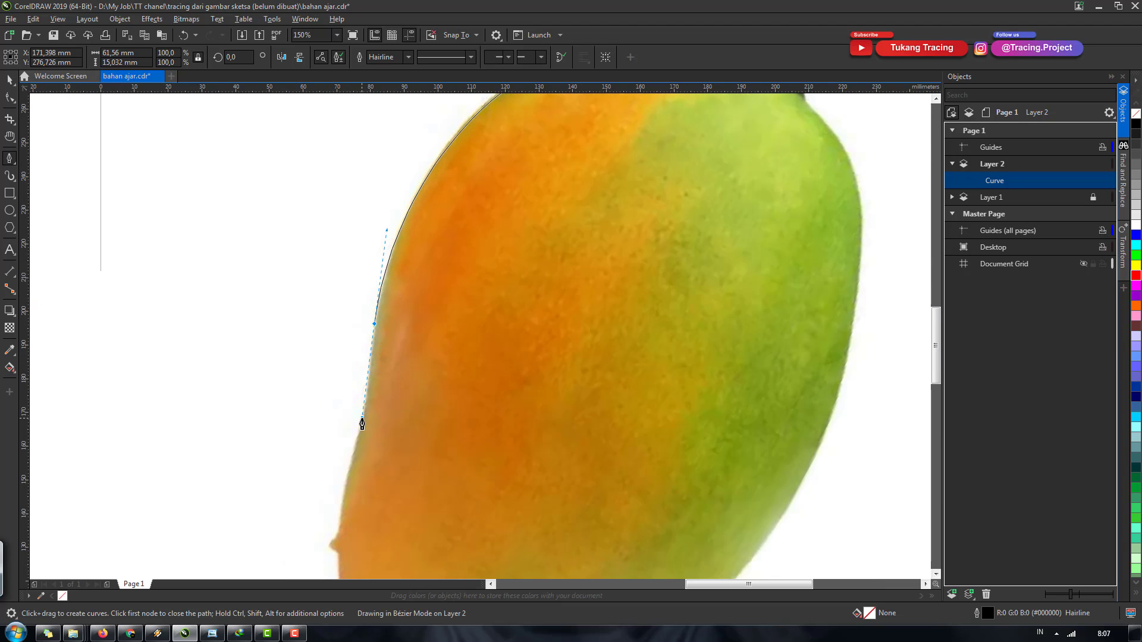
{"action": "scroll", "coordinate": [437, 293], "scroll_direction": "down", "scroll_amount": 2}
{"action": "scroll", "coordinate": [401, 414], "scroll_direction": "up", "scroll_amount": 2}
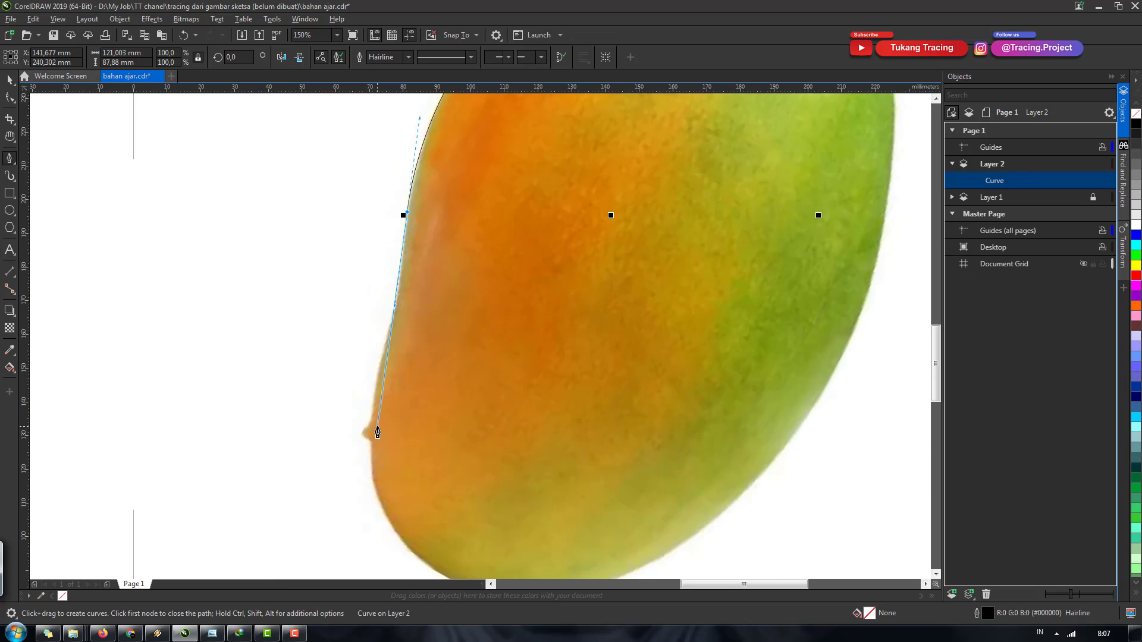
{"action": "left_click_drag", "start_coordinate": [373, 418], "coordinate": [367, 455]}
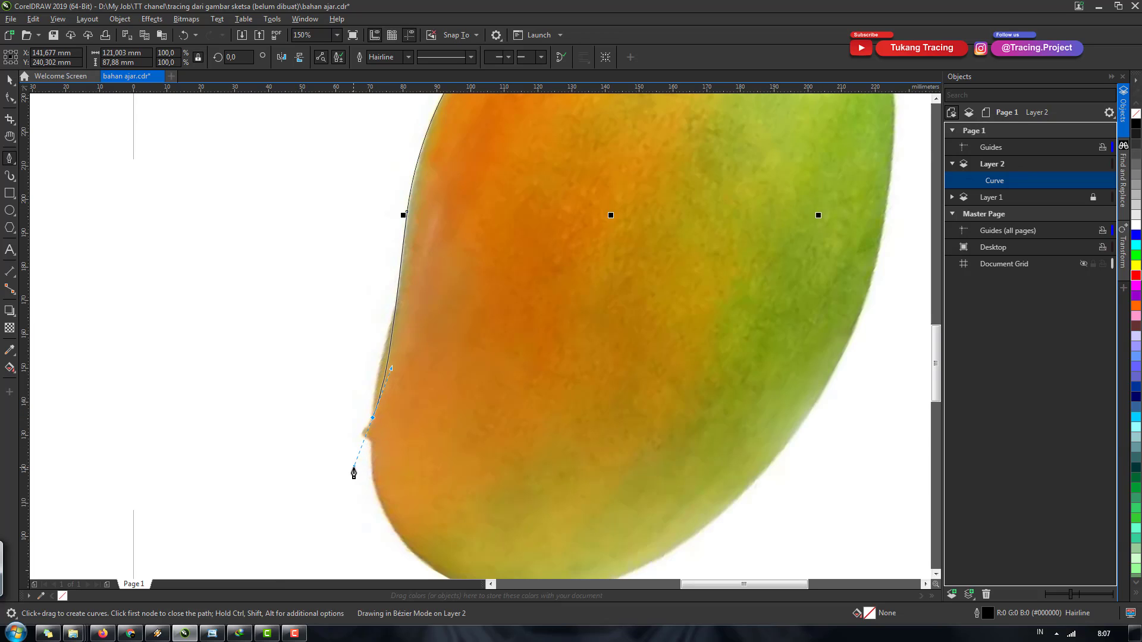
{"action": "scroll", "coordinate": [388, 383], "scroll_direction": "down", "scroll_amount": 2}
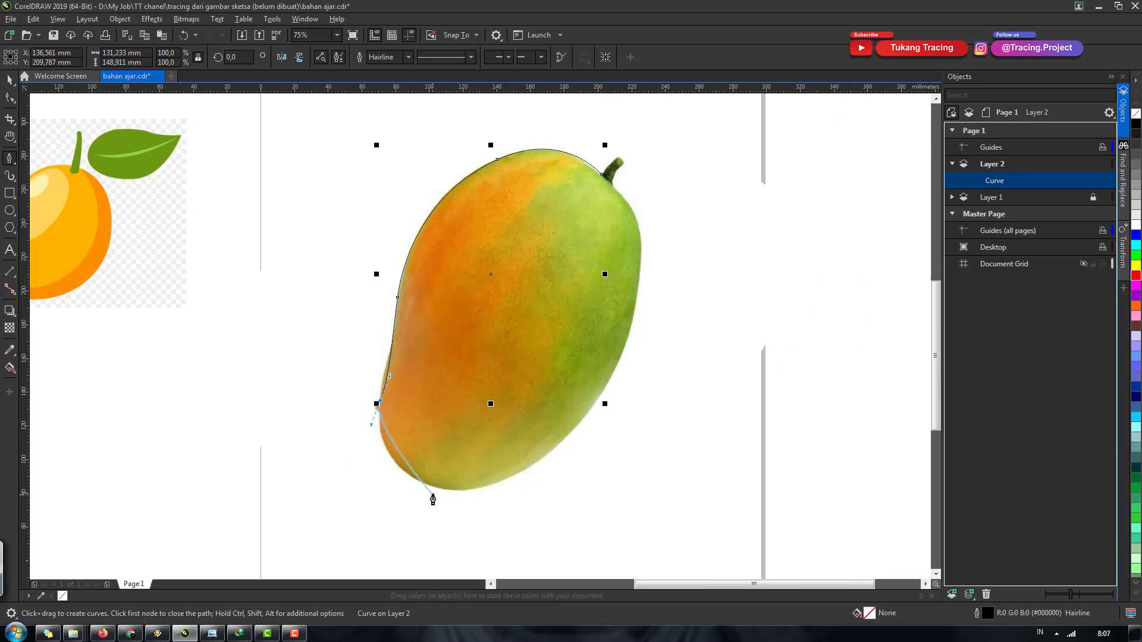
{"action": "left_click_drag", "start_coordinate": [434, 489], "coordinate": [494, 496]}
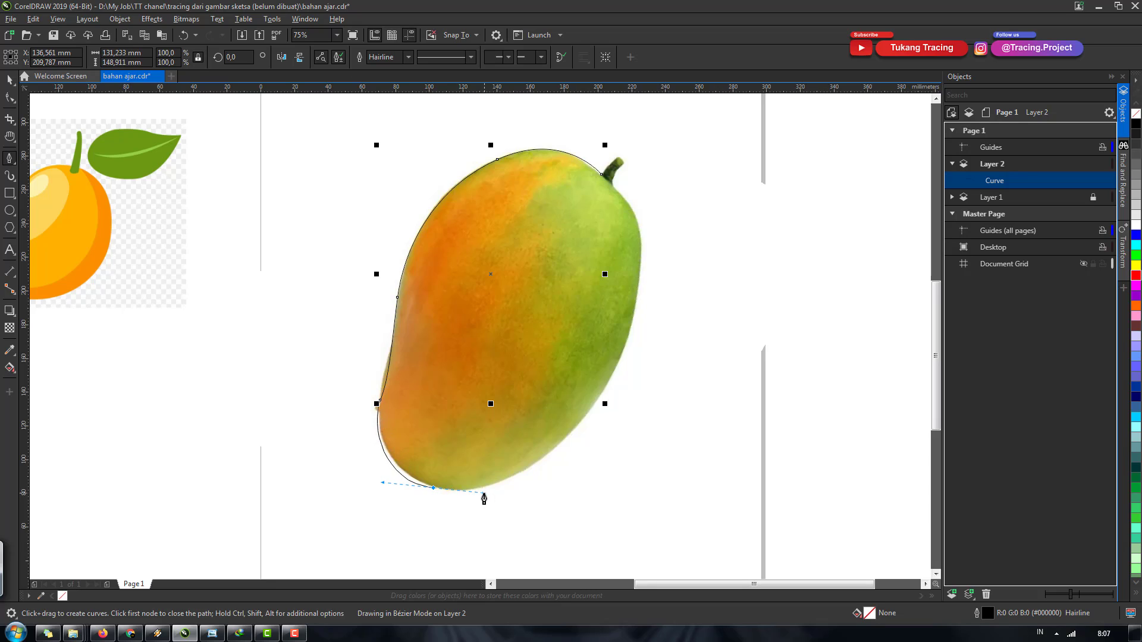
Step: Bring the outline up the right side to the stem base and finish the curve
{"action": "left_click", "coordinate": [581, 436]}
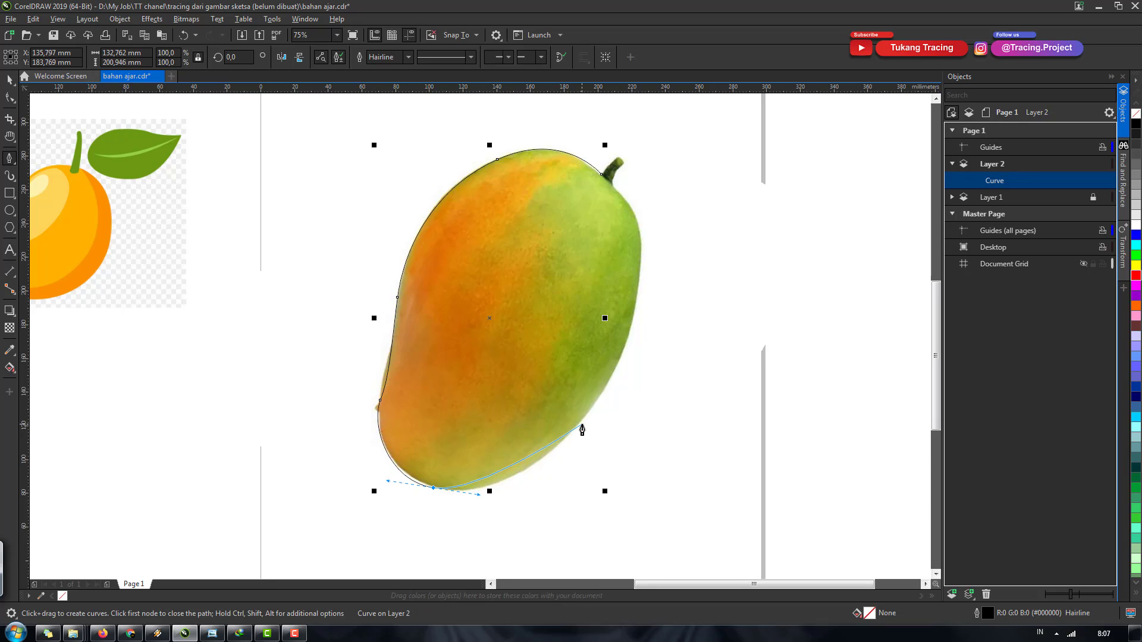
{"action": "left_click_drag", "start_coordinate": [582, 425], "coordinate": [669, 267]}
{"action": "key", "text": "ctrl+z"}
{"action": "key", "text": "ctrl+z"}
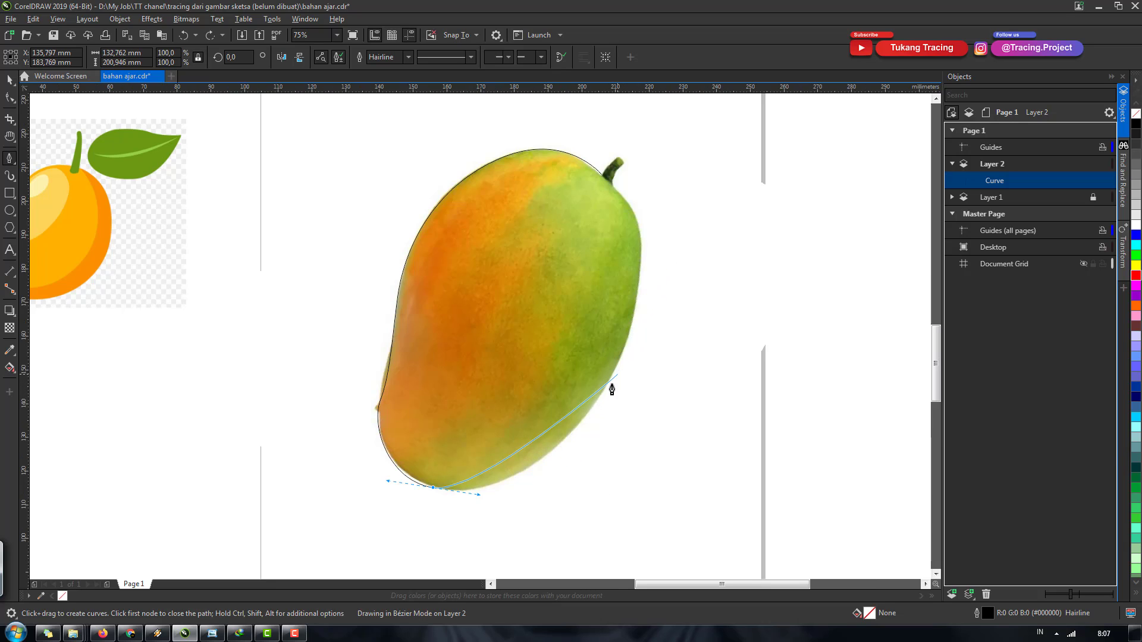
{"action": "scroll", "coordinate": [601, 398], "scroll_direction": "up", "scroll_amount": 2}
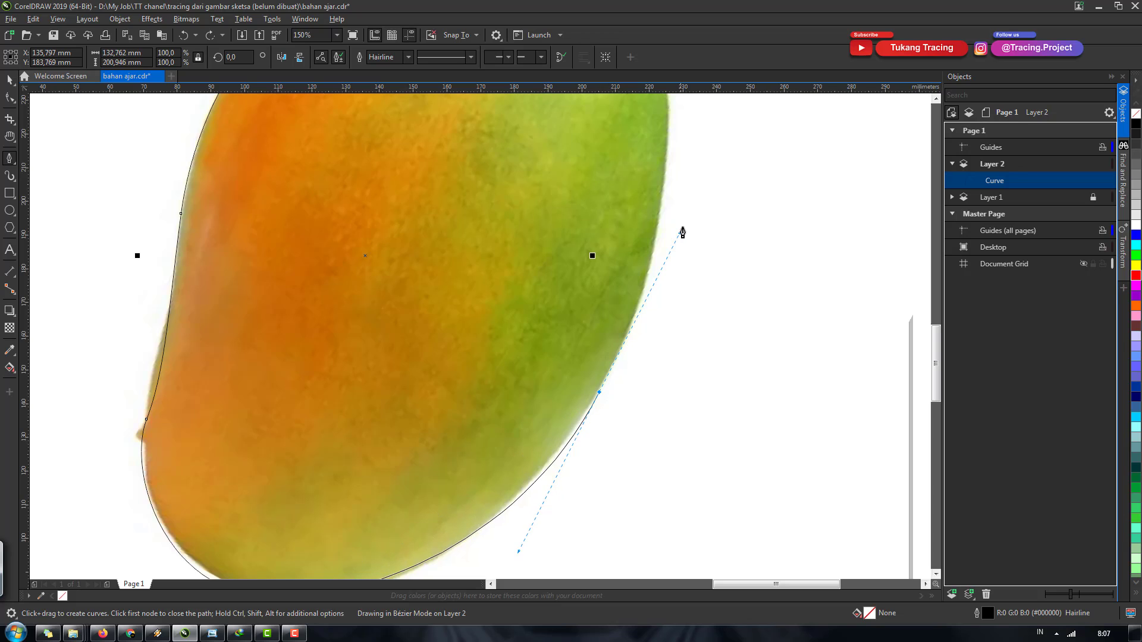
{"action": "key", "text": "Escape"}
{"action": "left_click", "coordinate": [611, 366]}
{"action": "scroll", "coordinate": [611, 366], "scroll_direction": "down", "scroll_amount": 2}
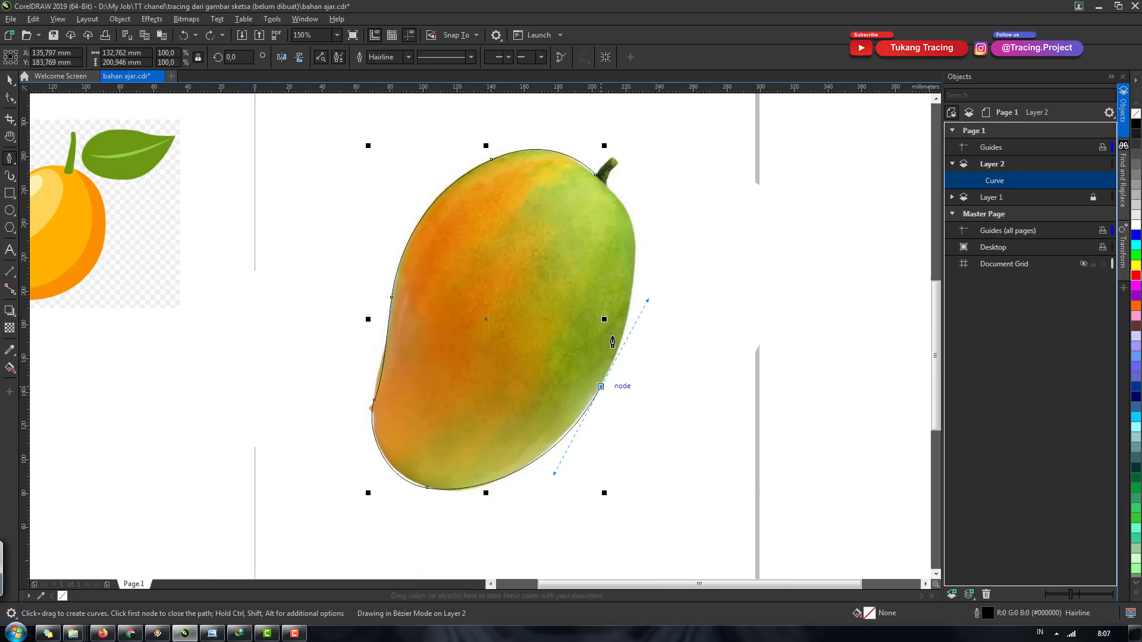
{"action": "scroll", "coordinate": [630, 238], "scroll_direction": "up", "scroll_amount": 2}
{"action": "left_click_drag", "start_coordinate": [639, 241], "coordinate": [633, 217]}
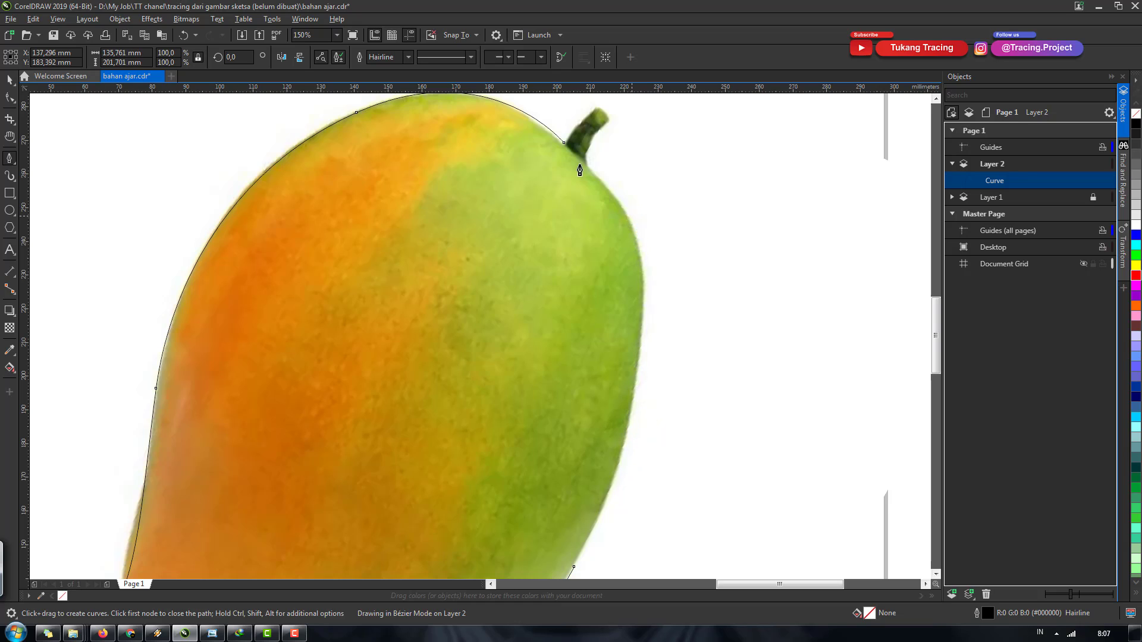
{"action": "left_click_drag", "start_coordinate": [571, 156], "coordinate": [562, 150]}
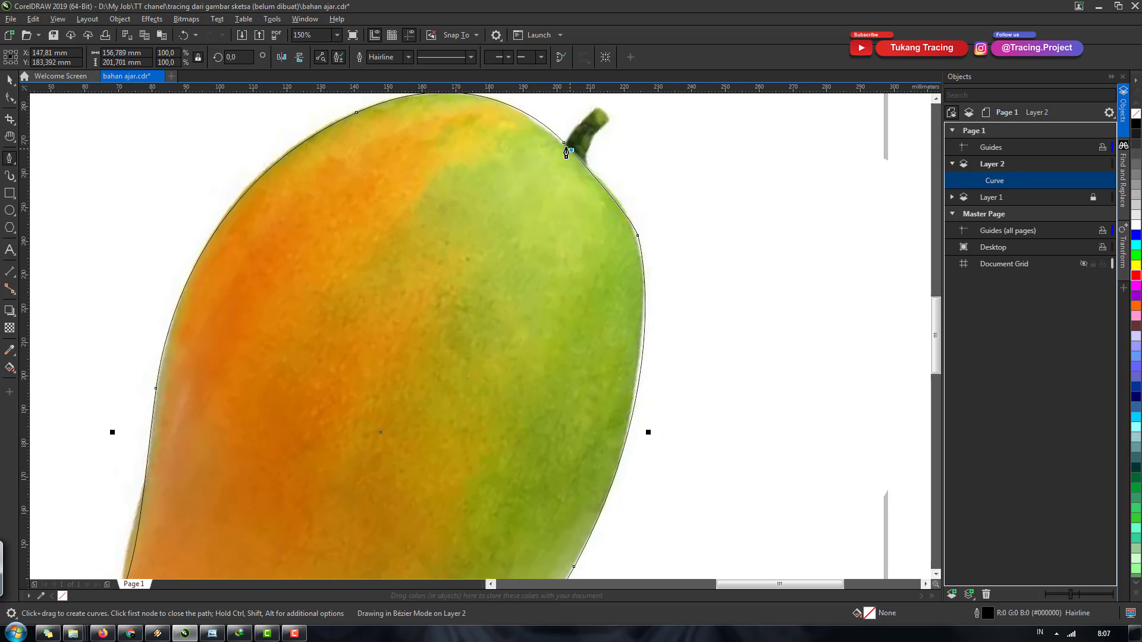
{"action": "key", "text": "space"}
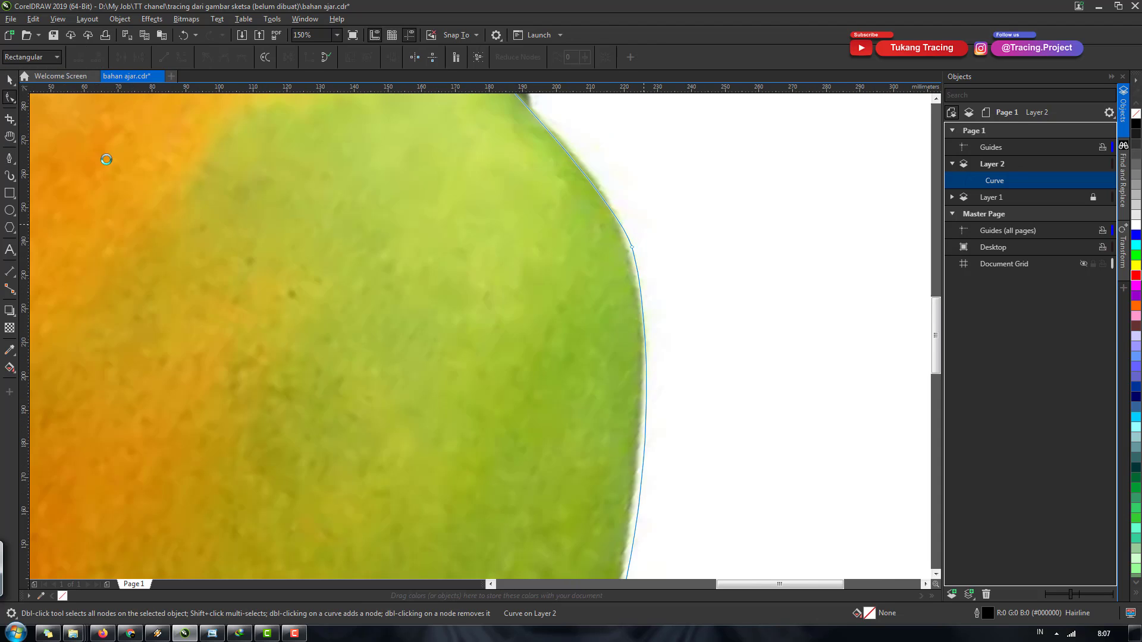
Step: Bend the upper-right curve below the stem to fit the fruit and delete one node, leaving 7
{"action": "left_click", "coordinate": [10, 100]}
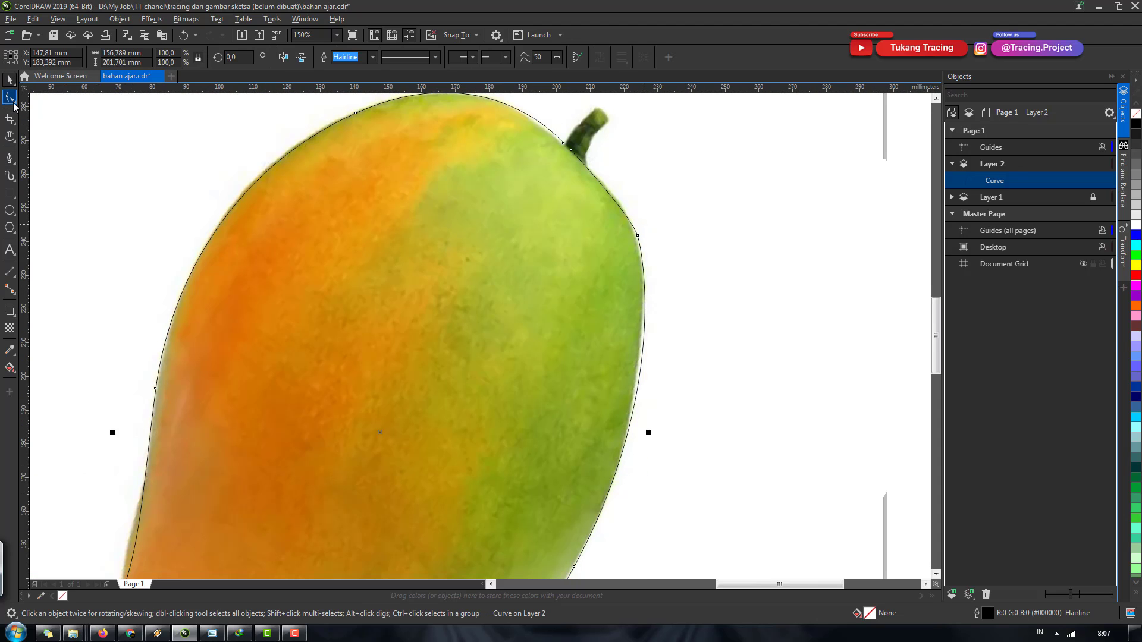
{"action": "scroll", "coordinate": [589, 209], "scroll_direction": "up", "scroll_amount": 2}
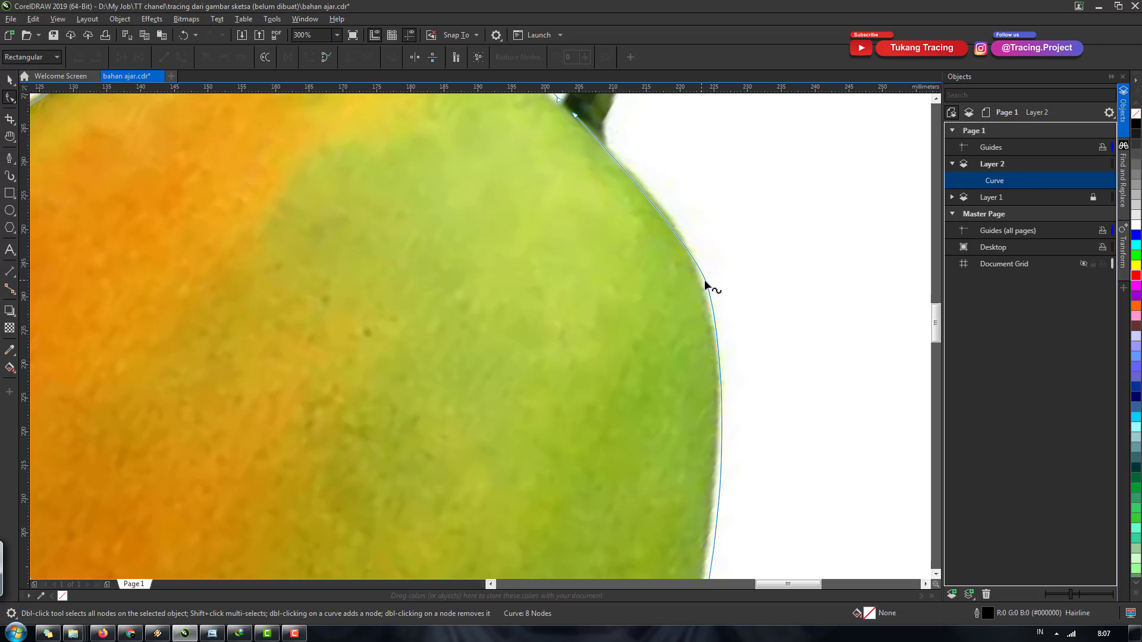
{"action": "left_click", "coordinate": [707, 286]}
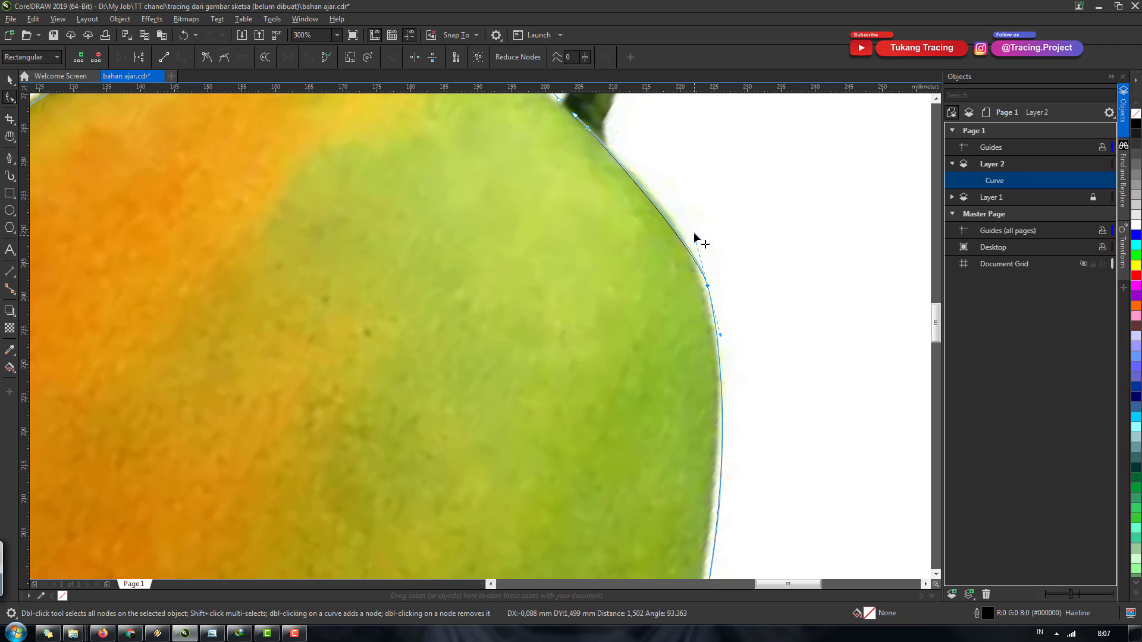
{"action": "left_click_drag", "start_coordinate": [695, 247], "coordinate": [694, 225]}
{"action": "double_click", "coordinate": [708, 287]}
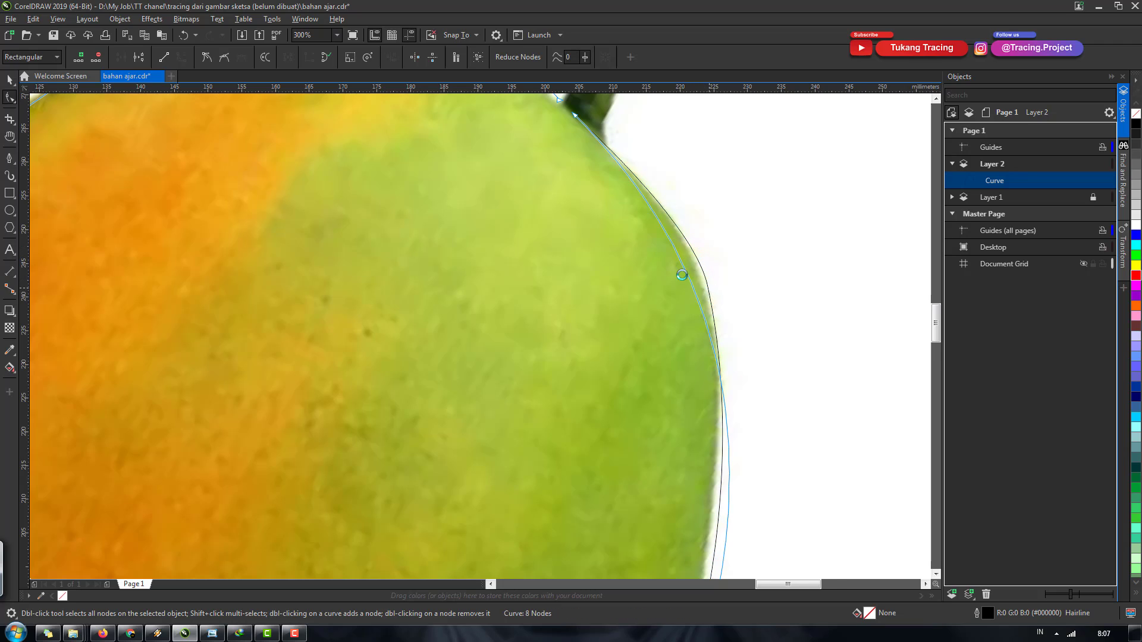
{"action": "scroll", "coordinate": [622, 189], "scroll_direction": "down", "scroll_amount": 2}
{"action": "left_click", "coordinate": [621, 189]}
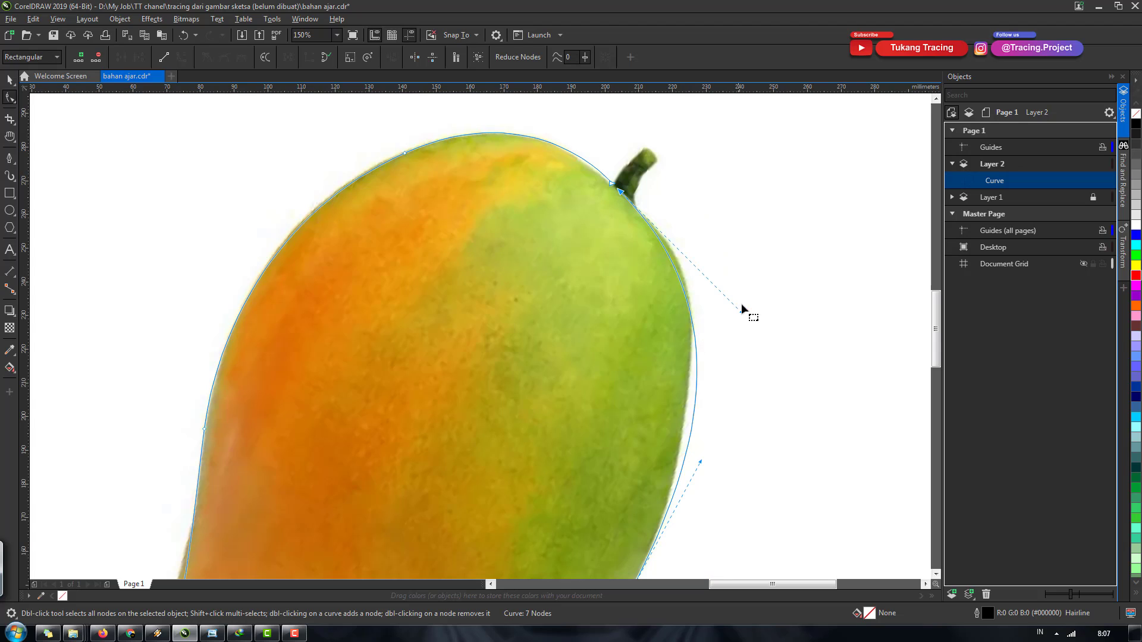
{"action": "left_click_drag", "start_coordinate": [741, 312], "coordinate": [724, 280]}
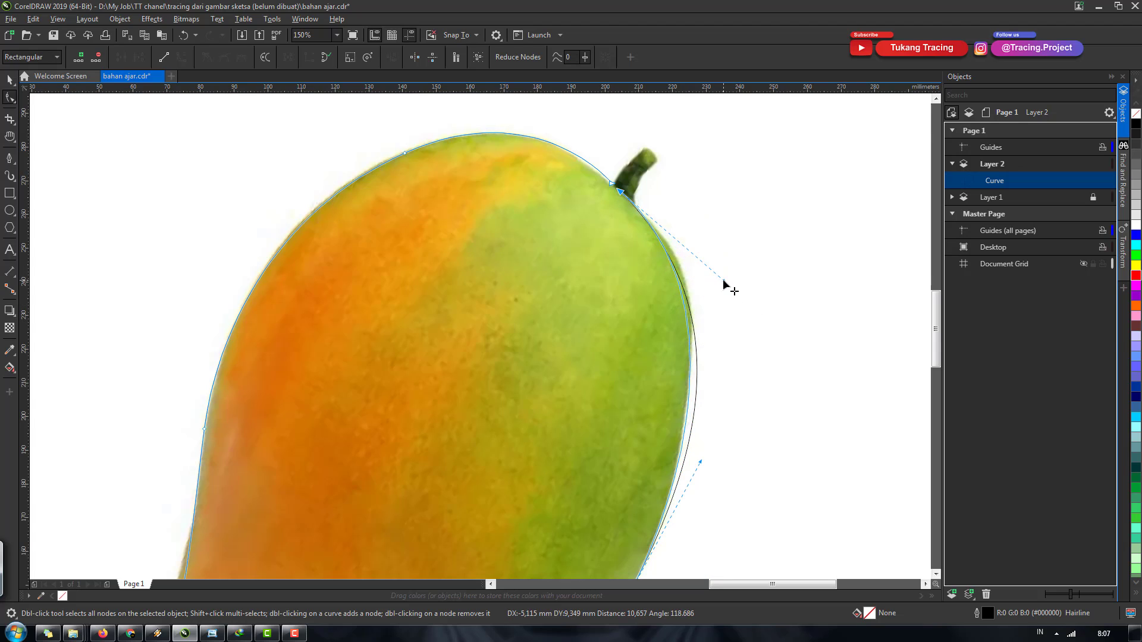
{"action": "scroll", "coordinate": [727, 327], "scroll_direction": "down", "scroll_amount": 4}
{"action": "key", "text": "space"}
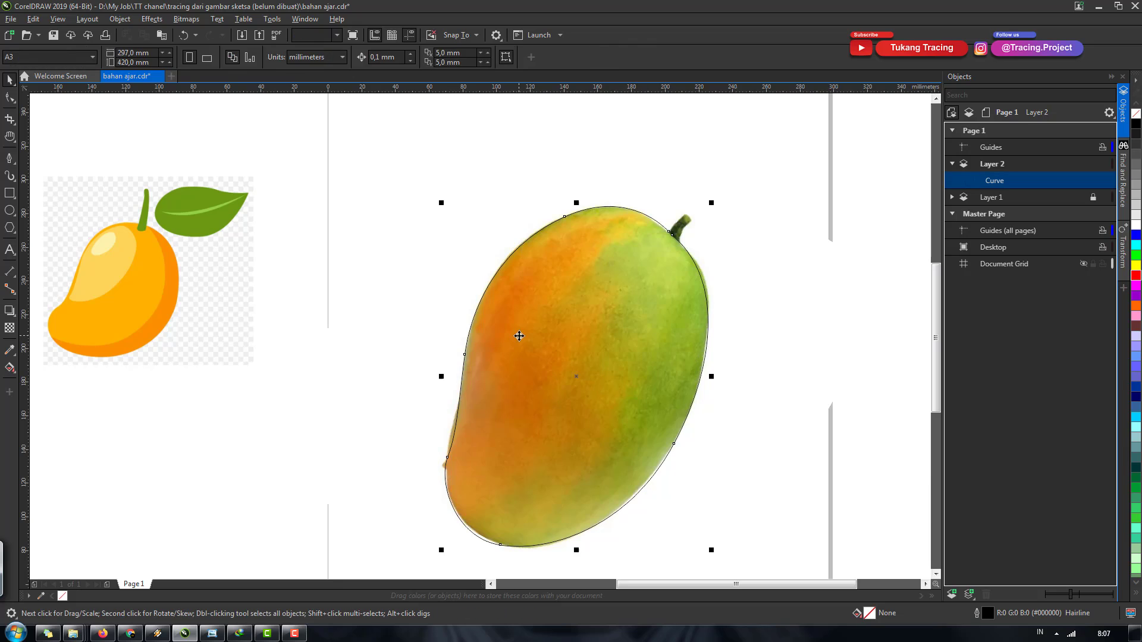
Step: Move the mango outline off the photo to its right
{"action": "left_click_drag", "start_coordinate": [539, 360], "coordinate": [757, 364]}
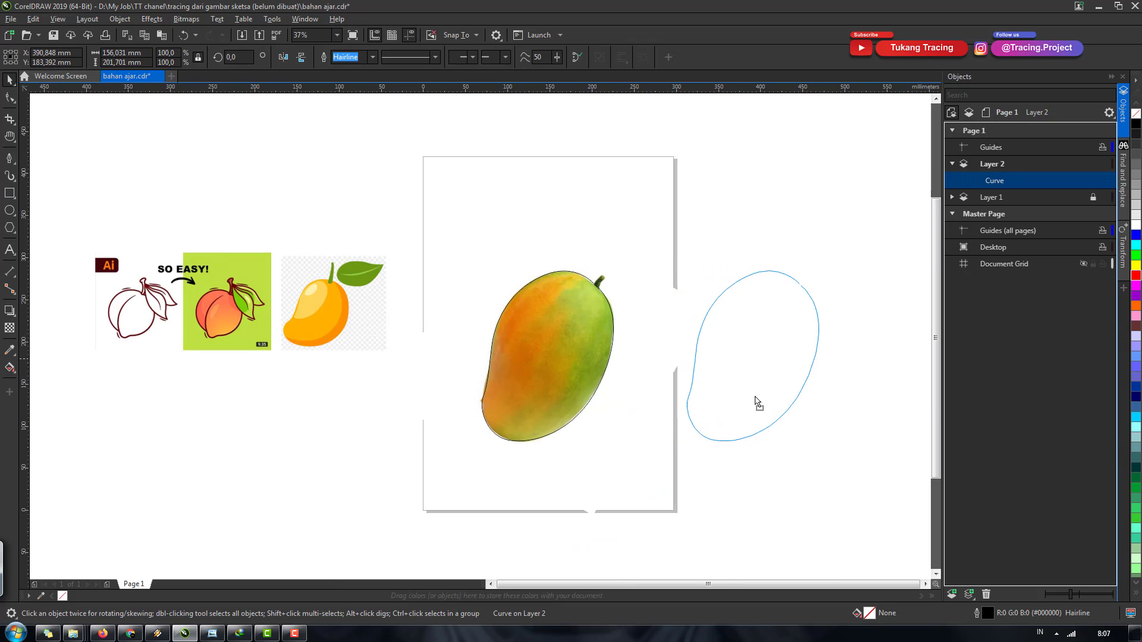
{"action": "scroll", "coordinate": [621, 388], "scroll_direction": "down", "scroll_amount": 2}
{"action": "scroll", "coordinate": [687, 386], "scroll_direction": "up", "scroll_amount": 2}
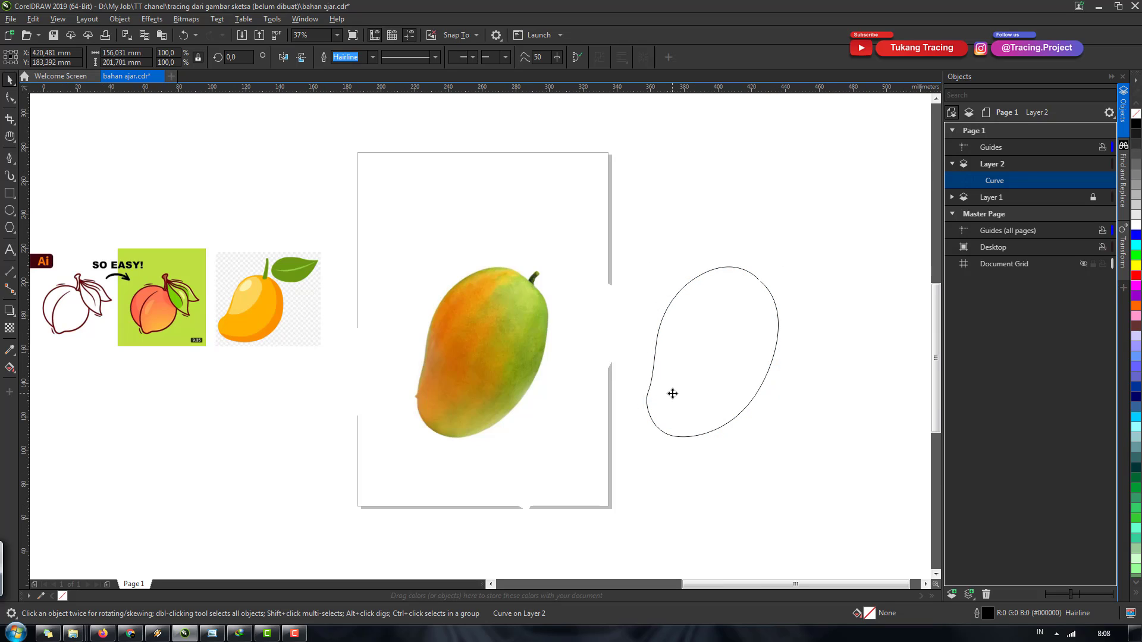
{"action": "scroll", "coordinate": [670, 392], "scroll_direction": "up", "scroll_amount": 2}
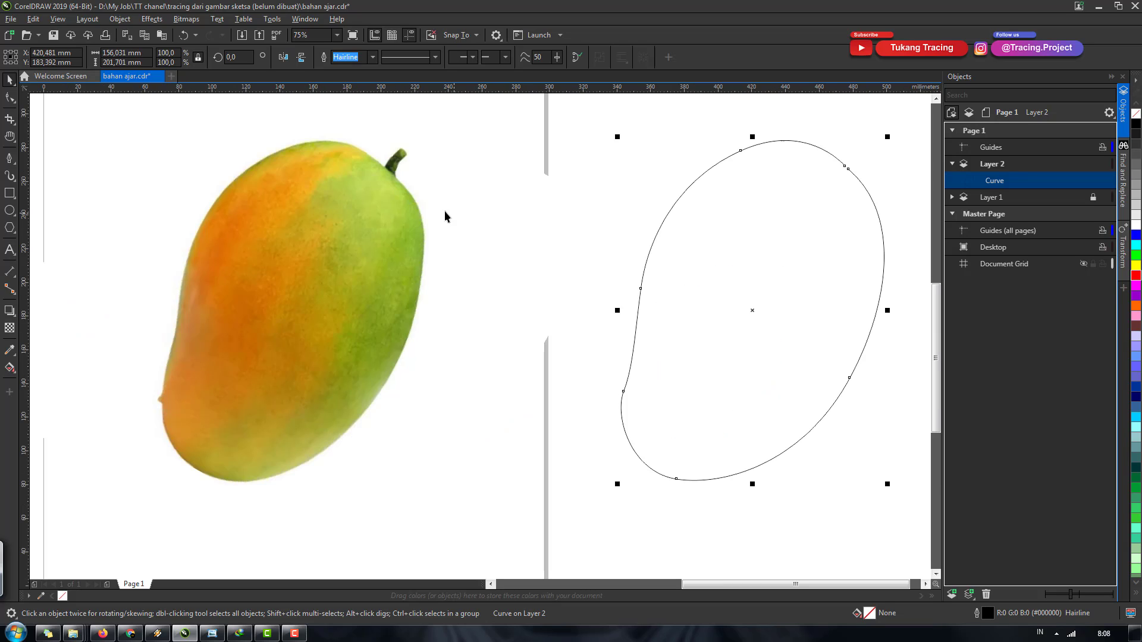
Step: Set the outline width to 10.0 pt, passing through 2.0 pt
{"action": "left_click", "coordinate": [373, 57]}
{"action": "left_click", "coordinate": [357, 131]}
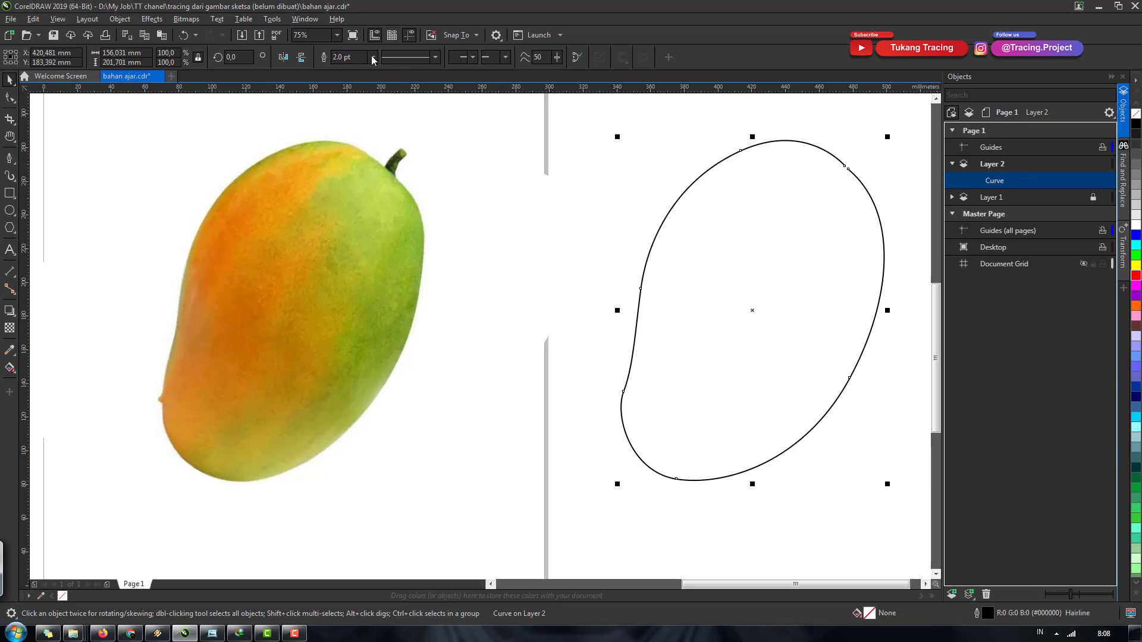
{"action": "left_click", "coordinate": [373, 58]}
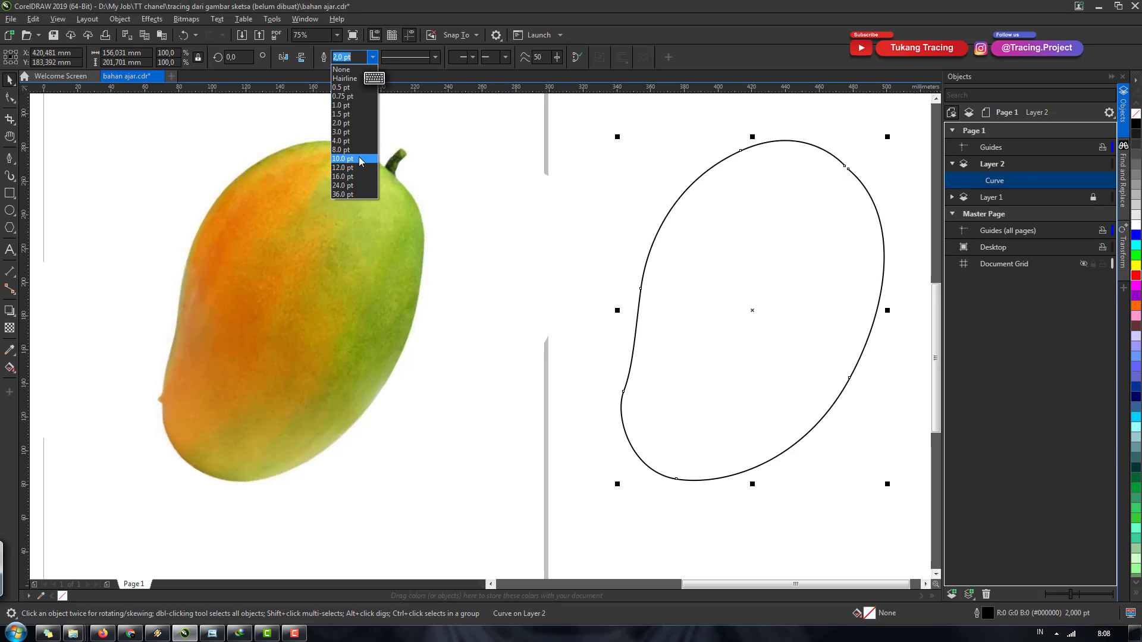
{"action": "left_click", "coordinate": [359, 158]}
{"action": "scroll", "coordinate": [476, 205], "scroll_direction": "down", "scroll_amount": 1}
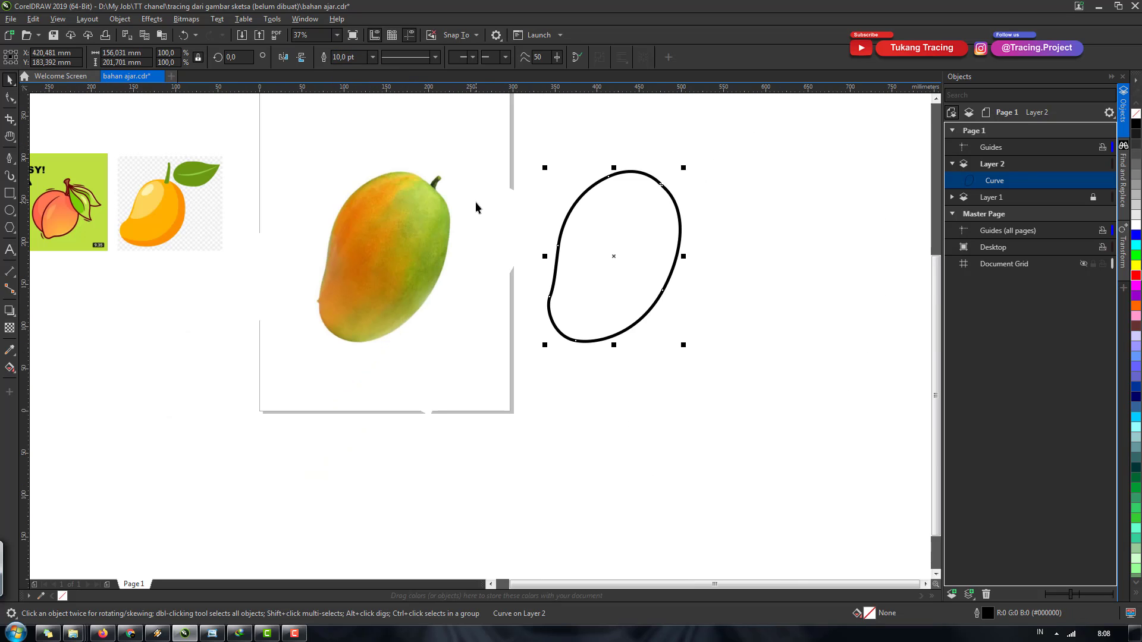
{"action": "scroll", "coordinate": [661, 201], "scroll_direction": "up", "scroll_amount": 1}
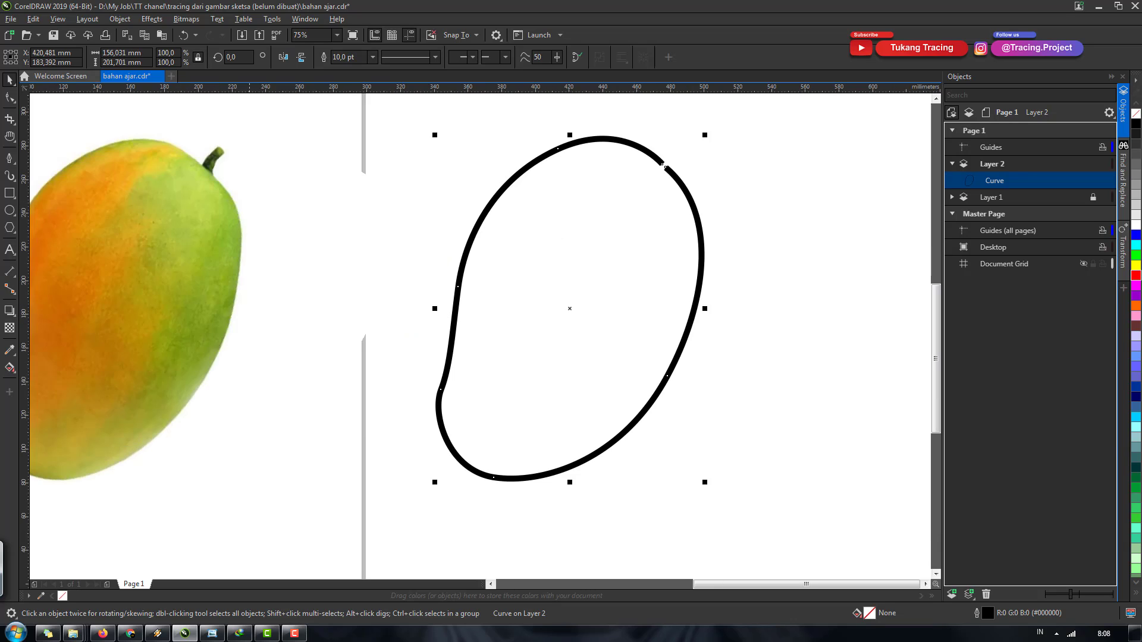
Step: Reshape the lower-left dent's nodes and the curve above it into a smooth inward curve
{"action": "left_click", "coordinate": [10, 97]}
{"action": "scroll", "coordinate": [441, 306], "scroll_direction": "up", "scroll_amount": 1}
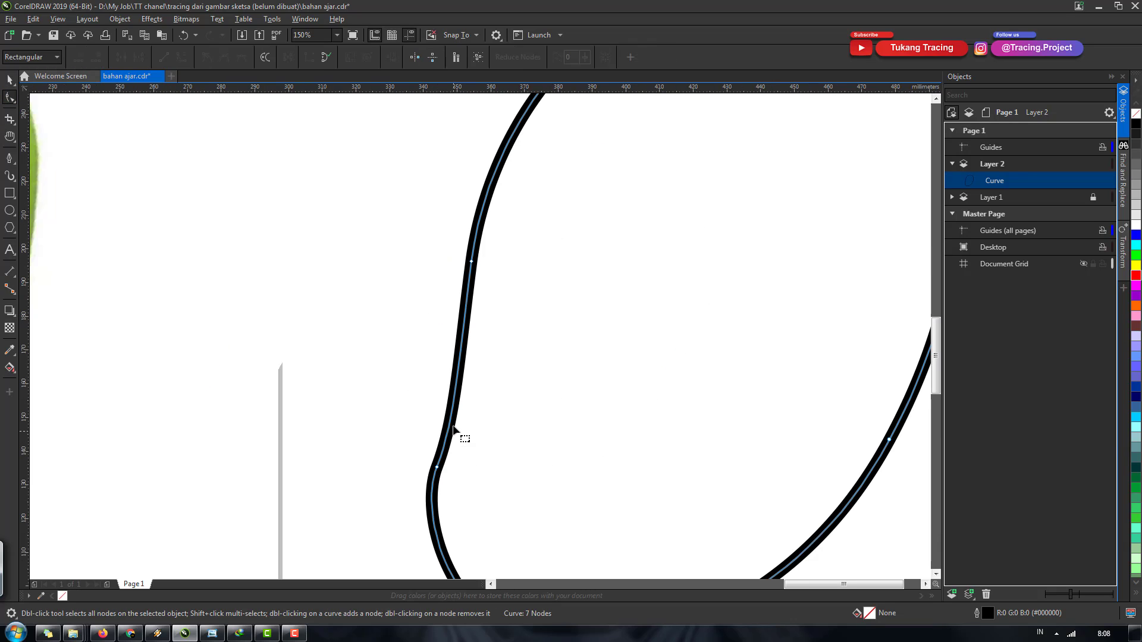
{"action": "left_click_drag", "start_coordinate": [438, 468], "coordinate": [450, 477]}
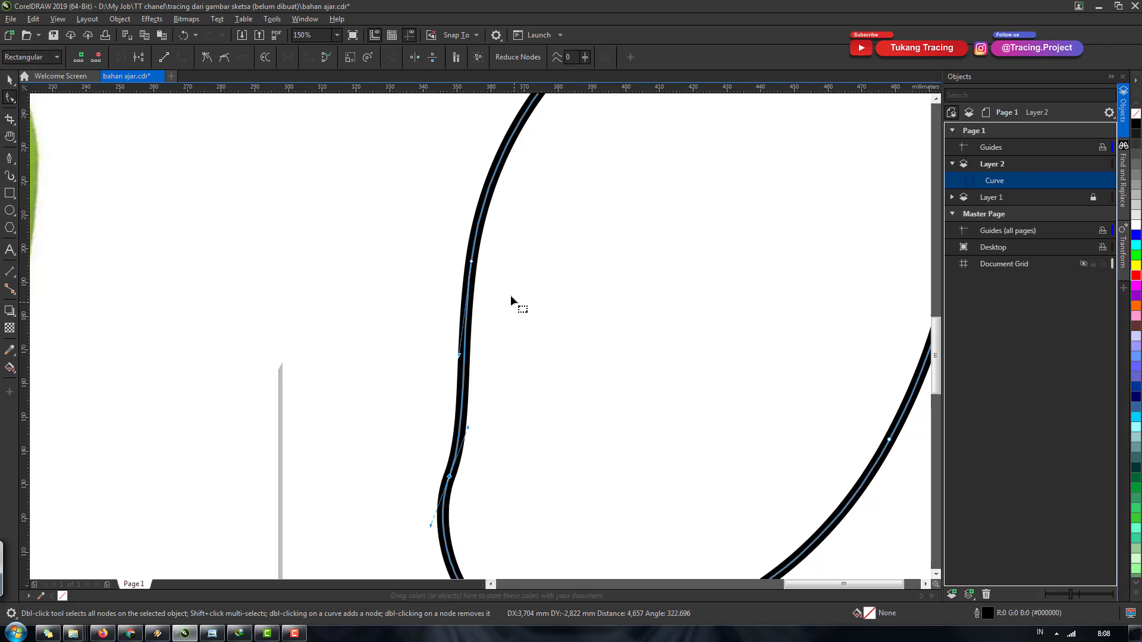
{"action": "left_click_drag", "start_coordinate": [472, 262], "coordinate": [473, 245]}
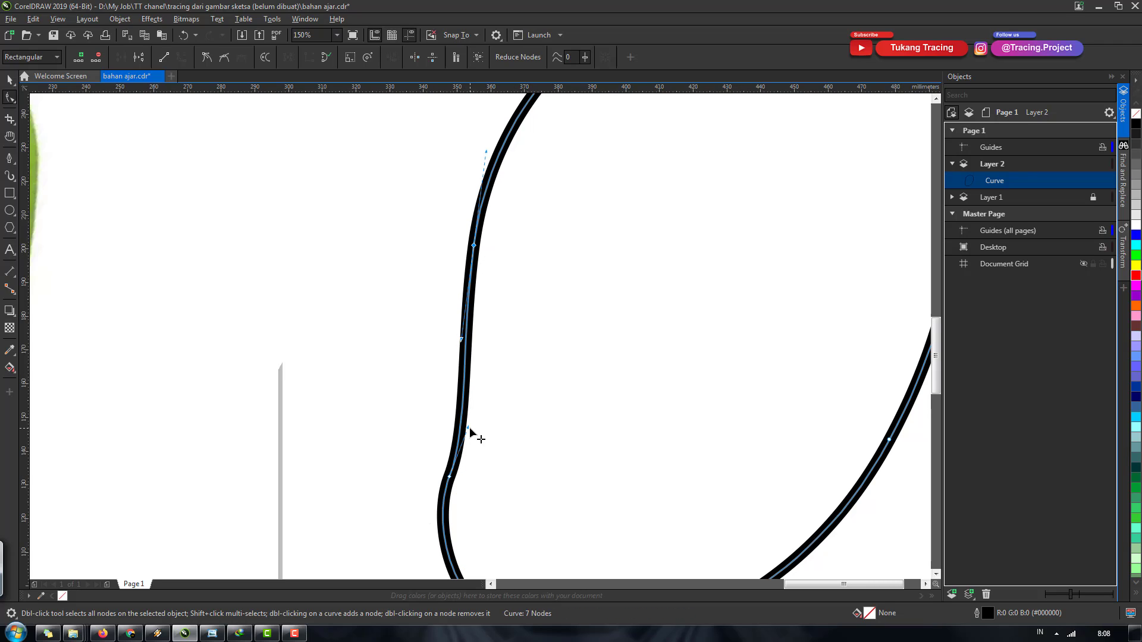
{"action": "left_click_drag", "start_coordinate": [449, 477], "coordinate": [474, 457]}
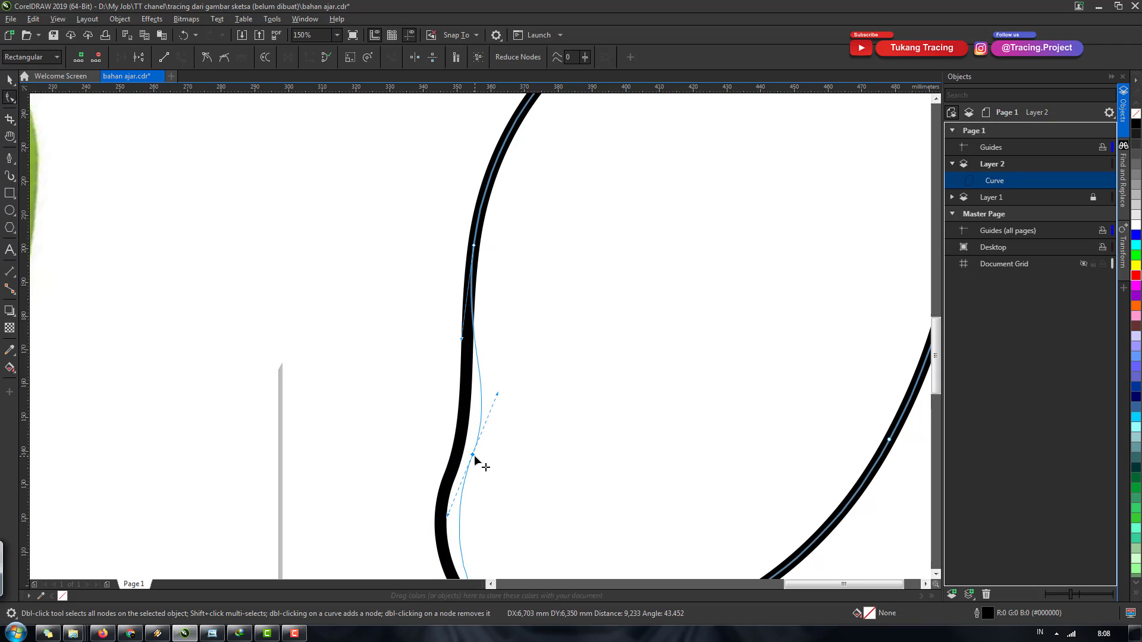
{"action": "scroll", "coordinate": [466, 489], "scroll_direction": "down", "scroll_amount": 2}
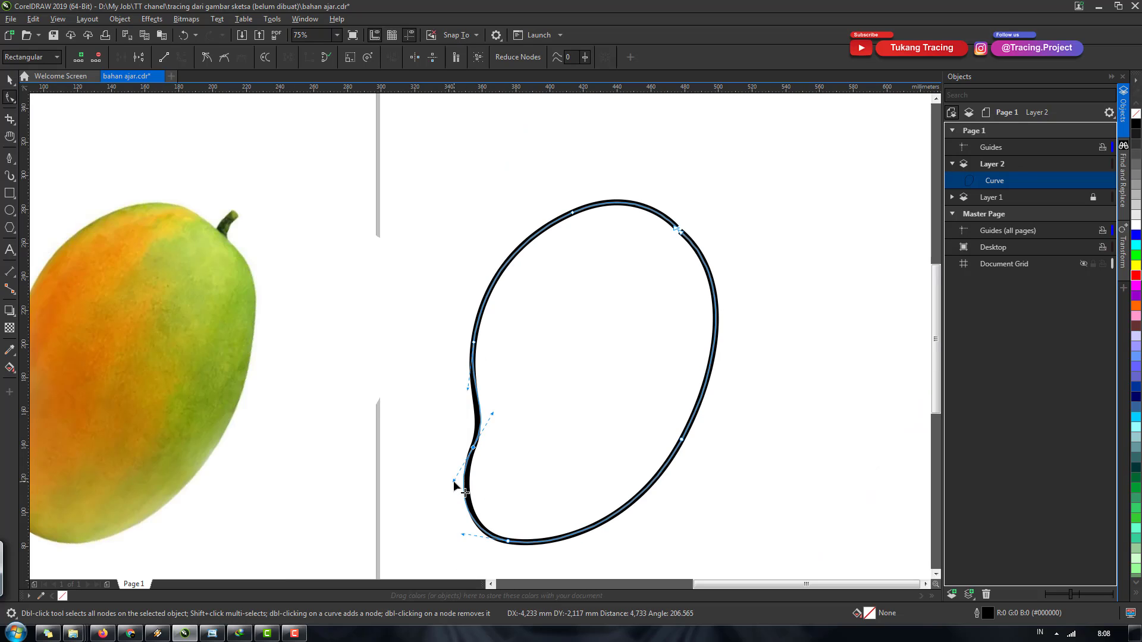
{"action": "scroll", "coordinate": [559, 400], "scroll_direction": "down", "scroll_amount": 1}
Step: Select the 10 pt mango outline with the Pick tool and zoom to inspect it
{"action": "key", "text": "space"}
{"action": "left_click", "coordinate": [645, 368]}
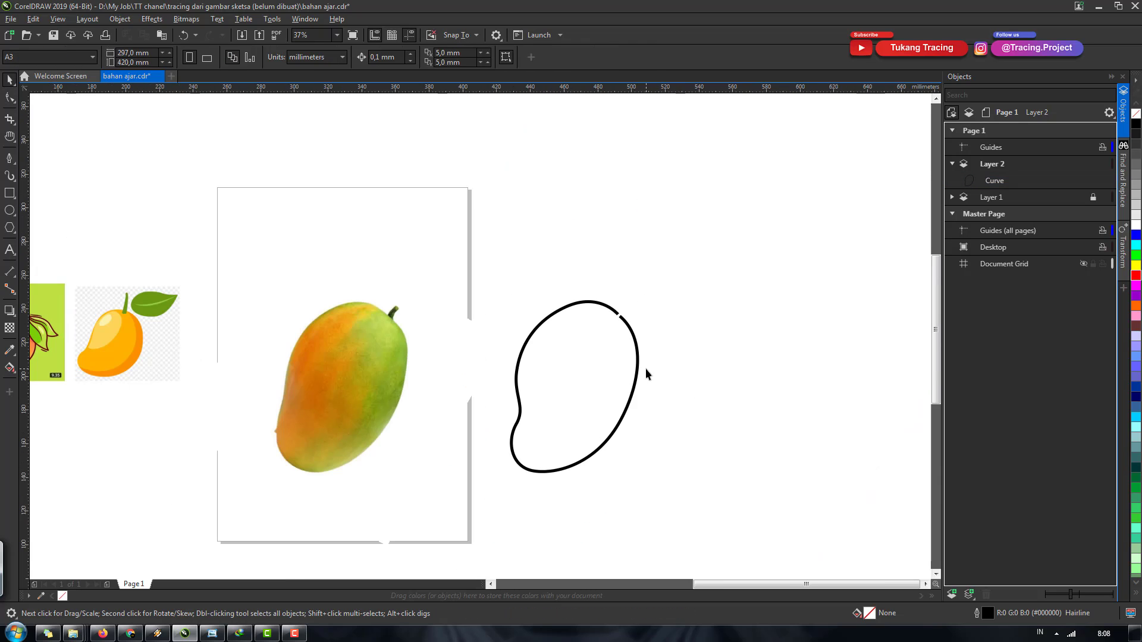
{"action": "scroll", "coordinate": [645, 369], "scroll_direction": "up", "scroll_amount": 1}
{"action": "left_click", "coordinate": [633, 357]}
{"action": "scroll", "coordinate": [631, 357], "scroll_direction": "down", "scroll_amount": 2}
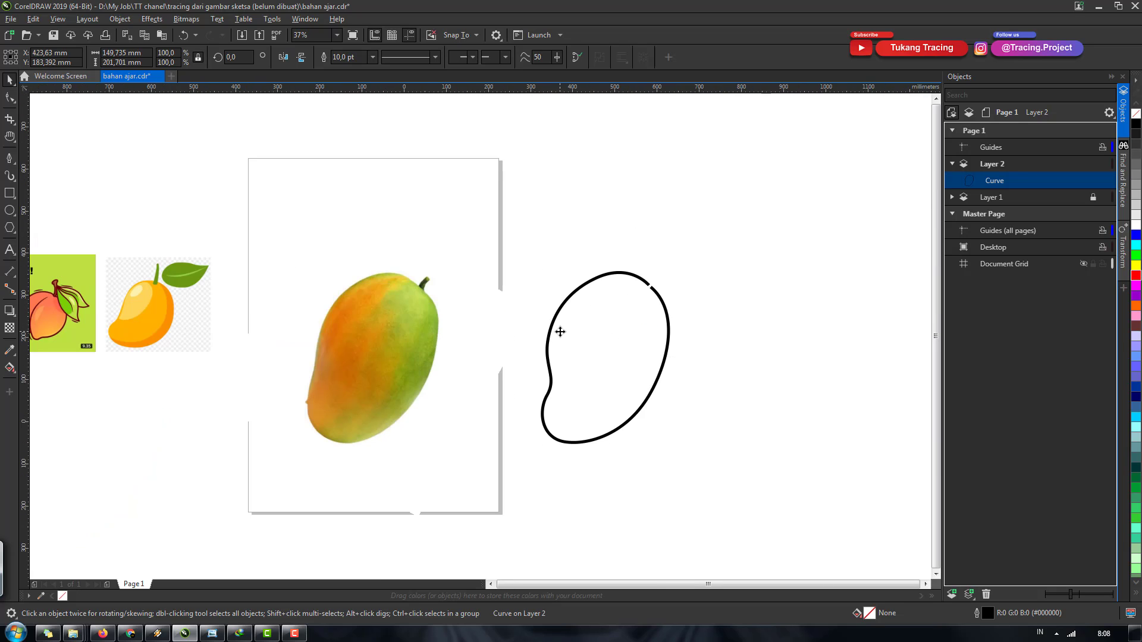
{"action": "scroll", "coordinate": [573, 332], "scroll_direction": "up", "scroll_amount": 1}
{"action": "scroll", "coordinate": [573, 333], "scroll_direction": "up", "scroll_amount": 1}
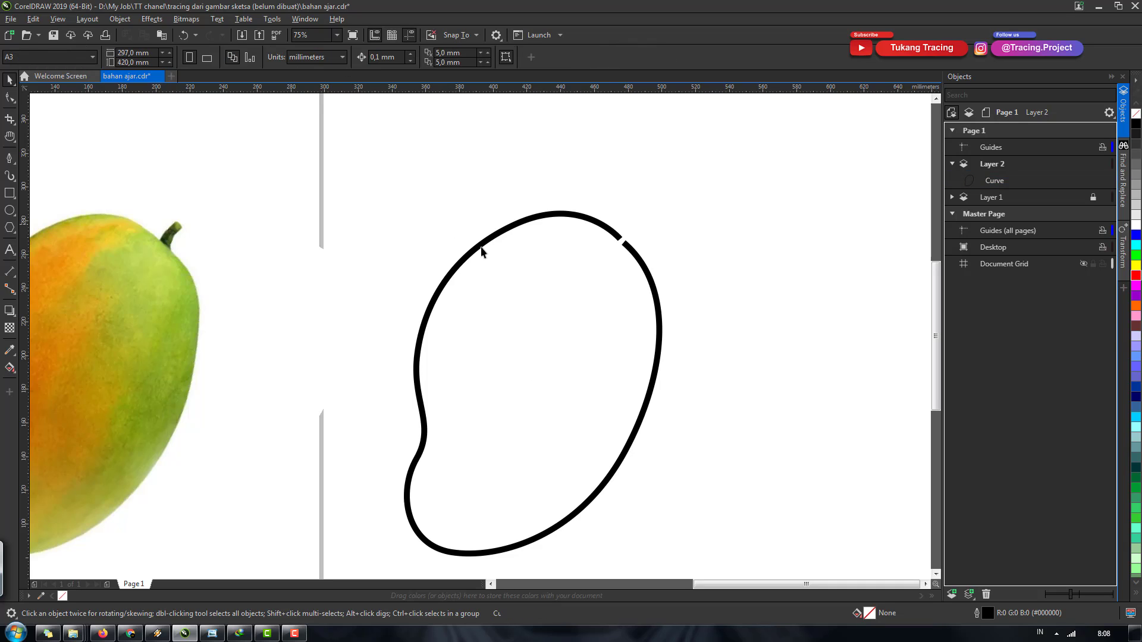
{"action": "scroll", "coordinate": [497, 287], "scroll_direction": "down", "scroll_amount": 1}
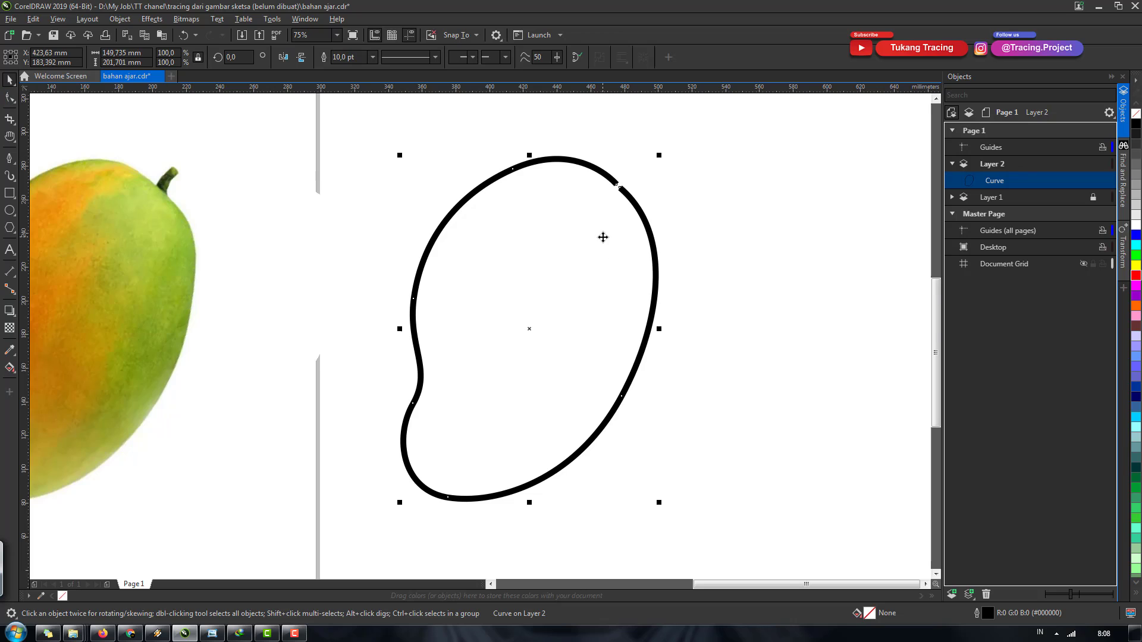
{"action": "scroll", "coordinate": [604, 237], "scroll_direction": "up", "scroll_amount": 1}
{"action": "scroll", "coordinate": [539, 215], "scroll_direction": "down", "scroll_amount": 1}
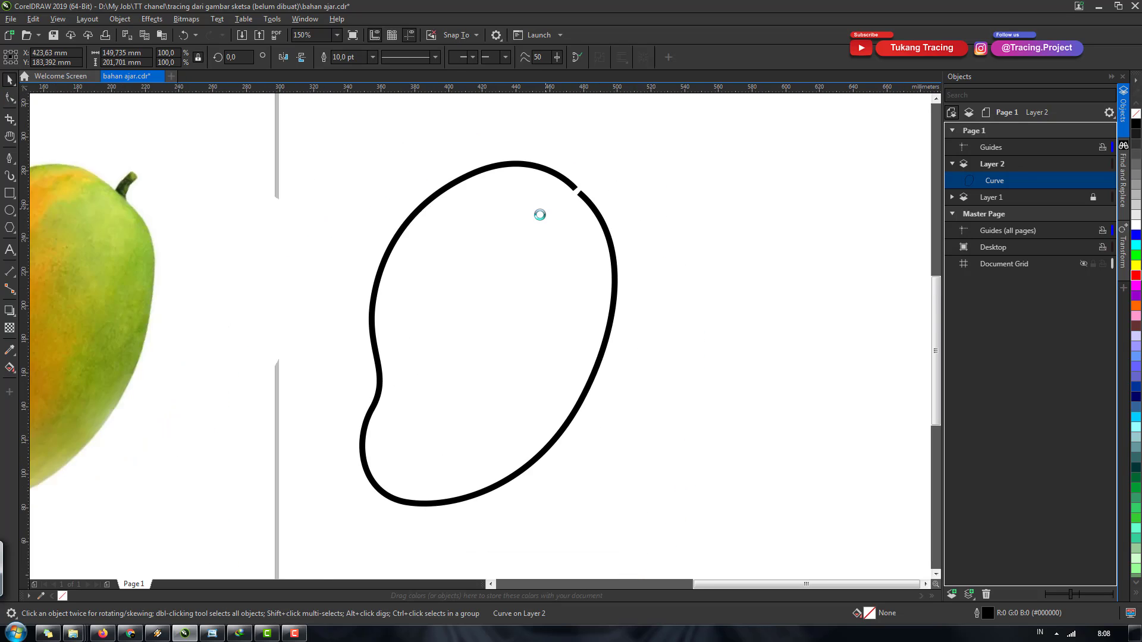
{"action": "scroll", "coordinate": [540, 215], "scroll_direction": "down", "scroll_amount": 1}
{"action": "scroll", "coordinate": [544, 205], "scroll_direction": "up", "scroll_amount": 1}
{"action": "scroll", "coordinate": [557, 221], "scroll_direction": "up", "scroll_amount": 1}
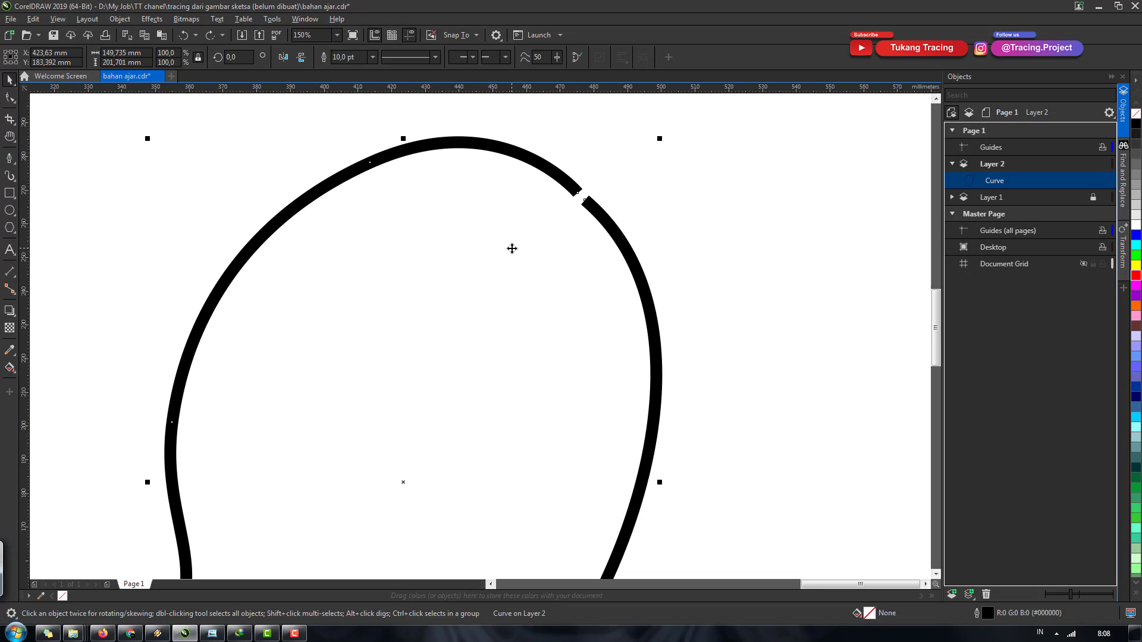
Step: Convert the thick mango outline into a filled object and inspect its nodes
{"action": "key", "text": "ctrl+shift+q"}
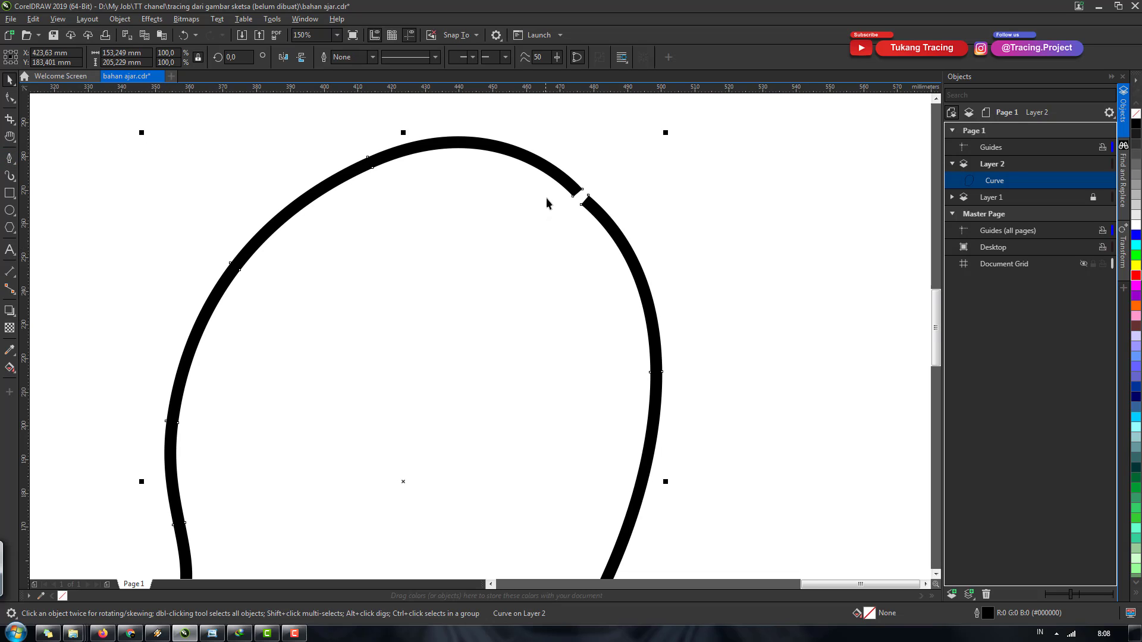
{"action": "left_click", "coordinate": [9, 97]}
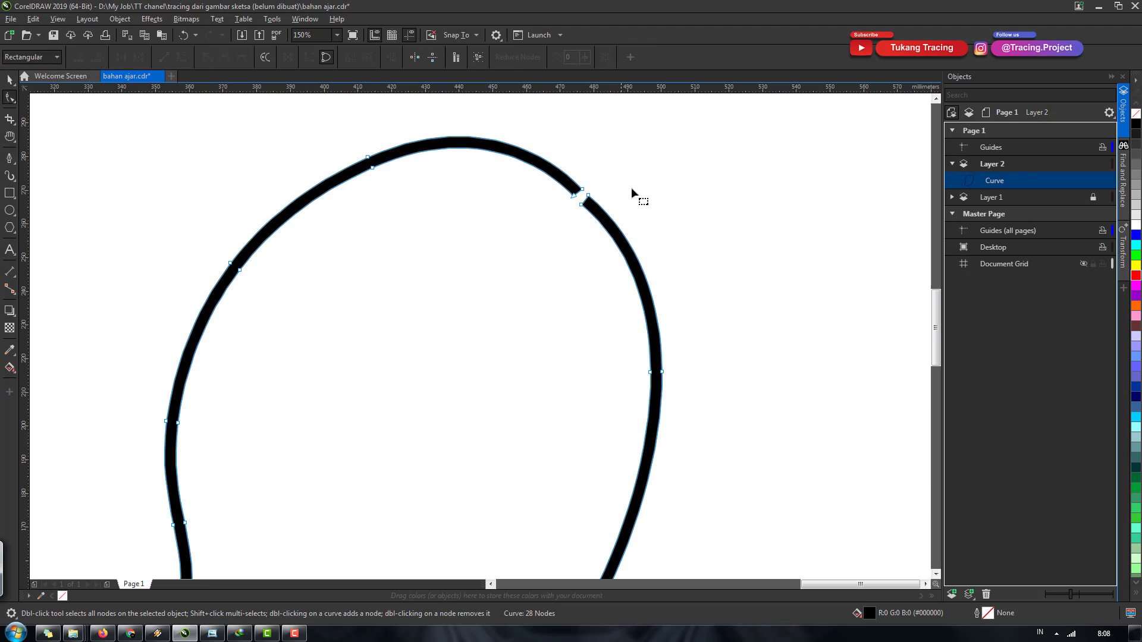
{"action": "scroll", "coordinate": [574, 181], "scroll_direction": "up", "scroll_amount": 2}
{"action": "scroll", "coordinate": [578, 186], "scroll_direction": "up", "scroll_amount": 2}
{"action": "scroll", "coordinate": [573, 230], "scroll_direction": "up", "scroll_amount": 1}
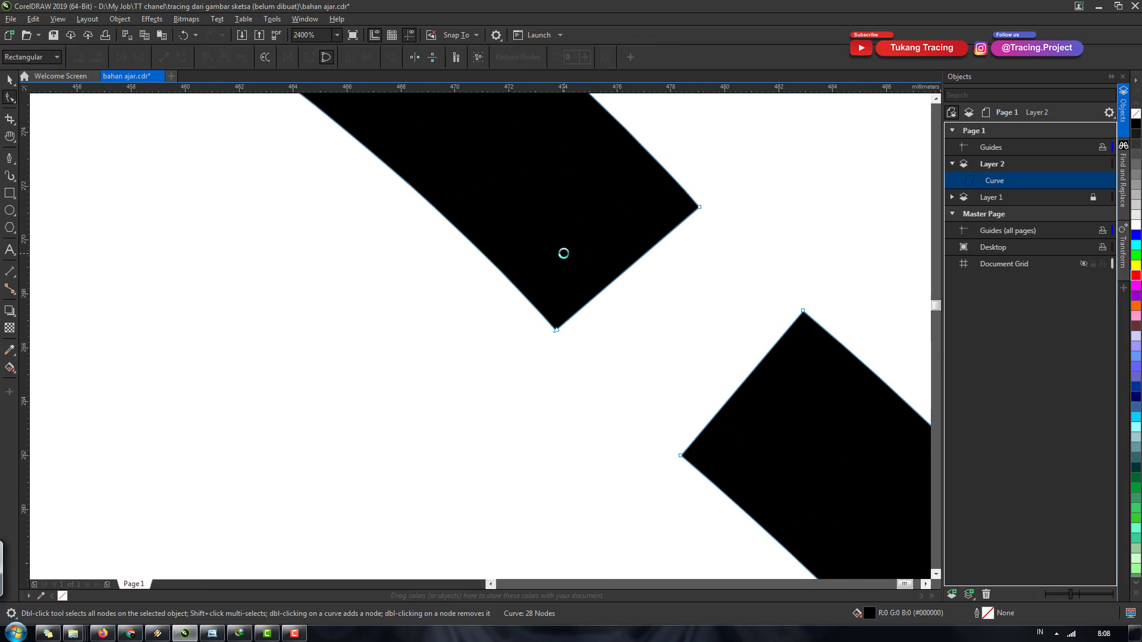
{"action": "scroll", "coordinate": [563, 252], "scroll_direction": "down", "scroll_amount": 3}
{"action": "scroll", "coordinate": [588, 238], "scroll_direction": "down", "scroll_amount": 2}
{"action": "scroll", "coordinate": [543, 260], "scroll_direction": "up", "scroll_amount": 2}
{"action": "scroll", "coordinate": [581, 235], "scroll_direction": "up", "scroll_amount": 2}
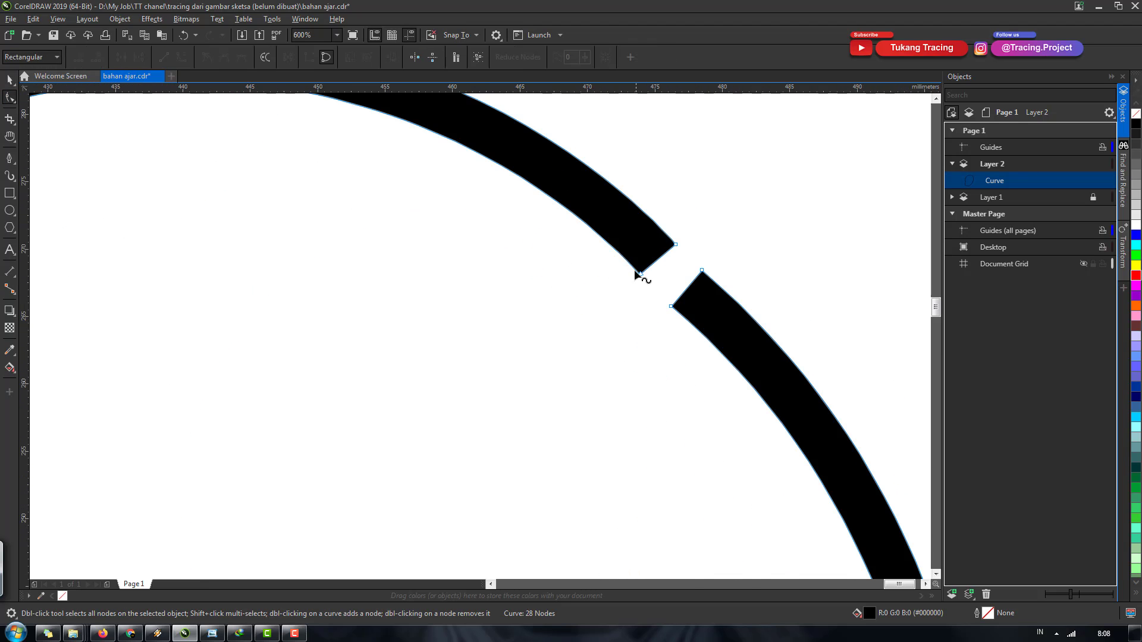
{"action": "scroll", "coordinate": [634, 241], "scroll_direction": "down", "scroll_amount": 4}
{"action": "scroll", "coordinate": [630, 236], "scroll_direction": "down", "scroll_amount": 4}
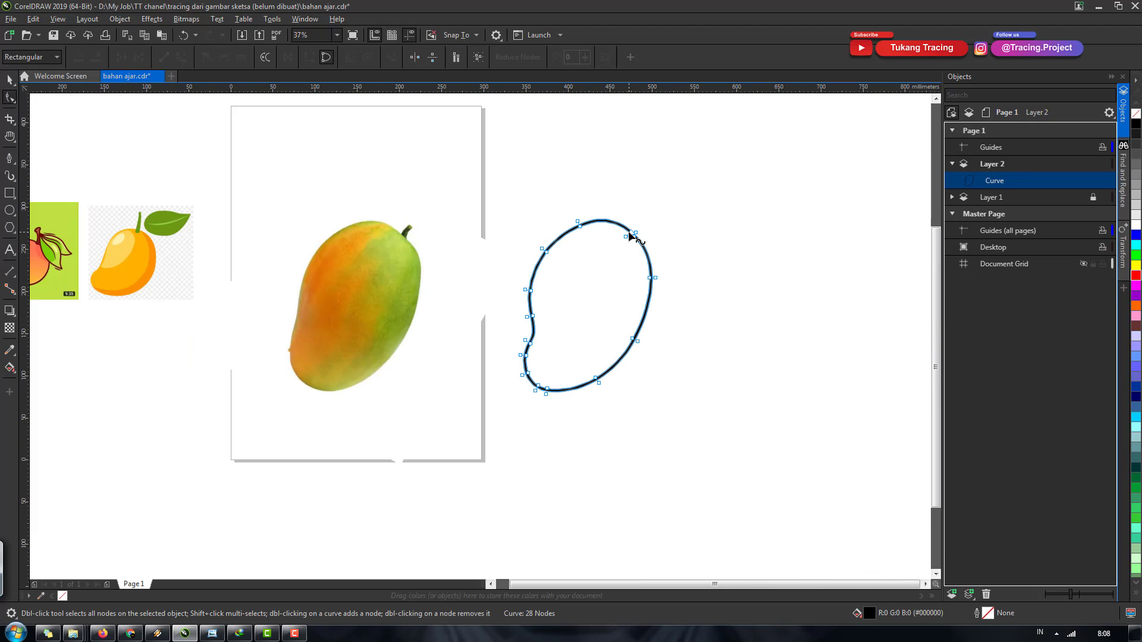
{"action": "scroll", "coordinate": [631, 238], "scroll_direction": "down", "scroll_amount": 3}
{"action": "scroll", "coordinate": [326, 250], "scroll_direction": "up", "scroll_amount": 3}
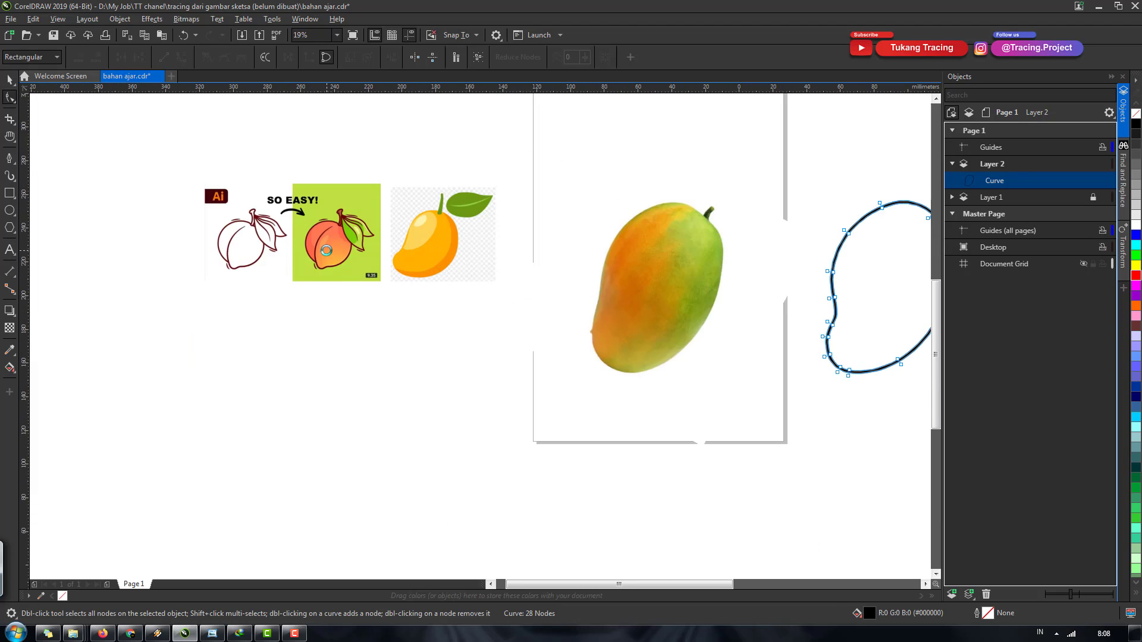
{"action": "scroll", "coordinate": [325, 251], "scroll_direction": "up", "scroll_amount": 2}
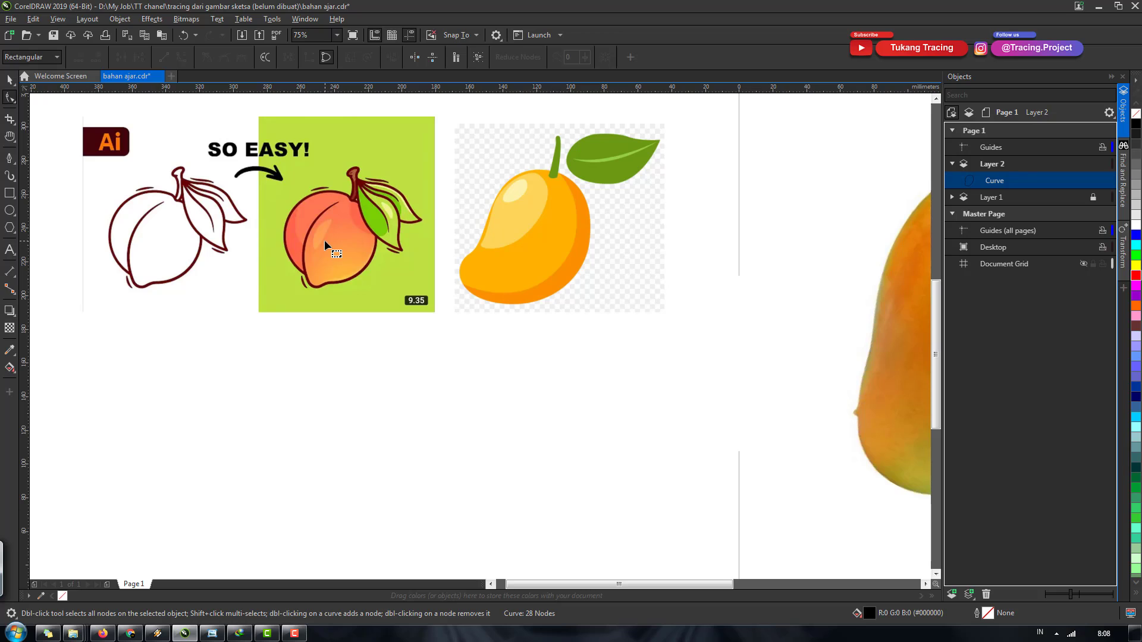
{"action": "scroll", "coordinate": [337, 232], "scroll_direction": "down", "scroll_amount": 2}
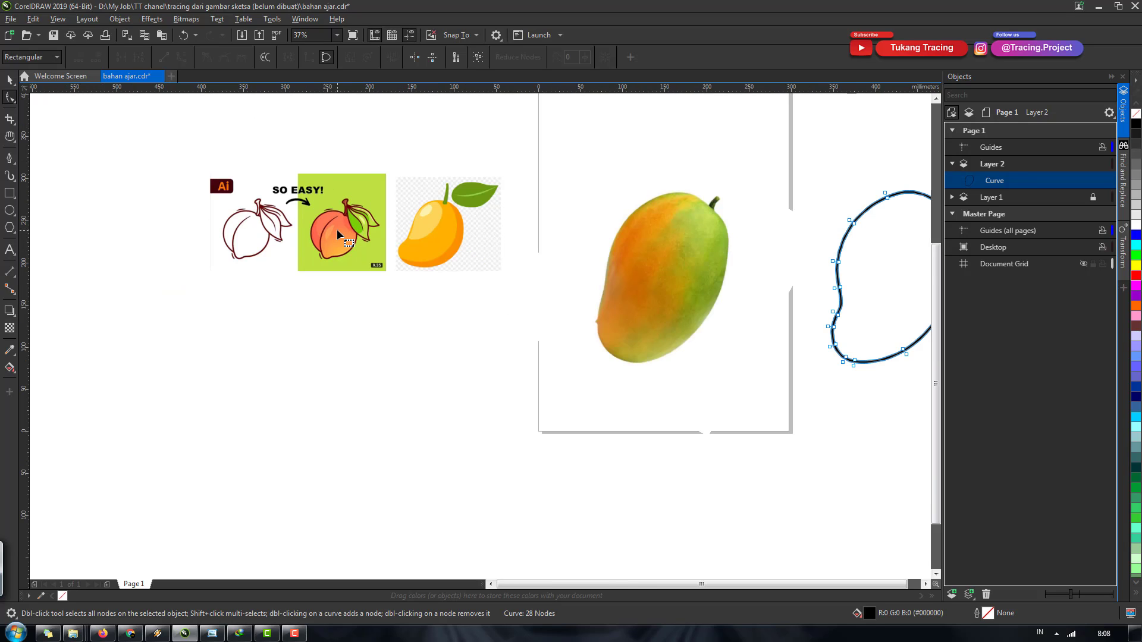
{"action": "scroll", "coordinate": [554, 208], "scroll_direction": "down", "scroll_amount": 2}
{"action": "scroll", "coordinate": [698, 207], "scroll_direction": "up", "scroll_amount": 4}
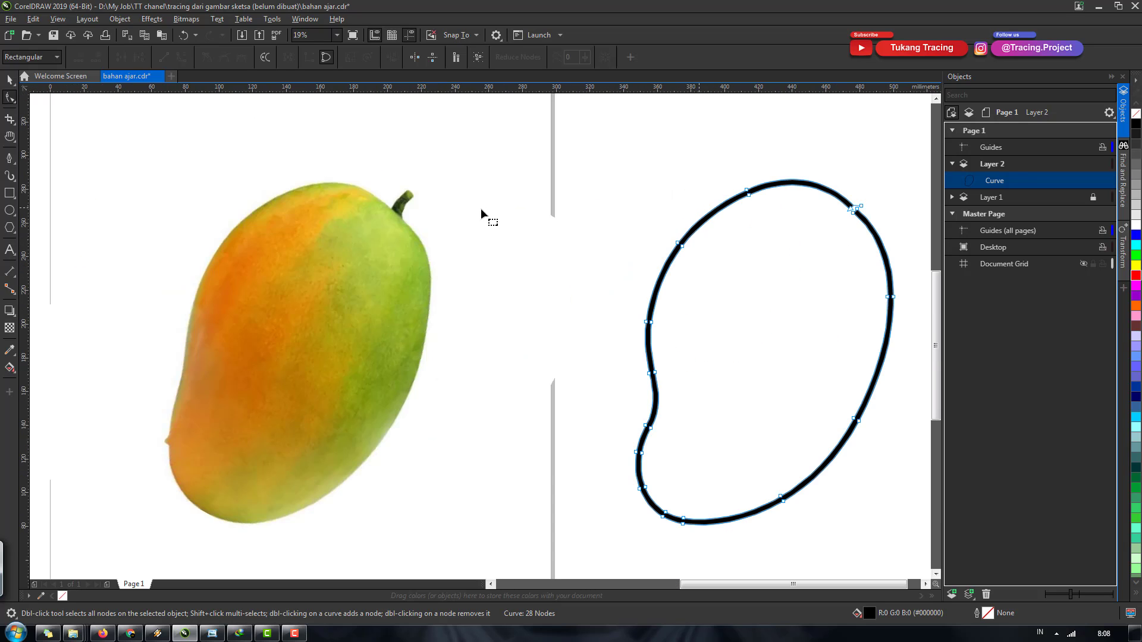
{"action": "scroll", "coordinate": [436, 219], "scroll_direction": "down", "scroll_amount": 2}
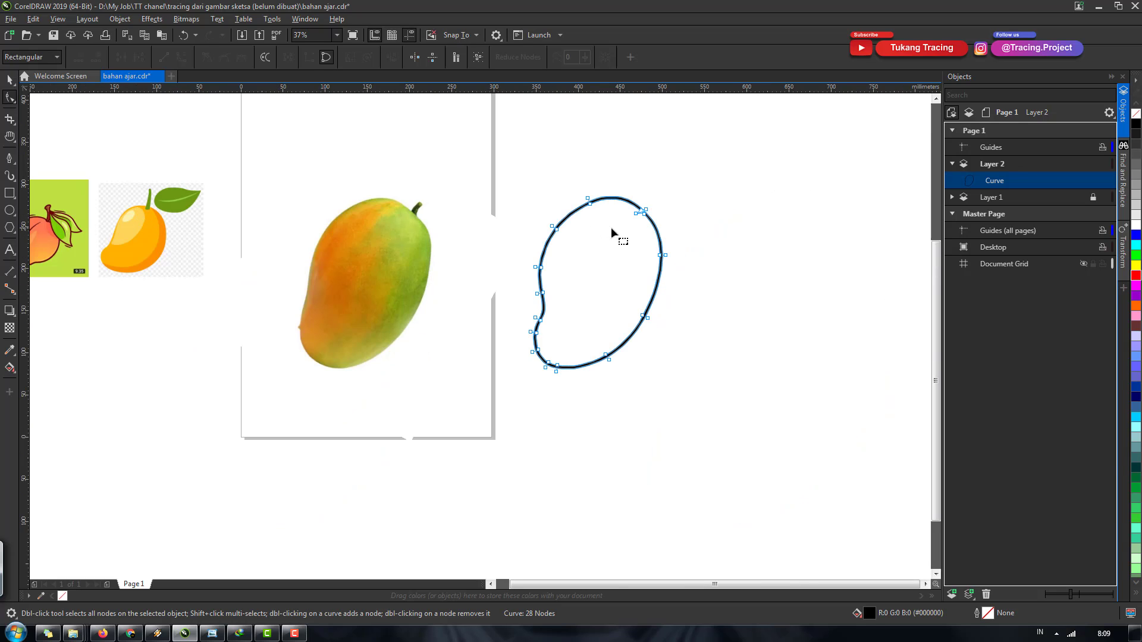
Step: Leave node editing, deselect the outline and zoom into its top gap
{"action": "key", "text": "space"}
{"action": "scroll", "coordinate": [650, 209], "scroll_direction": "up", "scroll_amount": 4}
{"action": "scroll", "coordinate": [696, 216], "scroll_direction": "up", "scroll_amount": 2}
{"action": "left_click", "coordinate": [544, 279]}
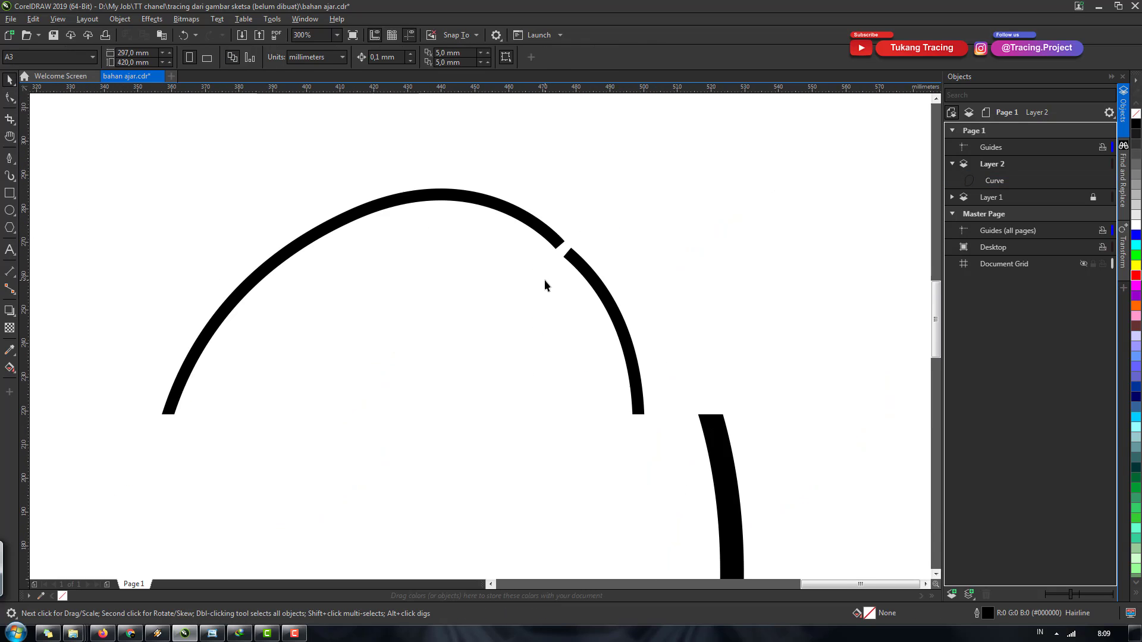
{"action": "scroll", "coordinate": [587, 223], "scroll_direction": "up", "scroll_amount": 2}
{"action": "scroll", "coordinate": [575, 236], "scroll_direction": "down", "scroll_amount": 2}
{"action": "scroll", "coordinate": [572, 237], "scroll_direction": "up", "scroll_amount": 2}
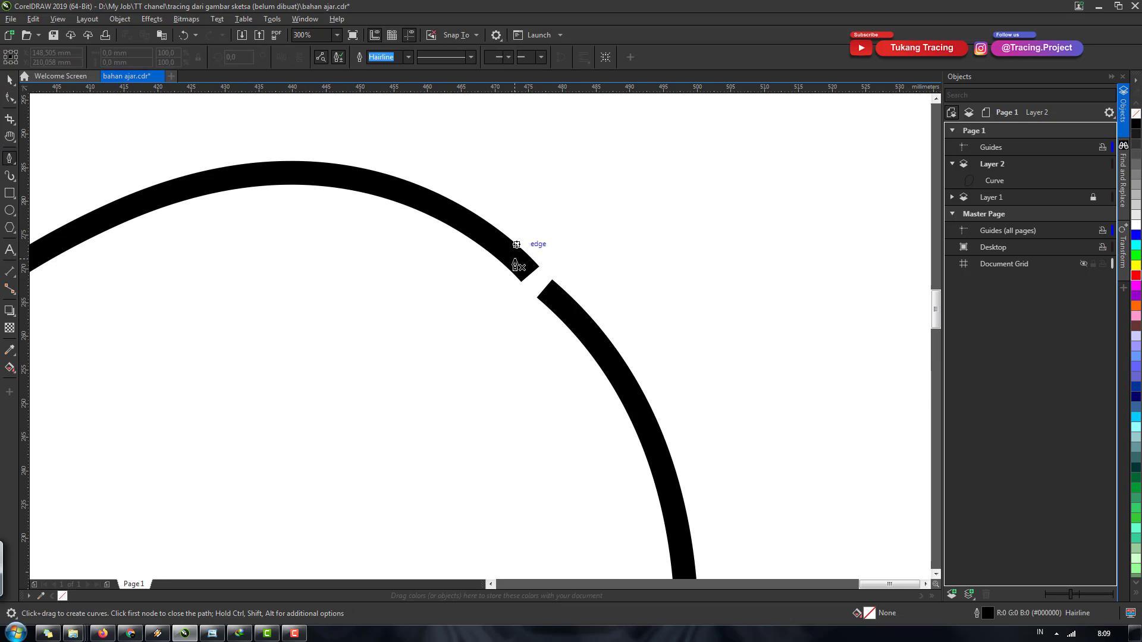
Step: Draw Bézier stem nodes from the gap edge, up, right and back down
{"action": "left_click", "coordinate": [564, 263]}
{"action": "scroll", "coordinate": [563, 260], "scroll_direction": "down", "scroll_amount": 5}
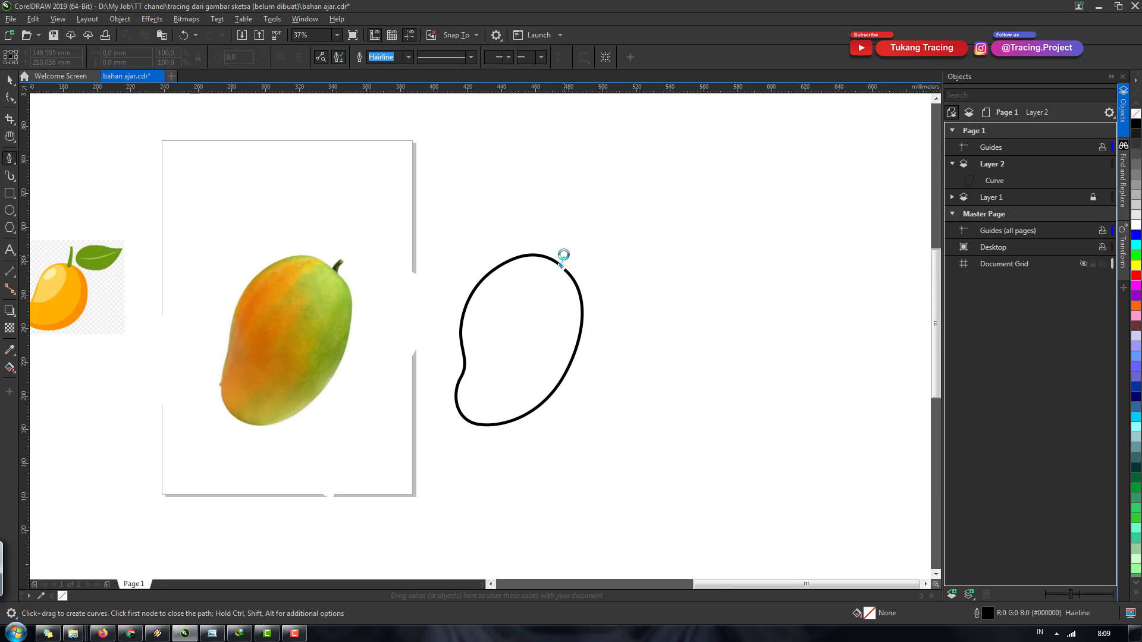
{"action": "scroll", "coordinate": [565, 256], "scroll_direction": "up", "scroll_amount": 3}
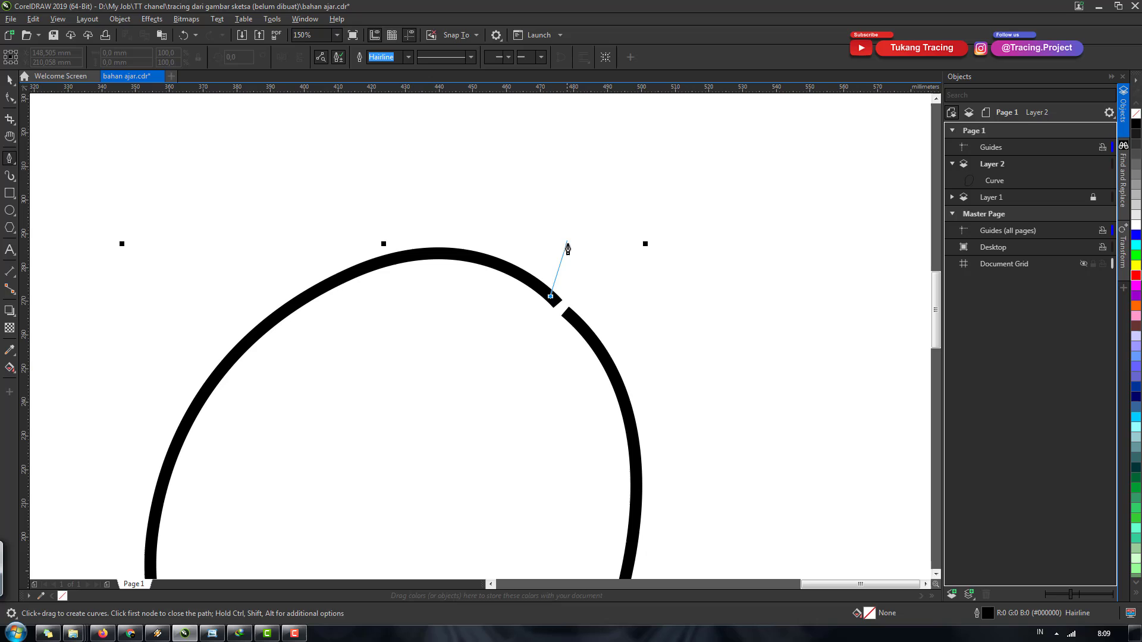
{"action": "left_click_drag", "start_coordinate": [604, 159], "coordinate": [625, 135]}
{"action": "double_click", "coordinate": [605, 158]}
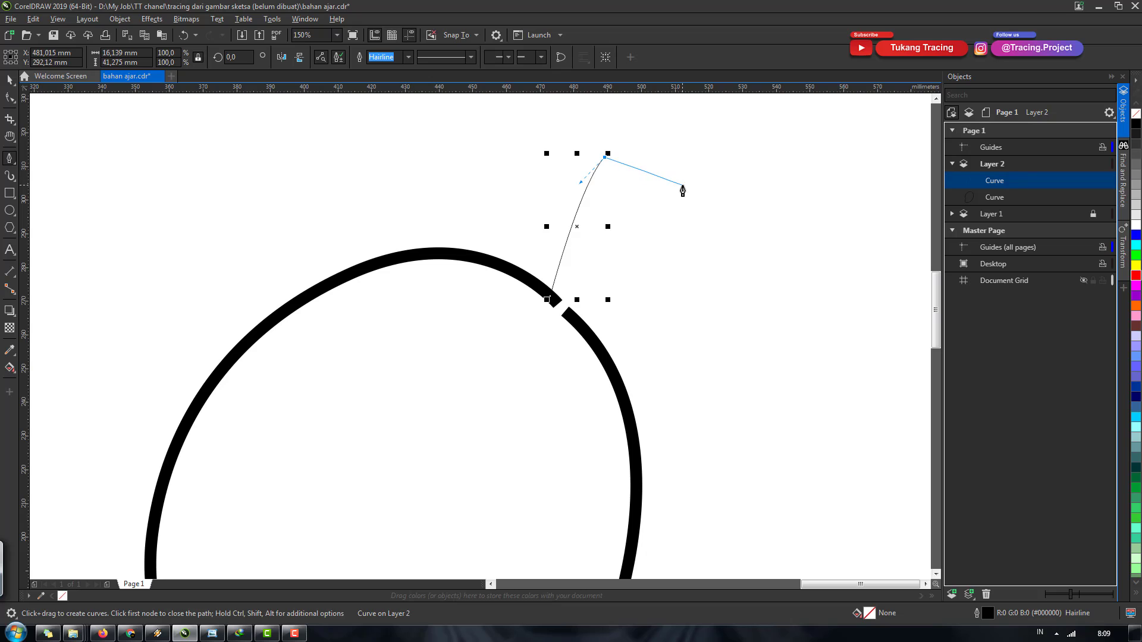
{"action": "left_click_drag", "start_coordinate": [682, 186], "coordinate": [708, 187]}
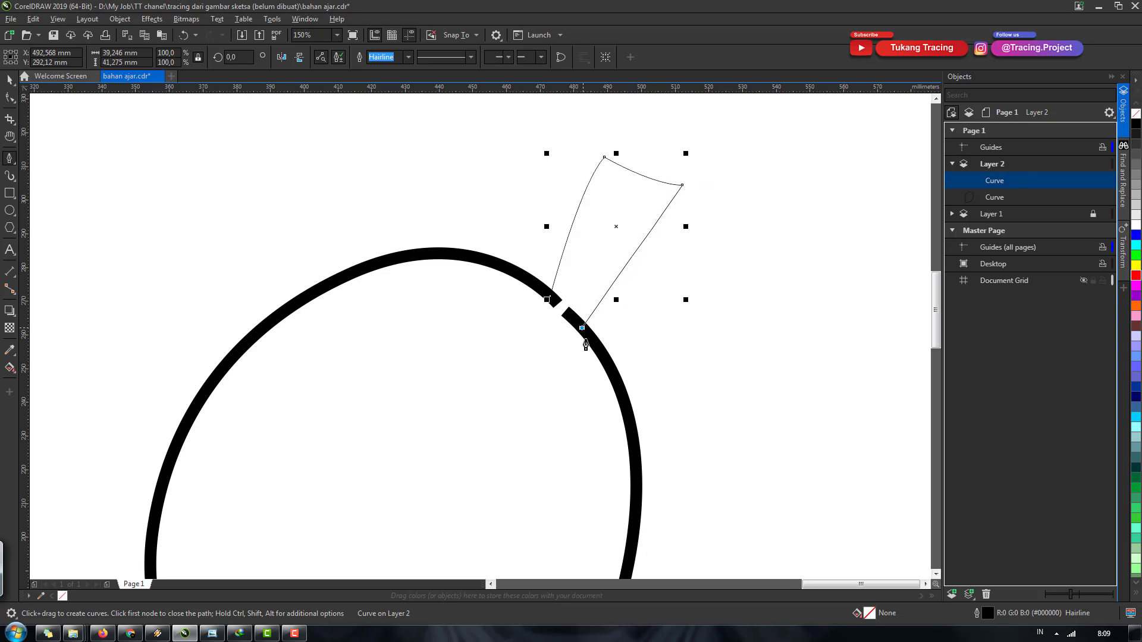
{"action": "left_click_drag", "start_coordinate": [586, 345], "coordinate": [575, 352]}
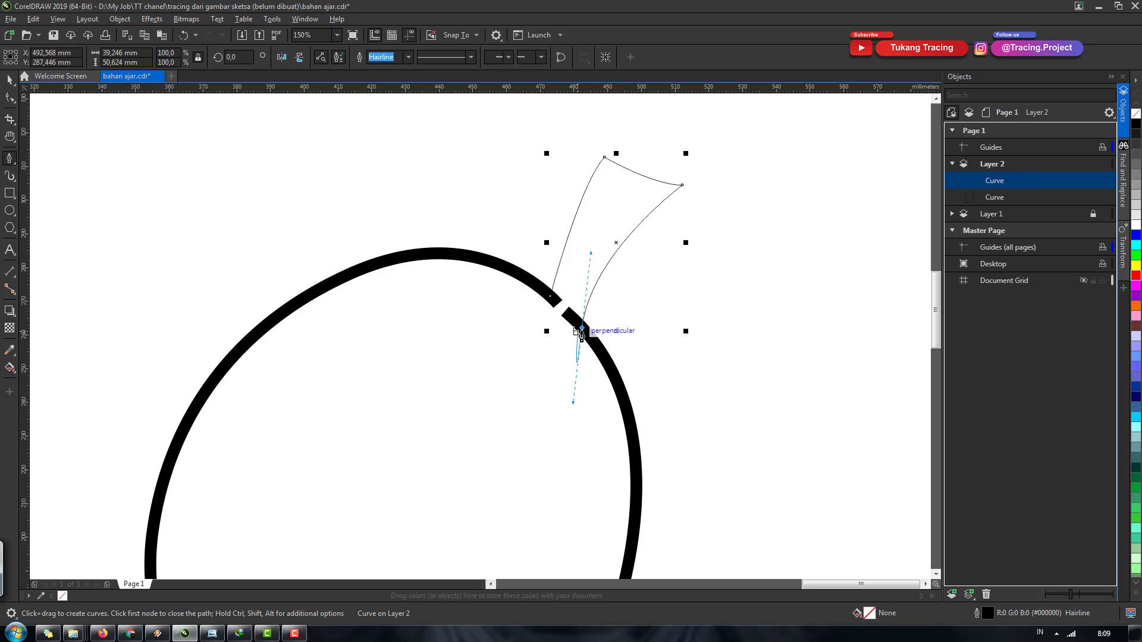
Step: Finish the stem curve and give it a 10 pt outline width
{"action": "key", "text": "space"}
{"action": "scroll", "coordinate": [585, 297], "scroll_direction": "down", "scroll_amount": 2}
{"action": "scroll", "coordinate": [586, 298], "scroll_direction": "up", "scroll_amount": 2}
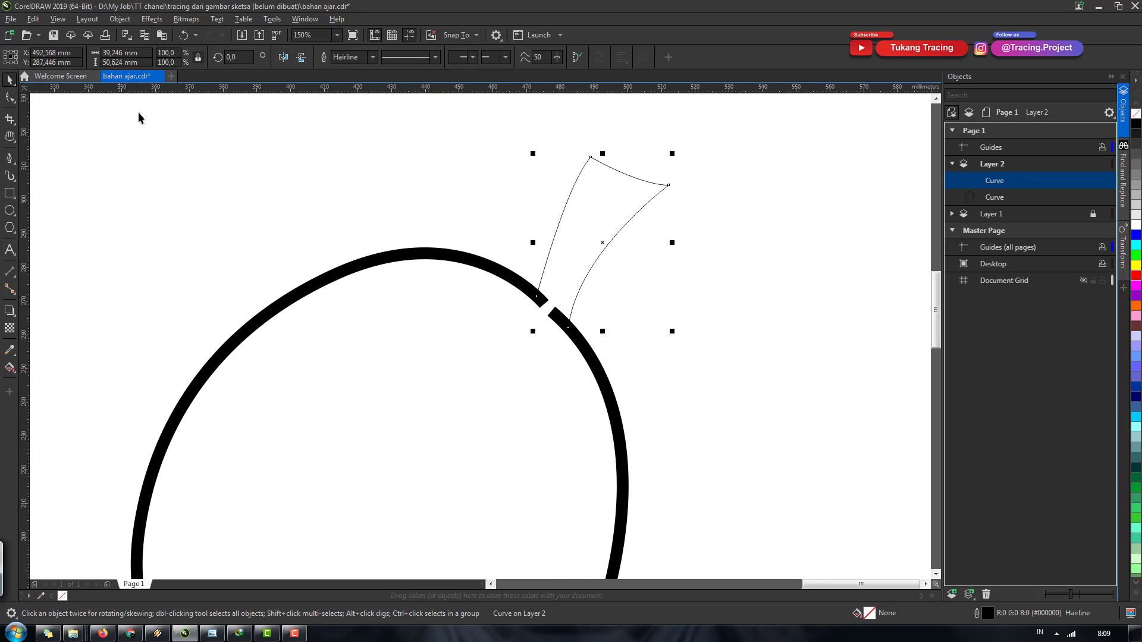
{"action": "type", "text": "10"}
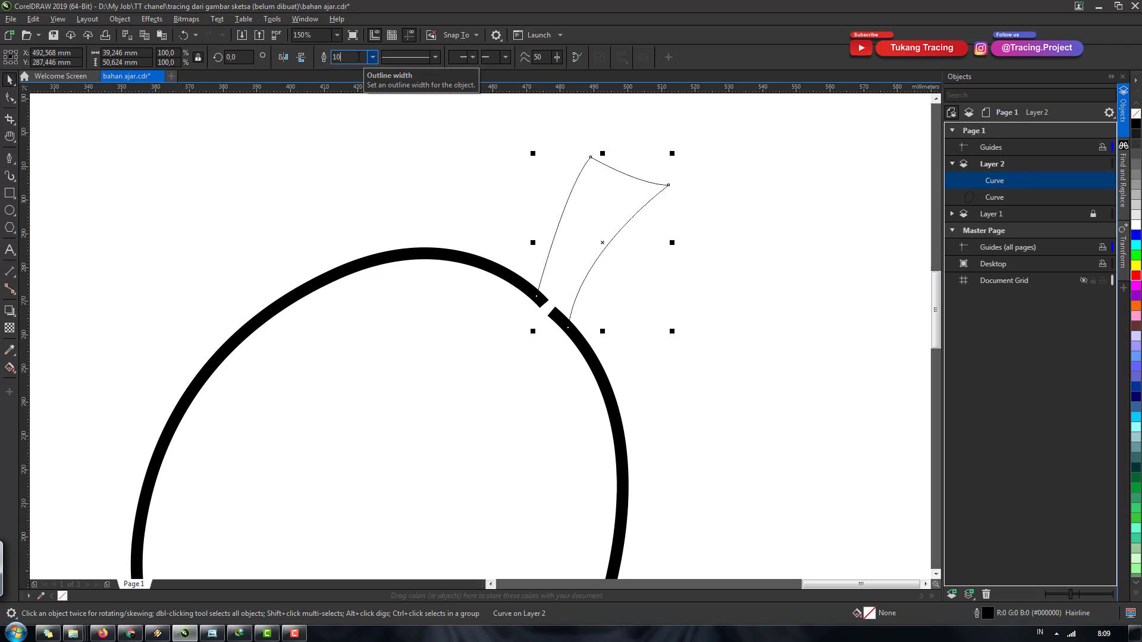
{"action": "key", "text": "Return"}
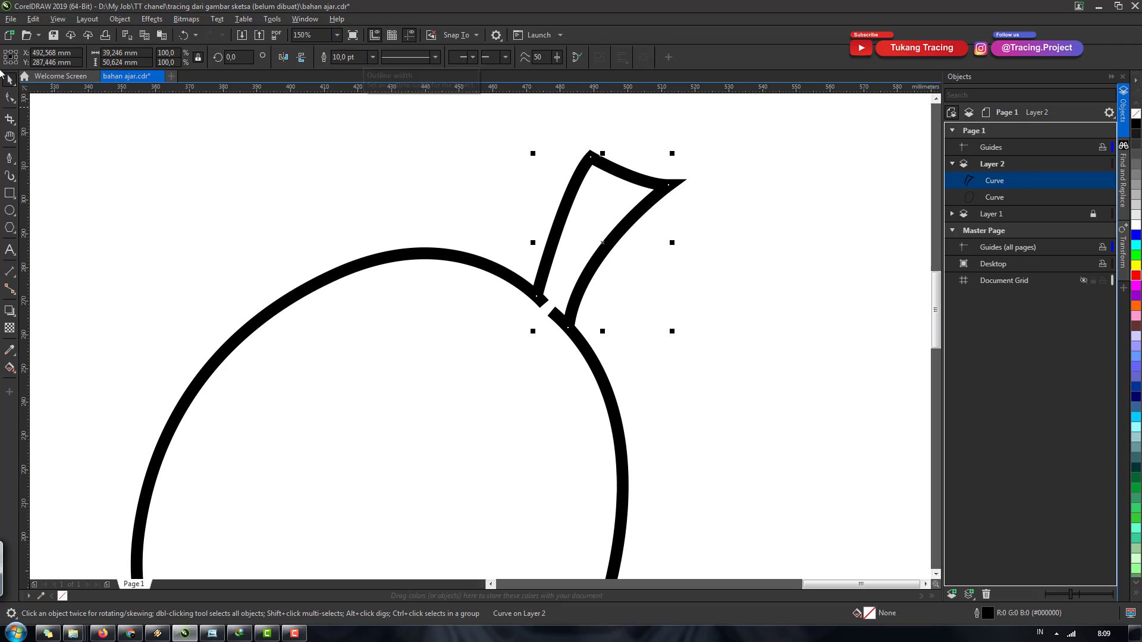
Step: Try reshaping the stem's end near the gap, then undo it
{"action": "left_click", "coordinate": [8, 97]}
{"action": "scroll", "coordinate": [557, 298], "scroll_direction": "up", "scroll_amount": 1}
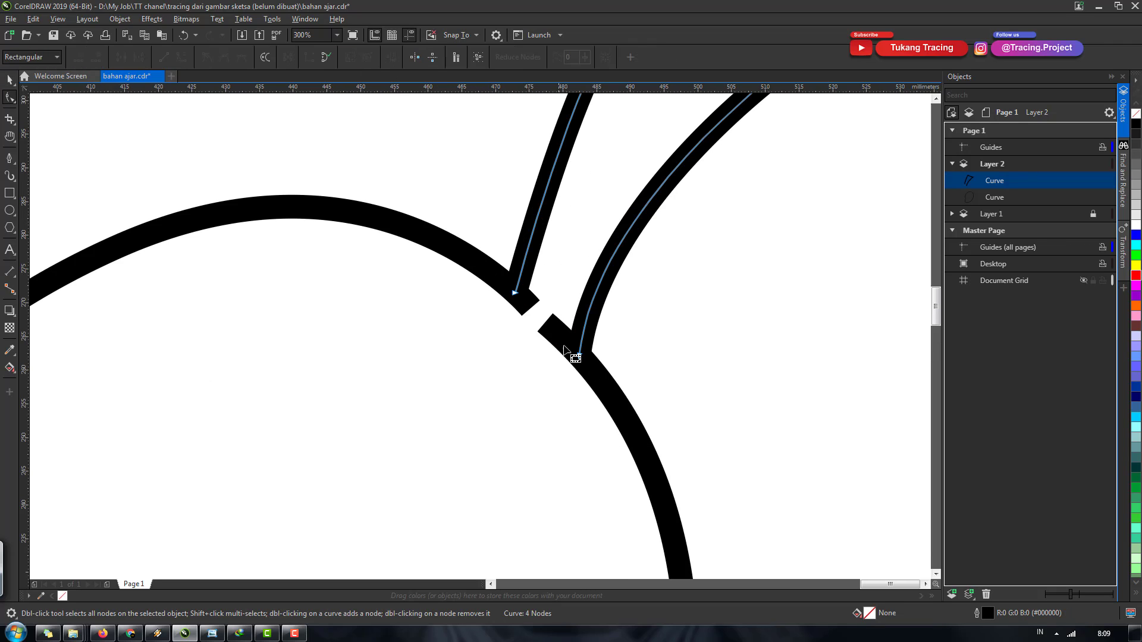
{"action": "mouse_move", "coordinate": [579, 355]}
{"action": "left_mouse_down"}
{"action": "mouse_move", "coordinate": [586, 363]}
{"action": "mouse_move", "coordinate": [572, 333]}
{"action": "left_mouse_up"}
{"action": "key", "text": "ctrl+z"}
{"action": "scroll", "coordinate": [562, 321], "scroll_direction": "down", "scroll_amount": 1}
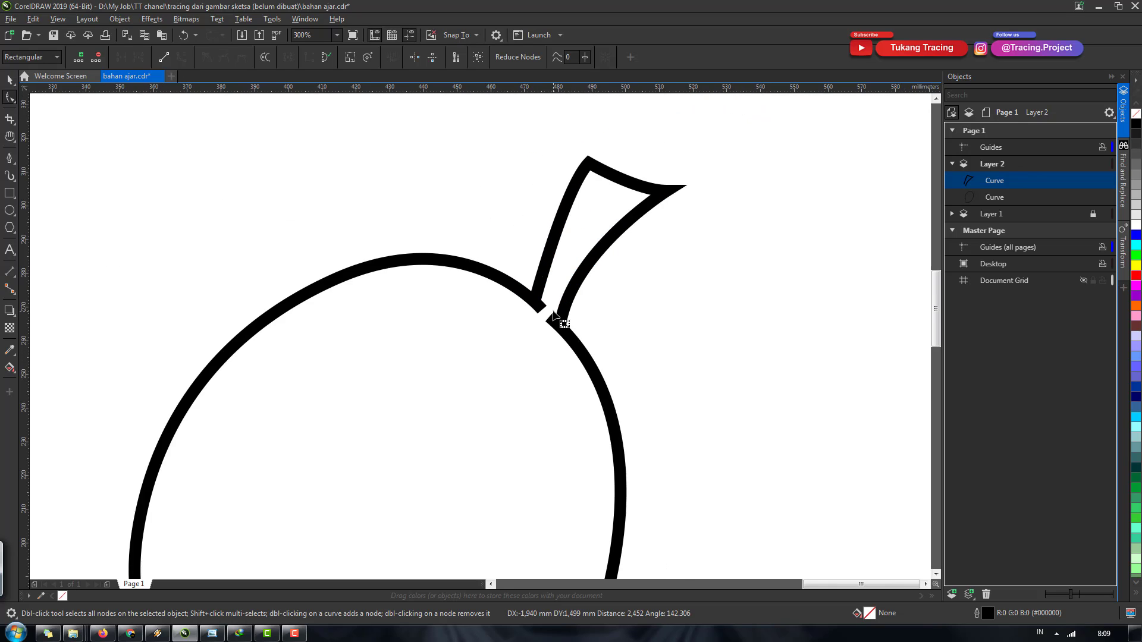
{"action": "scroll", "coordinate": [612, 264], "scroll_direction": "up", "scroll_amount": 2}
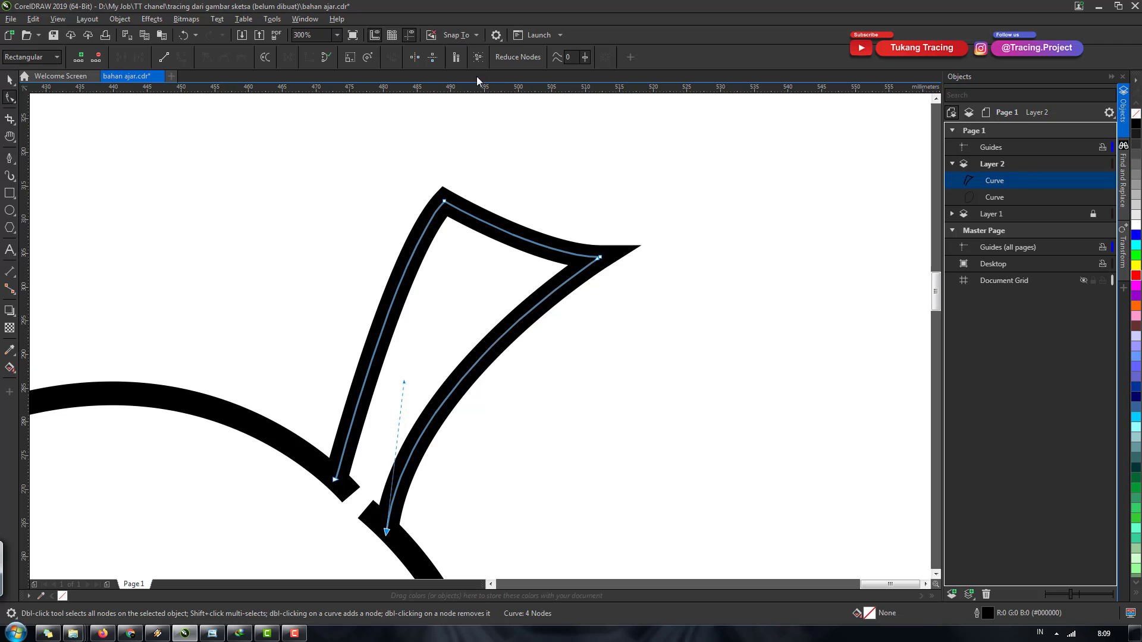
Step: Give the stem rounded corners and caps in the Outline Pen dialog
{"action": "key", "text": "space"}
{"action": "scroll", "coordinate": [573, 263], "scroll_direction": "up", "scroll_amount": 1}
{"action": "scroll", "coordinate": [599, 250], "scroll_direction": "down", "scroll_amount": 1}
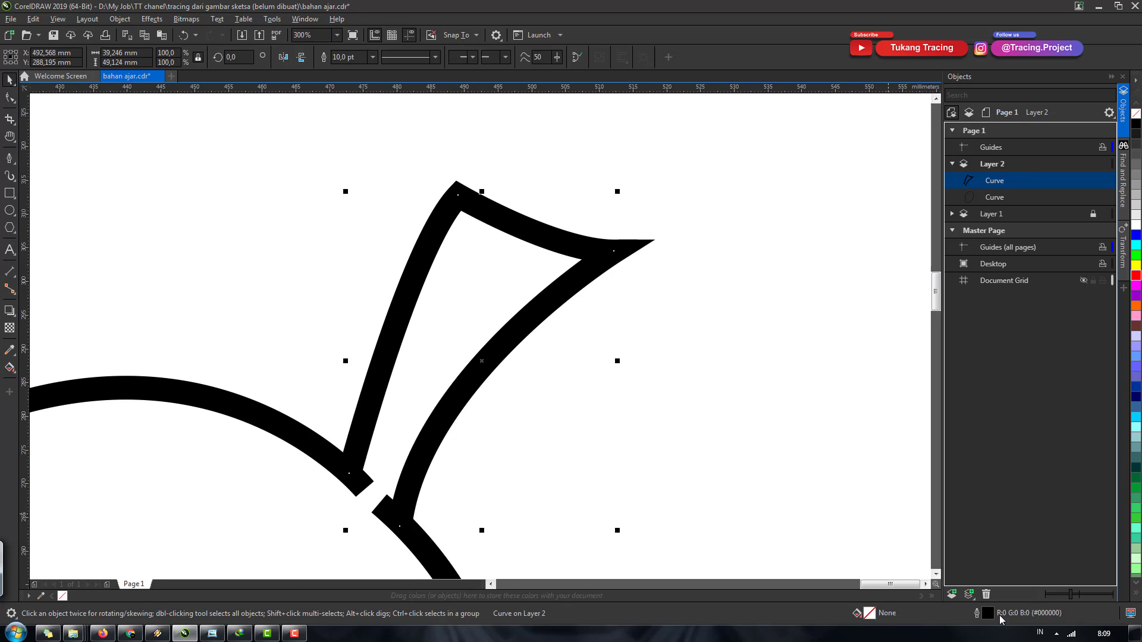
{"action": "double_click", "coordinate": [989, 617]}
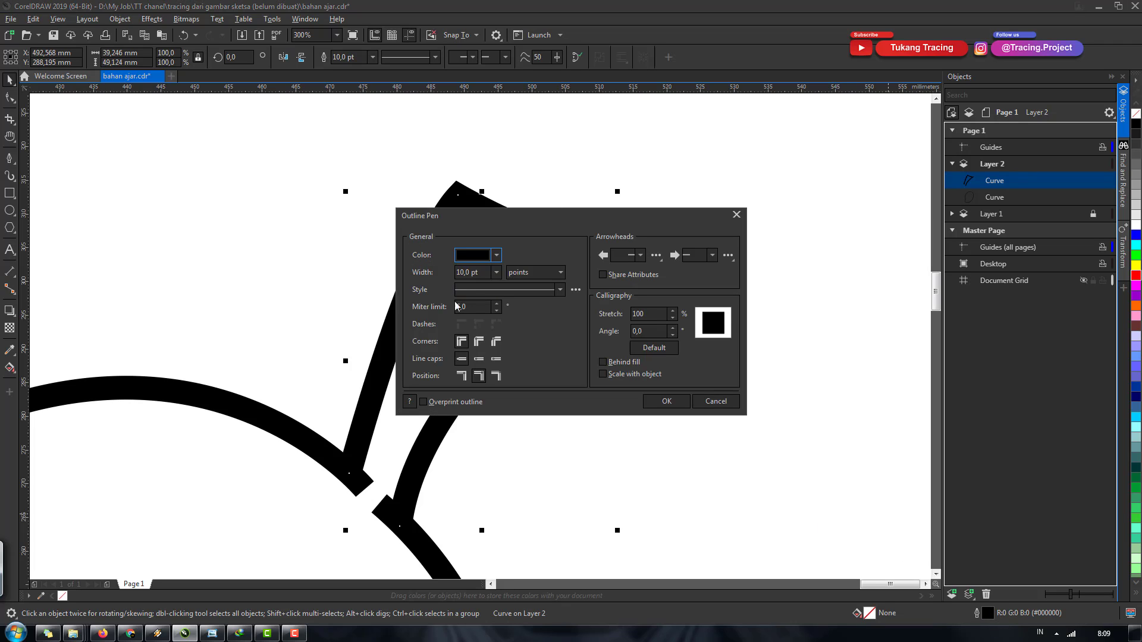
{"action": "left_click", "coordinate": [666, 401]}
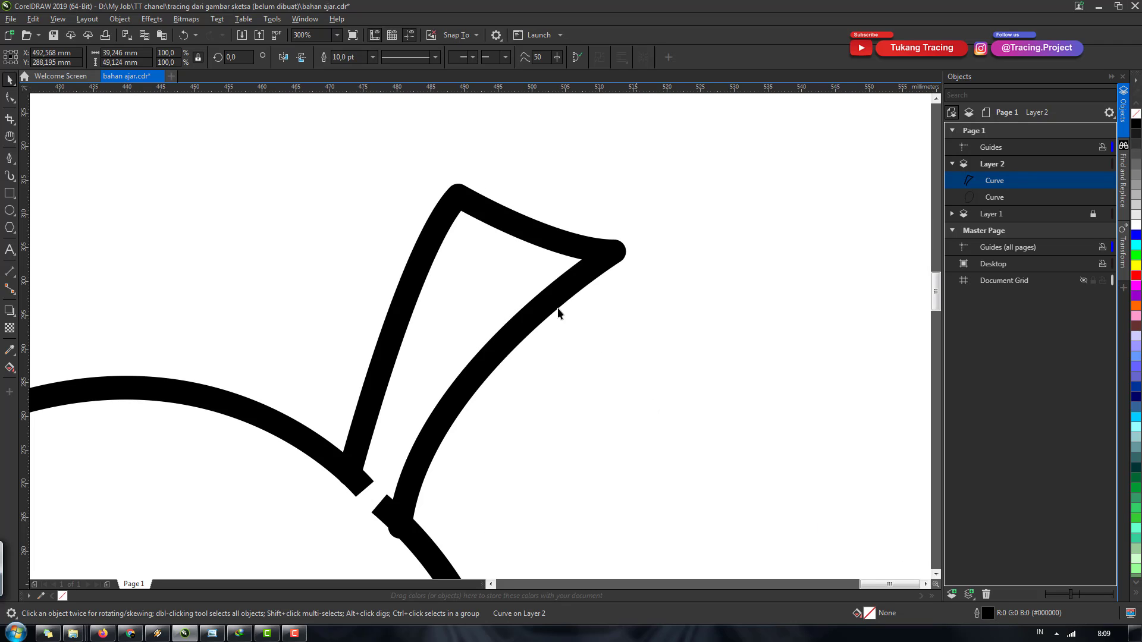
{"action": "scroll", "coordinate": [577, 255], "scroll_direction": "down", "scroll_amount": 1}
{"action": "scroll", "coordinate": [595, 250], "scroll_direction": "up", "scroll_amount": 1}
Step: Reshape the stem's pointed tip and move both its ends into the gap
{"action": "left_click", "coordinate": [9, 98]}
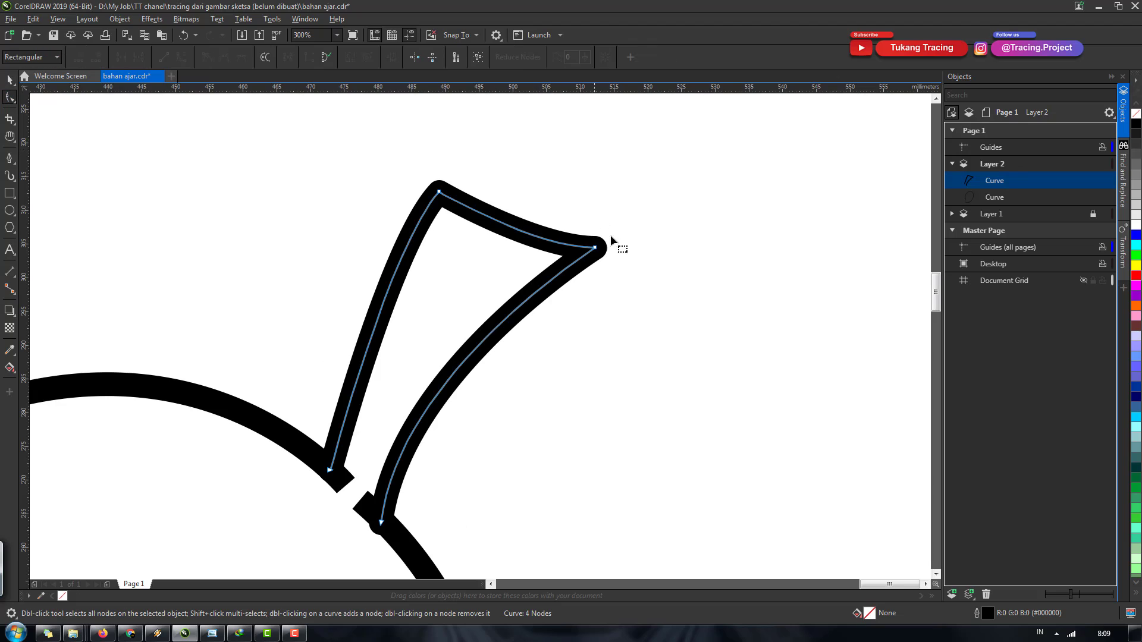
{"action": "scroll", "coordinate": [595, 249], "scroll_direction": "up", "scroll_amount": 1}
{"action": "left_click_drag", "start_coordinate": [571, 254], "coordinate": [574, 284]}
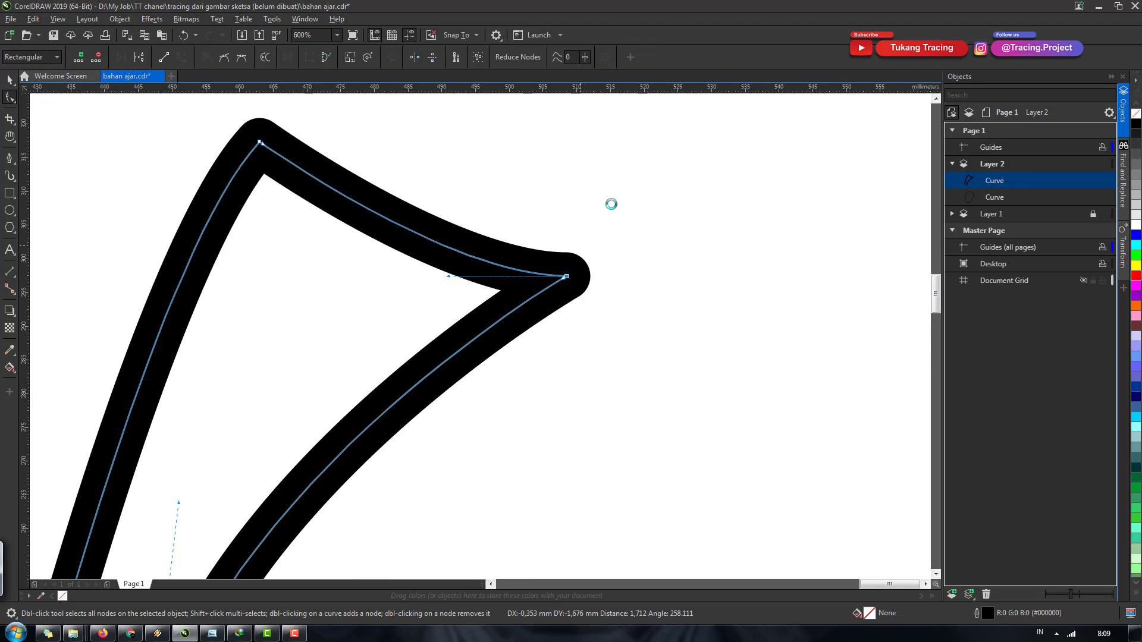
{"action": "scroll", "coordinate": [612, 201], "scroll_direction": "down", "scroll_amount": 2}
{"action": "key", "text": "space"}
{"action": "scroll", "coordinate": [497, 352], "scroll_direction": "up", "scroll_amount": 1}
{"action": "key", "text": "space"}
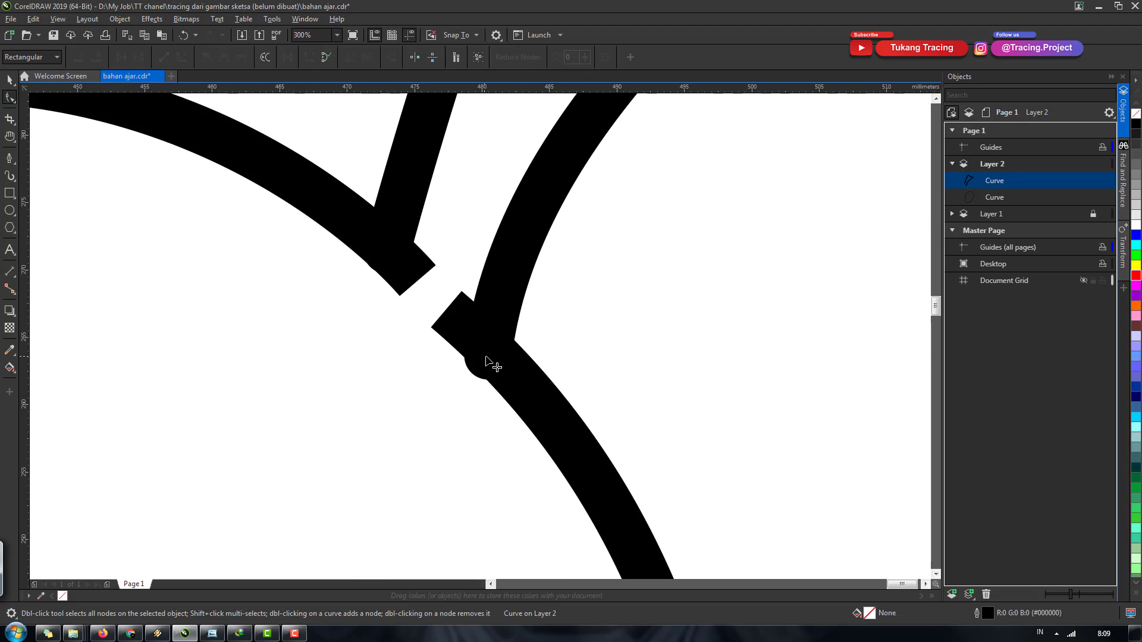
{"action": "scroll", "coordinate": [497, 352], "scroll_direction": "up", "scroll_amount": 2}
{"action": "mouse_move", "coordinate": [487, 357]}
{"action": "left_mouse_down"}
{"action": "mouse_move", "coordinate": [451, 322]}
{"action": "mouse_move", "coordinate": [484, 327]}
{"action": "mouse_move", "coordinate": [487, 339]}
{"action": "left_mouse_up"}
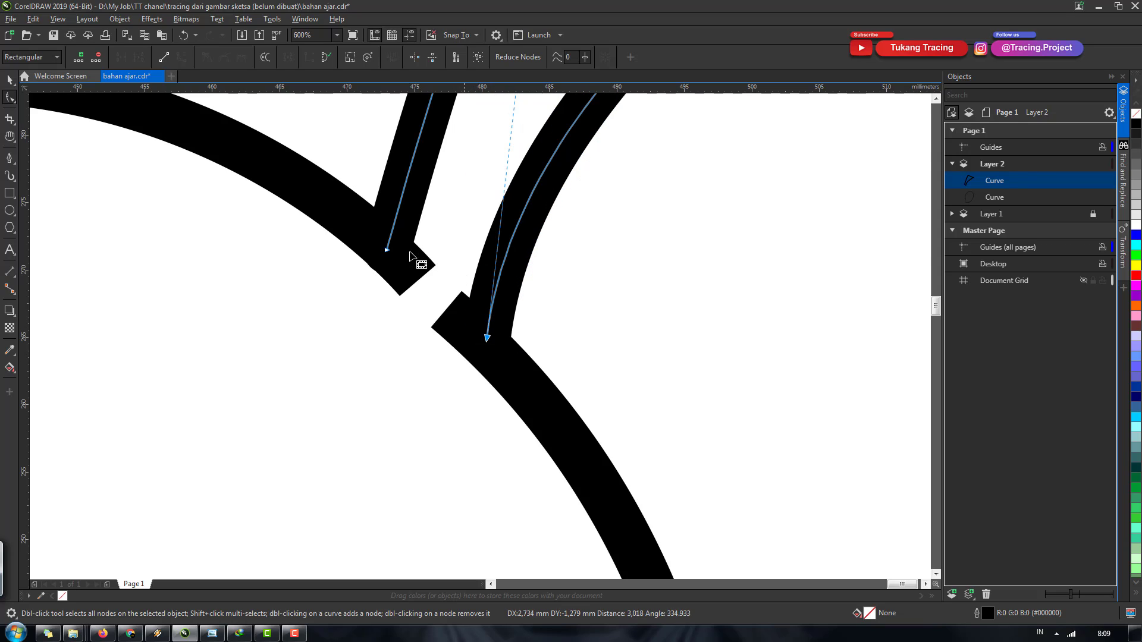
{"action": "left_click_drag", "start_coordinate": [388, 251], "coordinate": [397, 257]}
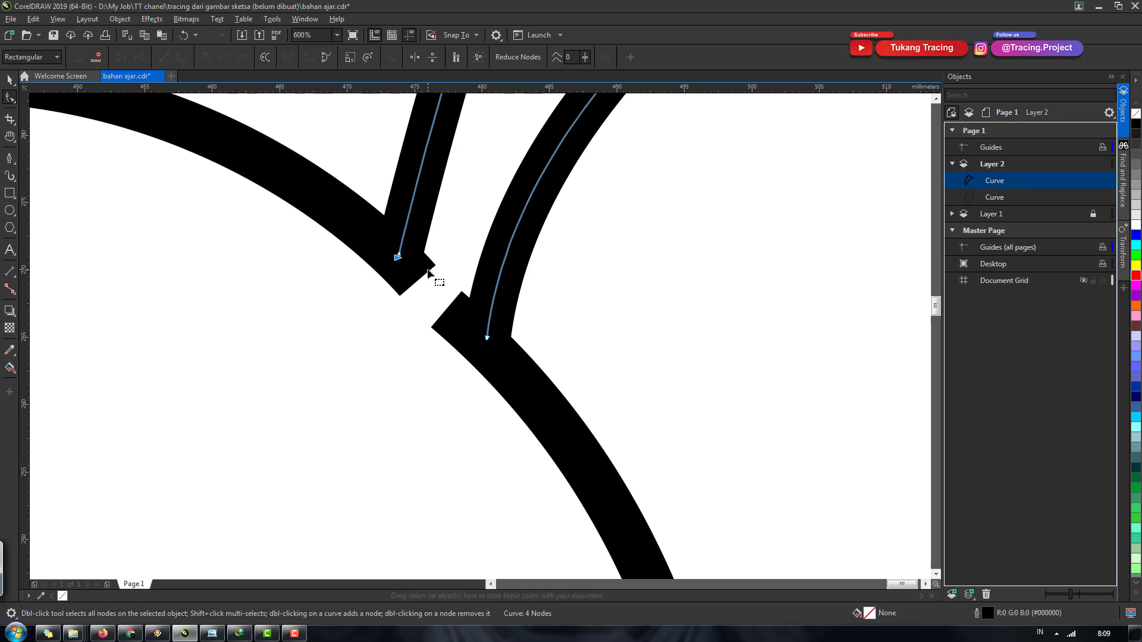
{"action": "scroll", "coordinate": [548, 293], "scroll_direction": "down", "scroll_amount": 5}
{"action": "key", "text": "space"}
Step: Pull the body outline's left and right gap ends up under the stem
{"action": "left_click", "coordinate": [612, 305]}
{"action": "scroll", "coordinate": [523, 306], "scroll_direction": "up", "scroll_amount": 3}
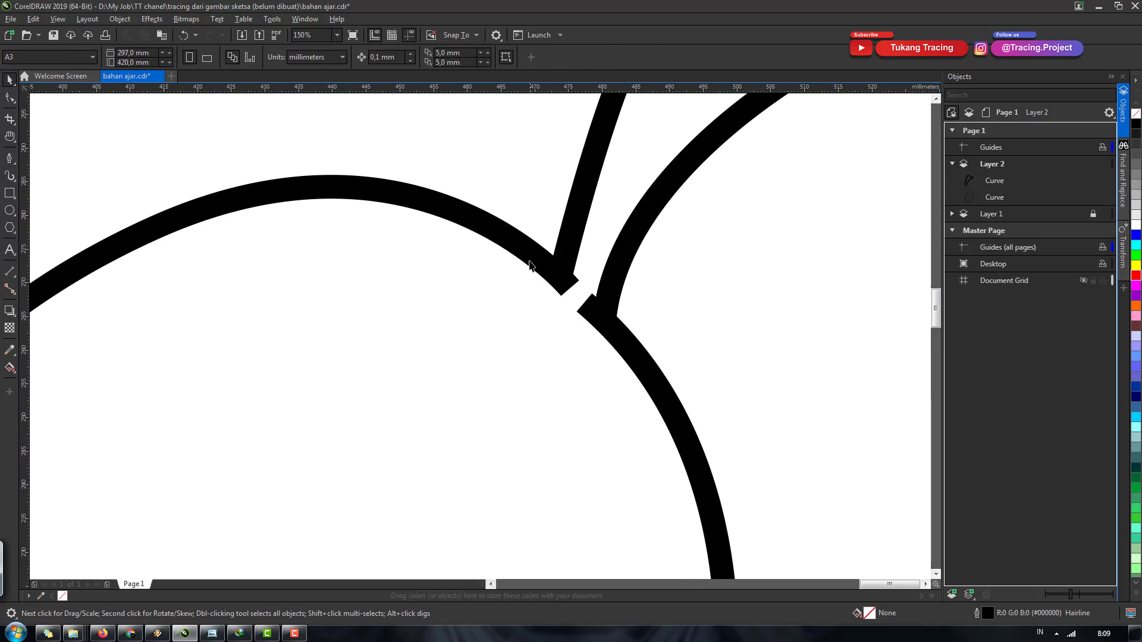
{"action": "key", "text": "F10"}
{"action": "left_click_drag", "start_coordinate": [560, 293], "coordinate": [570, 276]}
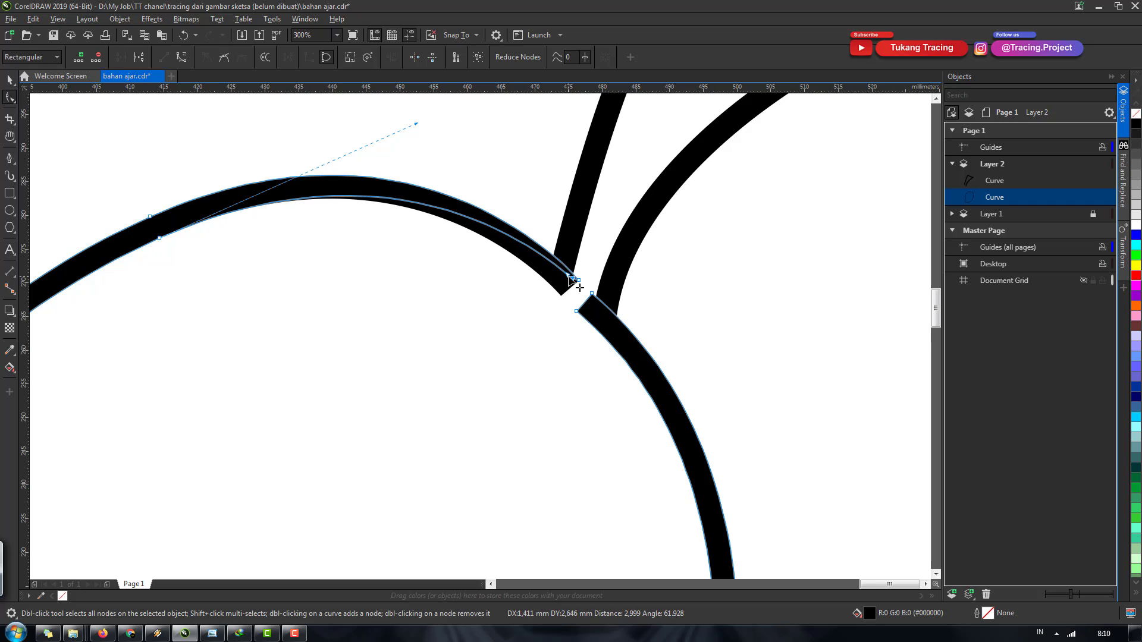
{"action": "left_click_drag", "start_coordinate": [569, 276], "coordinate": [571, 279]}
{"action": "scroll", "coordinate": [566, 291], "scroll_direction": "down", "scroll_amount": 2}
{"action": "scroll", "coordinate": [565, 288], "scroll_direction": "up", "scroll_amount": 1}
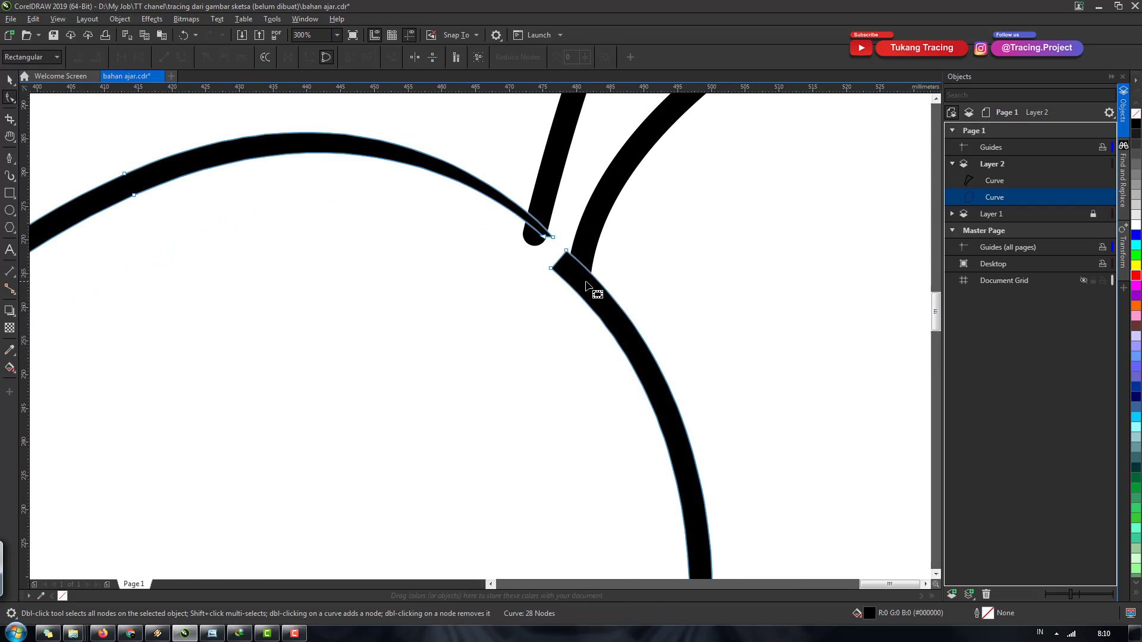
{"action": "scroll", "coordinate": [566, 288], "scroll_direction": "up", "scroll_amount": 1}
{"action": "left_click_drag", "start_coordinate": [534, 265], "coordinate": [562, 238]}
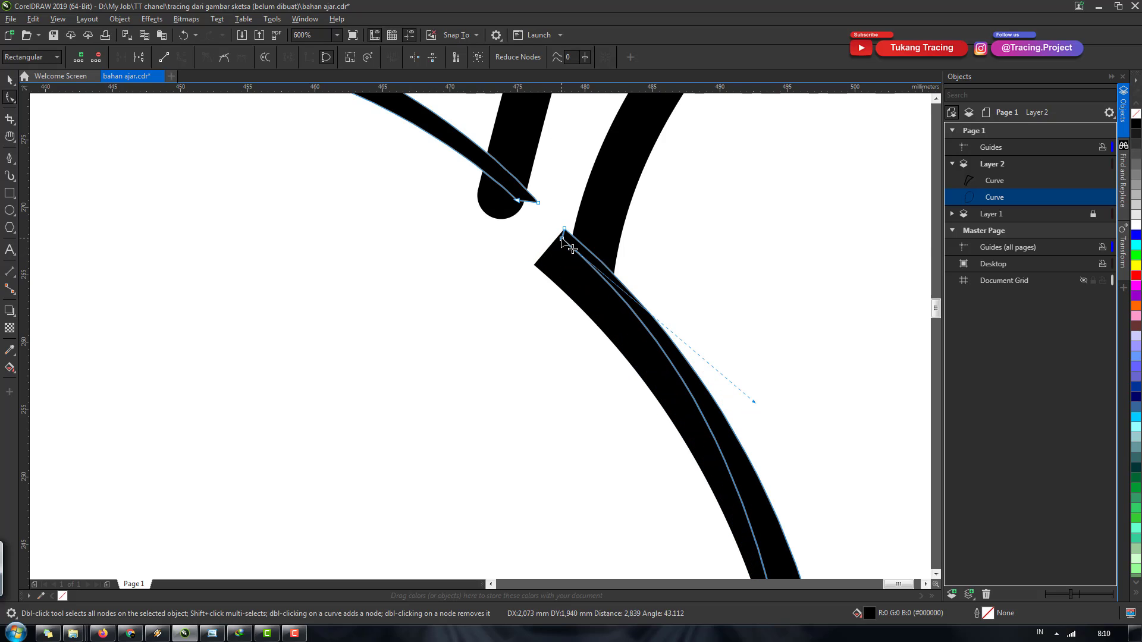
{"action": "left_click_drag", "start_coordinate": [562, 238], "coordinate": [562, 238]}
{"action": "scroll", "coordinate": [562, 239], "scroll_direction": "down", "scroll_amount": 3}
{"action": "key", "text": "space"}
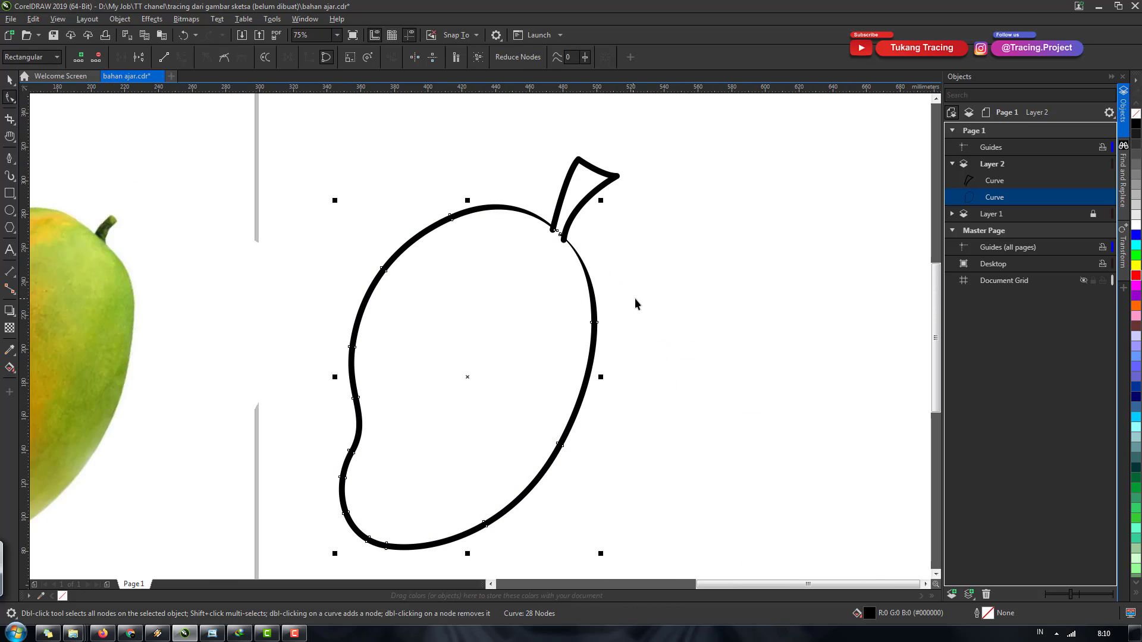
Step: Reselect the mango body outline and check its nodes
{"action": "left_click", "coordinate": [634, 298]}
{"action": "left_click", "coordinate": [578, 251]}
{"action": "scroll", "coordinate": [578, 250], "scroll_direction": "up", "scroll_amount": 2}
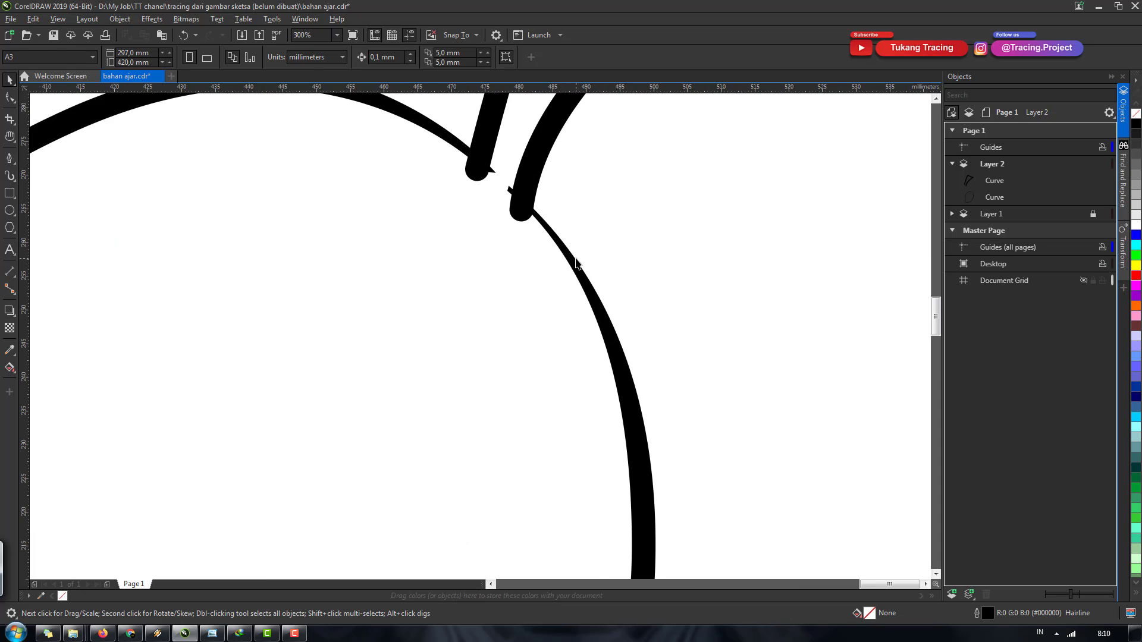
{"action": "key", "text": "F10"}
{"action": "scroll", "coordinate": [595, 366], "scroll_direction": "down", "scroll_amount": 2}
{"action": "scroll", "coordinate": [593, 392], "scroll_direction": "down", "scroll_amount": 1}
{"action": "scroll", "coordinate": [613, 316], "scroll_direction": "up", "scroll_amount": 4}
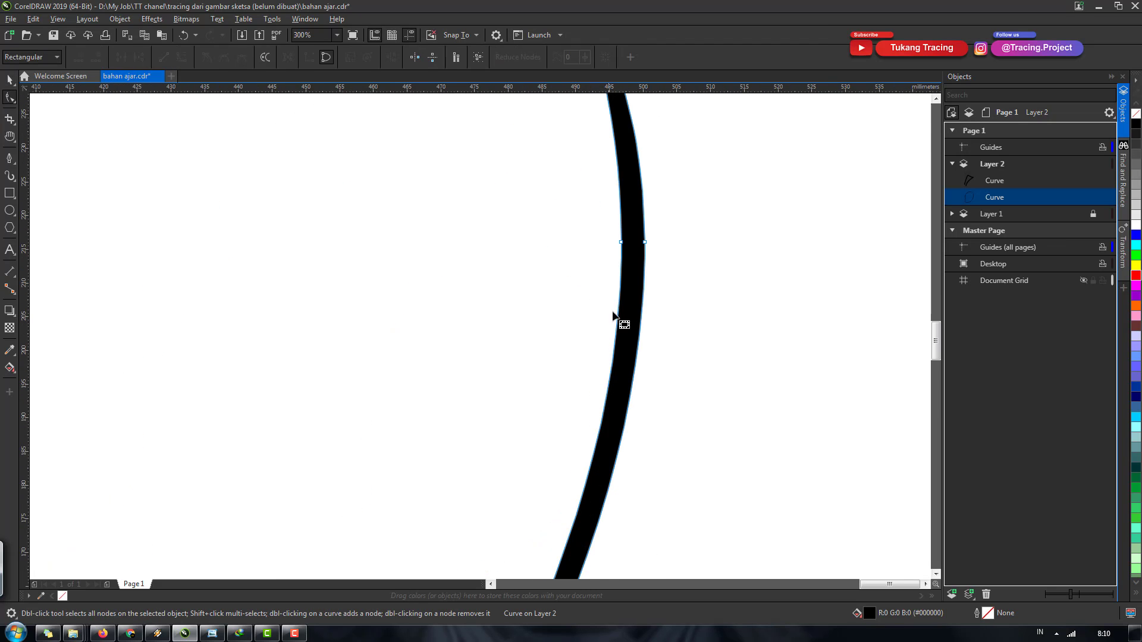
{"action": "left_click", "coordinate": [621, 243]}
{"action": "key", "text": "space"}
{"action": "scroll", "coordinate": [605, 318], "scroll_direction": "down", "scroll_amount": 3}
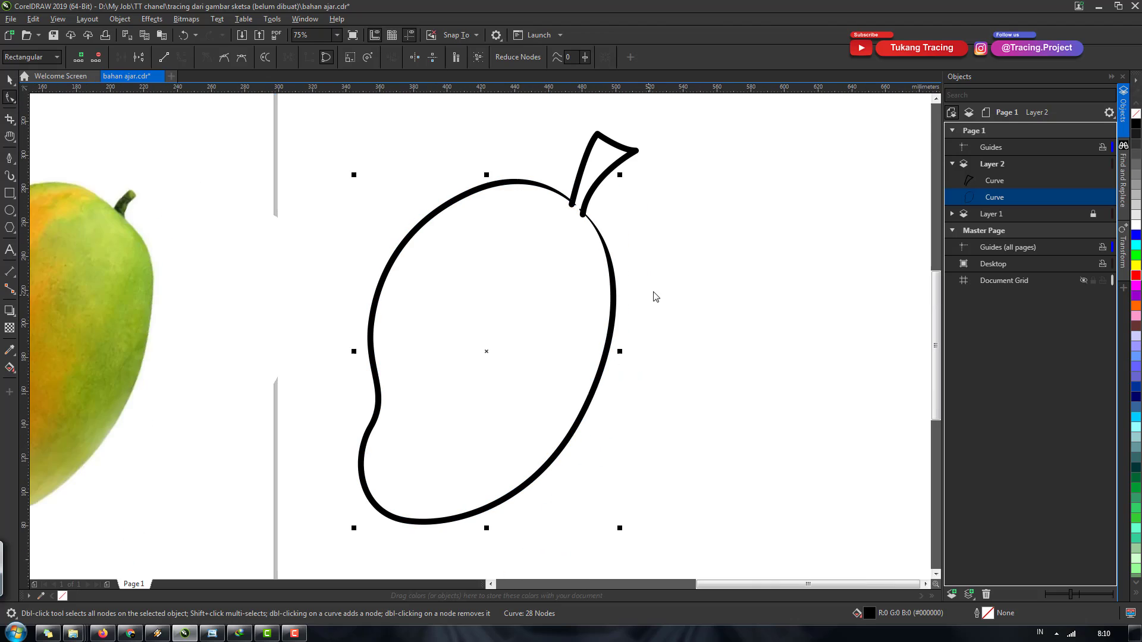
{"action": "scroll", "coordinate": [601, 227], "scroll_direction": "up", "scroll_amount": 2}
{"action": "scroll", "coordinate": [569, 244], "scroll_direction": "up", "scroll_amount": 1}
{"action": "scroll", "coordinate": [568, 244], "scroll_direction": "down", "scroll_amount": 1}
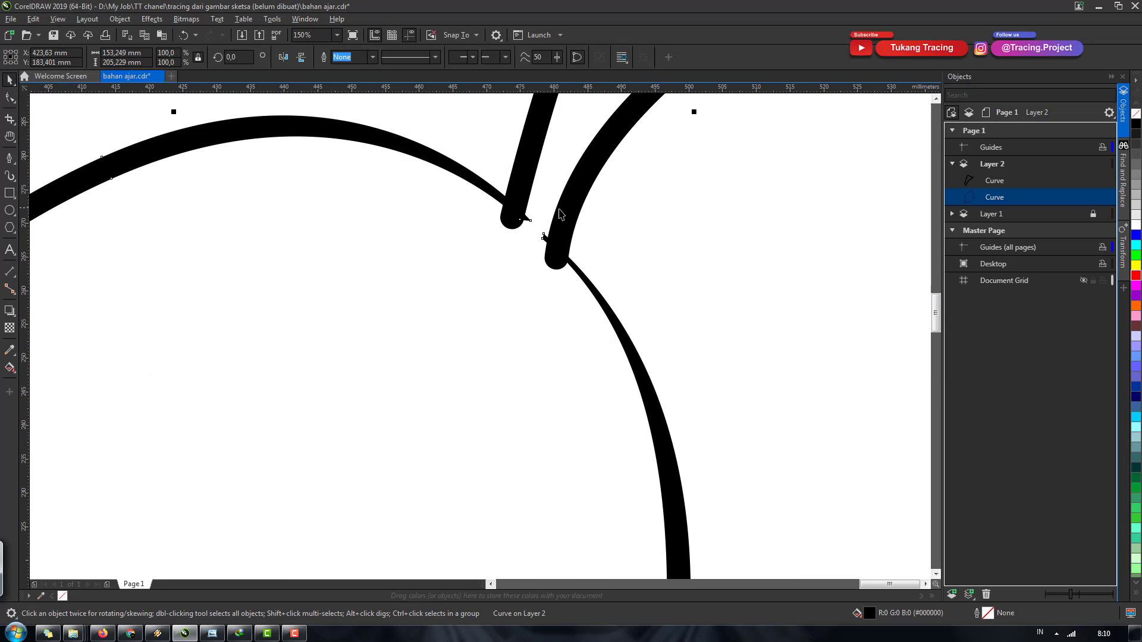
{"action": "scroll", "coordinate": [552, 222], "scroll_direction": "up", "scroll_amount": 1}
Step: Lower the stem's base onto the body and tuck both body ends under the stem bases
{"action": "key", "text": "F10"}
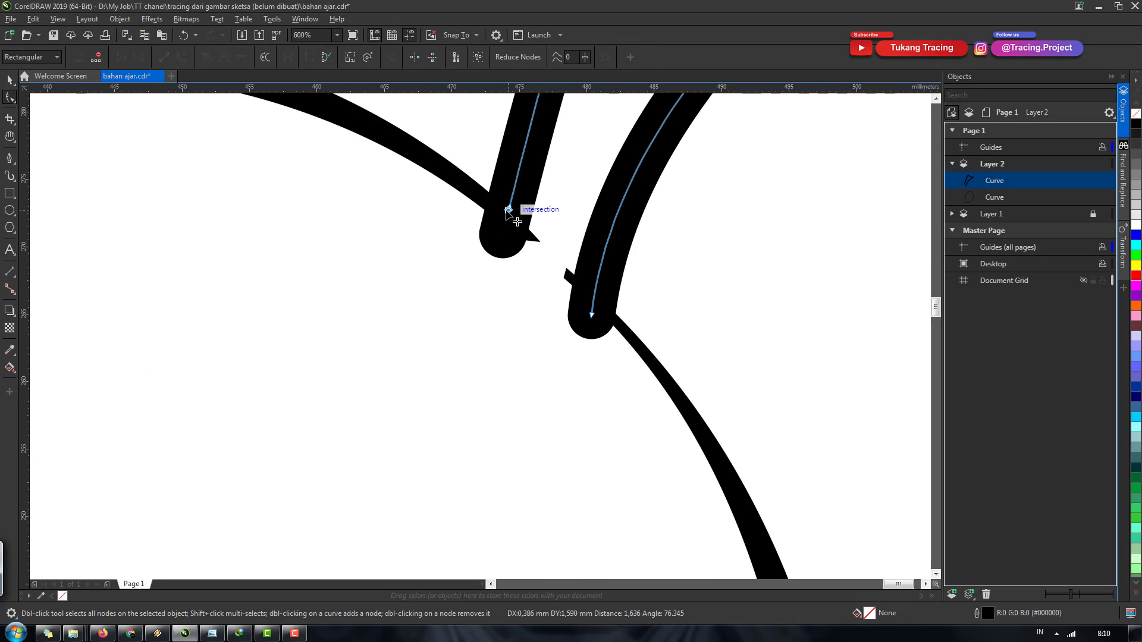
{"action": "left_click_drag", "start_coordinate": [504, 225], "coordinate": [503, 248]}
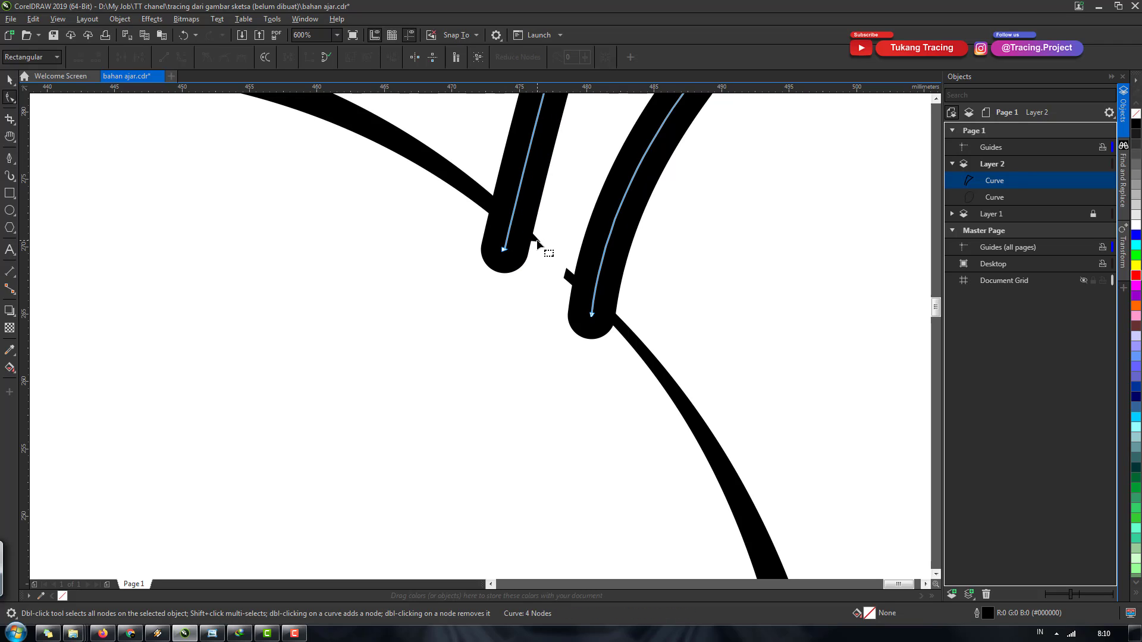
{"action": "key", "text": "space"}
{"action": "key", "text": "space"}
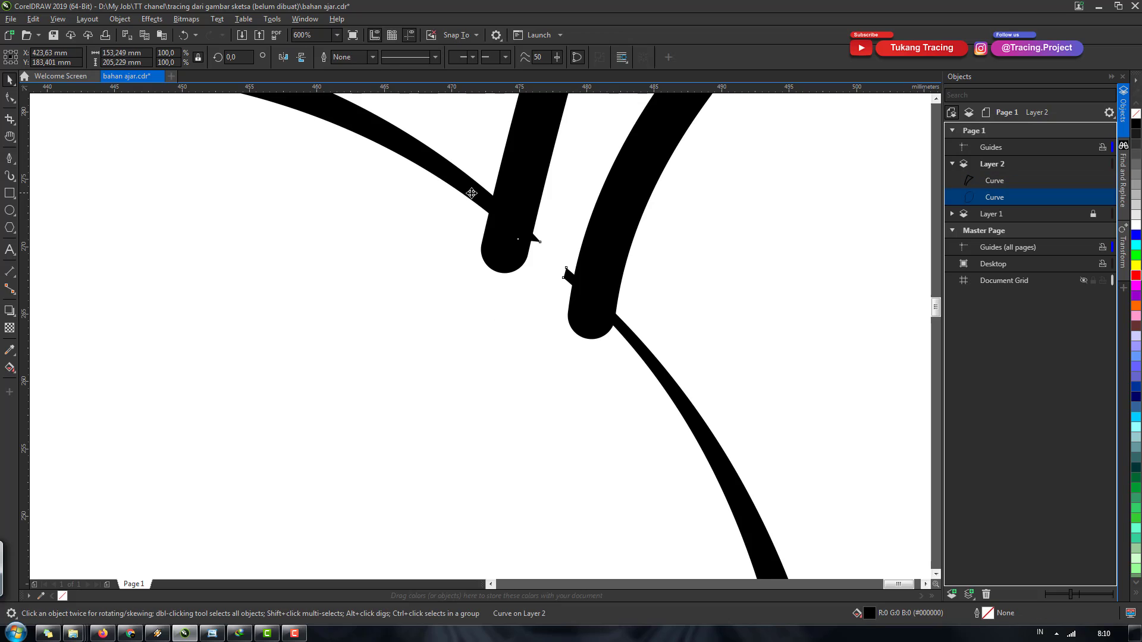
{"action": "left_click", "coordinate": [538, 241]}
{"action": "left_click_drag", "start_coordinate": [540, 242], "coordinate": [527, 233]}
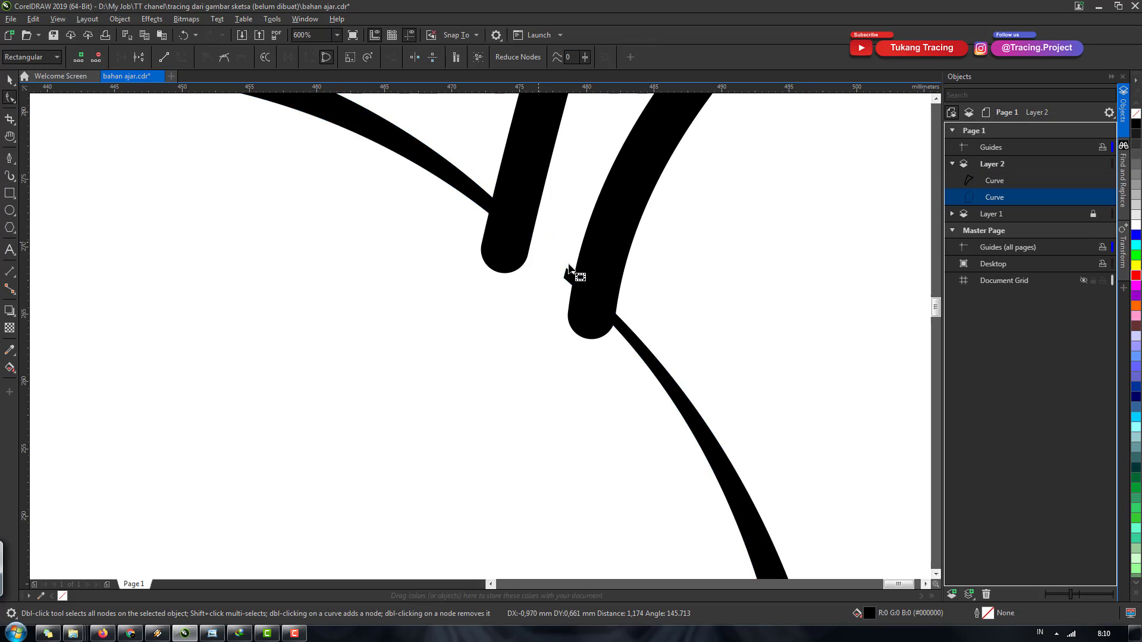
{"action": "left_click_drag", "start_coordinate": [565, 271], "coordinate": [582, 284]}
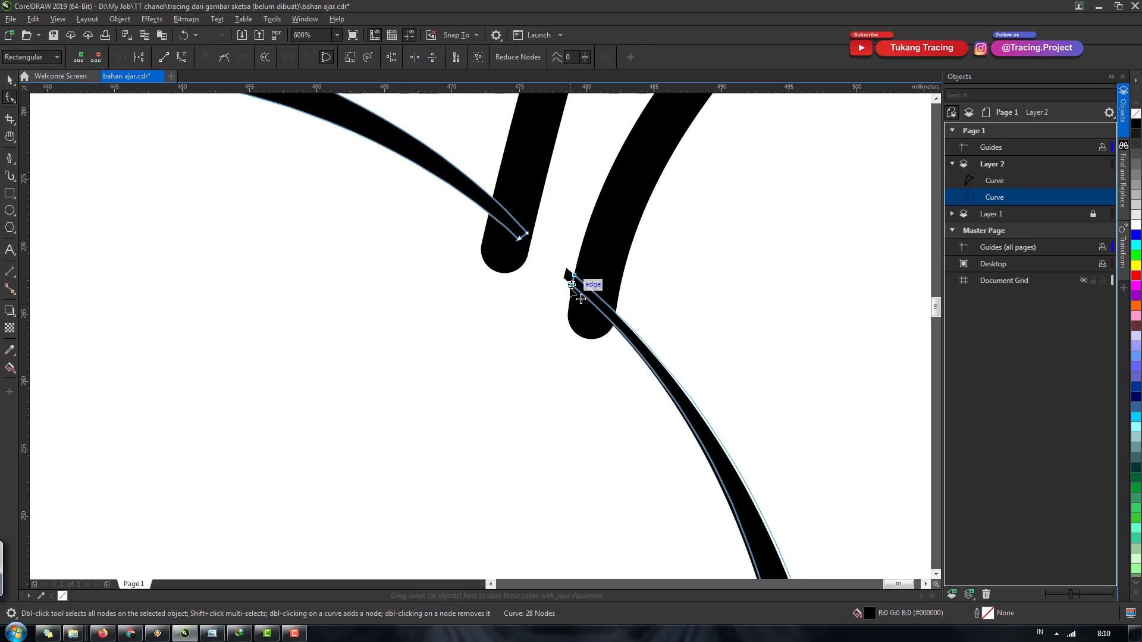
{"action": "scroll", "coordinate": [658, 305], "scroll_direction": "down", "scroll_amount": 3}
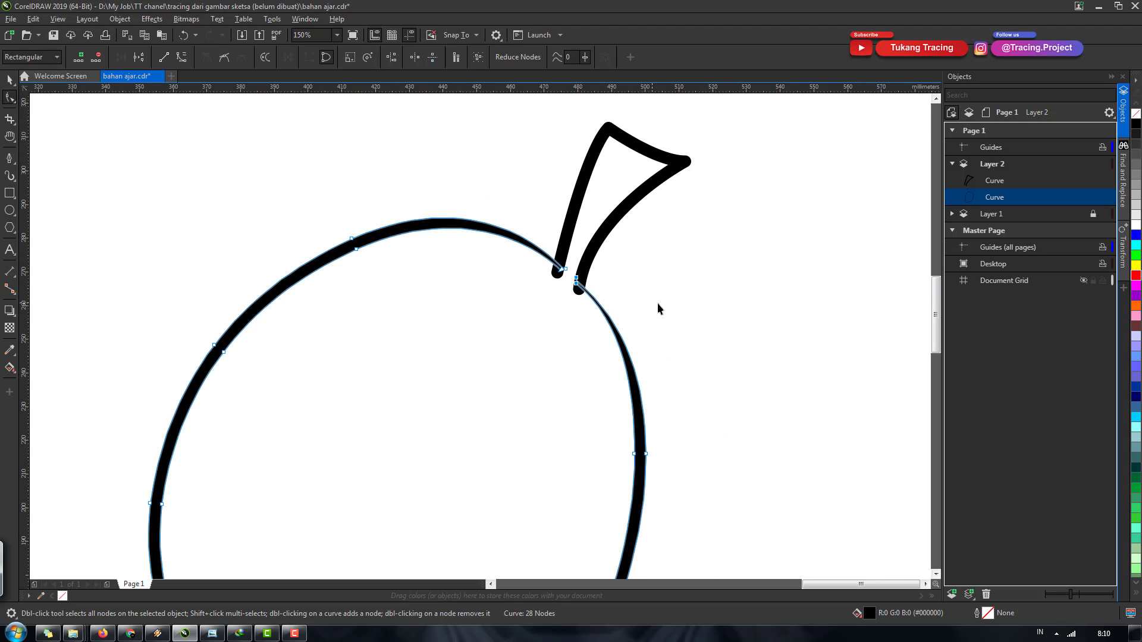
{"action": "key", "text": "space"}
{"action": "scroll", "coordinate": [577, 256], "scroll_direction": "up", "scroll_amount": 2}
Step: Reduce the stem's outline width to 9 pt, then to 8 pt
{"action": "scroll", "coordinate": [577, 257], "scroll_direction": "down", "scroll_amount": 5}
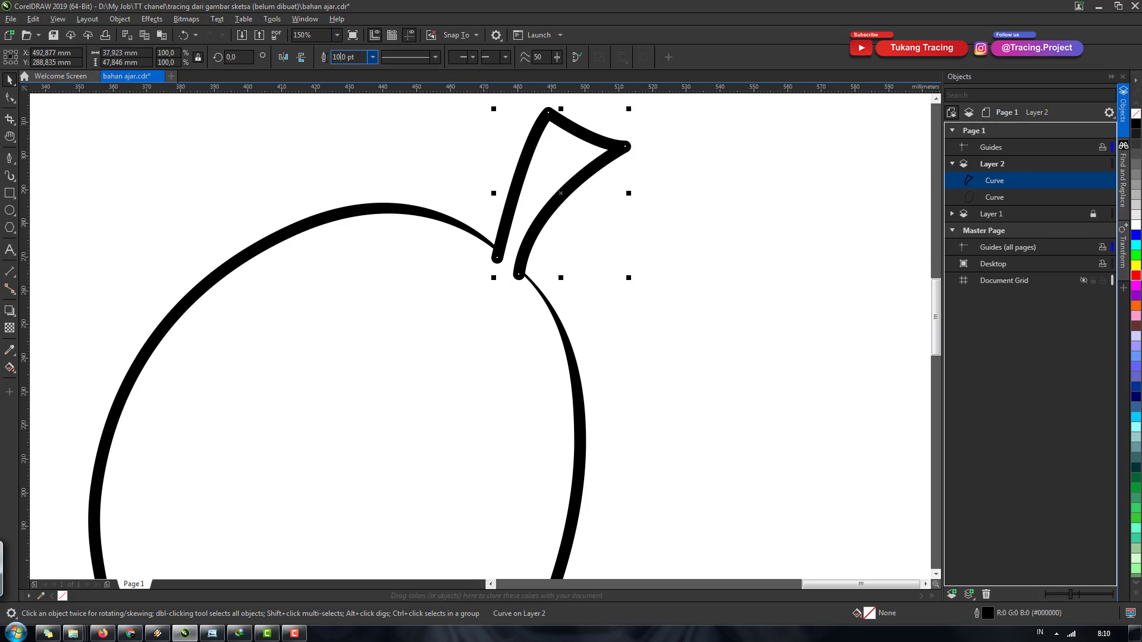
{"action": "type", "text": "9"}
{"action": "key", "text": "Return"}
{"action": "key", "text": "F10"}
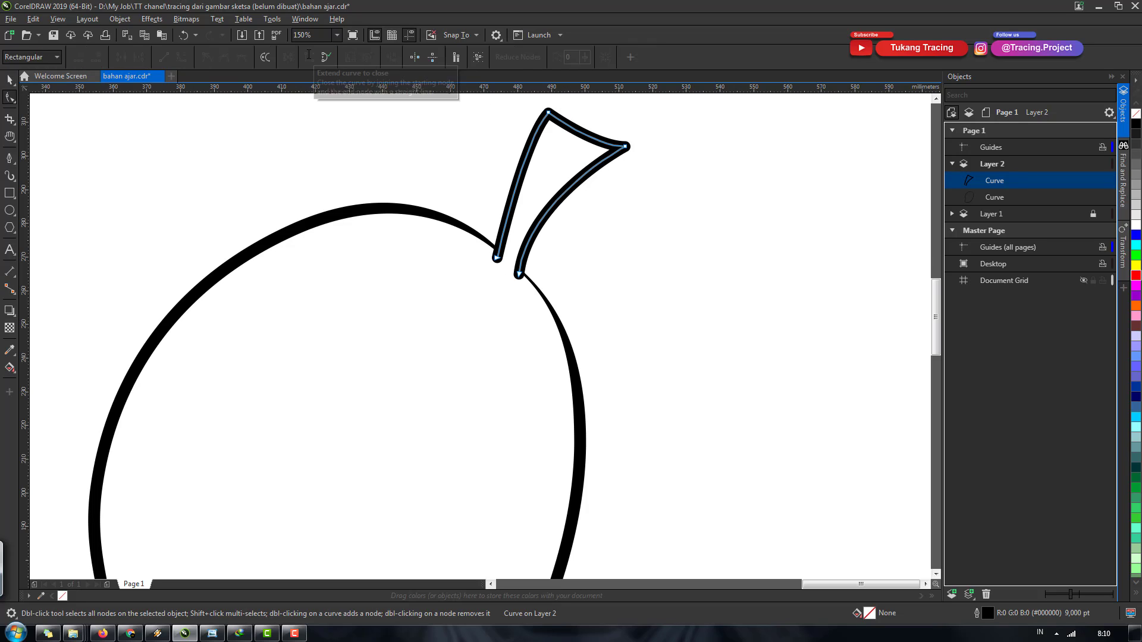
{"action": "key", "text": "space"}
{"action": "scroll", "coordinate": [556, 250], "scroll_direction": "up", "scroll_amount": 2}
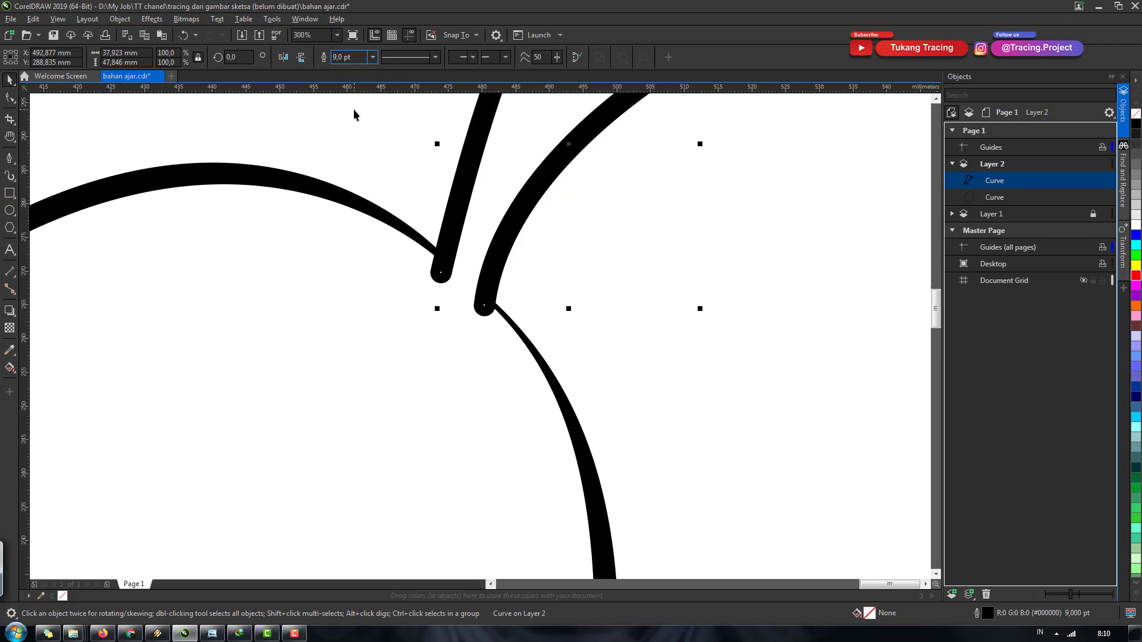
{"action": "key", "text": "Return"}
{"action": "key", "text": "F10"}
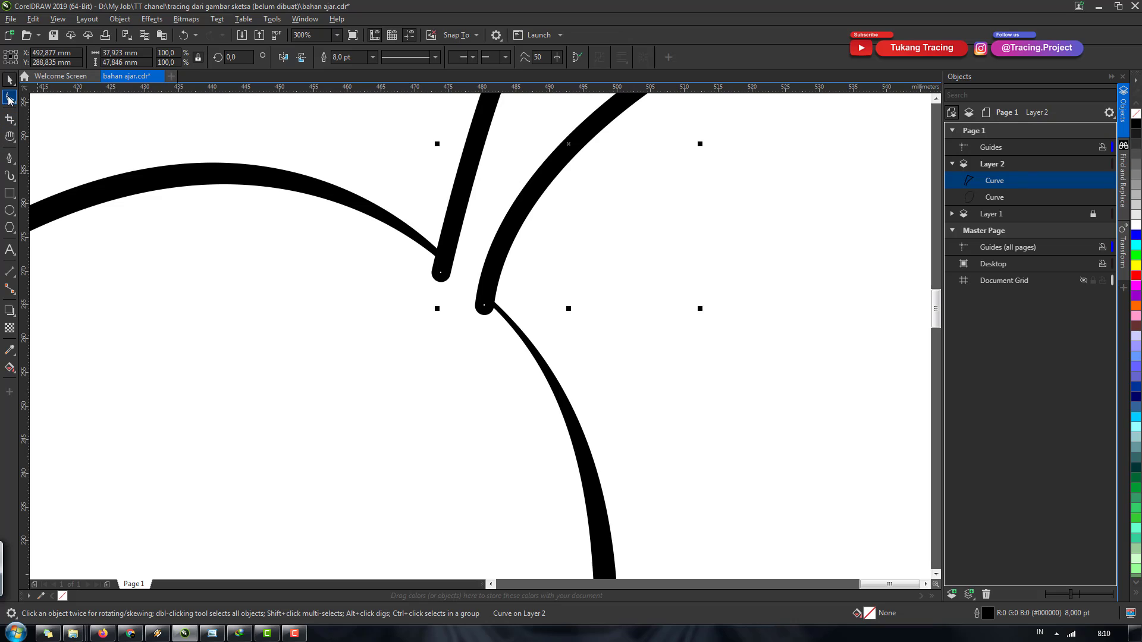
{"action": "scroll", "coordinate": [473, 274], "scroll_direction": "up", "scroll_amount": 2}
Step: Nudge the stem's left base end down and right, then select its right base node
{"action": "left_click", "coordinate": [413, 277]}
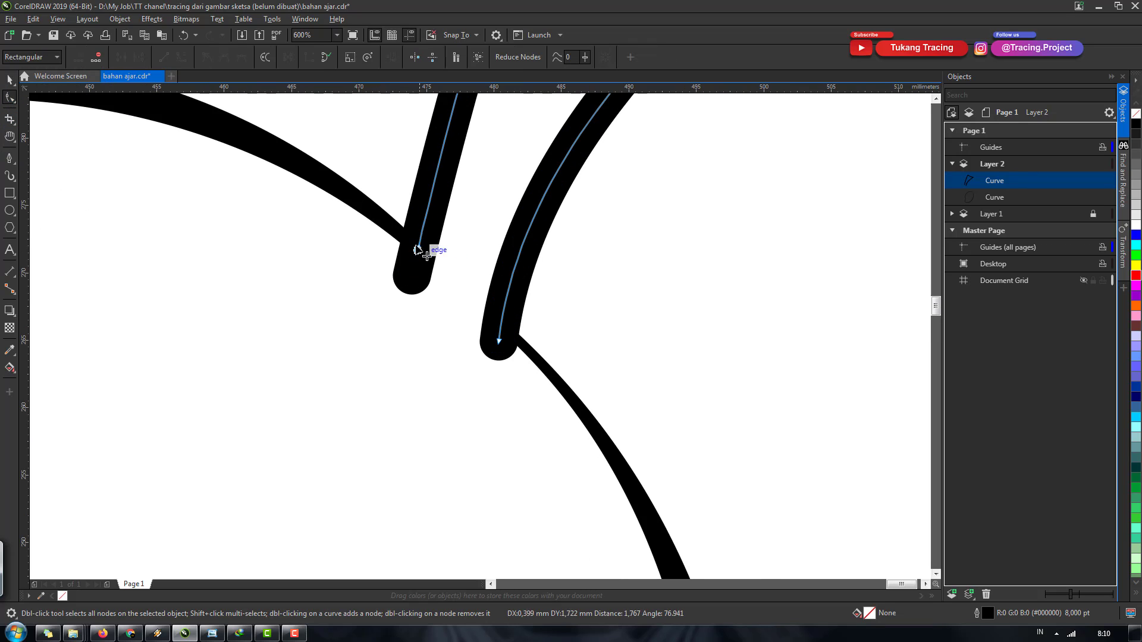
{"action": "scroll", "coordinate": [422, 250], "scroll_direction": "up", "scroll_amount": 2}
{"action": "left_click_drag", "start_coordinate": [422, 242], "coordinate": [432, 251]}
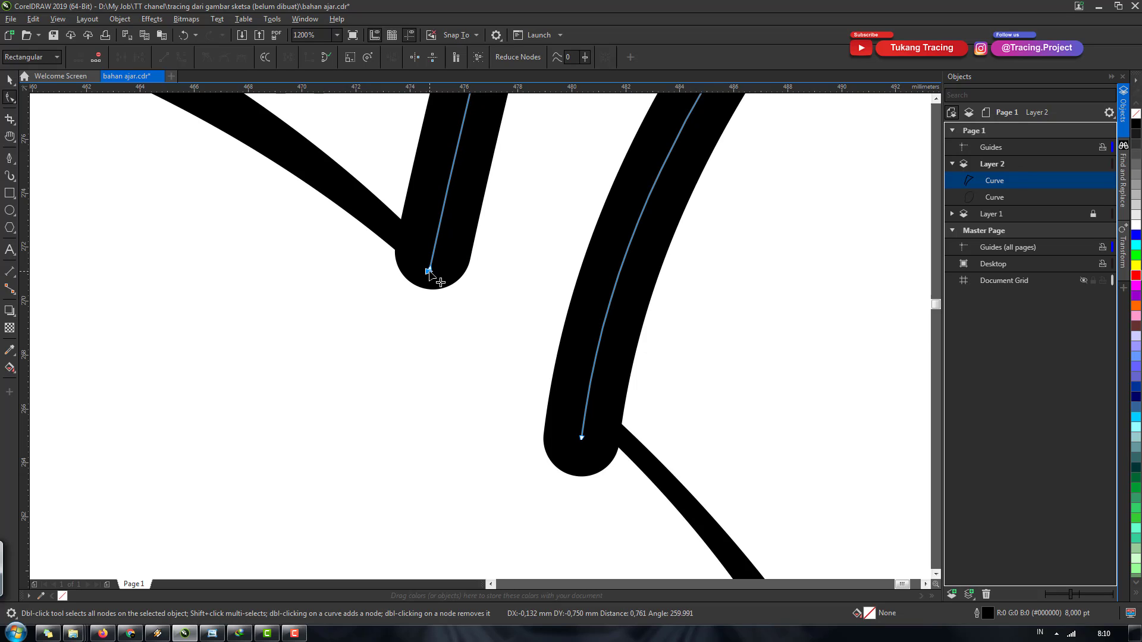
{"action": "left_click", "coordinate": [426, 303]}
{"action": "scroll", "coordinate": [467, 328], "scroll_direction": "down", "scroll_amount": 2}
{"action": "left_click", "coordinate": [510, 357]}
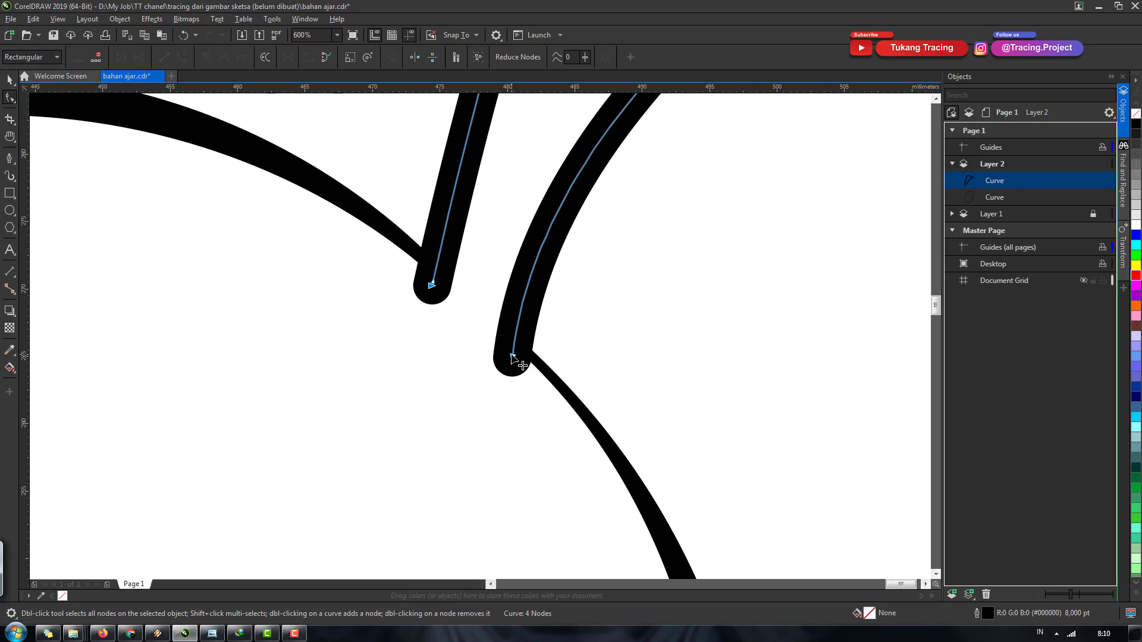
{"action": "scroll", "coordinate": [528, 339], "scroll_direction": "down", "scroll_amount": 2}
{"action": "scroll", "coordinate": [552, 333], "scroll_direction": "down", "scroll_amount": 8}
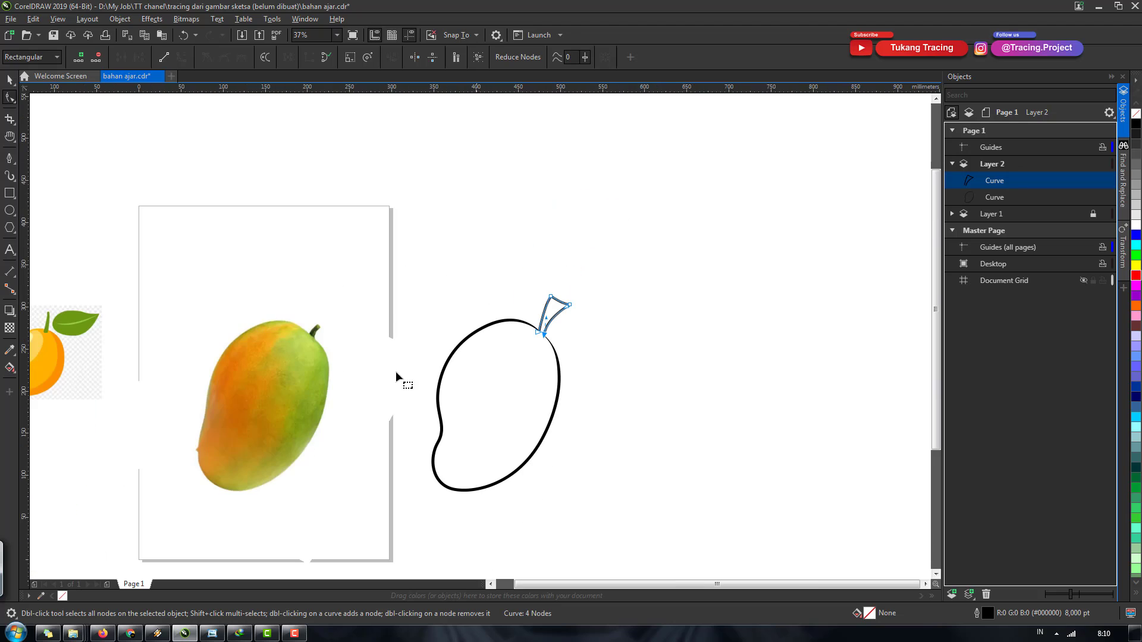
{"action": "scroll", "coordinate": [364, 336], "scroll_direction": "down", "scroll_amount": 2}
{"action": "scroll", "coordinate": [218, 331], "scroll_direction": "up", "scroll_amount": 2}
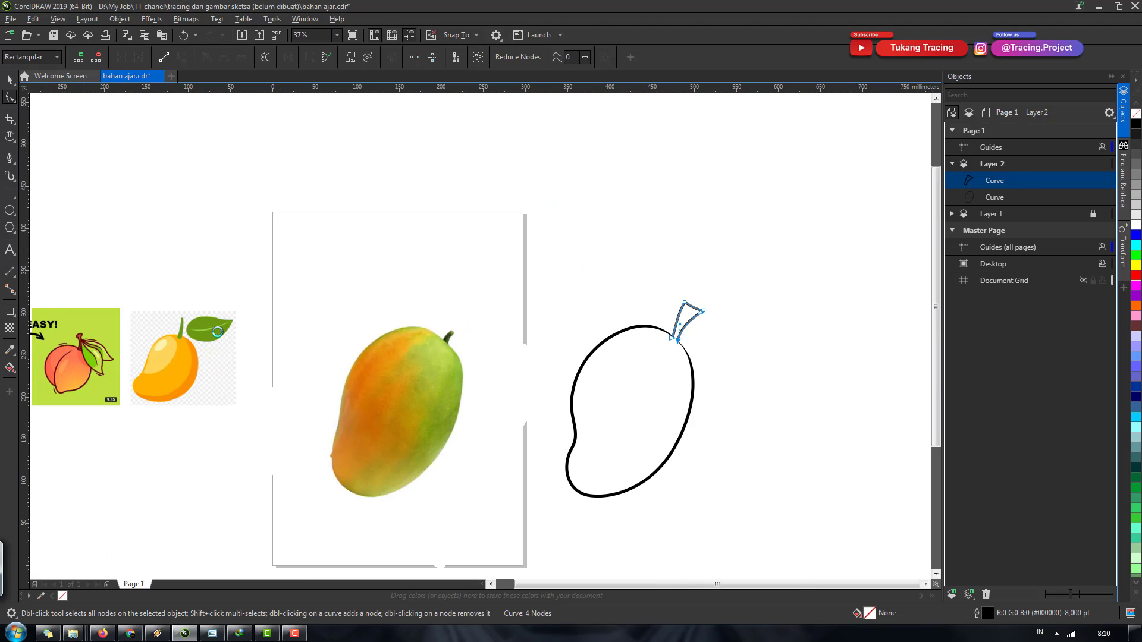
{"action": "scroll", "coordinate": [690, 315], "scroll_direction": "up", "scroll_amount": 4}
{"action": "scroll", "coordinate": [722, 327], "scroll_direction": "up", "scroll_amount": 2}
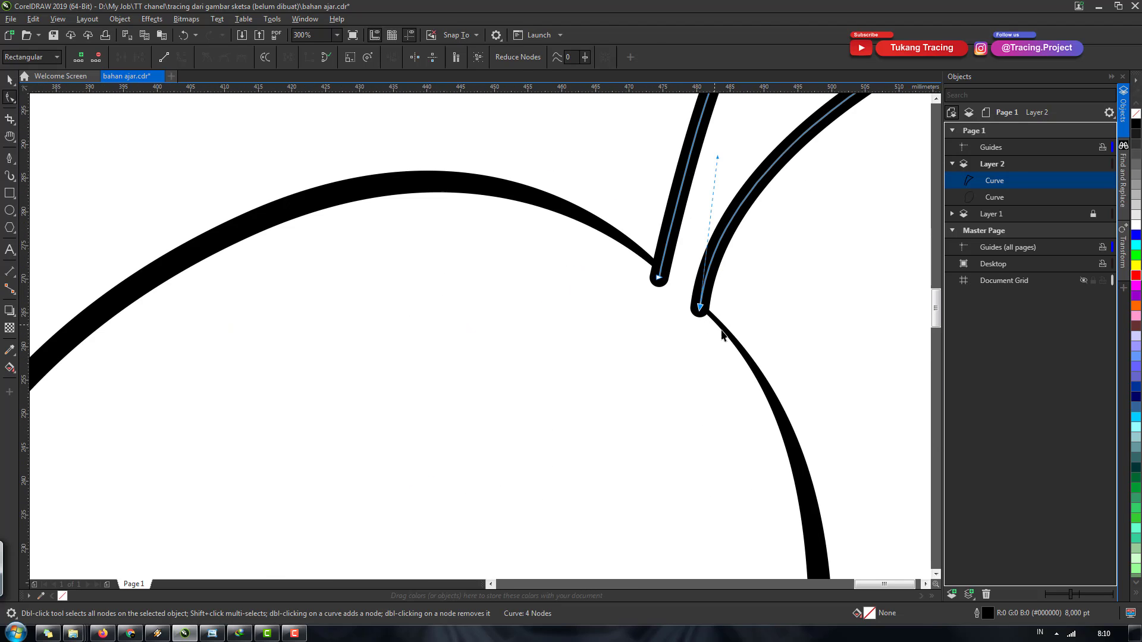
Step: Select the mango body outline, then clear the selection
{"action": "key", "text": "space"}
{"action": "left_click", "coordinate": [714, 317]}
{"action": "scroll", "coordinate": [700, 306], "scroll_direction": "up", "scroll_amount": 1}
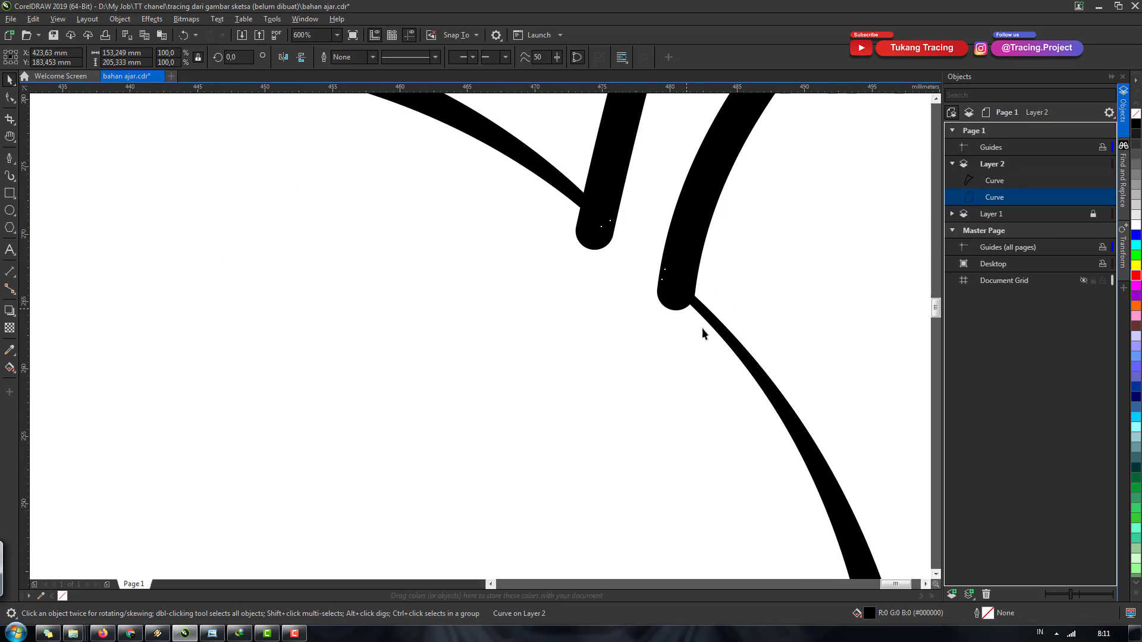
{"action": "scroll", "coordinate": [605, 228], "scroll_direction": "down", "scroll_amount": 3}
{"action": "scroll", "coordinate": [658, 324], "scroll_direction": "down", "scroll_amount": 2}
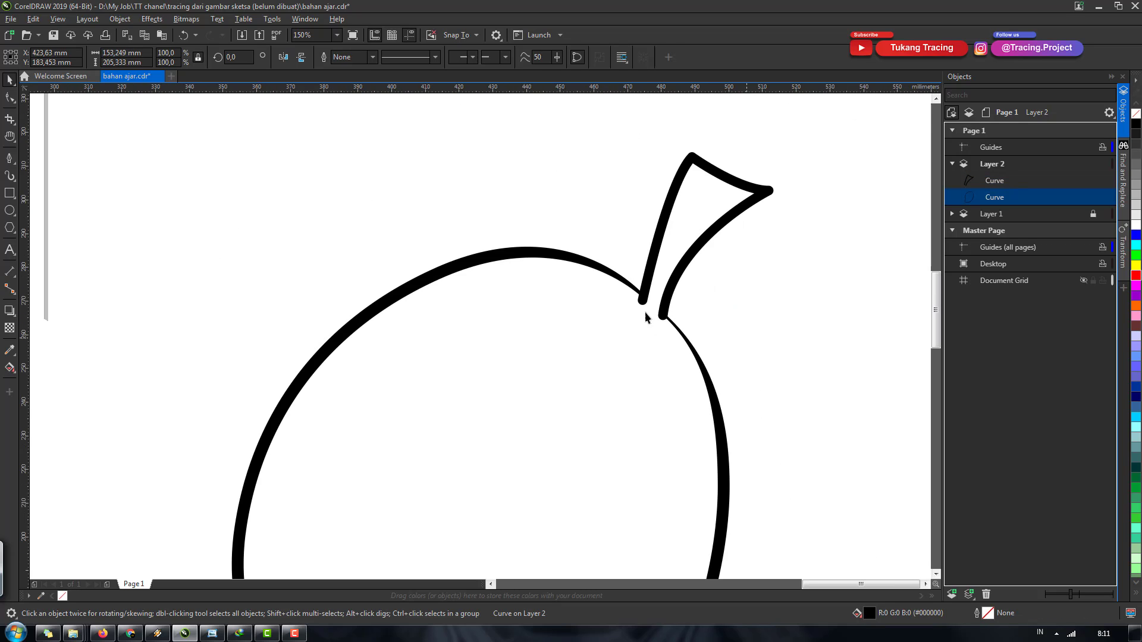
{"action": "key", "text": "Escape"}
{"action": "scroll", "coordinate": [658, 321], "scroll_direction": "down", "scroll_amount": 1}
{"action": "scroll", "coordinate": [571, 324], "scroll_direction": "down", "scroll_amount": 1}
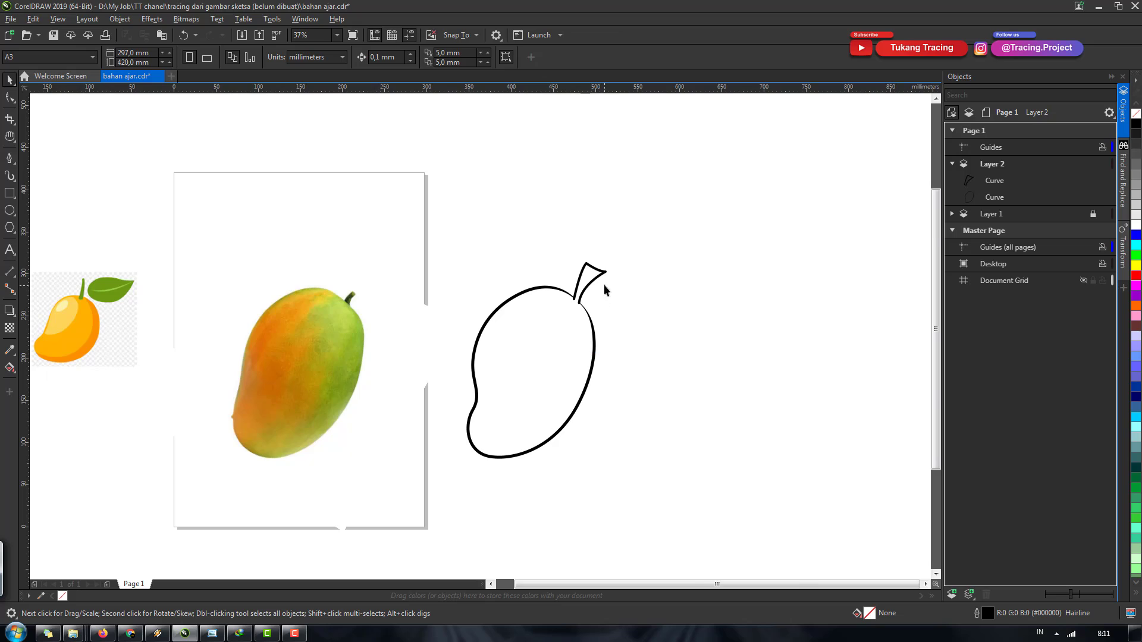
{"action": "scroll", "coordinate": [604, 284], "scroll_direction": "up", "scroll_amount": 2}
{"action": "scroll", "coordinate": [591, 254], "scroll_direction": "up", "scroll_amount": 1}
Step: Drag the stem tip's nodes left and up into a narrower, shorter point
{"action": "key", "text": "F10"}
{"action": "left_click", "coordinate": [583, 225]}
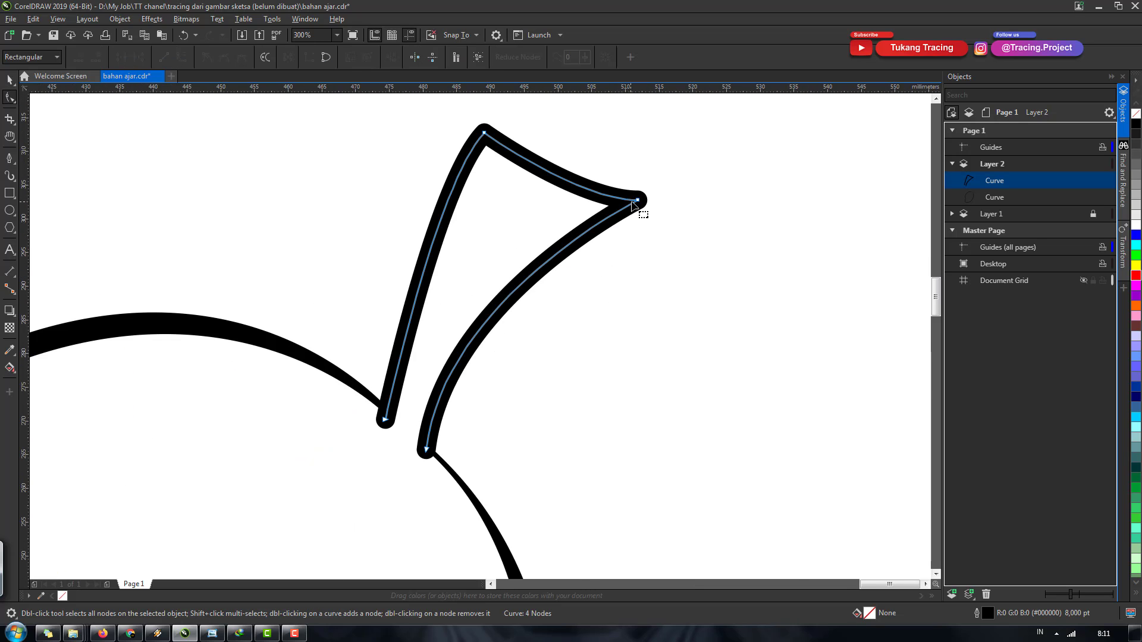
{"action": "left_click_drag", "start_coordinate": [632, 204], "coordinate": [521, 182]}
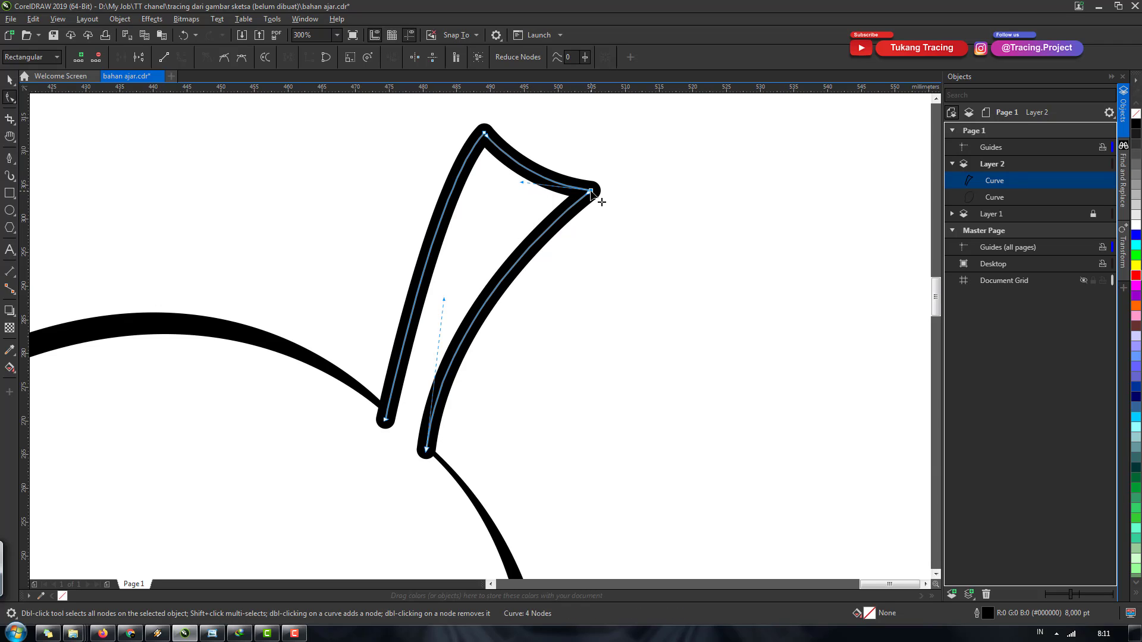
{"action": "left_click_drag", "start_coordinate": [590, 191], "coordinate": [560, 184]}
{"action": "left_click_drag", "start_coordinate": [487, 140], "coordinate": [499, 147]}
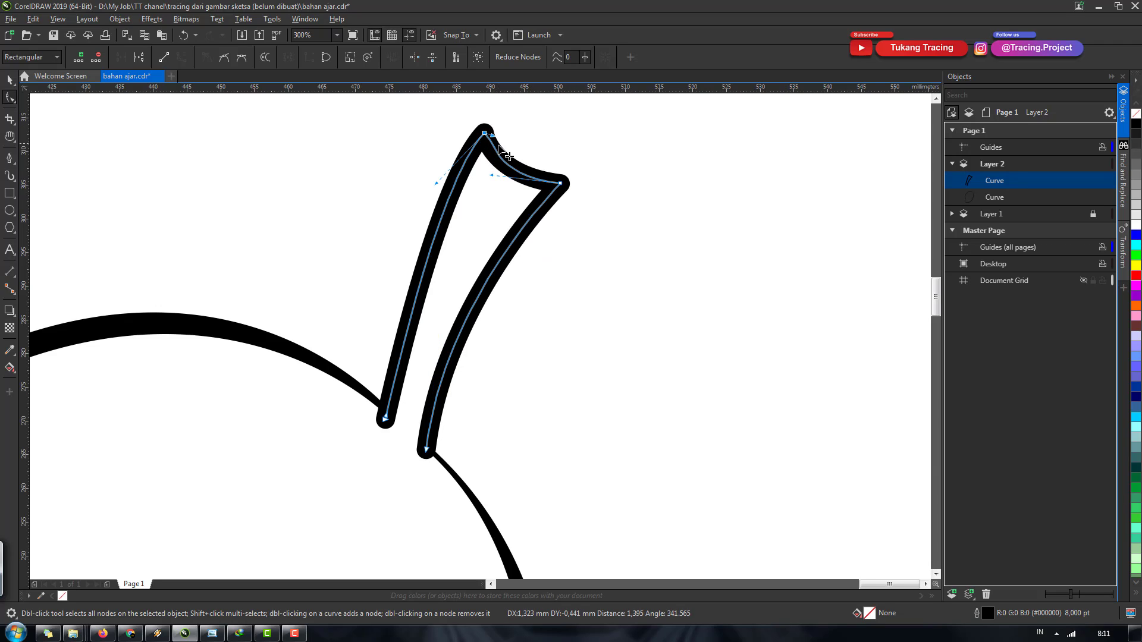
{"action": "key", "text": "space"}
{"action": "scroll", "coordinate": [498, 202], "scroll_direction": "down", "scroll_amount": 2}
{"action": "key", "text": "Escape"}
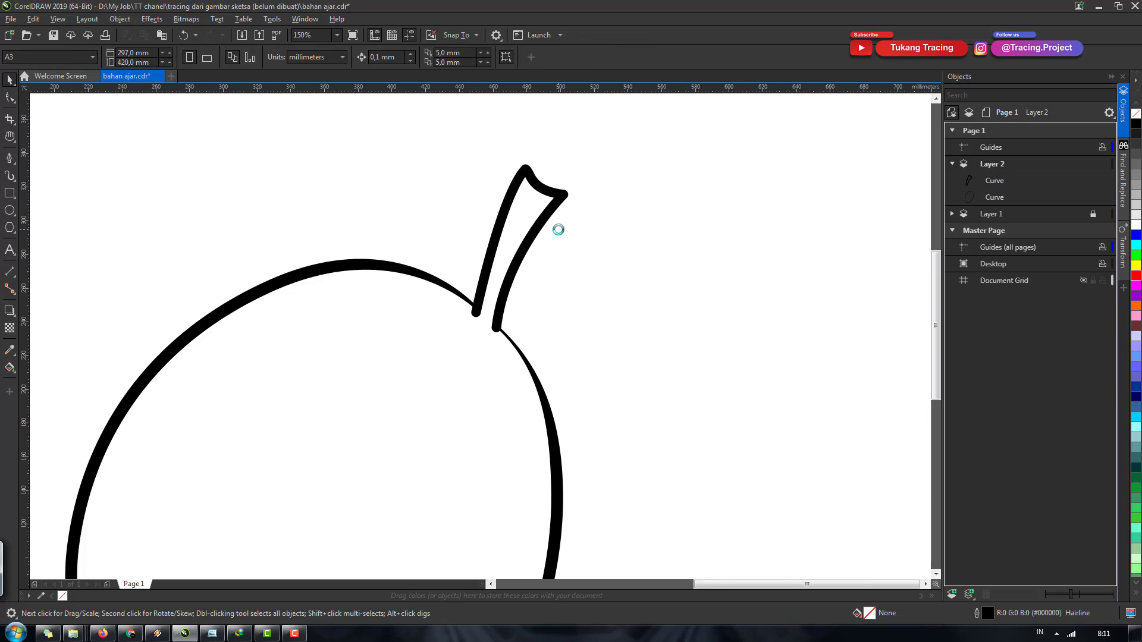
{"action": "scroll", "coordinate": [580, 255], "scroll_direction": "down", "scroll_amount": 2}
{"action": "scroll", "coordinate": [549, 224], "scroll_direction": "up", "scroll_amount": 3}
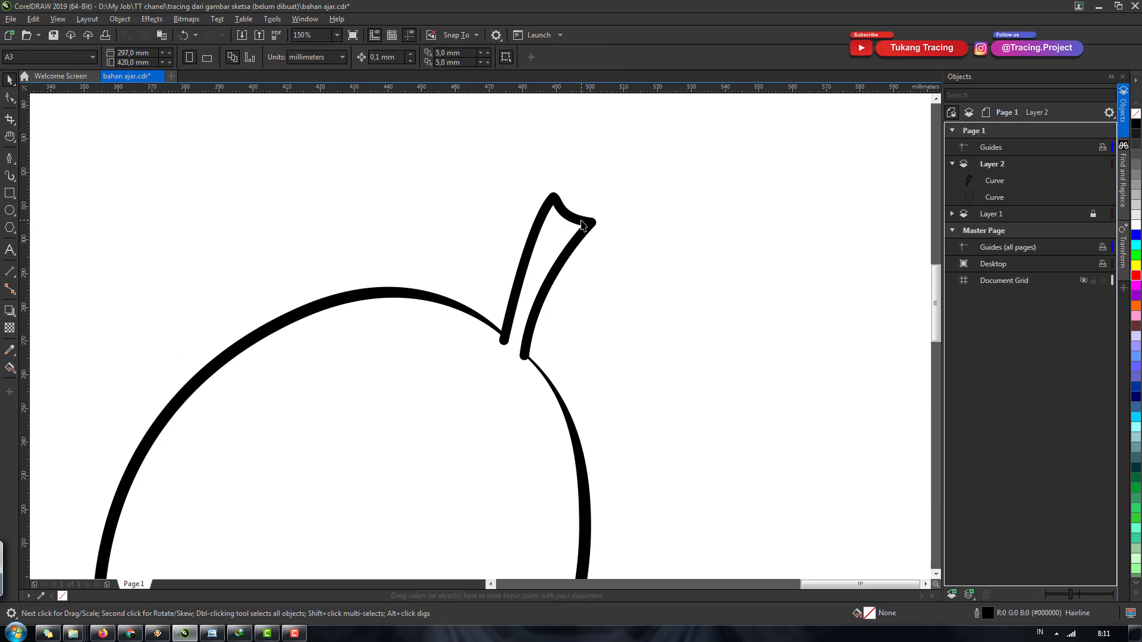
{"action": "left_click", "coordinate": [582, 225]}
Step: Pull the stem's lower right end node further down
{"action": "scroll", "coordinate": [559, 322], "scroll_direction": "up", "scroll_amount": 2}
{"action": "key", "text": "F10"}
{"action": "left_click", "coordinate": [487, 396]}
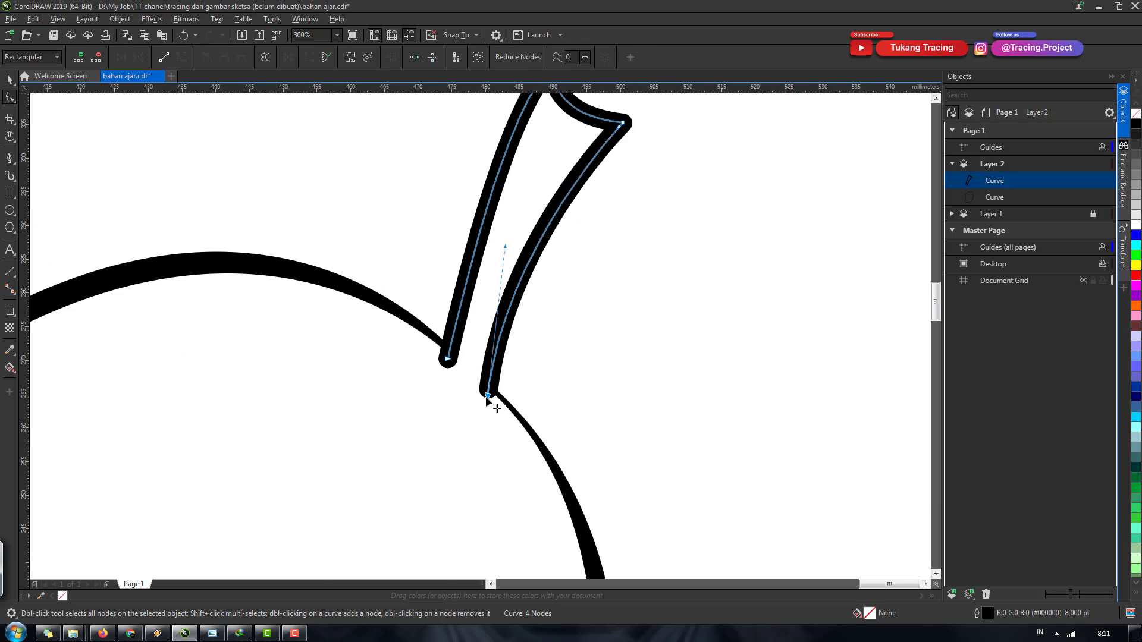
{"action": "left_click_drag", "start_coordinate": [486, 397], "coordinate": [484, 404]}
{"action": "key", "text": "space"}
{"action": "key", "text": "Escape"}
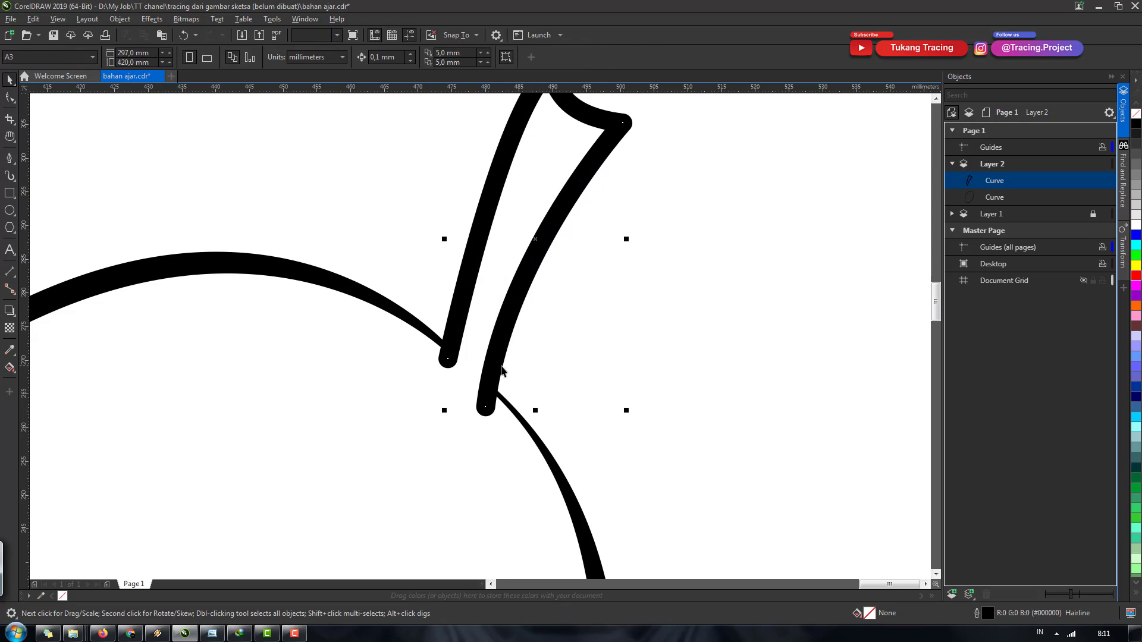
{"action": "scroll", "coordinate": [569, 283], "scroll_direction": "down", "scroll_amount": 2}
{"action": "left_click", "coordinate": [594, 310]}
{"action": "scroll", "coordinate": [547, 289], "scroll_direction": "up", "scroll_amount": 2}
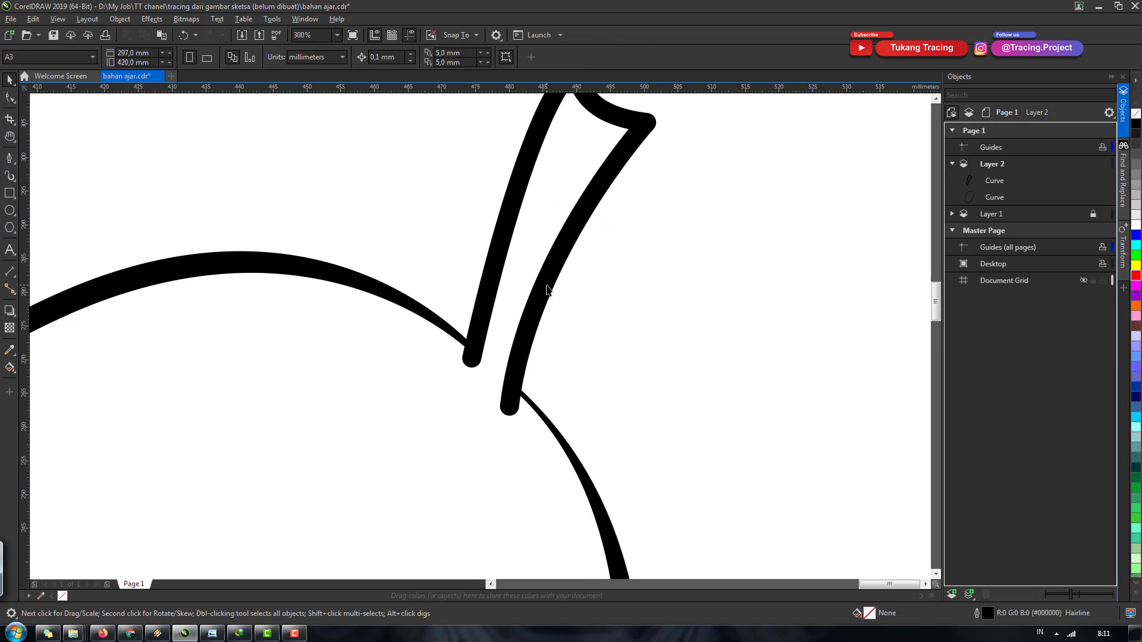
Step: Shift the stem tip's corner node about 1.5 mm to the right
{"action": "left_click", "coordinate": [547, 290]}
{"action": "key", "text": "F10"}
{"action": "left_click_drag", "start_coordinate": [646, 123], "coordinate": [657, 124]}
{"action": "left_click", "coordinate": [651, 254]}
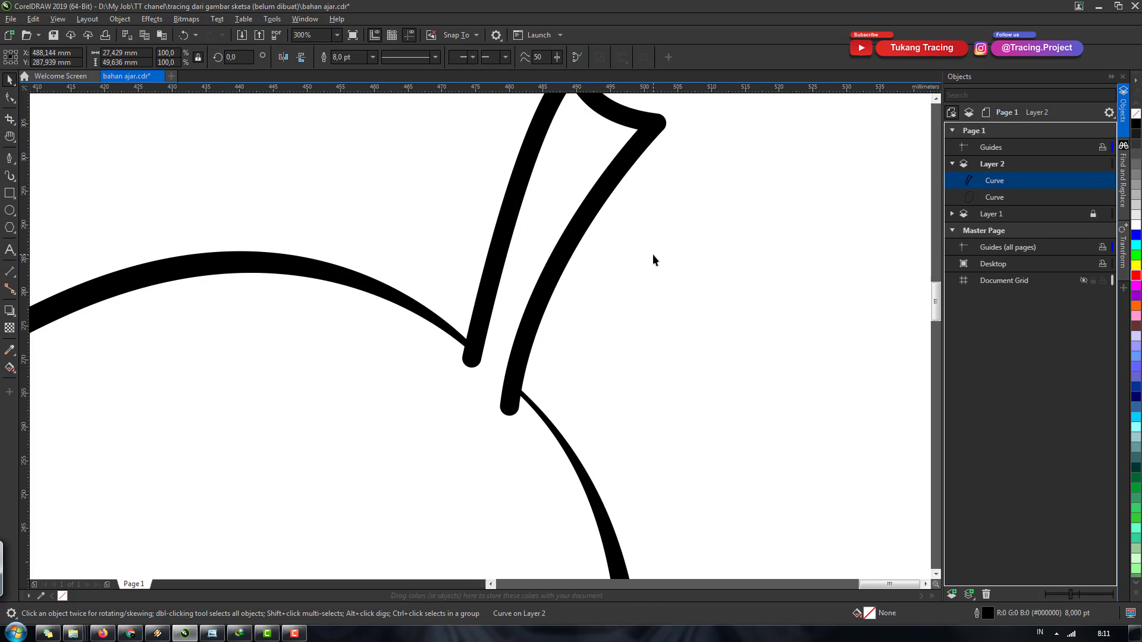
{"action": "key", "text": "space"}
{"action": "scroll", "coordinate": [565, 274], "scroll_direction": "down", "scroll_amount": 2}
{"action": "scroll", "coordinate": [561, 357], "scroll_direction": "up", "scroll_amount": 2}
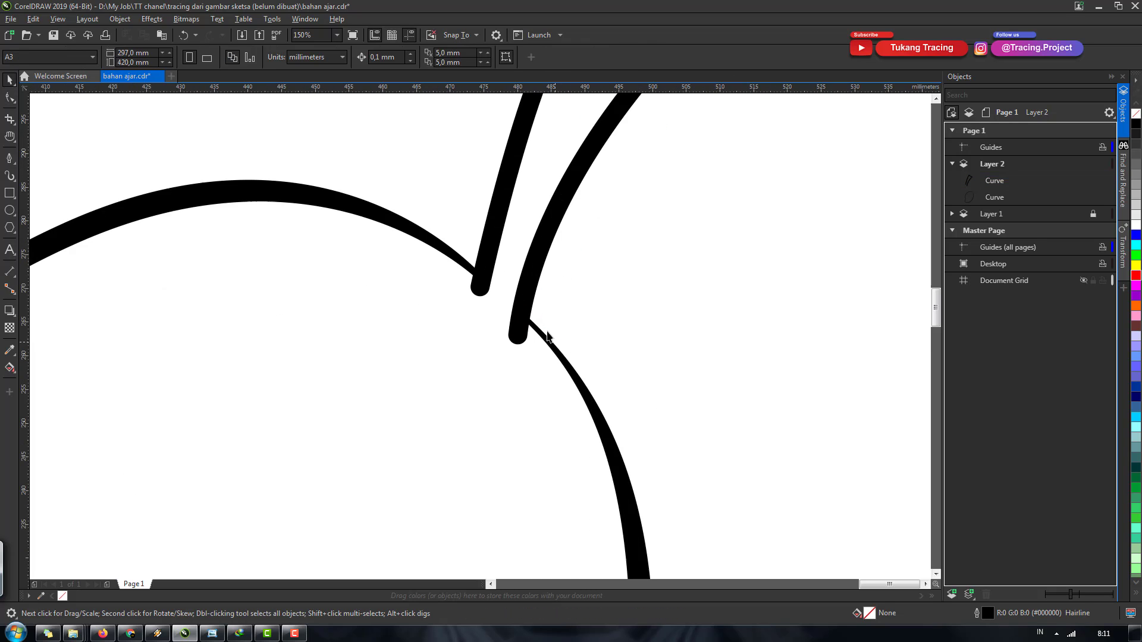
Step: Convert the stem's thick stroke to a filled object with Ctrl+Shift+Q, then reselect it
{"action": "left_click", "coordinate": [528, 296]}
{"action": "scroll", "coordinate": [528, 296], "scroll_direction": "down", "scroll_amount": 2}
{"action": "scroll", "coordinate": [504, 219], "scroll_direction": "up", "scroll_amount": 2}
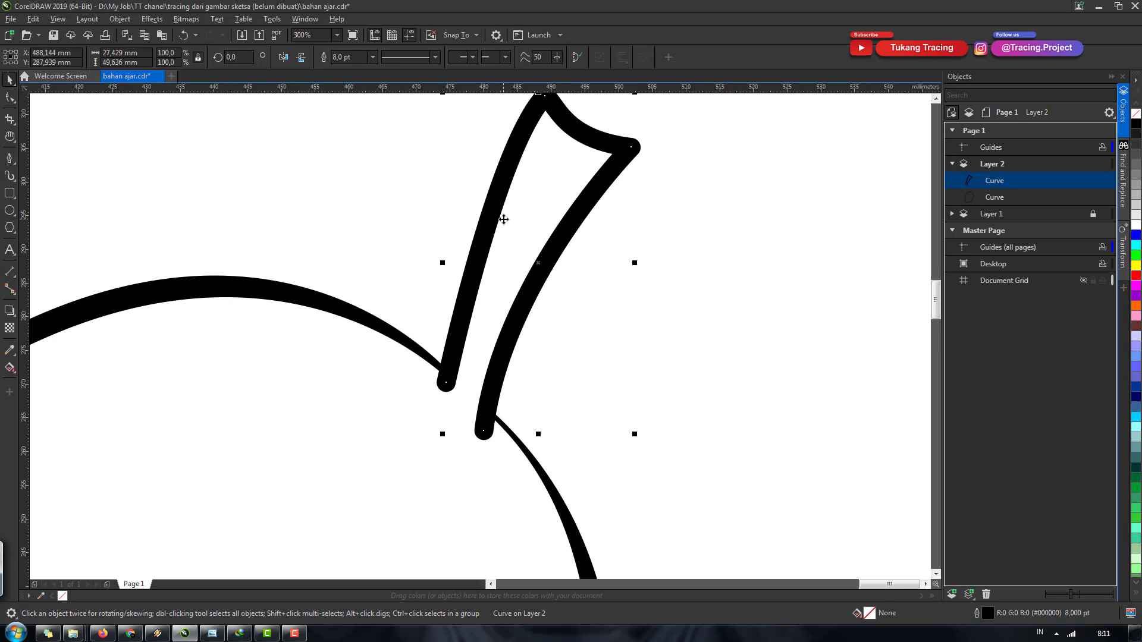
{"action": "key", "text": "ctrl+shift+q"}
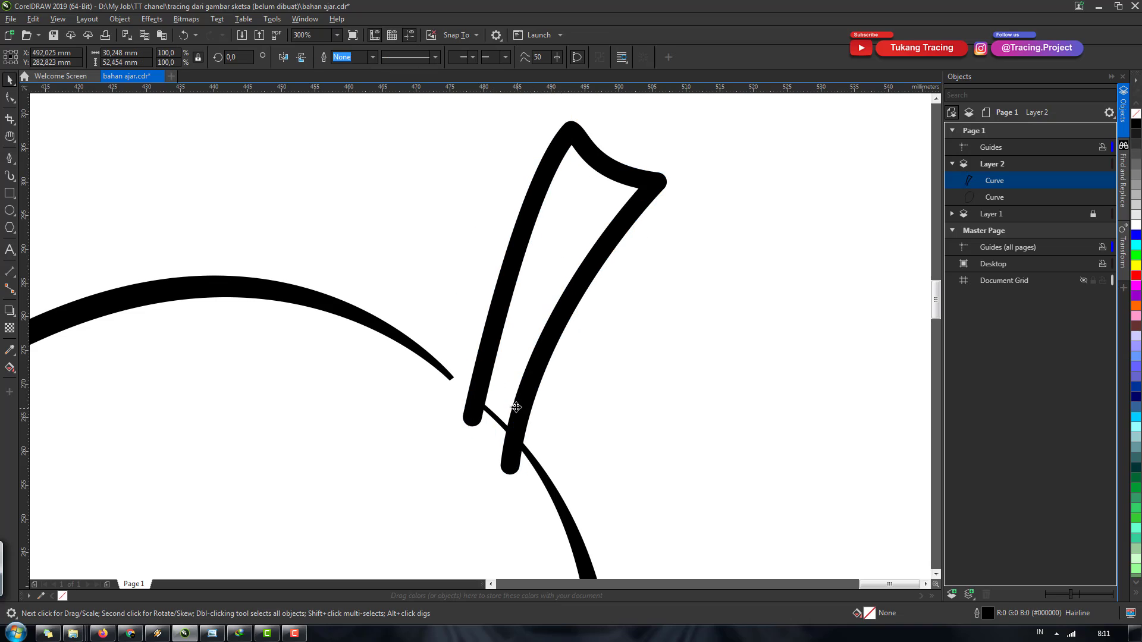
{"action": "left_click", "coordinate": [562, 355]}
{"action": "scroll", "coordinate": [559, 339], "scroll_direction": "down", "scroll_amount": 2}
{"action": "scroll", "coordinate": [523, 382], "scroll_direction": "up", "scroll_amount": 4}
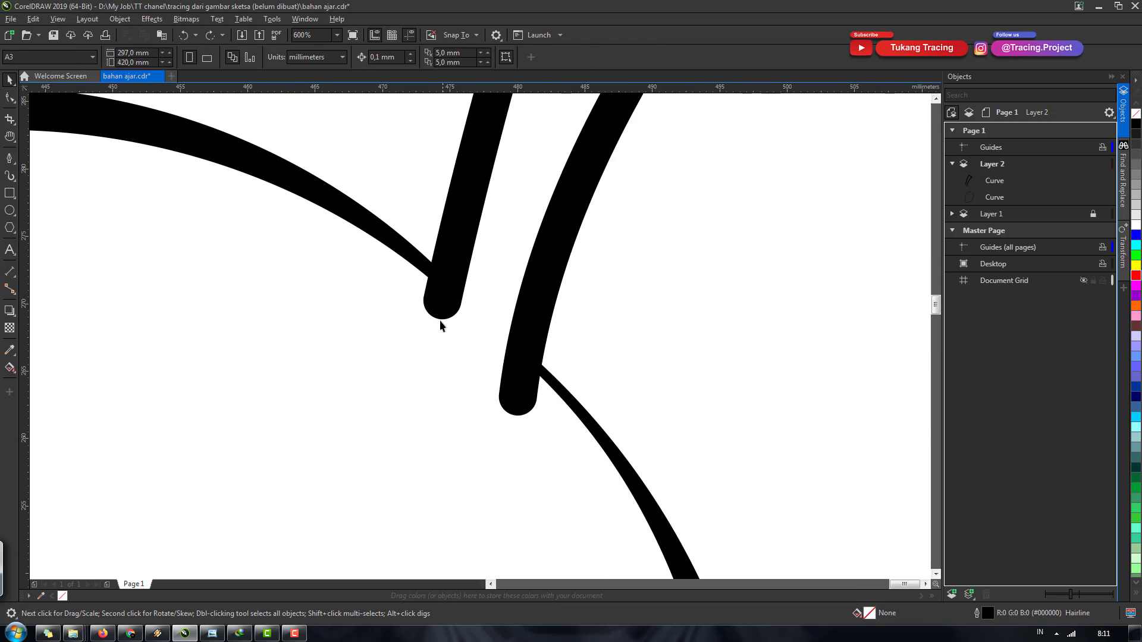
{"action": "left_click", "coordinate": [447, 307]}
{"action": "scroll", "coordinate": [446, 304], "scroll_direction": "up", "scroll_amount": 2}
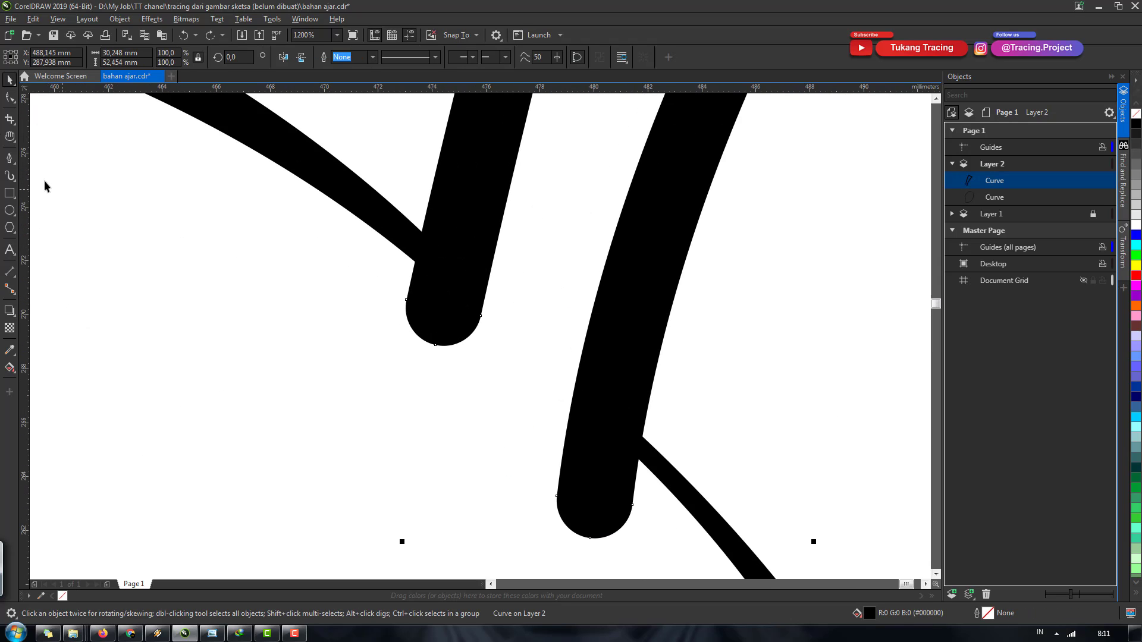
{"action": "left_click", "coordinate": [9, 98]}
Step: Drag the body outline's end nodes right across the stem so the line runs unbroken
{"action": "left_click", "coordinate": [433, 266]}
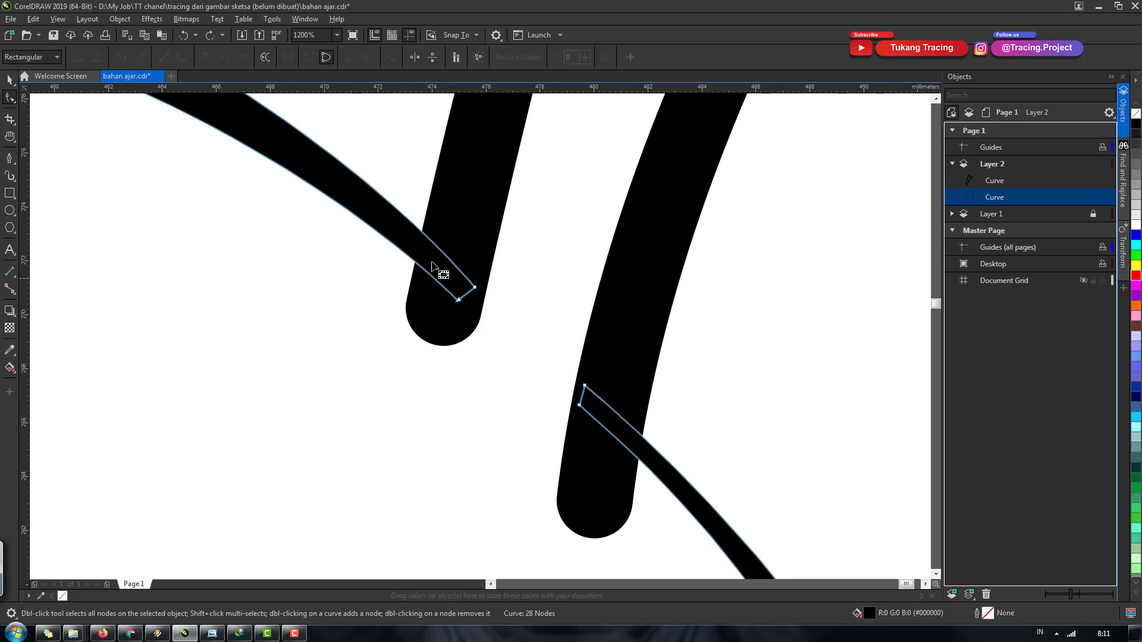
{"action": "mouse_move", "coordinate": [475, 298]}
{"action": "left_mouse_down"}
{"action": "mouse_move", "coordinate": [547, 365]}
{"action": "mouse_move", "coordinate": [601, 384]}
{"action": "mouse_move", "coordinate": [603, 428]}
{"action": "left_mouse_up"}
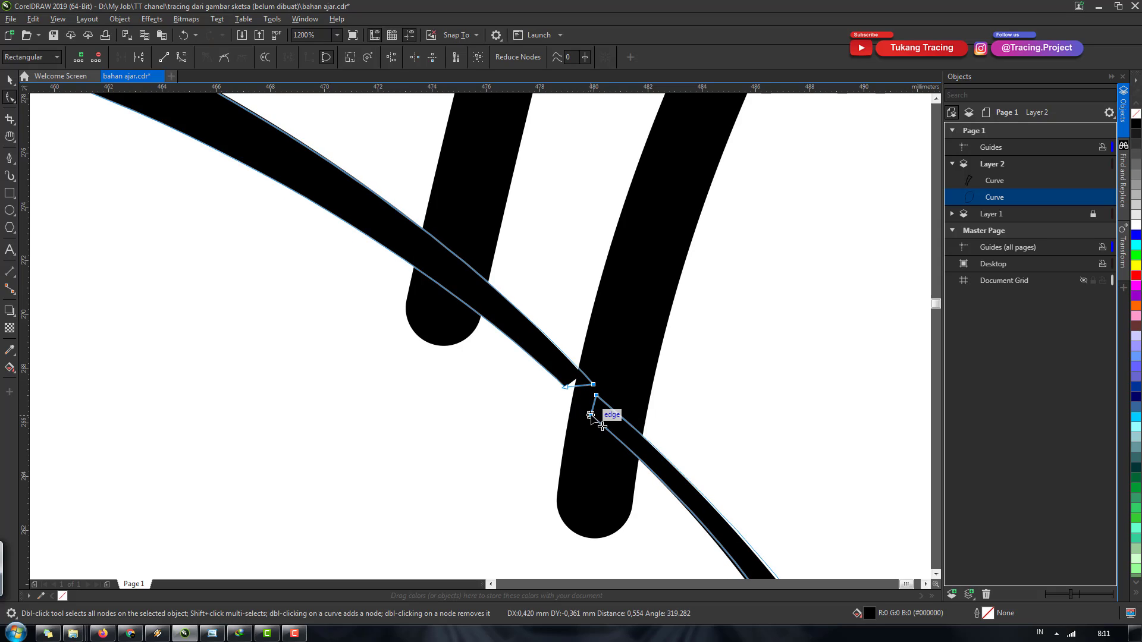
{"action": "left_click_drag", "start_coordinate": [567, 387], "coordinate": [580, 399]}
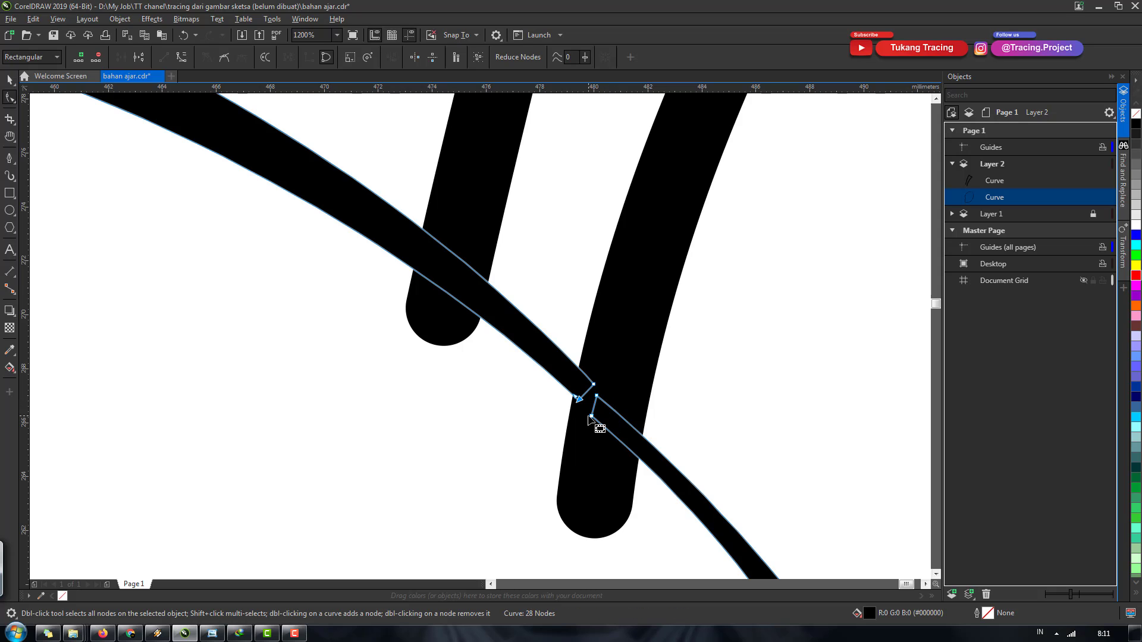
{"action": "left_click_drag", "start_coordinate": [590, 418], "coordinate": [599, 415]}
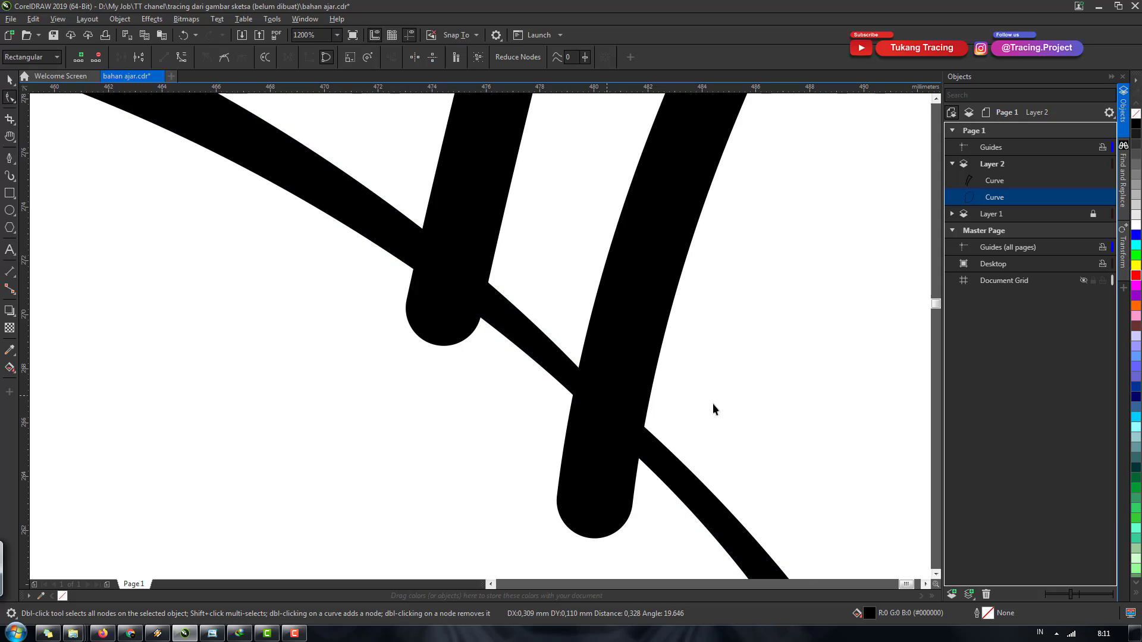
{"action": "key", "text": "space"}
{"action": "scroll", "coordinate": [594, 357], "scroll_direction": "down", "scroll_amount": 6}
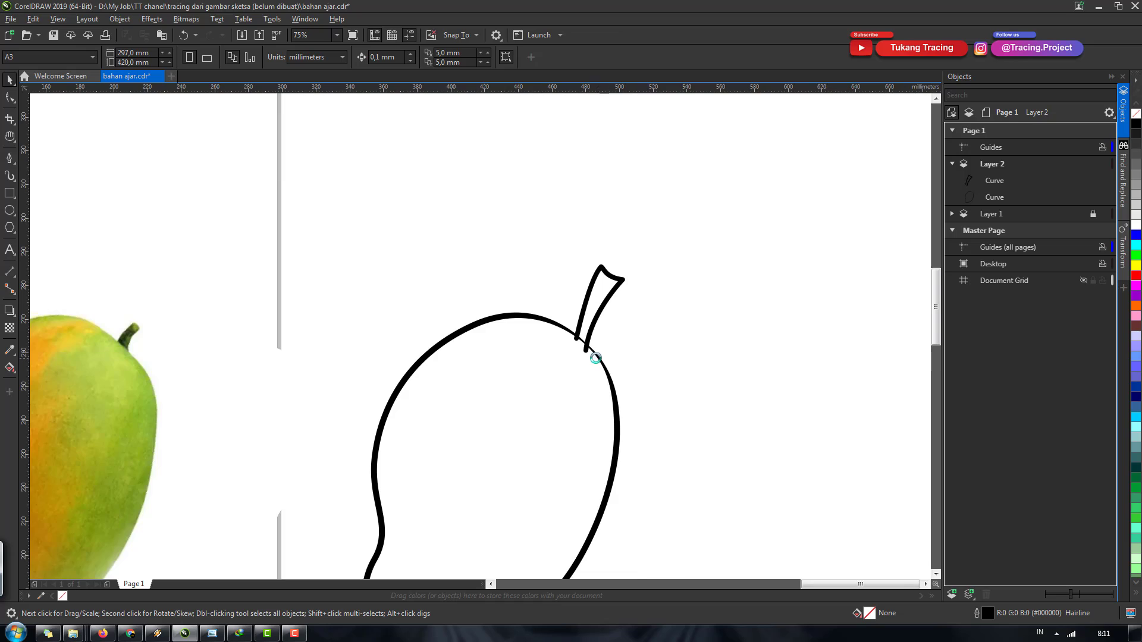
{"action": "scroll", "coordinate": [596, 358], "scroll_direction": "up", "scroll_amount": 3}
Step: Add a node to the left stem stroke's edge, then undo that edit
{"action": "left_click", "coordinate": [536, 349]}
{"action": "key", "text": "space"}
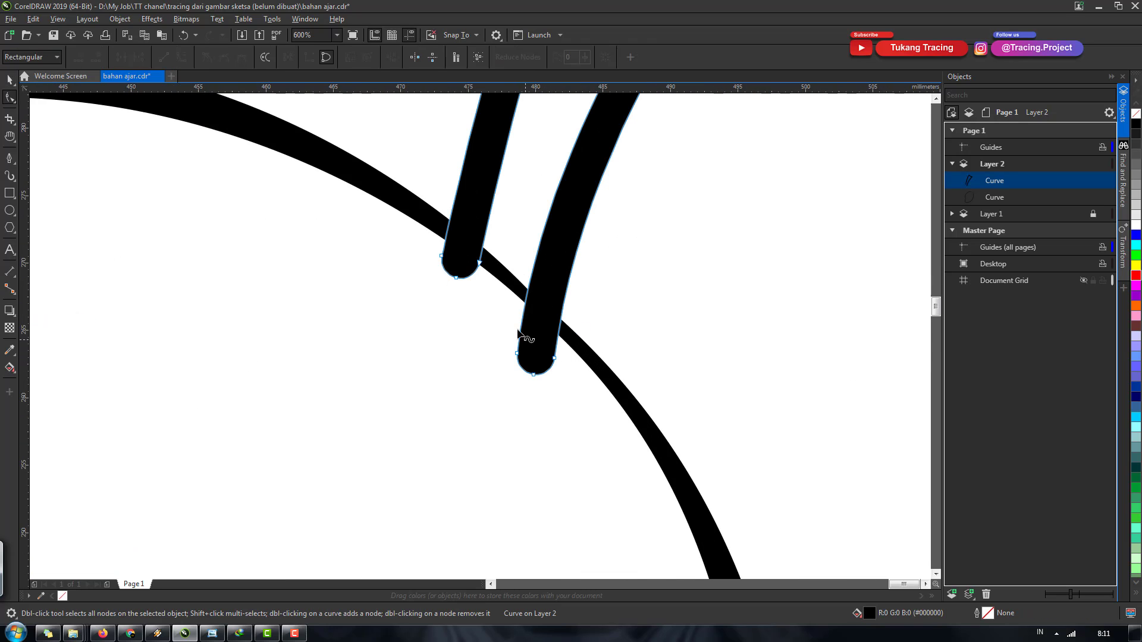
{"action": "scroll", "coordinate": [467, 251], "scroll_direction": "up", "scroll_amount": 2}
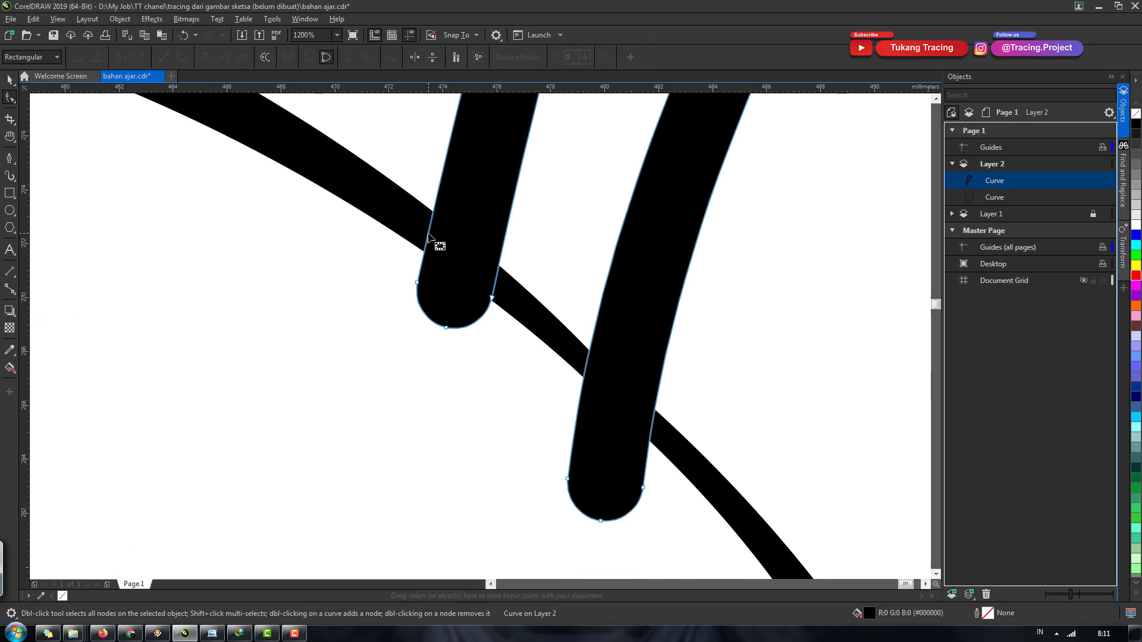
{"action": "left_click", "coordinate": [428, 234]}
{"action": "double_click", "coordinate": [500, 259]}
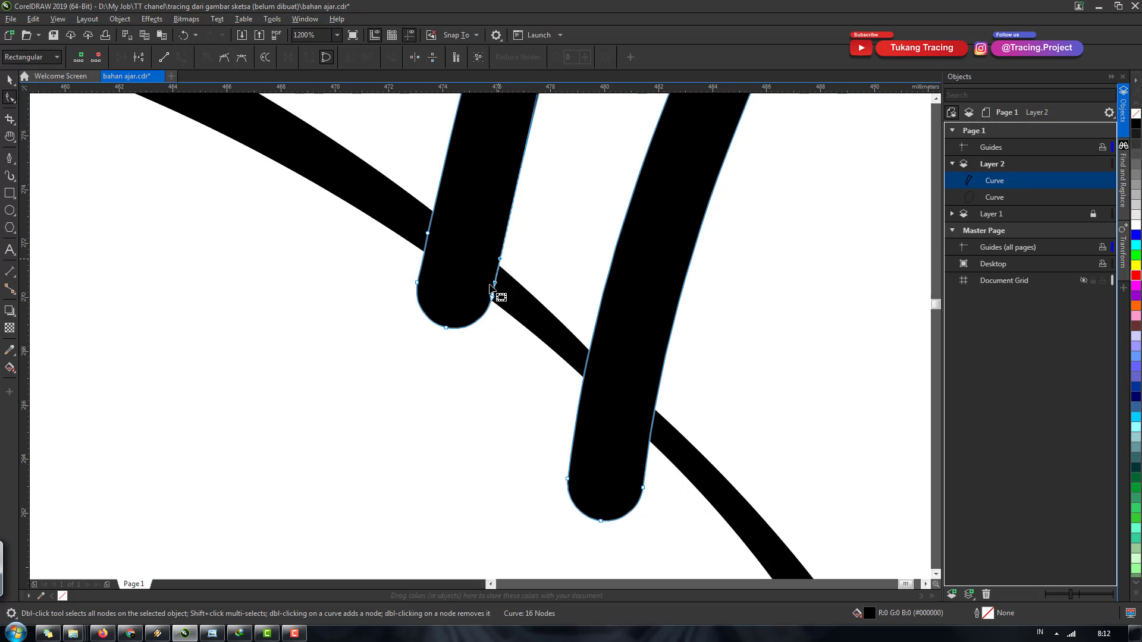
{"action": "left_click_drag", "start_coordinate": [530, 359], "coordinate": [530, 359]}
{"action": "key", "text": "ctrl+z"}
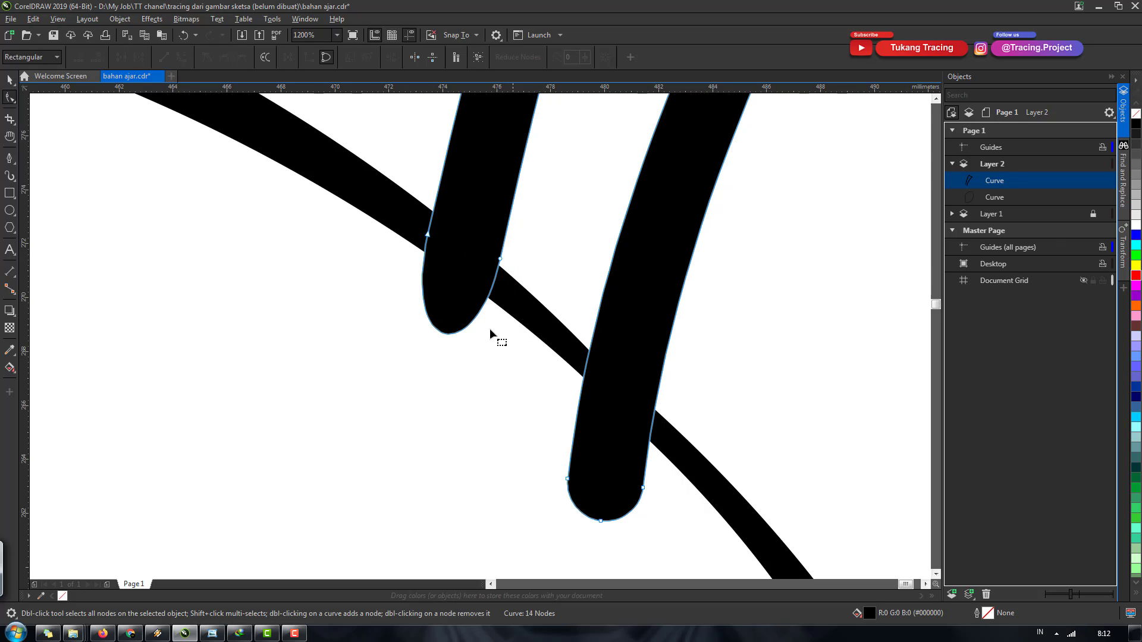
{"action": "scroll", "coordinate": [429, 288], "scroll_direction": "up", "scroll_amount": 2}
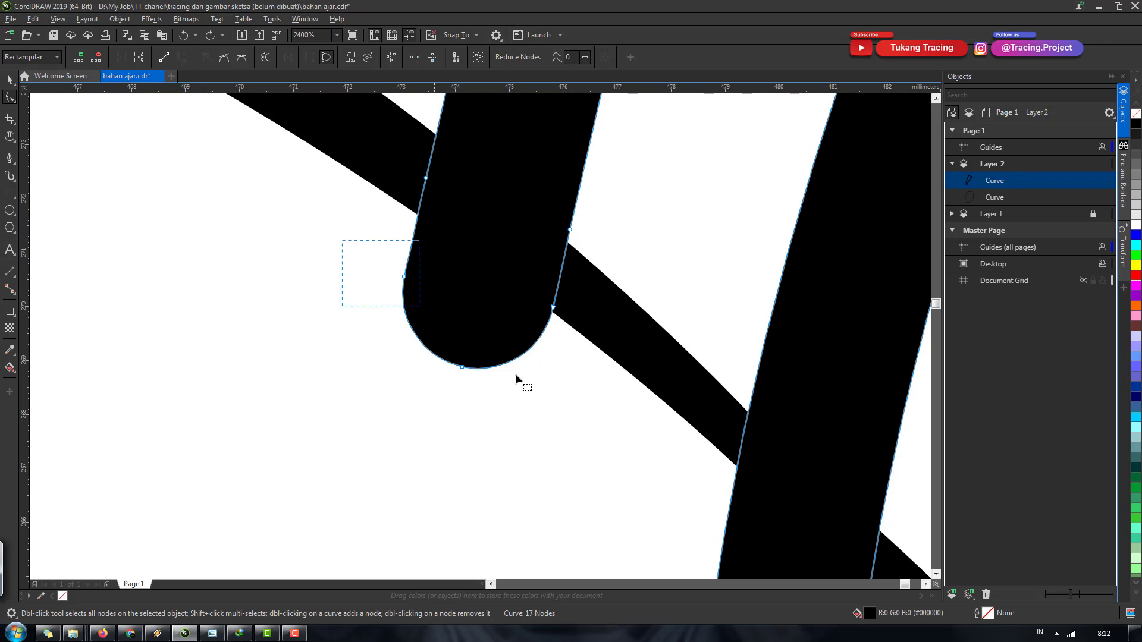
{"action": "key", "text": "space"}
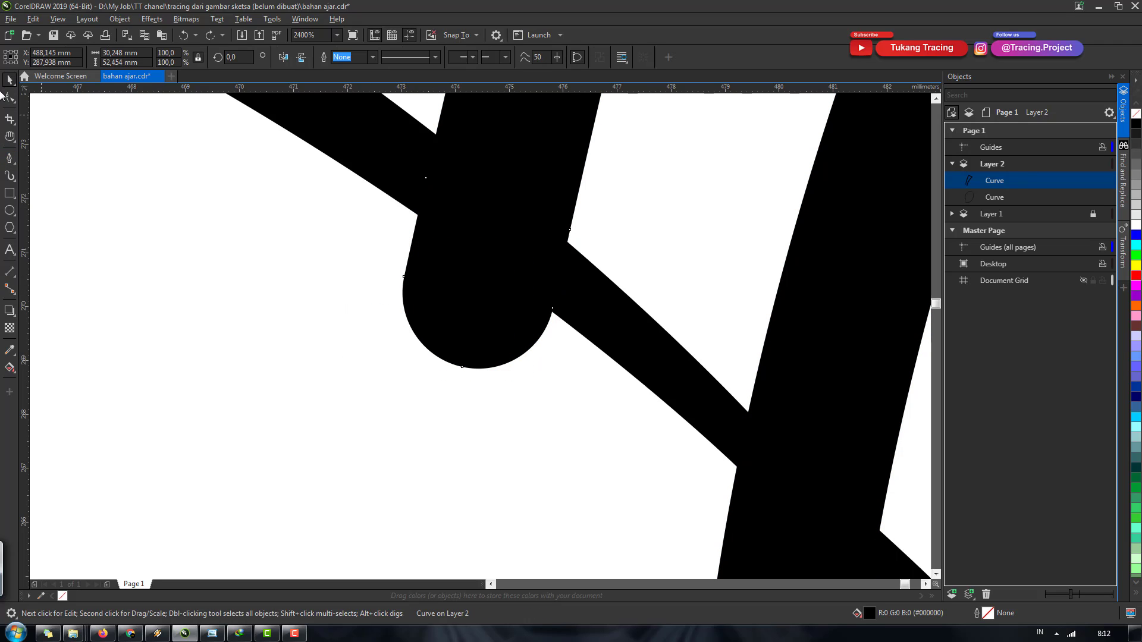
{"action": "left_click", "coordinate": [15, 103]}
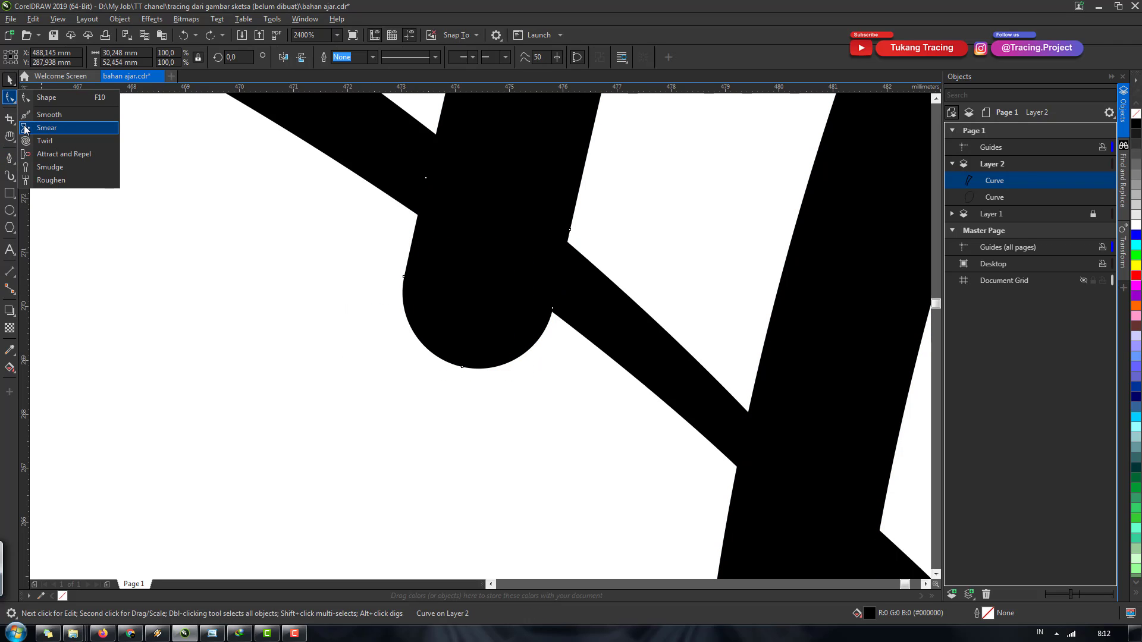
{"action": "mouse_move", "coordinate": [10, 119]}
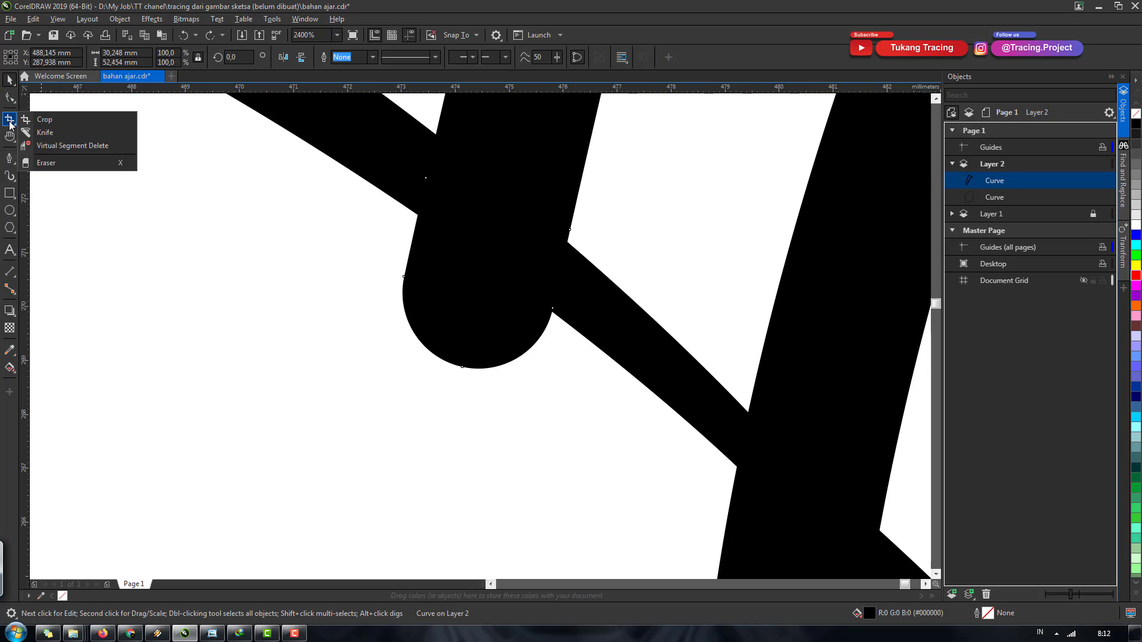
Step: Erase the left stem stroke's rounded end along the body line
{"action": "left_click", "coordinate": [39, 163]}
{"action": "scroll", "coordinate": [273, 174], "scroll_direction": "down", "scroll_amount": 2}
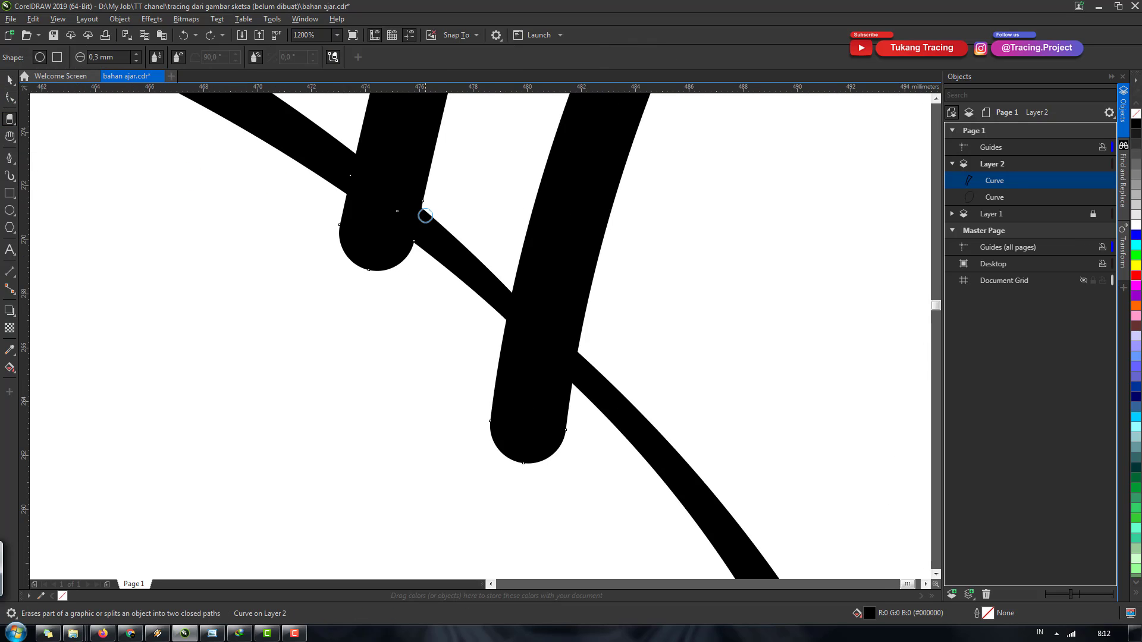
{"action": "scroll", "coordinate": [357, 220], "scroll_direction": "up", "scroll_amount": 2}
{"action": "mouse_move", "coordinate": [294, 227]}
{"action": "left_mouse_down"}
{"action": "mouse_move", "coordinate": [466, 343]}
{"action": "mouse_move", "coordinate": [371, 338]}
{"action": "left_mouse_up"}
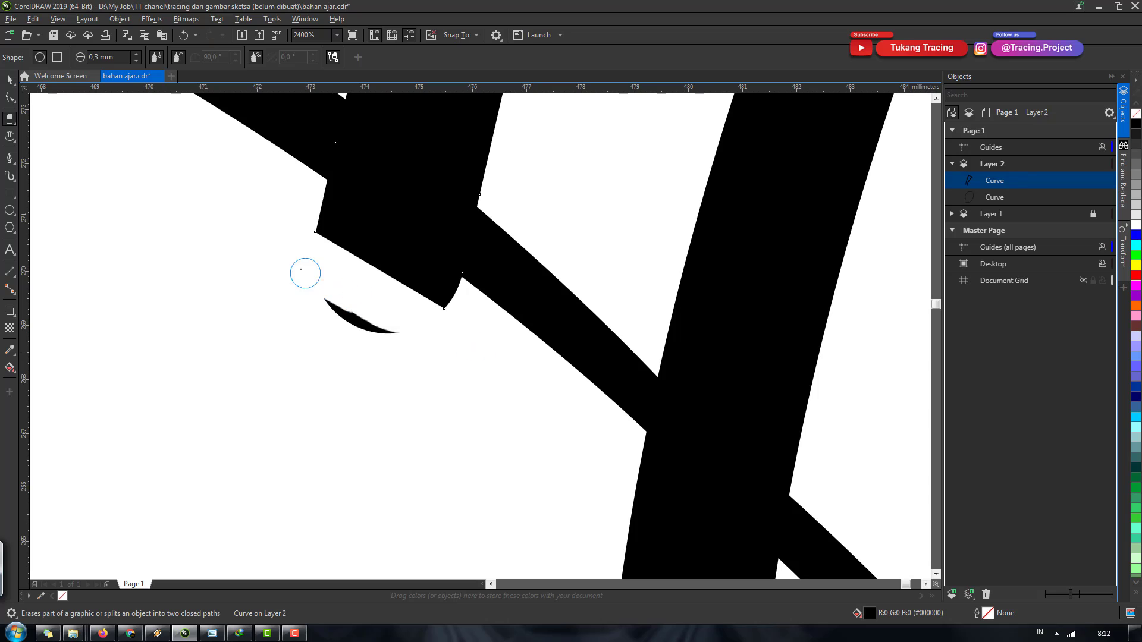
{"action": "left_click_drag", "start_coordinate": [457, 339], "coordinate": [325, 218]}
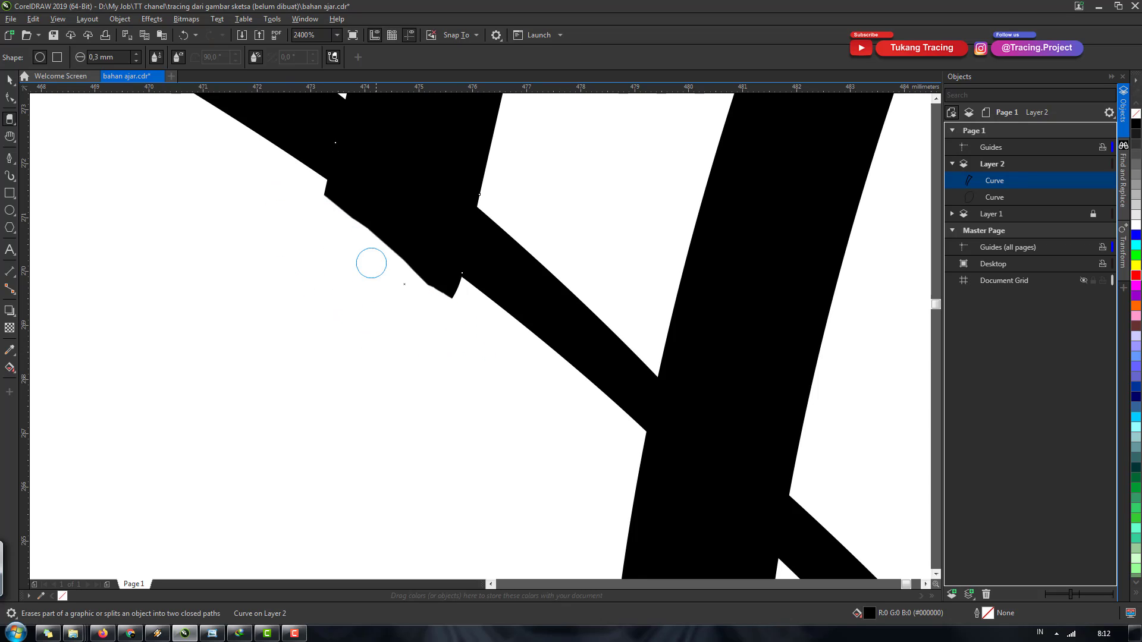
{"action": "mouse_move", "coordinate": [372, 263]}
{"action": "left_mouse_down"}
{"action": "mouse_move", "coordinate": [474, 324]}
{"action": "mouse_move", "coordinate": [383, 232]}
{"action": "mouse_move", "coordinate": [477, 299]}
{"action": "mouse_move", "coordinate": [282, 150]}
{"action": "mouse_move", "coordinate": [462, 276]}
{"action": "left_mouse_up"}
Step: Erase the right stem stroke along the diagonal body line
{"action": "scroll", "coordinate": [452, 273], "scroll_direction": "down", "scroll_amount": 1}
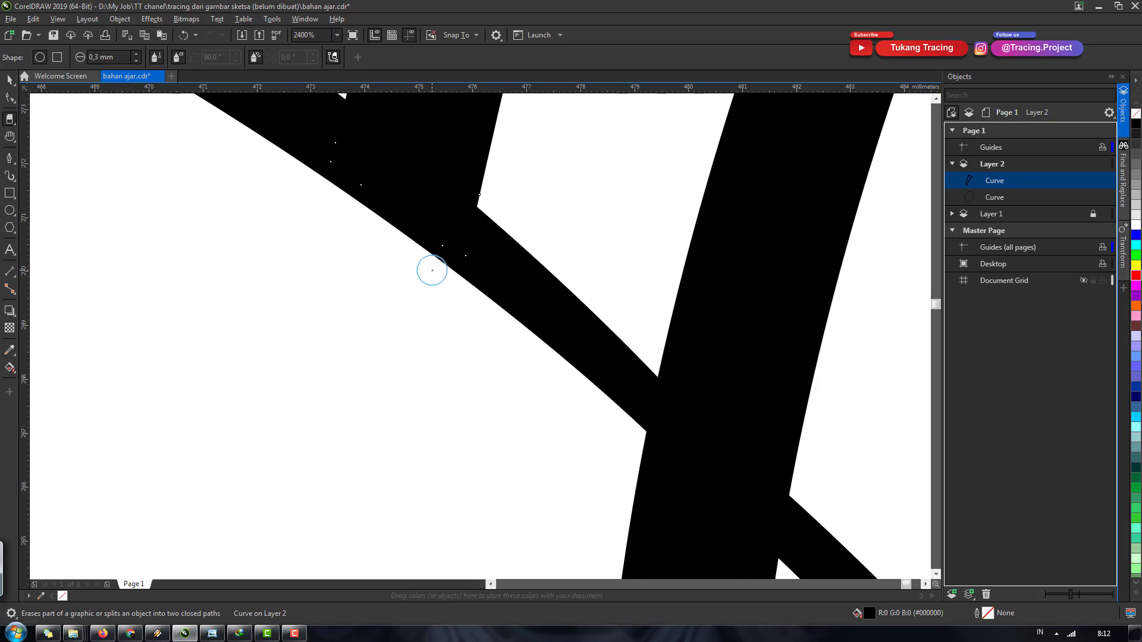
{"action": "scroll", "coordinate": [434, 277], "scroll_direction": "down", "scroll_amount": 1}
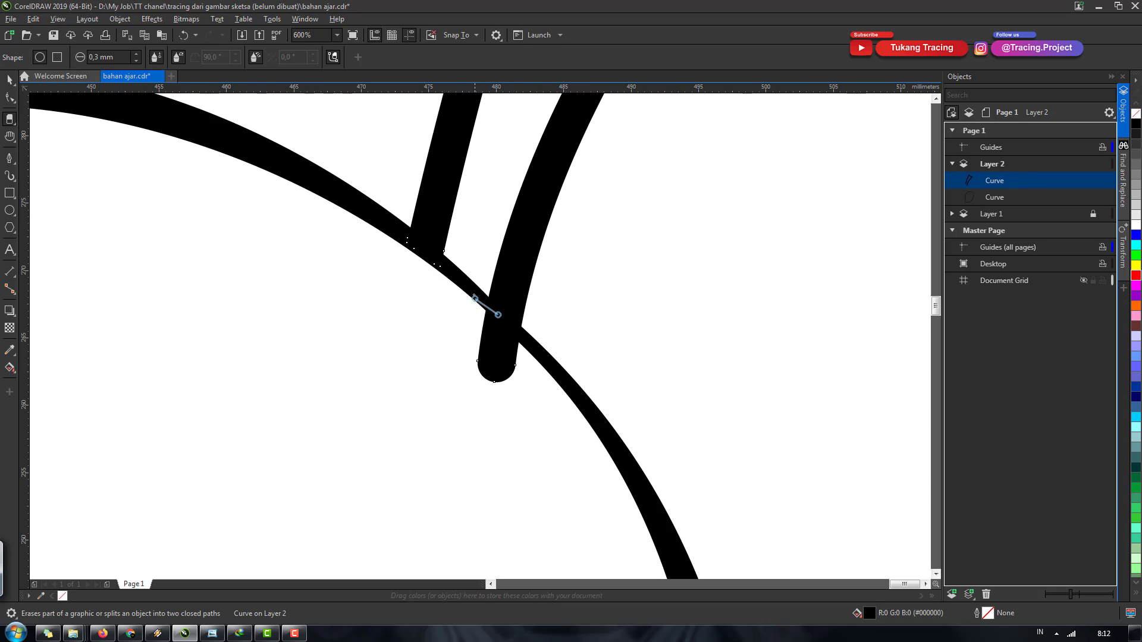
{"action": "scroll", "coordinate": [500, 328], "scroll_direction": "up", "scroll_amount": 1}
{"action": "left_click_drag", "start_coordinate": [452, 277], "coordinate": [589, 384]}
{"action": "left_click_drag", "start_coordinate": [452, 280], "coordinate": [593, 367]}
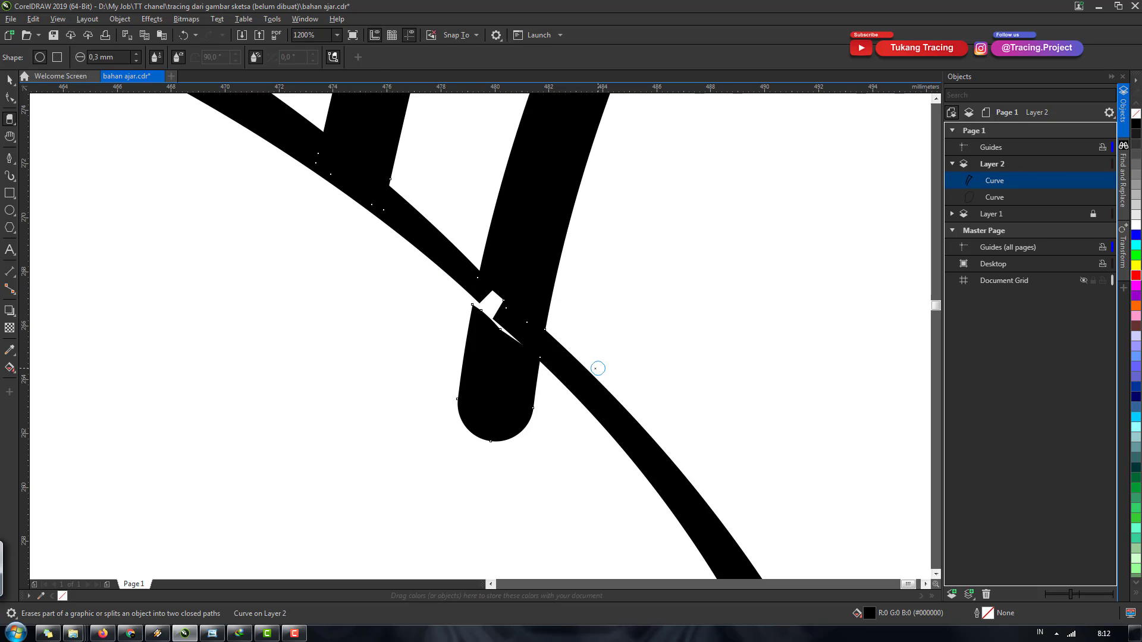
Step: Delete the leftover lobe and notch nodes, and align the stem's lower edge with the body curve
{"action": "key", "text": "F10"}
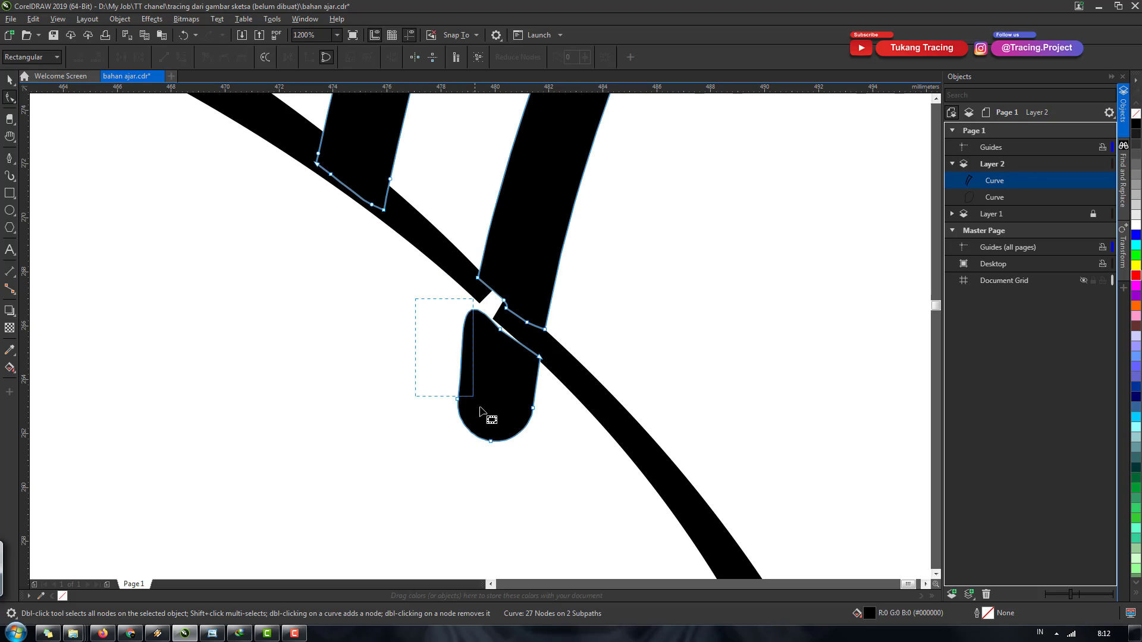
{"action": "mouse_move", "coordinate": [416, 301]}
{"action": "left_mouse_down"}
{"action": "mouse_move", "coordinate": [490, 412]}
{"action": "mouse_move", "coordinate": [502, 381]}
{"action": "mouse_move", "coordinate": [492, 334]}
{"action": "mouse_move", "coordinate": [556, 414]}
{"action": "left_mouse_up"}
{"action": "key", "text": "Delete"}
{"action": "scroll", "coordinate": [530, 310], "scroll_direction": "up", "scroll_amount": 1}
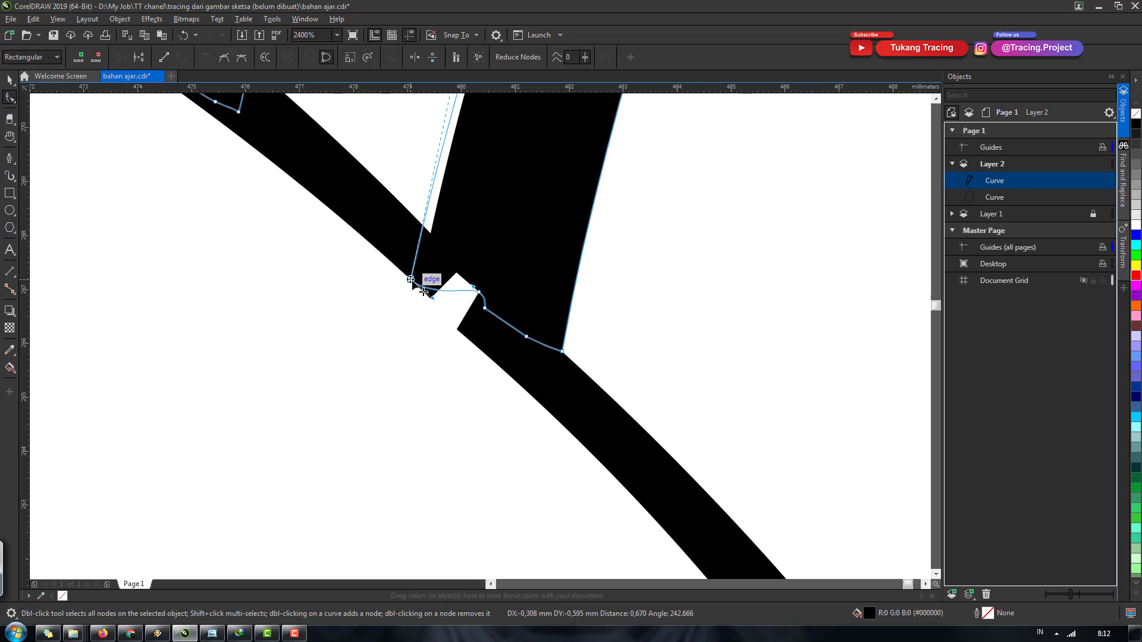
{"action": "mouse_move", "coordinate": [428, 247]}
{"action": "left_mouse_down"}
{"action": "mouse_move", "coordinate": [411, 279]}
{"action": "mouse_move", "coordinate": [542, 382]}
{"action": "mouse_move", "coordinate": [527, 398]}
{"action": "left_mouse_up"}
{"action": "key", "text": "Delete"}
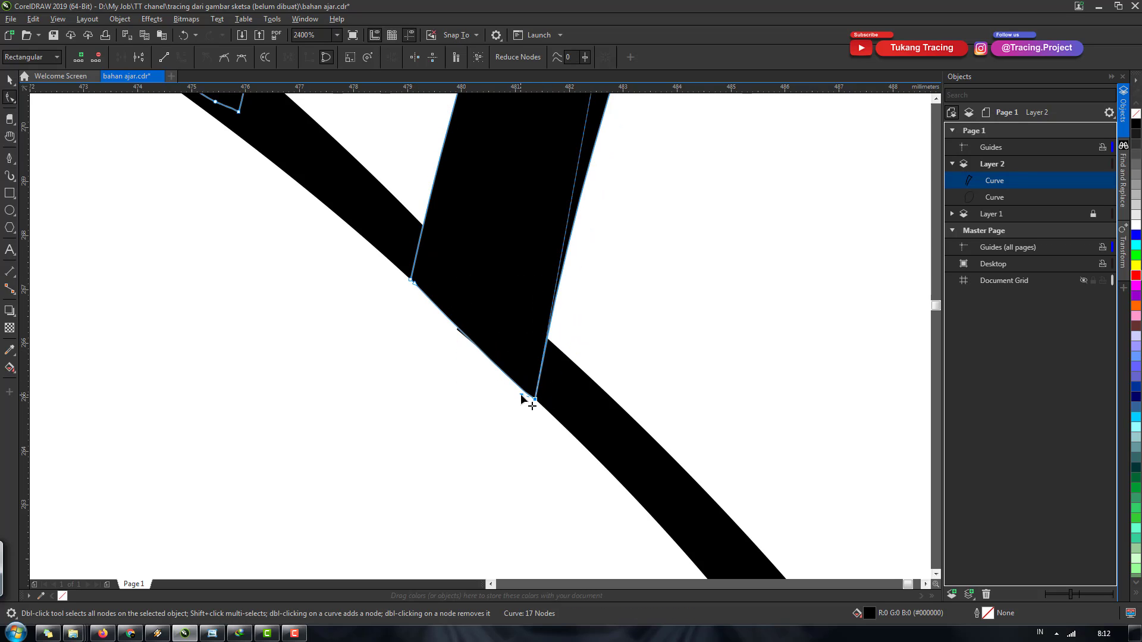
{"action": "left_click", "coordinate": [521, 394]}
{"action": "left_click_drag", "start_coordinate": [414, 281], "coordinate": [411, 282]}
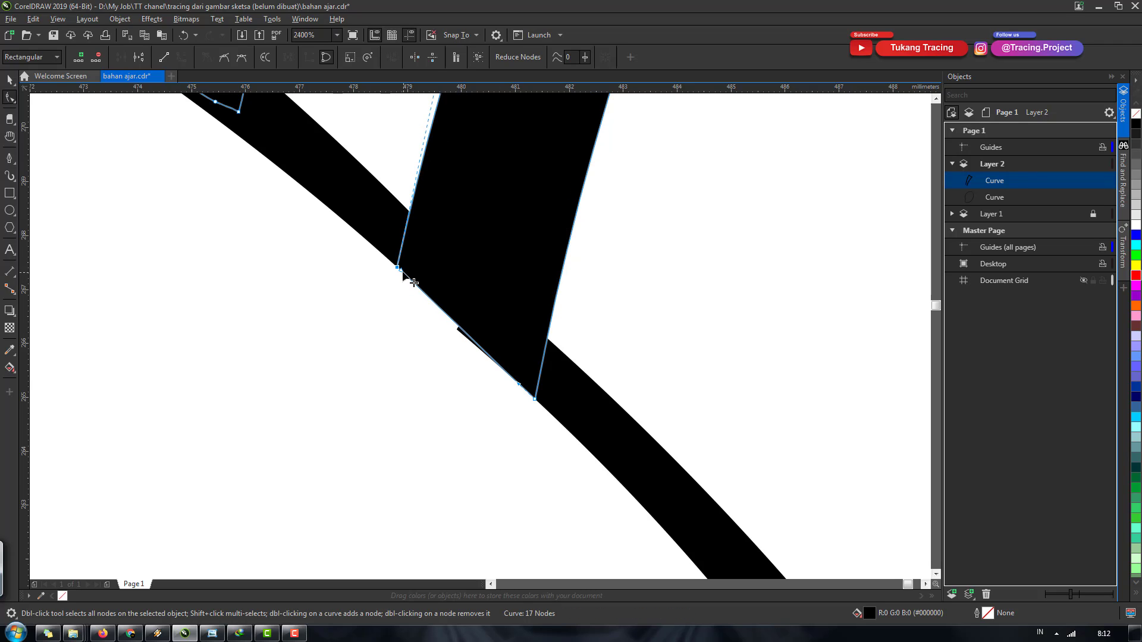
{"action": "left_click_drag", "start_coordinate": [414, 282], "coordinate": [484, 369]}
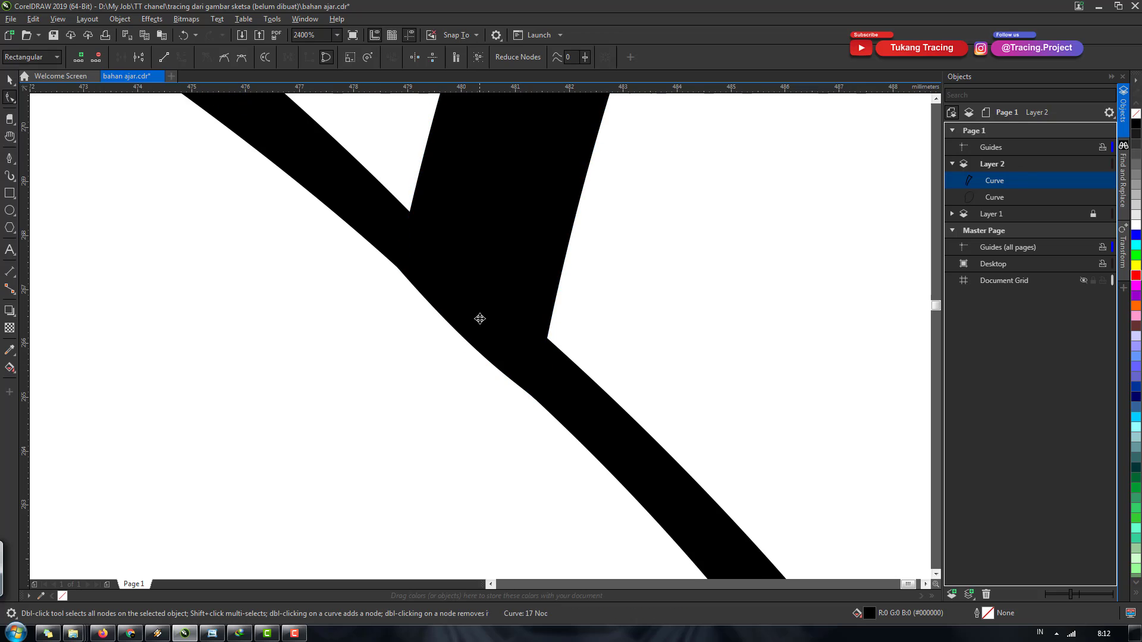
{"action": "scroll", "coordinate": [480, 319], "scroll_direction": "down", "scroll_amount": 5}
Step: Zoom out to 37% to show the mango outline beside the reference photos, then pick the Pen tool
{"action": "key", "text": "space"}
{"action": "scroll", "coordinate": [426, 298], "scroll_direction": "down", "scroll_amount": 3}
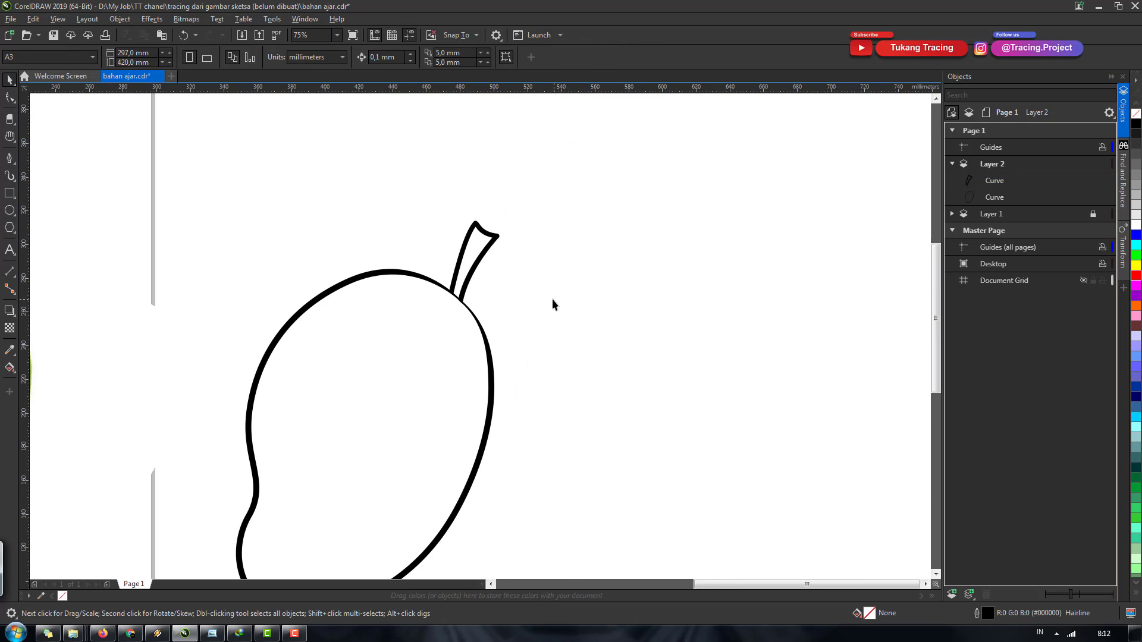
{"action": "scroll", "coordinate": [511, 292], "scroll_direction": "down", "scroll_amount": 2}
{"action": "scroll", "coordinate": [525, 311], "scroll_direction": "down", "scroll_amount": 2}
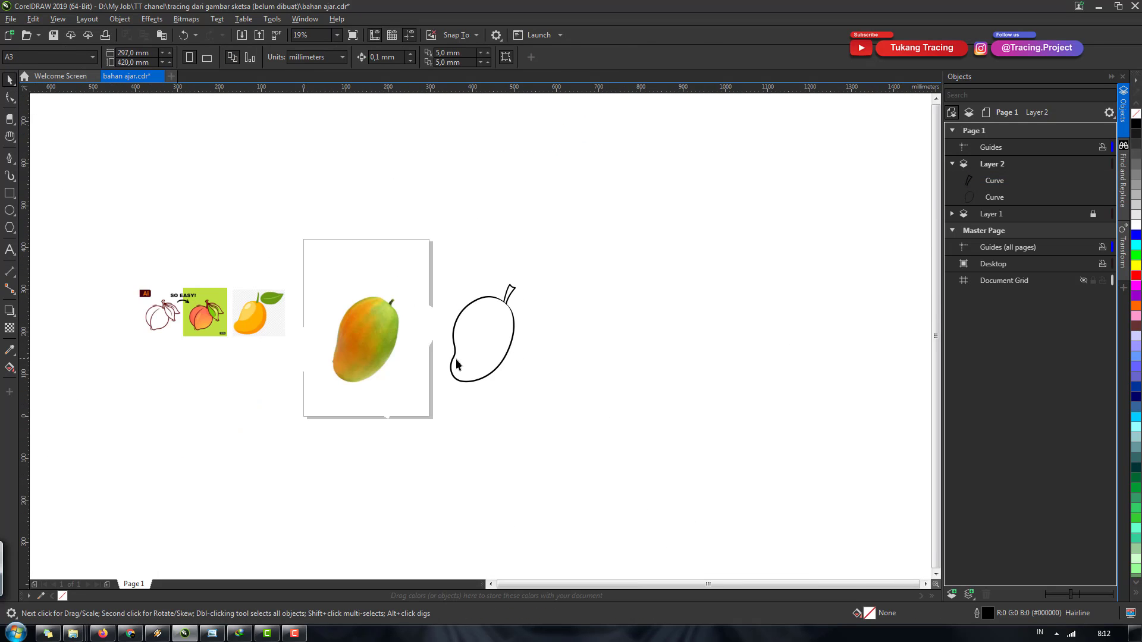
{"action": "scroll", "coordinate": [486, 334], "scroll_direction": "up", "scroll_amount": 2}
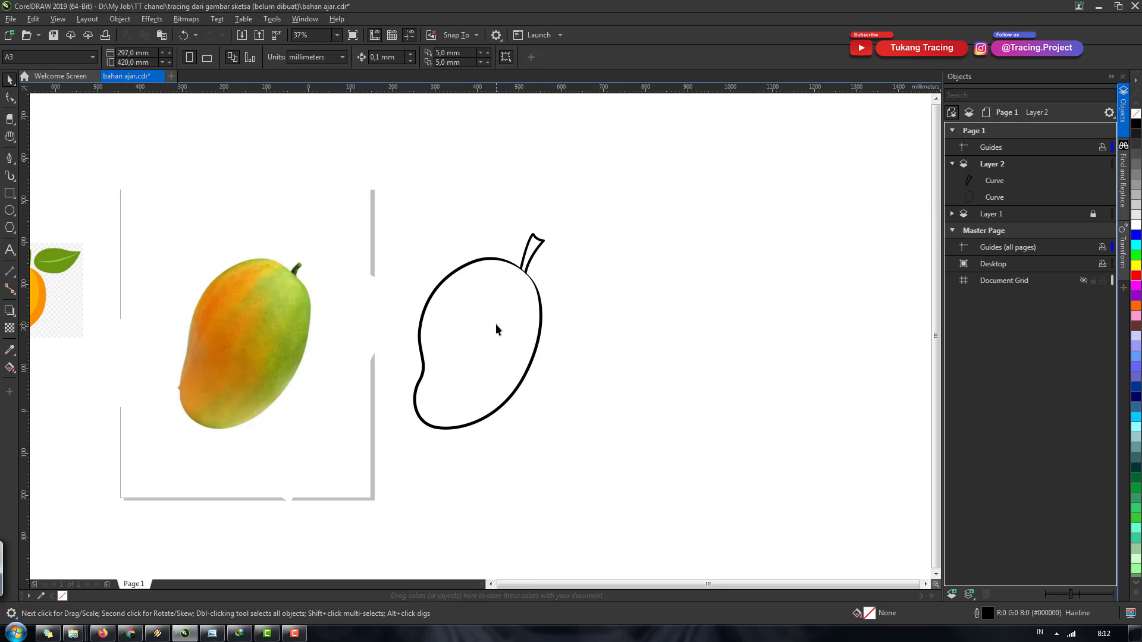
{"action": "scroll", "coordinate": [495, 324], "scroll_direction": "down", "scroll_amount": 2}
{"action": "scroll", "coordinate": [401, 326], "scroll_direction": "up", "scroll_amount": 2}
{"action": "scroll", "coordinate": [506, 339], "scroll_direction": "down", "scroll_amount": 2}
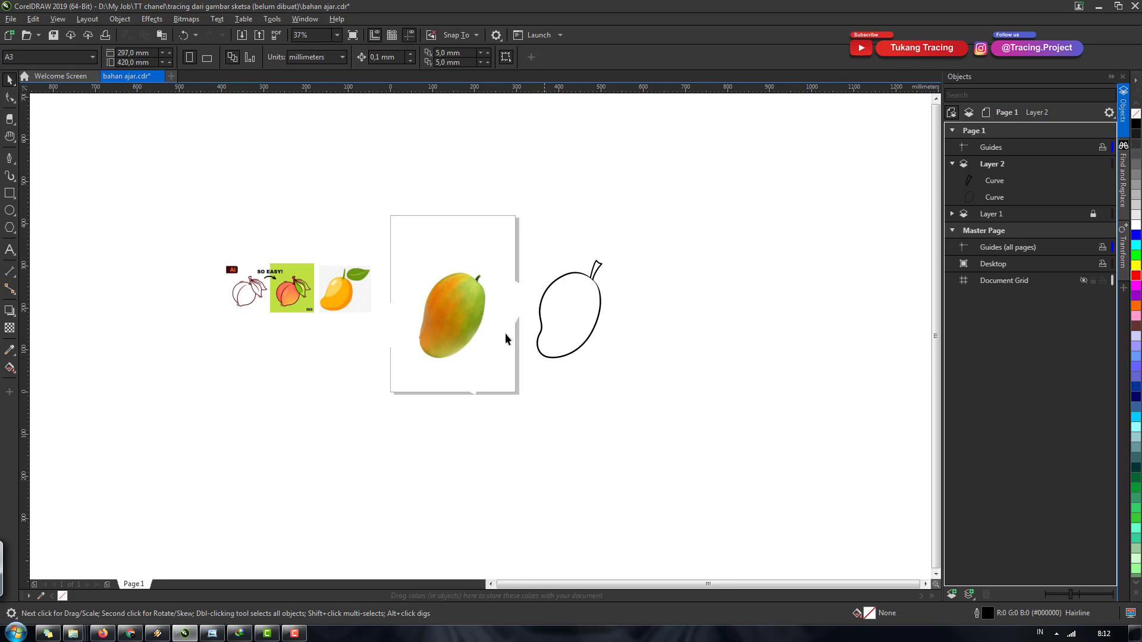
{"action": "scroll", "coordinate": [460, 317], "scroll_direction": "up", "scroll_amount": 2}
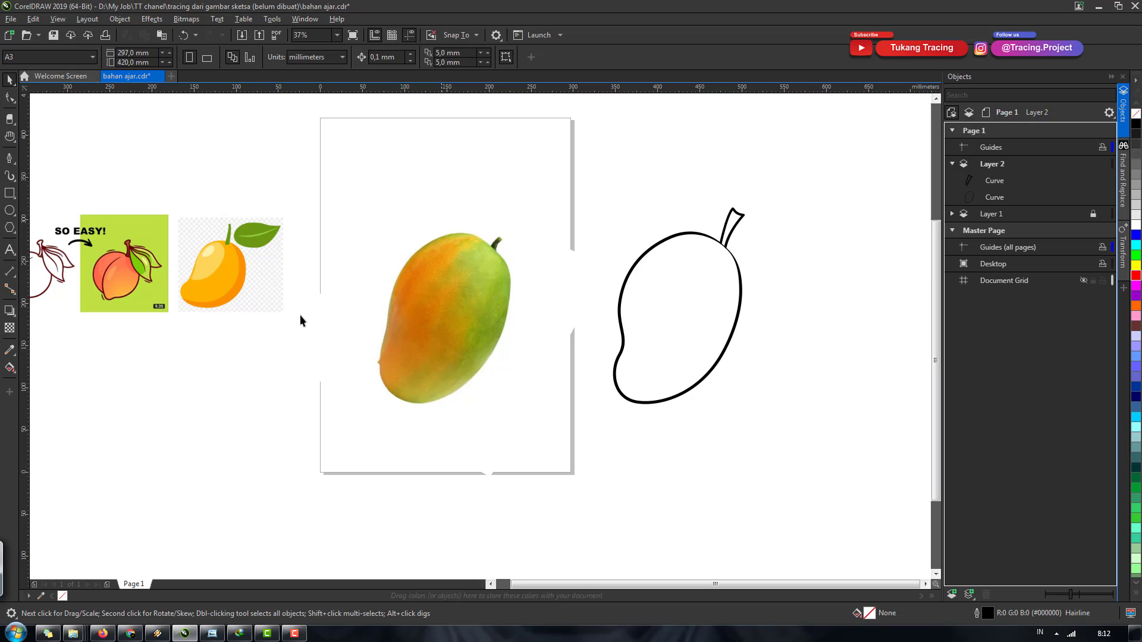
{"action": "left_click", "coordinate": [9, 159]}
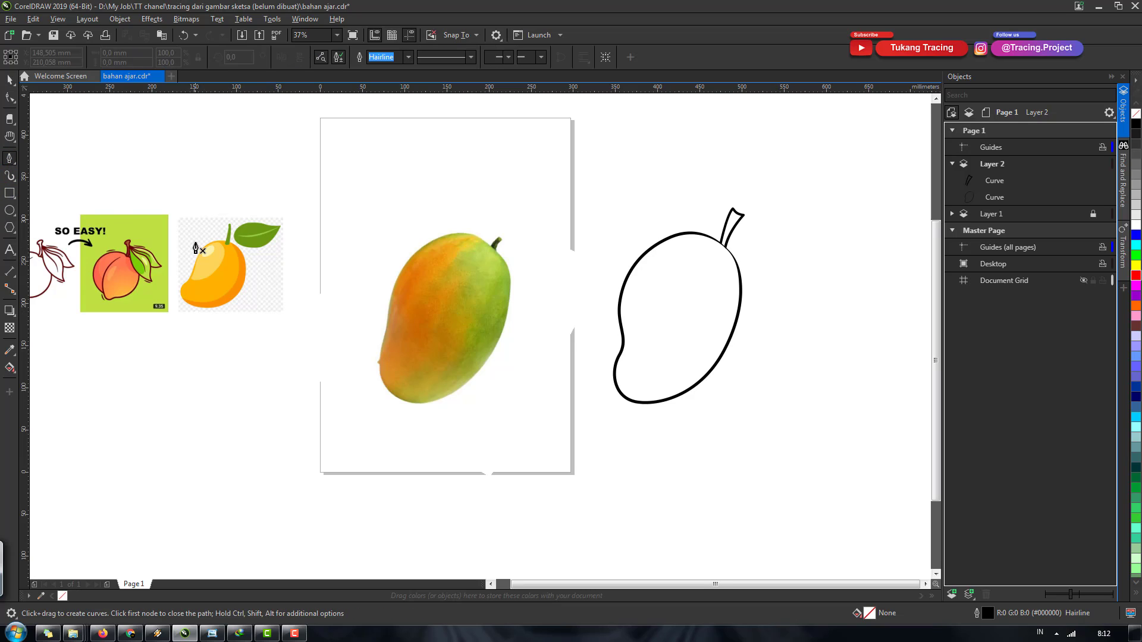
{"action": "scroll", "coordinate": [291, 255], "scroll_direction": "down", "scroll_amount": 2}
{"action": "scroll", "coordinate": [318, 255], "scroll_direction": "up", "scroll_amount": 2}
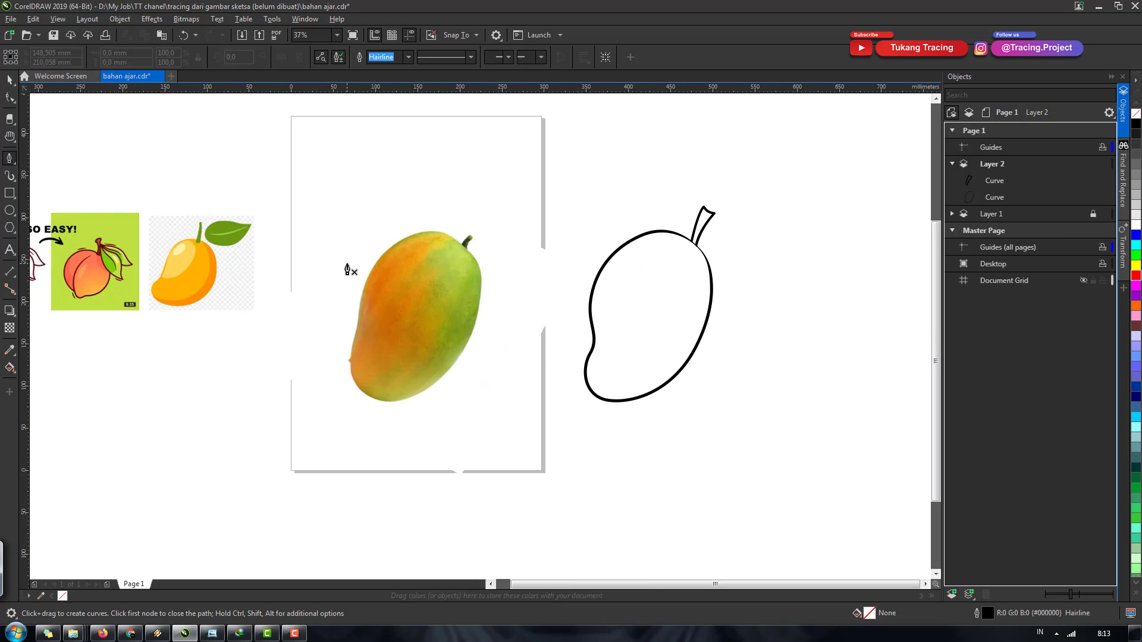
{"action": "scroll", "coordinate": [347, 263], "scroll_direction": "down", "scroll_amount": 2}
{"action": "scroll", "coordinate": [312, 277], "scroll_direction": "up", "scroll_amount": 2}
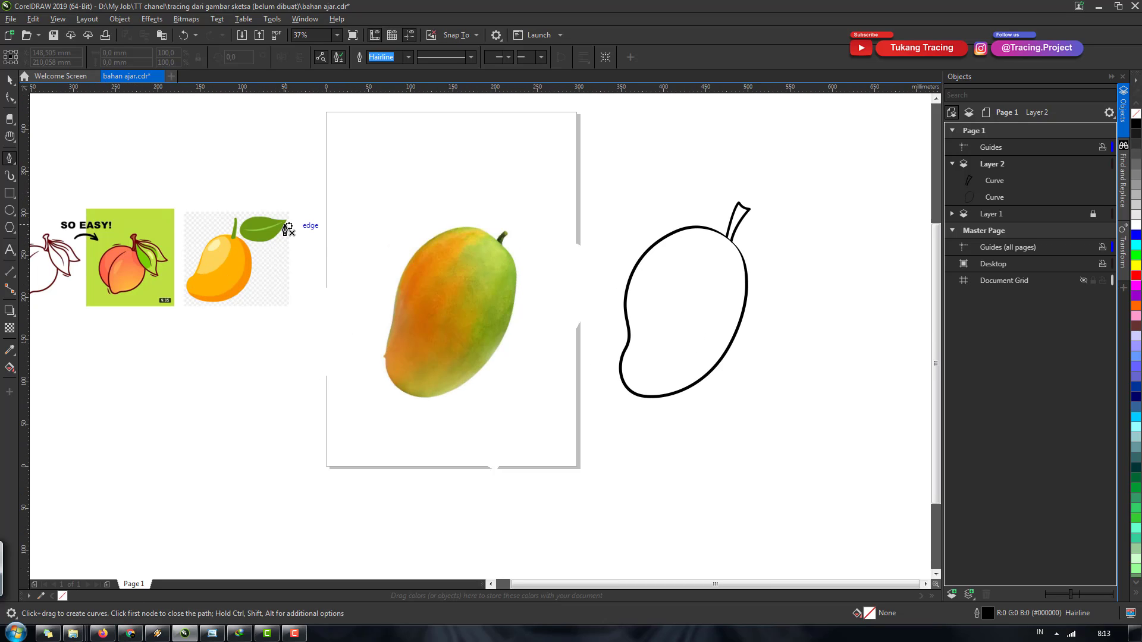
{"action": "left_click", "coordinate": [130, 634]}
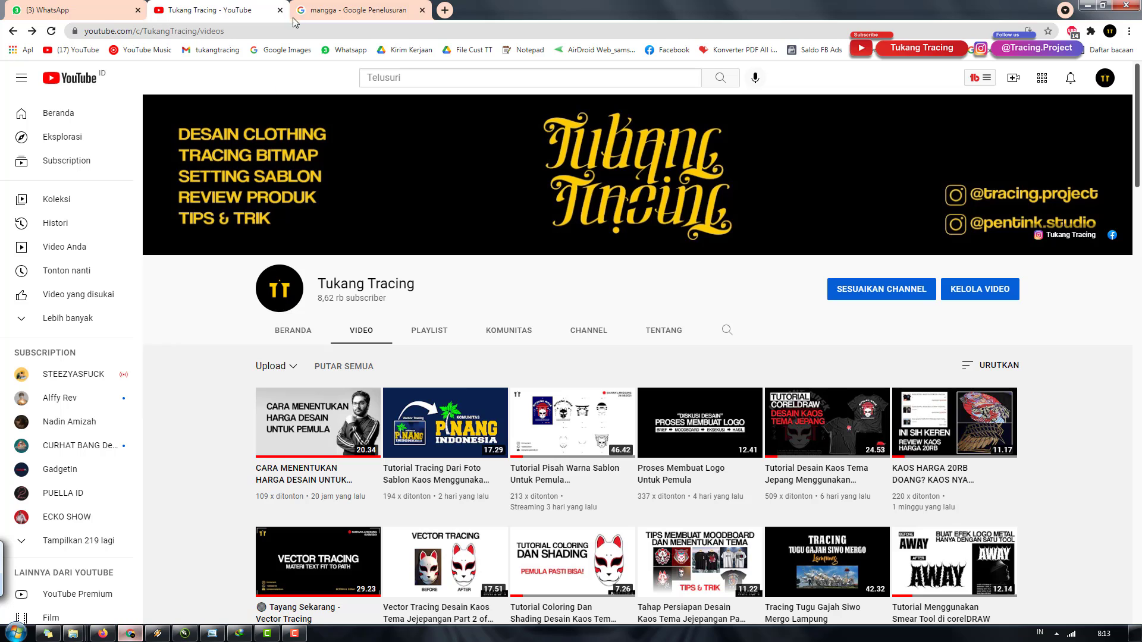
{"action": "left_click", "coordinate": [351, 10]}
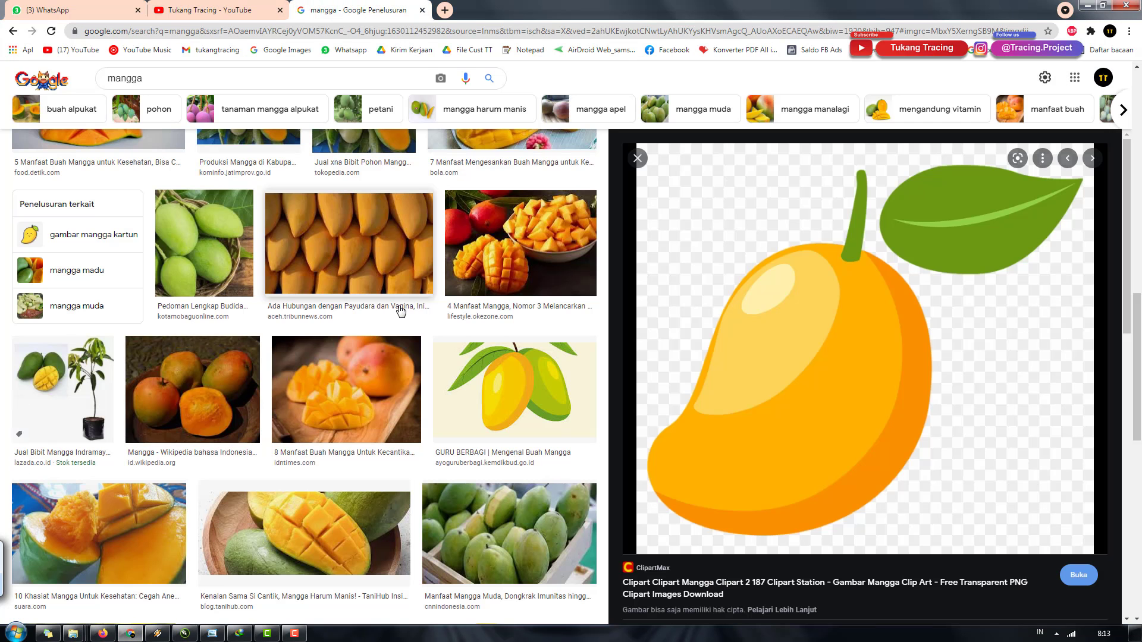
{"action": "left_click", "coordinate": [498, 406]}
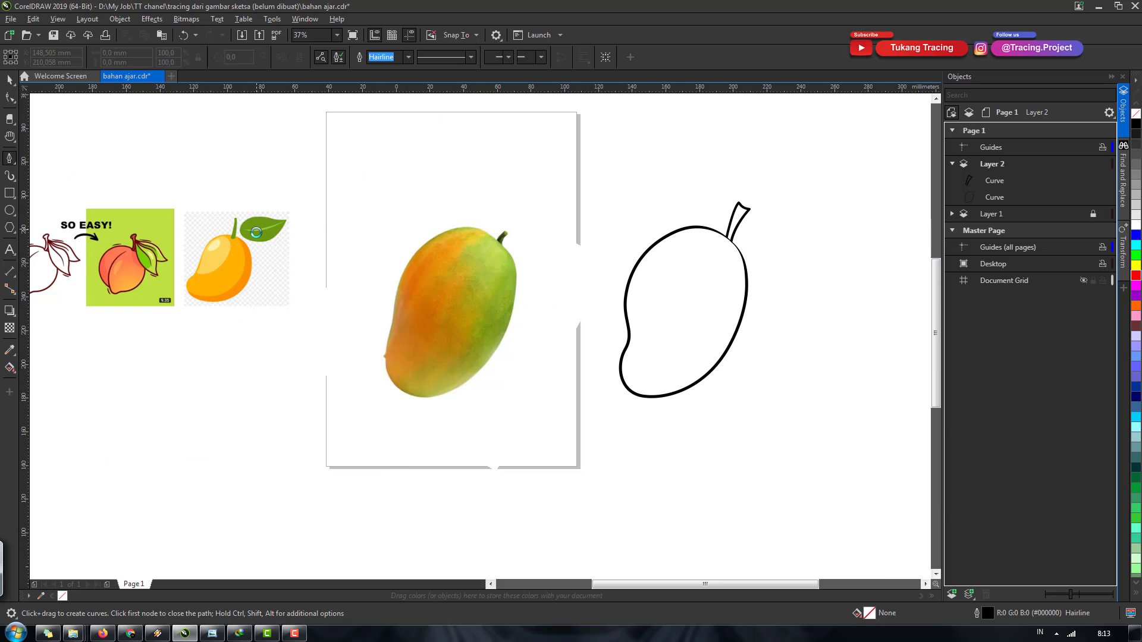
Step: Trace the reference leaf as a closed curve from its tip and move it beside the stem
{"action": "scroll", "coordinate": [256, 238], "scroll_direction": "up", "scroll_amount": 3}
{"action": "scroll", "coordinate": [267, 202], "scroll_direction": "up", "scroll_amount": 2}
{"action": "scroll", "coordinate": [408, 331], "scroll_direction": "down", "scroll_amount": 2}
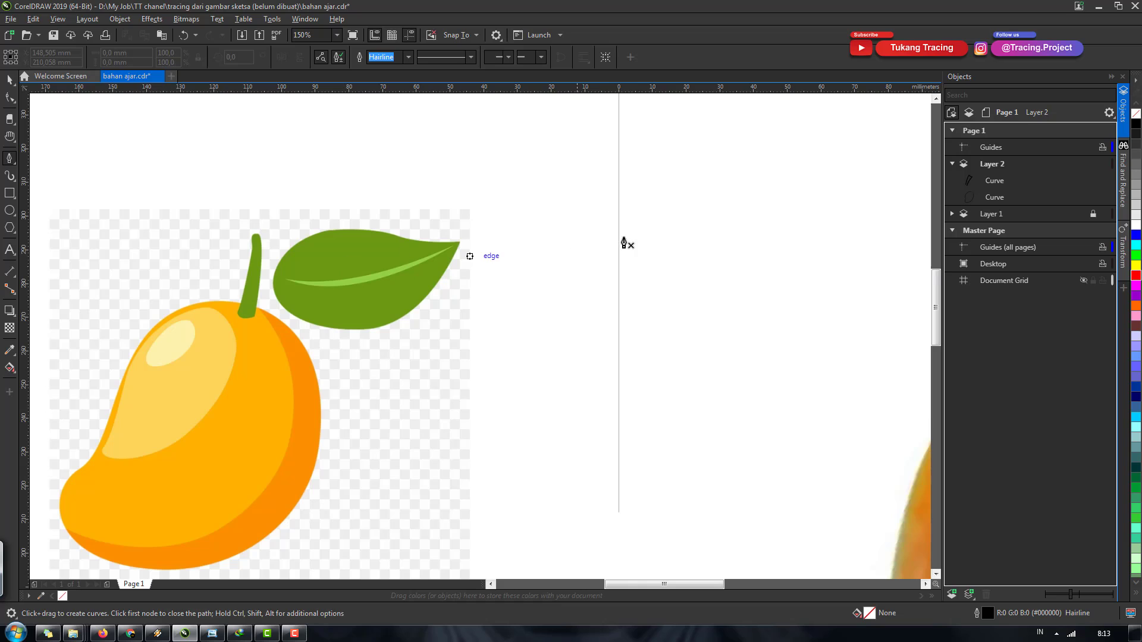
{"action": "scroll", "coordinate": [367, 246], "scroll_direction": "up", "scroll_amount": 1}
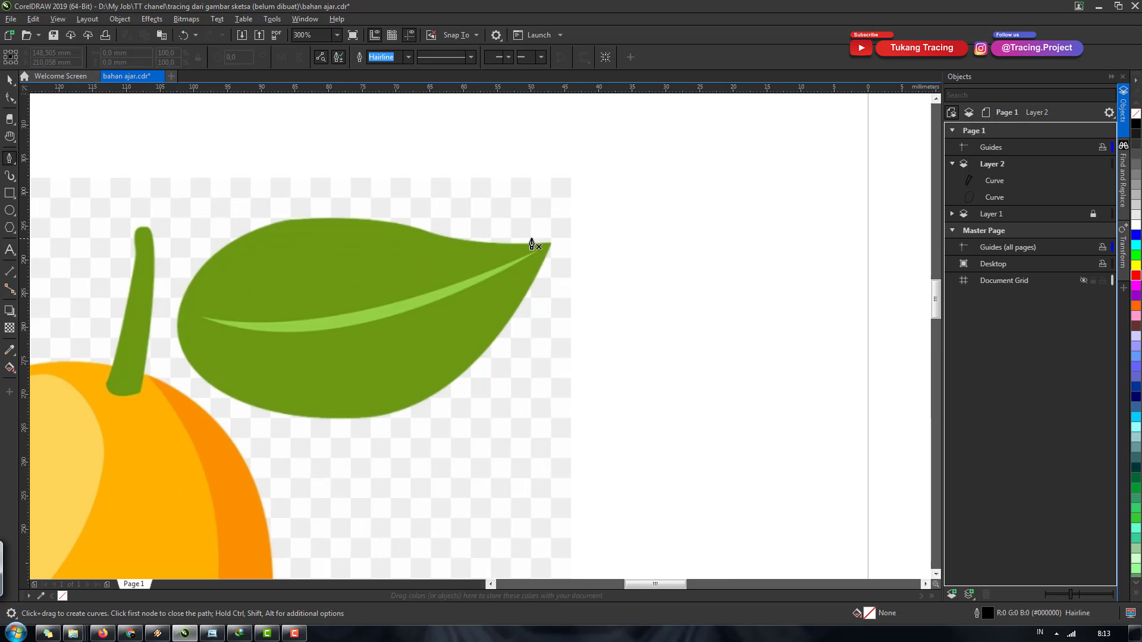
{"action": "left_click", "coordinate": [554, 244]}
{"action": "left_click_drag", "start_coordinate": [430, 241], "coordinate": [360, 224]}
{"action": "left_click_drag", "start_coordinate": [183, 296], "coordinate": [165, 405]}
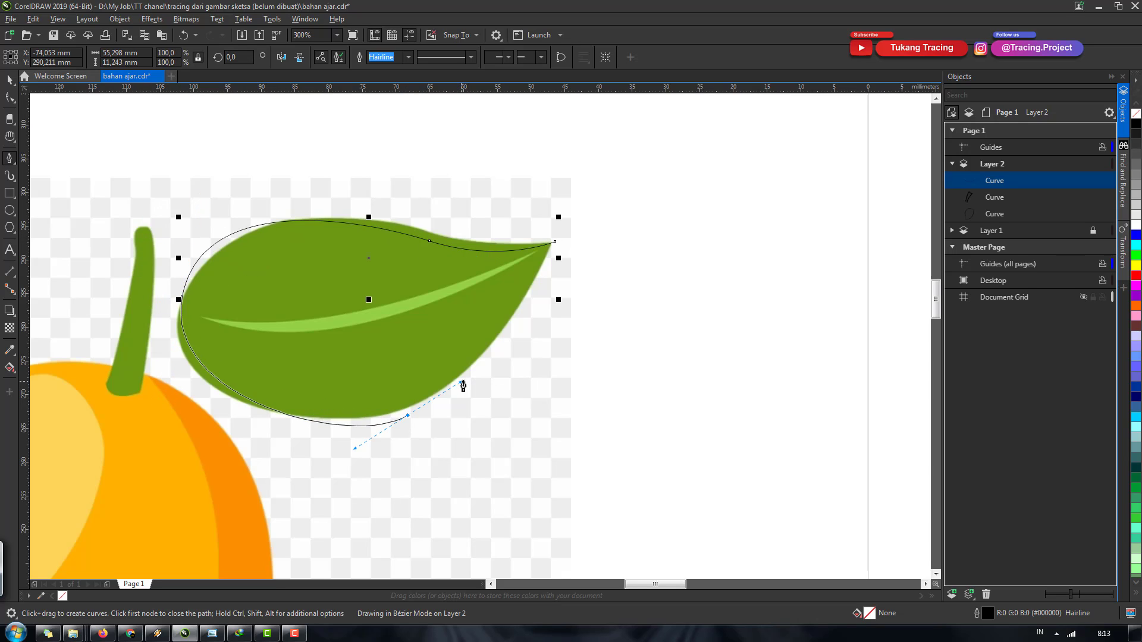
{"action": "left_click", "coordinate": [554, 242]}
{"action": "key", "text": "space"}
{"action": "key", "text": "F4"}
{"action": "mouse_move", "coordinate": [333, 276]}
{"action": "left_mouse_down"}
{"action": "mouse_move", "coordinate": [851, 276]}
{"action": "mouse_move", "coordinate": [833, 288]}
{"action": "left_mouse_up"}
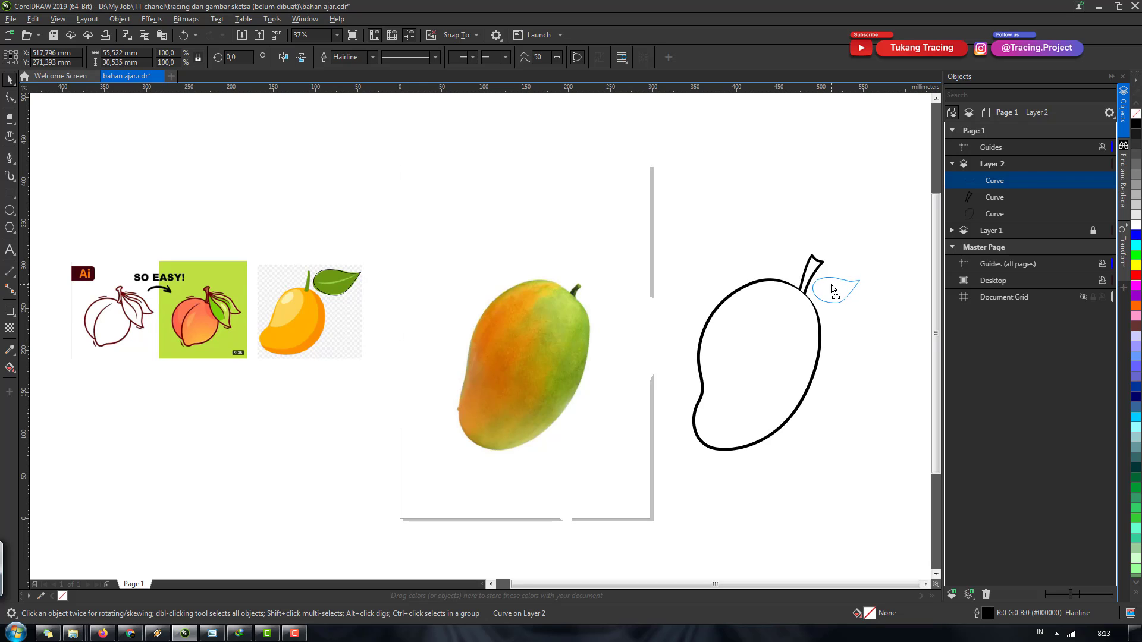
Step: Set the leaf's outline width to 8 pt on the property bar
{"action": "scroll", "coordinate": [778, 326], "scroll_direction": "down", "scroll_amount": 2}
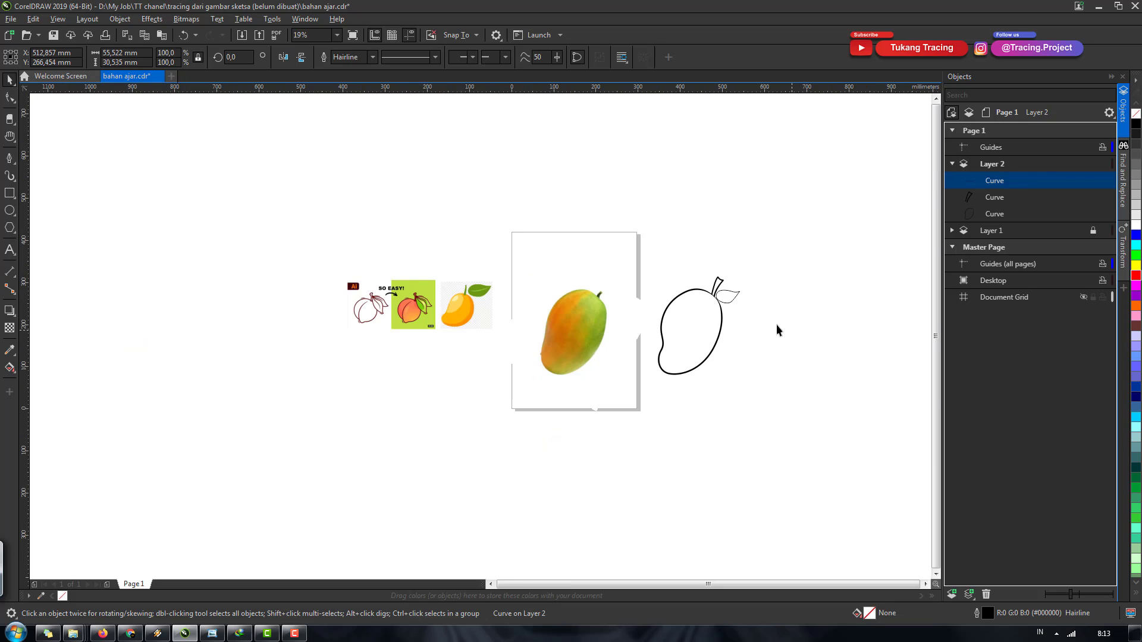
{"action": "key", "text": "Escape"}
{"action": "scroll", "coordinate": [744, 300], "scroll_direction": "up", "scroll_amount": 3}
{"action": "scroll", "coordinate": [751, 298], "scroll_direction": "up", "scroll_amount": 3}
{"action": "left_click", "coordinate": [752, 305]}
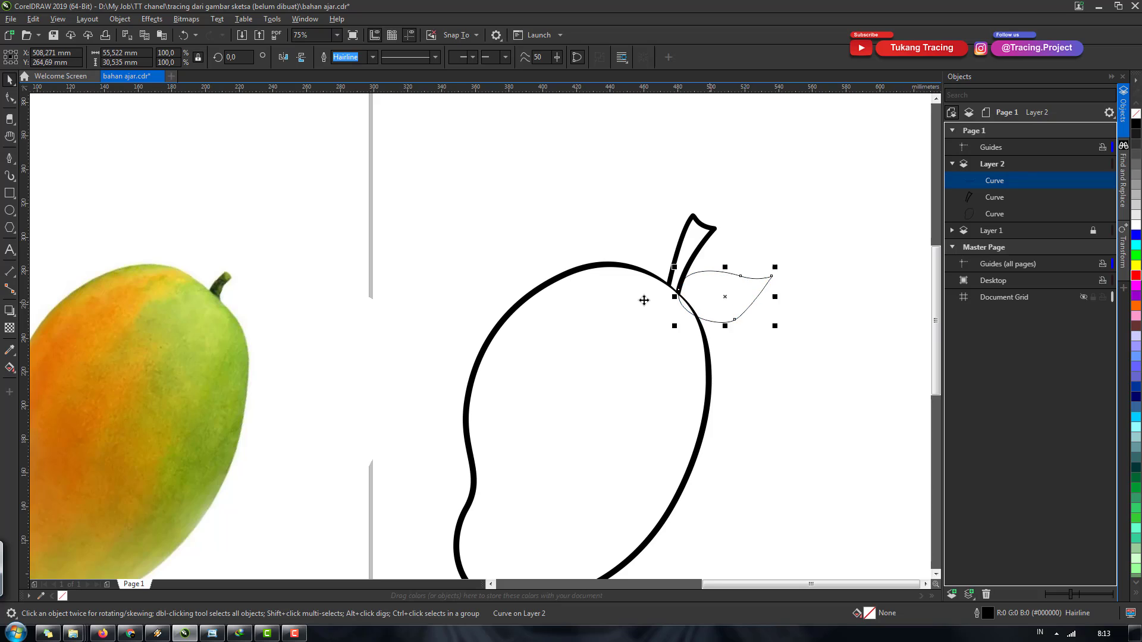
{"action": "scroll", "coordinate": [707, 340], "scroll_direction": "down", "scroll_amount": 3}
{"action": "key", "text": "Escape"}
{"action": "scroll", "coordinate": [416, 331], "scroll_direction": "up", "scroll_amount": 2}
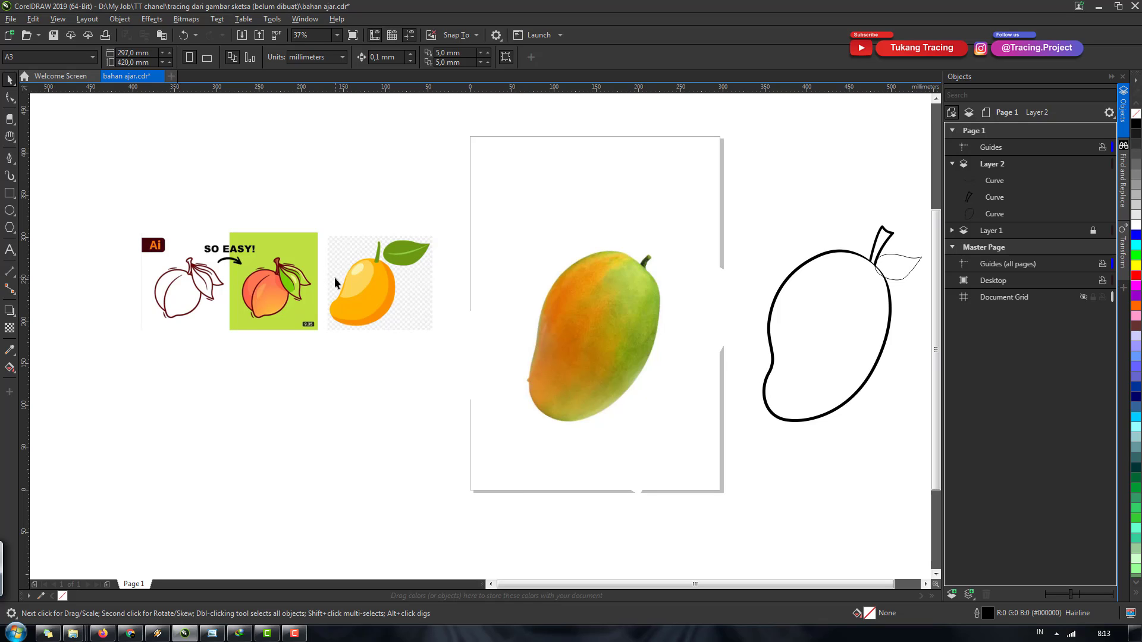
{"action": "scroll", "coordinate": [631, 279], "scroll_direction": "down", "scroll_amount": 1}
{"action": "scroll", "coordinate": [613, 274], "scroll_direction": "up", "scroll_amount": 2}
{"action": "scroll", "coordinate": [612, 274], "scroll_direction": "up", "scroll_amount": 3}
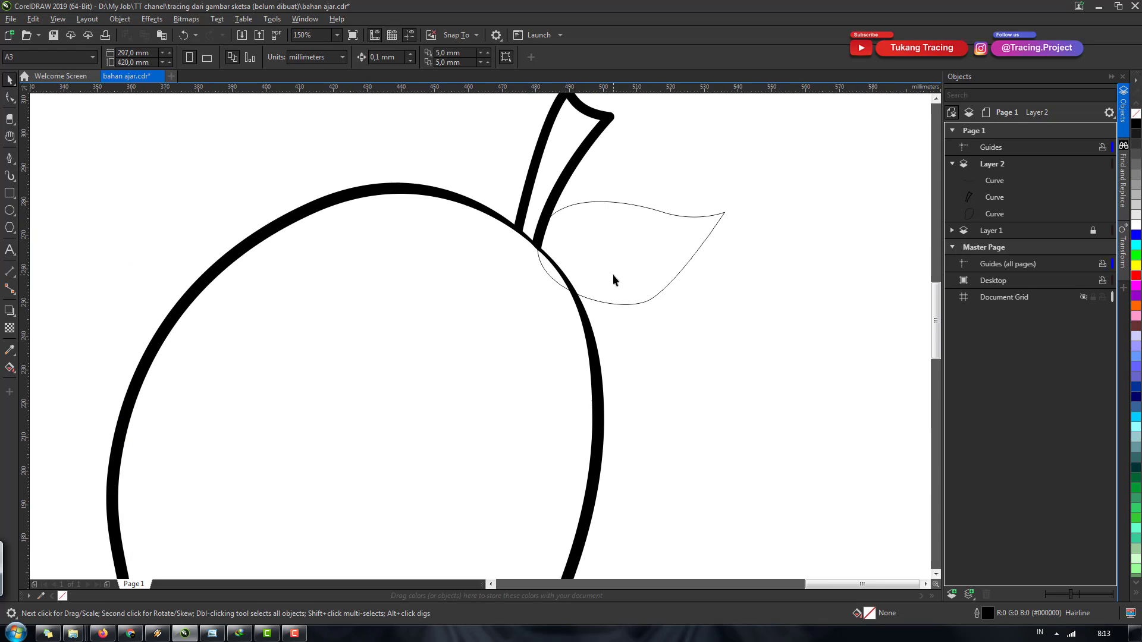
{"action": "left_click", "coordinate": [591, 223]}
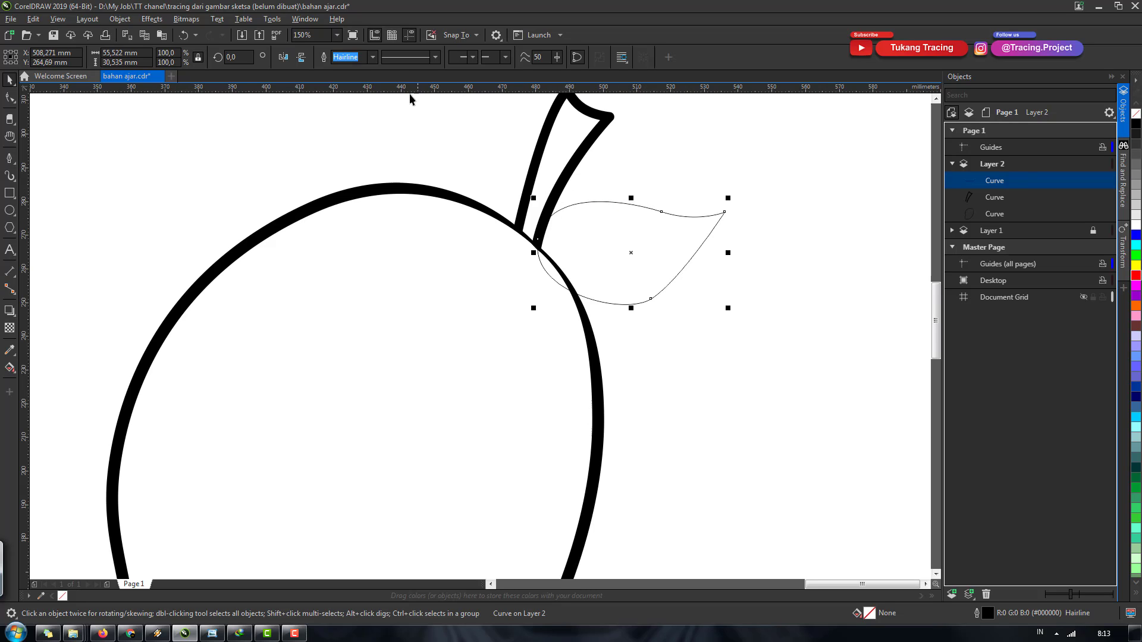
{"action": "left_click", "coordinate": [373, 56]}
{"action": "left_click", "coordinate": [373, 56]}
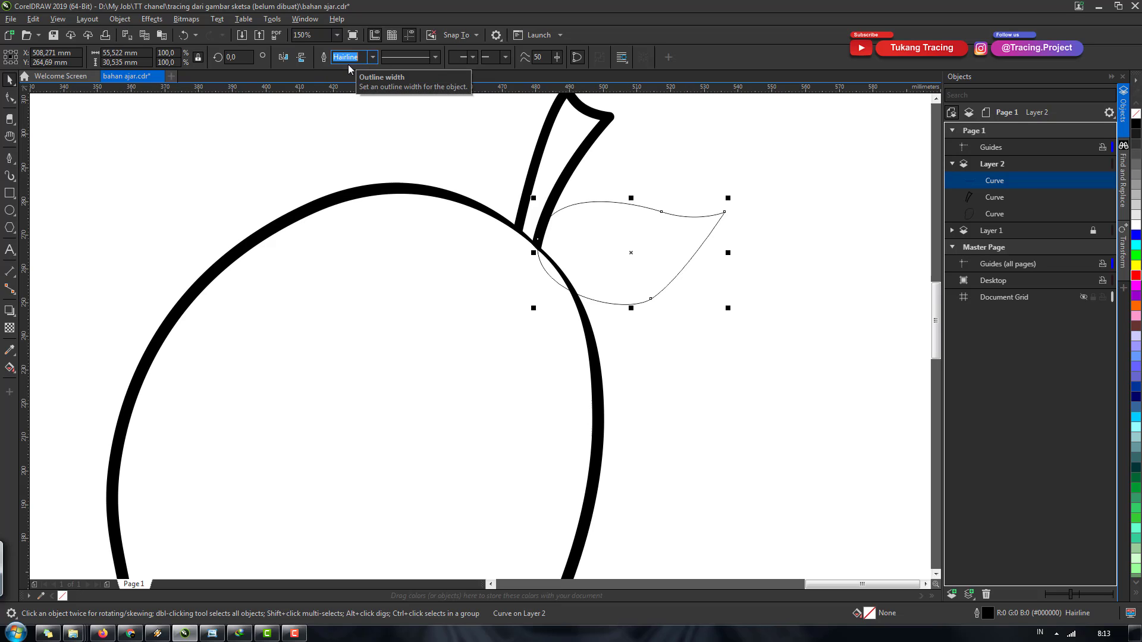
{"action": "type", "text": "8"}
{"action": "key", "text": "Return"}
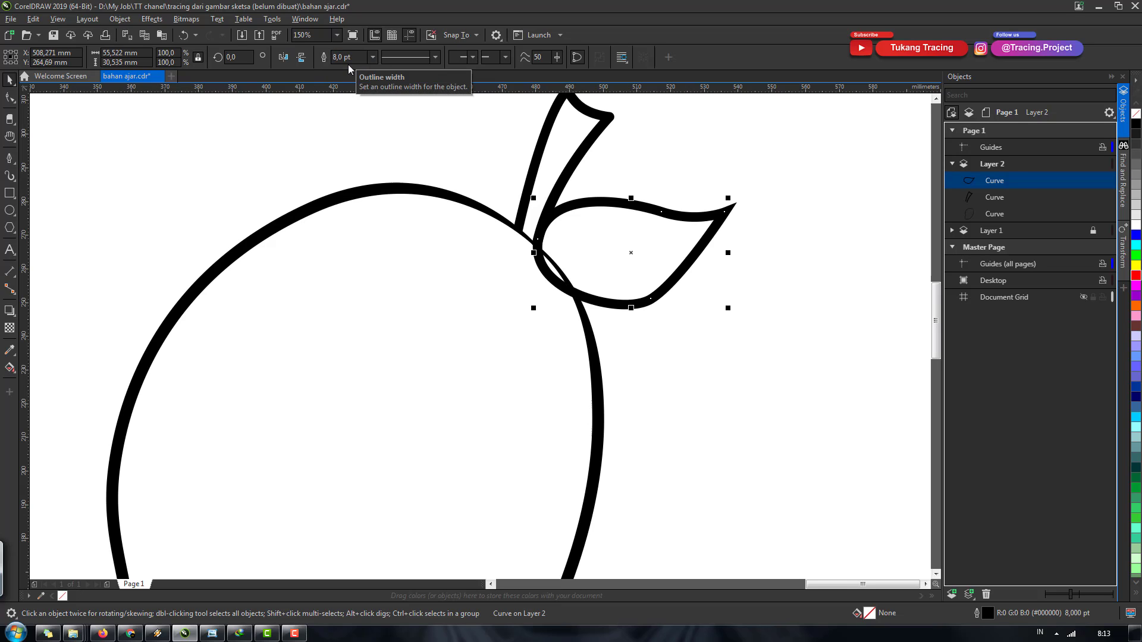
Step: Confirm the leaf's 8 pt black outline in the Outline Pen dialog
{"action": "double_click", "coordinate": [988, 613]}
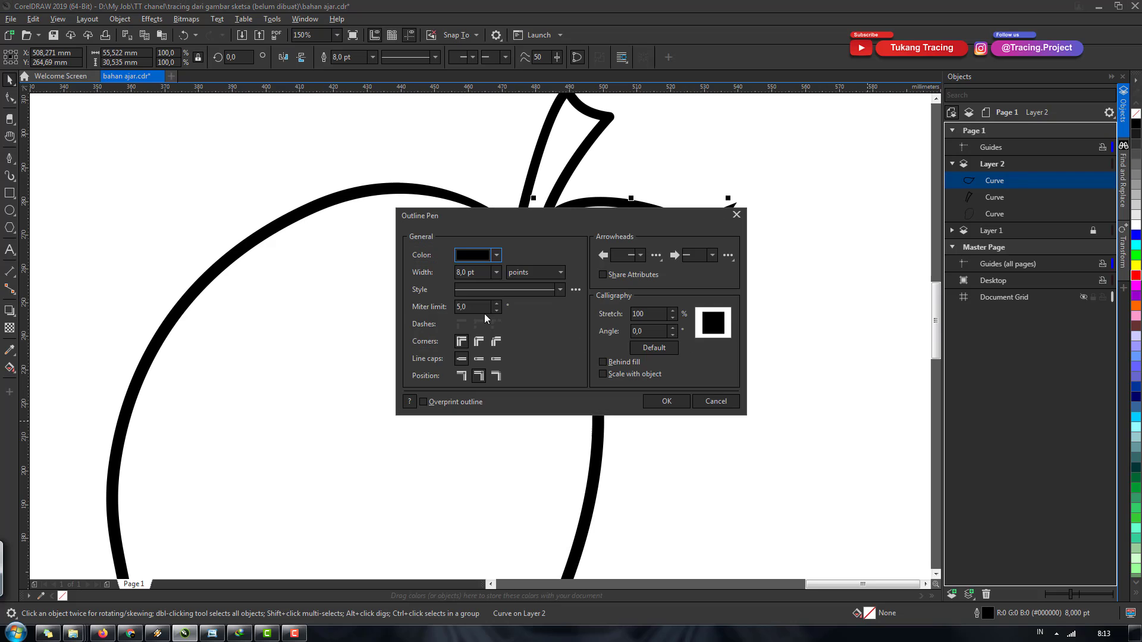
{"action": "left_click", "coordinate": [666, 402]}
{"action": "scroll", "coordinate": [640, 275], "scroll_direction": "down", "scroll_amount": 3}
{"action": "scroll", "coordinate": [640, 275], "scroll_direction": "up", "scroll_amount": 3}
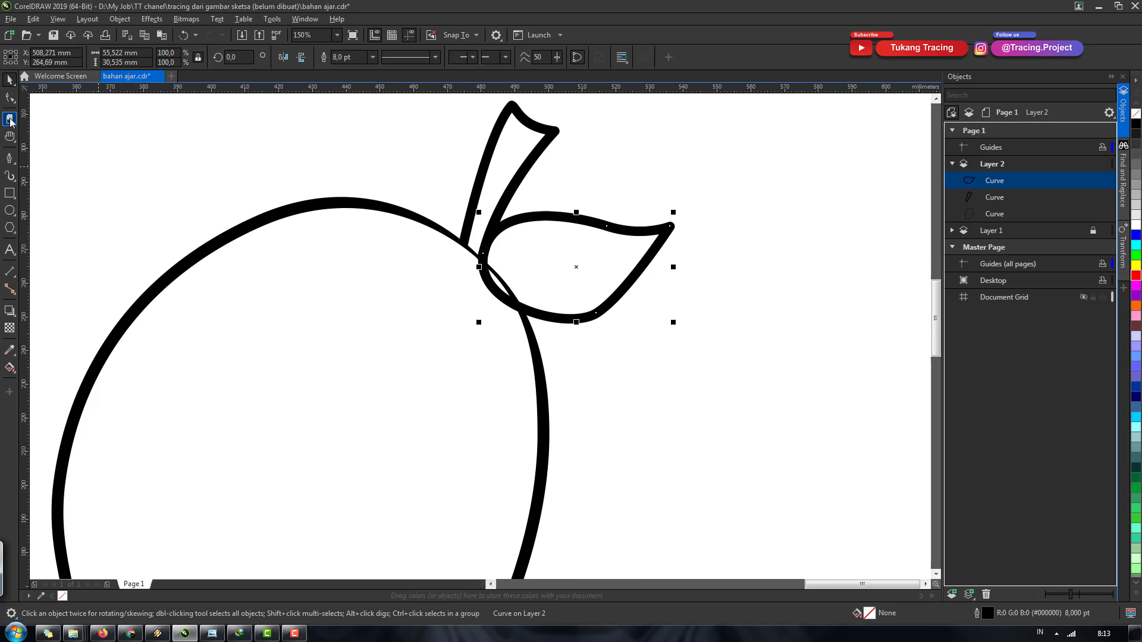
Step: Pull the leaf tip outward and bend its top and lower edges into smooth curves
{"action": "left_click", "coordinate": [9, 99]}
{"action": "scroll", "coordinate": [674, 228], "scroll_direction": "up", "scroll_amount": 2}
{"action": "left_click_drag", "start_coordinate": [662, 222], "coordinate": [781, 204]}
{"action": "left_click_drag", "start_coordinate": [510, 393], "coordinate": [554, 376]}
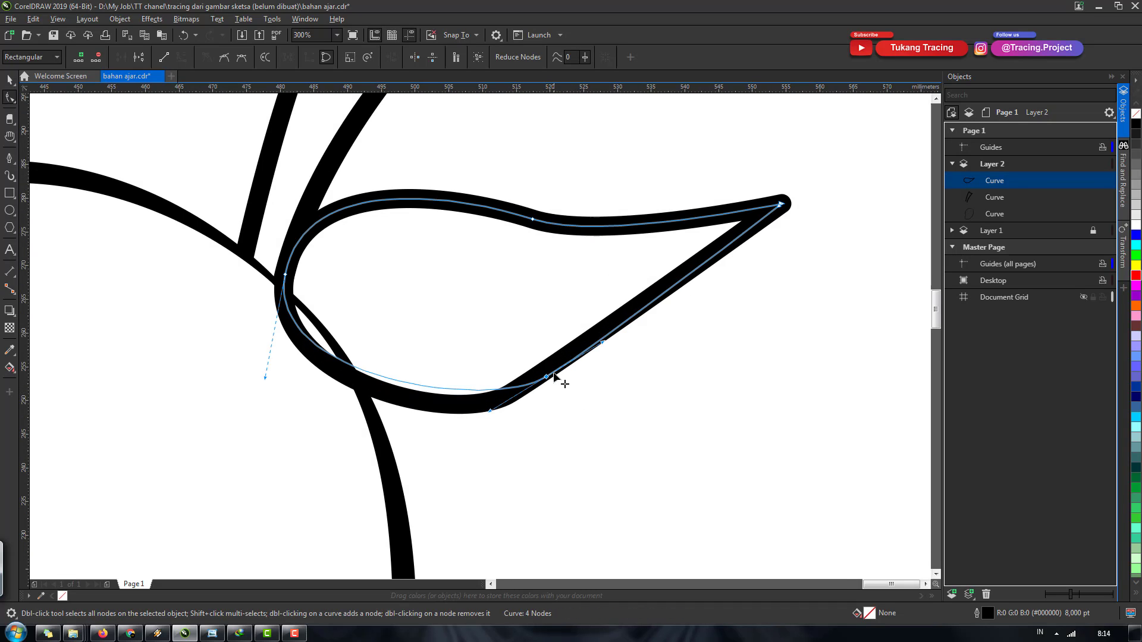
{"action": "left_click_drag", "start_coordinate": [533, 219], "coordinate": [507, 231]}
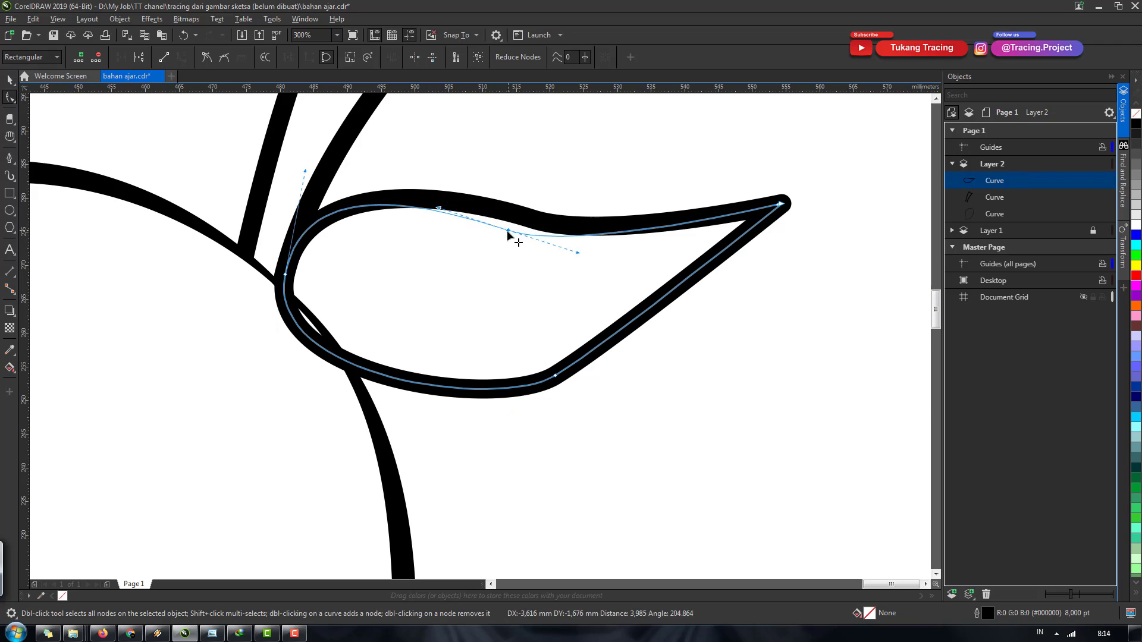
{"action": "left_click", "coordinate": [586, 250]}
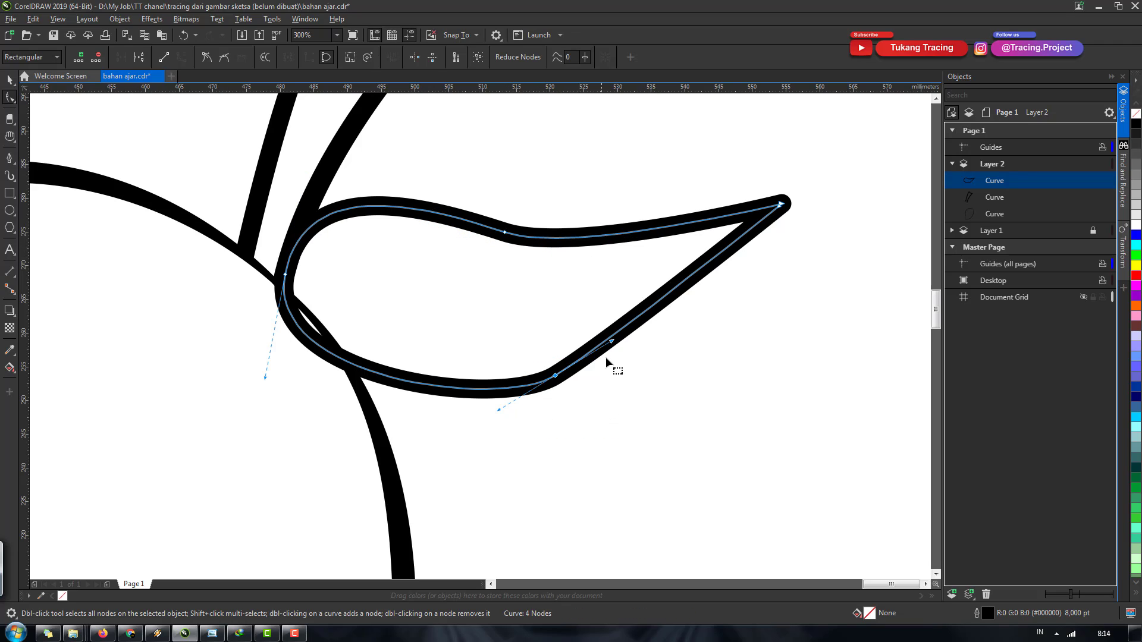
{"action": "left_click_drag", "start_coordinate": [612, 344], "coordinate": [632, 364]}
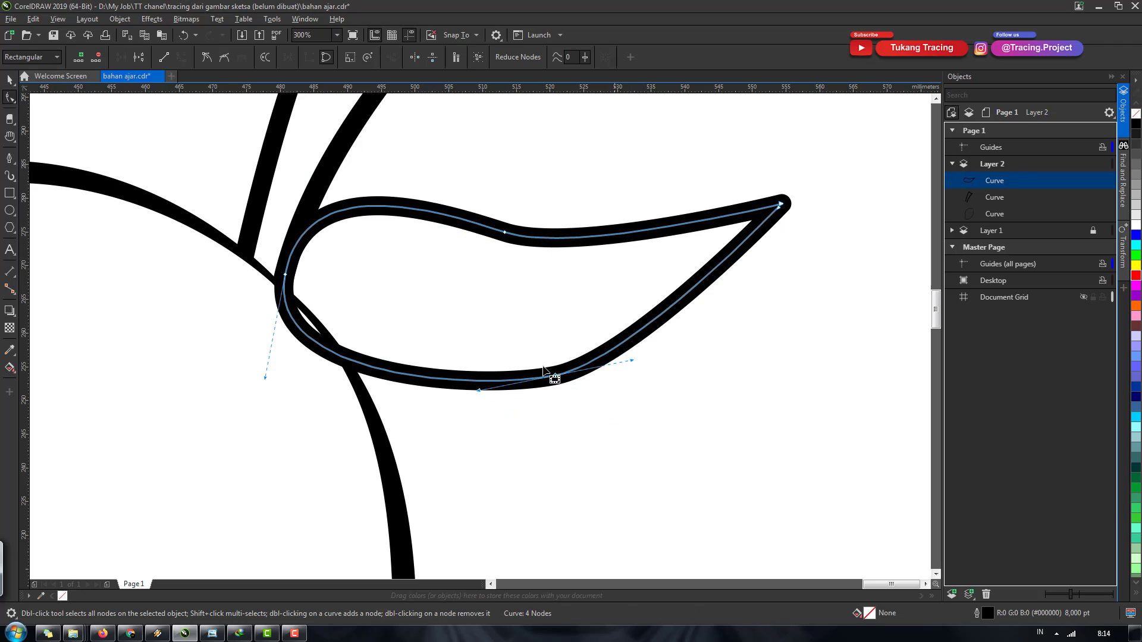
{"action": "left_click_drag", "start_coordinate": [543, 368], "coordinate": [577, 390]}
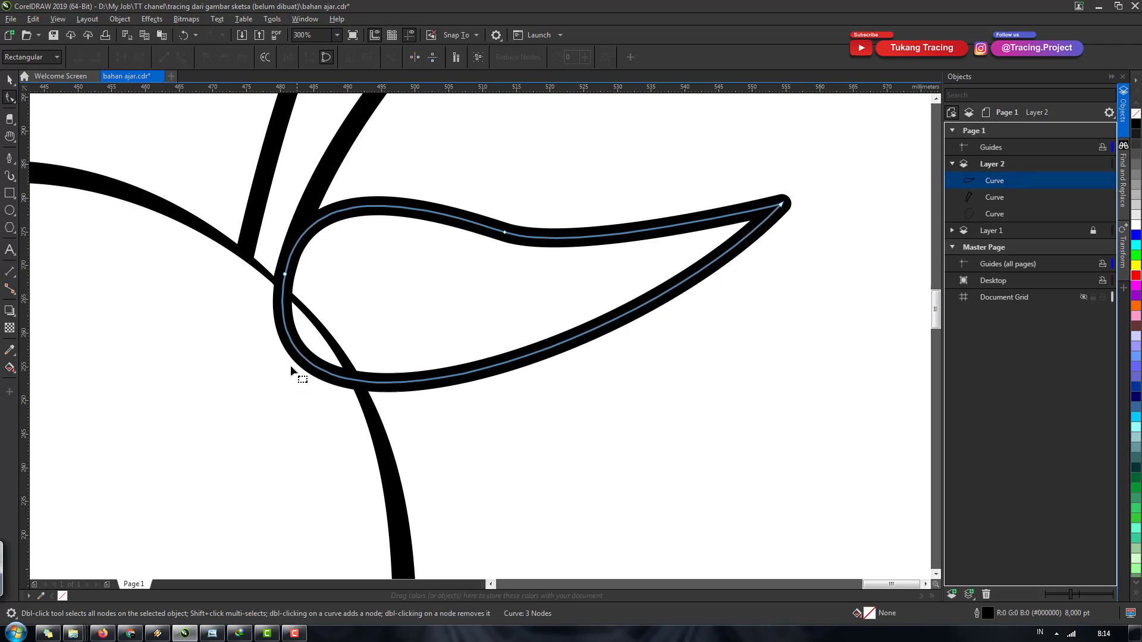
Step: Deepen the leaf's lower-edge curve and lower the dip in its top edge
{"action": "left_click", "coordinate": [285, 274]}
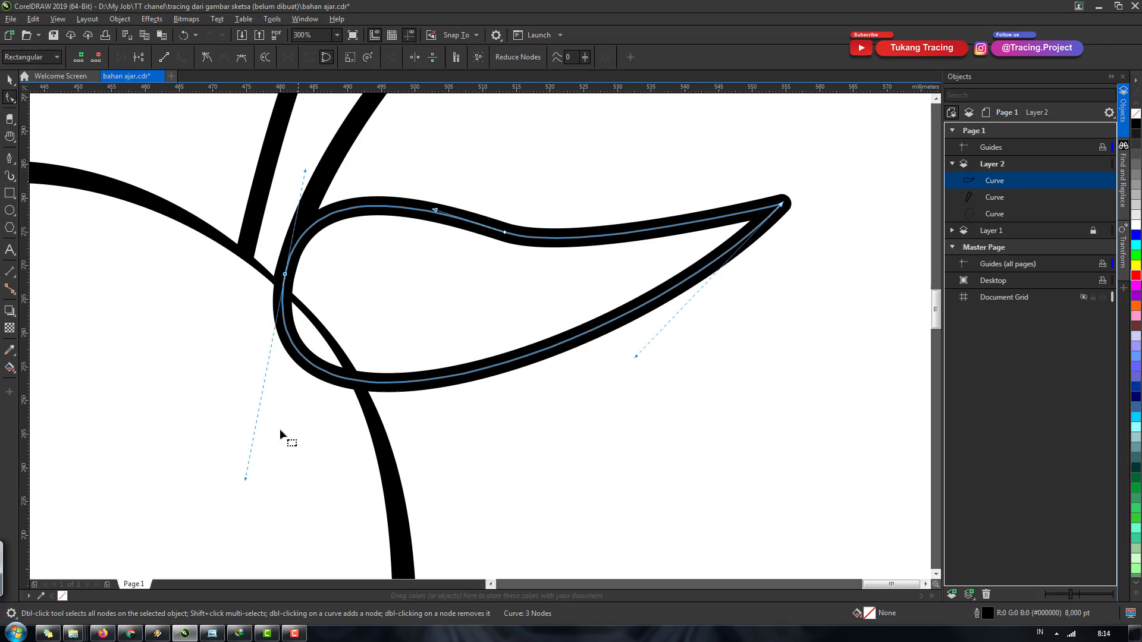
{"action": "left_click", "coordinate": [244, 475]}
{"action": "left_click", "coordinate": [779, 206]}
{"action": "left_click_drag", "start_coordinate": [637, 355], "coordinate": [728, 416]}
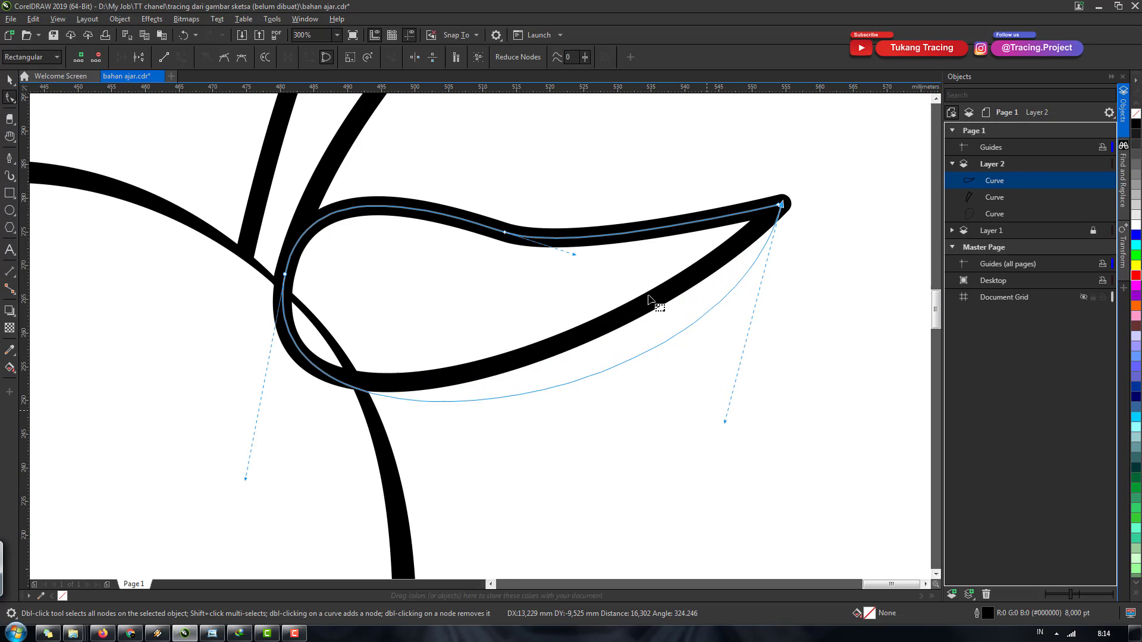
{"action": "scroll", "coordinate": [605, 294], "scroll_direction": "down", "scroll_amount": 3}
{"action": "scroll", "coordinate": [606, 293], "scroll_direction": "down", "scroll_amount": 2}
{"action": "scroll", "coordinate": [612, 287], "scroll_direction": "up", "scroll_amount": 4}
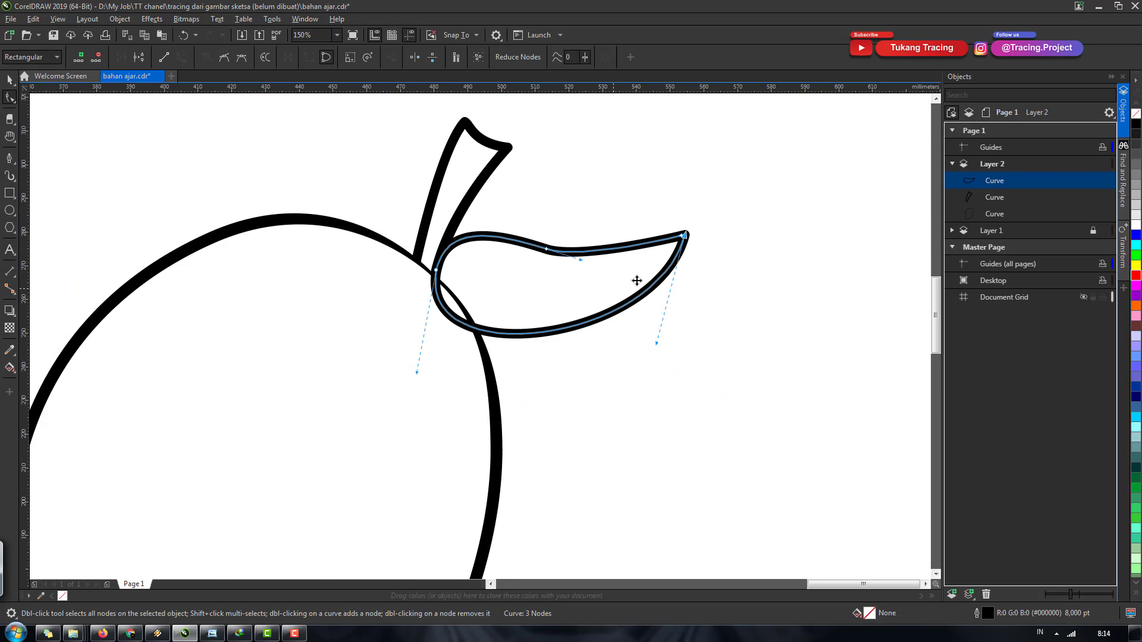
{"action": "key", "text": "space"}
{"action": "double_click", "coordinate": [556, 249]}
{"action": "left_click_drag", "start_coordinate": [556, 251], "coordinate": [546, 263]}
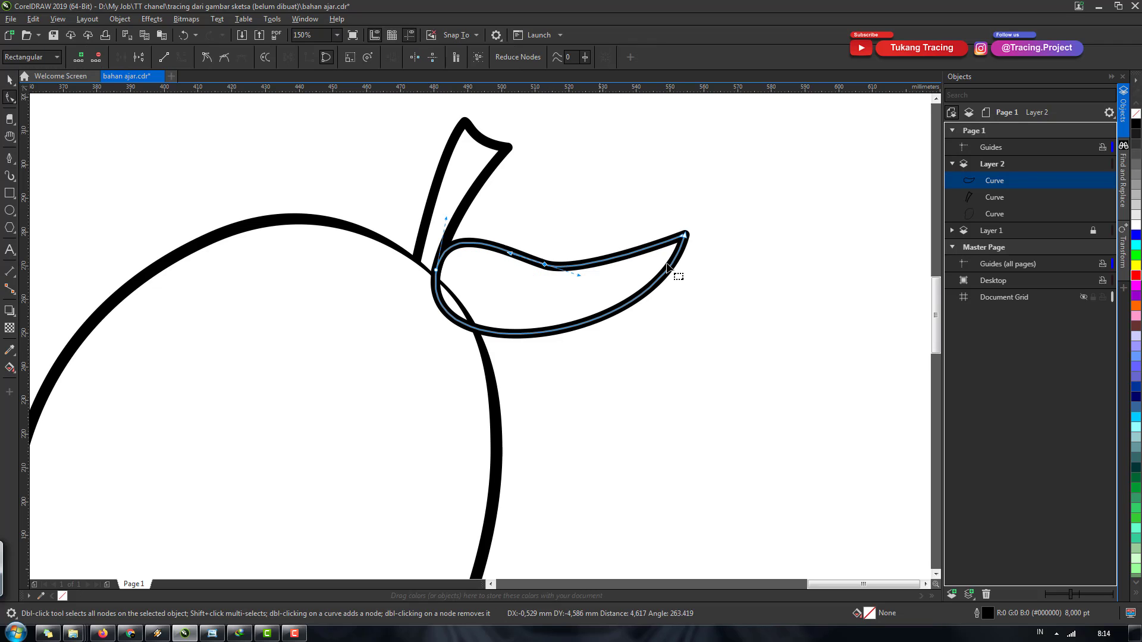
Step: Narrow the leaf to about 86% width, refine its tip and dip, and tuck it against the stem
{"action": "key", "text": "space"}
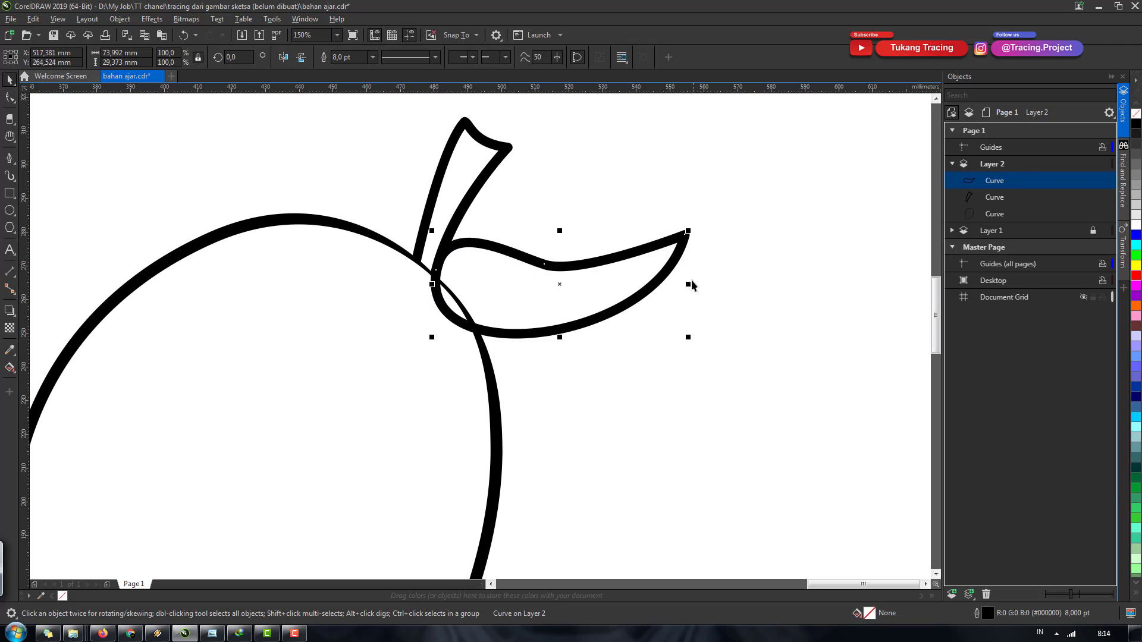
{"action": "left_click_drag", "start_coordinate": [690, 284], "coordinate": [596, 263]}
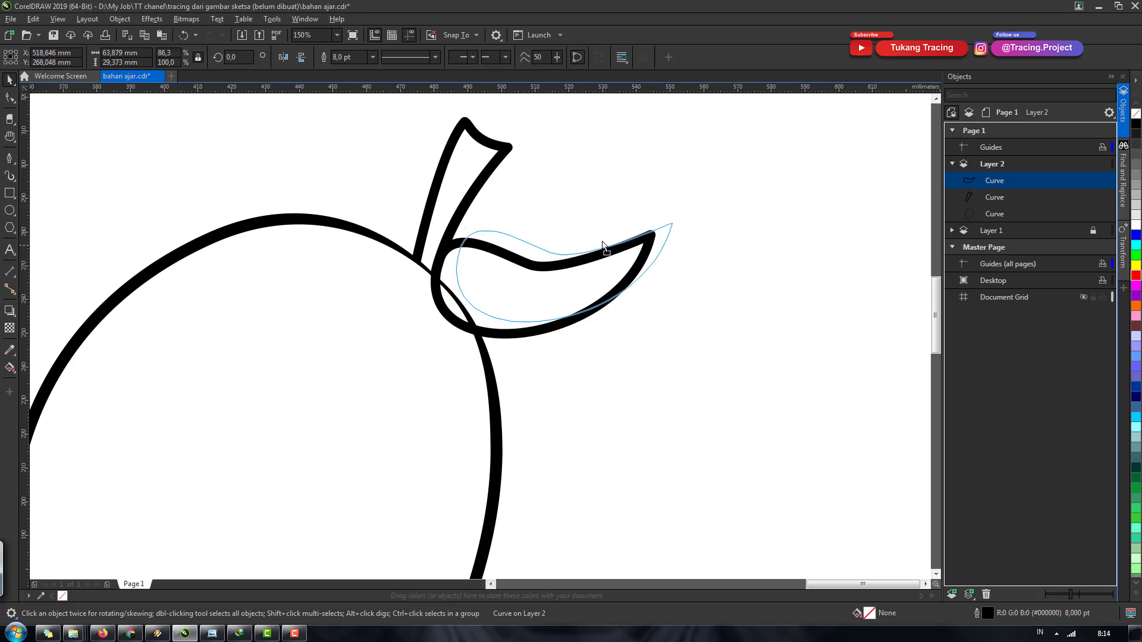
{"action": "key", "text": "space"}
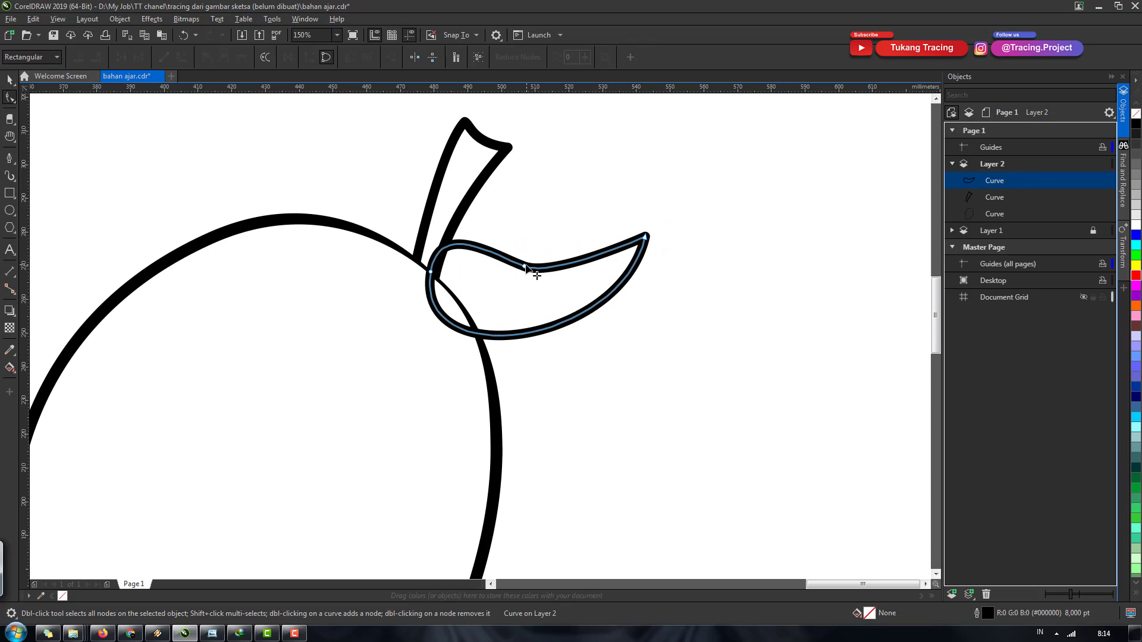
{"action": "left_click_drag", "start_coordinate": [525, 266], "coordinate": [540, 256]}
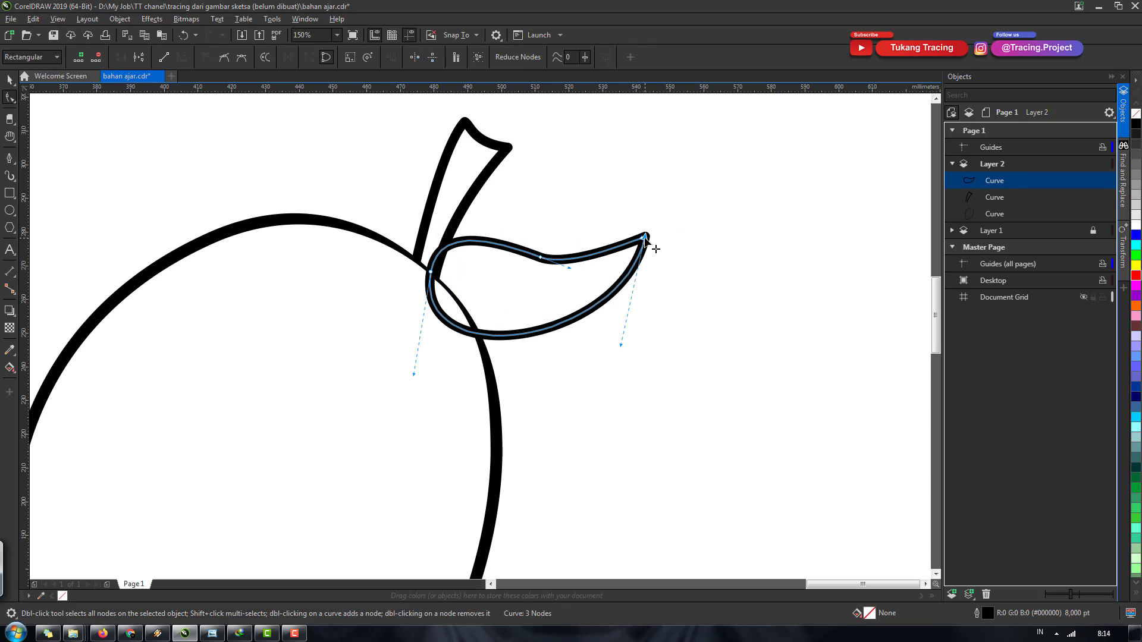
{"action": "left_click_drag", "start_coordinate": [645, 239], "coordinate": [662, 237]}
{"action": "key", "text": "space"}
{"action": "left_click_drag", "start_coordinate": [585, 266], "coordinate": [591, 267]}
{"action": "scroll", "coordinate": [591, 265], "scroll_direction": "down", "scroll_amount": 3}
{"action": "scroll", "coordinate": [705, 309], "scroll_direction": "down", "scroll_amount": 2}
Step: Return to node editing on the leaf and deepen the bulge of its lower edge
{"action": "scroll", "coordinate": [666, 296], "scroll_direction": "down", "scroll_amount": 2}
{"action": "left_click", "coordinate": [666, 297]}
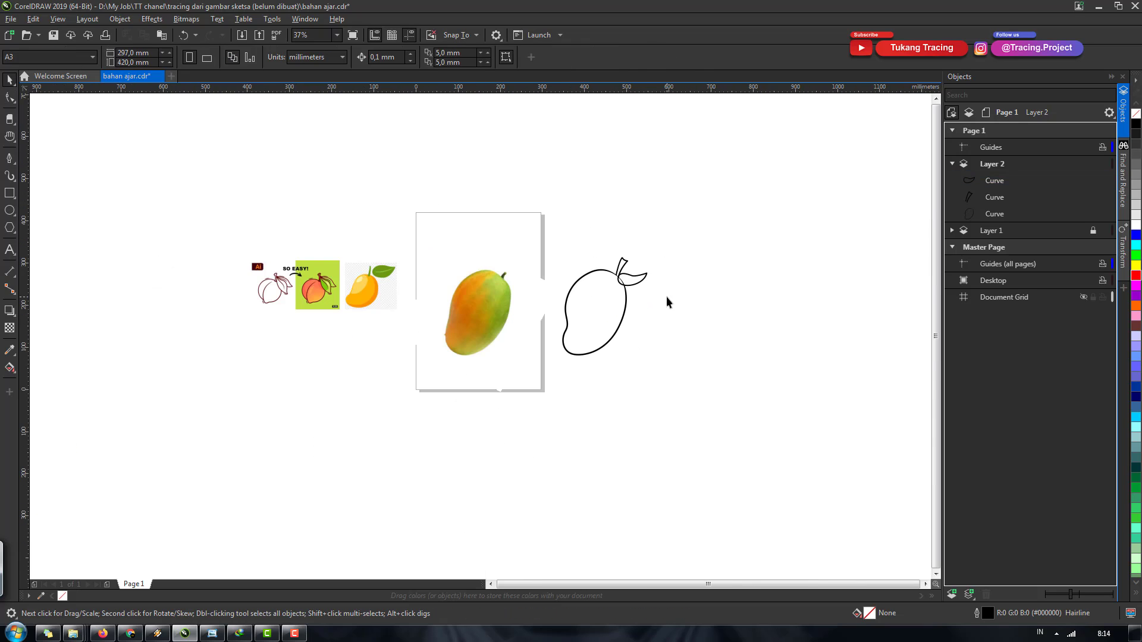
{"action": "scroll", "coordinate": [640, 289], "scroll_direction": "up", "scroll_amount": 5}
{"action": "scroll", "coordinate": [629, 285], "scroll_direction": "up", "scroll_amount": 2}
{"action": "double_click", "coordinate": [523, 241]}
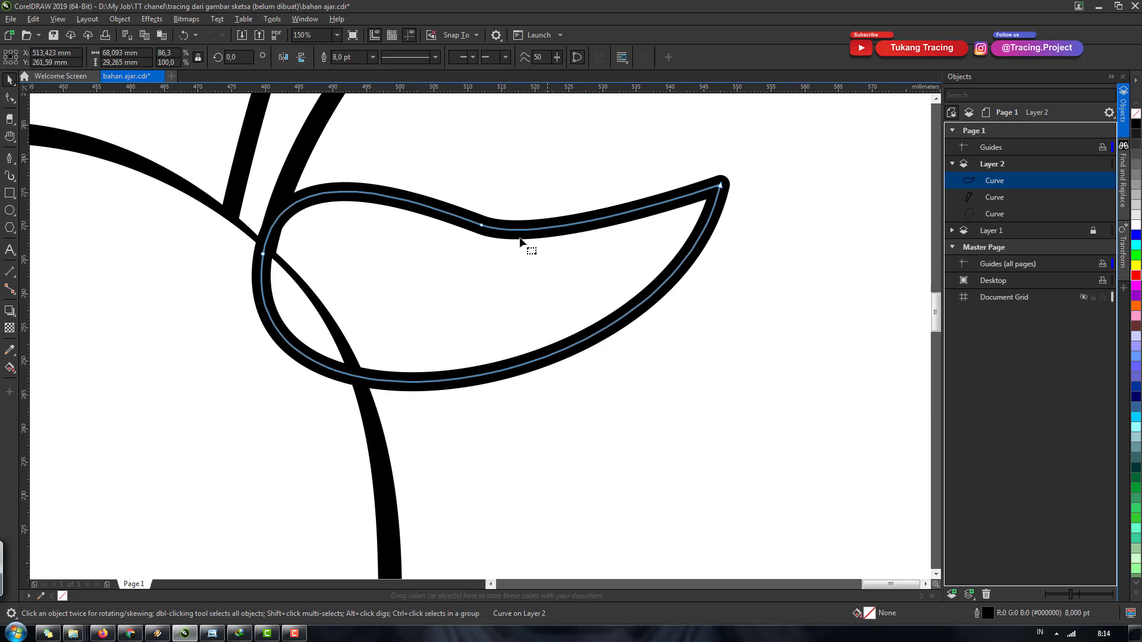
{"action": "left_click", "coordinate": [720, 186]}
{"action": "left_click_drag", "start_coordinate": [671, 403], "coordinate": [693, 521]}
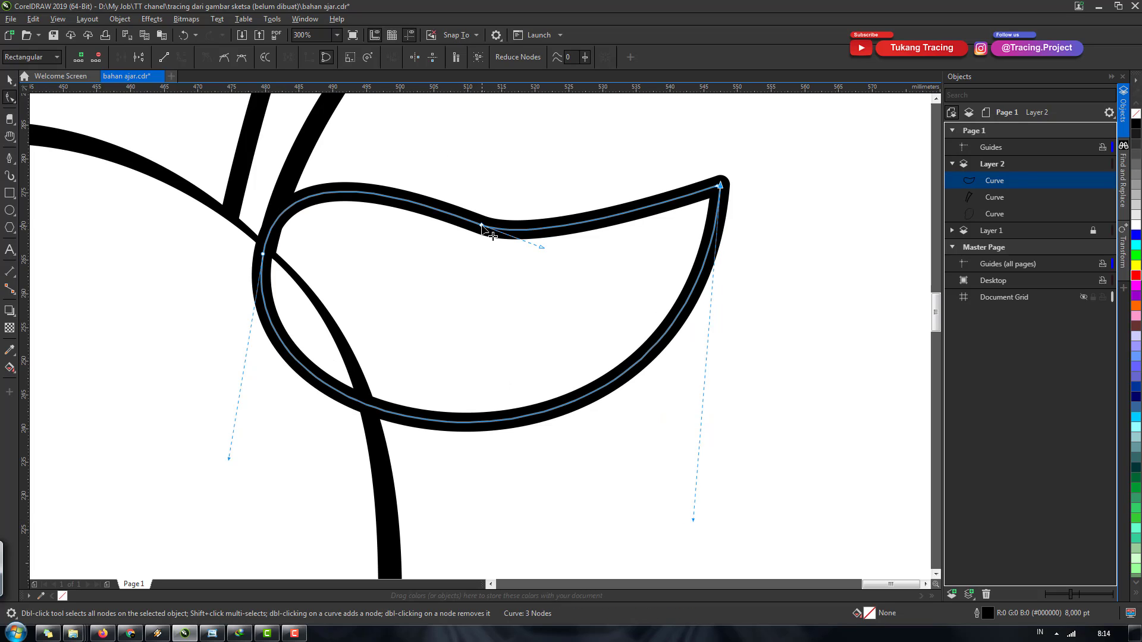
Step: Adjust the leaf's upper-edge node and delete the middle upper node
{"action": "left_click_drag", "start_coordinate": [481, 226], "coordinate": [480, 213]}
{"action": "left_click_drag", "start_coordinate": [540, 234], "coordinate": [625, 245]}
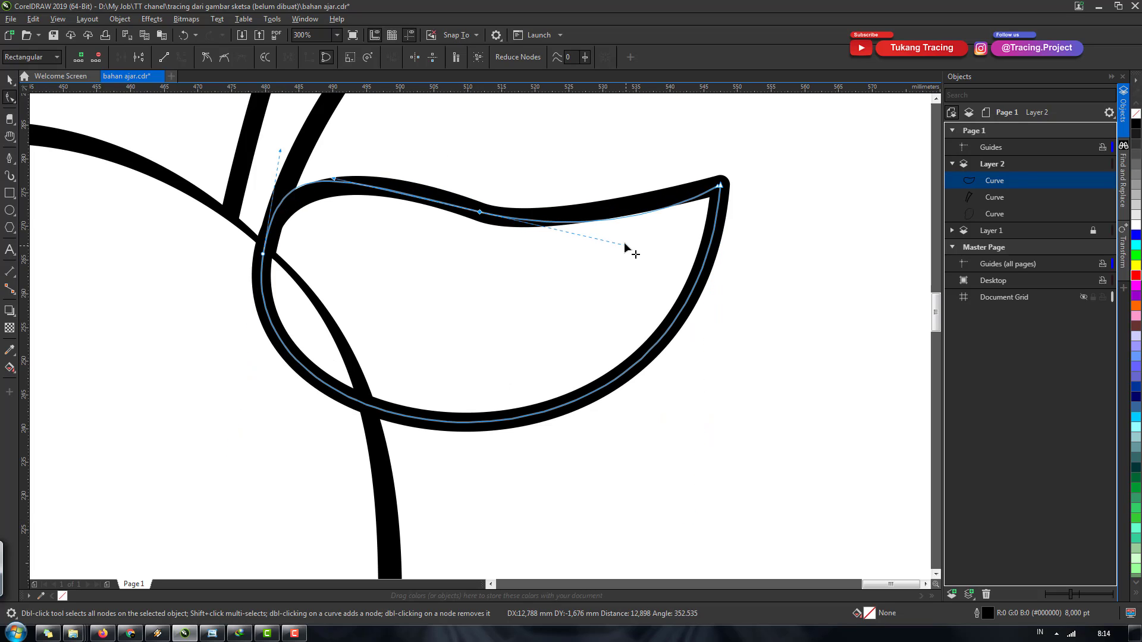
{"action": "key", "text": "ctrl+z"}
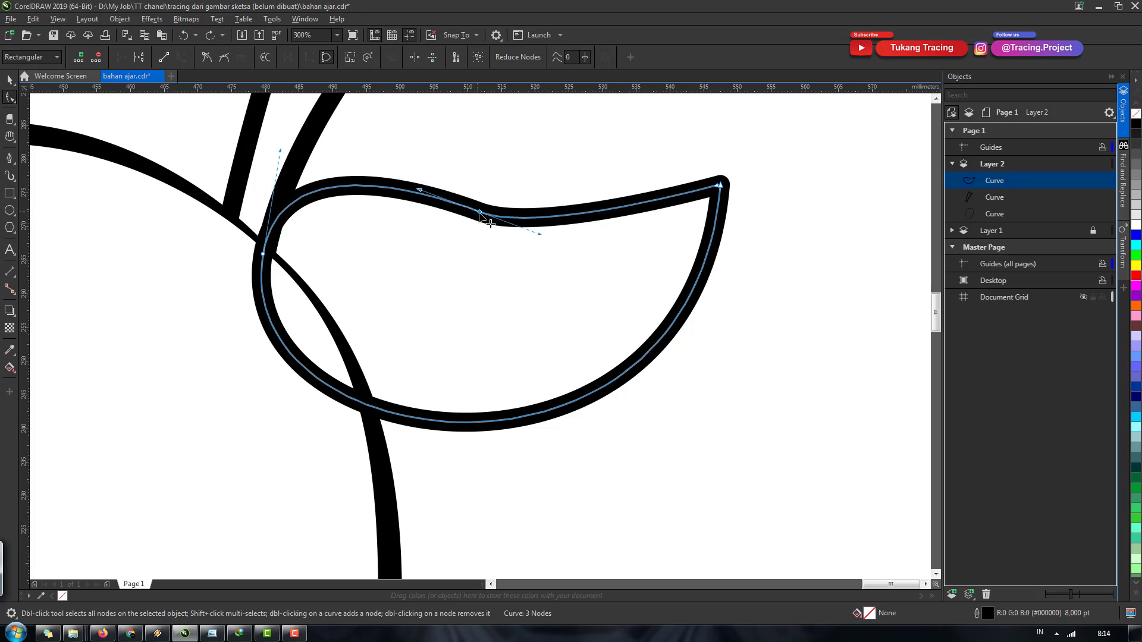
{"action": "mouse_move", "coordinate": [480, 213]}
{"action": "left_mouse_down"}
{"action": "mouse_move", "coordinate": [484, 250]}
{"action": "mouse_move", "coordinate": [549, 268]}
{"action": "left_mouse_up"}
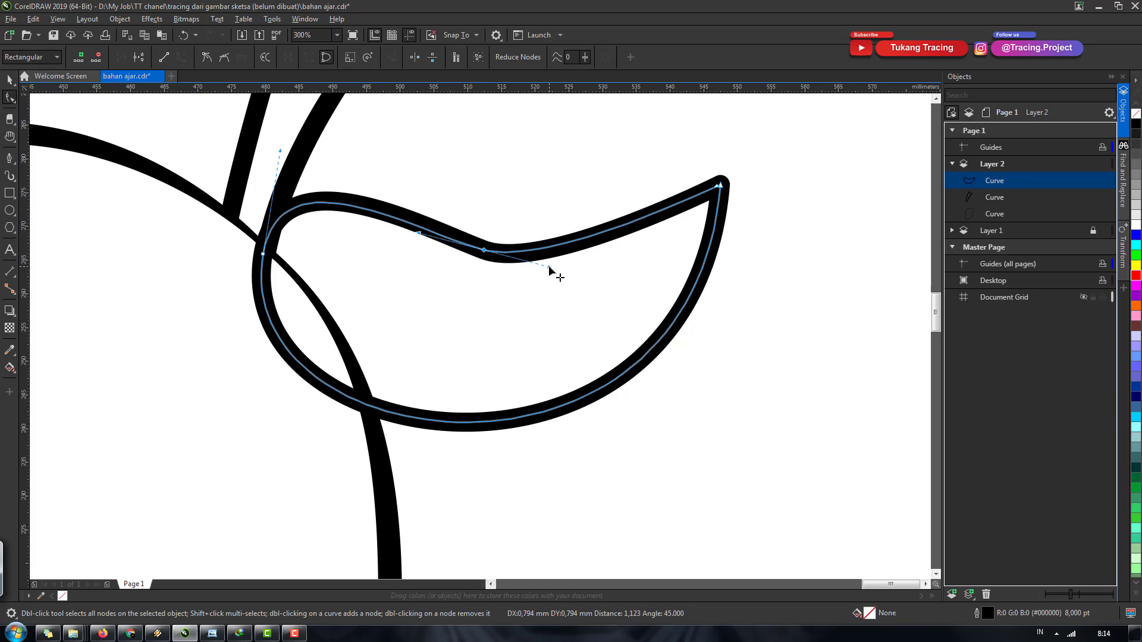
{"action": "mouse_move", "coordinate": [485, 251]}
{"action": "left_mouse_down"}
{"action": "mouse_move", "coordinate": [430, 227]}
{"action": "mouse_move", "coordinate": [522, 241]}
{"action": "left_mouse_up"}
{"action": "key", "text": "Delete"}
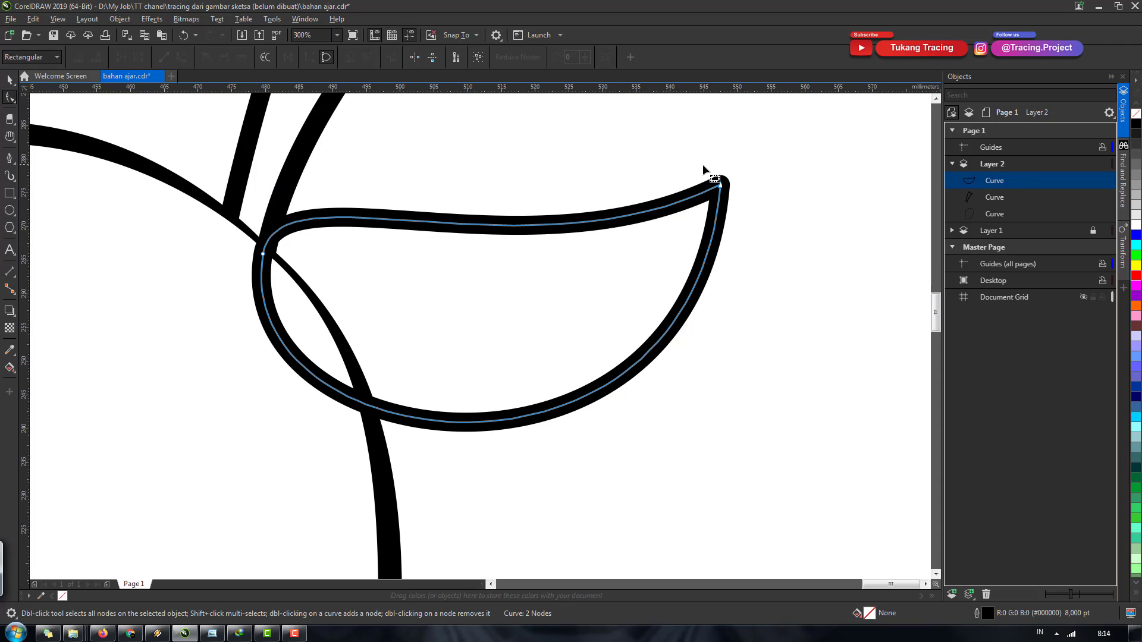
Step: Bend the upper edge from the top-right tip node into one smooth curve
{"action": "left_click_drag", "start_coordinate": [473, 161], "coordinate": [729, 211]}
{"action": "left_click_drag", "start_coordinate": [530, 280], "coordinate": [392, 329]}
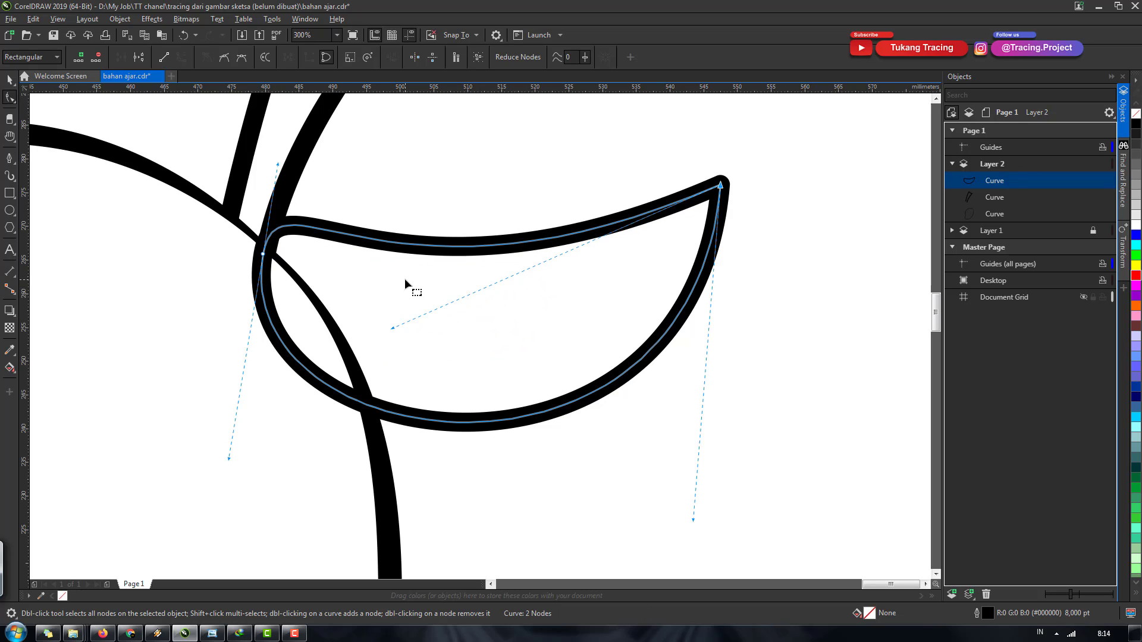
{"action": "key", "text": "space"}
{"action": "scroll", "coordinate": [490, 243], "scroll_direction": "down", "scroll_amount": 3}
{"action": "scroll", "coordinate": [491, 242], "scroll_direction": "down", "scroll_amount": 3}
{"action": "scroll", "coordinate": [456, 238], "scroll_direction": "up", "scroll_amount": 3}
Step: Scale the leaf down slightly and nudge it up and right against the stem
{"action": "scroll", "coordinate": [457, 238], "scroll_direction": "up", "scroll_amount": 2}
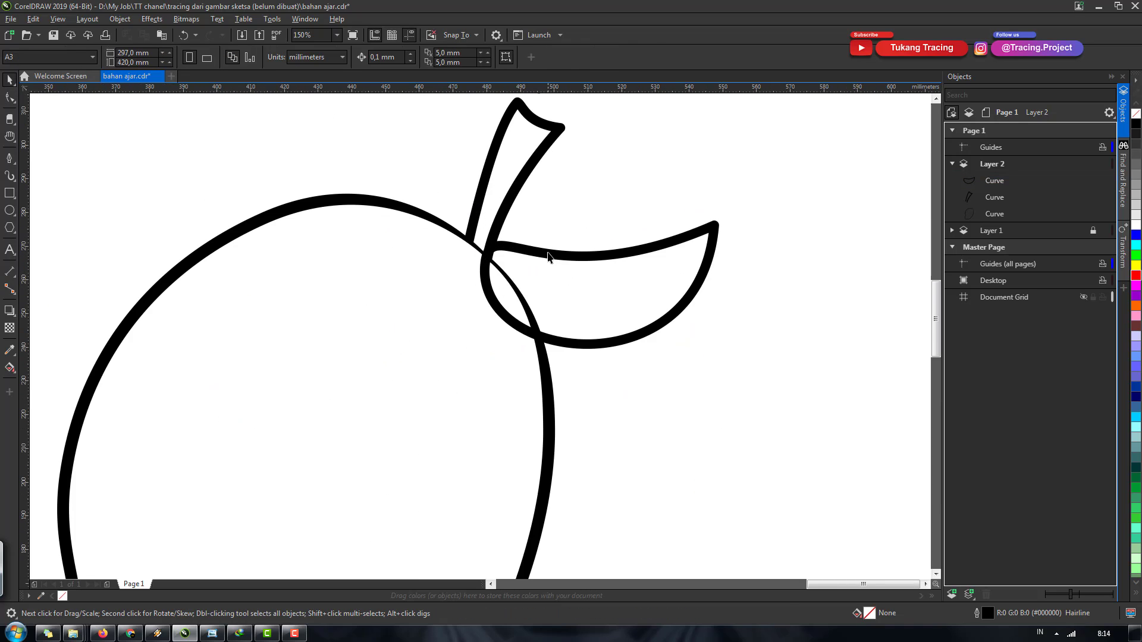
{"action": "scroll", "coordinate": [687, 370], "scroll_direction": "up", "scroll_amount": 1}
{"action": "left_click_drag", "start_coordinate": [717, 347], "coordinate": [666, 330]}
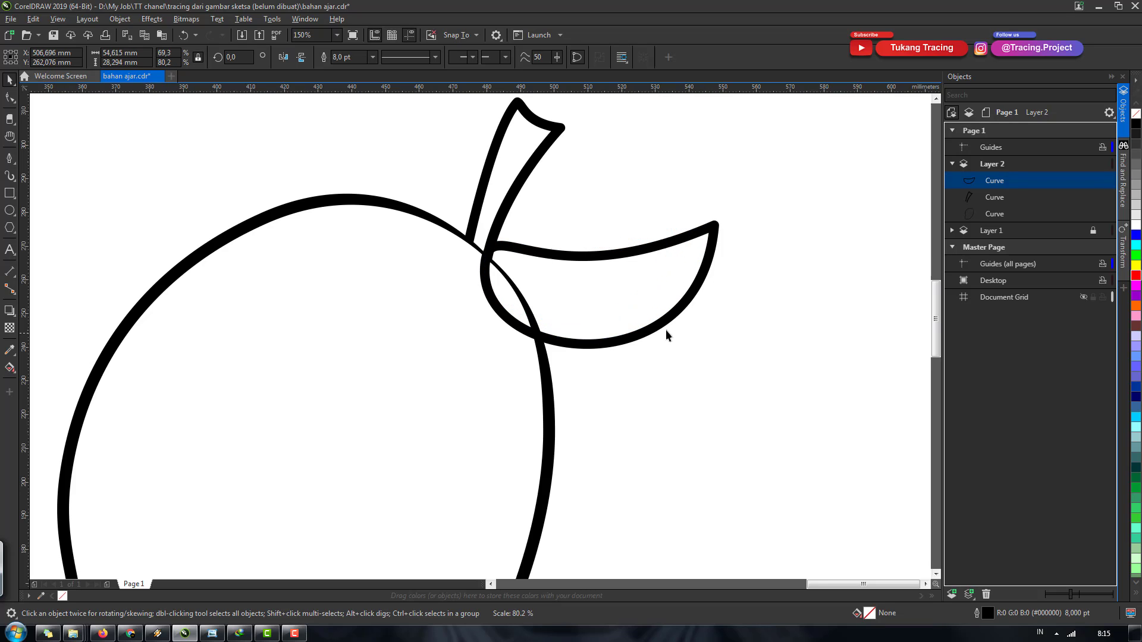
{"action": "left_click_drag", "start_coordinate": [589, 255], "coordinate": [584, 257]}
{"action": "scroll", "coordinate": [556, 262], "scroll_direction": "up", "scroll_amount": 3}
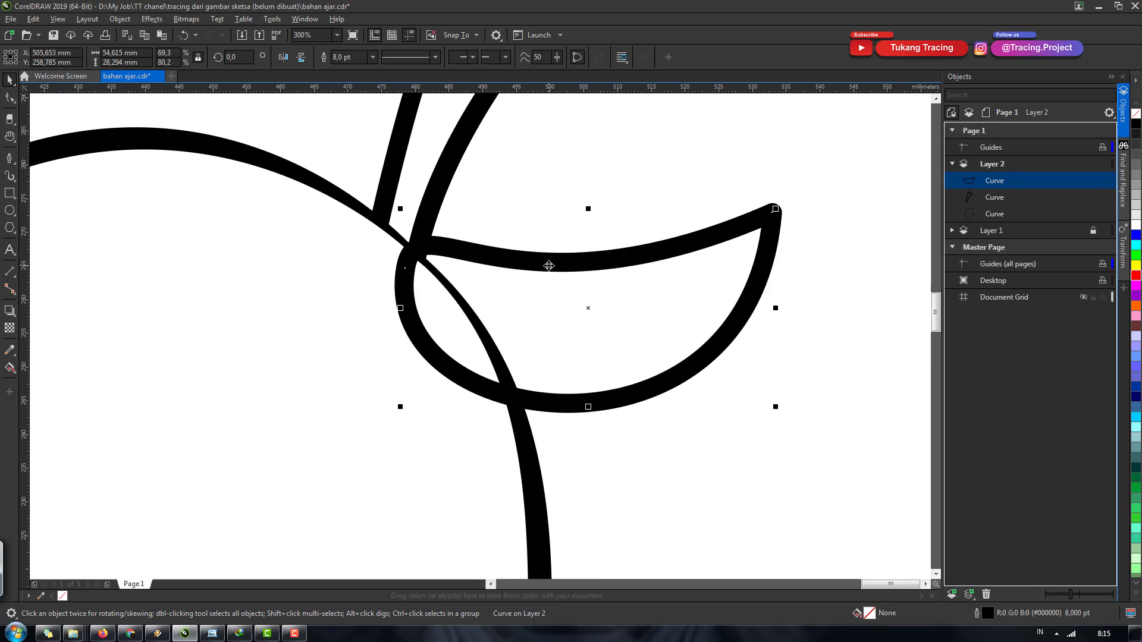
{"action": "left_click_drag", "start_coordinate": [451, 242], "coordinate": [454, 237]}
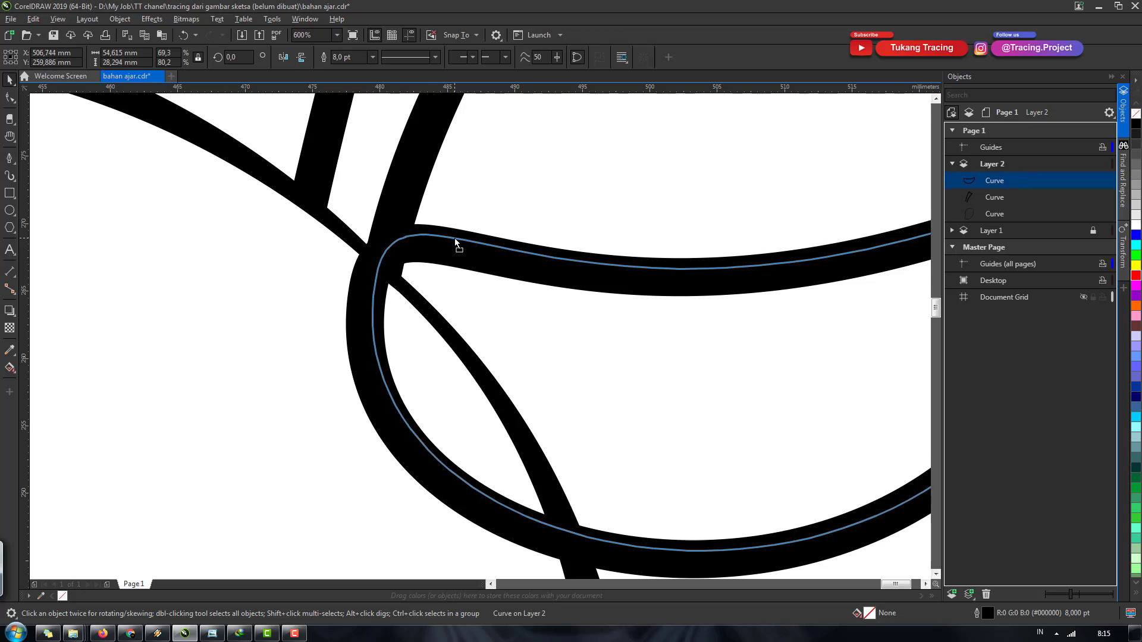
{"action": "scroll", "coordinate": [454, 238], "scroll_direction": "down", "scroll_amount": 3}
{"action": "left_click", "coordinate": [653, 301]}
{"action": "scroll", "coordinate": [632, 274], "scroll_direction": "down", "scroll_amount": 9}
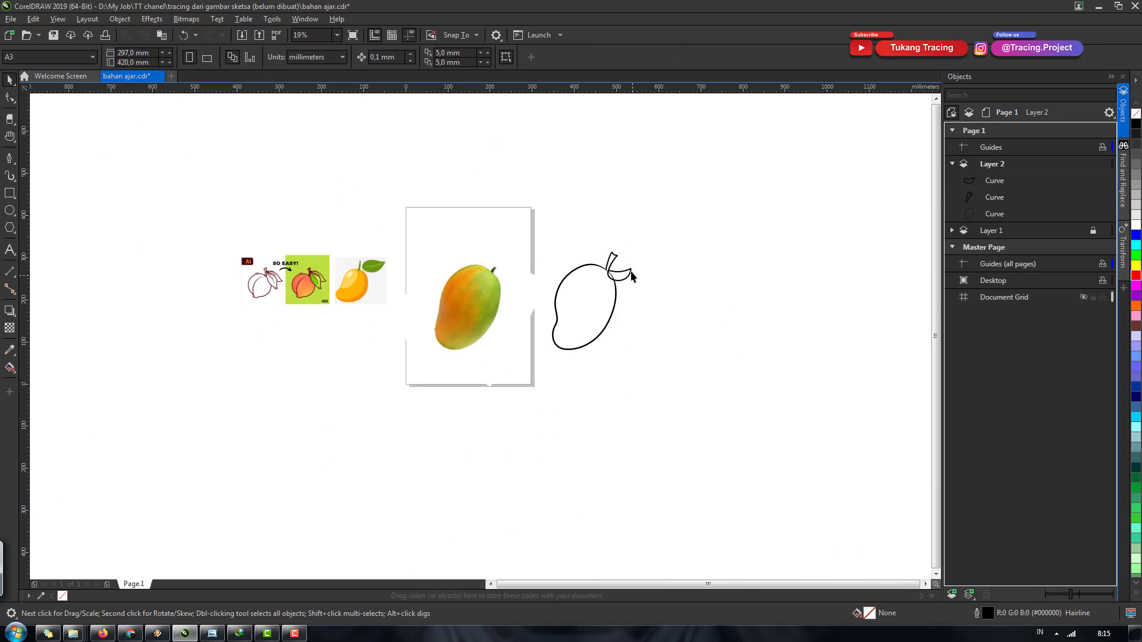
{"action": "scroll", "coordinate": [632, 275], "scroll_direction": "up", "scroll_amount": 3}
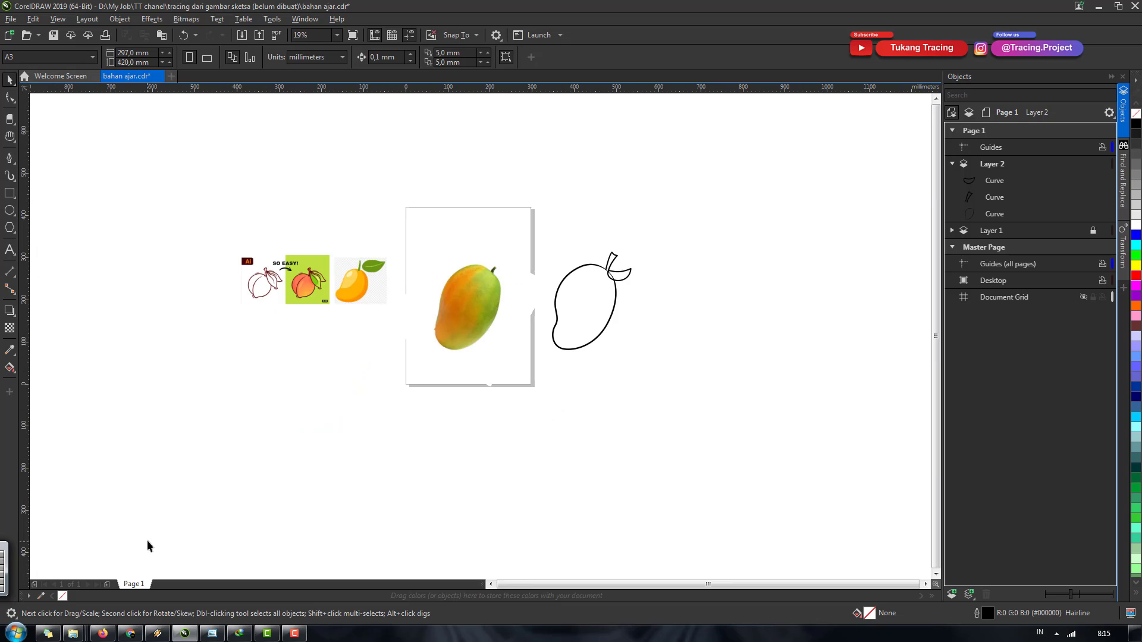
Step: Preview the glossy mango-with-leaf icon from Chrome's mangga image results, then return to CorelDRAW
{"action": "left_click", "coordinate": [131, 633]}
{"action": "left_click", "coordinate": [411, 511]}
{"action": "scroll", "coordinate": [654, 340], "scroll_direction": "down", "scroll_amount": 2}
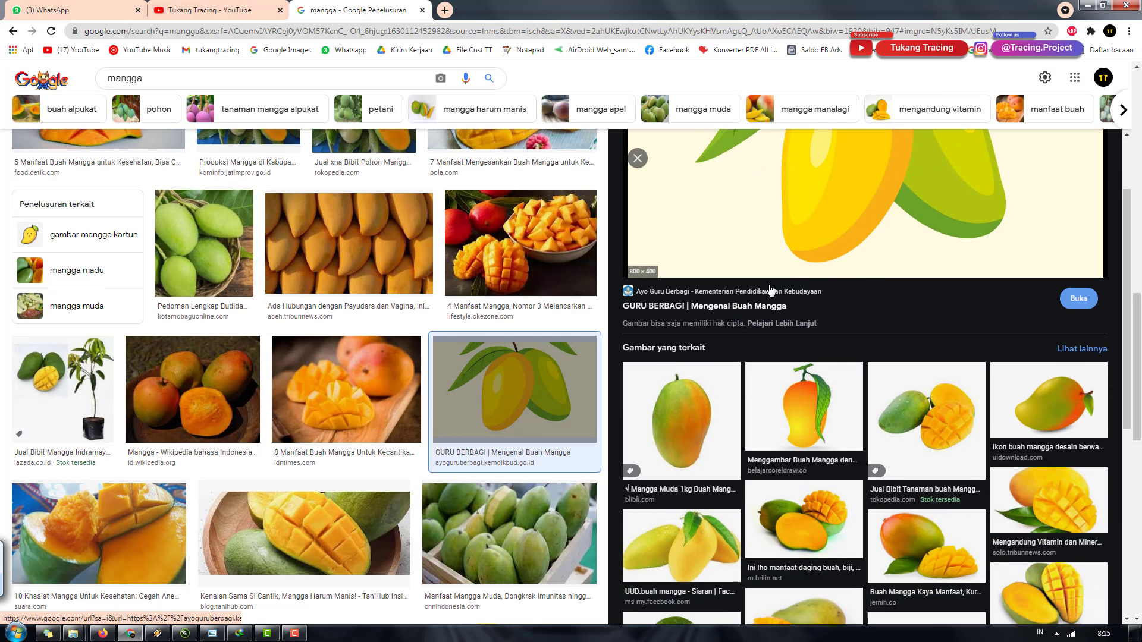
{"action": "scroll", "coordinate": [771, 291], "scroll_direction": "down", "scroll_amount": 2}
{"action": "scroll", "coordinate": [770, 291], "scroll_direction": "down", "scroll_amount": 2}
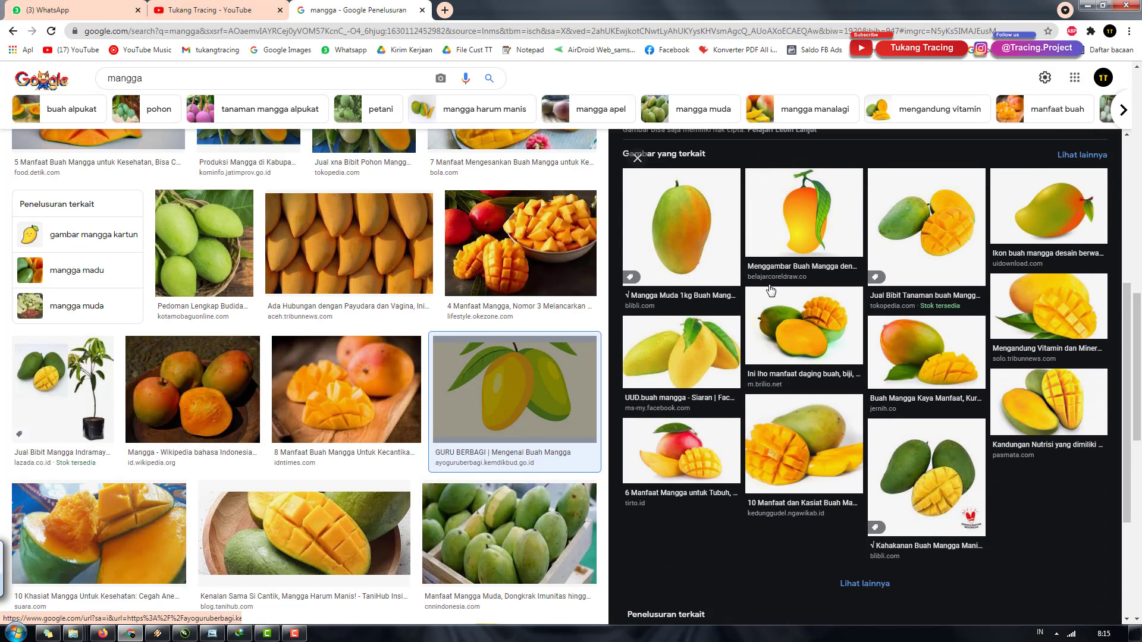
{"action": "left_click", "coordinate": [1047, 218]}
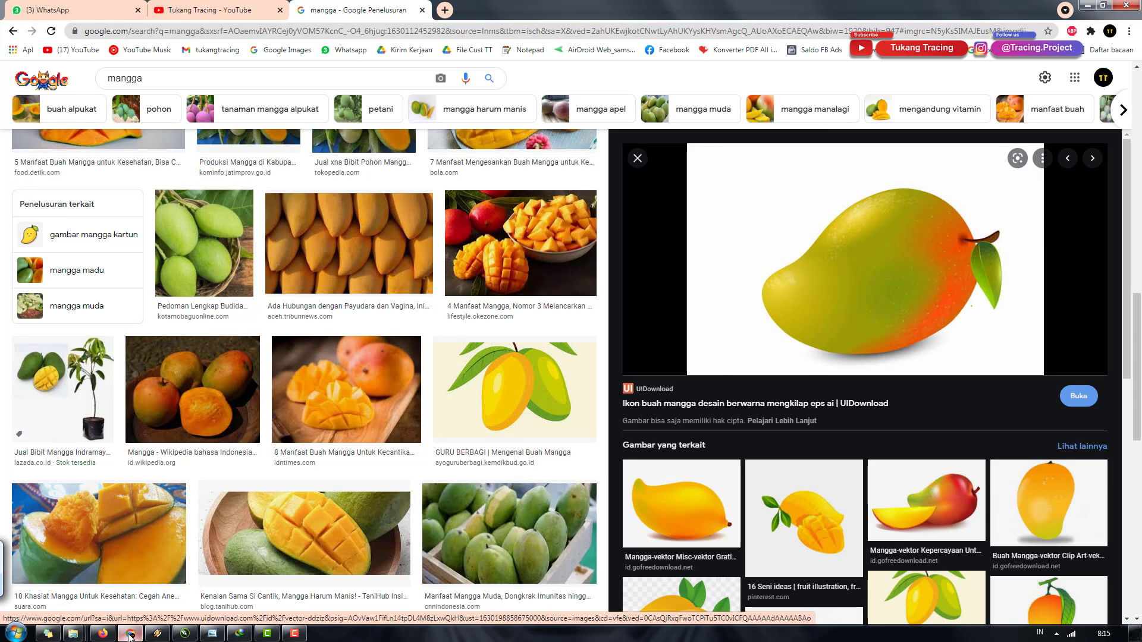
{"action": "left_click", "coordinate": [185, 634]}
{"action": "scroll", "coordinate": [618, 276], "scroll_direction": "up", "scroll_amount": 2}
Step: Convert the leaf's thick outline into a filled object with Ctrl+Shift+Q
{"action": "scroll", "coordinate": [736, 235], "scroll_direction": "up", "scroll_amount": 4}
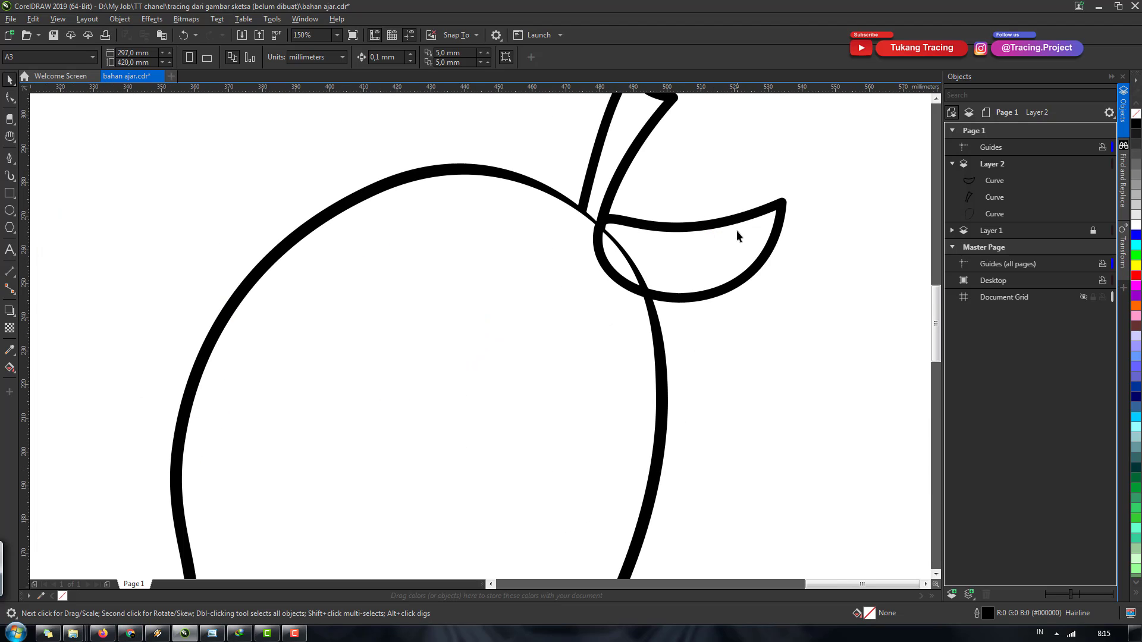
{"action": "left_click", "coordinate": [736, 227]}
{"action": "scroll", "coordinate": [702, 241], "scroll_direction": "up", "scroll_amount": 1}
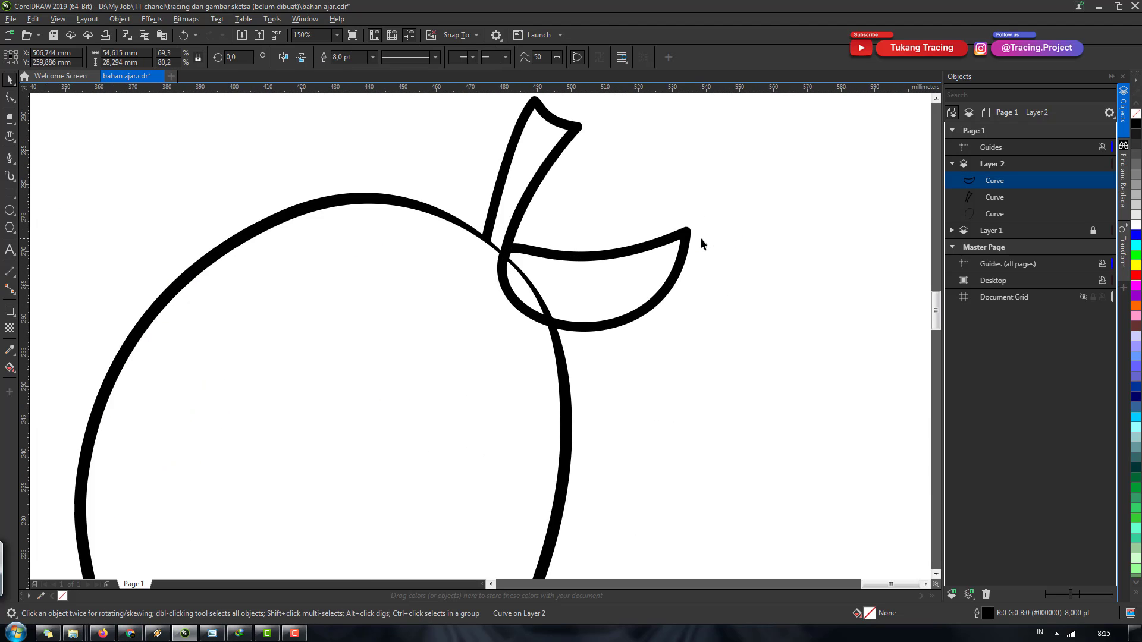
{"action": "scroll", "coordinate": [702, 241], "scroll_direction": "up", "scroll_amount": 1}
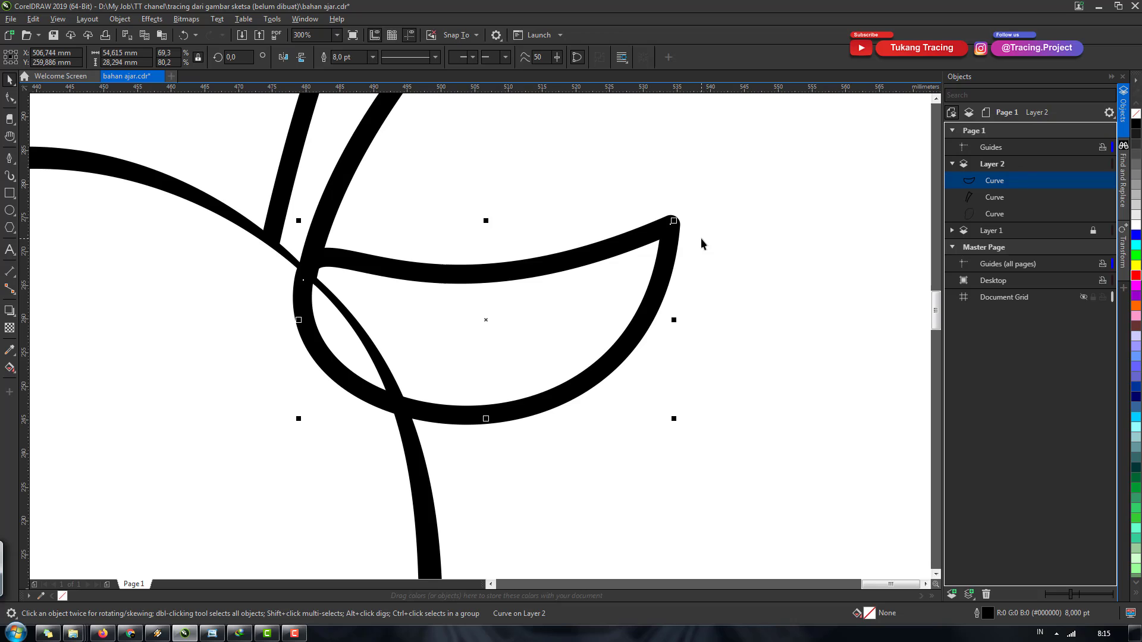
{"action": "key", "text": "ctrl+shift+q"}
Step: Drag the filled leaf's inner corner node left to taper its inner curve
{"action": "left_click", "coordinate": [703, 252]}
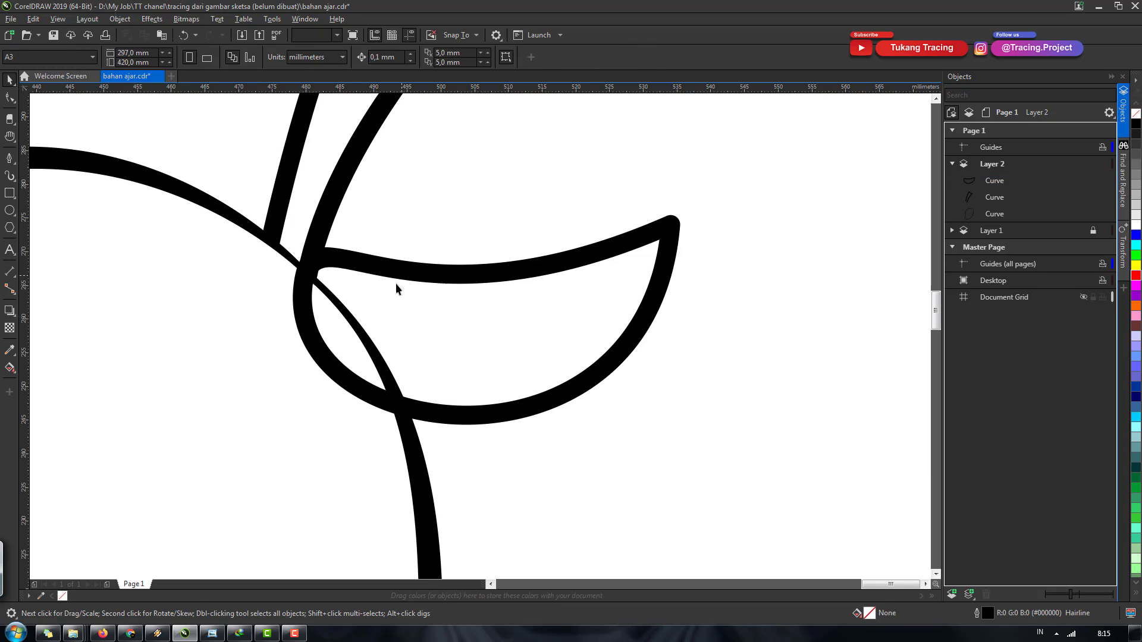
{"action": "left_click", "coordinate": [396, 284]}
{"action": "scroll", "coordinate": [605, 277], "scroll_direction": "down", "scroll_amount": 1}
{"action": "scroll", "coordinate": [518, 274], "scroll_direction": "up", "scroll_amount": 1}
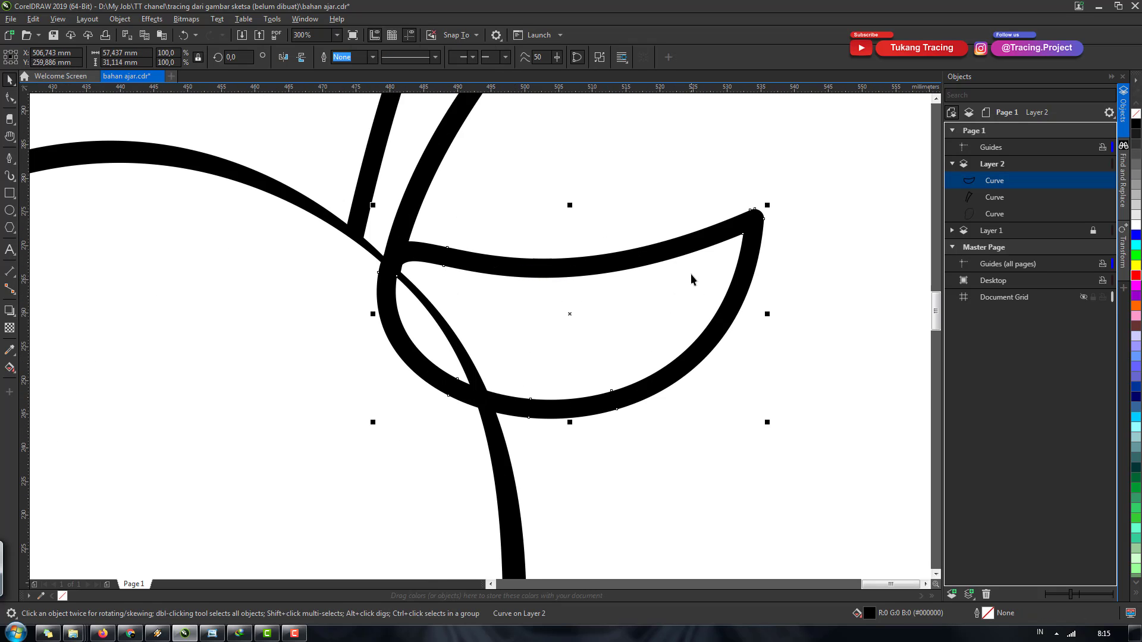
{"action": "scroll", "coordinate": [690, 277], "scroll_direction": "down", "scroll_amount": 2}
{"action": "scroll", "coordinate": [624, 277], "scroll_direction": "up", "scroll_amount": 1}
{"action": "scroll", "coordinate": [598, 281], "scroll_direction": "up", "scroll_amount": 1}
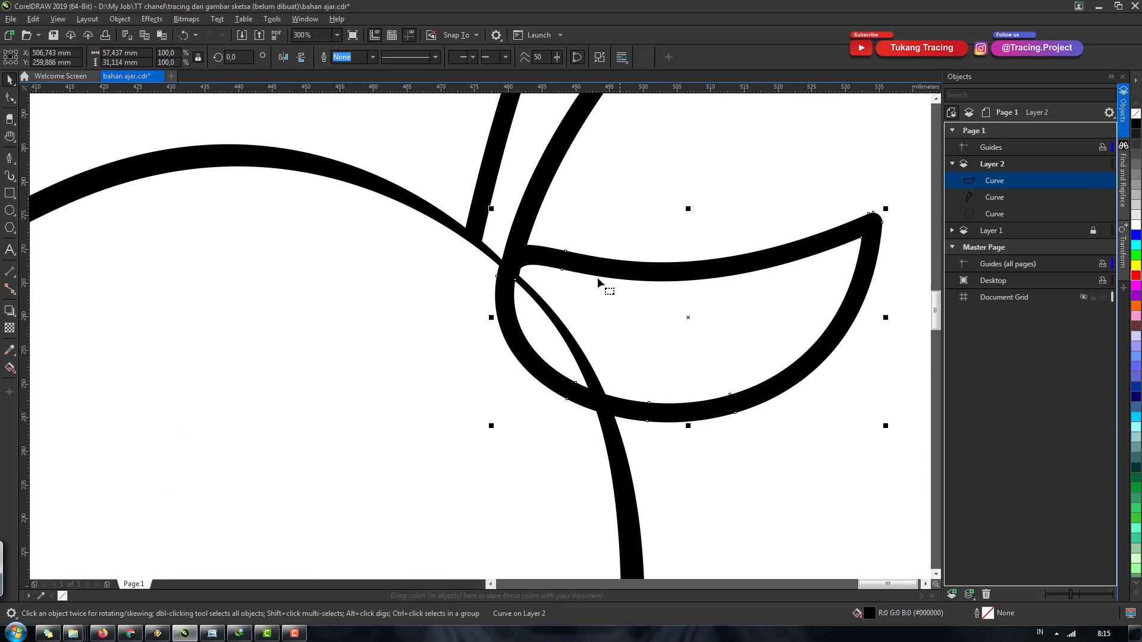
{"action": "key", "text": "F10"}
{"action": "scroll", "coordinate": [505, 284], "scroll_direction": "up", "scroll_amount": 1}
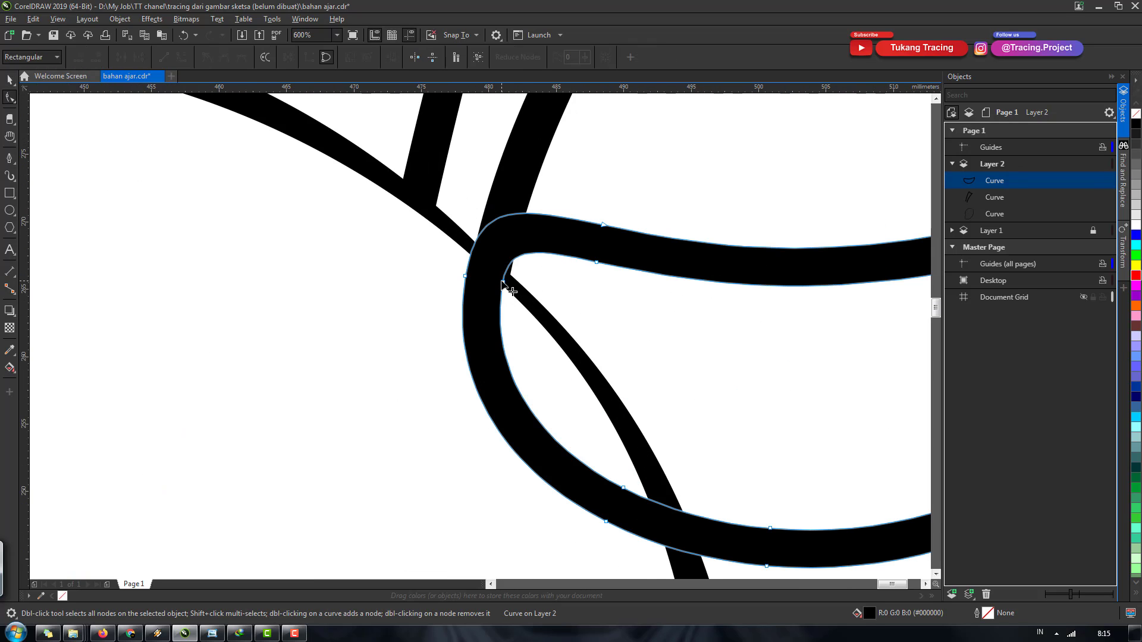
{"action": "left_click_drag", "start_coordinate": [505, 284], "coordinate": [489, 276]}
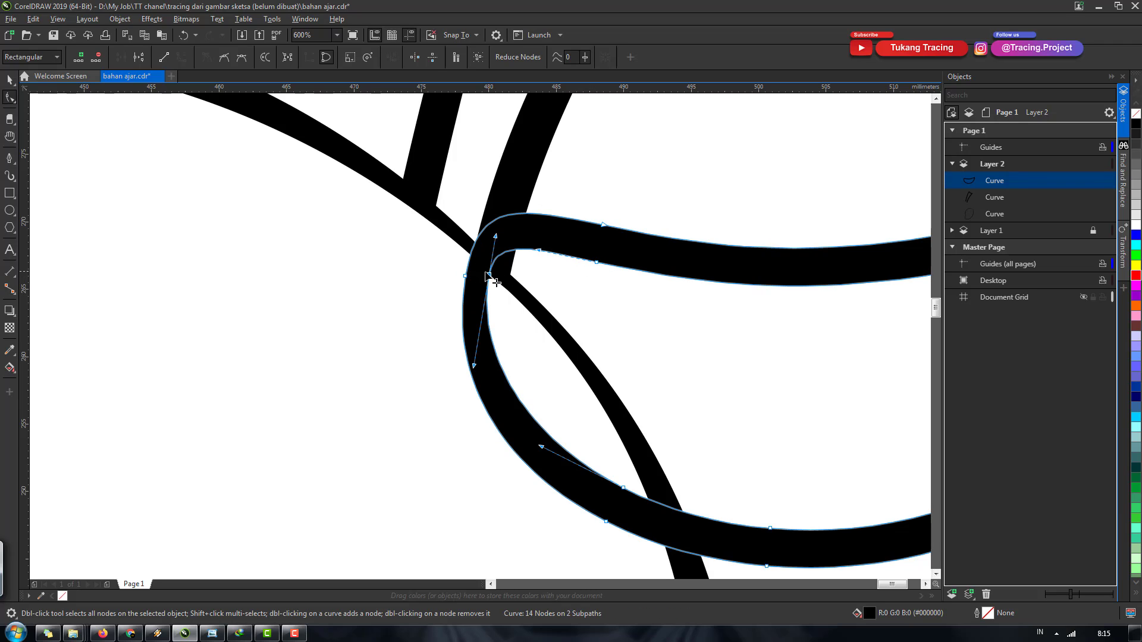
{"action": "left_click_drag", "start_coordinate": [486, 273], "coordinate": [471, 271]}
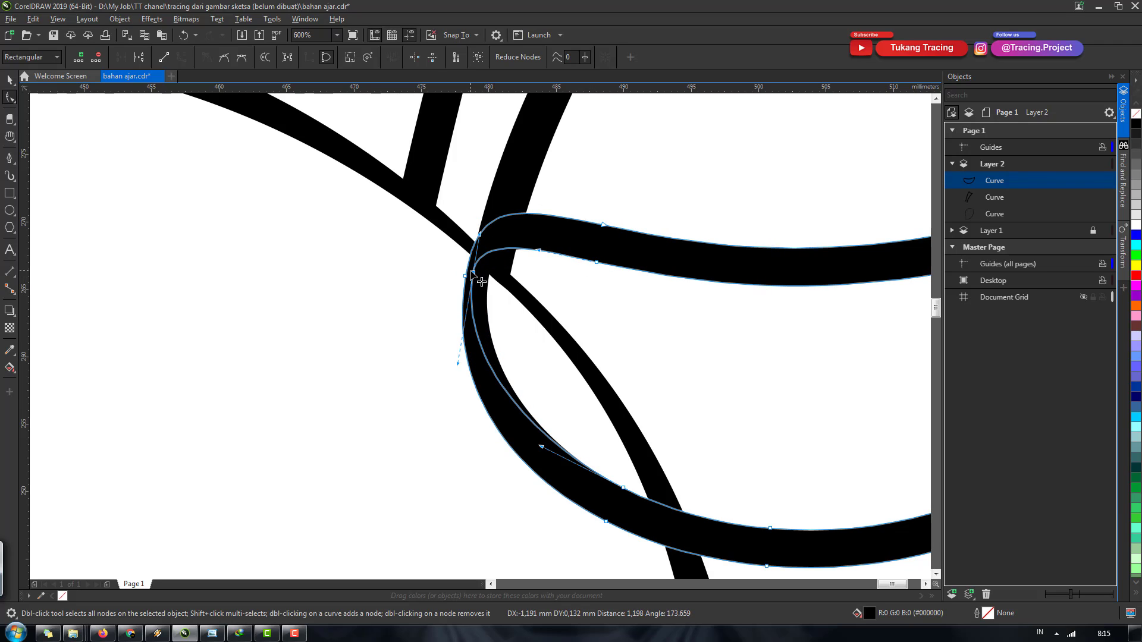
{"action": "scroll", "coordinate": [519, 272], "scroll_direction": "down", "scroll_amount": 2}
{"action": "key", "text": "space"}
{"action": "key", "text": "Escape"}
Step: Reshape the leaf's inner edge near the stem and bend the upper stroke downward
{"action": "scroll", "coordinate": [547, 288], "scroll_direction": "up", "scroll_amount": 1}
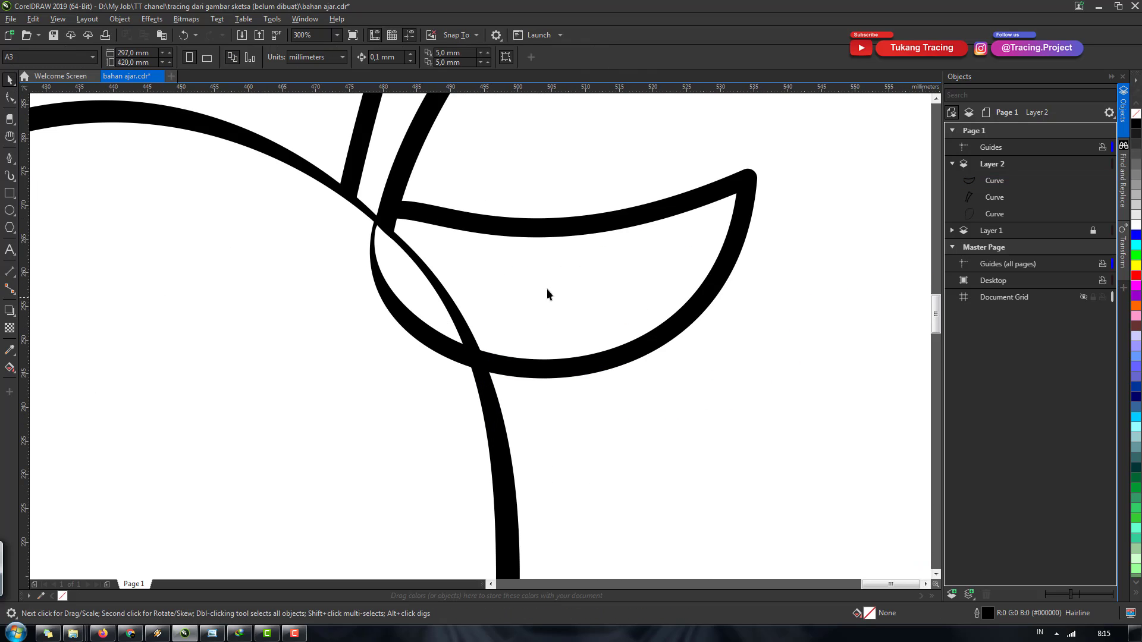
{"action": "double_click", "coordinate": [467, 229]}
{"action": "scroll", "coordinate": [470, 229], "scroll_direction": "up", "scroll_amount": 2}
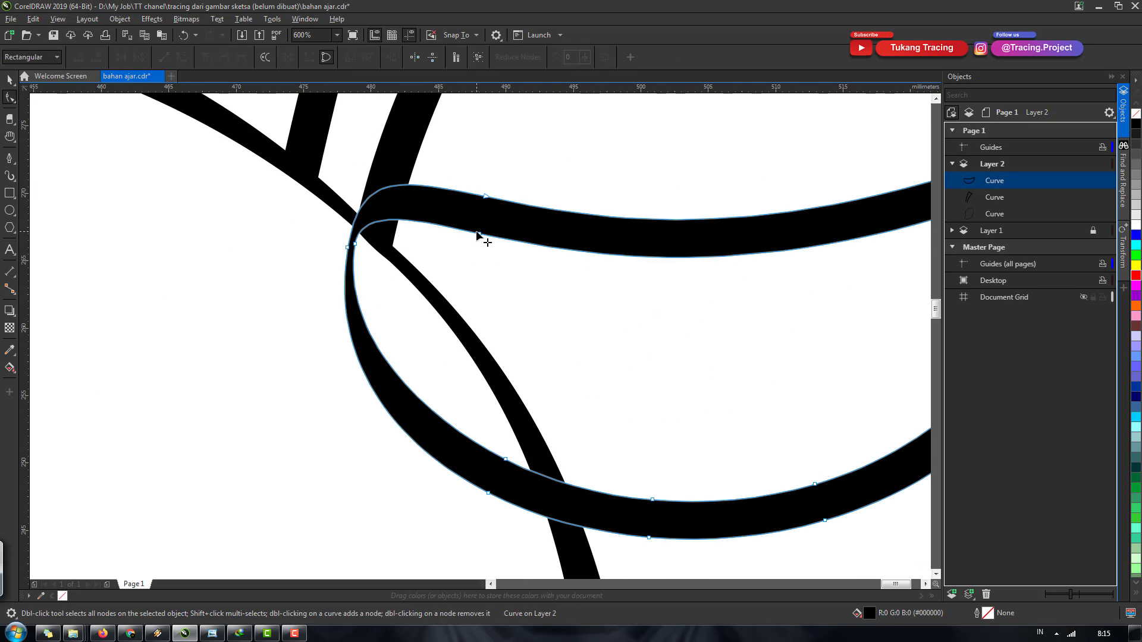
{"action": "left_click_drag", "start_coordinate": [479, 236], "coordinate": [454, 225]}
{"action": "scroll", "coordinate": [538, 243], "scroll_direction": "down", "scroll_amount": 2}
{"action": "left_click_drag", "start_coordinate": [541, 238], "coordinate": [553, 257]}
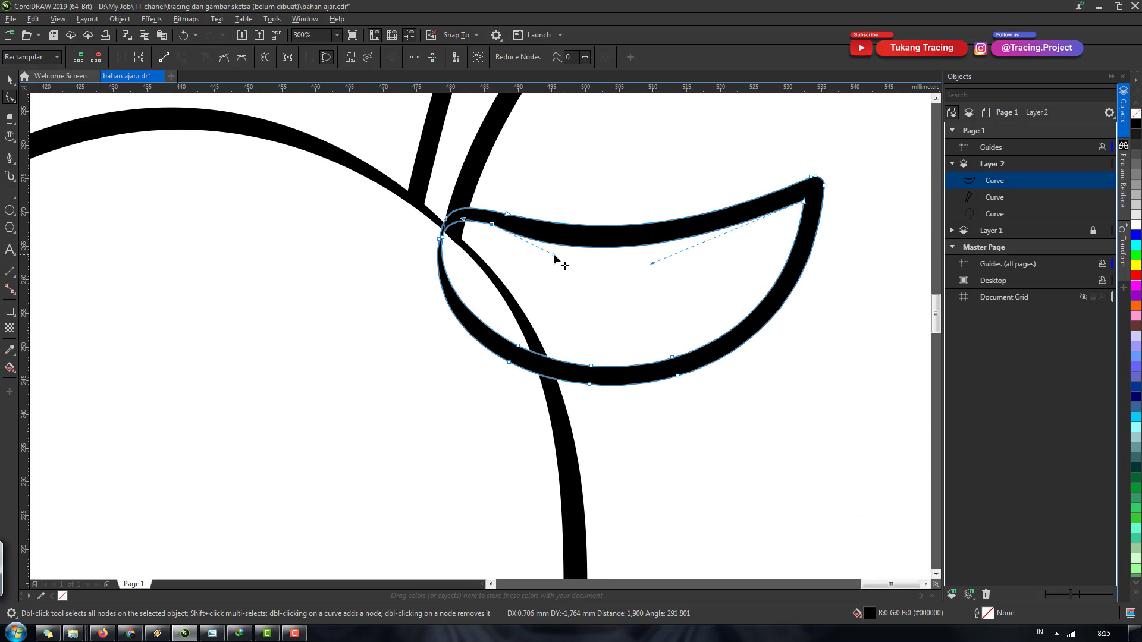
{"action": "key", "text": "space"}
{"action": "scroll", "coordinate": [796, 316], "scroll_direction": "down", "scroll_amount": 2}
{"action": "key", "text": "Escape"}
Step: Nudge the filled leaf slightly right and down
{"action": "scroll", "coordinate": [615, 286], "scroll_direction": "up", "scroll_amount": 2}
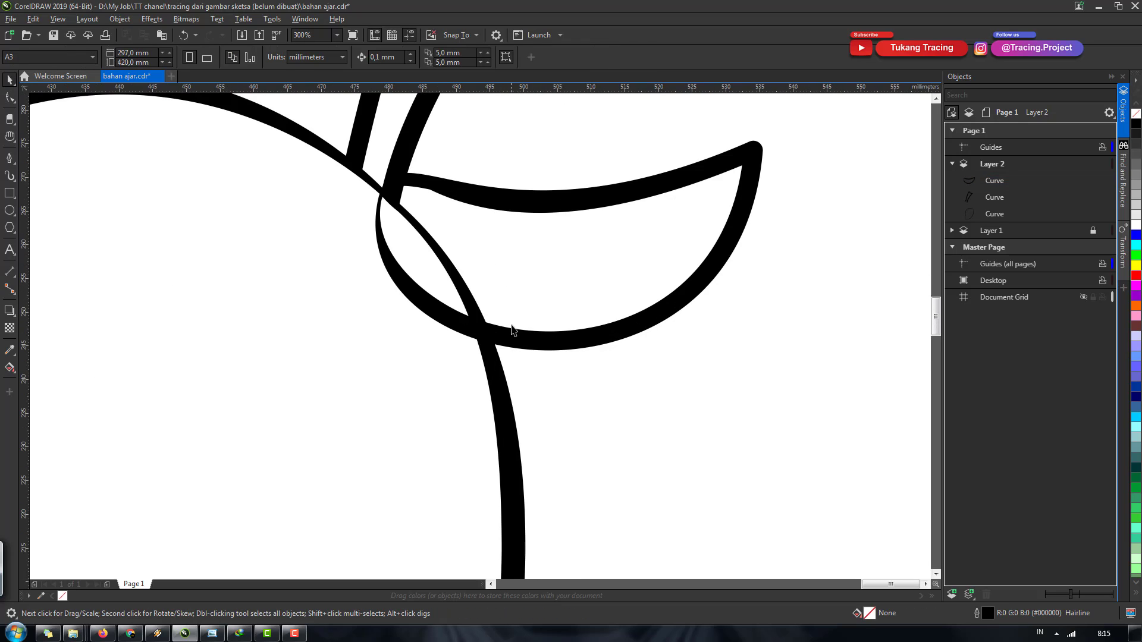
{"action": "left_click_drag", "start_coordinate": [522, 335], "coordinate": [528, 342]}
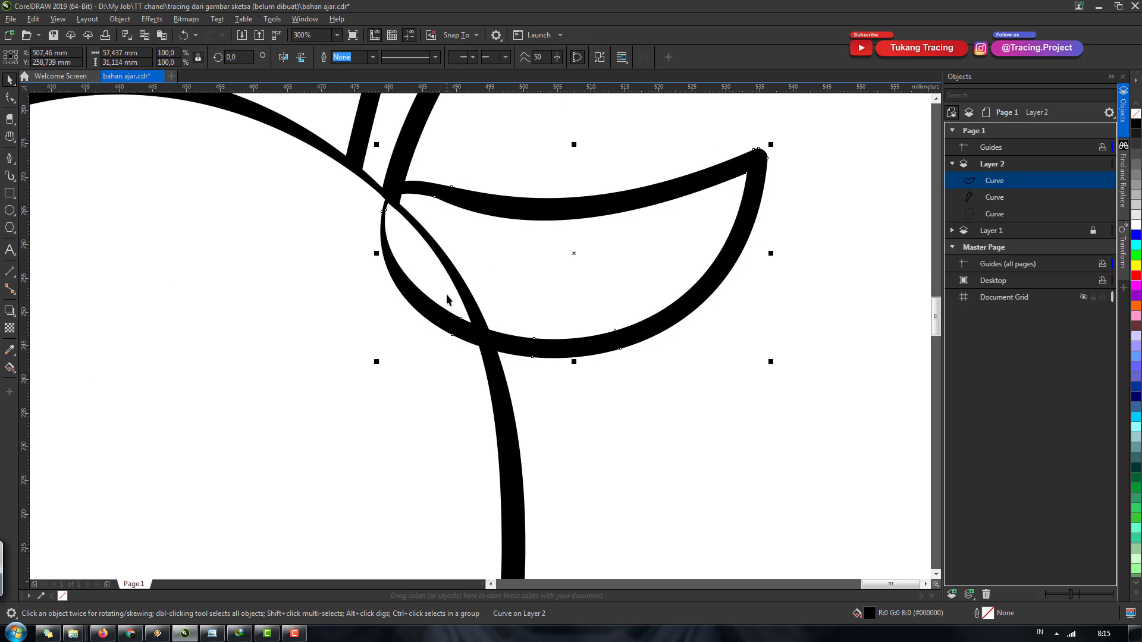
{"action": "scroll", "coordinate": [457, 275], "scroll_direction": "down", "scroll_amount": 3}
{"action": "scroll", "coordinate": [458, 275], "scroll_direction": "down", "scroll_amount": 4}
Step: Draw a closed freeform cutting shape around the body stroke crossing the leaf
{"action": "left_click", "coordinate": [594, 333]}
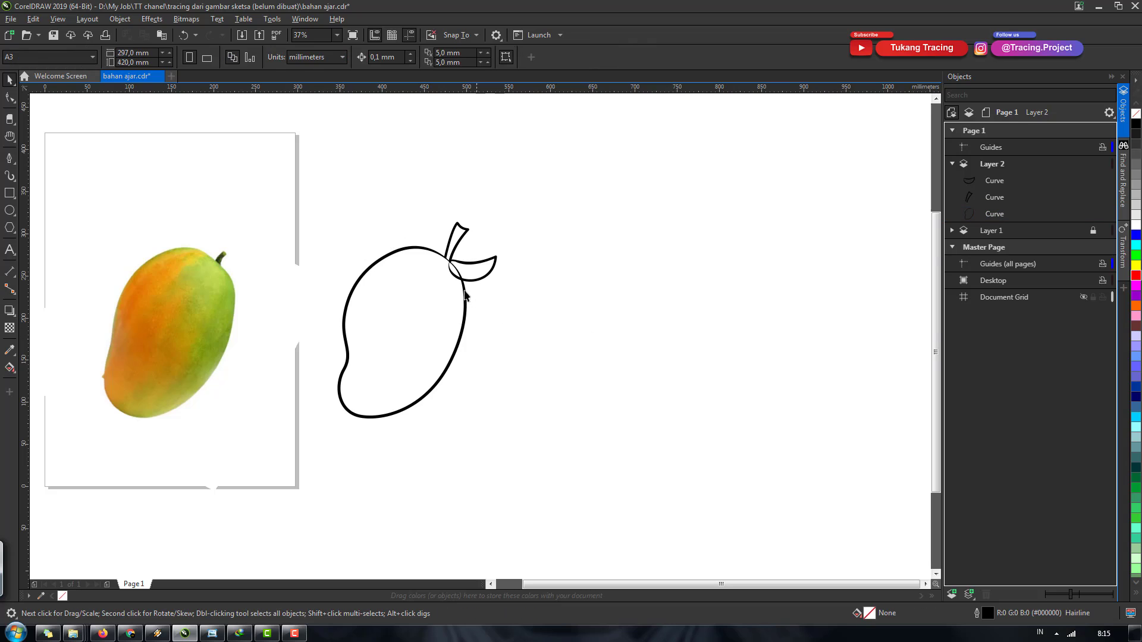
{"action": "scroll", "coordinate": [455, 270], "scroll_direction": "up", "scroll_amount": 7}
{"action": "left_click", "coordinate": [474, 265]}
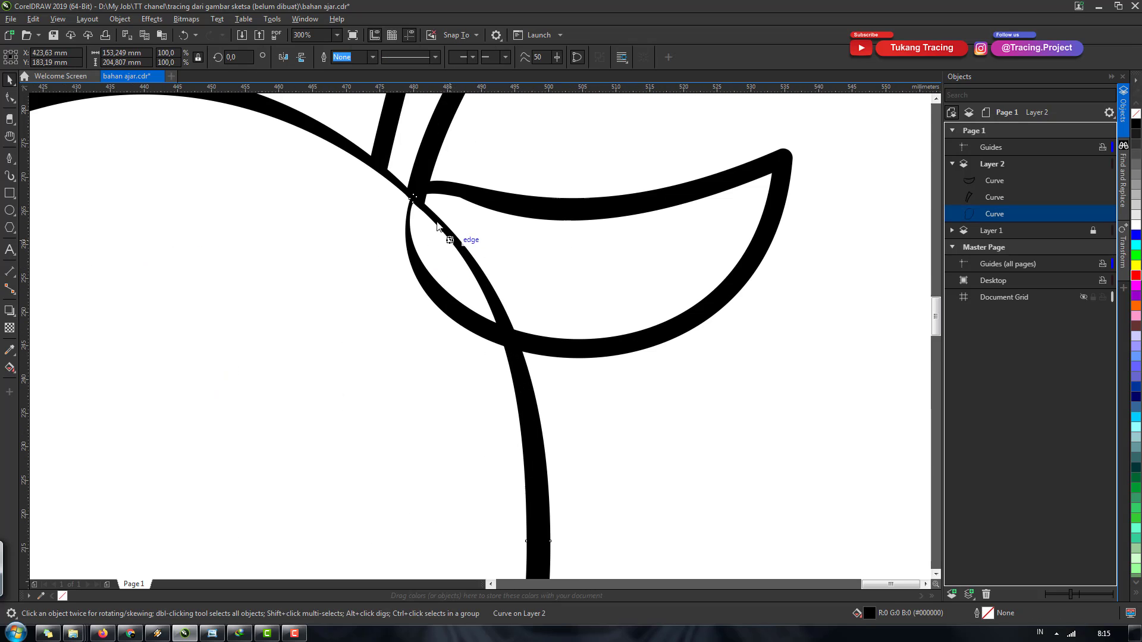
{"action": "key", "text": "F10"}
{"action": "left_click", "coordinate": [10, 158]}
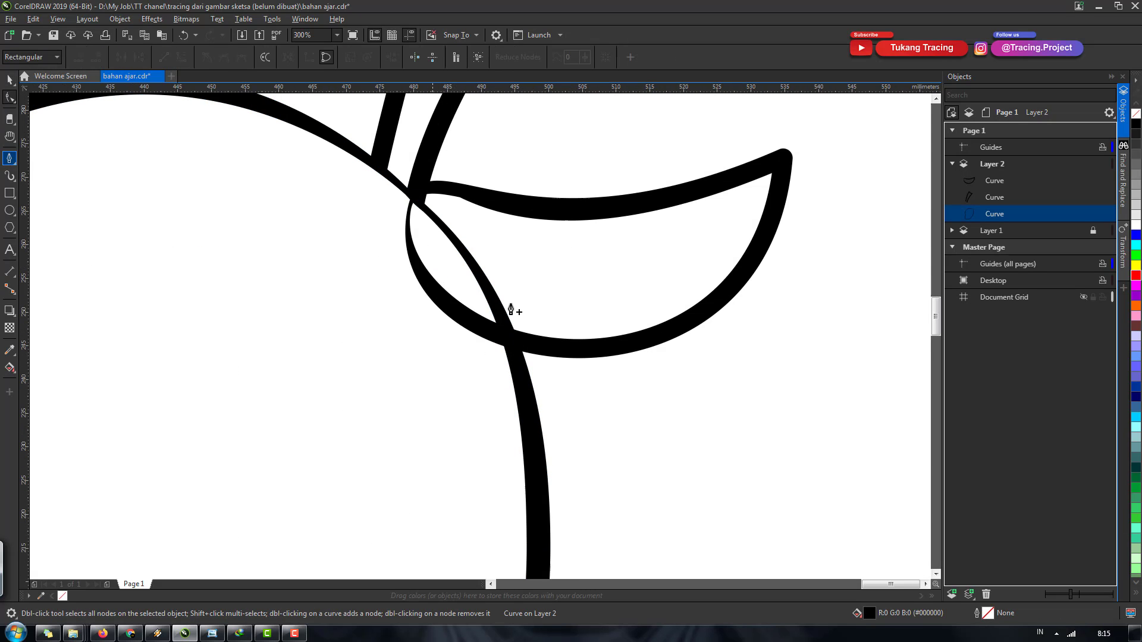
{"action": "scroll", "coordinate": [510, 310], "scroll_direction": "up", "scroll_amount": 2}
{"action": "left_click", "coordinate": [435, 349]}
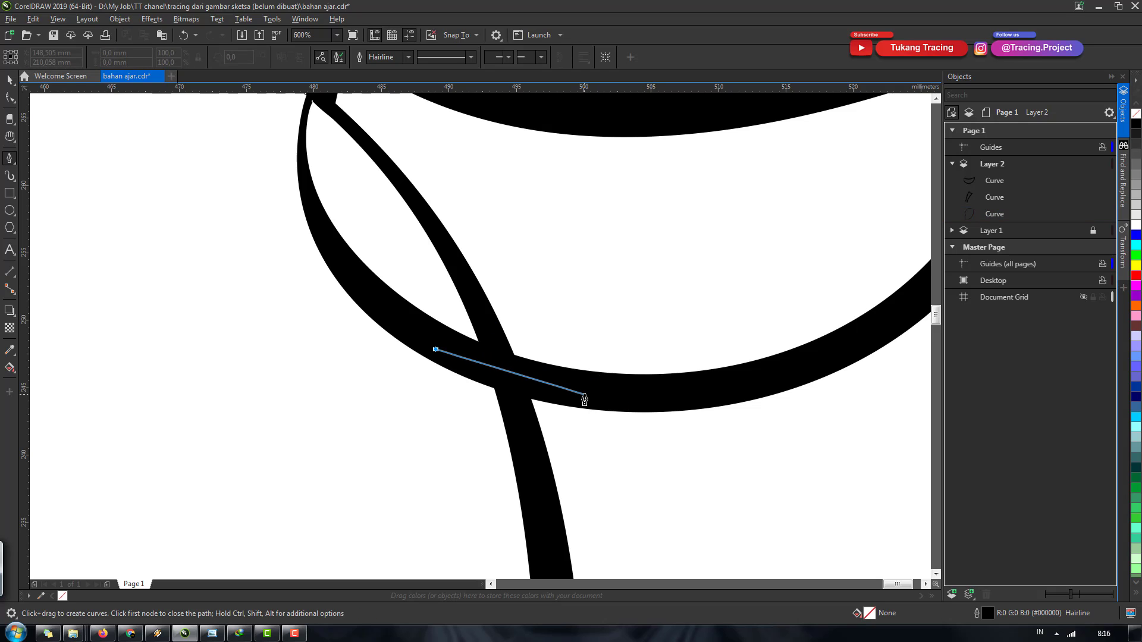
{"action": "left_click_drag", "start_coordinate": [585, 402], "coordinate": [607, 314]}
{"action": "scroll", "coordinate": [571, 315], "scroll_direction": "down", "scroll_amount": 2}
{"action": "scroll", "coordinate": [506, 227], "scroll_direction": "up", "scroll_amount": 2}
{"action": "left_click_drag", "start_coordinate": [415, 179], "coordinate": [318, 160]}
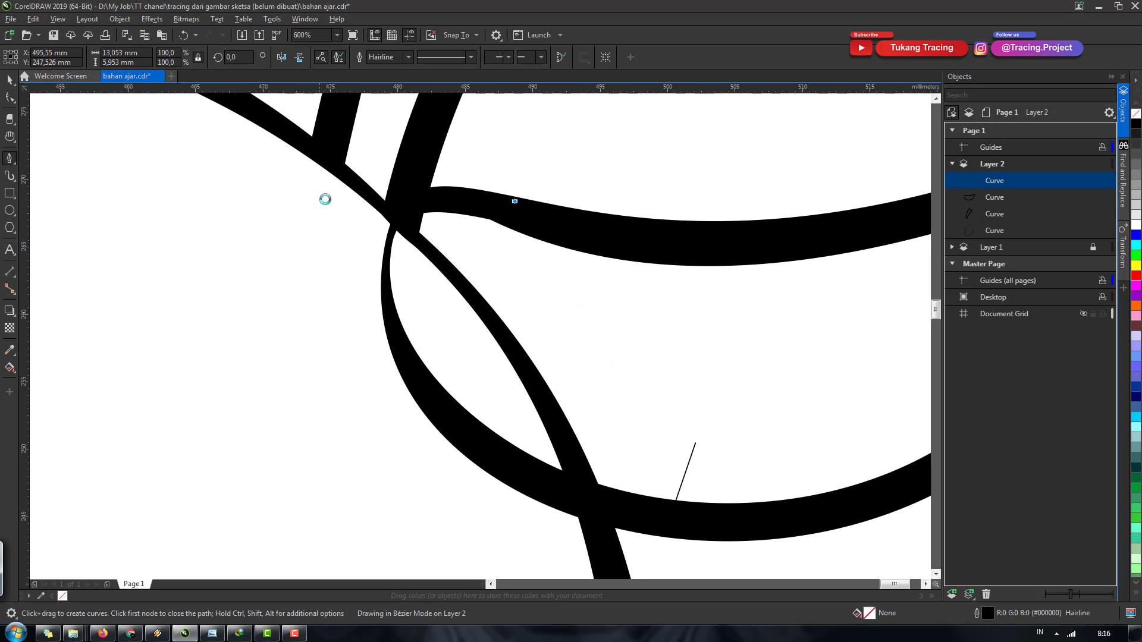
{"action": "left_click_drag", "start_coordinate": [367, 291], "coordinate": [528, 387]}
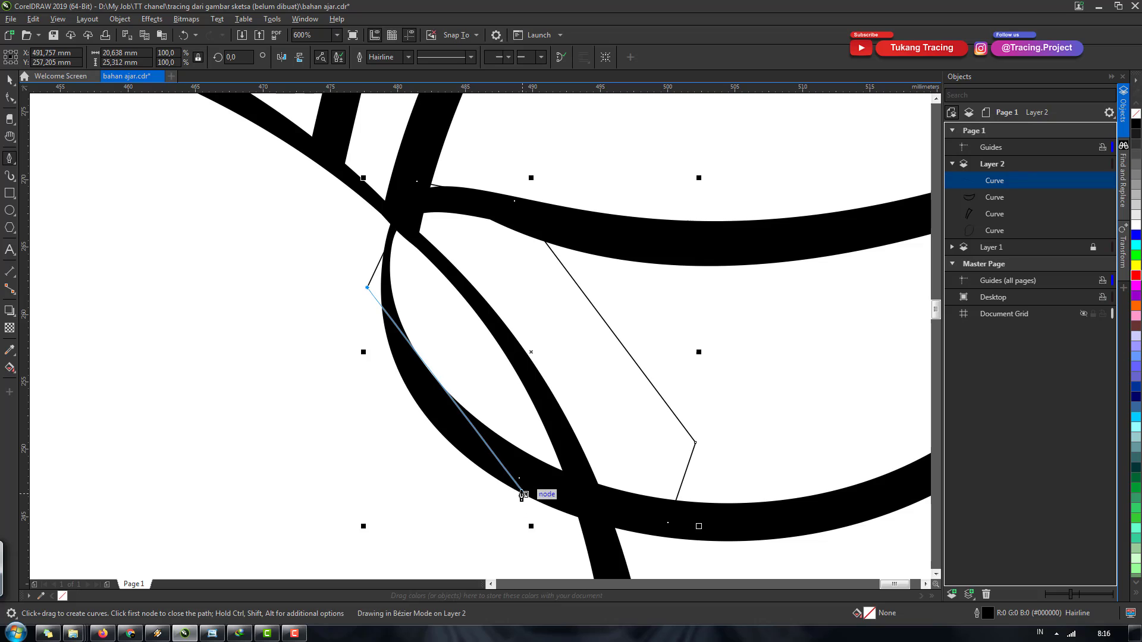
Step: Trim the body stroke inside the leaf away and delete the cutting shape
{"action": "scroll", "coordinate": [552, 392], "scroll_direction": "down", "scroll_amount": 2}
{"action": "key", "text": "space"}
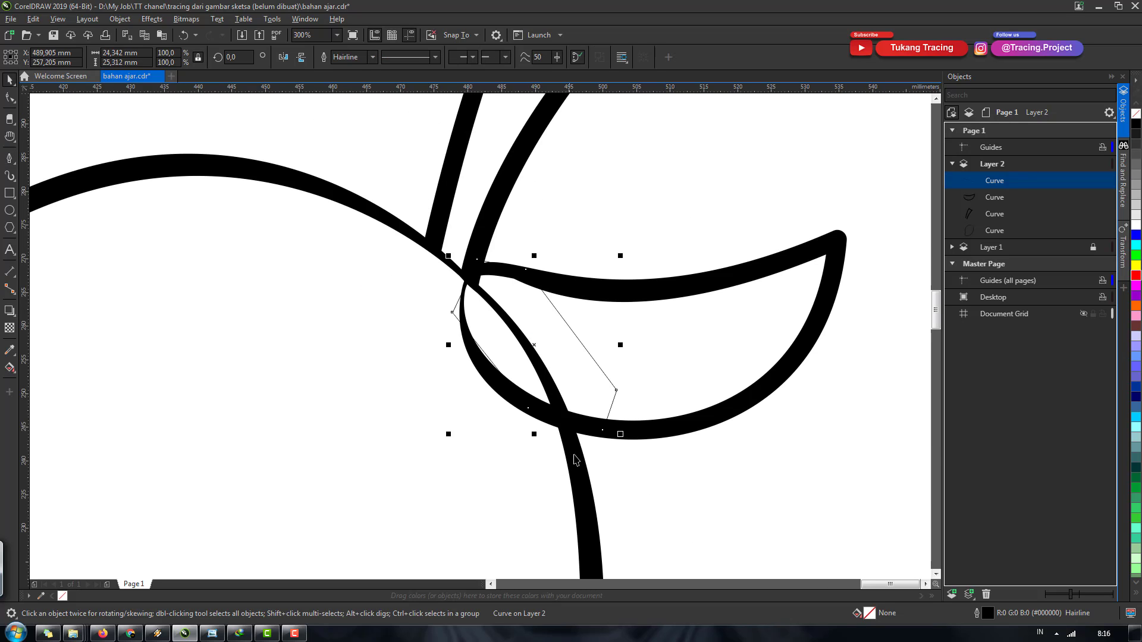
{"action": "left_click", "coordinate": [368, 58]}
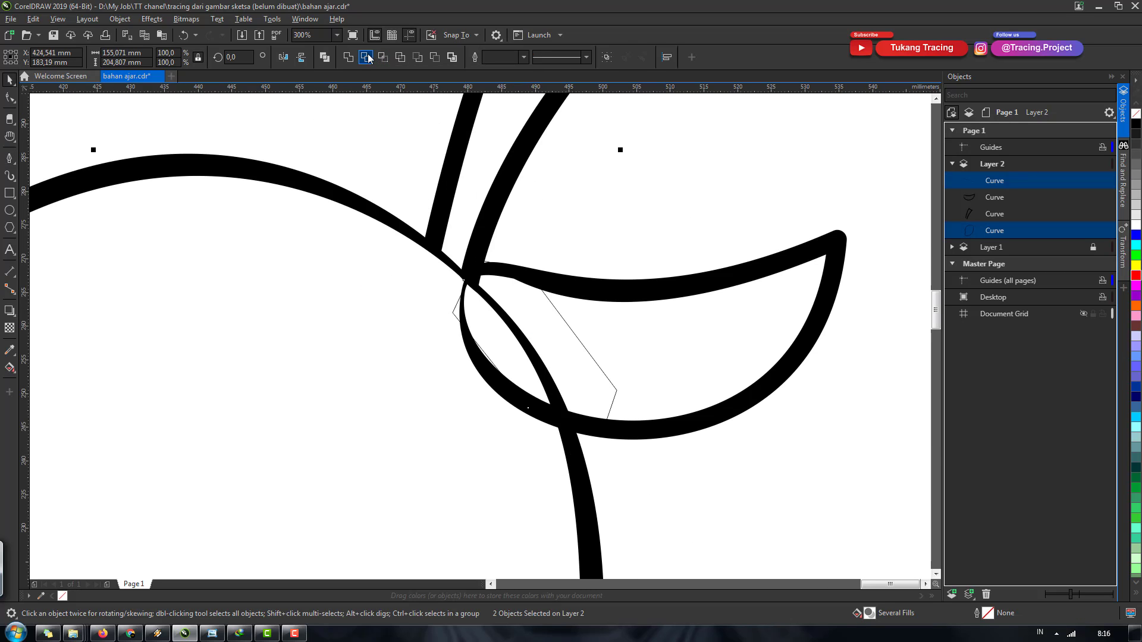
{"action": "key", "text": "Delete"}
{"action": "scroll", "coordinate": [537, 296], "scroll_direction": "down", "scroll_amount": 3}
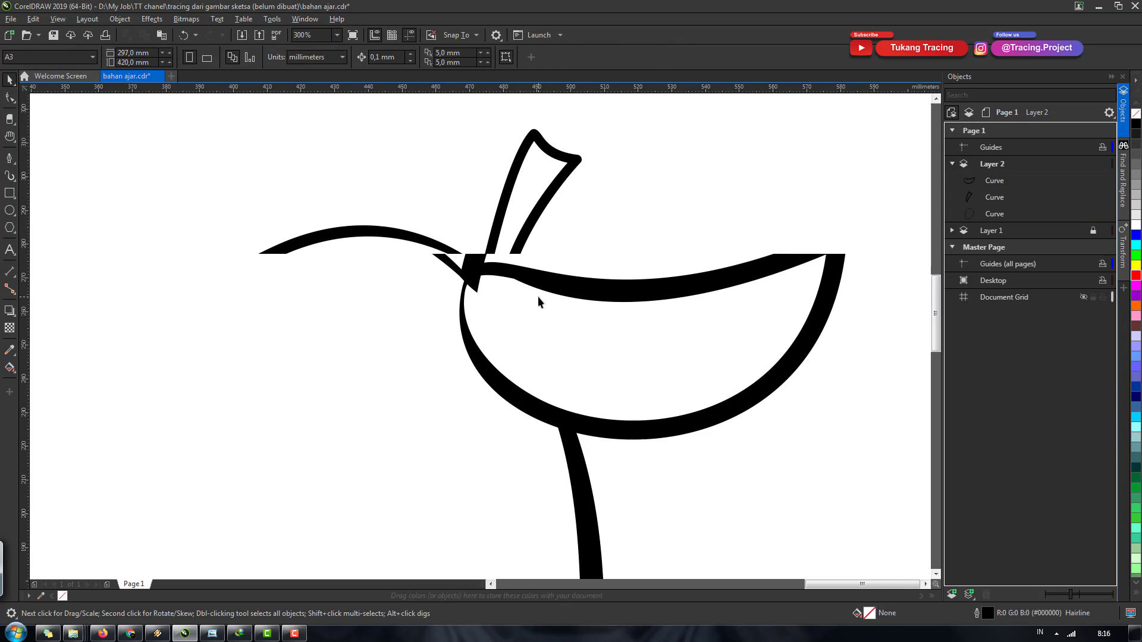
{"action": "scroll", "coordinate": [538, 296], "scroll_direction": "down", "scroll_amount": 3}
Step: Drag the stem's bottom node into the junction with the leaf and body outline
{"action": "scroll", "coordinate": [537, 296], "scroll_direction": "down", "scroll_amount": 2}
{"action": "scroll", "coordinate": [462, 337], "scroll_direction": "down", "scroll_amount": 1}
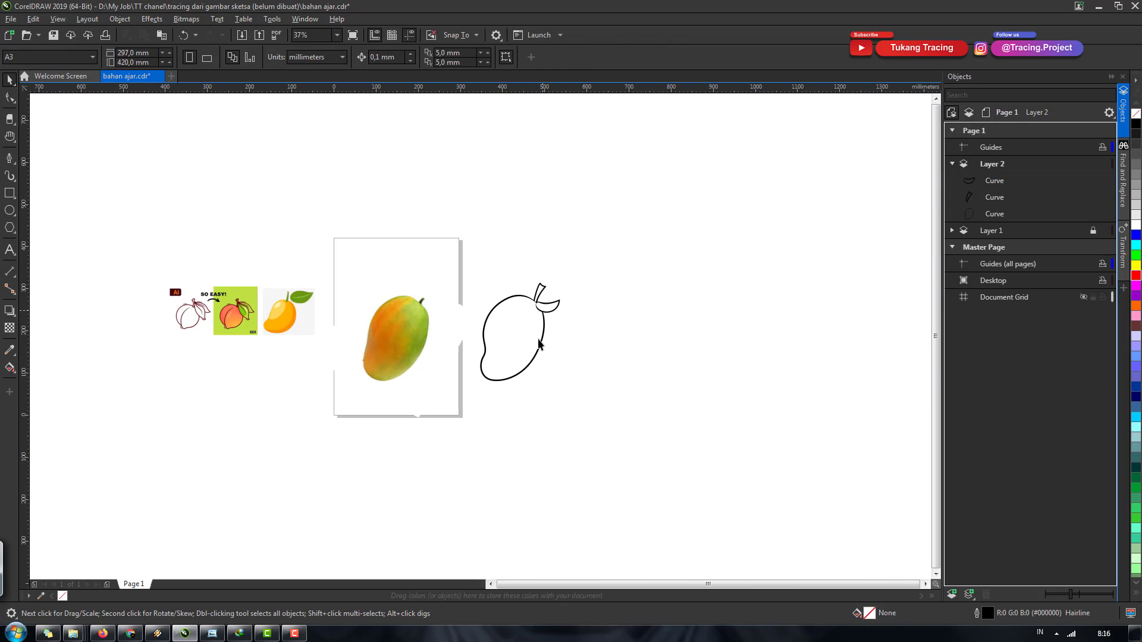
{"action": "scroll", "coordinate": [375, 298], "scroll_direction": "up", "scroll_amount": 2}
{"action": "scroll", "coordinate": [733, 299], "scroll_direction": "up", "scroll_amount": 4}
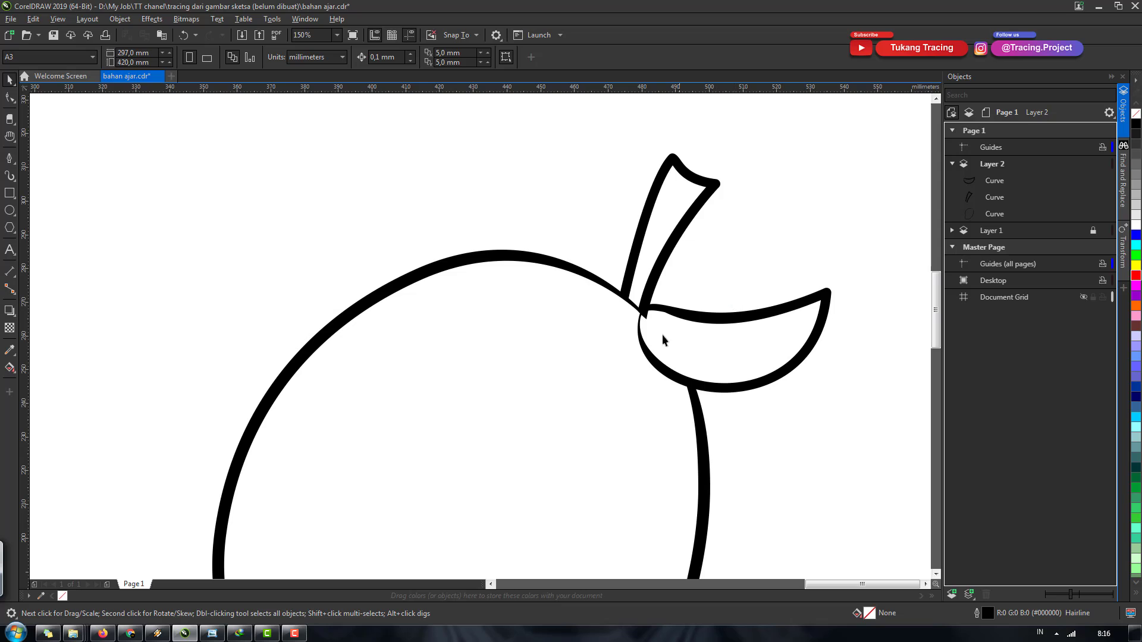
{"action": "scroll", "coordinate": [662, 334], "scroll_direction": "up", "scroll_amount": 5}
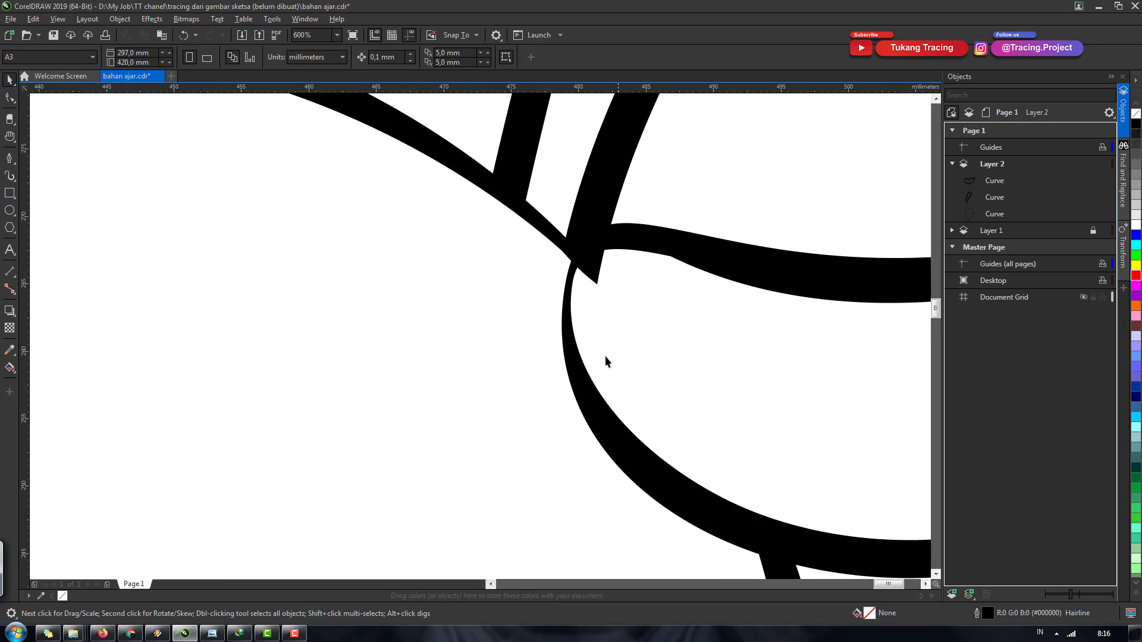
{"action": "left_click", "coordinate": [595, 265]}
{"action": "key", "text": "F10"}
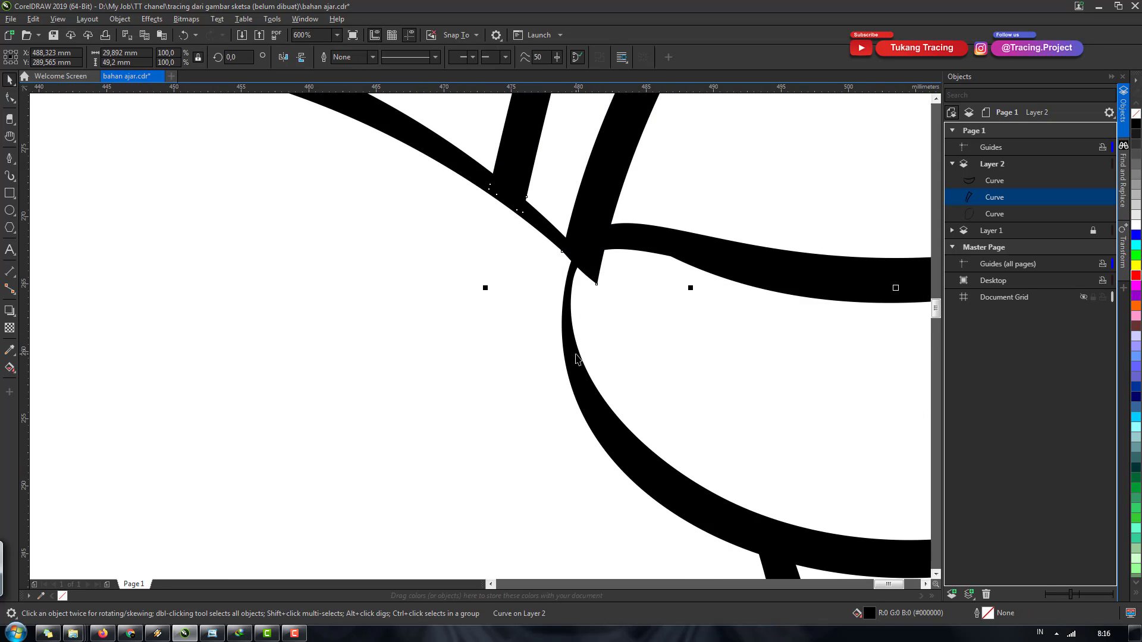
{"action": "left_click", "coordinate": [596, 284]}
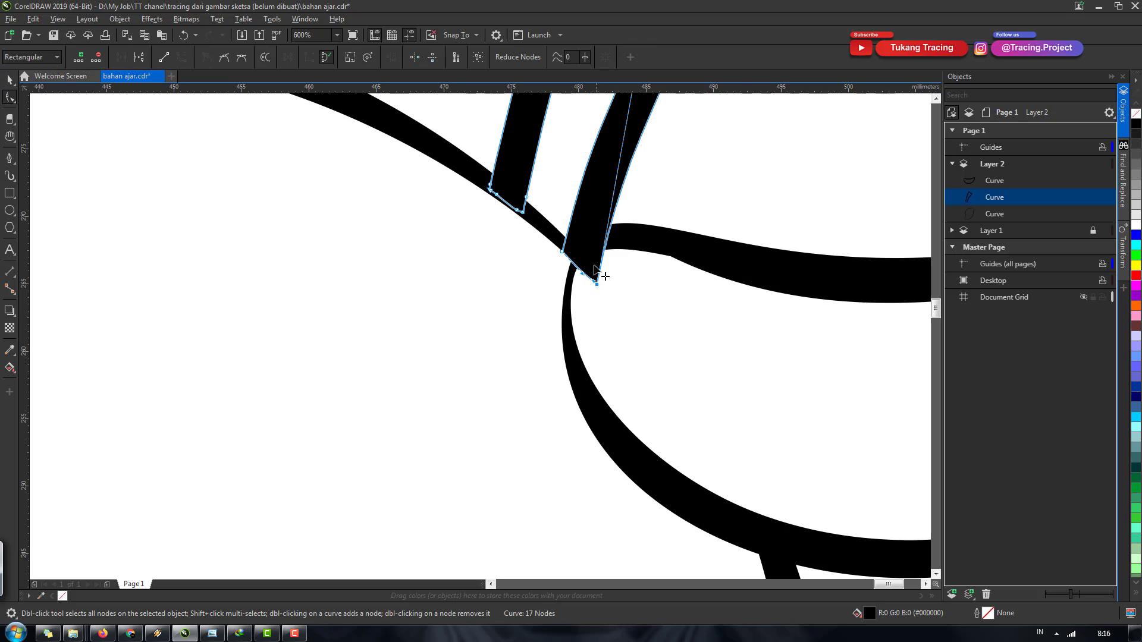
{"action": "left_click_drag", "start_coordinate": [597, 284], "coordinate": [605, 248]}
{"action": "key", "text": "ctrl+z"}
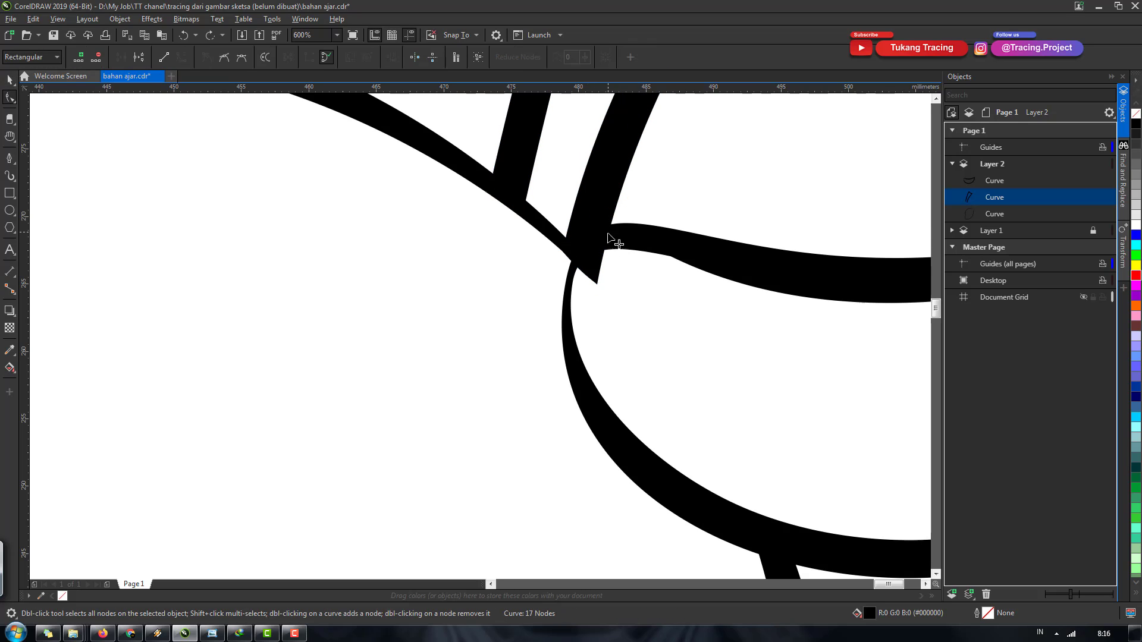
{"action": "left_click_drag", "start_coordinate": [605, 289], "coordinate": [585, 255]}
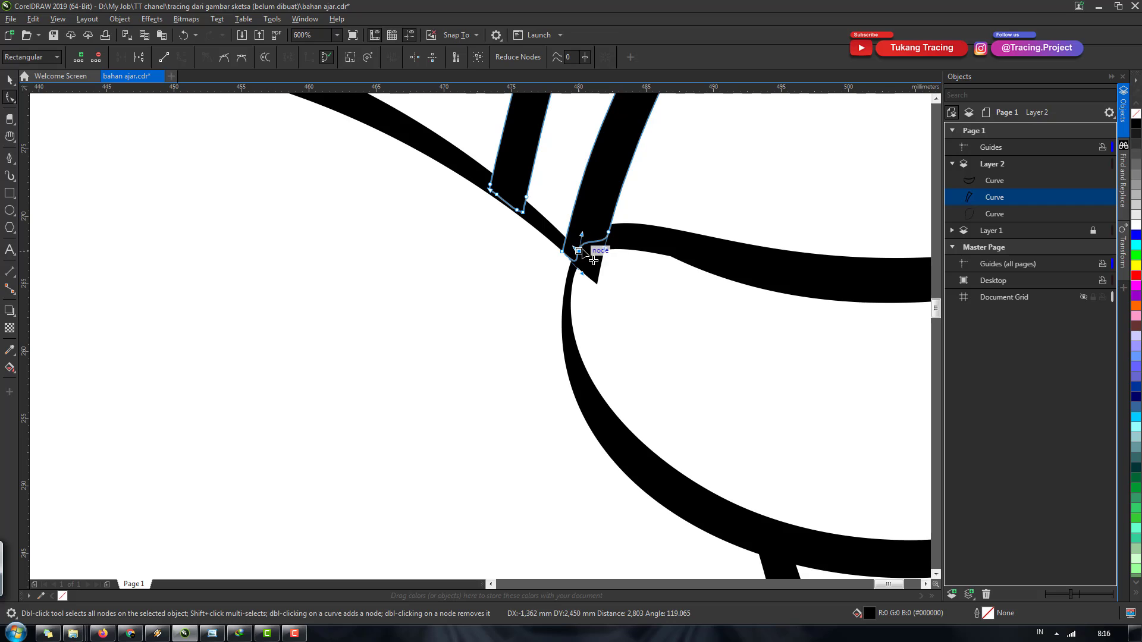
{"action": "key", "text": "space"}
{"action": "scroll", "coordinate": [590, 259], "scroll_direction": "down", "scroll_amount": 4}
{"action": "left_click", "coordinate": [529, 282]}
{"action": "scroll", "coordinate": [530, 284], "scroll_direction": "down", "scroll_amount": 4}
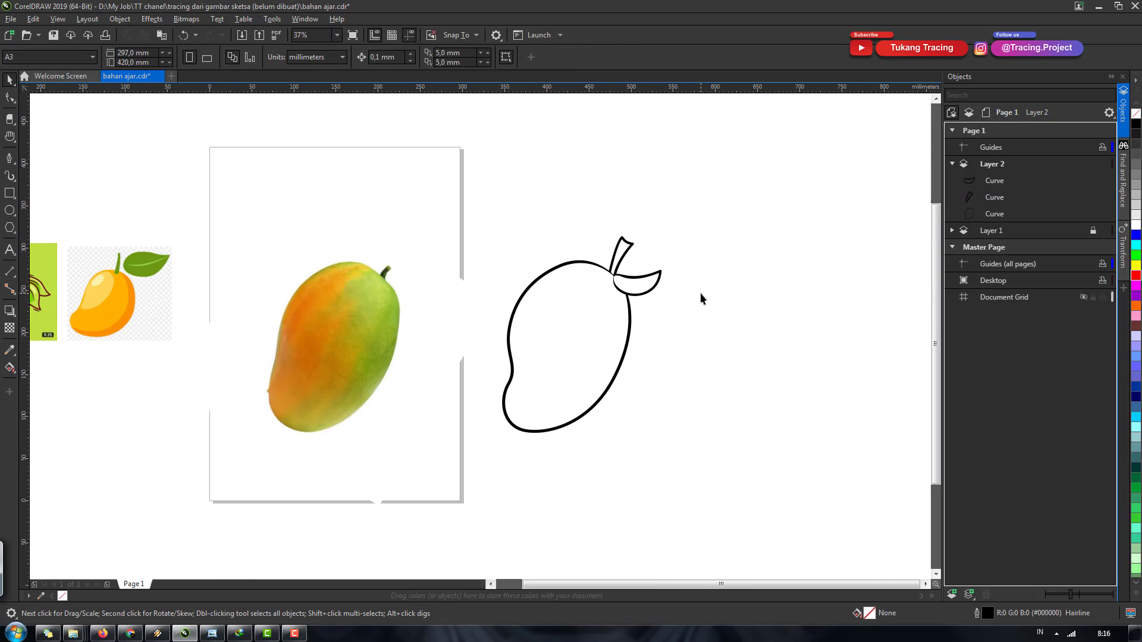
{"action": "key", "text": "h"}
{"action": "mouse_move", "coordinate": [658, 352]}
{"action": "left_mouse_down"}
{"action": "mouse_move", "coordinate": [652, 333]}
{"action": "mouse_move", "coordinate": [678, 377]}
{"action": "left_mouse_up"}
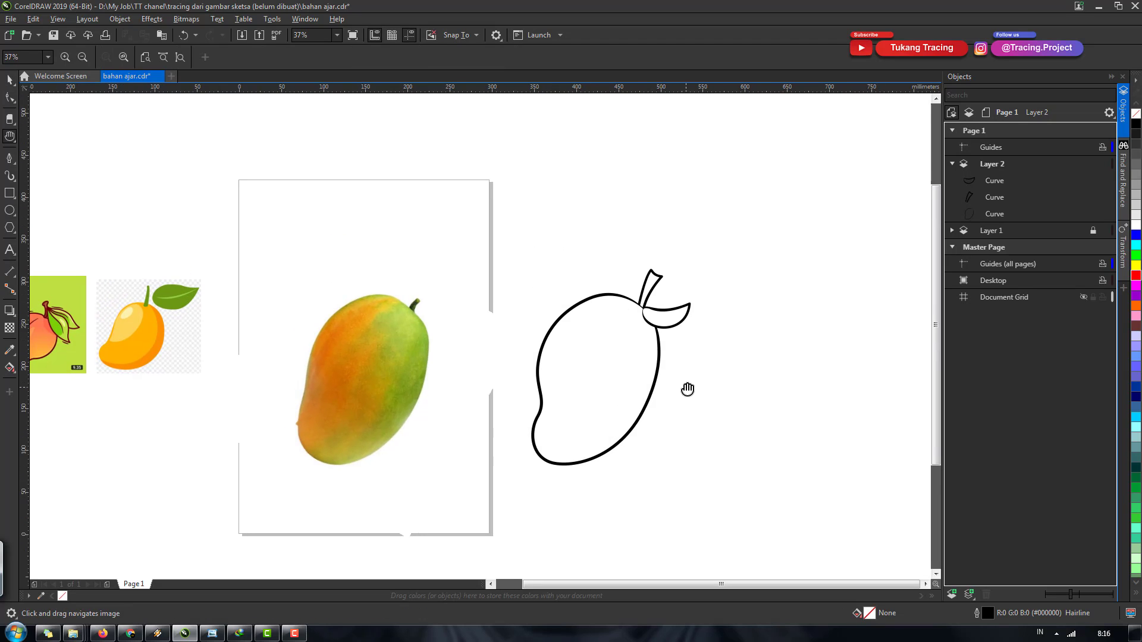
{"action": "key", "text": "space"}
{"action": "left_click_drag", "start_coordinate": [463, 199], "coordinate": [727, 476]}
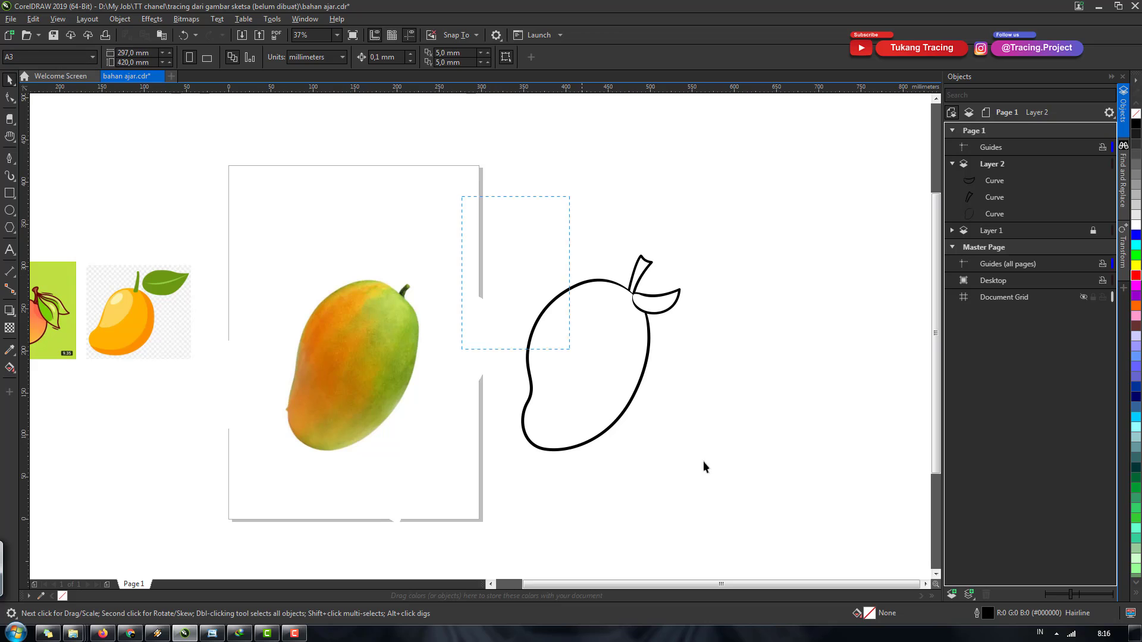
{"action": "scroll", "coordinate": [657, 379], "scroll_direction": "up", "scroll_amount": 2}
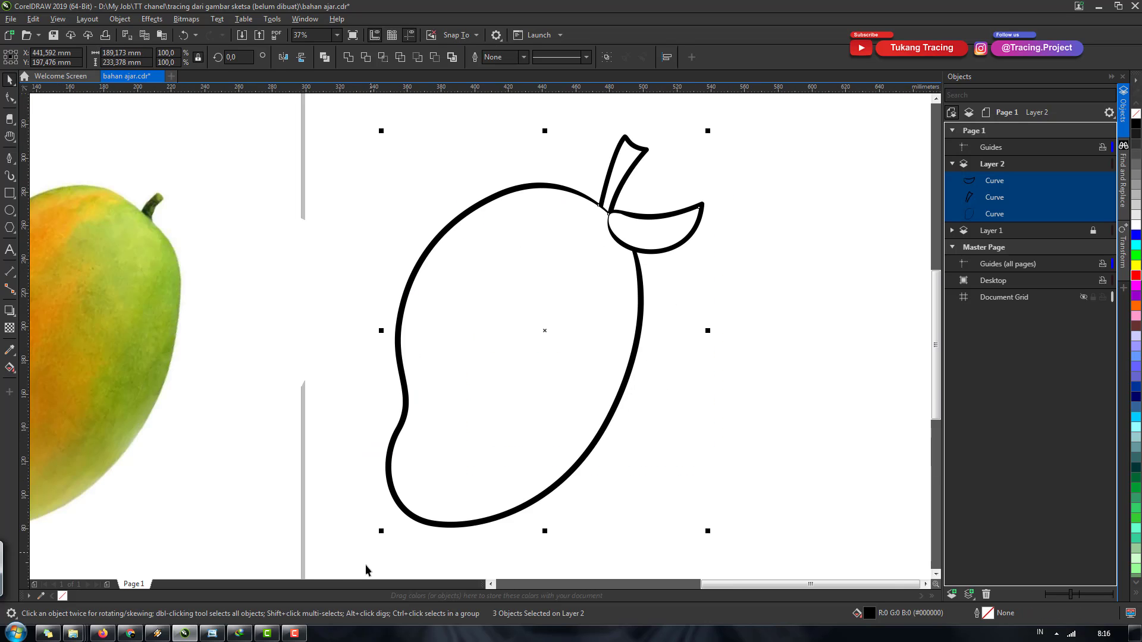
{"action": "left_click", "coordinate": [294, 634]}
{"action": "left_click", "coordinate": [294, 634]}
{"action": "left_click", "coordinate": [789, 441]}
{"action": "scroll", "coordinate": [701, 373], "scroll_direction": "down", "scroll_amount": 2}
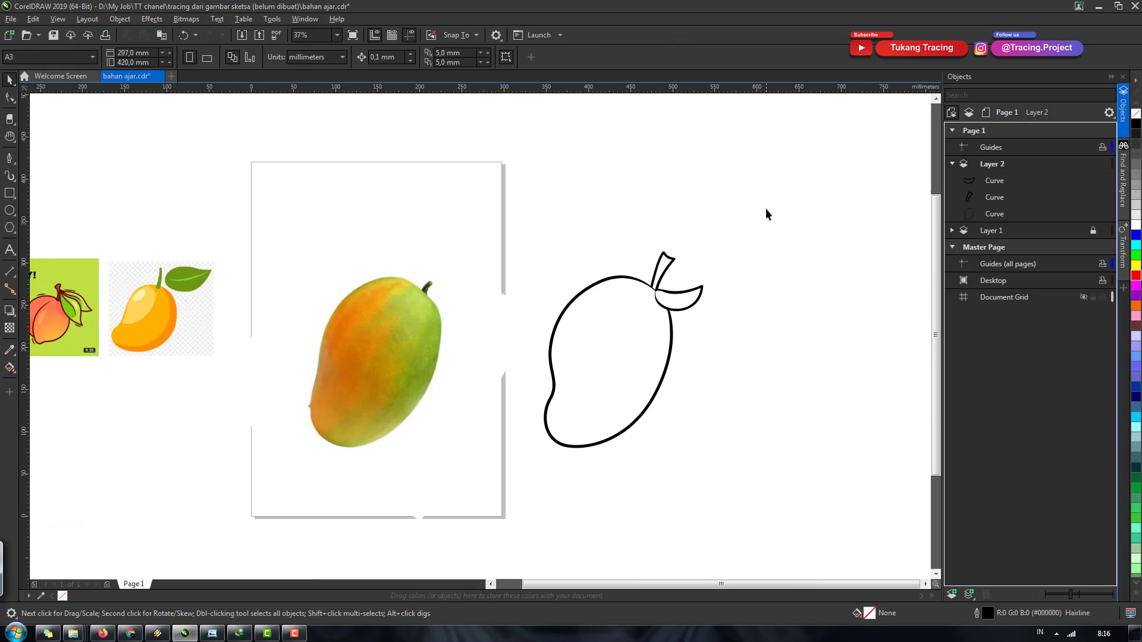
{"action": "left_click_drag", "start_coordinate": [518, 477], "coordinate": [515, 478]}
{"action": "scroll", "coordinate": [599, 352], "scroll_direction": "down", "scroll_amount": 2}
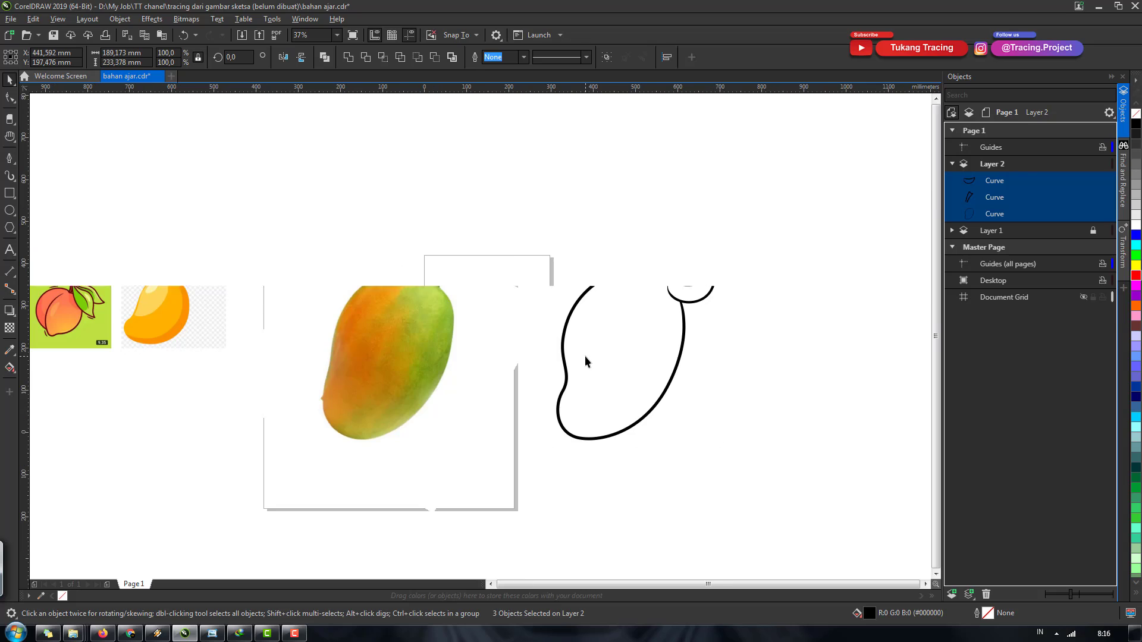
{"action": "scroll", "coordinate": [374, 351], "scroll_direction": "up", "scroll_amount": 2}
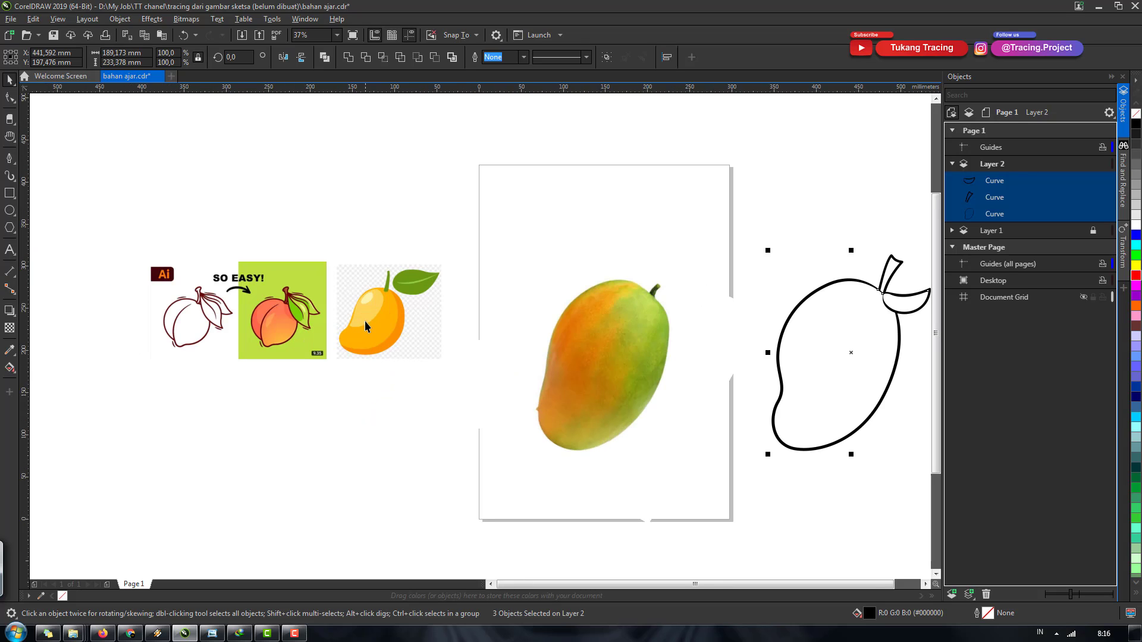
{"action": "scroll", "coordinate": [365, 320], "scroll_direction": "down", "scroll_amount": 2}
{"action": "scroll", "coordinate": [645, 320], "scroll_direction": "up", "scroll_amount": 2}
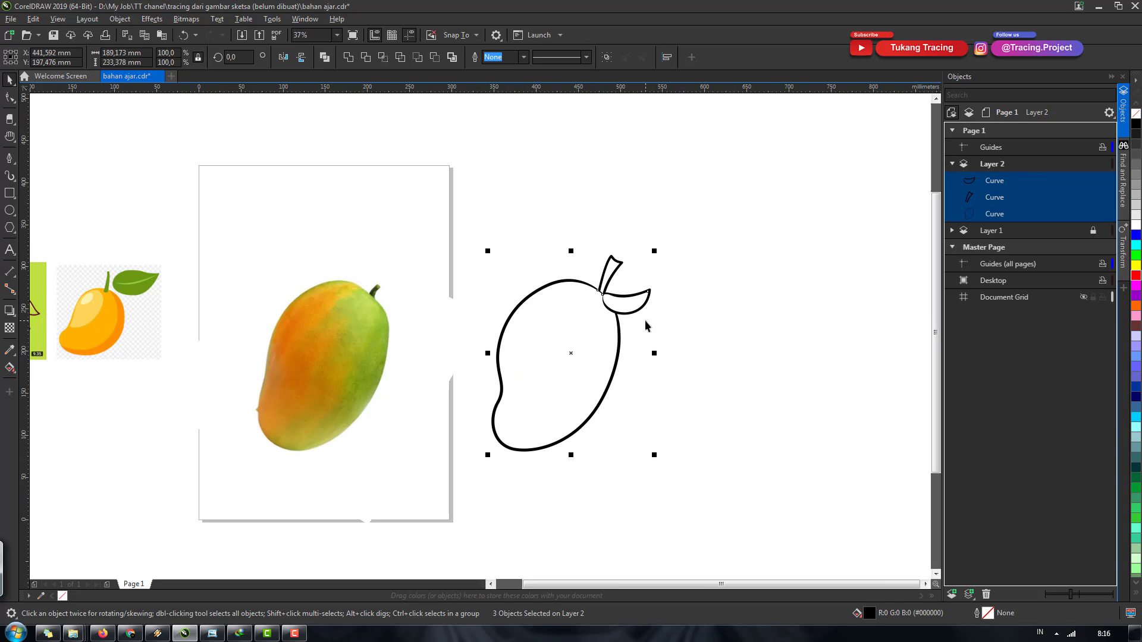
{"action": "mouse_move", "coordinate": [1026, 230]}
{"action": "scroll", "coordinate": [827, 235], "scroll_direction": "down", "scroll_amount": 2}
Step: Move the sketch-and-peach reference image beside the mango outline
{"action": "left_click", "coordinate": [374, 280]}
{"action": "left_click_drag", "start_coordinate": [399, 277], "coordinate": [796, 312]}
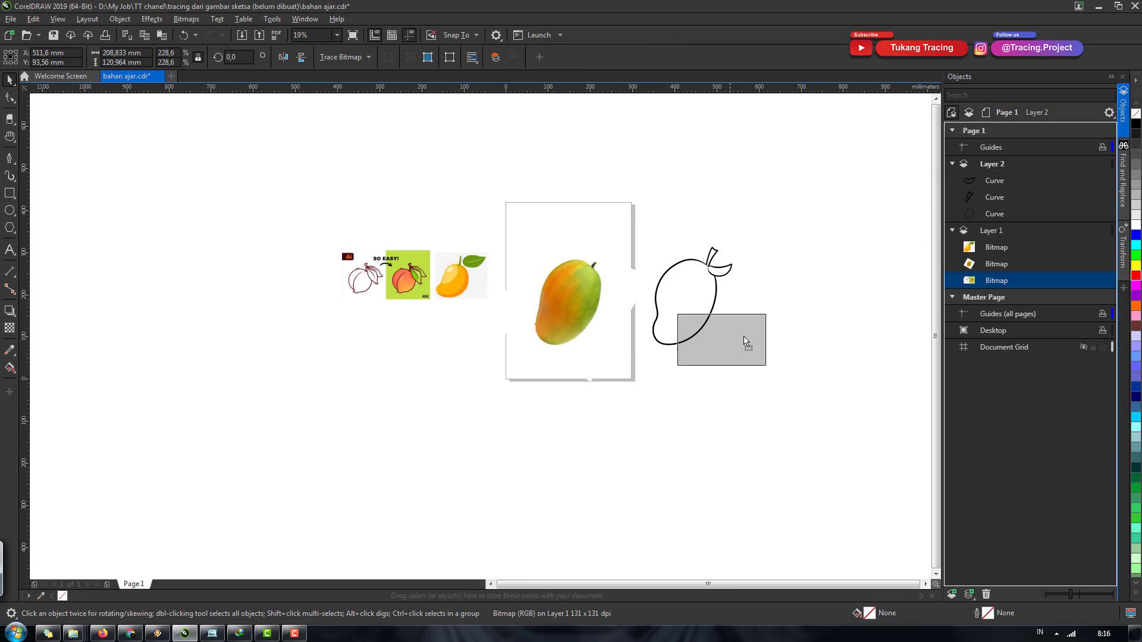
{"action": "scroll", "coordinate": [796, 313], "scroll_direction": "up", "scroll_amount": 3}
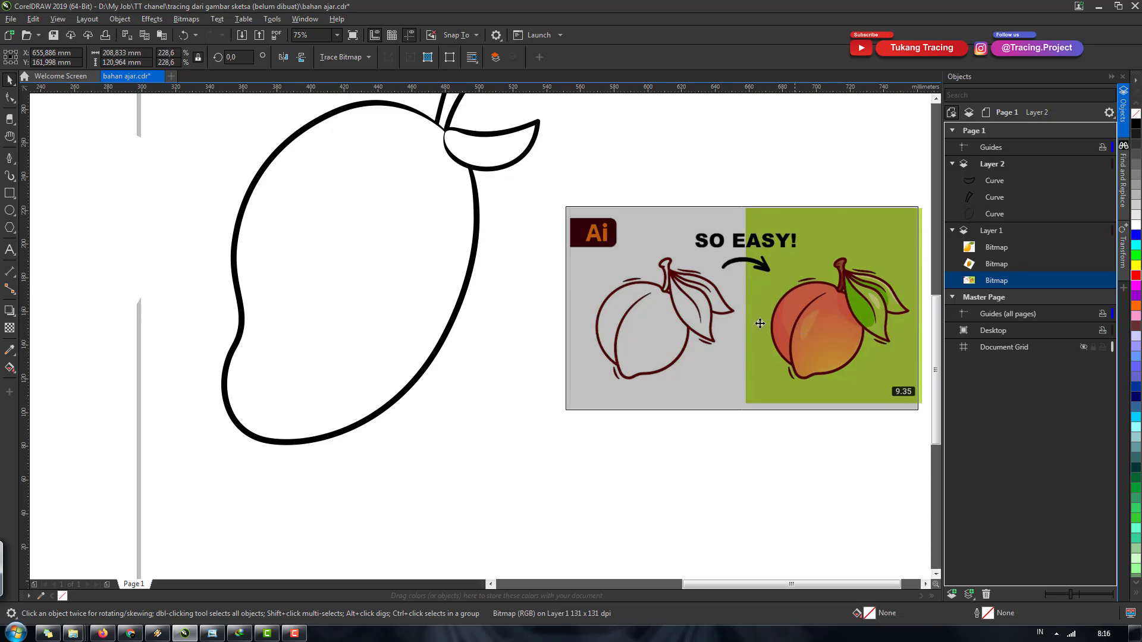
{"action": "scroll", "coordinate": [680, 423], "scroll_direction": "down", "scroll_amount": 2}
{"action": "left_click", "coordinate": [681, 422]}
{"action": "scroll", "coordinate": [708, 277], "scroll_direction": "up", "scroll_amount": 2}
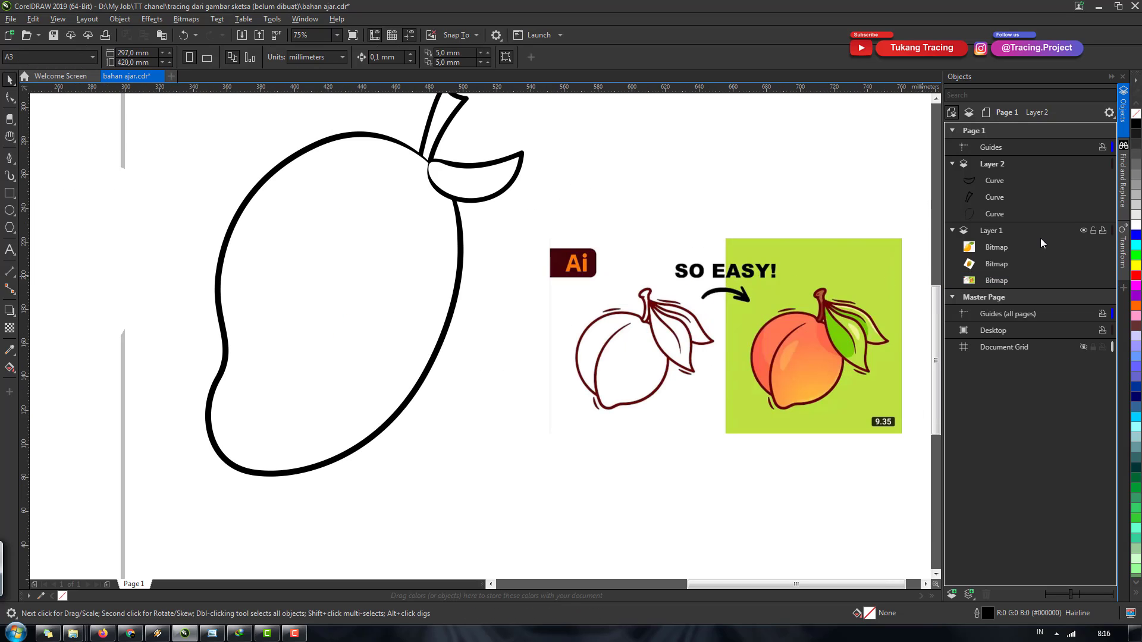
Step: Lock Layer 1 and select the three mango curves in the Objects docker
{"action": "left_click", "coordinate": [1091, 231]}
{"action": "left_click", "coordinate": [982, 182]}
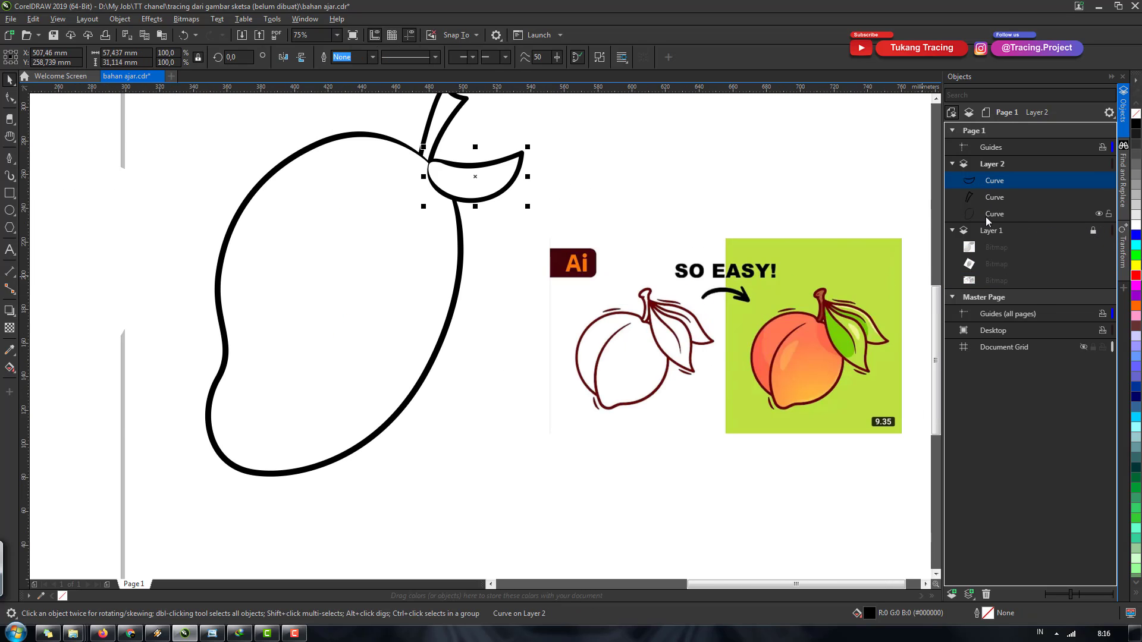
{"action": "left_click", "coordinate": [986, 214], "text": "shift"}
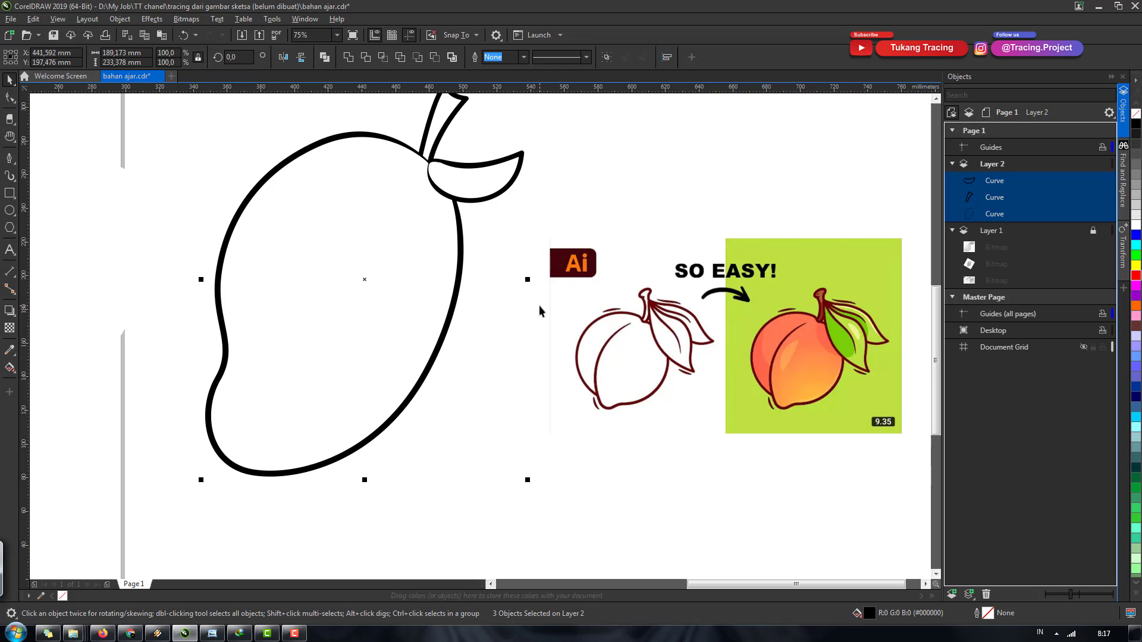
Step: Group the three mango curves and move the group onto the new layer
{"action": "key", "text": "ctrl+g"}
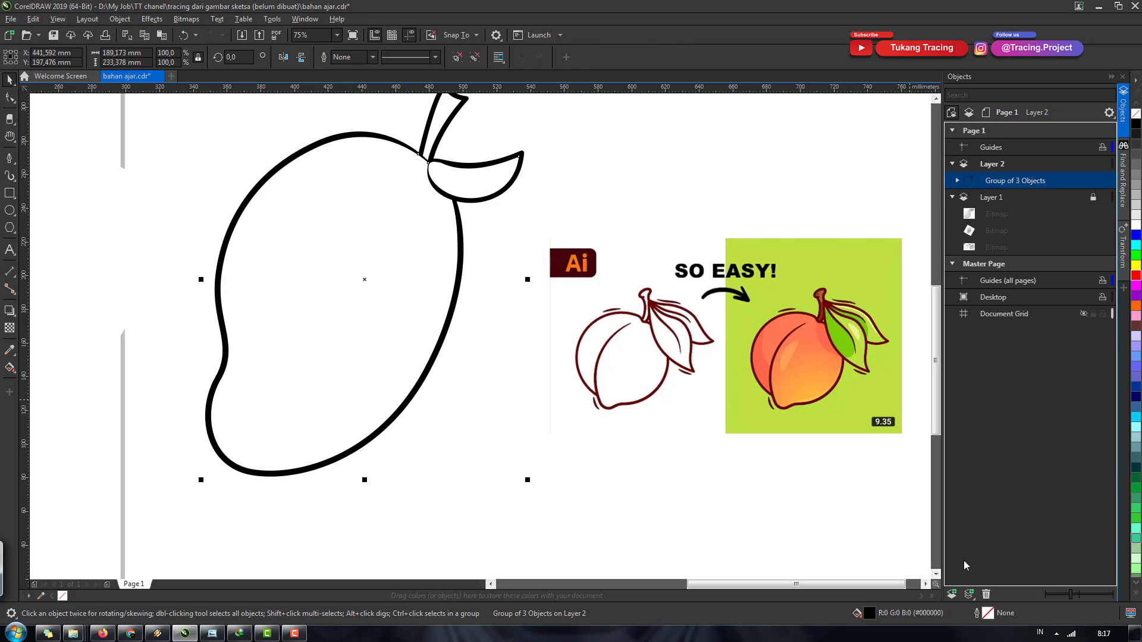
{"action": "key", "text": "Delete"}
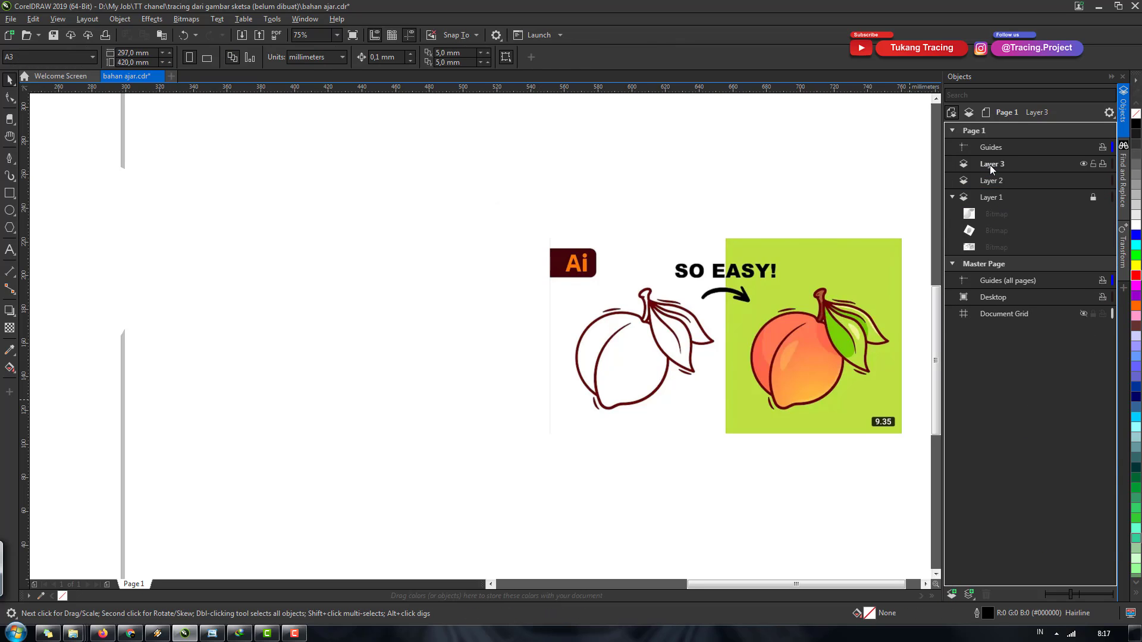
{"action": "key", "text": "ctrl+v"}
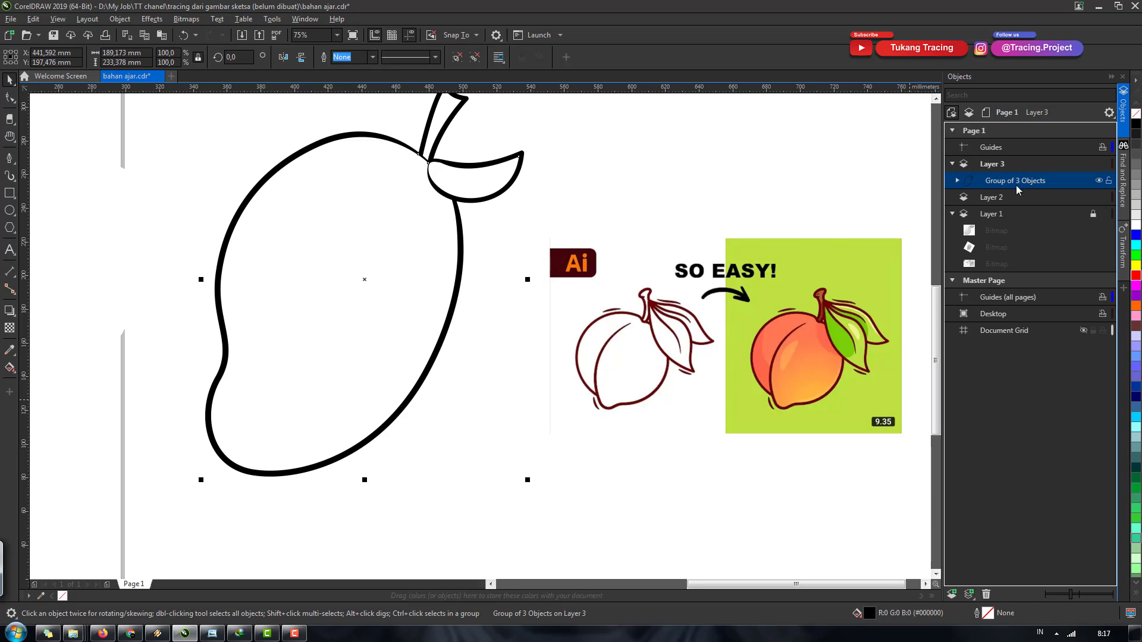
Step: Rename the new layer 'line art' and the emptied layer 'color'
{"action": "left_click", "coordinate": [998, 166]}
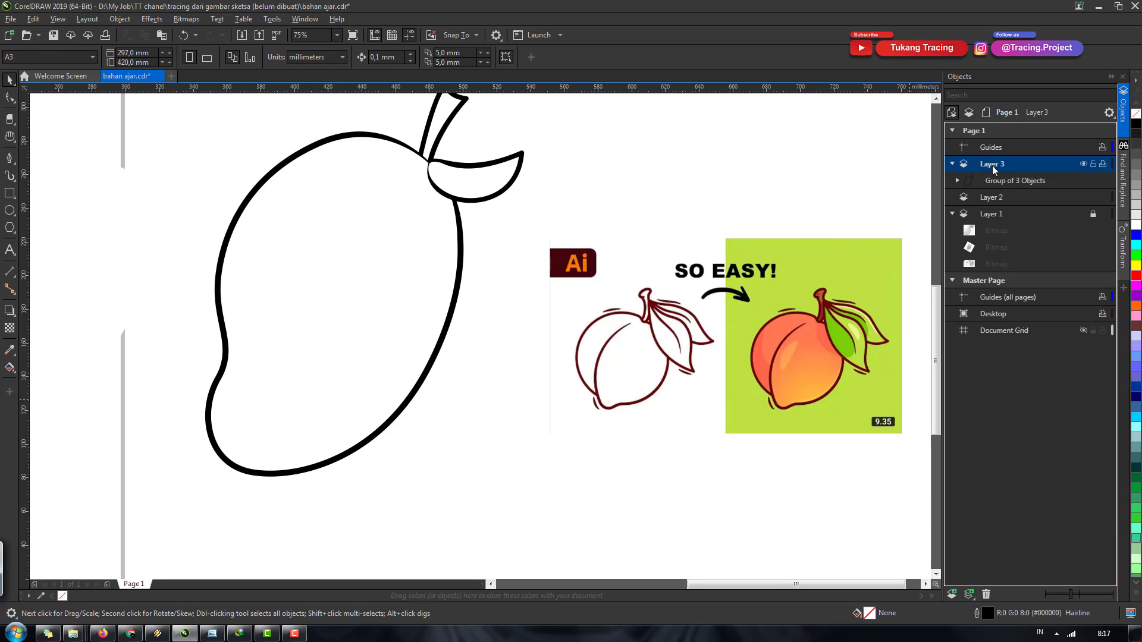
{"action": "double_click", "coordinate": [992, 166]}
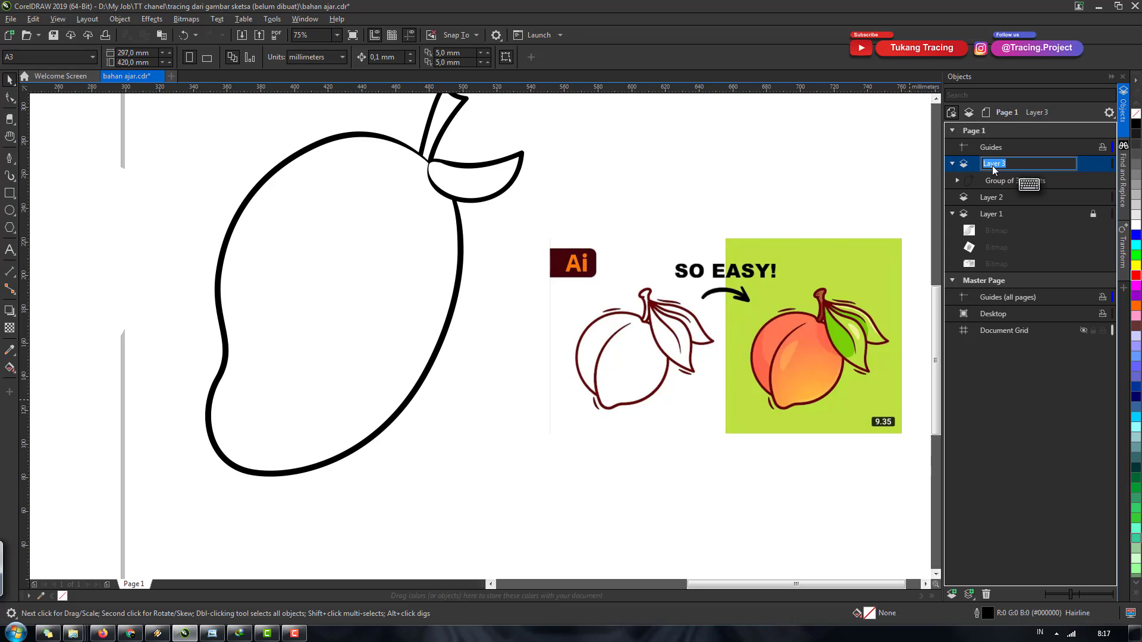
{"action": "key", "text": "BackSpace"}
{"action": "type", "text": "t"}
{"action": "key", "text": "Return"}
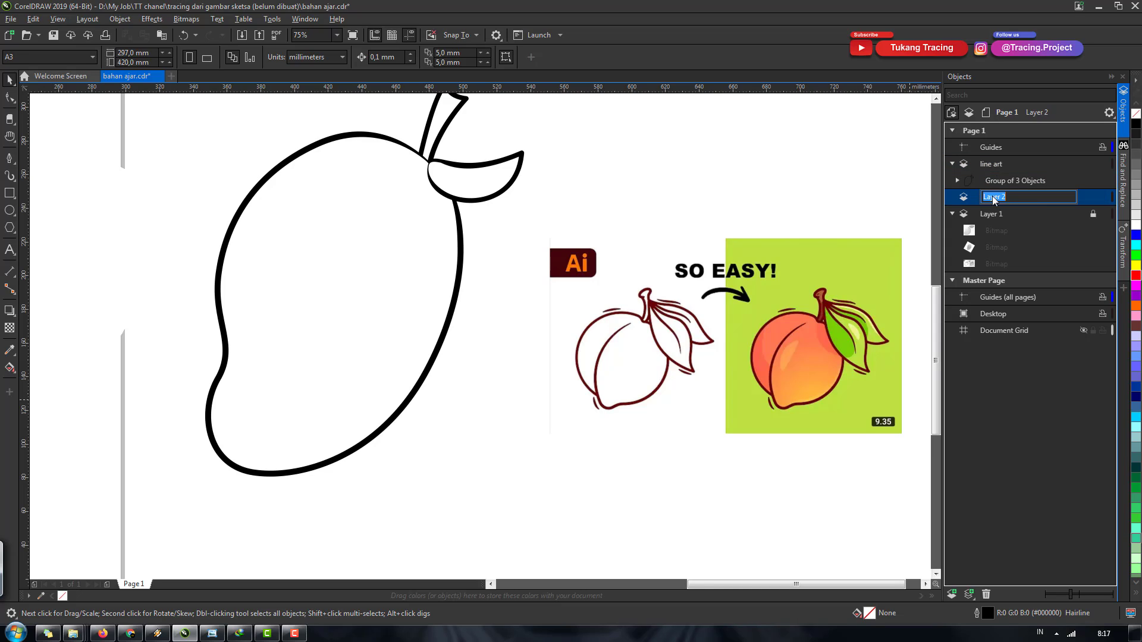
{"action": "type", "text": "color"}
{"action": "key", "text": "Return"}
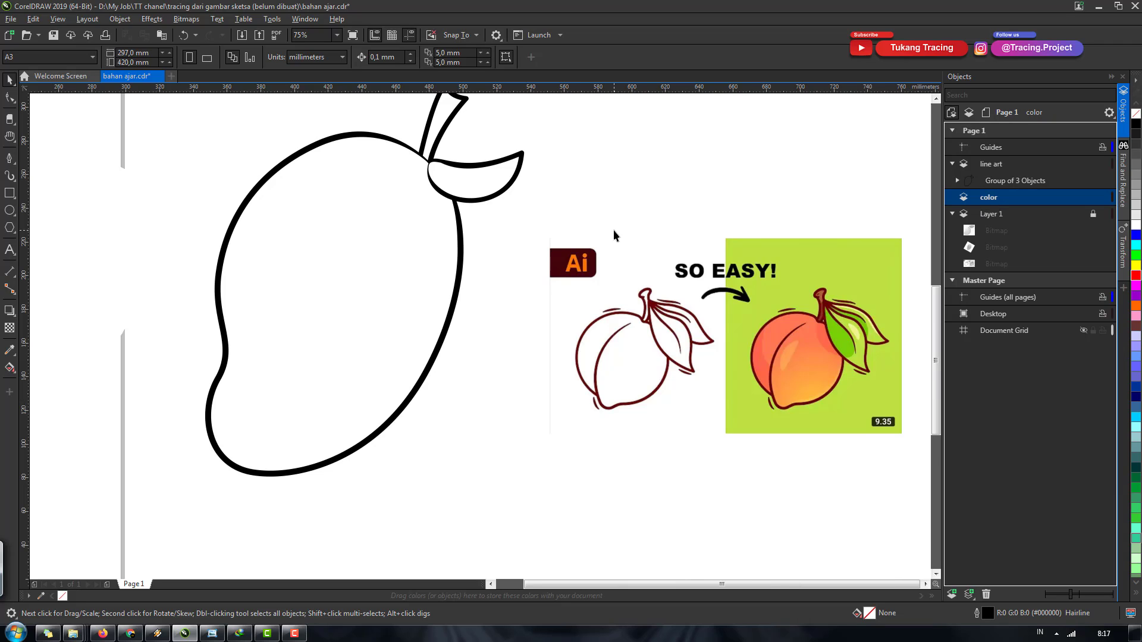
{"action": "scroll", "coordinate": [566, 251], "scroll_direction": "down", "scroll_amount": 2}
{"action": "scroll", "coordinate": [559, 253], "scroll_direction": "up", "scroll_amount": 2}
{"action": "key", "text": "h"}
{"action": "left_click_drag", "start_coordinate": [562, 265], "coordinate": [433, 332]}
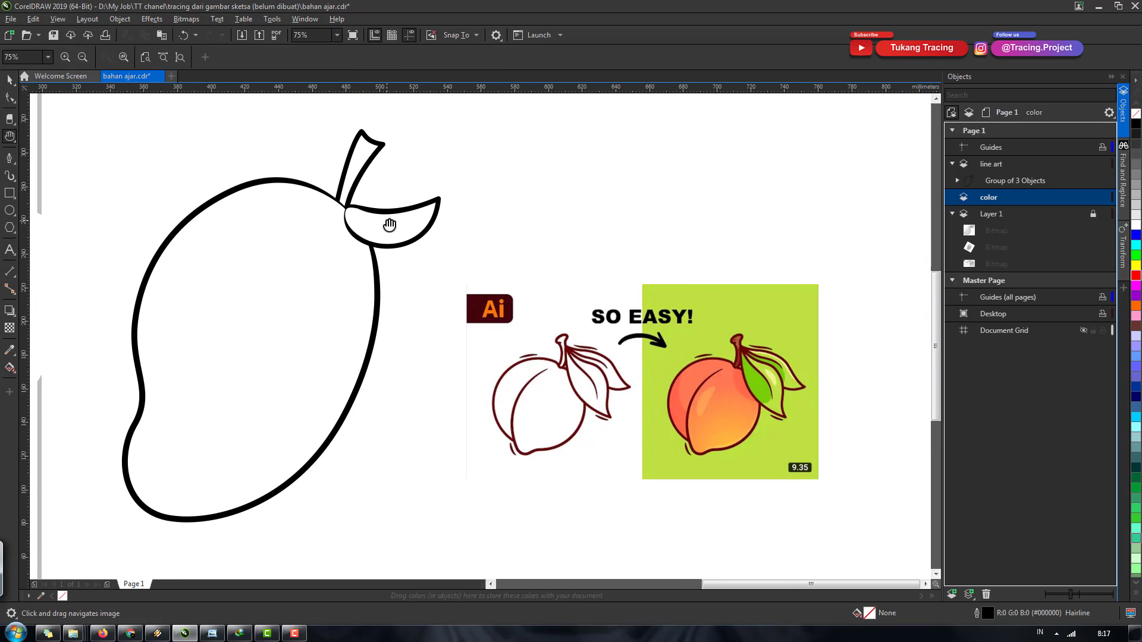
Step: On the line art layer, draw a gently arcing curve across the leaf toward its tip
{"action": "scroll", "coordinate": [388, 225], "scroll_direction": "up", "scroll_amount": 2}
{"action": "scroll", "coordinate": [385, 224], "scroll_direction": "down", "scroll_amount": 2}
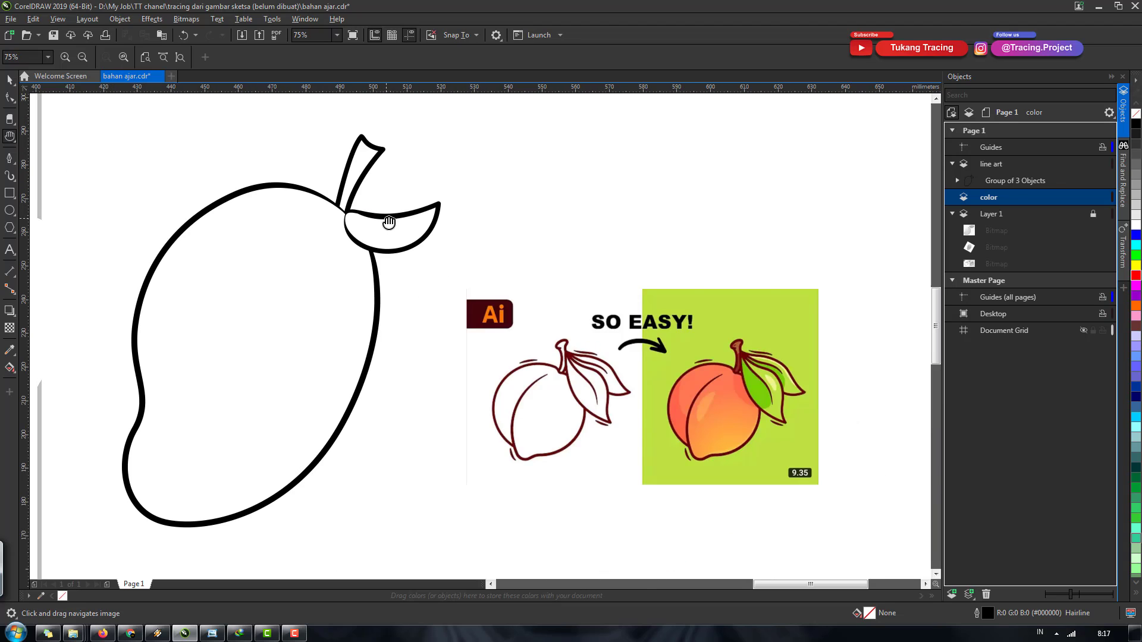
{"action": "scroll", "coordinate": [389, 223], "scroll_direction": "up", "scroll_amount": 2}
{"action": "scroll", "coordinate": [387, 221], "scroll_direction": "down", "scroll_amount": 4}
{"action": "scroll", "coordinate": [461, 275], "scroll_direction": "up", "scroll_amount": 2}
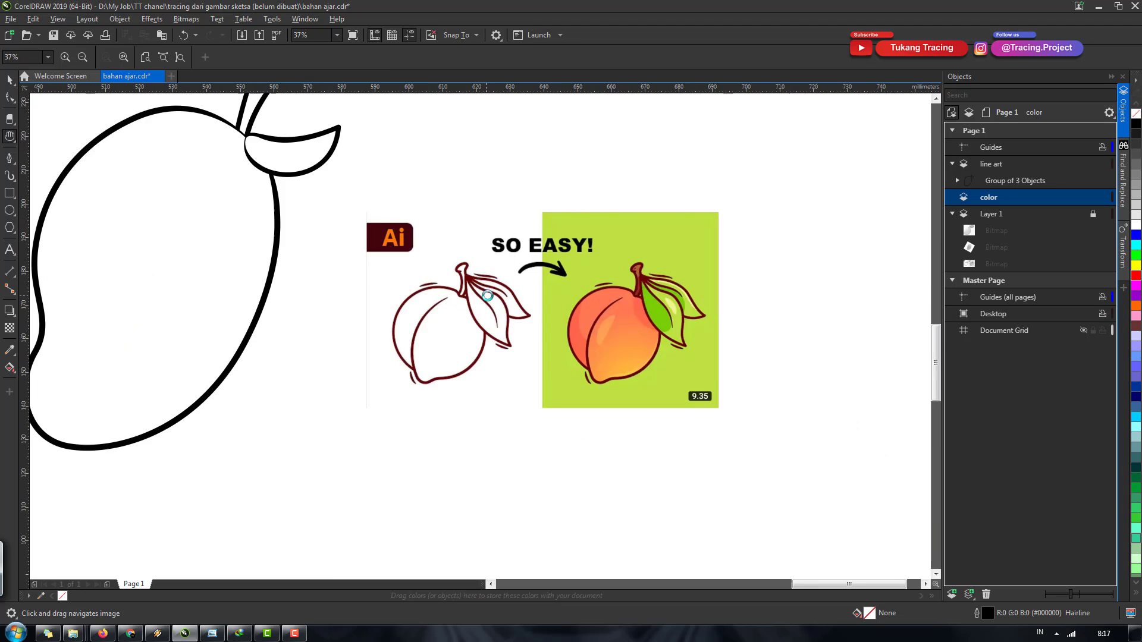
{"action": "scroll", "coordinate": [506, 355], "scroll_direction": "up", "scroll_amount": 2}
{"action": "scroll", "coordinate": [506, 357], "scroll_direction": "down", "scroll_amount": 2}
{"action": "key", "text": "space"}
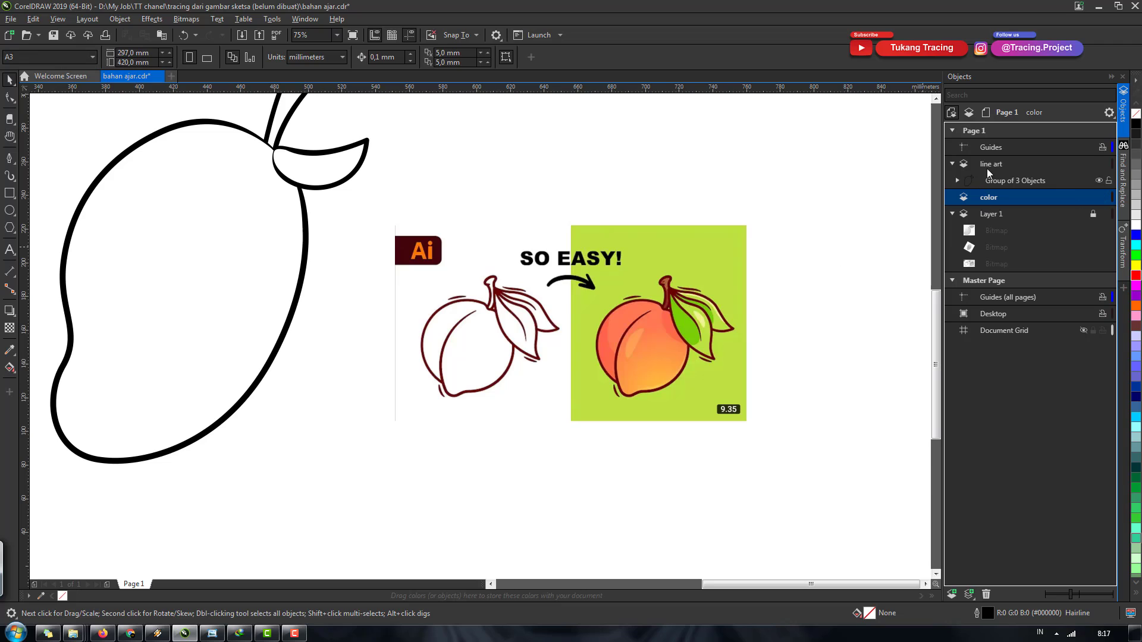
{"action": "left_click", "coordinate": [991, 164]}
{"action": "scroll", "coordinate": [278, 147], "scroll_direction": "up", "scroll_amount": 4}
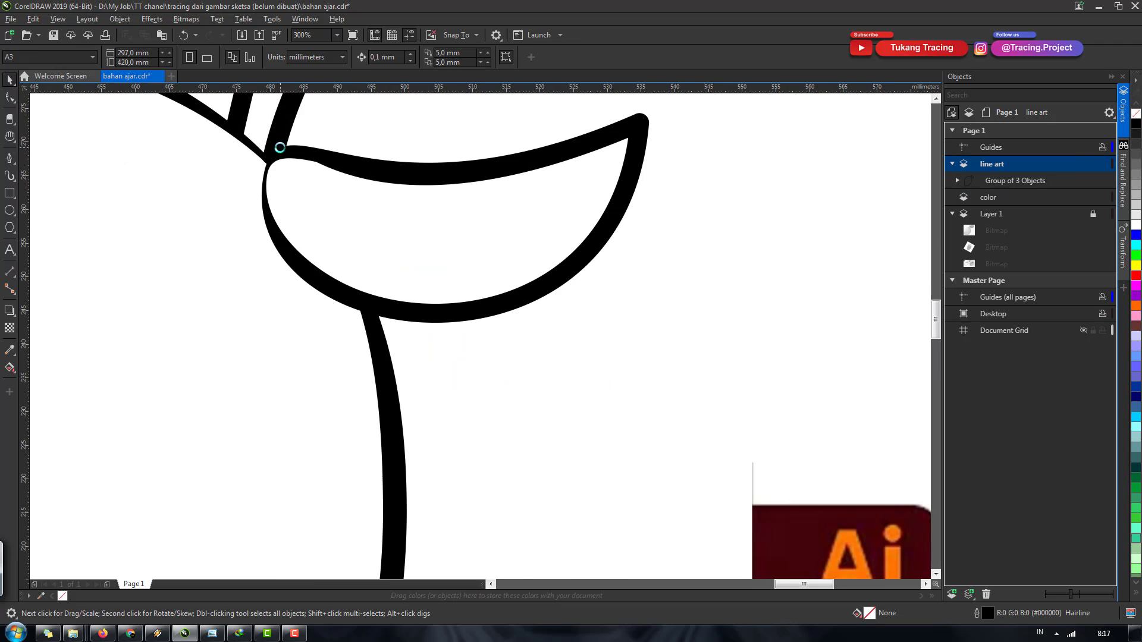
{"action": "left_click", "coordinate": [10, 159]}
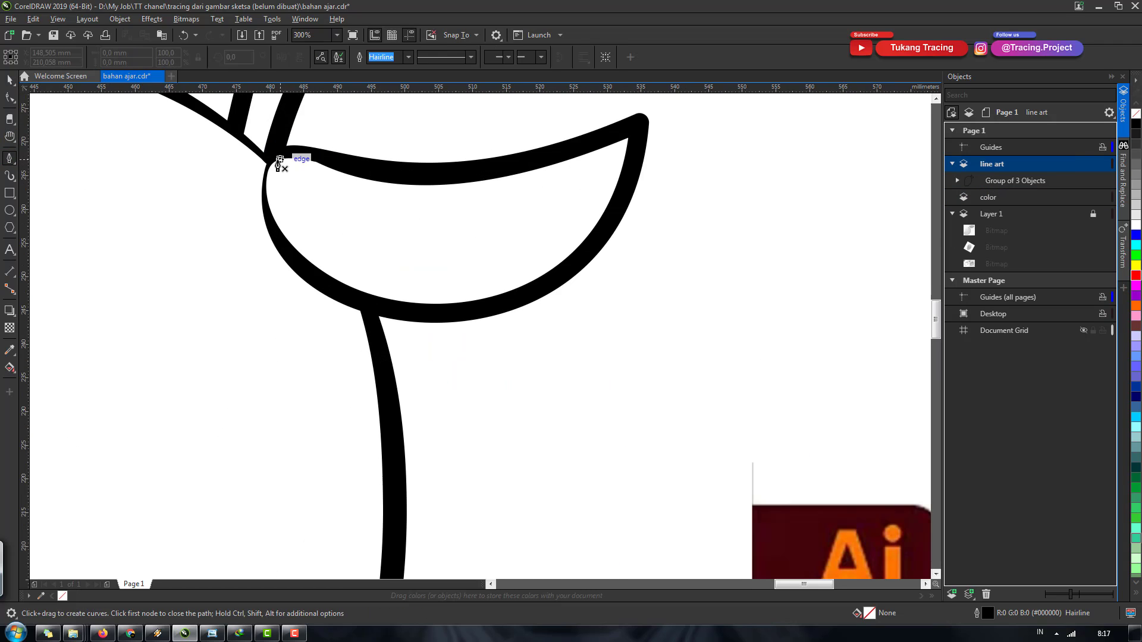
{"action": "left_click", "coordinate": [271, 159]}
{"action": "left_click_drag", "start_coordinate": [517, 232], "coordinate": [632, 178]}
{"action": "key", "text": "F10"}
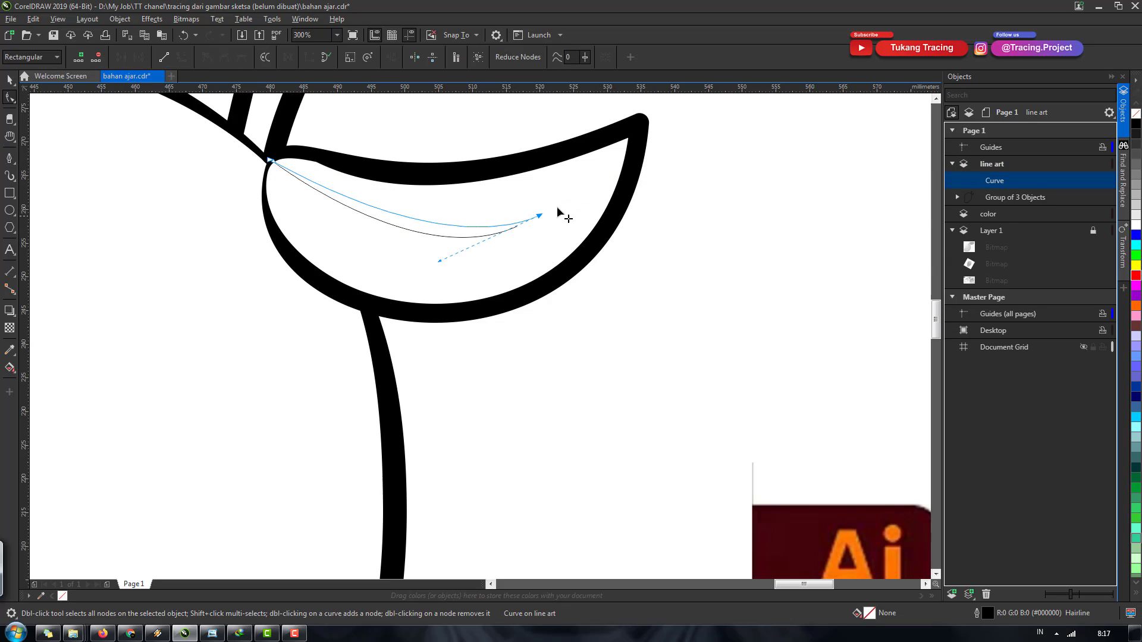
{"action": "left_click_drag", "start_coordinate": [557, 206], "coordinate": [569, 203]}
{"action": "left_click_drag", "start_coordinate": [470, 246], "coordinate": [408, 262]}
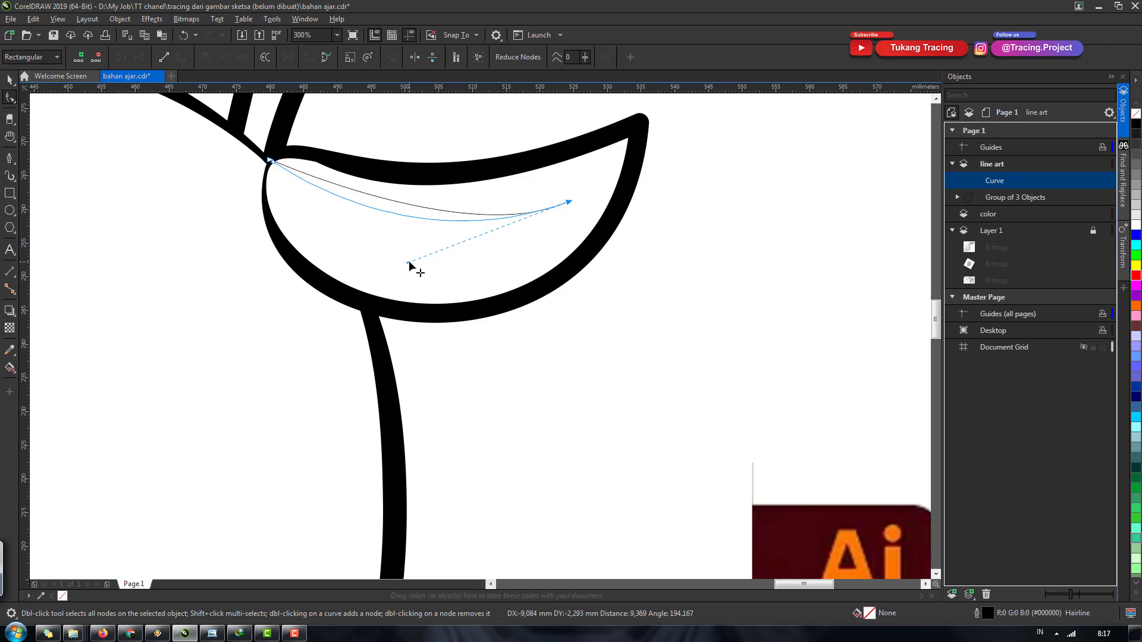
{"action": "left_click_drag", "start_coordinate": [274, 163], "coordinate": [283, 188]}
Step: Extend the path back to its start to close a tapered crescent, adjusting its pointed end
{"action": "left_click", "coordinate": [10, 159]}
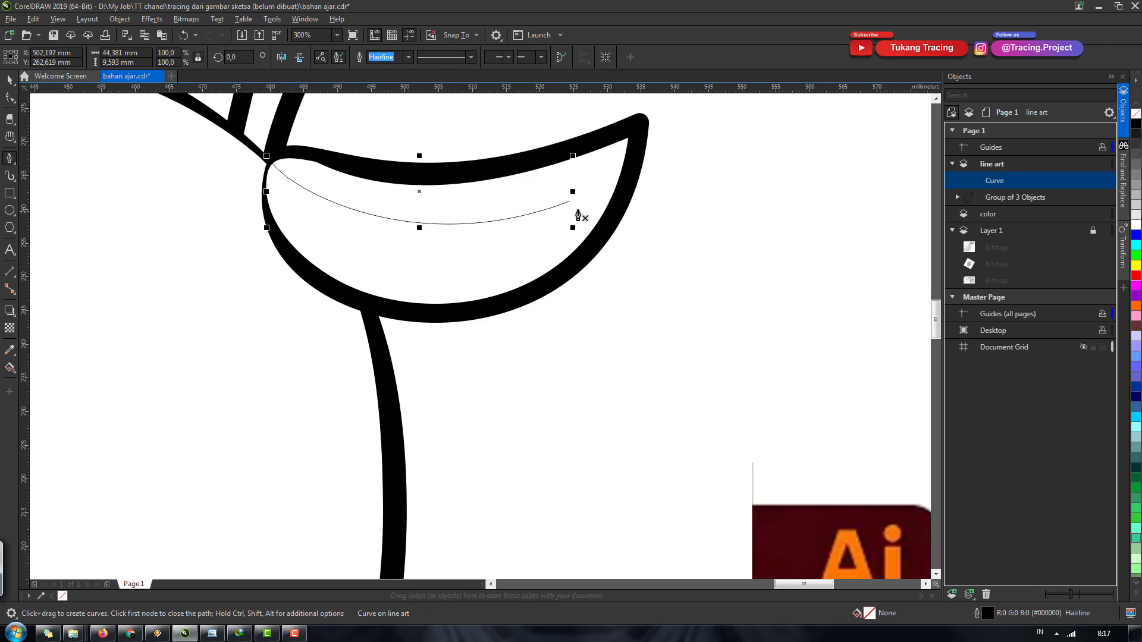
{"action": "left_click_drag", "start_coordinate": [569, 202], "coordinate": [732, 139]}
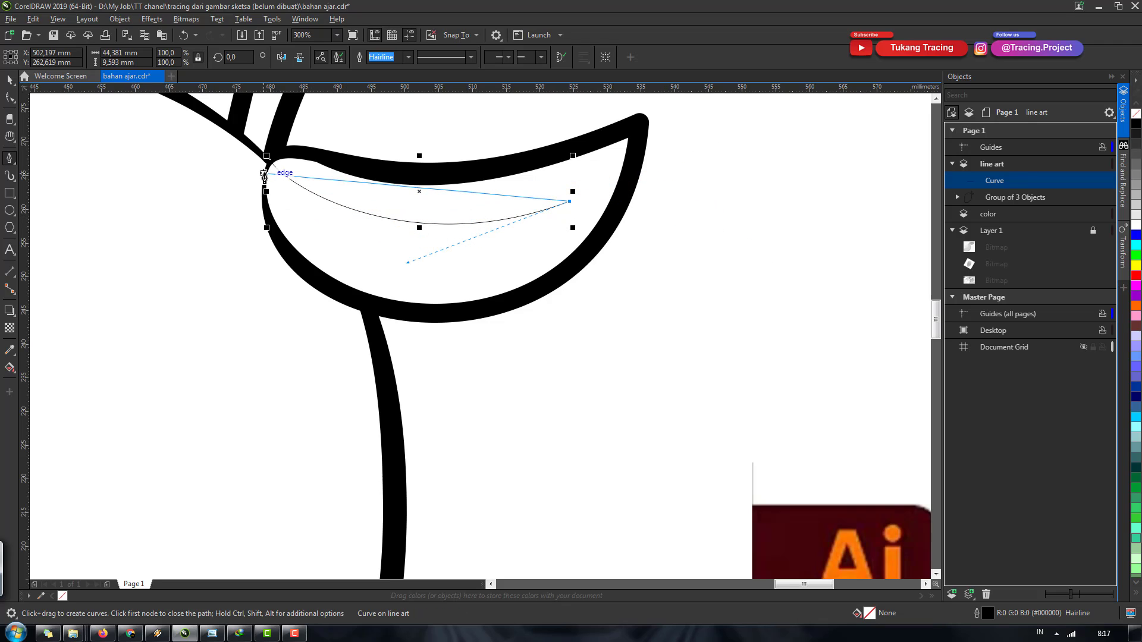
{"action": "mouse_move", "coordinate": [265, 173]}
{"action": "left_mouse_down"}
{"action": "mouse_move", "coordinate": [156, 132]}
{"action": "mouse_move", "coordinate": [141, 145]}
{"action": "left_mouse_up"}
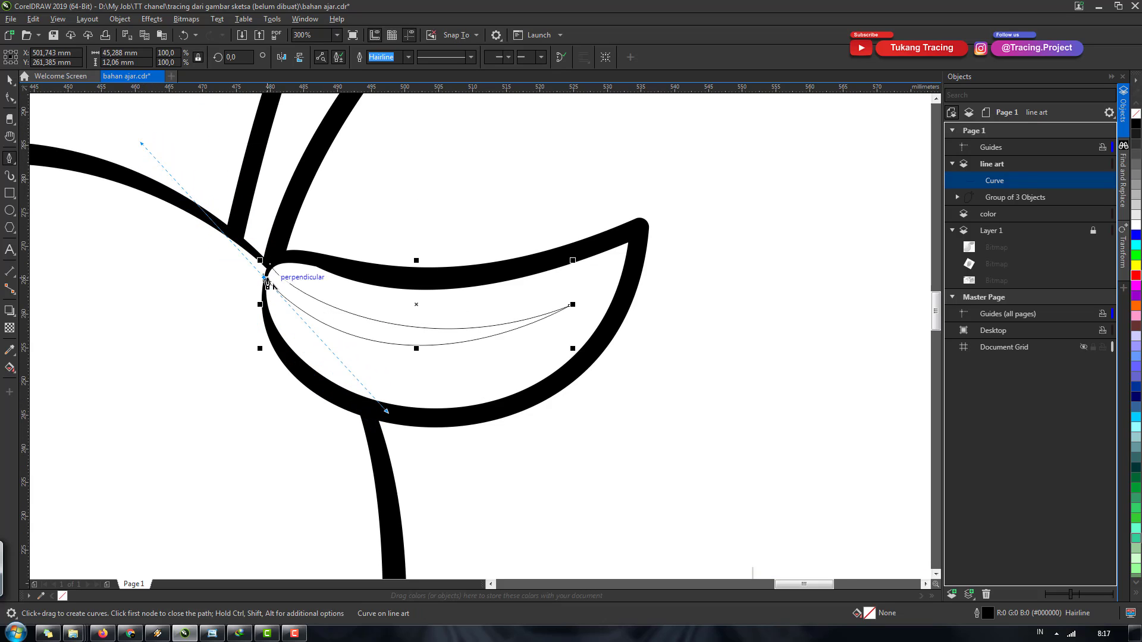
{"action": "scroll", "coordinate": [266, 282], "scroll_direction": "up", "scroll_amount": 1}
{"action": "scroll", "coordinate": [266, 283], "scroll_direction": "up", "scroll_amount": 1}
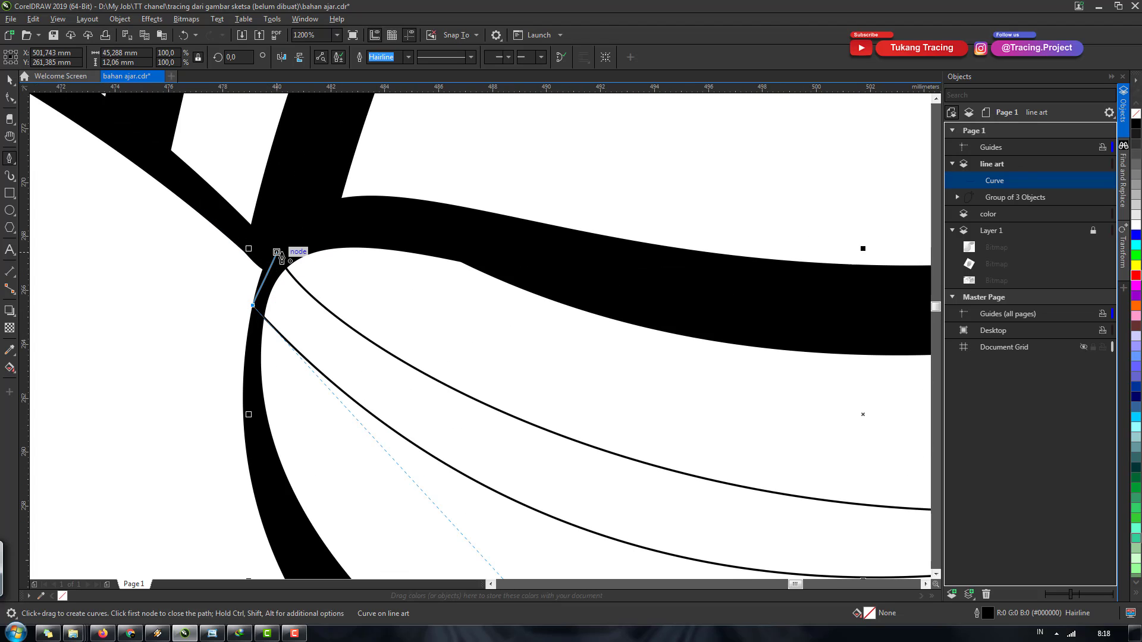
{"action": "left_click", "coordinate": [309, 249]}
{"action": "scroll", "coordinate": [357, 232], "scroll_direction": "down", "scroll_amount": 2}
{"action": "scroll", "coordinate": [417, 250], "scroll_direction": "down", "scroll_amount": 1}
{"action": "scroll", "coordinate": [387, 250], "scroll_direction": "up", "scroll_amount": 1}
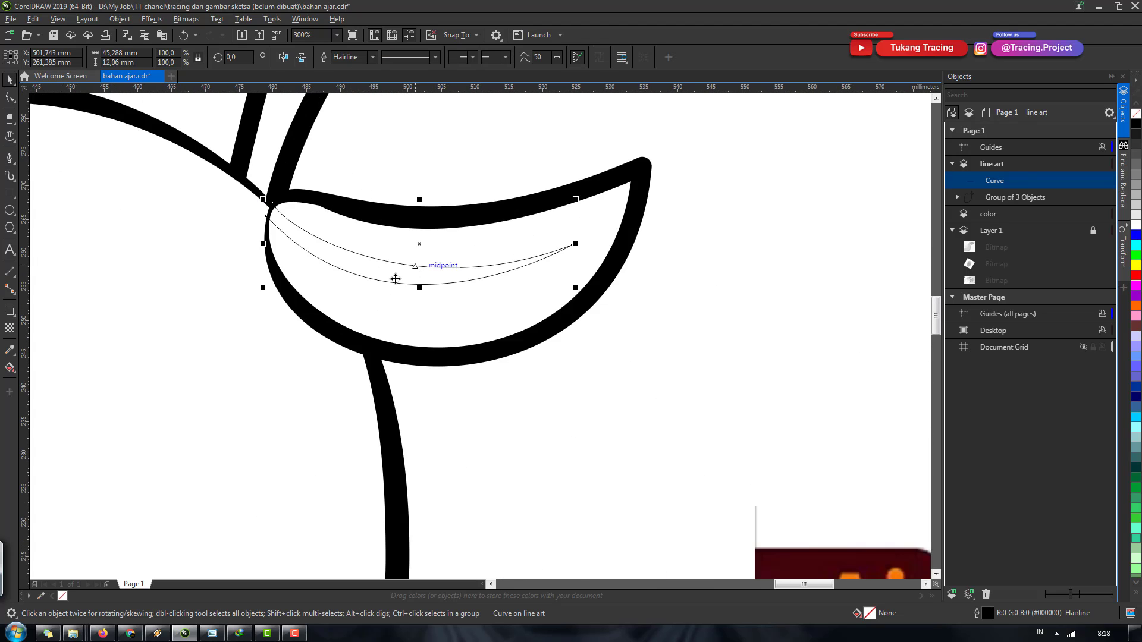
{"action": "key", "text": "F10"}
{"action": "scroll", "coordinate": [344, 252], "scroll_direction": "up", "scroll_amount": 1}
{"action": "left_click_drag", "start_coordinate": [760, 225], "coordinate": [810, 275]}
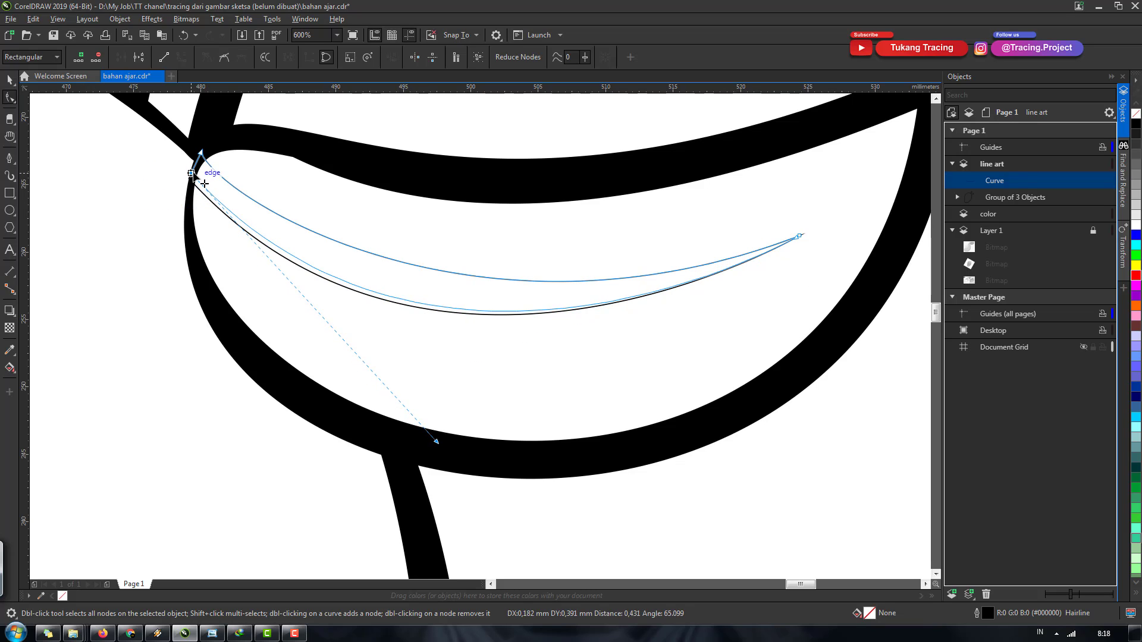
Step: Fill the crescent with black and remove its outline
{"action": "key", "text": "space"}
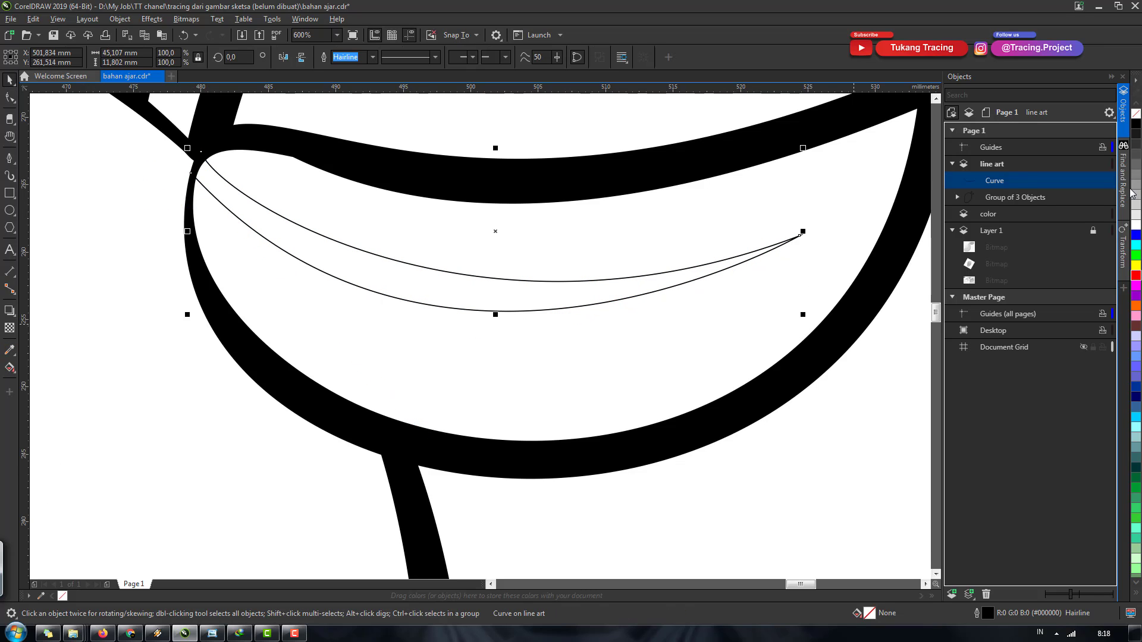
{"action": "left_click", "coordinate": [1136, 123]}
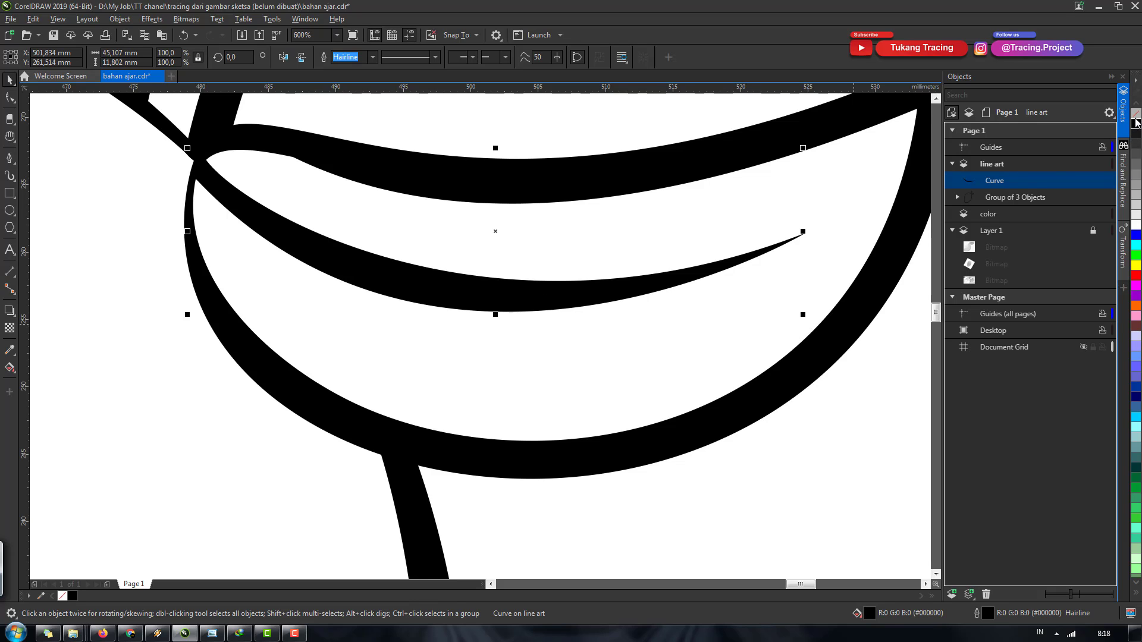
{"action": "right_click", "coordinate": [1136, 113]}
{"action": "scroll", "coordinate": [572, 247], "scroll_direction": "down", "scroll_amount": 3}
Step: Deselect the crescent and make the color layer active
{"action": "left_click", "coordinate": [606, 287]}
{"action": "scroll", "coordinate": [656, 296], "scroll_direction": "down", "scroll_amount": 2}
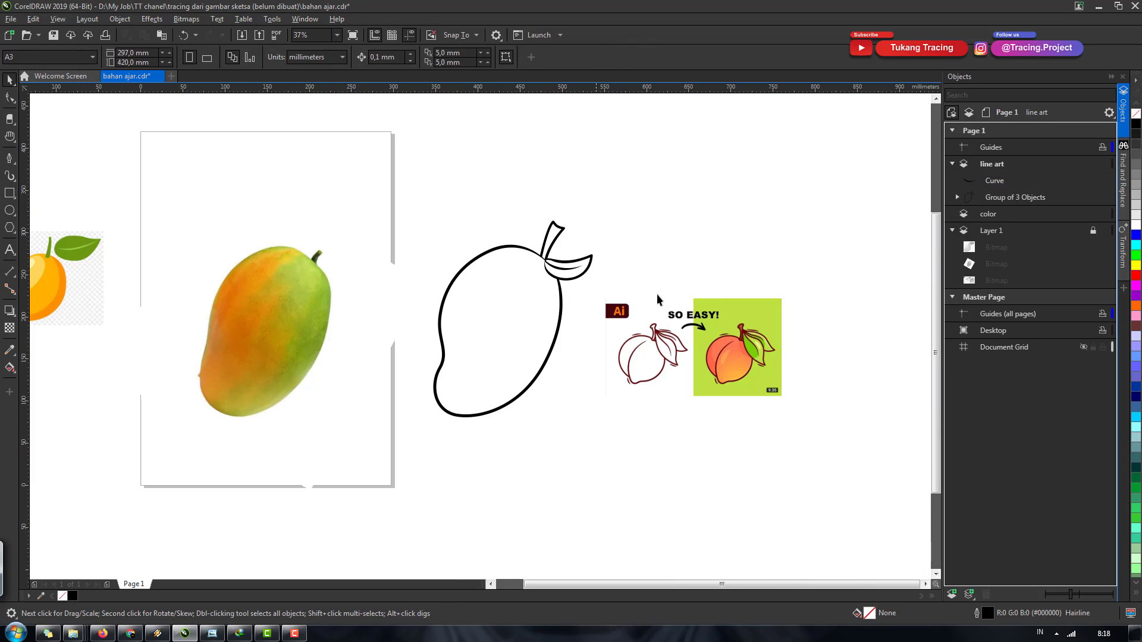
{"action": "scroll", "coordinate": [568, 307], "scroll_direction": "up", "scroll_amount": 2}
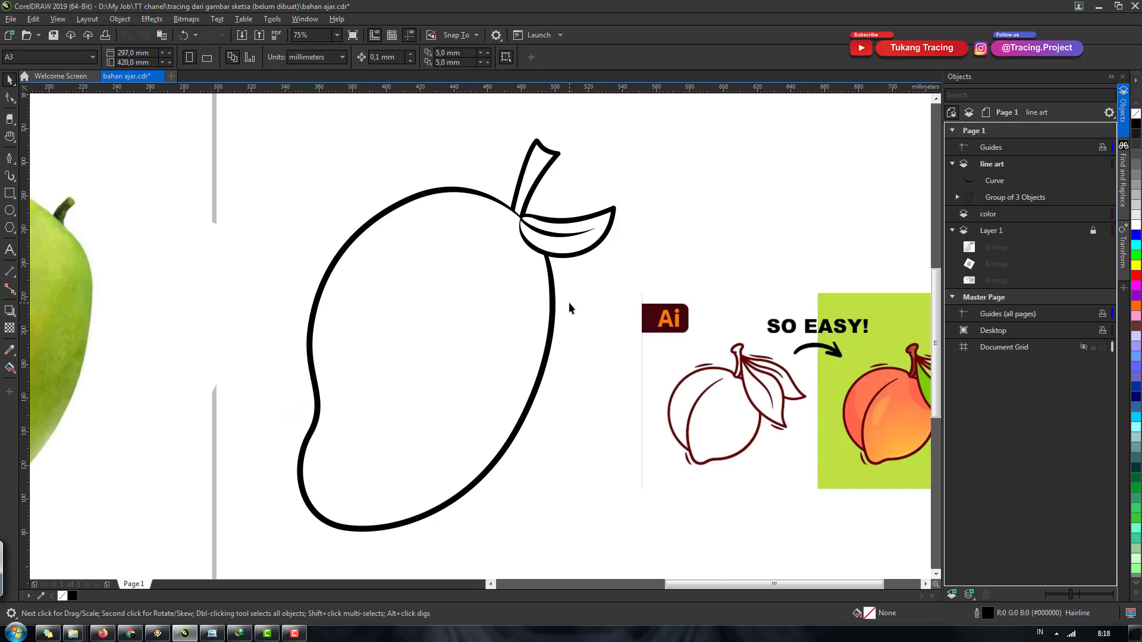
{"action": "scroll", "coordinate": [568, 307], "scroll_direction": "down", "scroll_amount": 2}
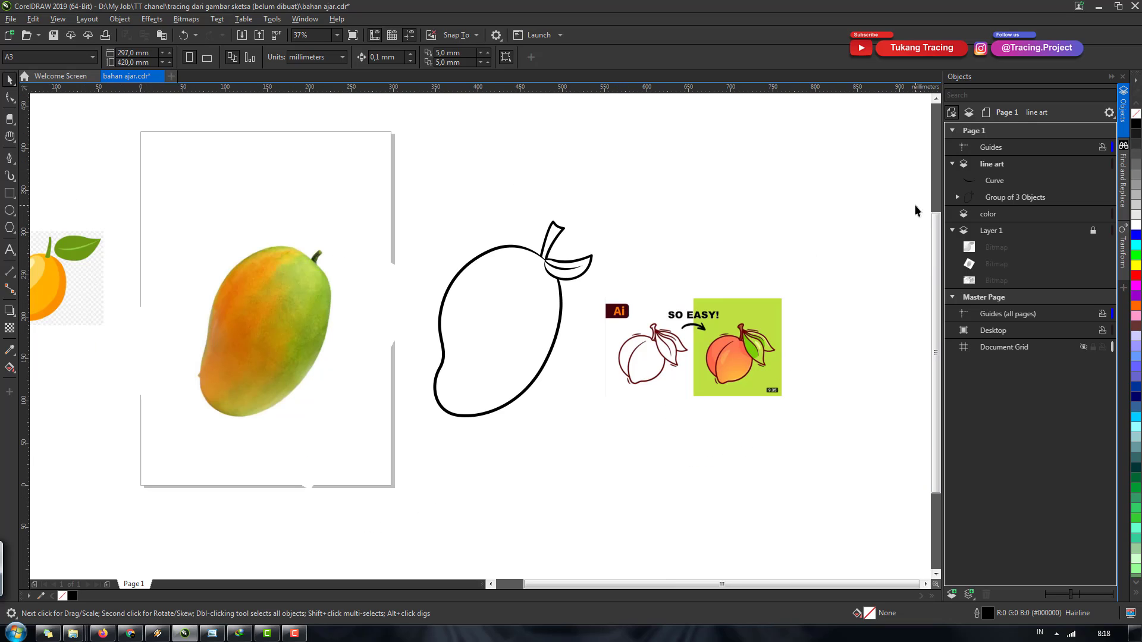
{"action": "left_click", "coordinate": [989, 214]}
{"action": "scroll", "coordinate": [601, 274], "scroll_direction": "up", "scroll_amount": 2}
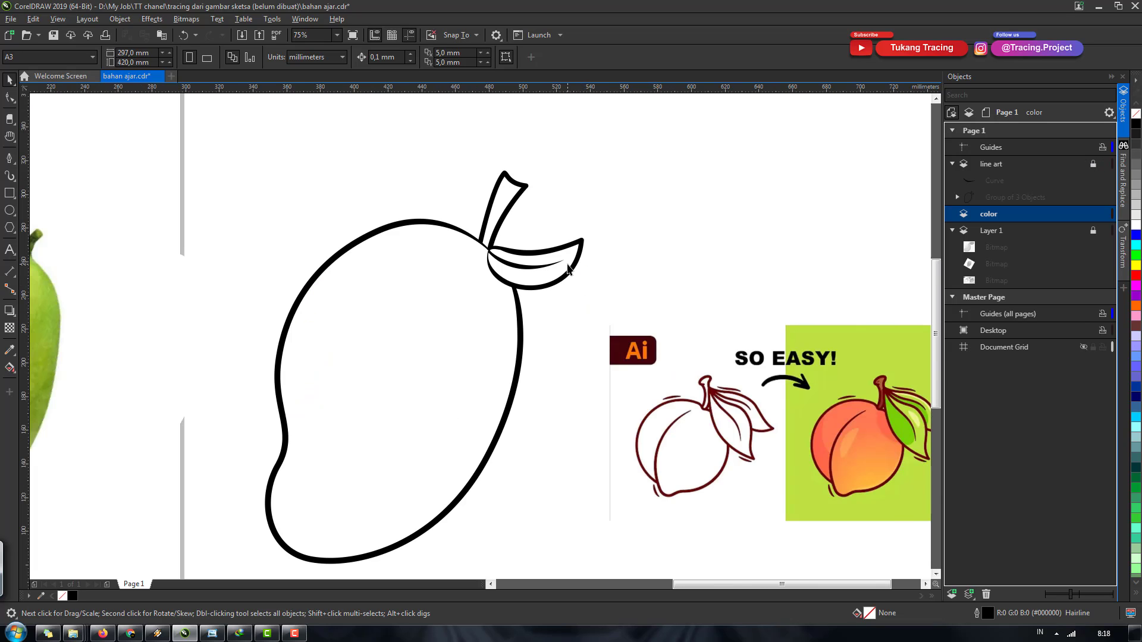
{"action": "scroll", "coordinate": [554, 268], "scroll_direction": "up", "scroll_amount": 4}
{"action": "scroll", "coordinate": [369, 256], "scroll_direction": "up", "scroll_amount": 2}
{"action": "scroll", "coordinate": [238, 244], "scroll_direction": "down", "scroll_amount": 2}
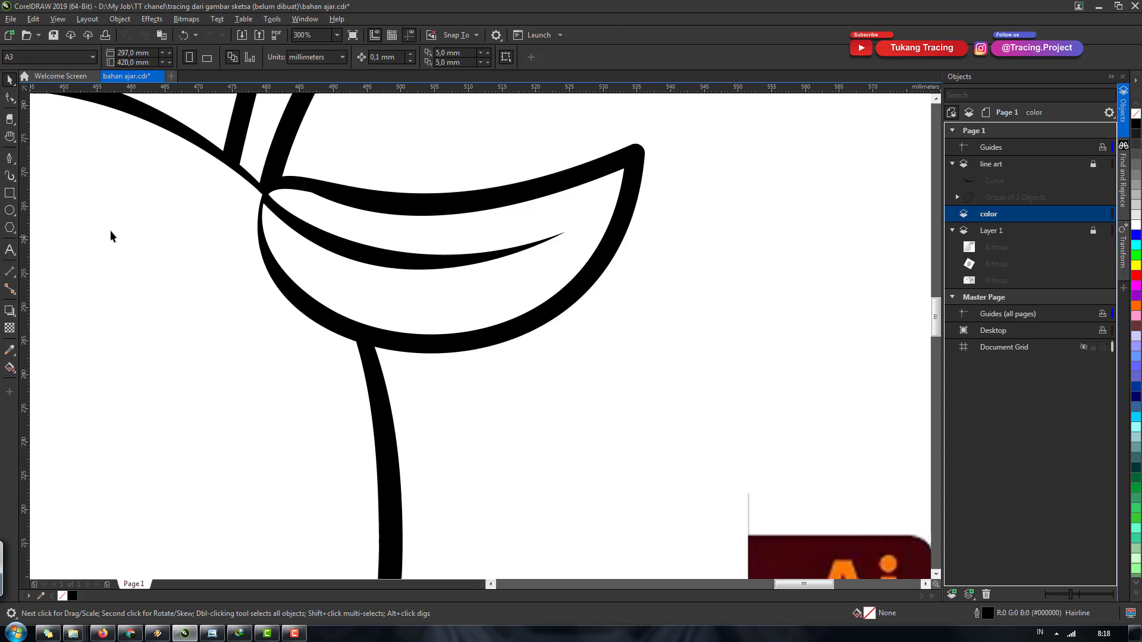
Step: Trace a closed shape around the mango leaf's outline
{"action": "left_click", "coordinate": [9, 157]}
{"action": "scroll", "coordinate": [232, 219], "scroll_direction": "up", "scroll_amount": 2}
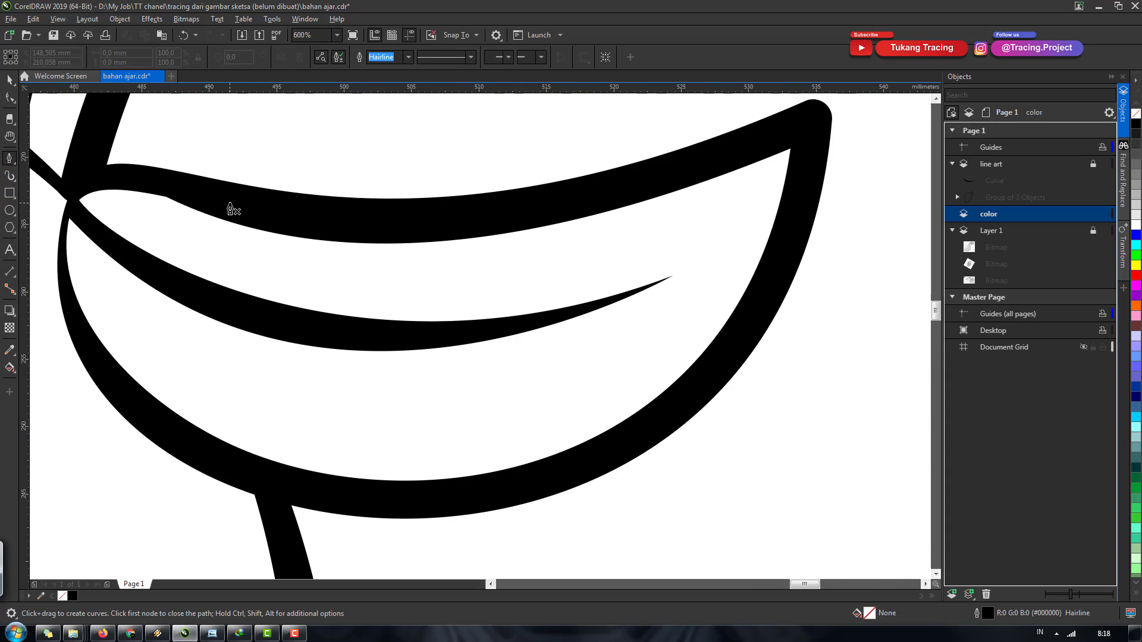
{"action": "left_click_drag", "start_coordinate": [226, 233], "coordinate": [229, 200]}
{"action": "left_click_drag", "start_coordinate": [372, 230], "coordinate": [401, 226]}
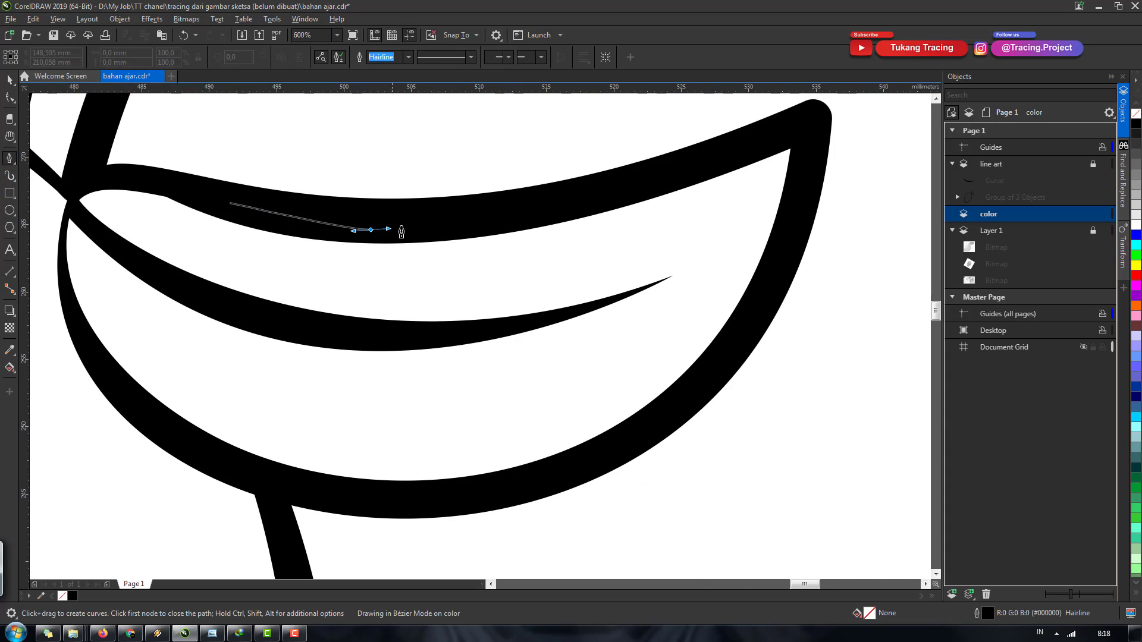
{"action": "left_click", "coordinate": [678, 177]}
{"action": "left_click_drag", "start_coordinate": [807, 193], "coordinate": [805, 262]}
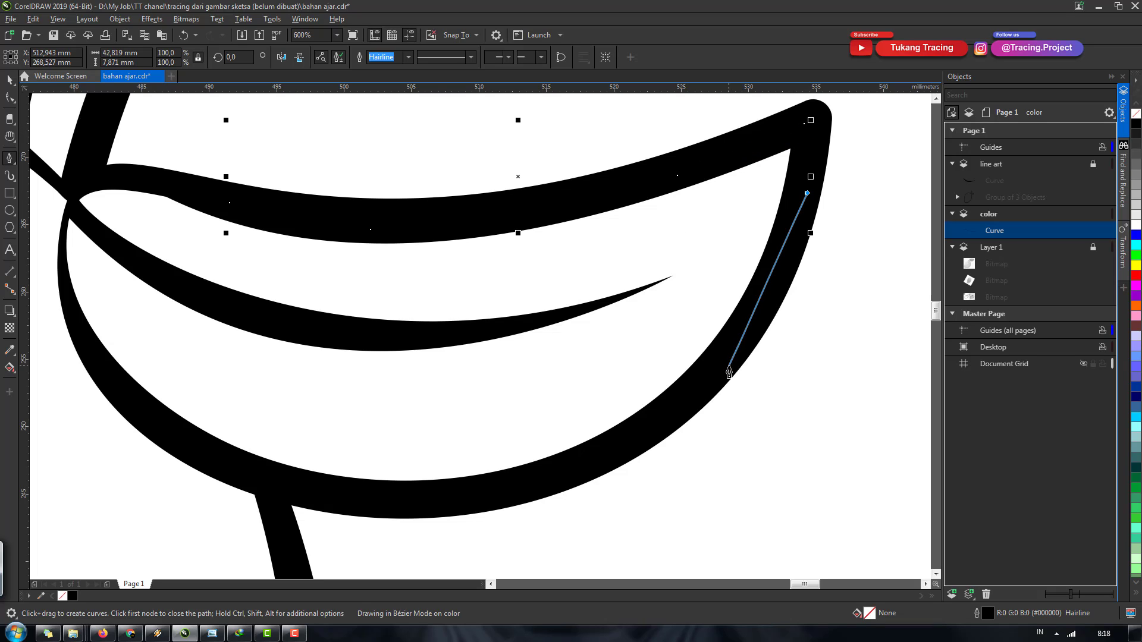
{"action": "left_click", "coordinate": [729, 364]}
{"action": "left_click_drag", "start_coordinate": [584, 476], "coordinate": [371, 505]}
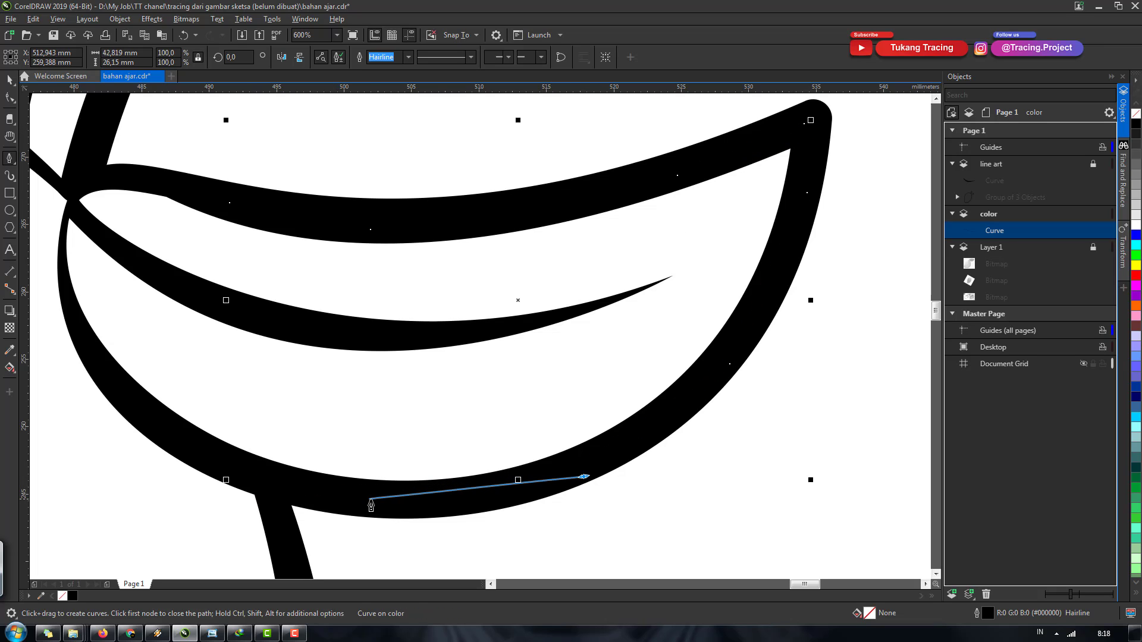
{"action": "left_click", "coordinate": [372, 505]}
{"action": "left_click_drag", "start_coordinate": [140, 420], "coordinate": [93, 360]}
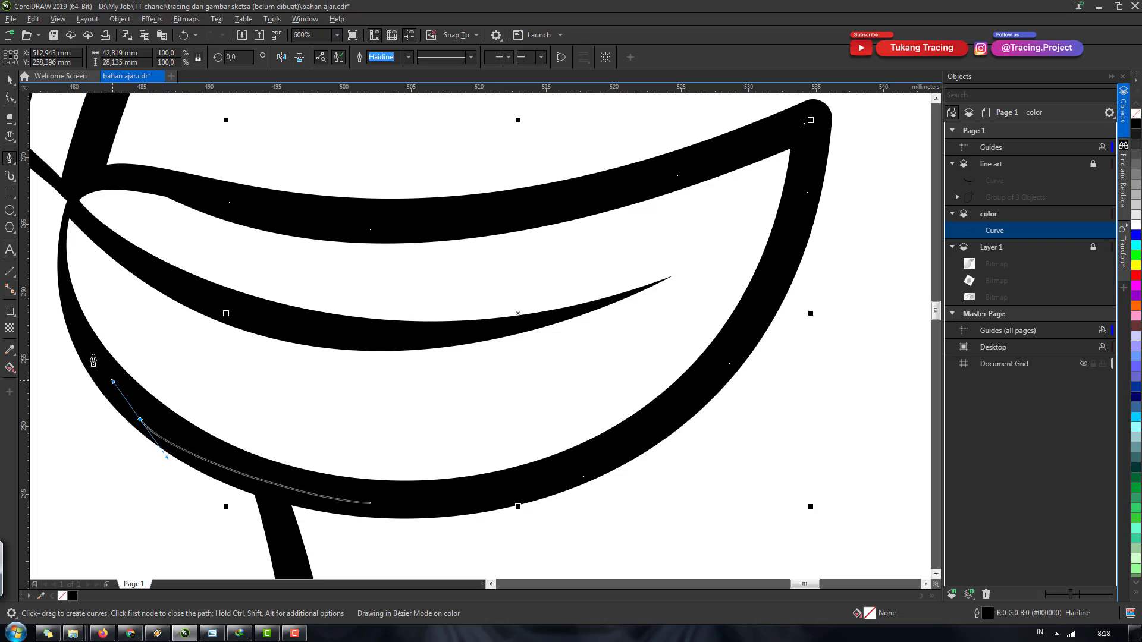
{"action": "left_click", "coordinate": [72, 177]}
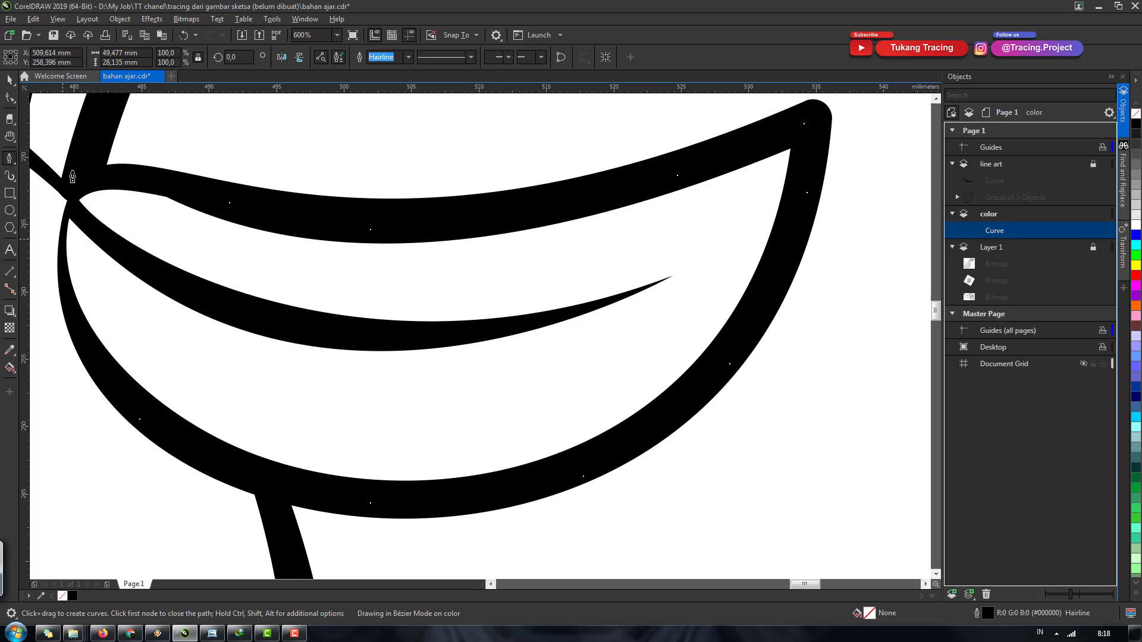
Step: Add a curve at the leaf's top-left corner and refine the nodes to fit the leaf edge
{"action": "left_click_drag", "start_coordinate": [75, 184], "coordinate": [98, 180]}
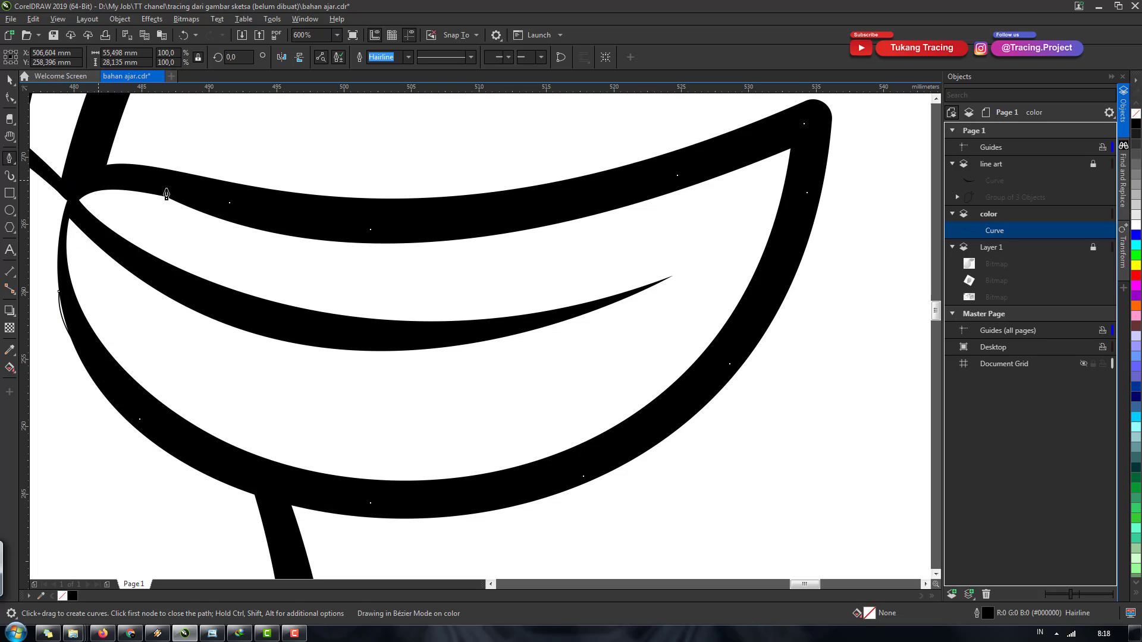
{"action": "left_click", "coordinate": [246, 203]}
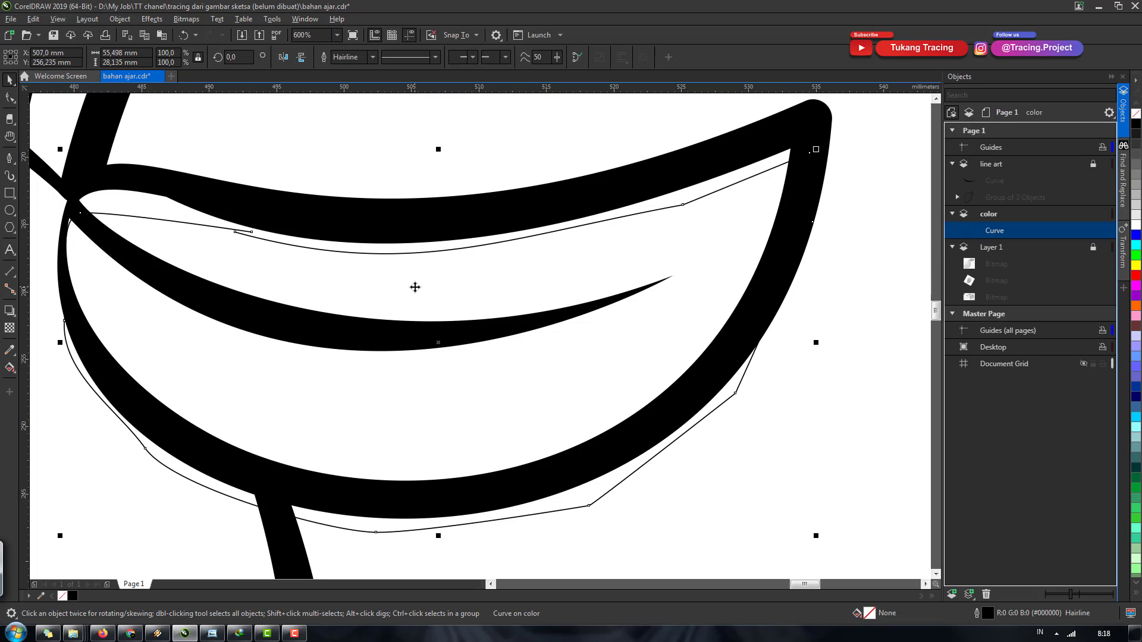
{"action": "scroll", "coordinate": [415, 288], "scroll_direction": "down", "scroll_amount": 1}
{"action": "key", "text": "F10"}
{"action": "scroll", "coordinate": [263, 278], "scroll_direction": "up", "scroll_amount": 1}
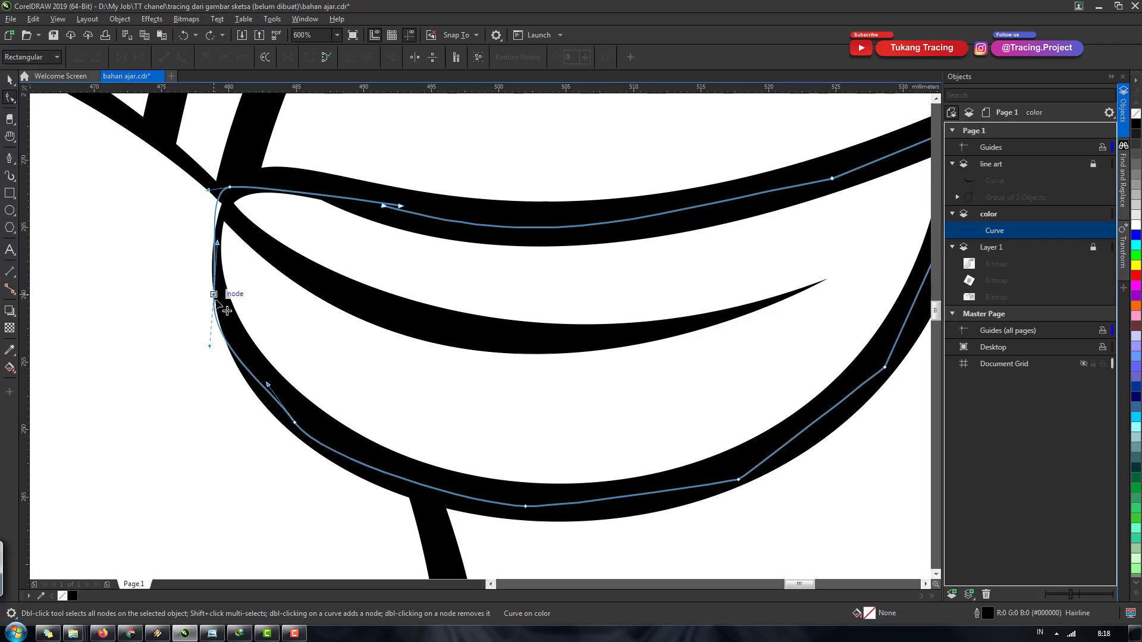
{"action": "left_click", "coordinate": [221, 303]}
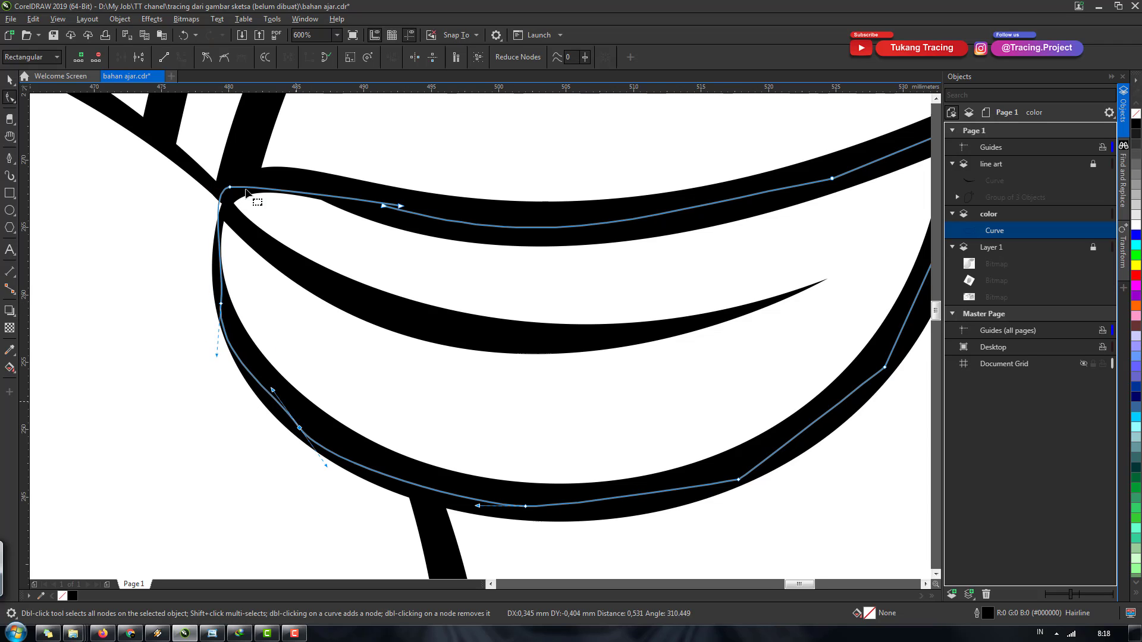
{"action": "scroll", "coordinate": [235, 174], "scroll_direction": "up", "scroll_amount": 1}
{"action": "left_click_drag", "start_coordinate": [228, 205], "coordinate": [198, 348]}
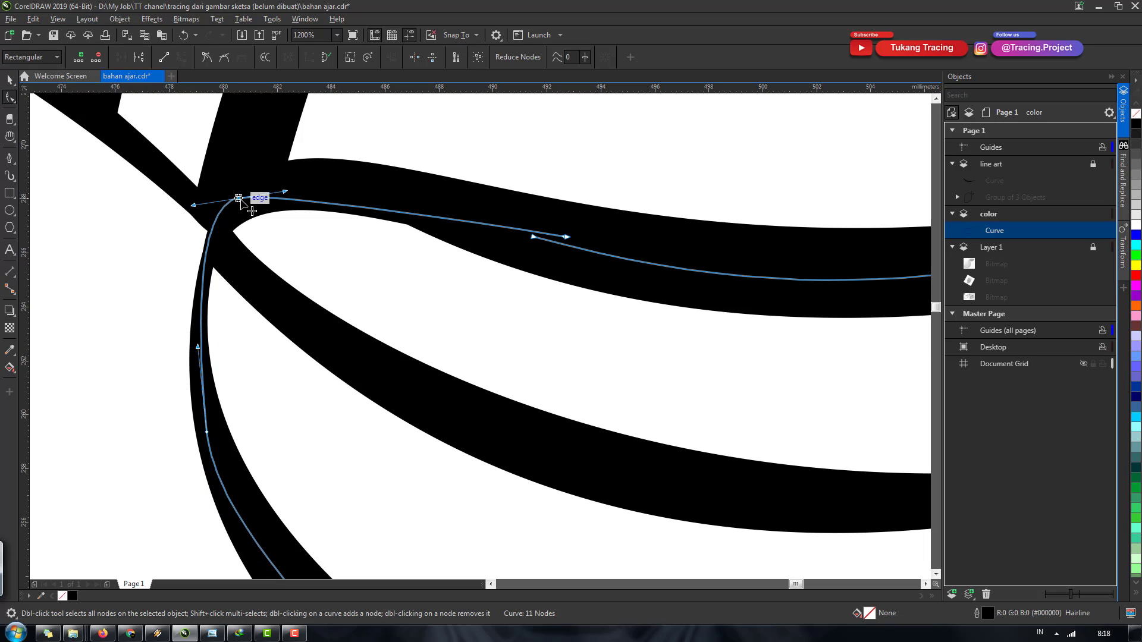
{"action": "left_click_drag", "start_coordinate": [234, 196], "coordinate": [255, 192]}
{"action": "scroll", "coordinate": [372, 226], "scroll_direction": "down", "scroll_amount": 1}
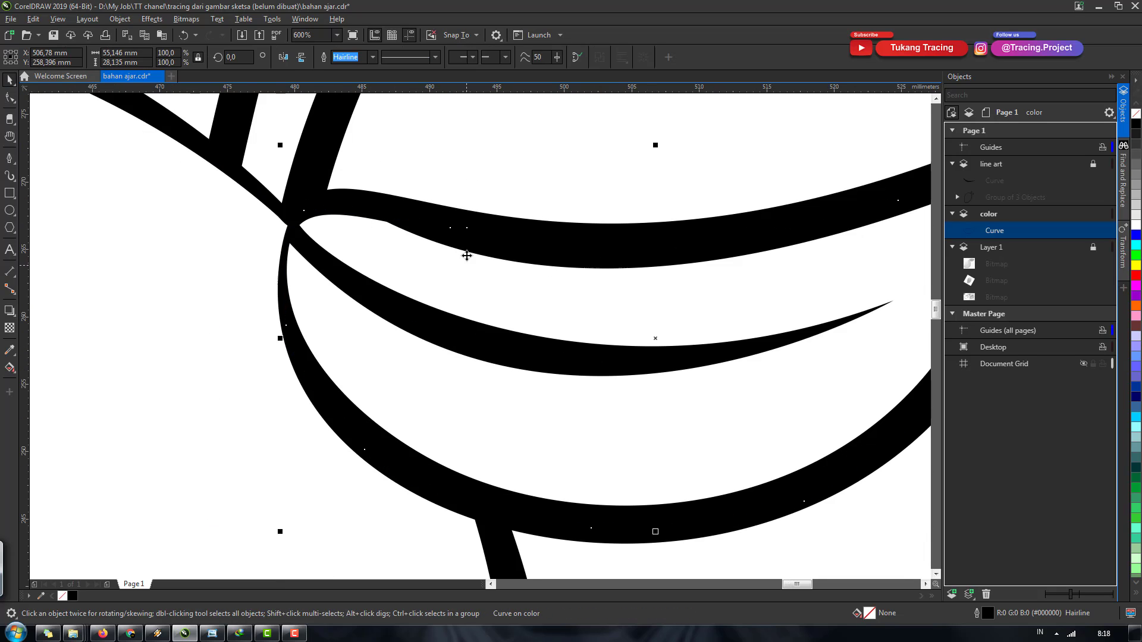
{"action": "scroll", "coordinate": [464, 244], "scroll_direction": "up", "scroll_amount": 1}
{"action": "scroll", "coordinate": [459, 236], "scroll_direction": "up", "scroll_amount": 1}
{"action": "left_click_drag", "start_coordinate": [459, 223], "coordinate": [485, 213]}
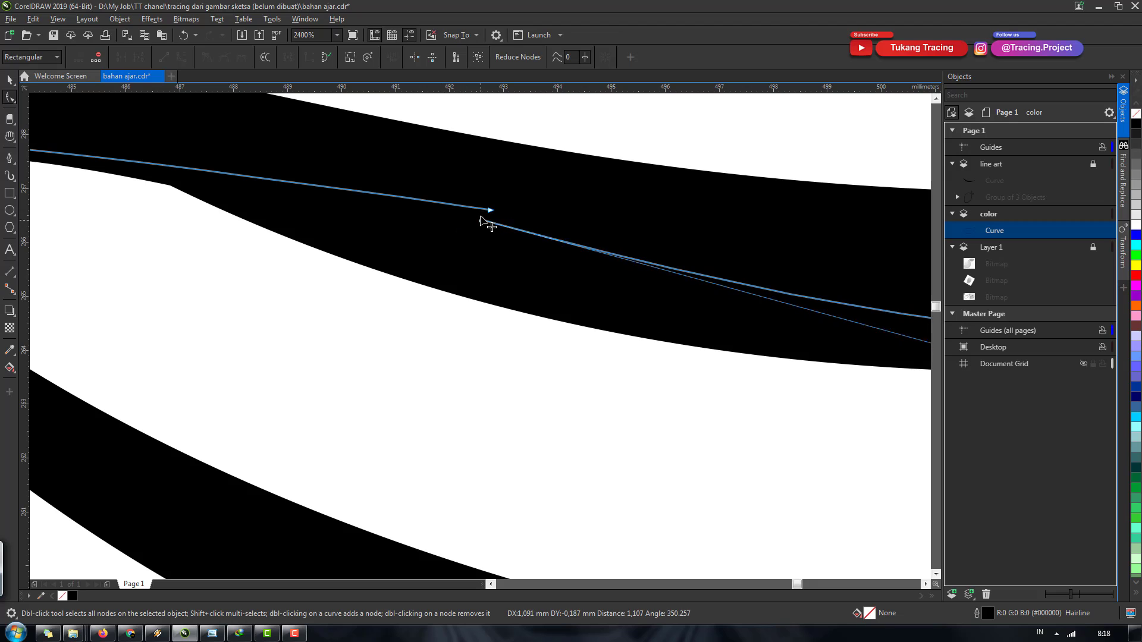
{"action": "scroll", "coordinate": [474, 222], "scroll_direction": "down", "scroll_amount": 2}
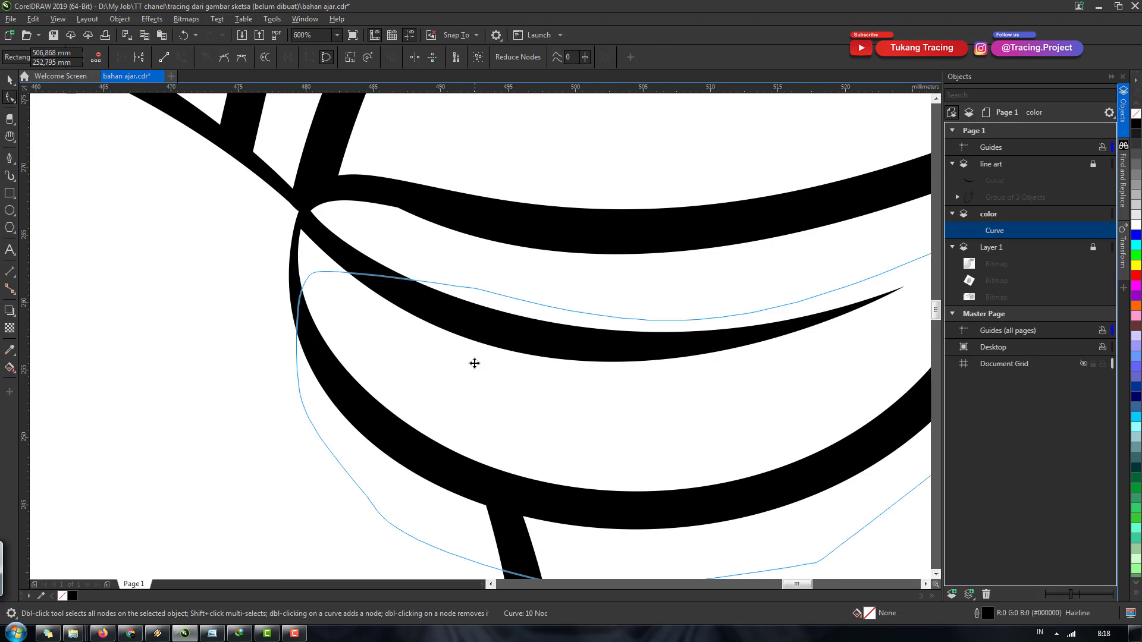
{"action": "key", "text": "space"}
Step: Sample the reference leaf's green, lighter highlight green and pale yellow into the palette
{"action": "scroll", "coordinate": [484, 301], "scroll_direction": "down", "scroll_amount": 4}
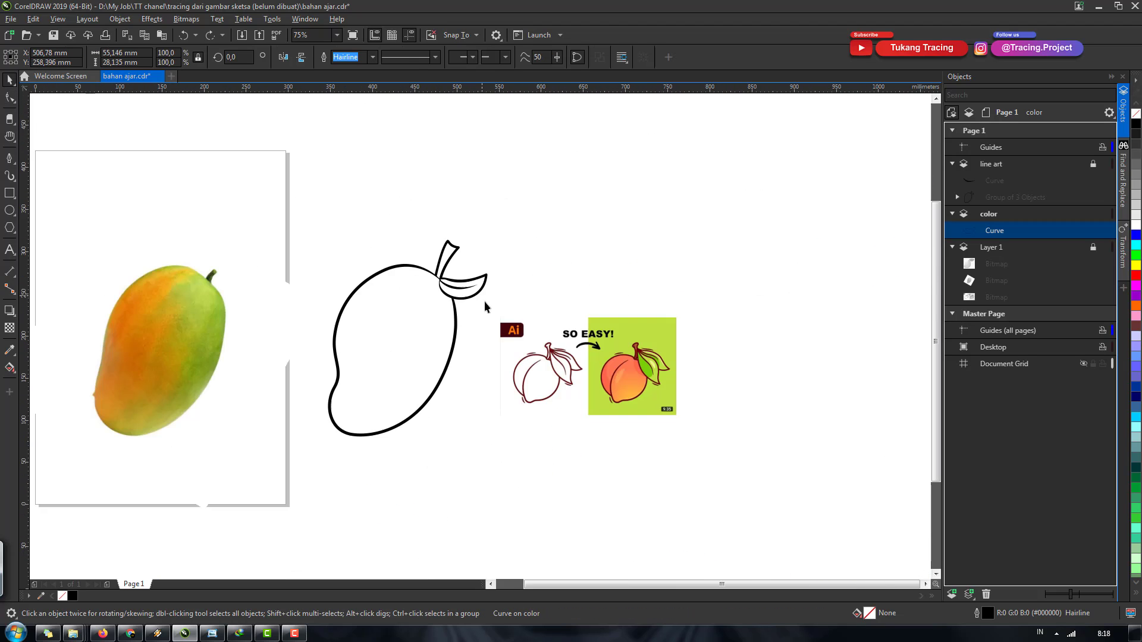
{"action": "scroll", "coordinate": [654, 357], "scroll_direction": "up", "scroll_amount": 2}
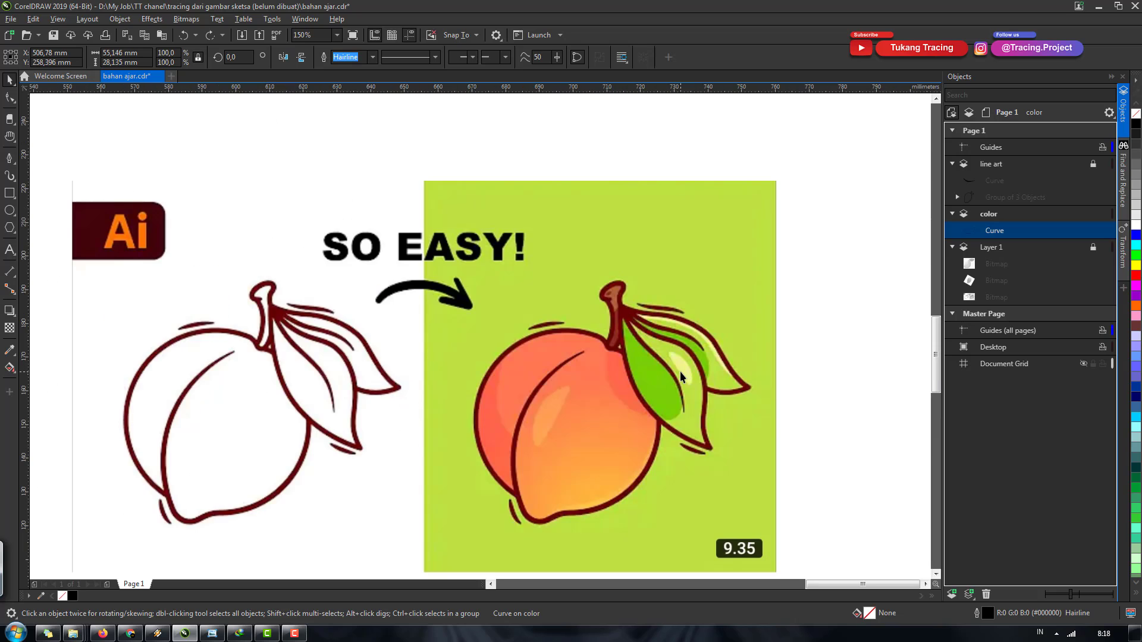
{"action": "left_click", "coordinate": [41, 595]}
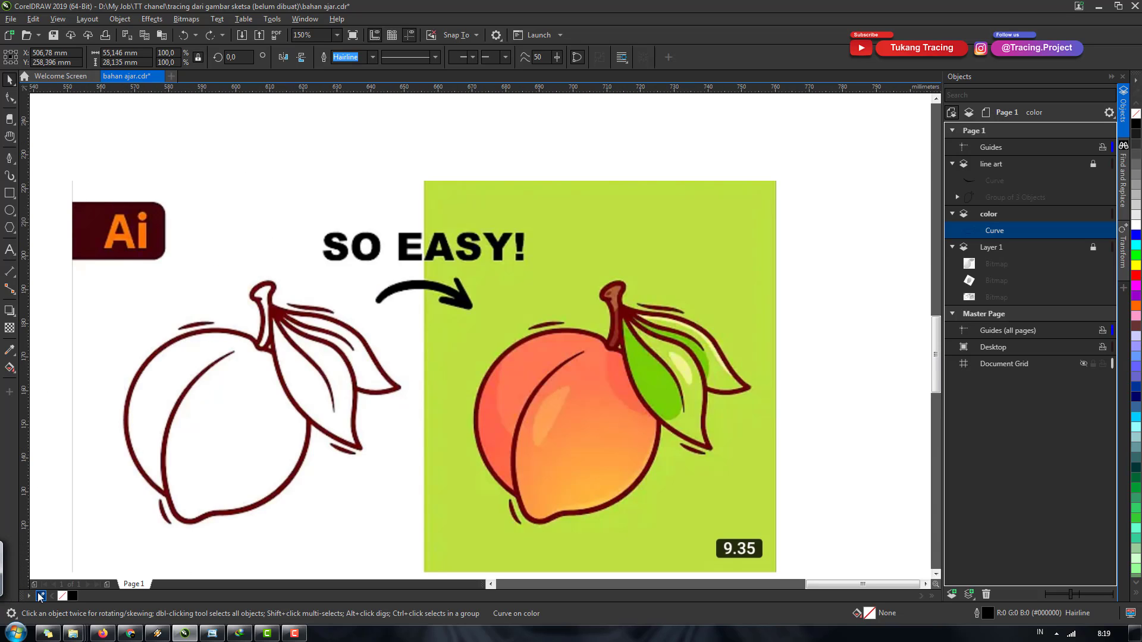
{"action": "left_click", "coordinate": [668, 396]}
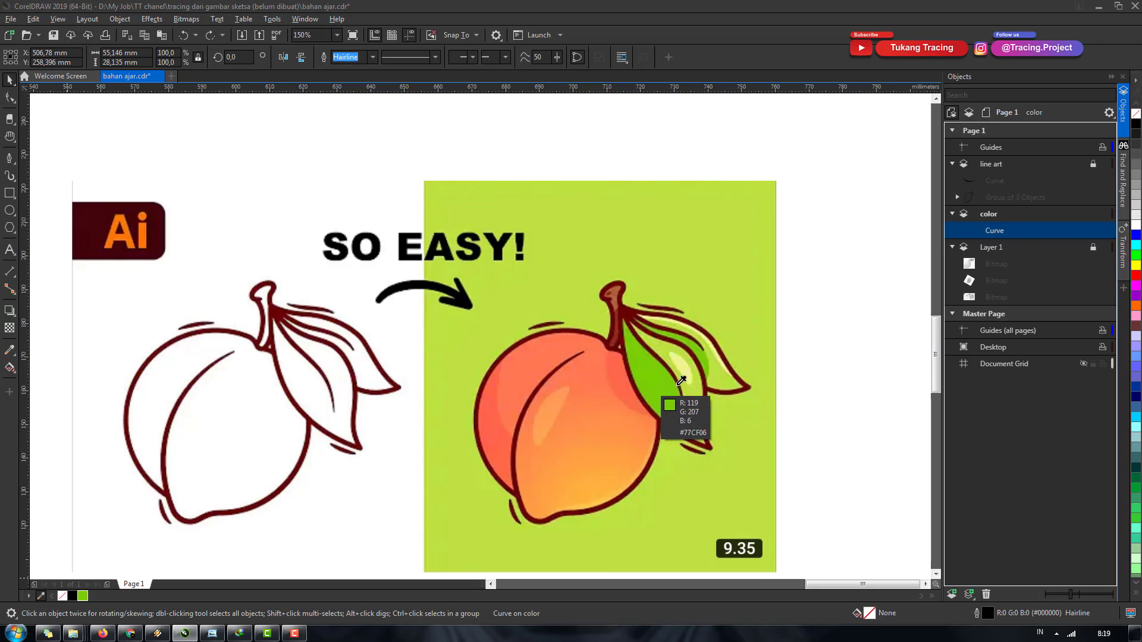
{"action": "left_click", "coordinate": [703, 389]}
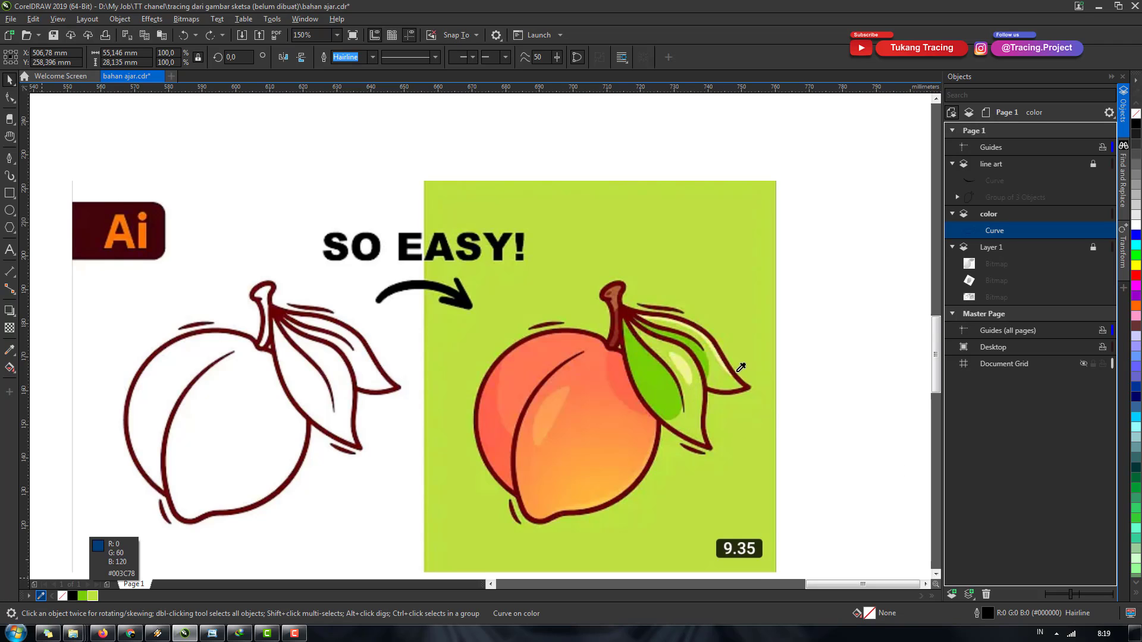
{"action": "left_click", "coordinate": [683, 372]}
{"action": "scroll", "coordinate": [542, 364], "scroll_direction": "down", "scroll_amount": 2}
{"action": "scroll", "coordinate": [543, 364], "scroll_direction": "down", "scroll_amount": 3}
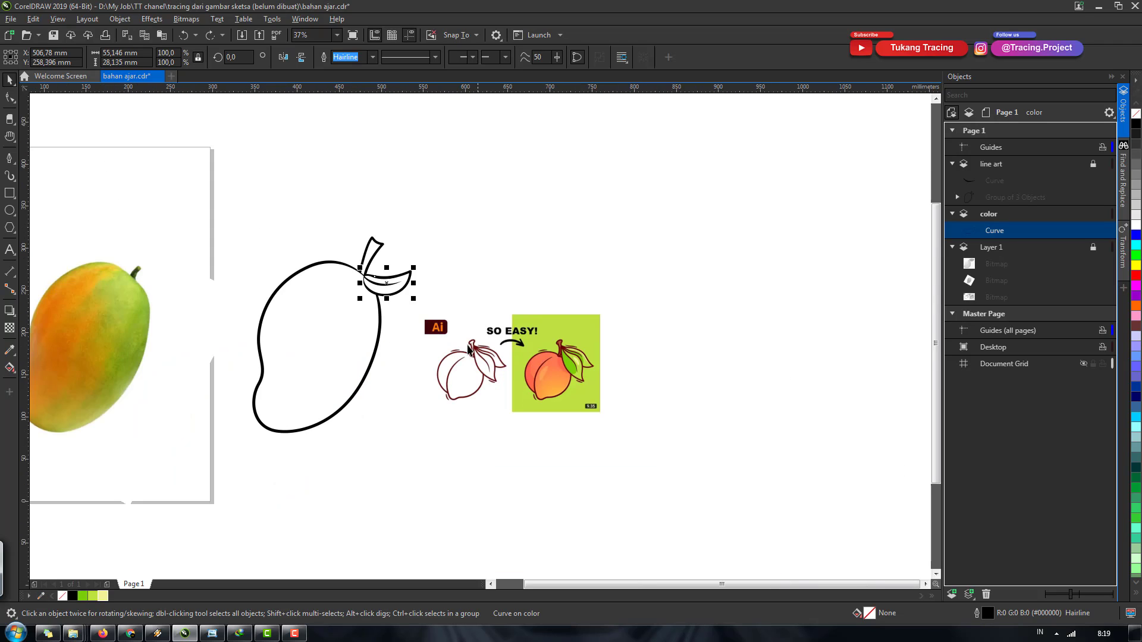
{"action": "scroll", "coordinate": [470, 346], "scroll_direction": "down", "scroll_amount": 2}
{"action": "scroll", "coordinate": [506, 322], "scroll_direction": "up", "scroll_amount": 2}
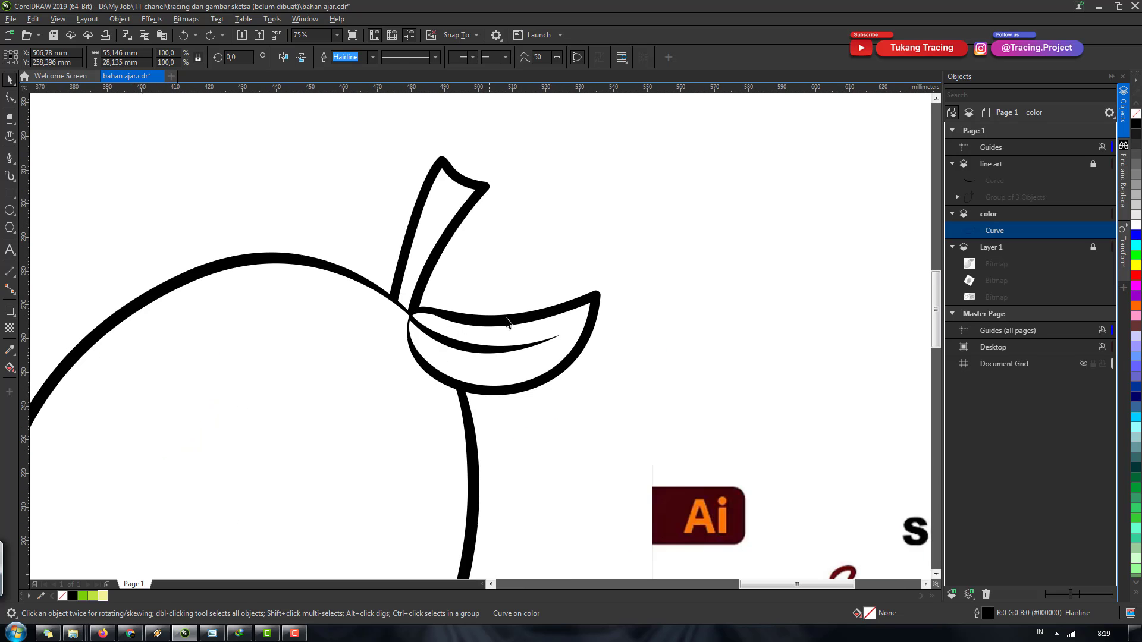
Step: Fill the leaf shape with the sampled green
{"action": "right_click", "coordinate": [74, 597]}
{"action": "left_click", "coordinate": [84, 597]}
{"action": "scroll", "coordinate": [458, 369], "scroll_direction": "down", "scroll_amount": 3}
{"action": "scroll", "coordinate": [357, 368], "scroll_direction": "up", "scroll_amount": 2}
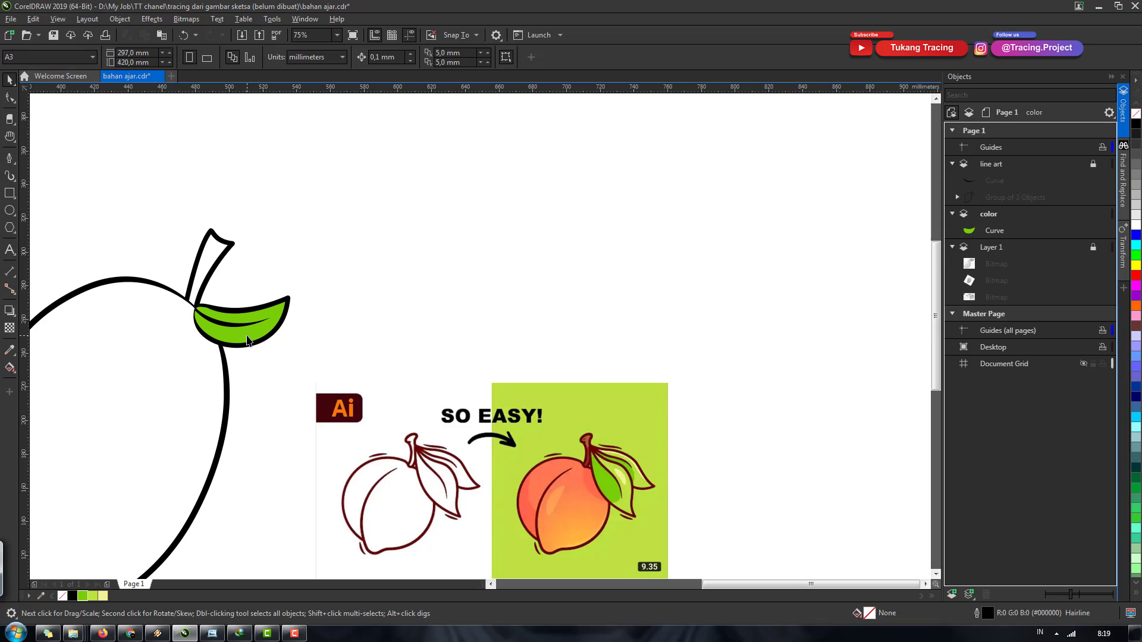
{"action": "mouse_move", "coordinate": [250, 347]}
{"action": "left_mouse_down"}
{"action": "mouse_move", "coordinate": [321, 329]}
{"action": "mouse_move", "coordinate": [369, 333]}
{"action": "left_mouse_up"}
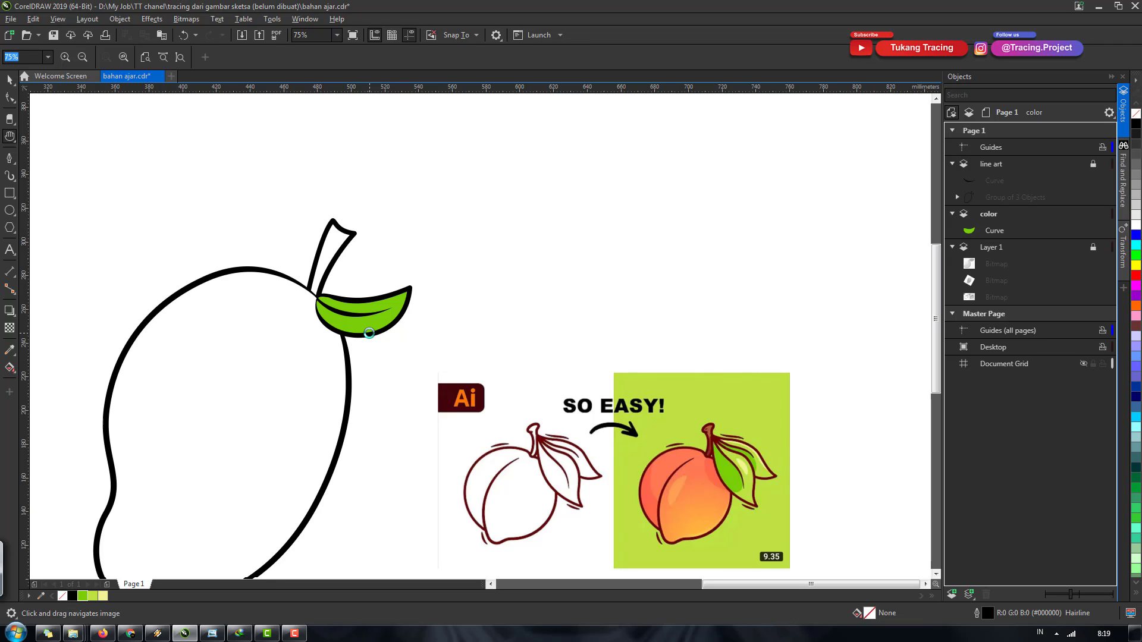
Step: Draw a curve along the leaf's inner vein toward its right tip, undoing a stray curve
{"action": "scroll", "coordinate": [371, 337], "scroll_direction": "up", "scroll_amount": 2}
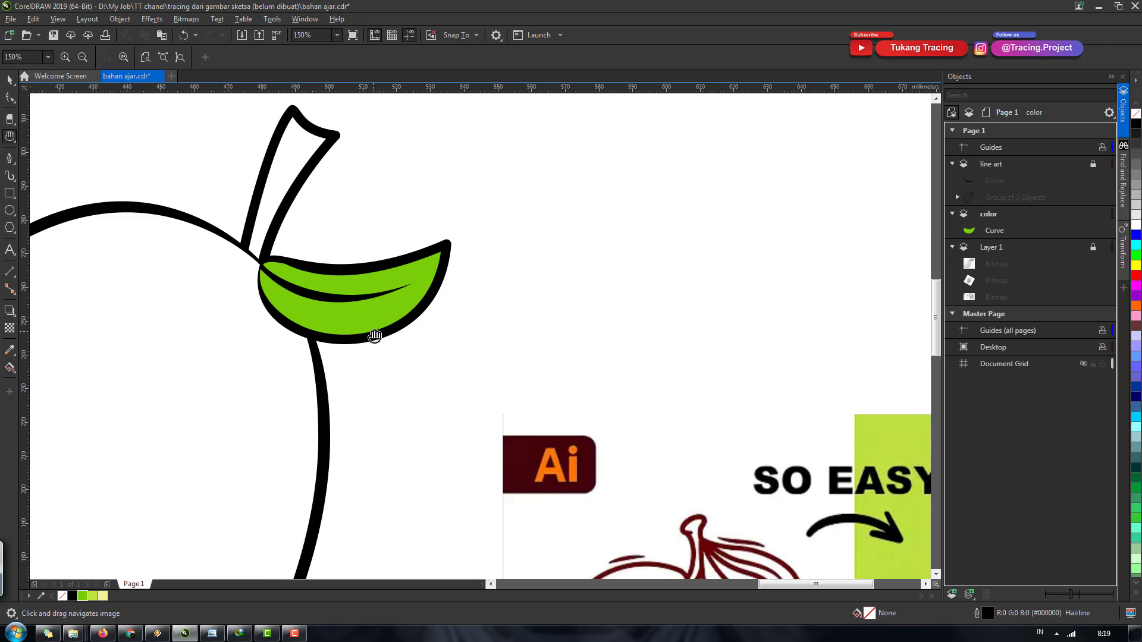
{"action": "scroll", "coordinate": [197, 238], "scroll_direction": "up", "scroll_amount": 2}
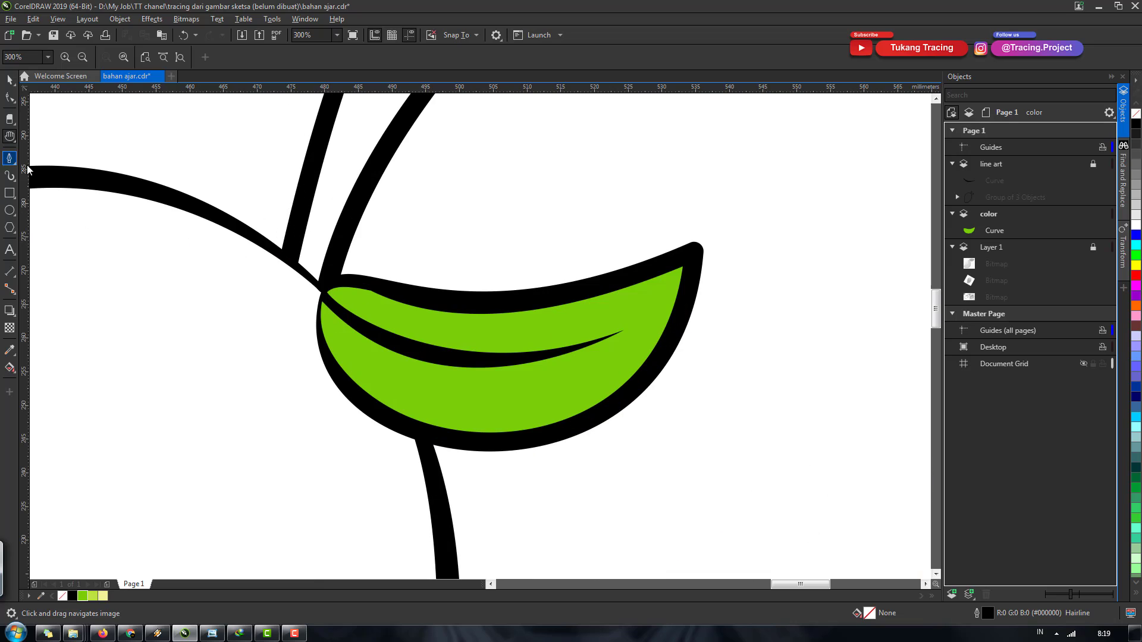
{"action": "left_click", "coordinate": [10, 157]}
{"action": "left_click", "coordinate": [317, 288]}
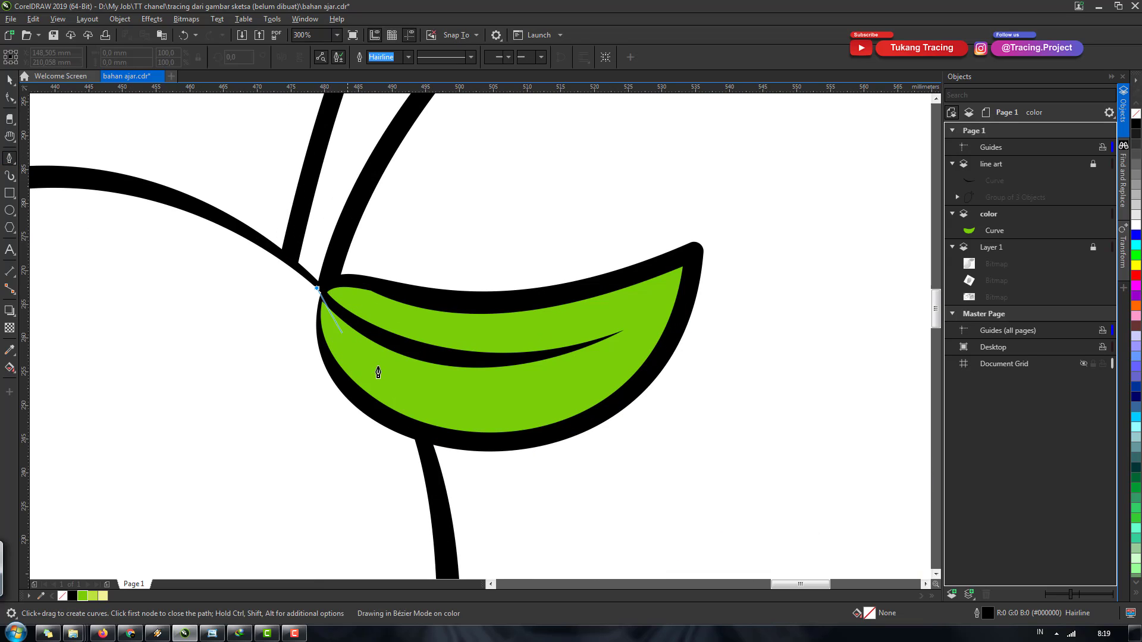
{"action": "double_click", "coordinate": [408, 358]}
{"action": "key", "text": "ctrl+z"}
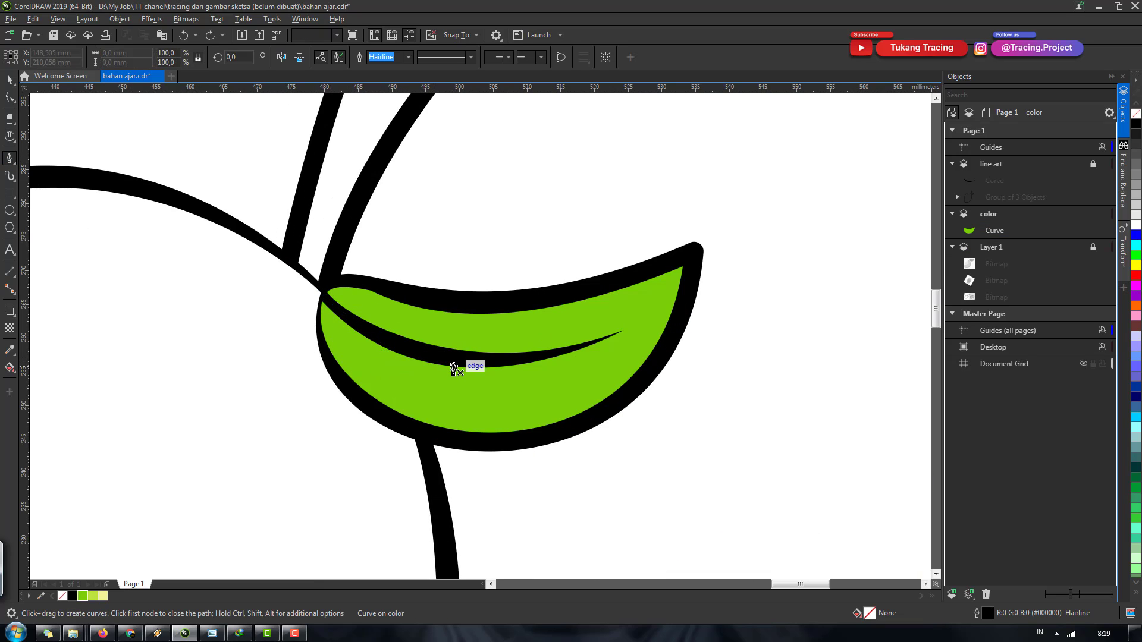
{"action": "left_click", "coordinate": [297, 267]}
{"action": "left_click_drag", "start_coordinate": [393, 344], "coordinate": [432, 363]}
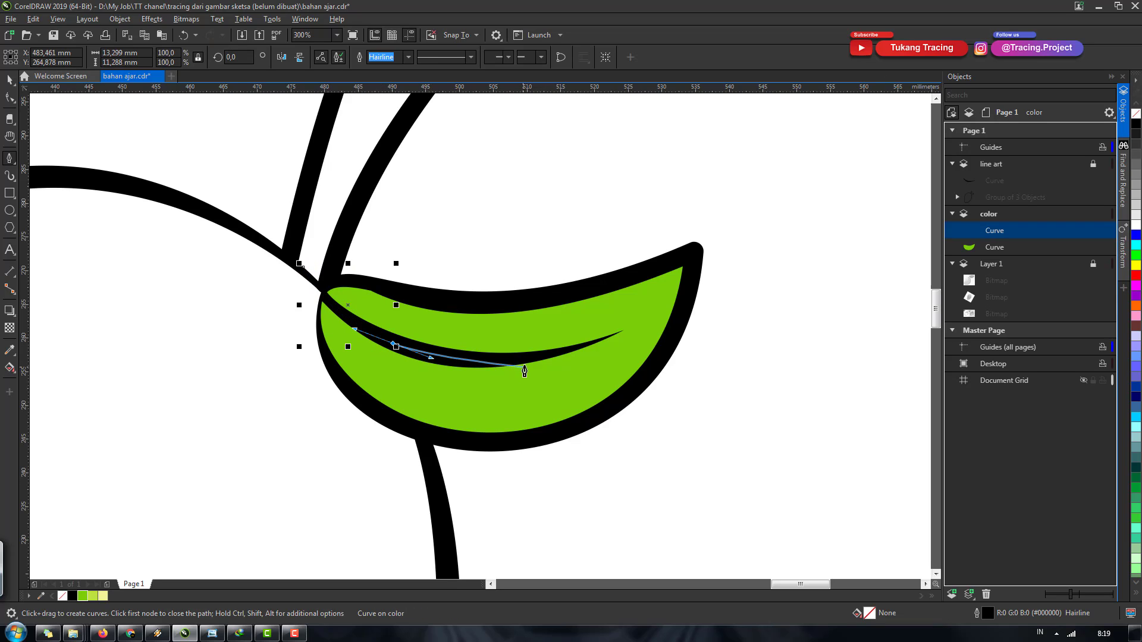
{"action": "mouse_move", "coordinate": [527, 363]}
{"action": "left_mouse_down"}
{"action": "mouse_move", "coordinate": [595, 376]}
{"action": "mouse_move", "coordinate": [599, 404]}
{"action": "mouse_move", "coordinate": [619, 390]}
{"action": "left_mouse_up"}
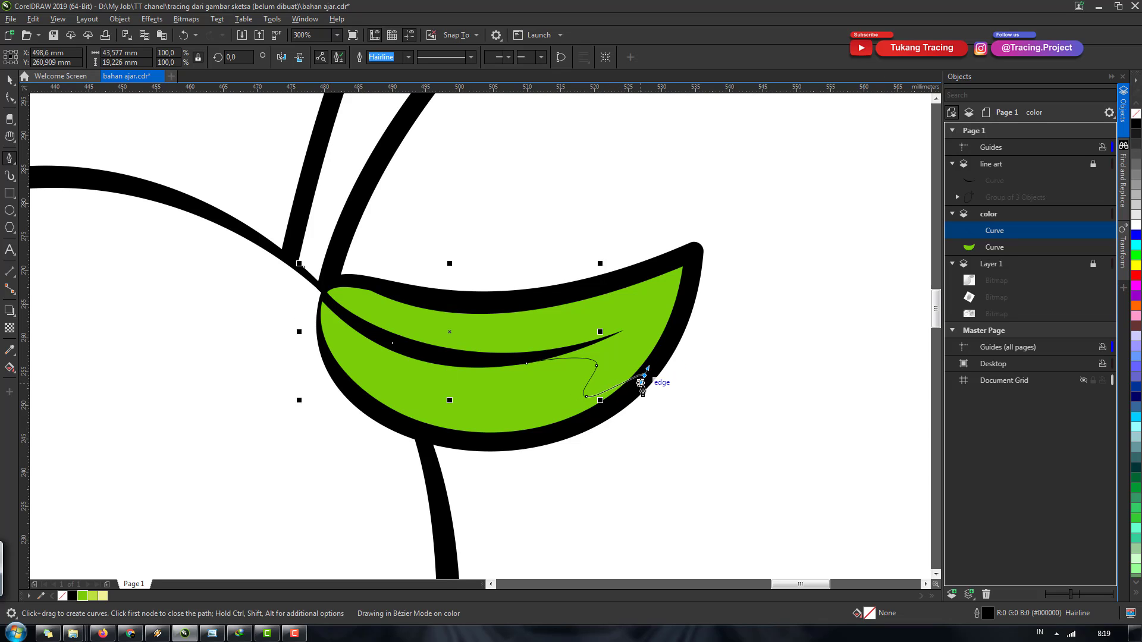
{"action": "left_click", "coordinate": [644, 376]}
{"action": "left_click", "coordinate": [560, 434]}
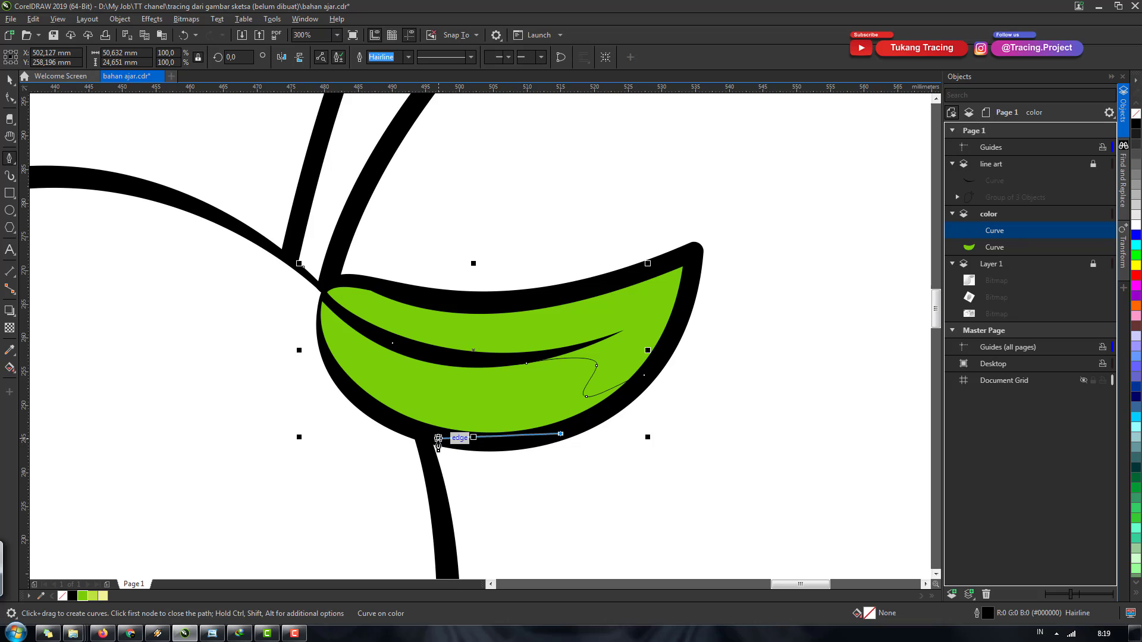
{"action": "double_click", "coordinate": [434, 445]}
Step: Draw a curve along the leaf's bottom and left edges
{"action": "left_click_drag", "start_coordinate": [360, 405], "coordinate": [365, 412]}
{"action": "left_click", "coordinate": [329, 356]}
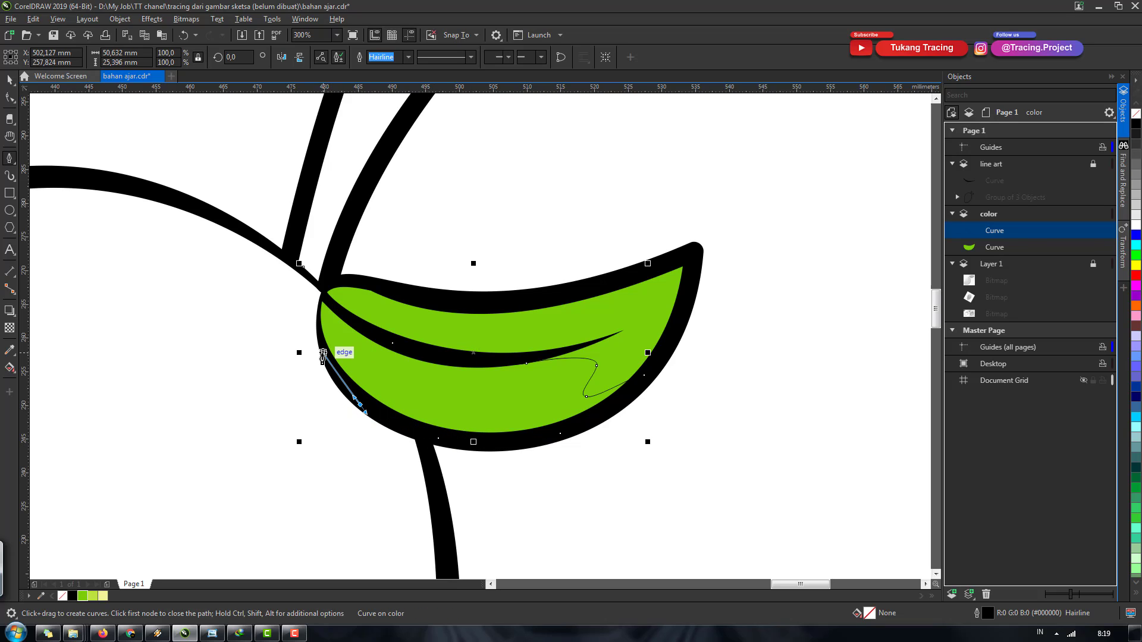
{"action": "scroll", "coordinate": [316, 322], "scroll_direction": "up", "scroll_amount": 2}
{"action": "scroll", "coordinate": [316, 319], "scroll_direction": "up", "scroll_amount": 2}
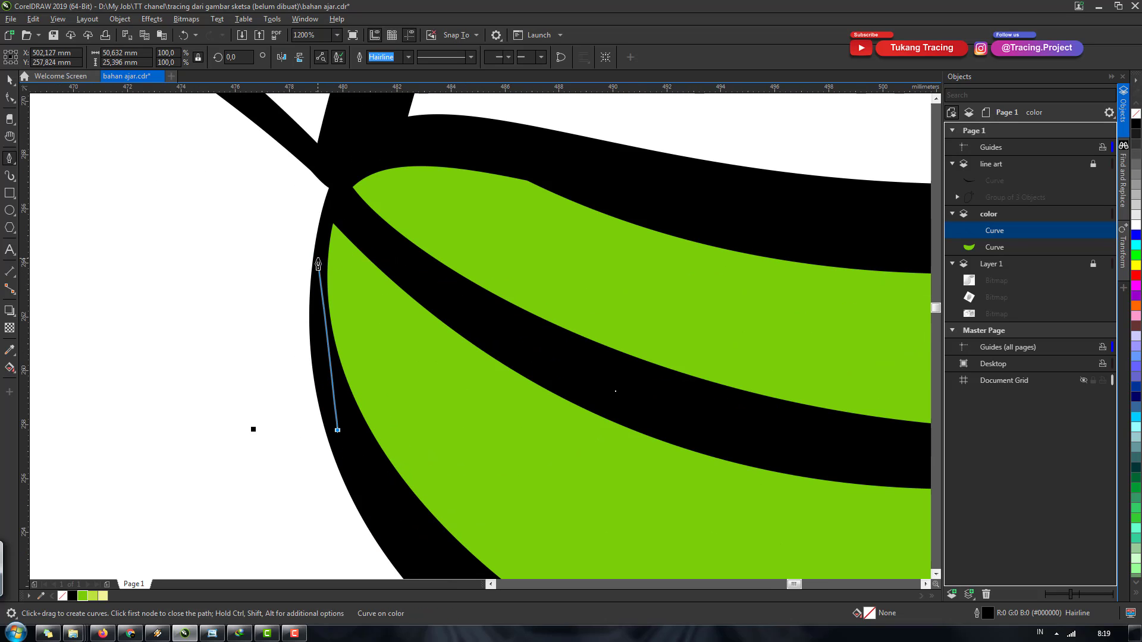
{"action": "left_click", "coordinate": [316, 265]}
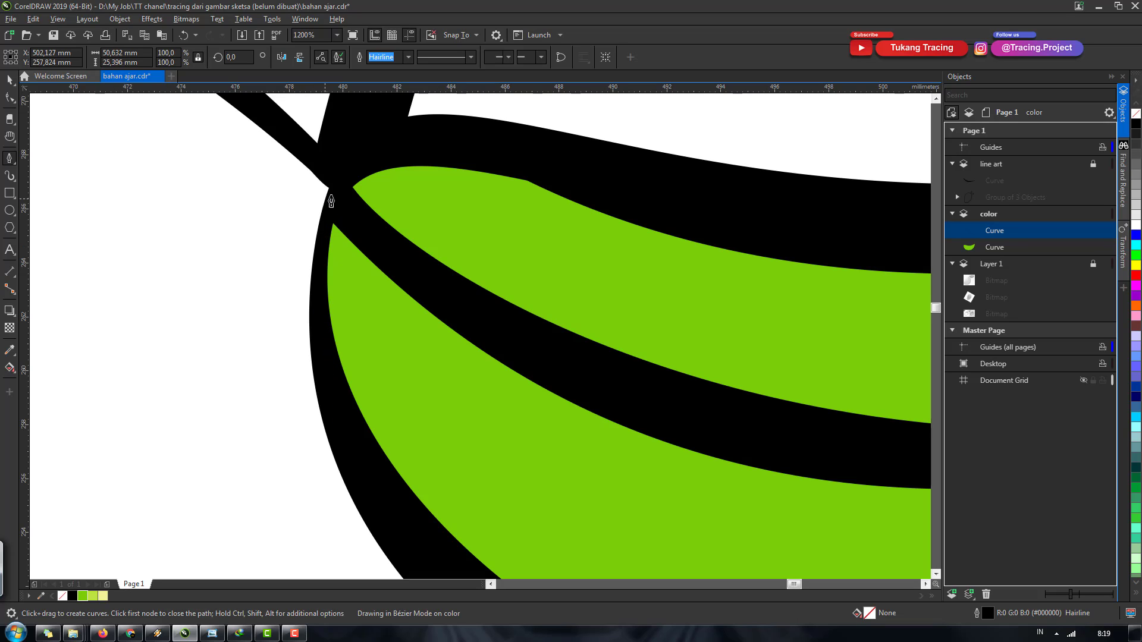
{"action": "key", "text": "Escape"}
{"action": "scroll", "coordinate": [487, 345], "scroll_direction": "down", "scroll_amount": 2}
{"action": "scroll", "coordinate": [476, 336], "scroll_direction": "down", "scroll_amount": 2}
{"action": "key", "text": "space"}
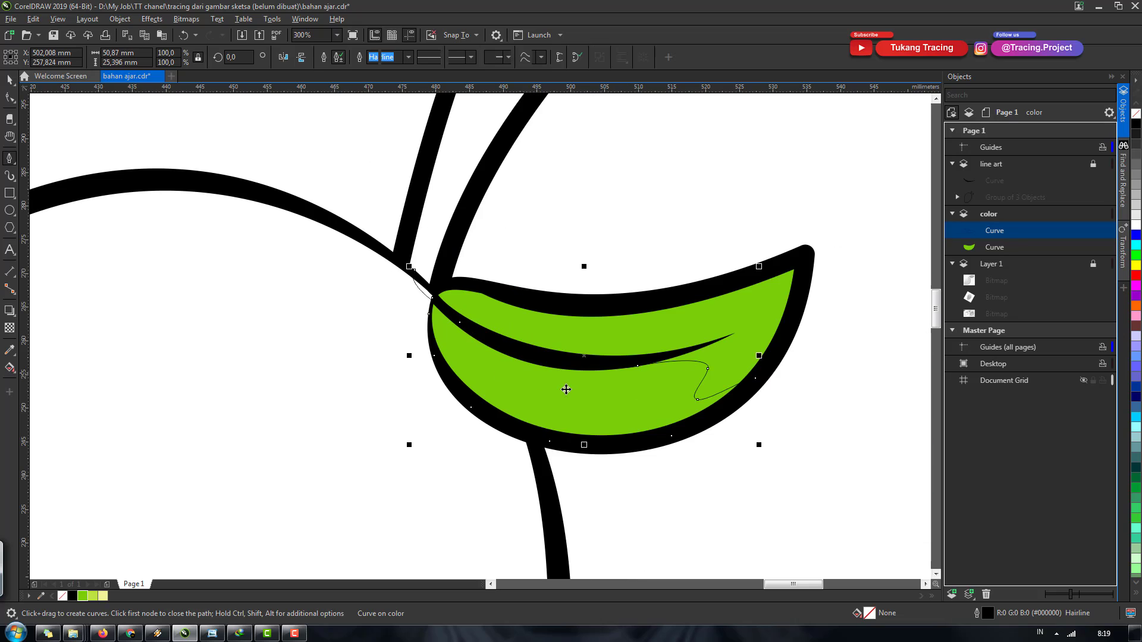
Step: Remove and merge nodes so the lower leaf shape follows the leaf's dark midline
{"action": "key", "text": "F10"}
{"action": "scroll", "coordinate": [484, 404], "scroll_direction": "up", "scroll_amount": 2}
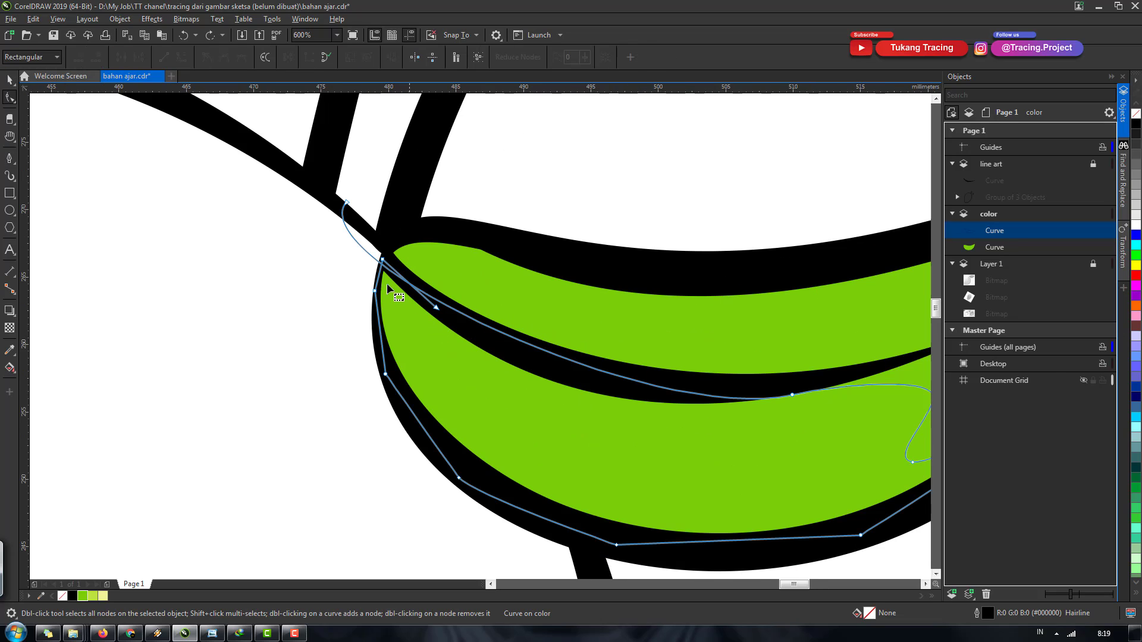
{"action": "left_click_drag", "start_coordinate": [344, 205], "coordinate": [430, 317]}
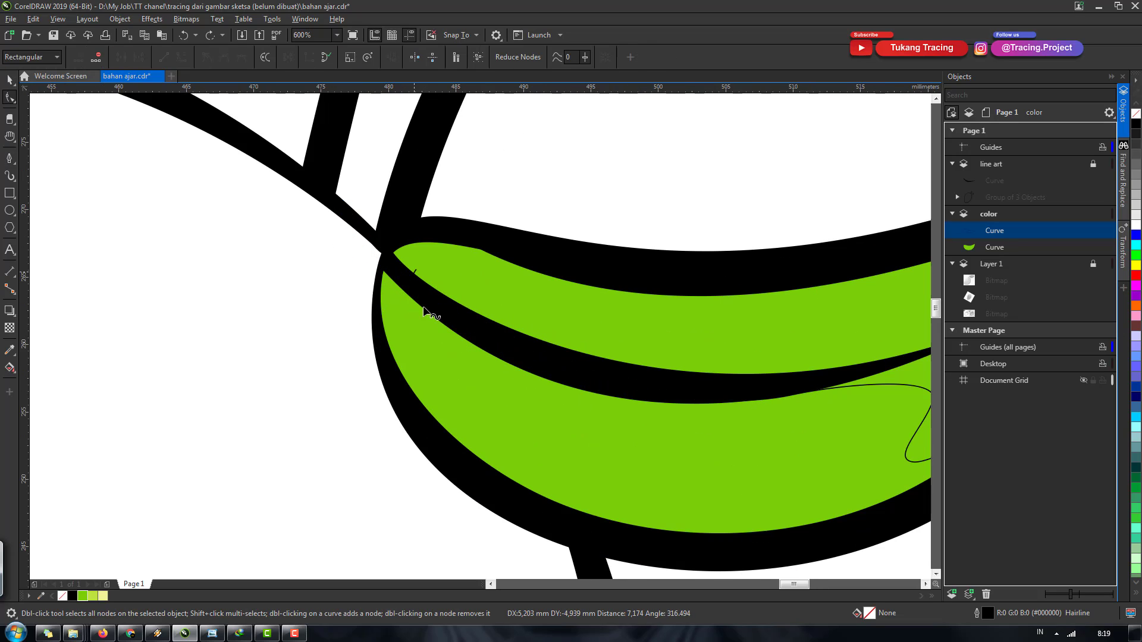
{"action": "key", "text": "ctrl+z"}
{"action": "double_click", "coordinate": [346, 202]}
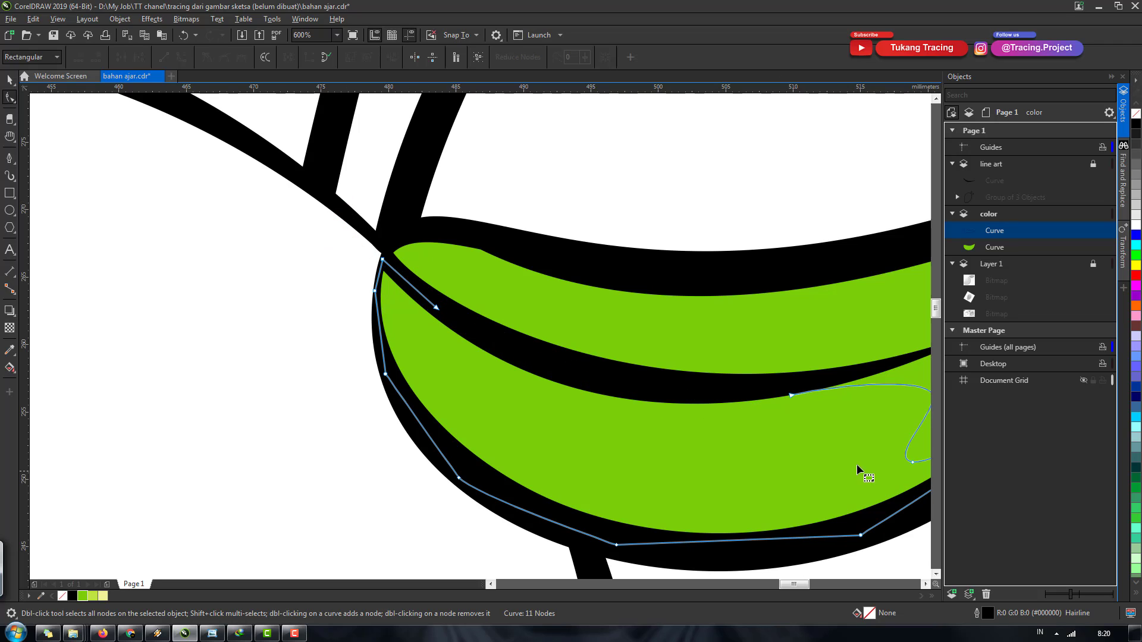
{"action": "left_click_drag", "start_coordinate": [791, 395], "coordinate": [710, 388]}
{"action": "mouse_move", "coordinate": [436, 308]}
{"action": "left_mouse_down"}
{"action": "mouse_move", "coordinate": [650, 395]}
{"action": "mouse_move", "coordinate": [714, 388]}
{"action": "left_mouse_up"}
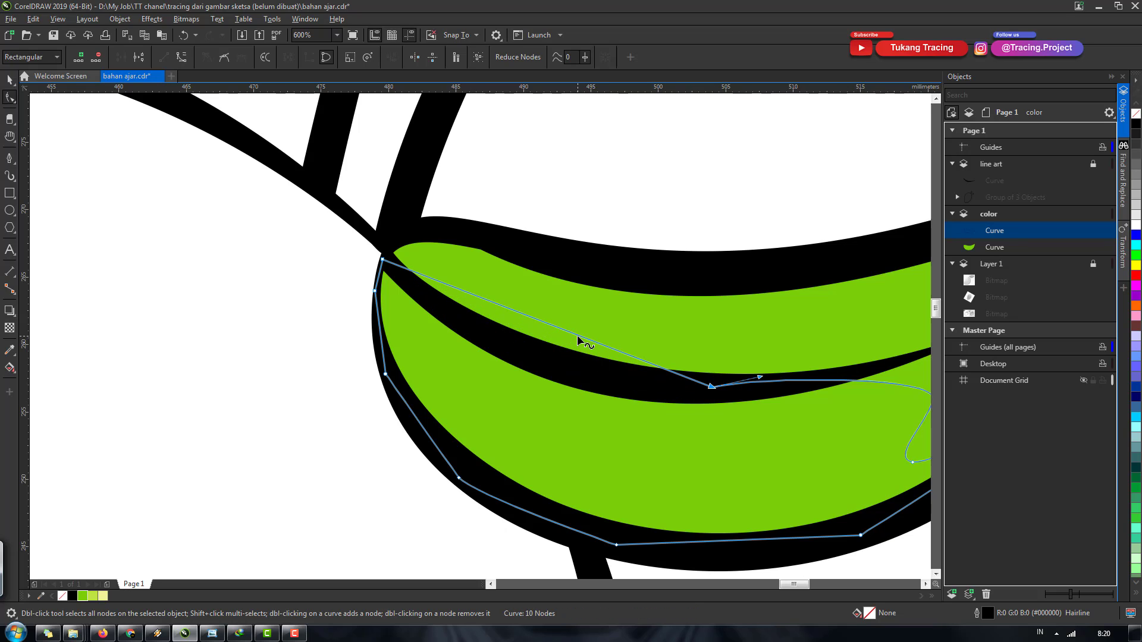
{"action": "left_click_drag", "start_coordinate": [577, 340], "coordinate": [518, 360]}
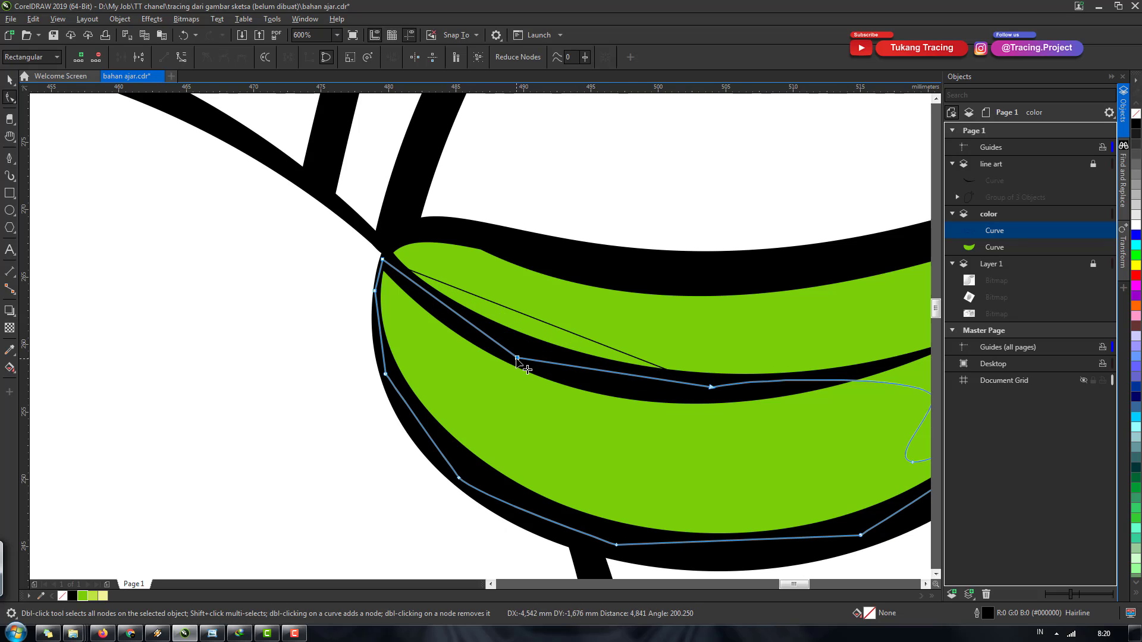
{"action": "scroll", "coordinate": [517, 359], "scroll_direction": "down", "scroll_amount": 3}
{"action": "key", "text": "space"}
Step: Fill the lower leaf shape with light green
{"action": "scroll", "coordinate": [689, 406], "scroll_direction": "down", "scroll_amount": 3}
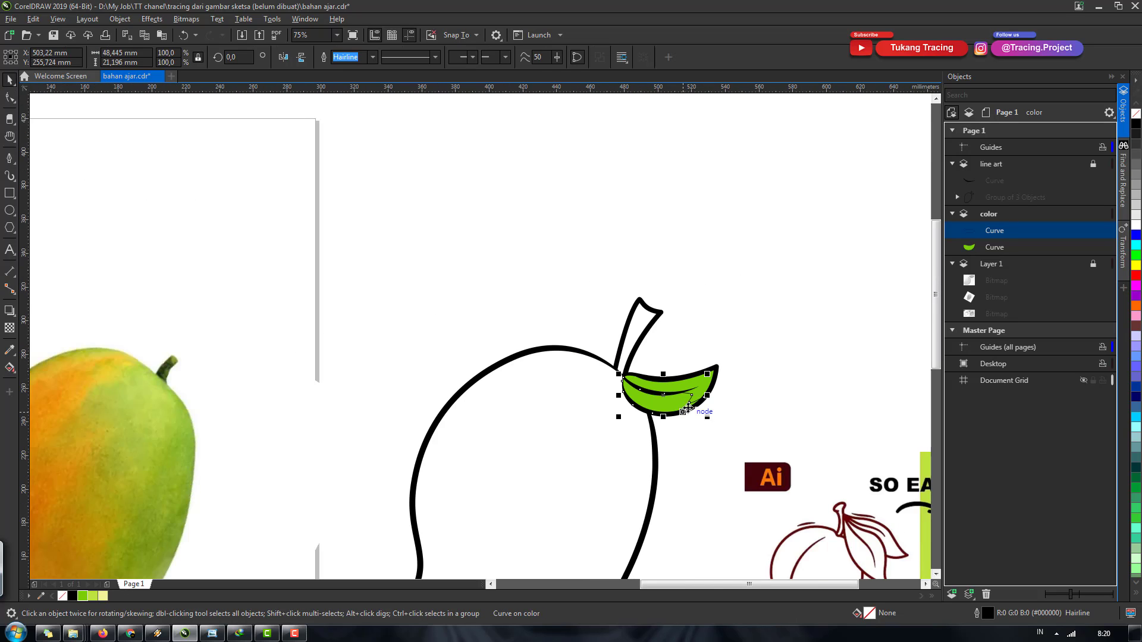
{"action": "scroll", "coordinate": [689, 406], "scroll_direction": "up", "scroll_amount": 1}
{"action": "left_click", "coordinate": [94, 596]}
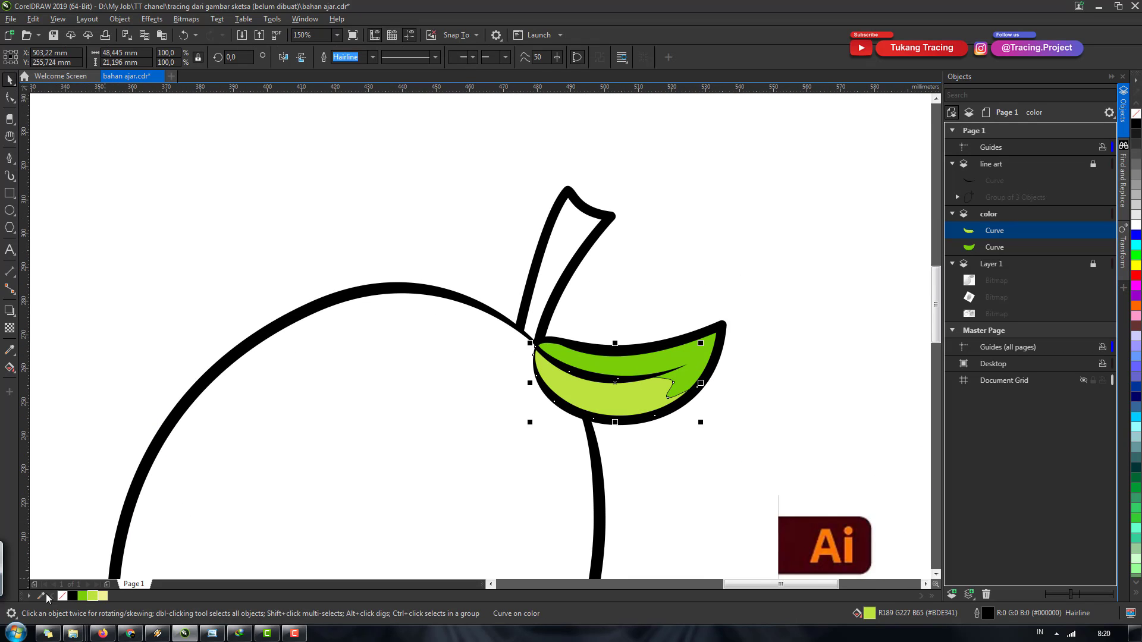
{"action": "left_click", "coordinate": [510, 378]}
Step: Trace a closed Polyline highlight shape along the leaf's upper edge out to its tip
{"action": "scroll", "coordinate": [512, 392], "scroll_direction": "down", "scroll_amount": 2}
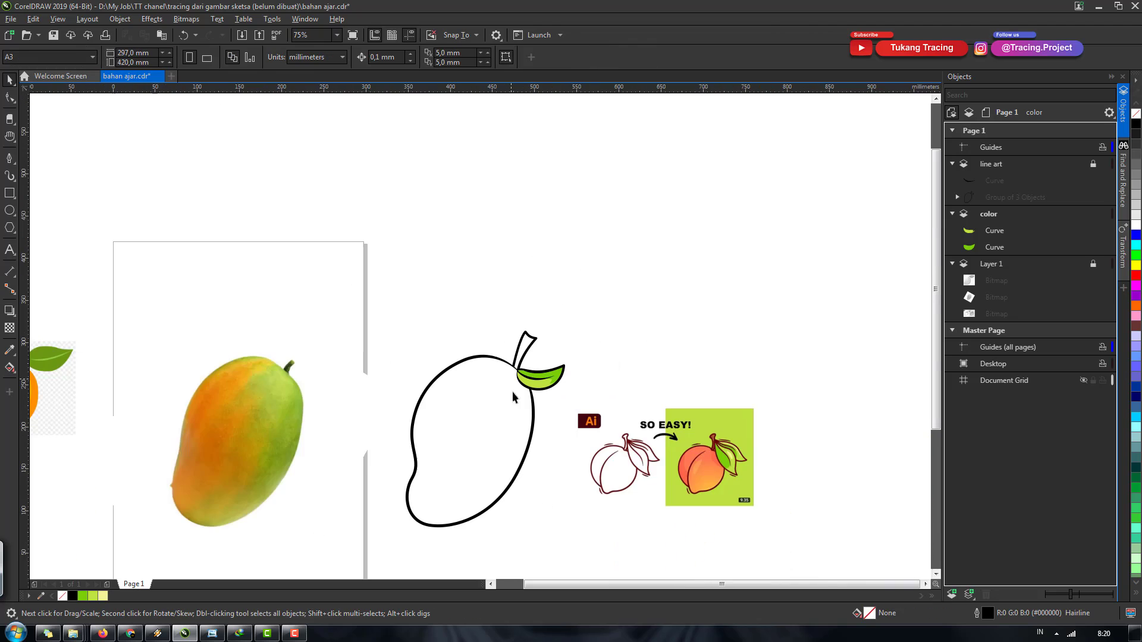
{"action": "scroll", "coordinate": [717, 461], "scroll_direction": "up", "scroll_amount": 2}
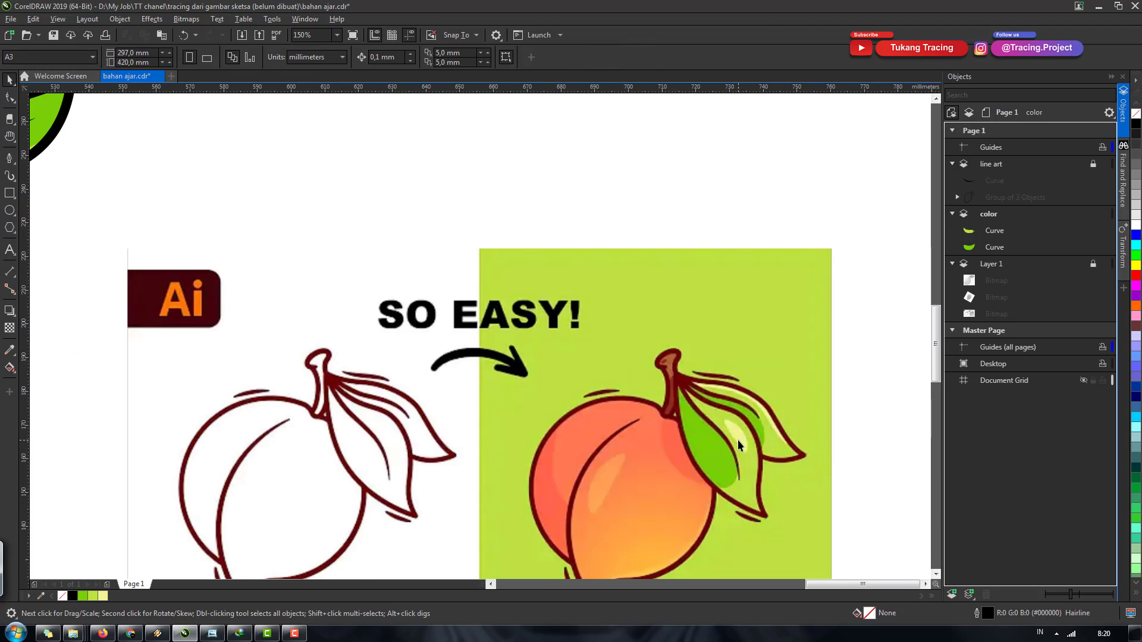
{"action": "scroll", "coordinate": [738, 441], "scroll_direction": "down", "scroll_amount": 1}
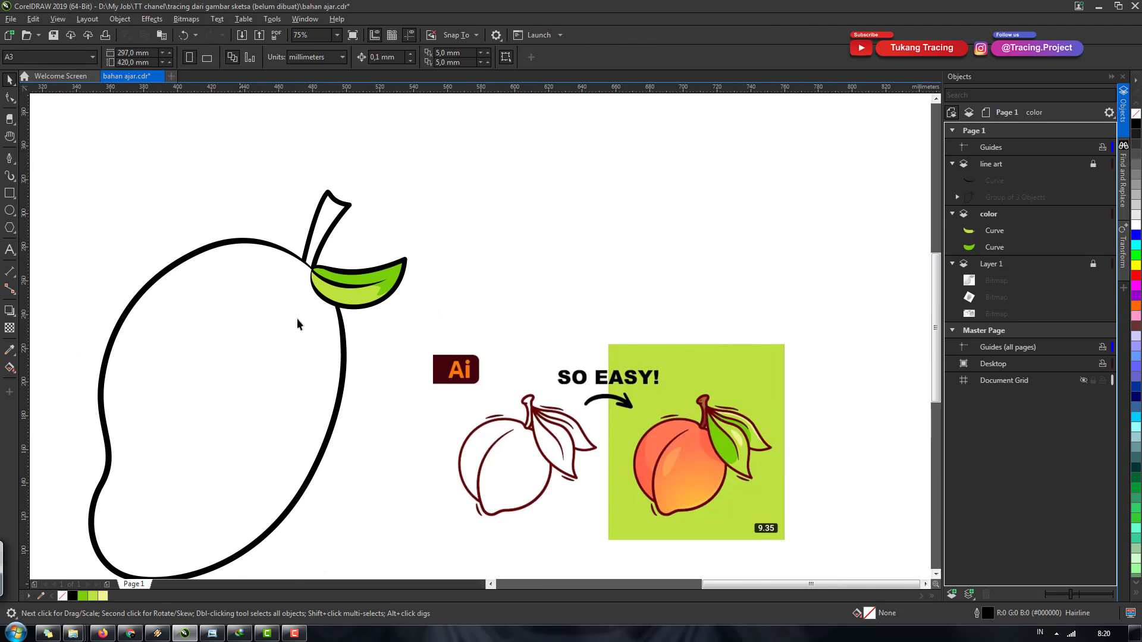
{"action": "scroll", "coordinate": [361, 308], "scroll_direction": "up", "scroll_amount": 1}
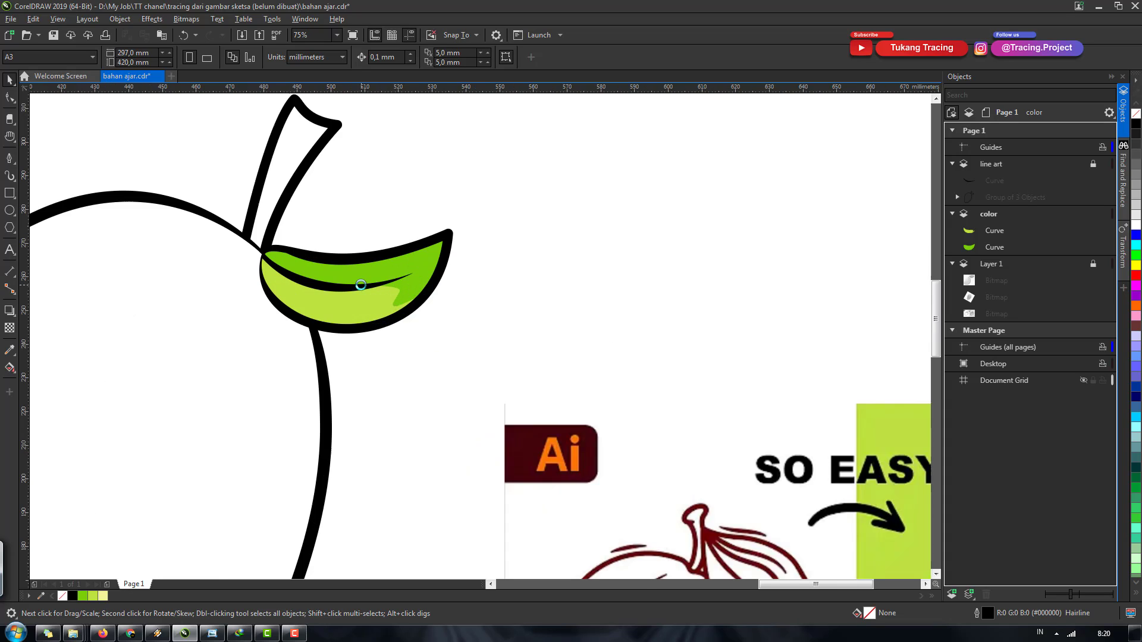
{"action": "scroll", "coordinate": [375, 286], "scroll_direction": "up", "scroll_amount": 1}
{"action": "scroll", "coordinate": [383, 273], "scroll_direction": "up", "scroll_amount": 1}
{"action": "scroll", "coordinate": [581, 225], "scroll_direction": "down", "scroll_amount": 1}
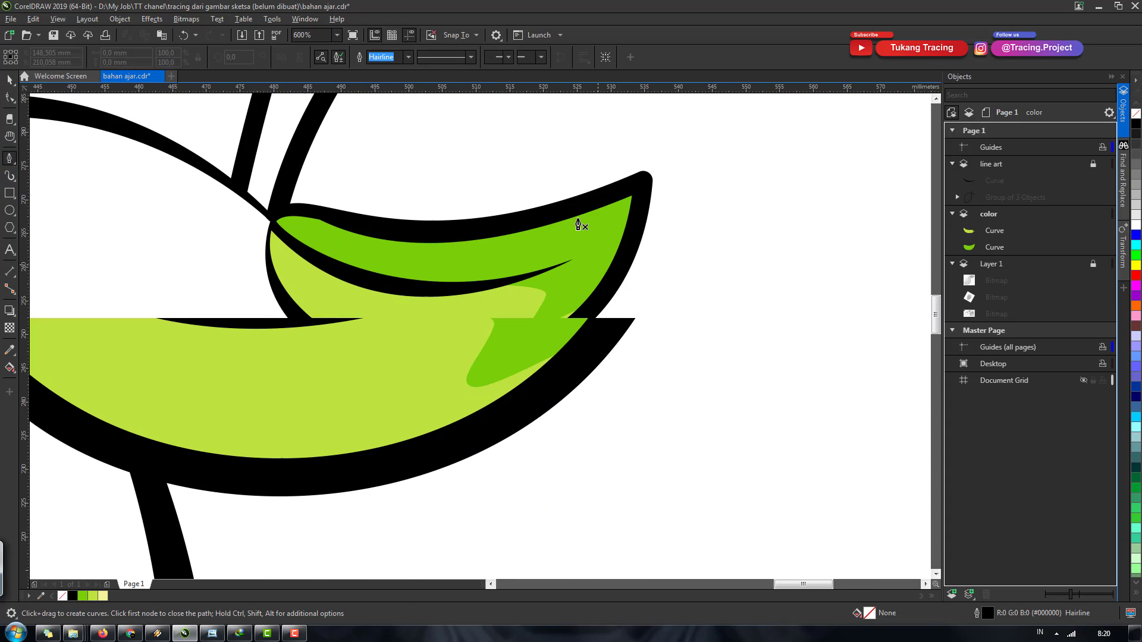
{"action": "scroll", "coordinate": [571, 179], "scroll_direction": "up", "scroll_amount": 1}
{"action": "left_click", "coordinate": [15, 164]}
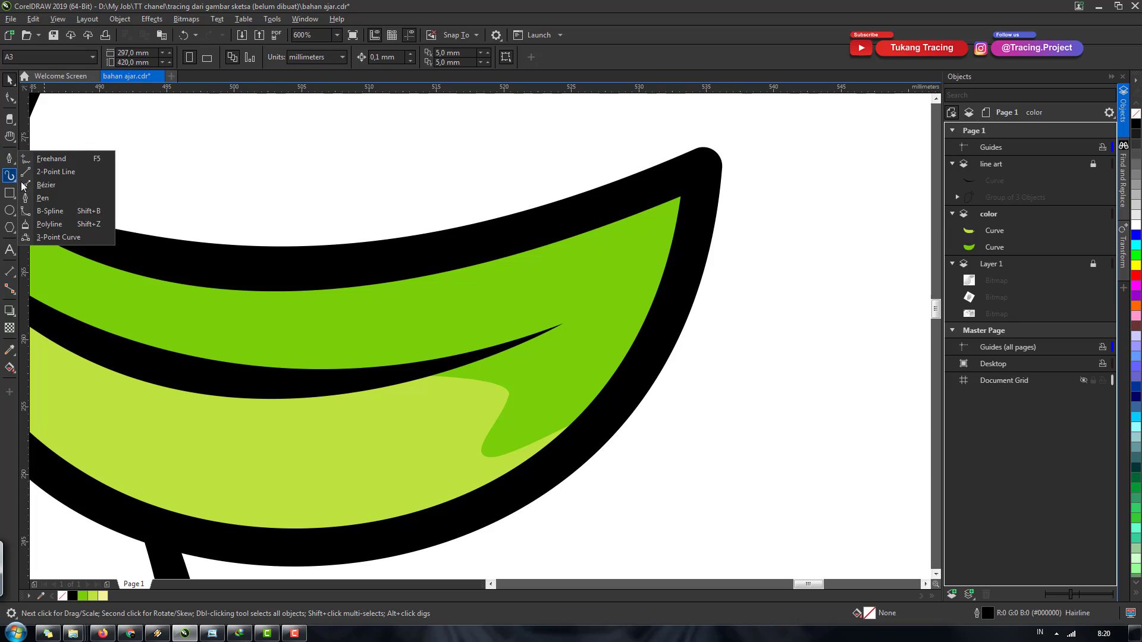
{"action": "left_click", "coordinate": [43, 198]}
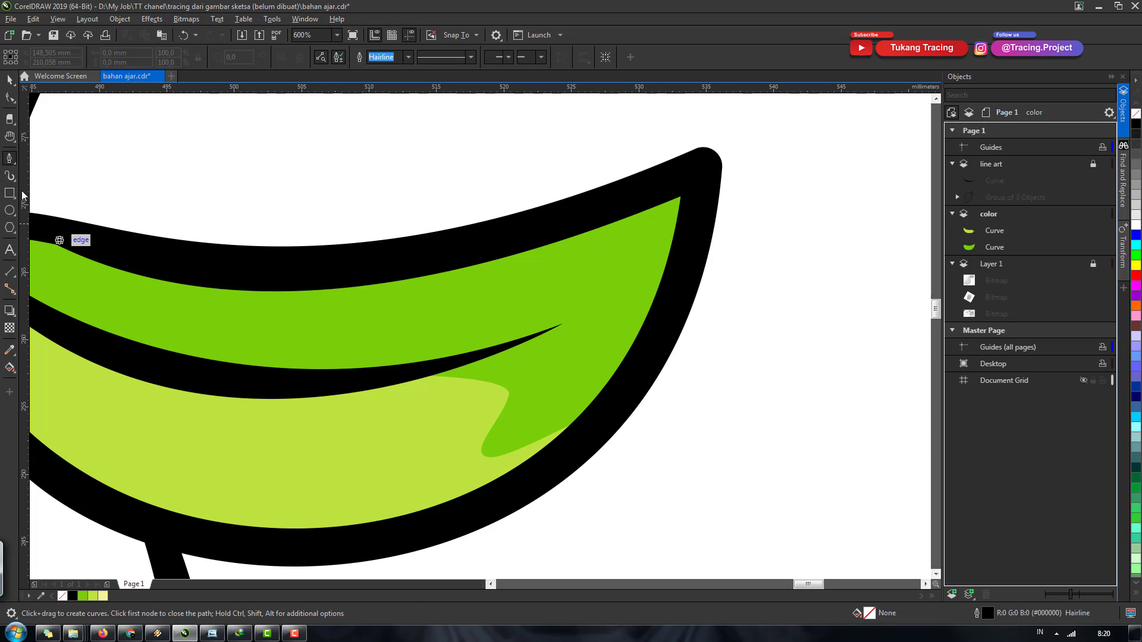
{"action": "left_click", "coordinate": [14, 170]}
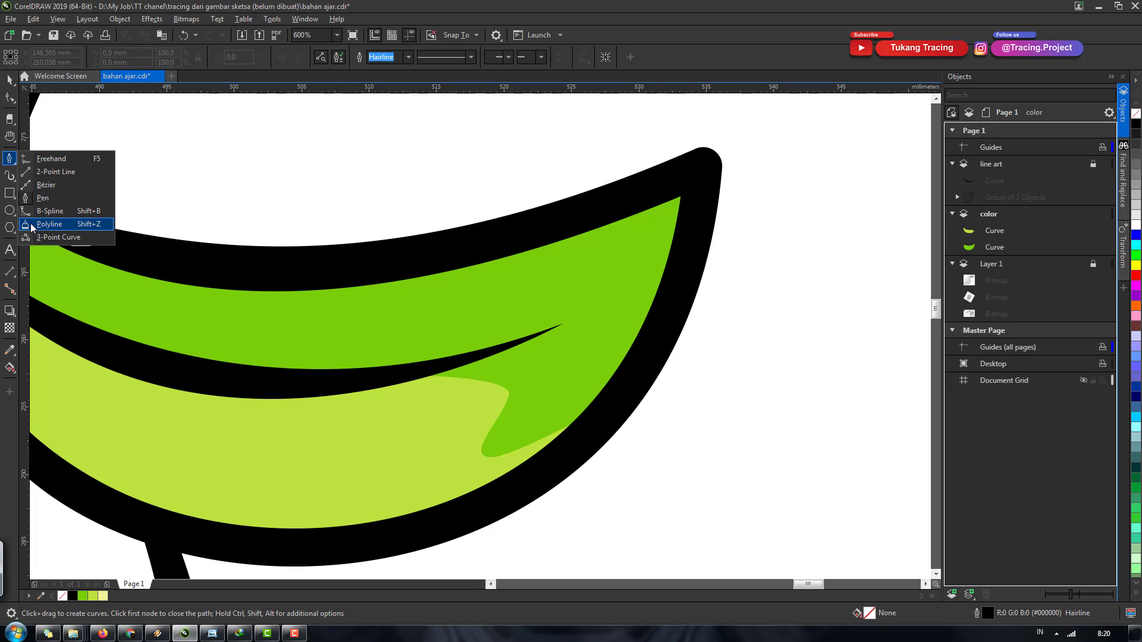
{"action": "left_click", "coordinate": [50, 224]}
{"action": "mouse_move", "coordinate": [254, 274]}
{"action": "left_mouse_down"}
{"action": "mouse_move", "coordinate": [319, 304]}
{"action": "mouse_move", "coordinate": [509, 326]}
{"action": "left_mouse_up"}
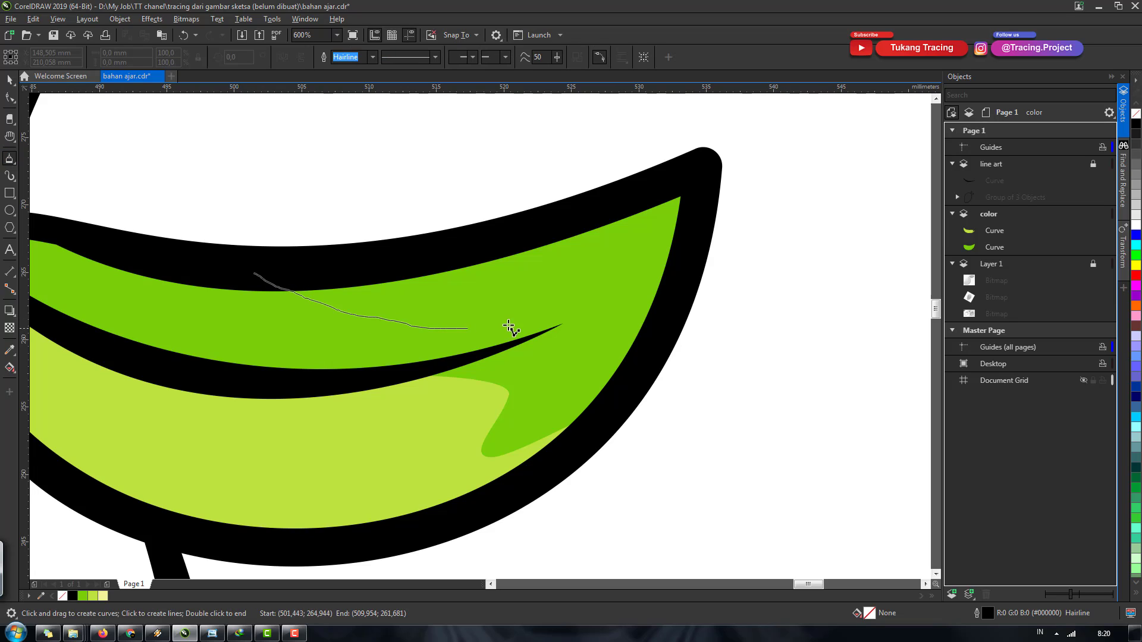
{"action": "mouse_move", "coordinate": [697, 196]}
{"action": "left_mouse_down"}
{"action": "mouse_move", "coordinate": [638, 191]}
{"action": "mouse_move", "coordinate": [494, 236]}
{"action": "left_mouse_up"}
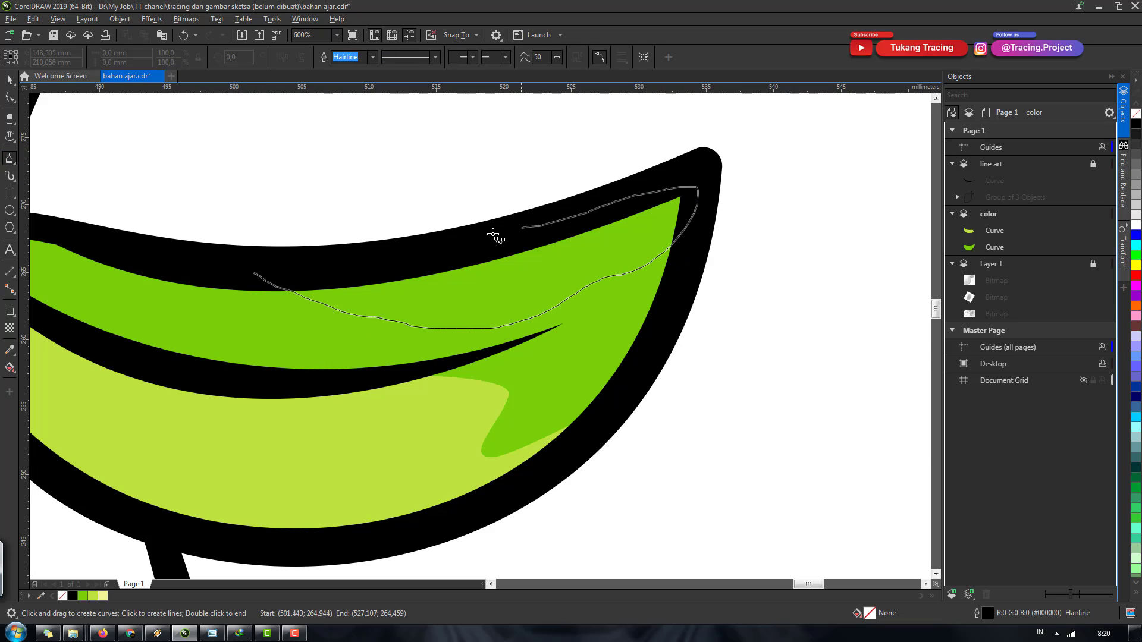
{"action": "left_click", "coordinate": [255, 274]}
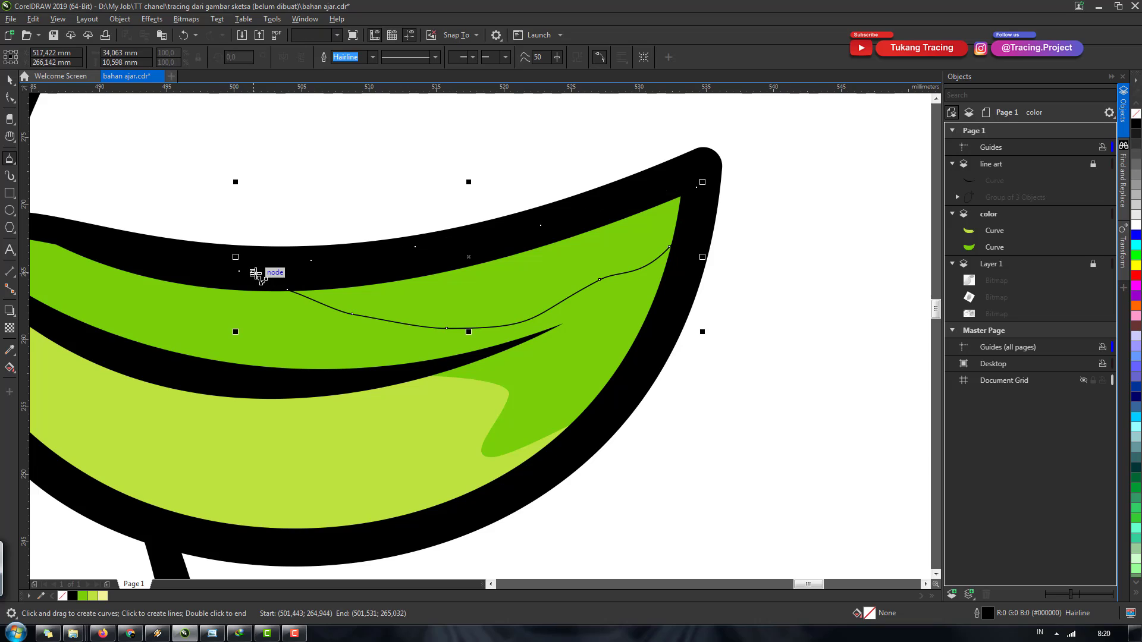
Step: Delete two unneeded lower-edge nodes from the highlight shape with the Shape tool
{"action": "key", "text": "space"}
{"action": "key", "text": "F10"}
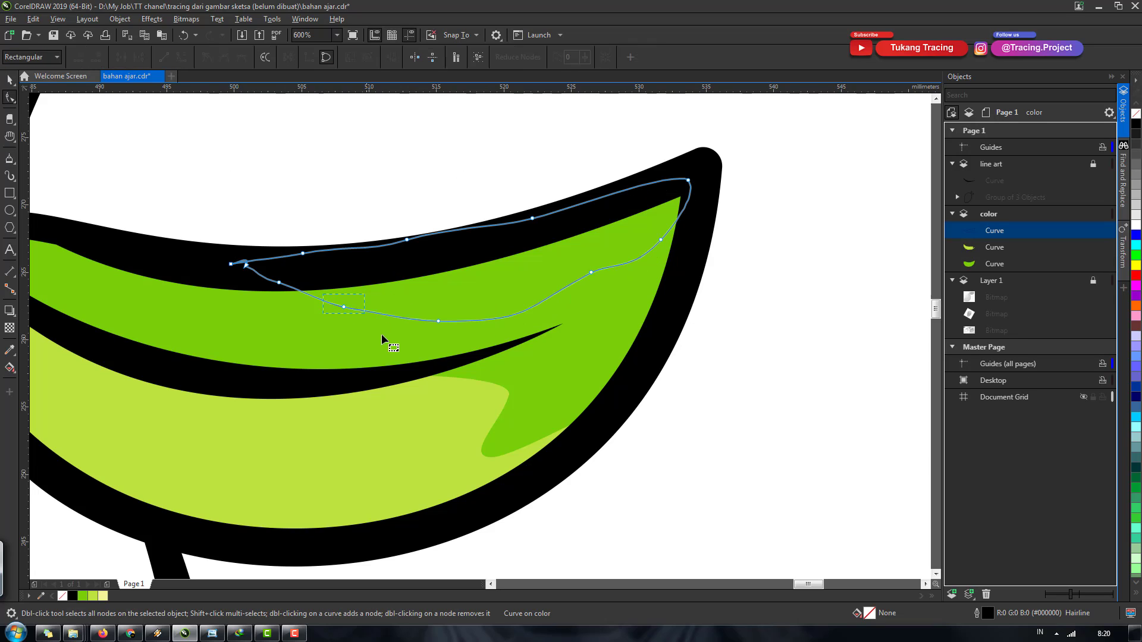
{"action": "double_click", "coordinate": [344, 307]}
{"action": "double_click", "coordinate": [438, 321]}
{"action": "key", "text": "space"}
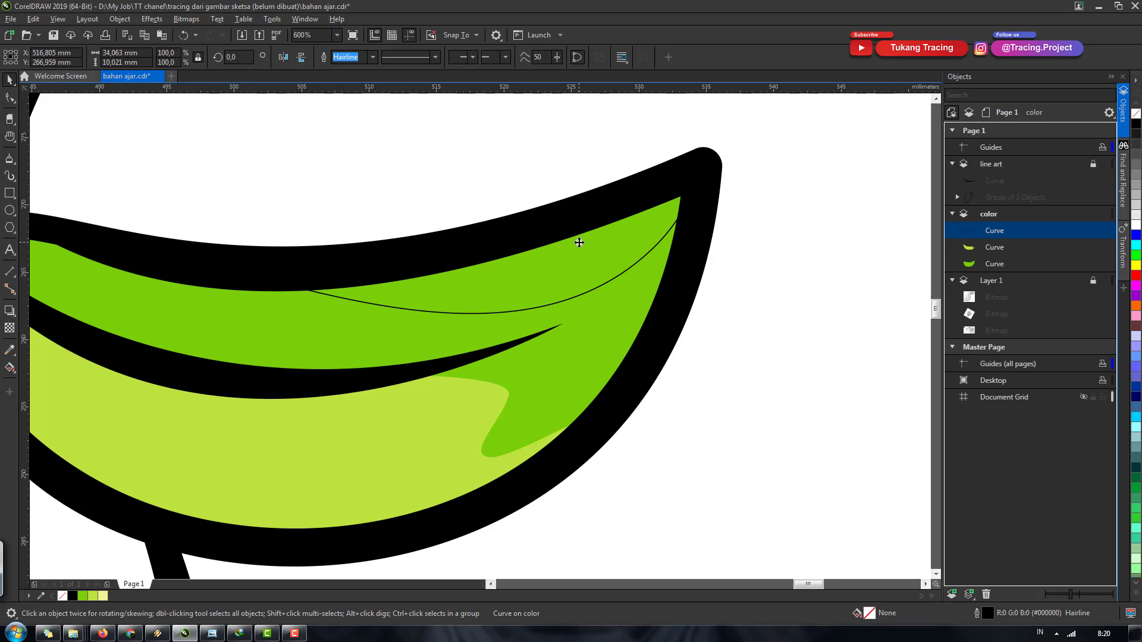
{"action": "key", "text": "F10"}
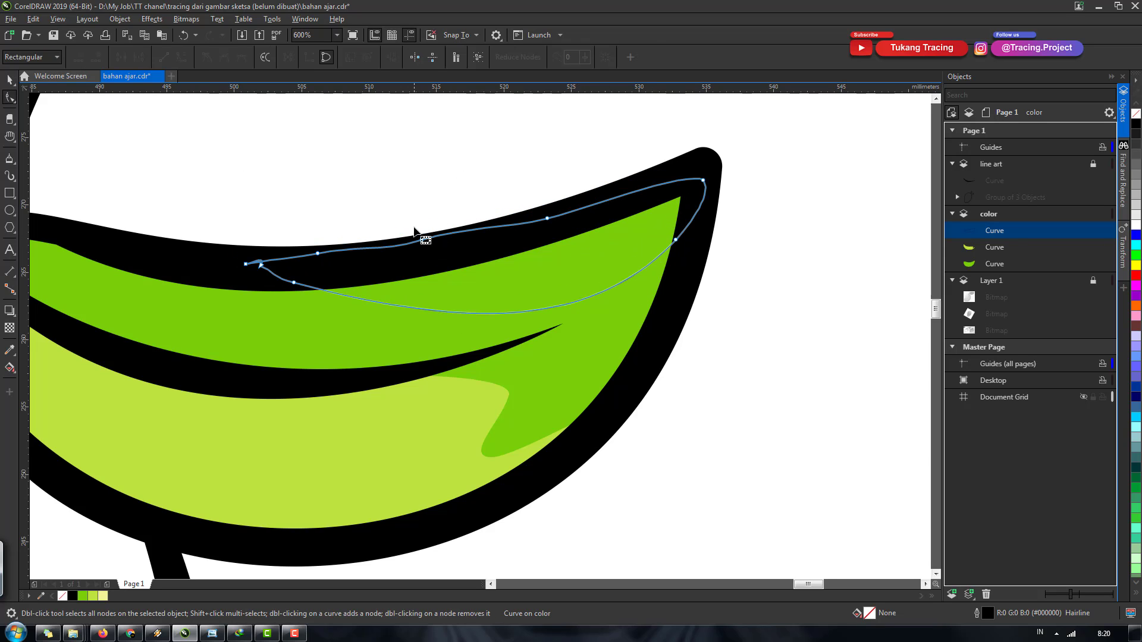
{"action": "left_click", "coordinate": [416, 234]}
{"action": "key", "text": "space"}
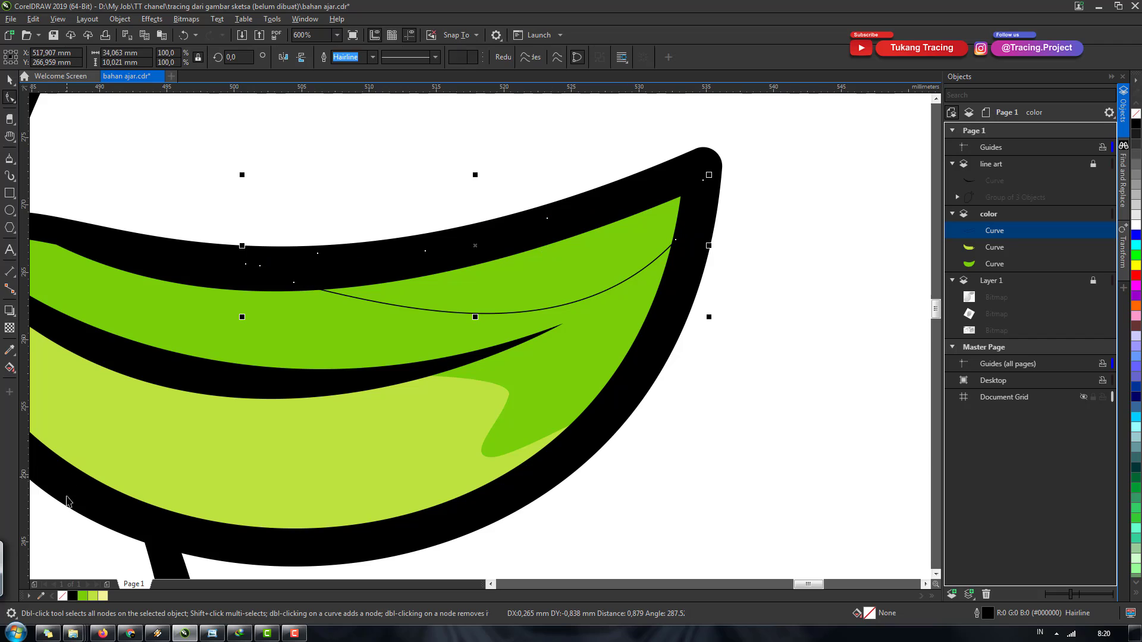
Step: Fill the highlight pale yellow and raise a node to reshape its lower edge
{"action": "left_click", "coordinate": [103, 596]}
{"action": "key", "text": "F10"}
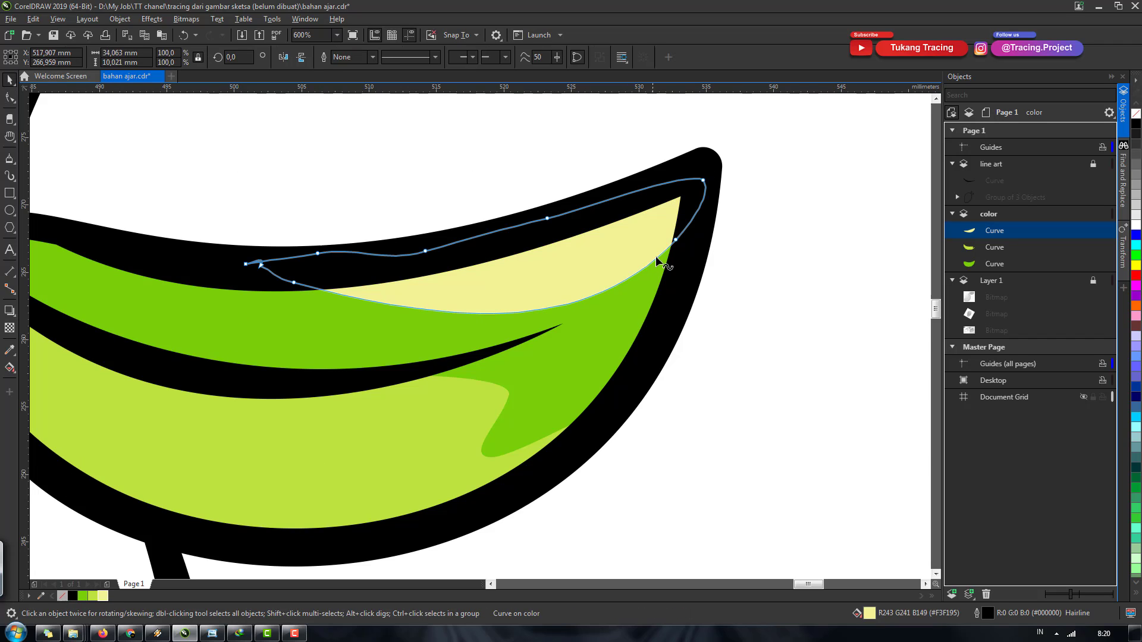
{"action": "left_click_drag", "start_coordinate": [674, 240], "coordinate": [680, 199]}
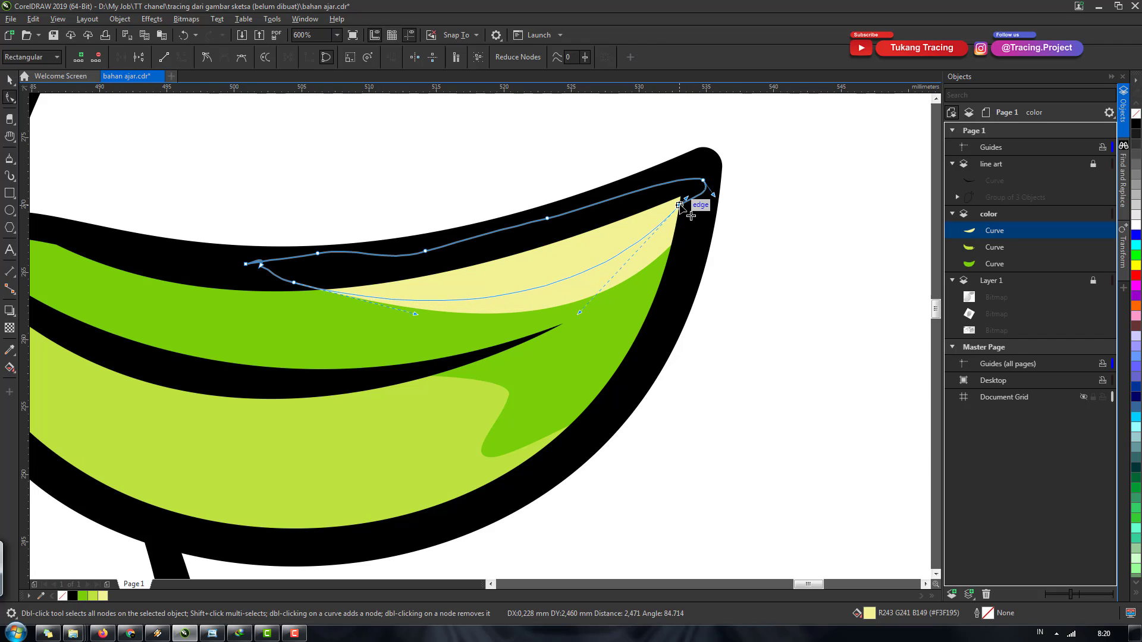
{"action": "scroll", "coordinate": [420, 271], "scroll_direction": "down", "scroll_amount": 3}
{"action": "scroll", "coordinate": [552, 315], "scroll_direction": "down", "scroll_amount": 2}
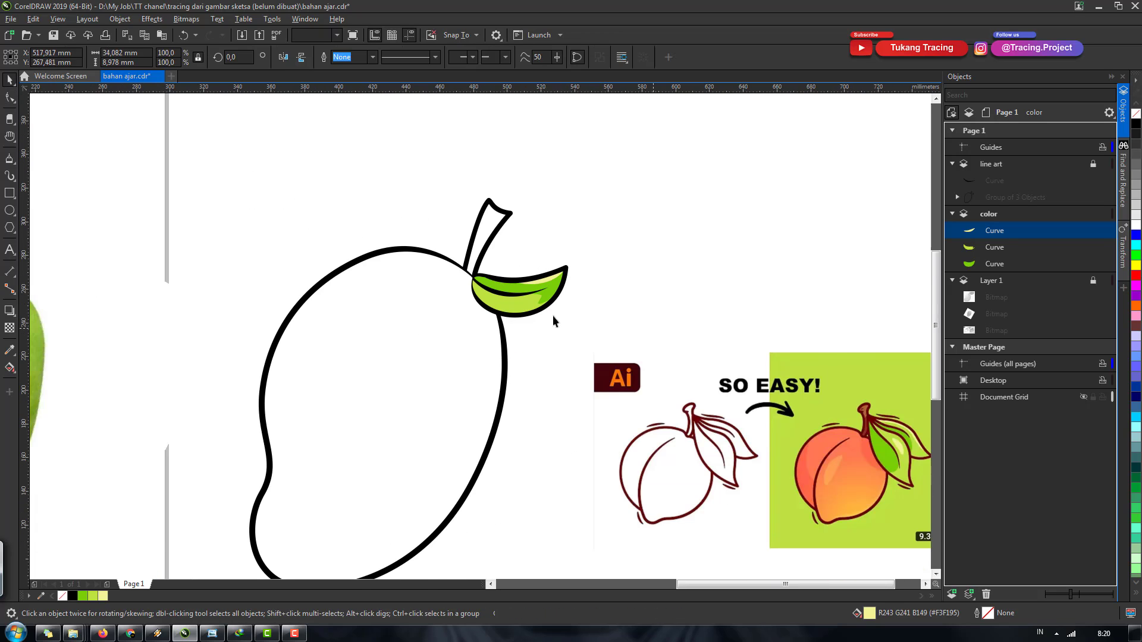
{"action": "key", "text": "space"}
{"action": "scroll", "coordinate": [550, 305], "scroll_direction": "up", "scroll_amount": 4}
Step: Draw a closed Pen-tool strip curving along the leaf's lower-left edge
{"action": "scroll", "coordinate": [543, 293], "scroll_direction": "up", "scroll_amount": 1}
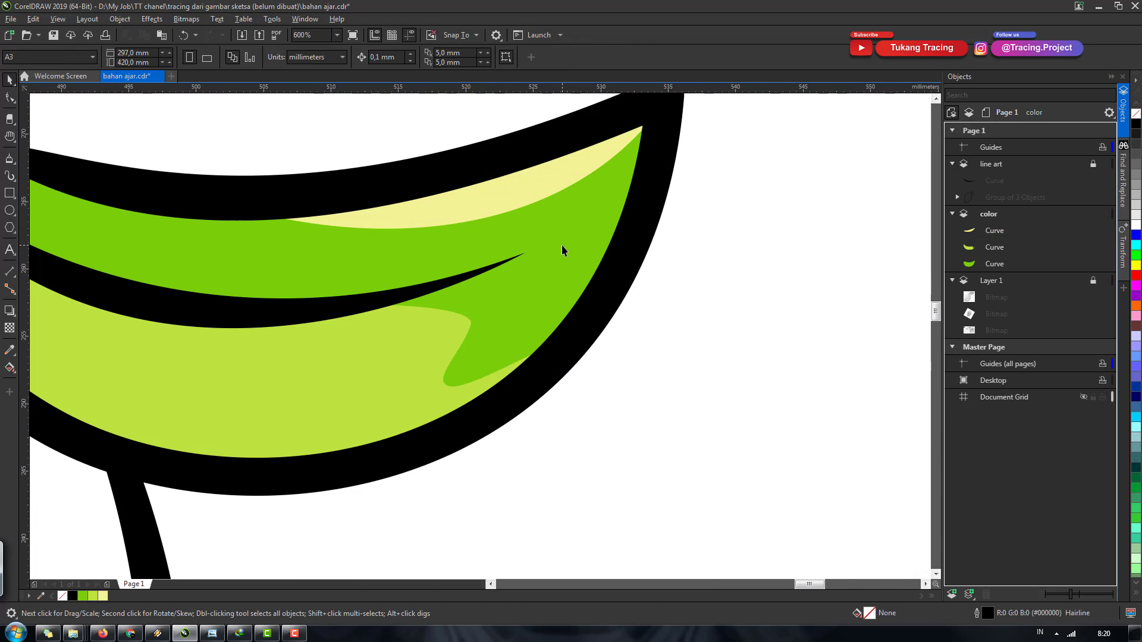
{"action": "left_click", "coordinate": [16, 166]}
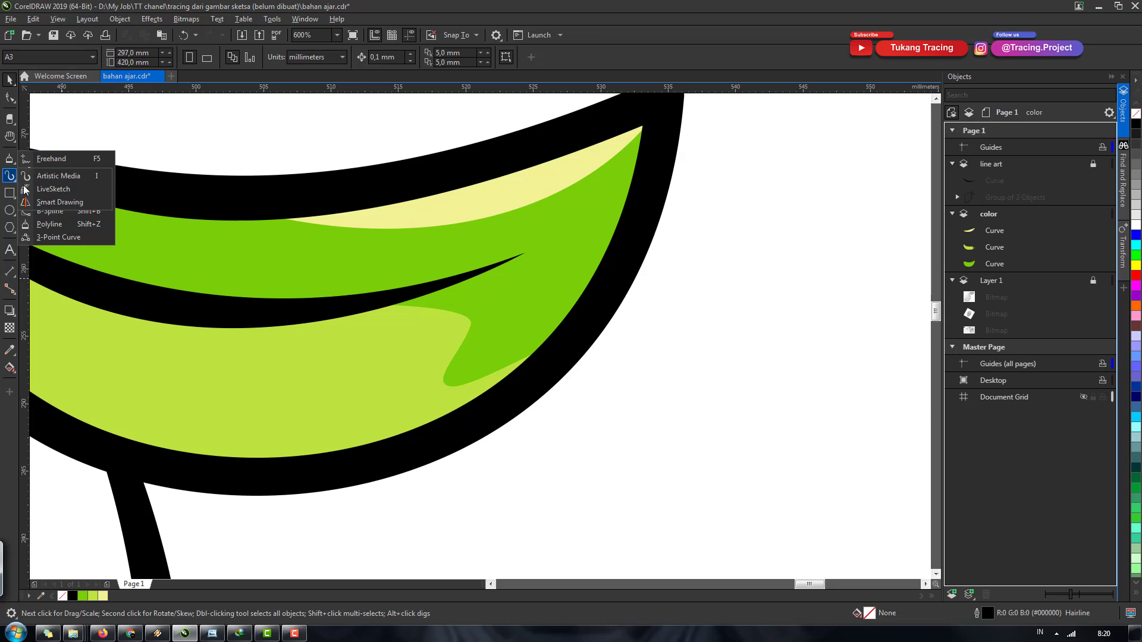
{"action": "left_click", "coordinate": [16, 166]}
{"action": "left_click", "coordinate": [50, 201]}
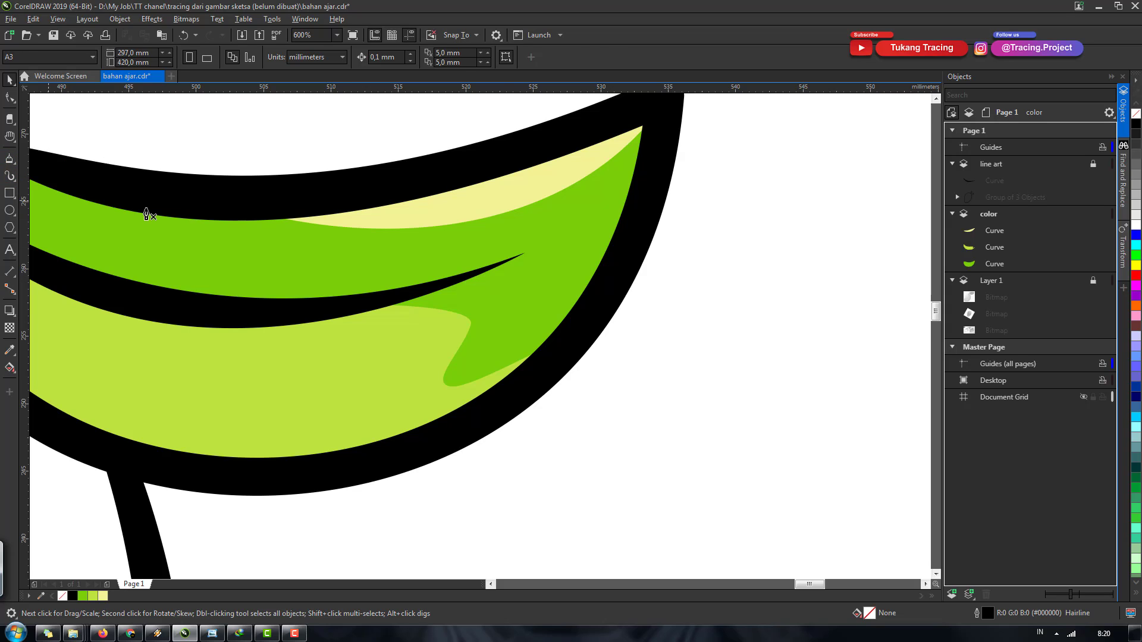
{"action": "scroll", "coordinate": [576, 258], "scroll_direction": "up", "scroll_amount": 1}
{"action": "scroll", "coordinate": [516, 280], "scroll_direction": "down", "scroll_amount": 1}
{"action": "scroll", "coordinate": [516, 281], "scroll_direction": "down", "scroll_amount": 2}
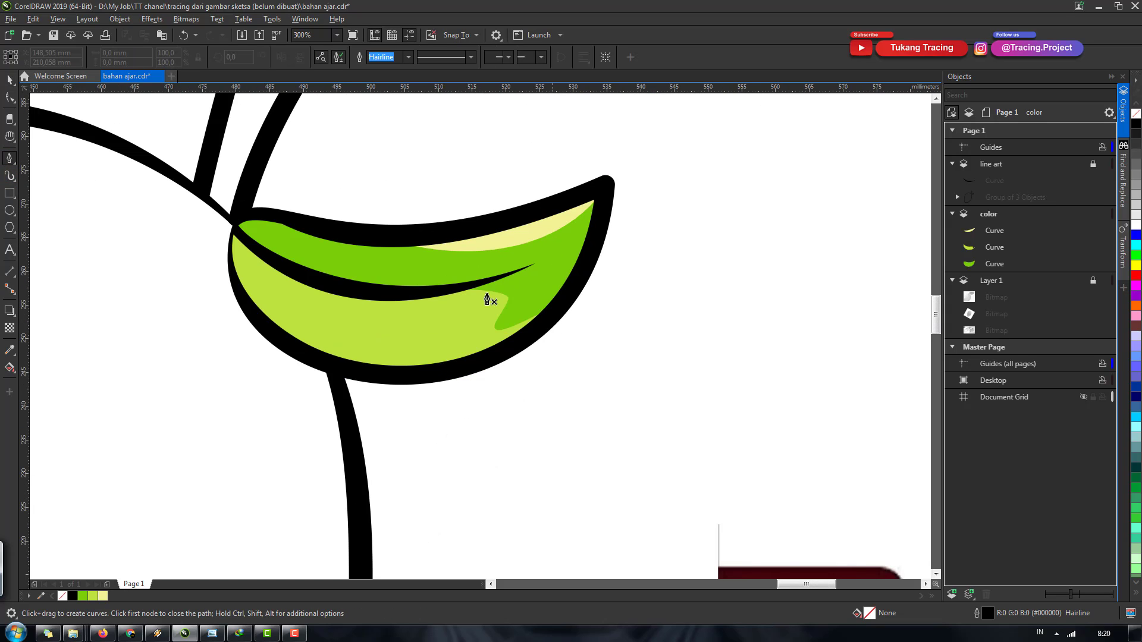
{"action": "scroll", "coordinate": [283, 244], "scroll_direction": "up", "scroll_amount": 2}
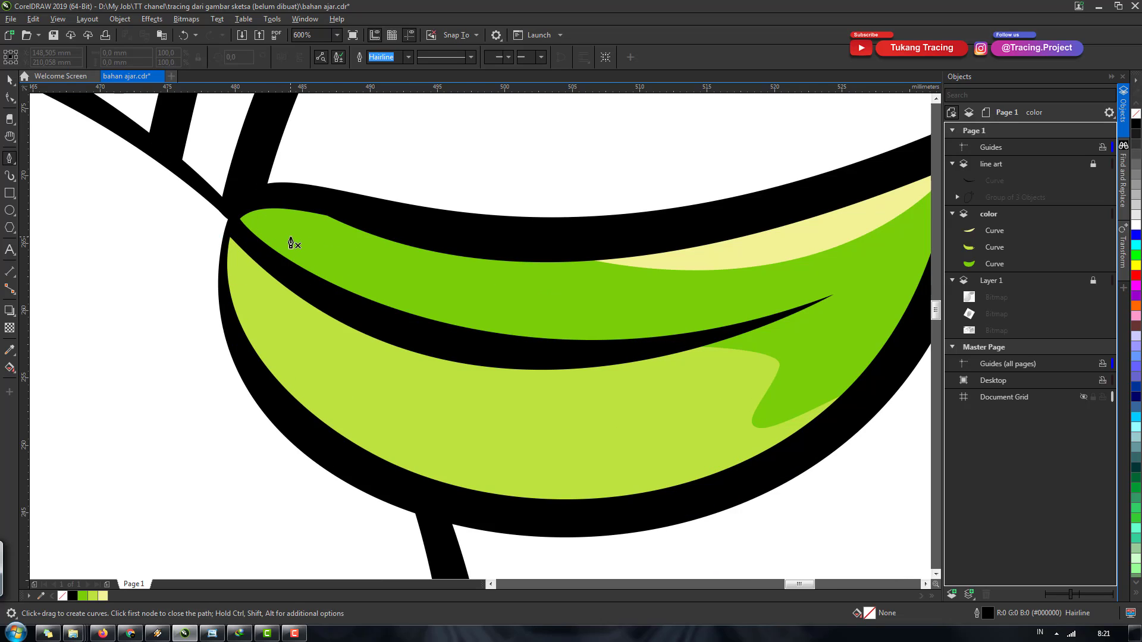
{"action": "scroll", "coordinate": [291, 243], "scroll_direction": "down", "scroll_amount": 2}
{"action": "scroll", "coordinate": [268, 362], "scroll_direction": "up", "scroll_amount": 2}
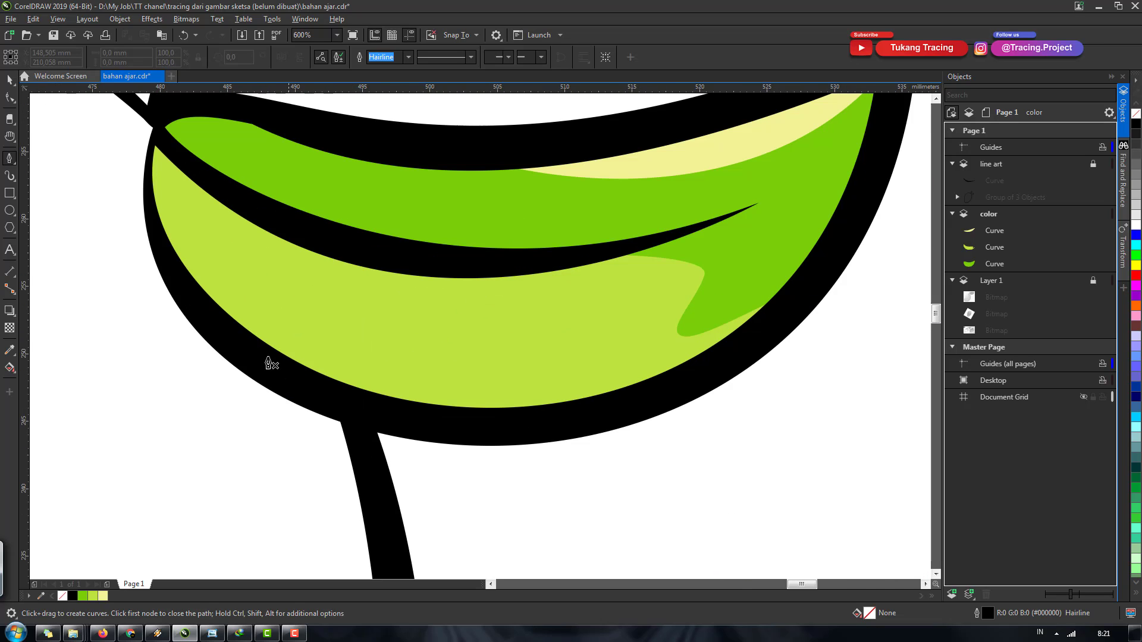
{"action": "left_click", "coordinate": [163, 229]}
{"action": "left_click_drag", "start_coordinate": [400, 399], "coordinate": [527, 424]}
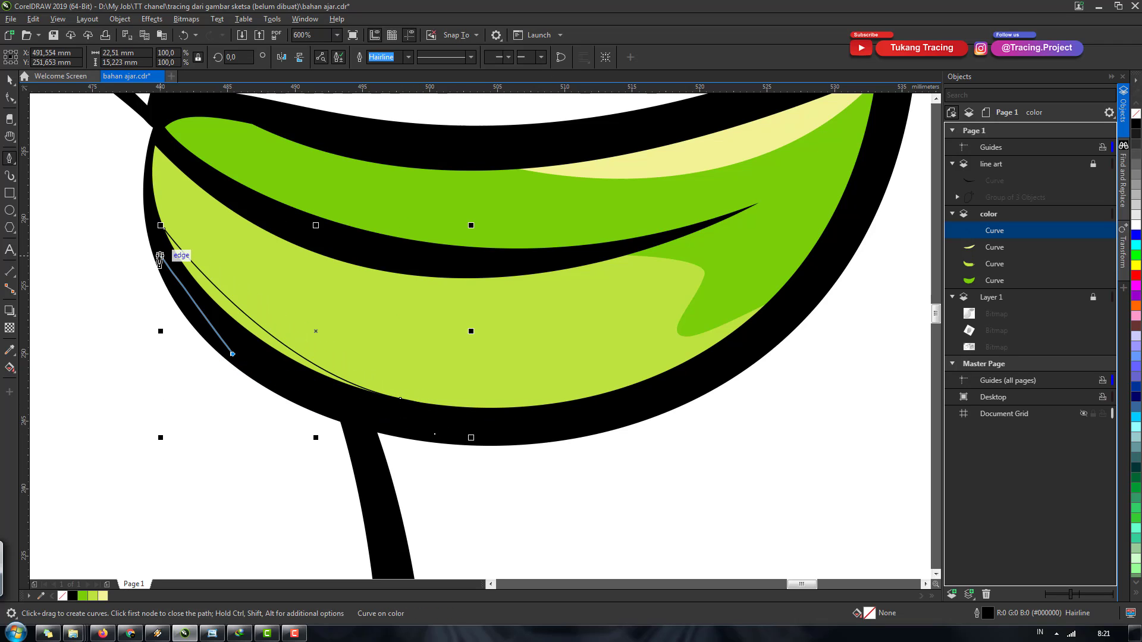
{"action": "left_click_drag", "start_coordinate": [166, 255], "coordinate": [165, 244]}
{"action": "key", "text": "space"}
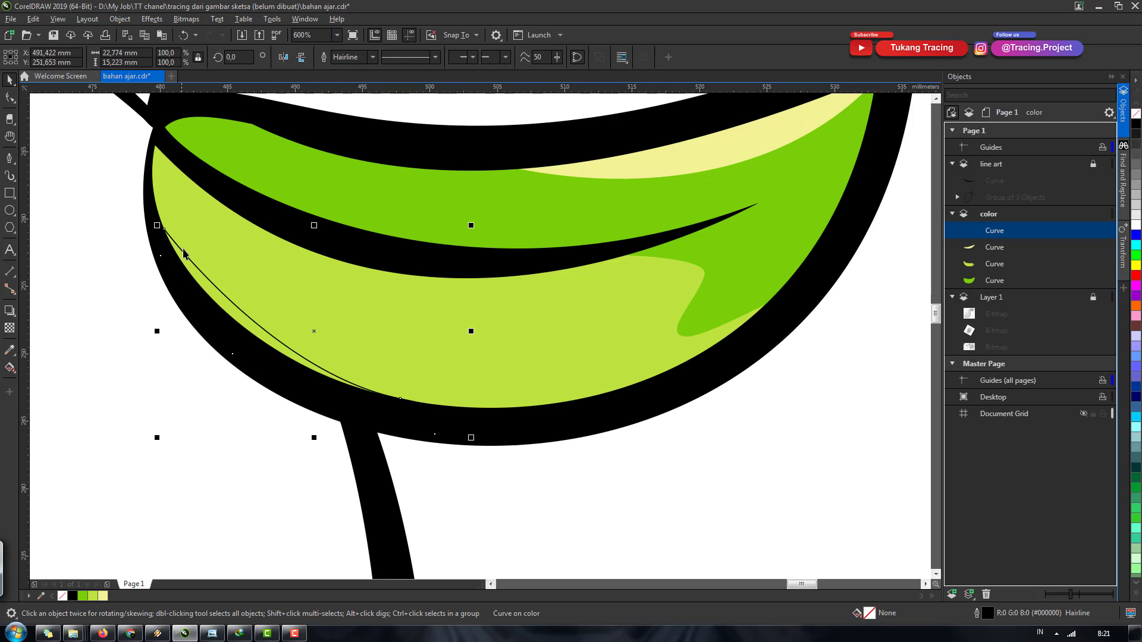
Step: Fill the strip pale yellow, remove its outline, and reshape its top node
{"action": "left_click", "coordinate": [100, 596]}
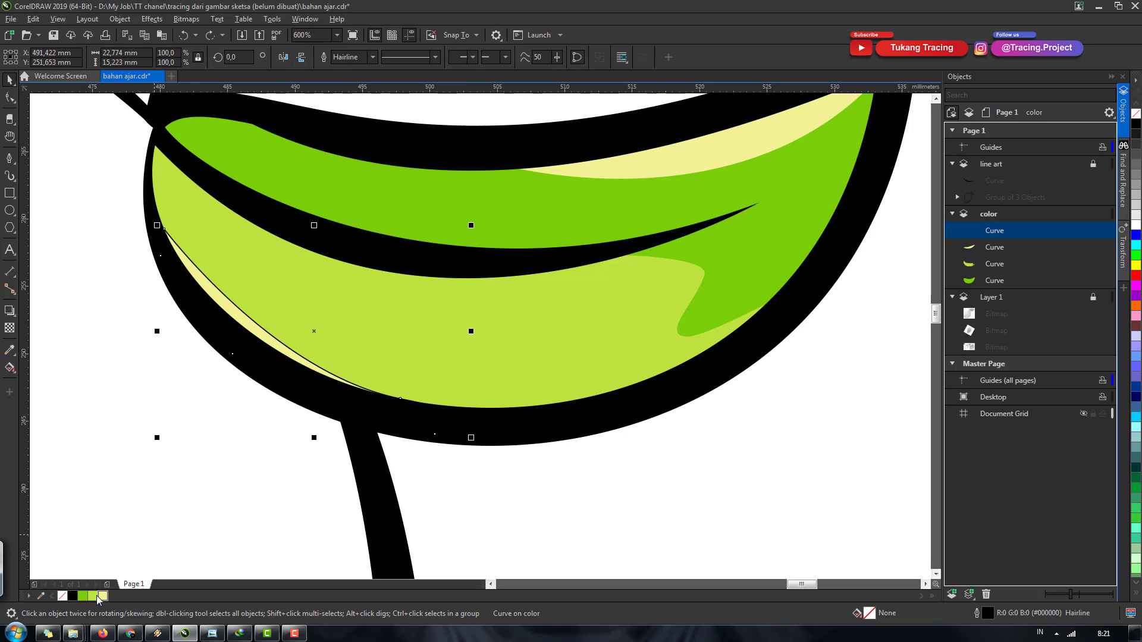
{"action": "right_click", "coordinate": [63, 594]}
{"action": "scroll", "coordinate": [407, 304], "scroll_direction": "down", "scroll_amount": 2}
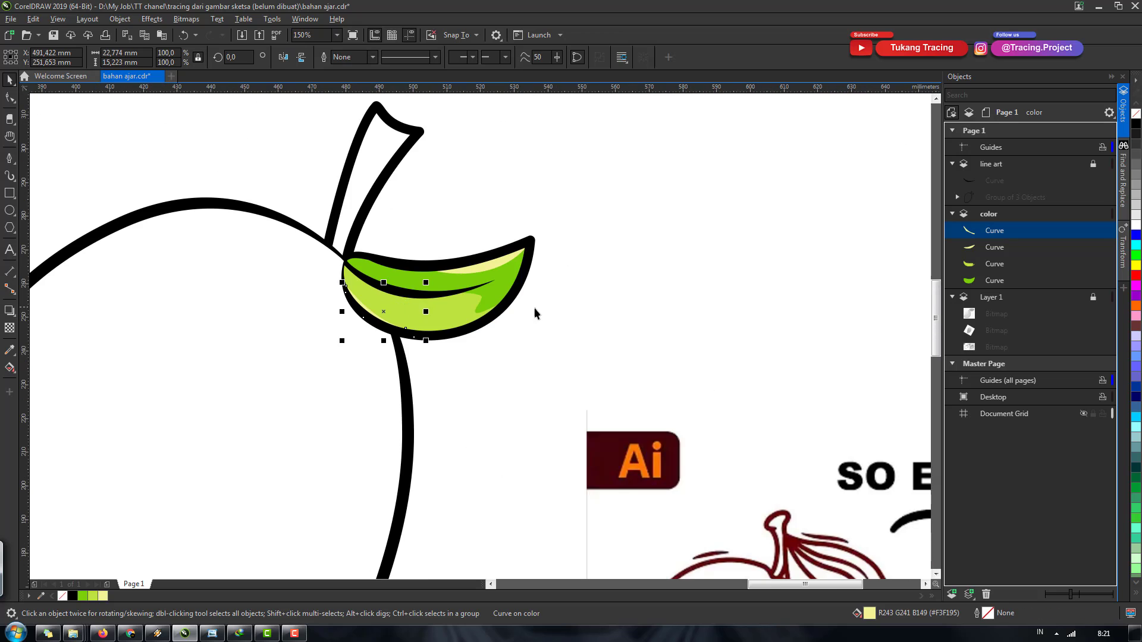
{"action": "key", "text": "F10"}
{"action": "scroll", "coordinate": [365, 325], "scroll_direction": "up", "scroll_amount": 2}
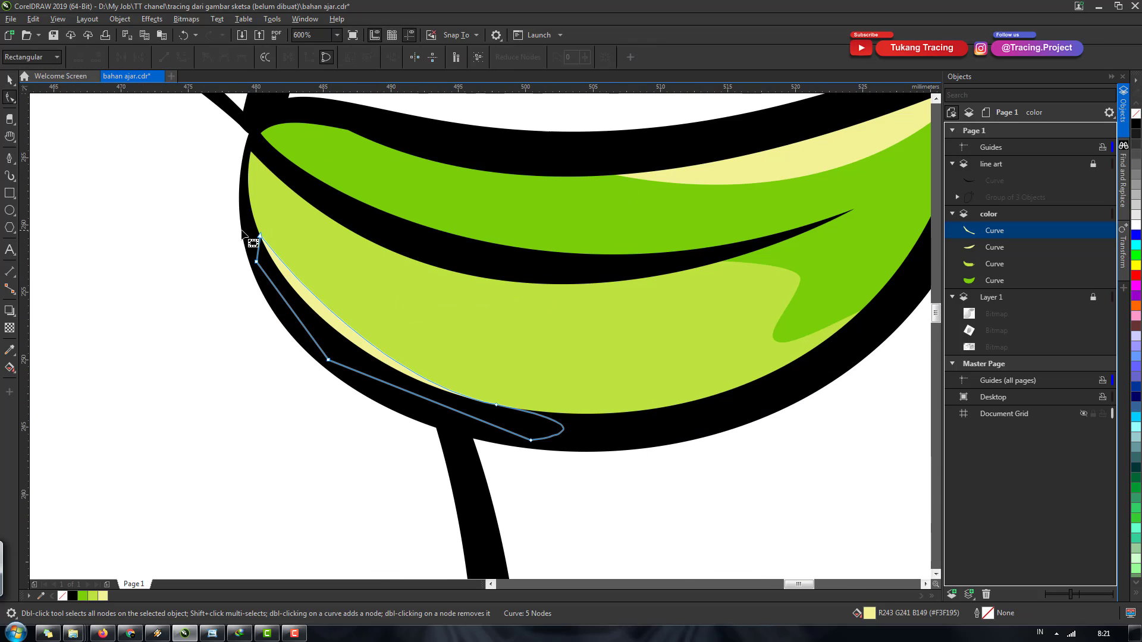
{"action": "left_click", "coordinate": [260, 237]}
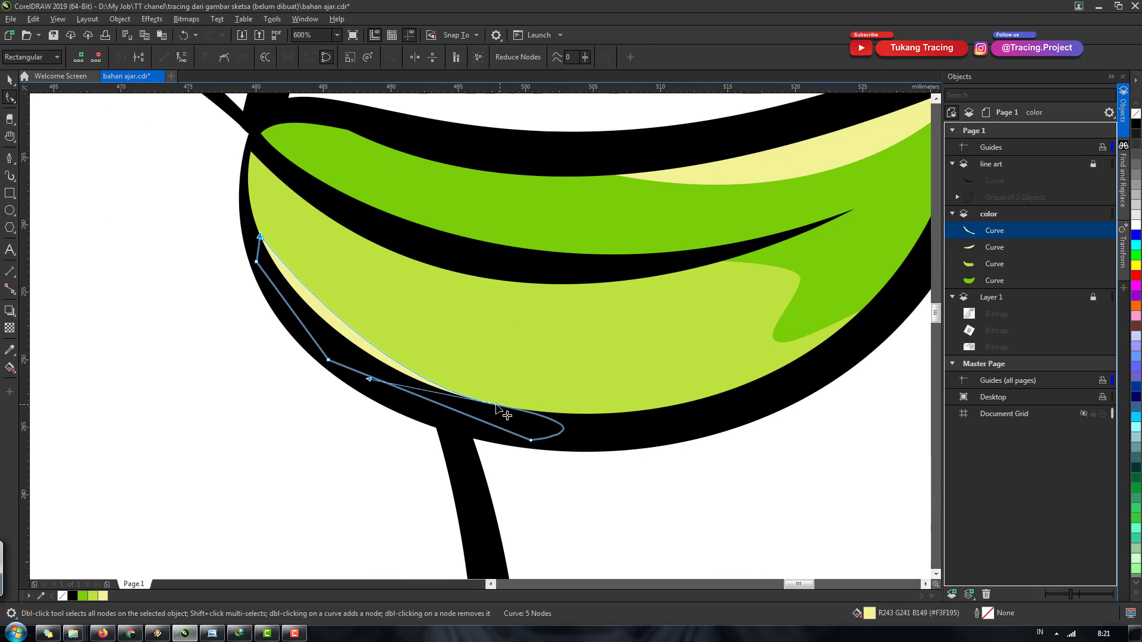
{"action": "left_click_drag", "start_coordinate": [369, 379], "coordinate": [375, 359]}
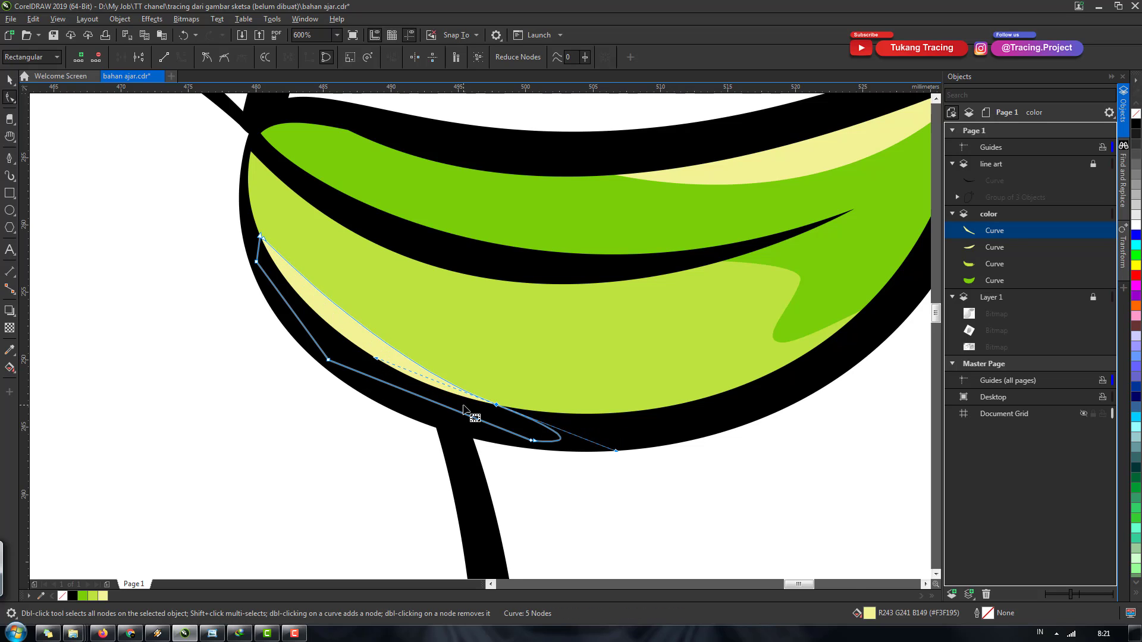
{"action": "key", "text": "Escape"}
{"action": "scroll", "coordinate": [464, 410], "scroll_direction": "down", "scroll_amount": 2}
{"action": "scroll", "coordinate": [663, 362], "scroll_direction": "down", "scroll_amount": 2}
{"action": "key", "text": "space"}
{"action": "scroll", "coordinate": [207, 304], "scroll_direction": "up", "scroll_amount": 4}
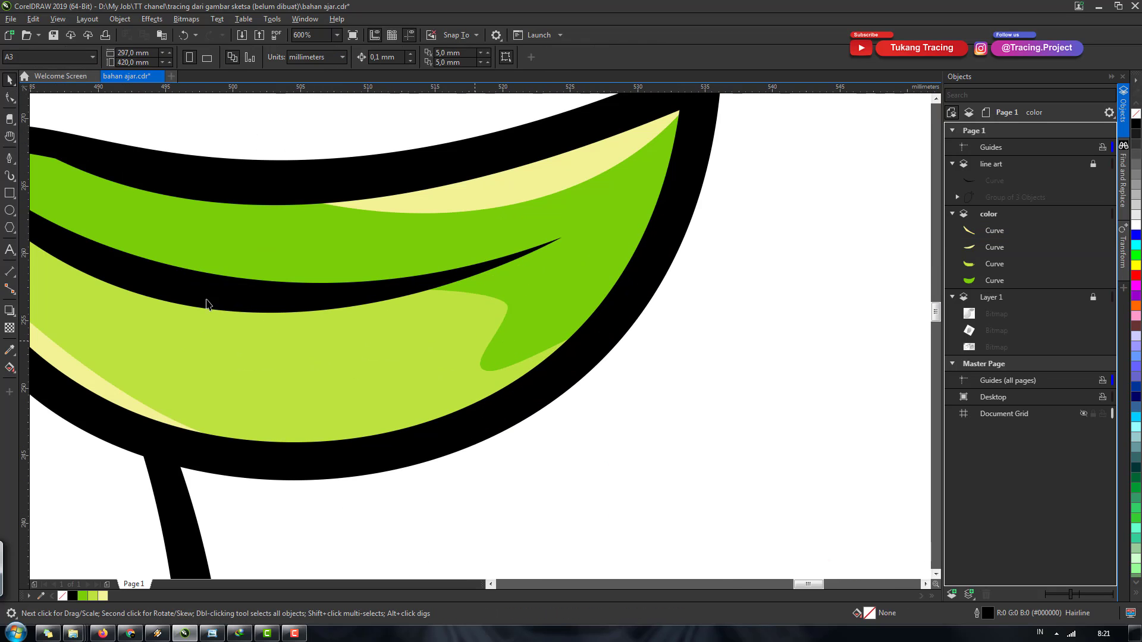
{"action": "key", "text": "space"}
Step: Draw a narrow closed oval with the Pen tool and reshape its top node
{"action": "scroll", "coordinate": [597, 214], "scroll_direction": "up", "scroll_amount": 2}
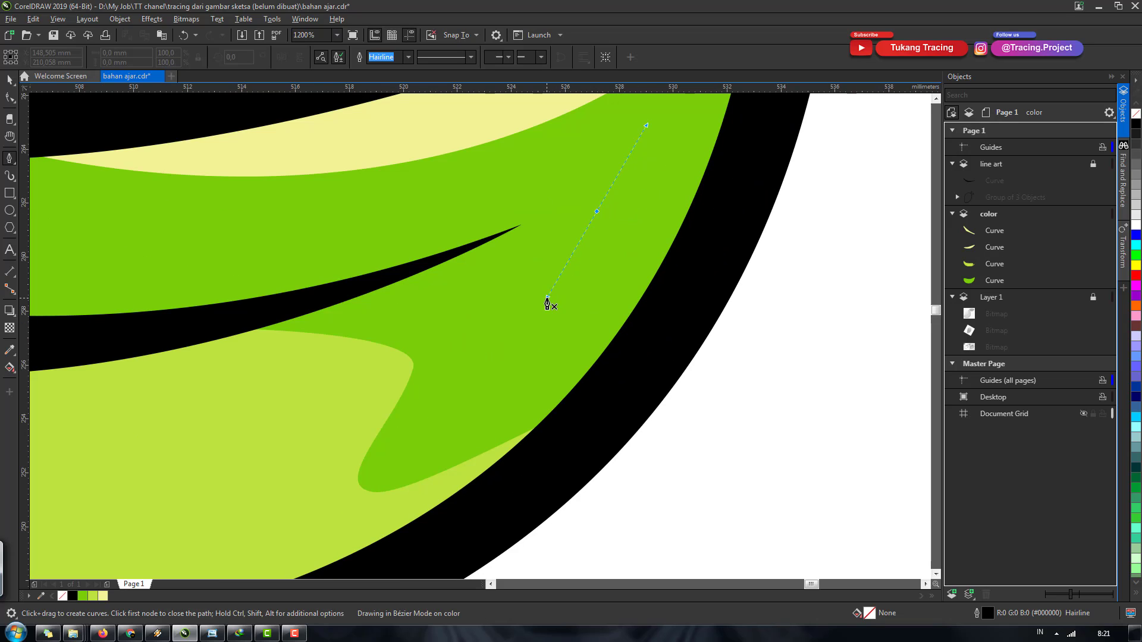
{"action": "left_click_drag", "start_coordinate": [547, 299], "coordinate": [548, 301]}
{"action": "left_click_drag", "start_coordinate": [597, 211], "coordinate": [635, 208]}
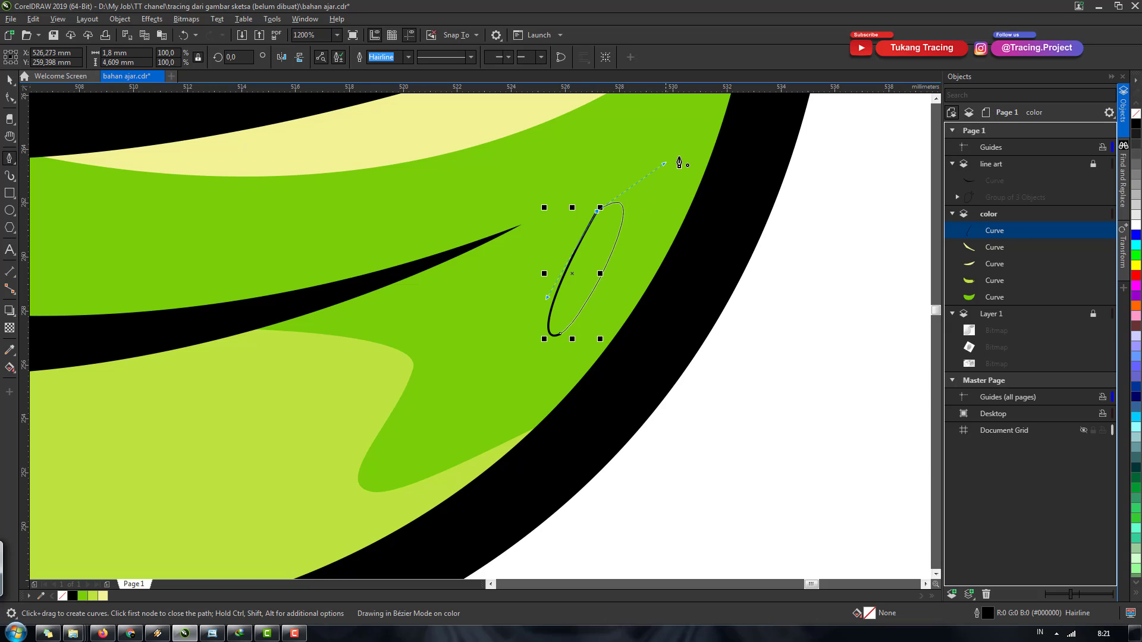
{"action": "key", "text": "F10"}
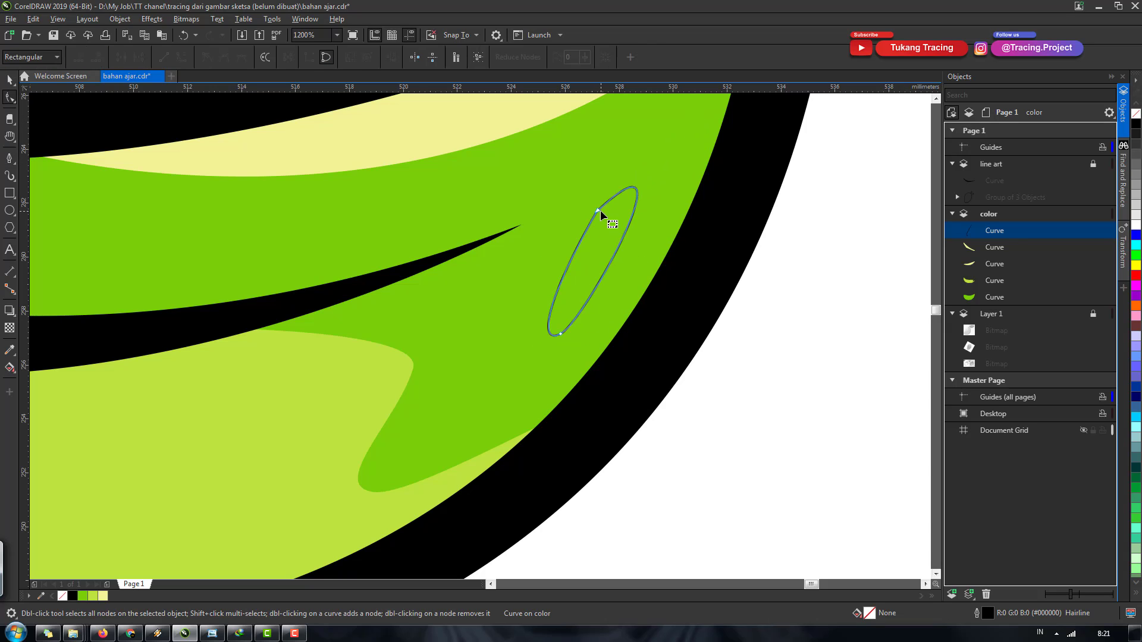
{"action": "left_click", "coordinate": [598, 209]}
{"action": "left_click_drag", "start_coordinate": [598, 210], "coordinate": [594, 236]}
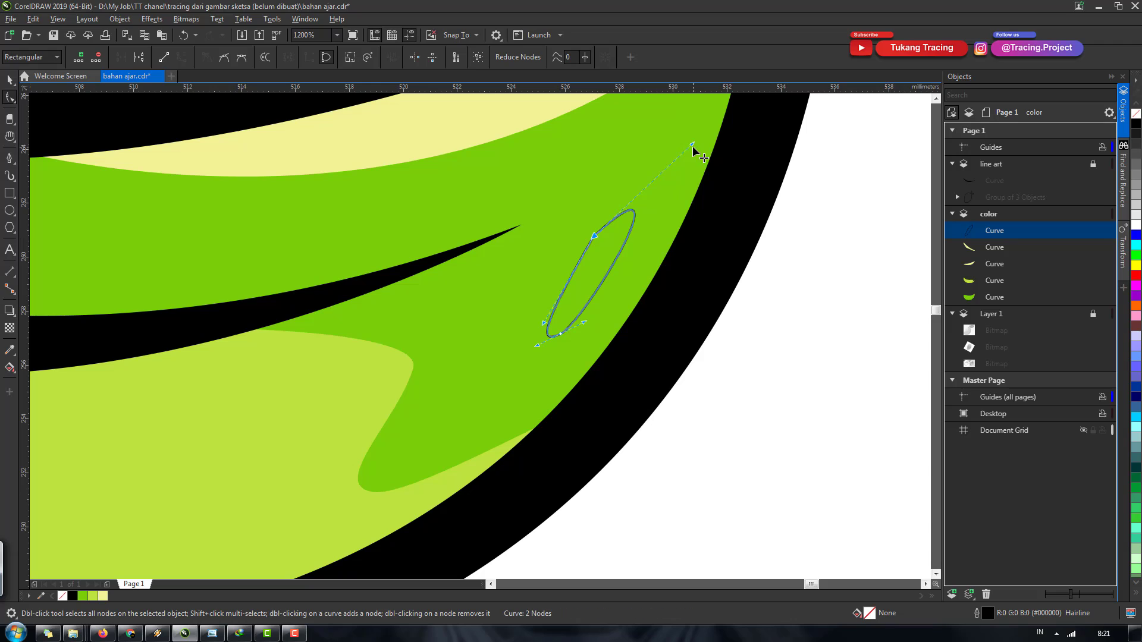
{"action": "left_click_drag", "start_coordinate": [687, 144], "coordinate": [672, 124]}
{"action": "key", "text": "space"}
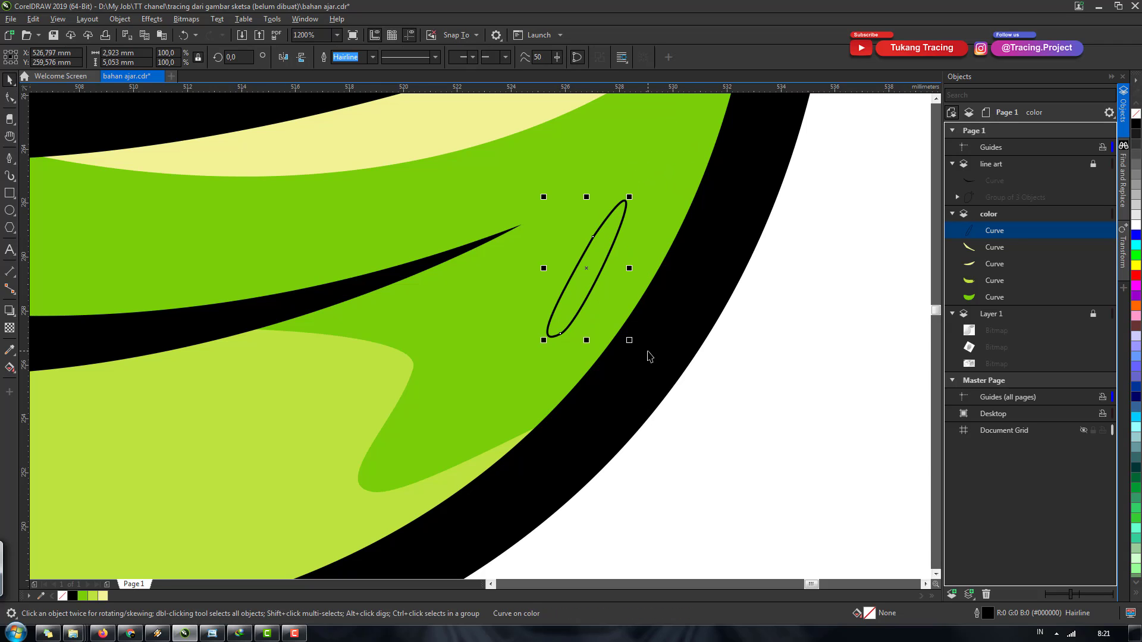
Step: Enlarge the oval to about 120%, move it toward the leaf's right tip, and tilt it slightly
{"action": "left_click_drag", "start_coordinate": [630, 340], "coordinate": [647, 367]}
{"action": "left_click_drag", "start_coordinate": [603, 298], "coordinate": [620, 246]}
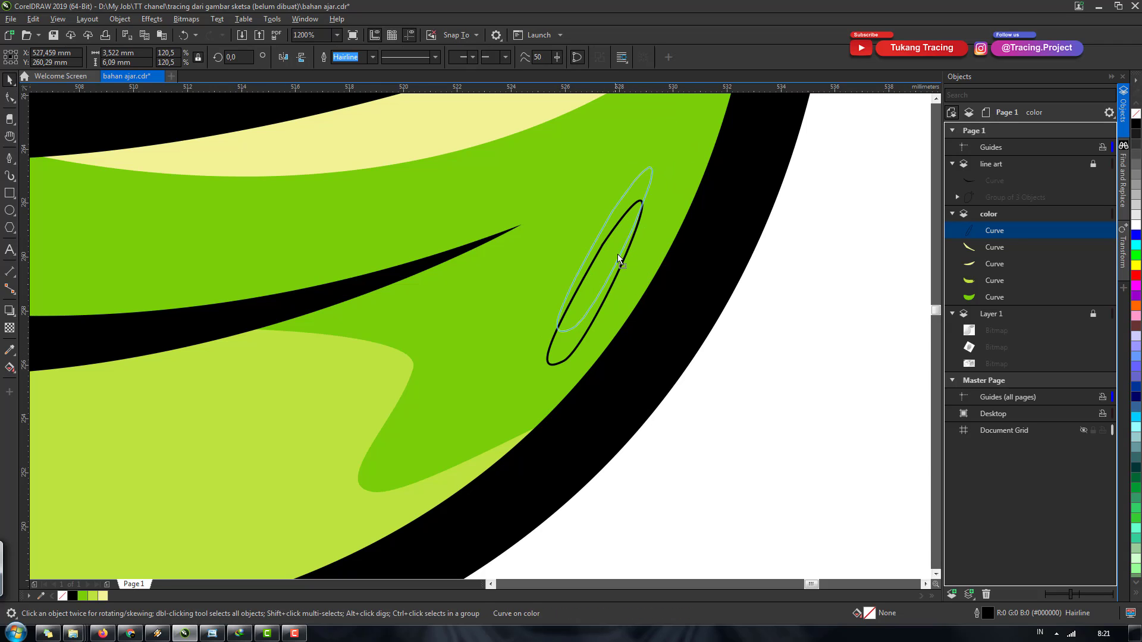
{"action": "key", "text": "space"}
{"action": "left_click_drag", "start_coordinate": [580, 308], "coordinate": [595, 310]}
{"action": "left_click_drag", "start_coordinate": [620, 190], "coordinate": [618, 305]}
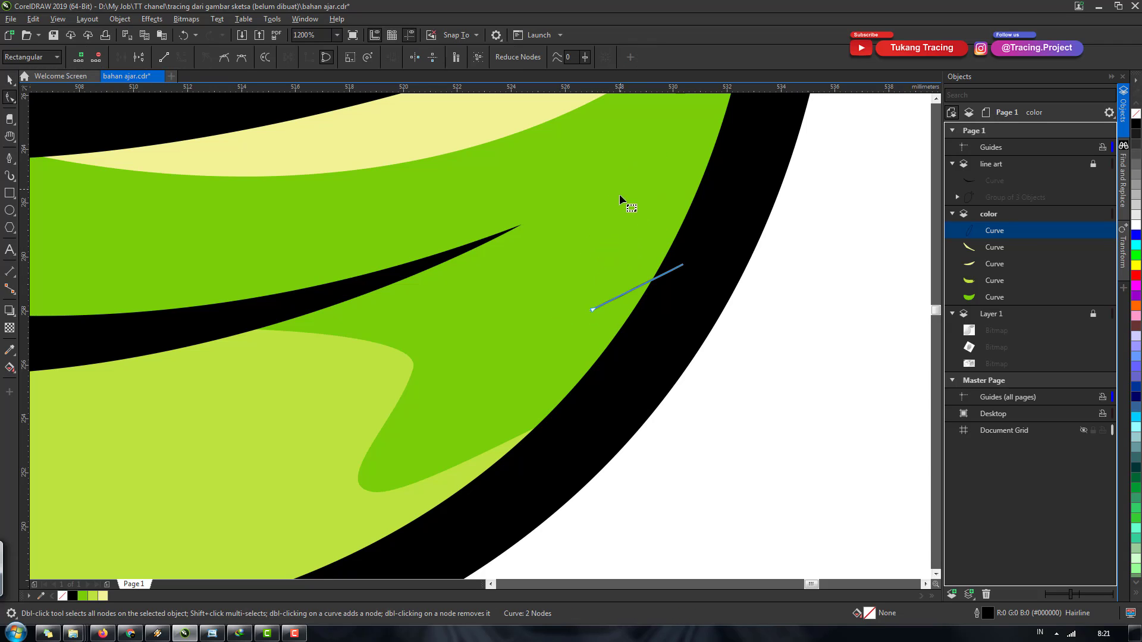
{"action": "key", "text": "ctrl+z"}
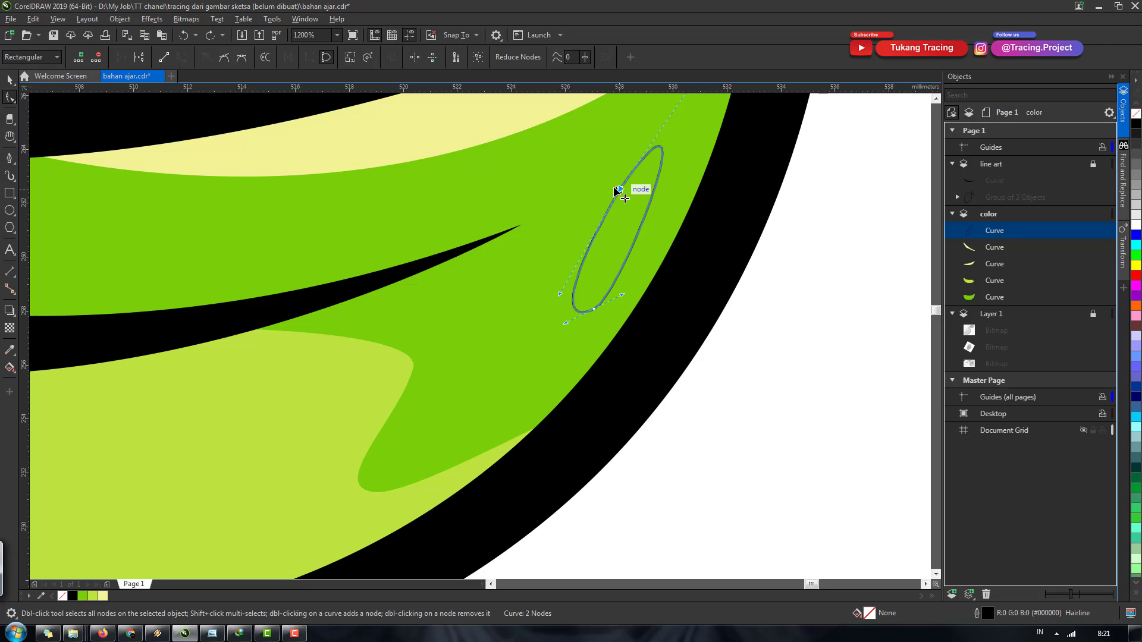
{"action": "key", "text": "space"}
{"action": "left_click_drag", "start_coordinate": [615, 189], "coordinate": [628, 193]}
{"action": "left_click", "coordinate": [627, 193]}
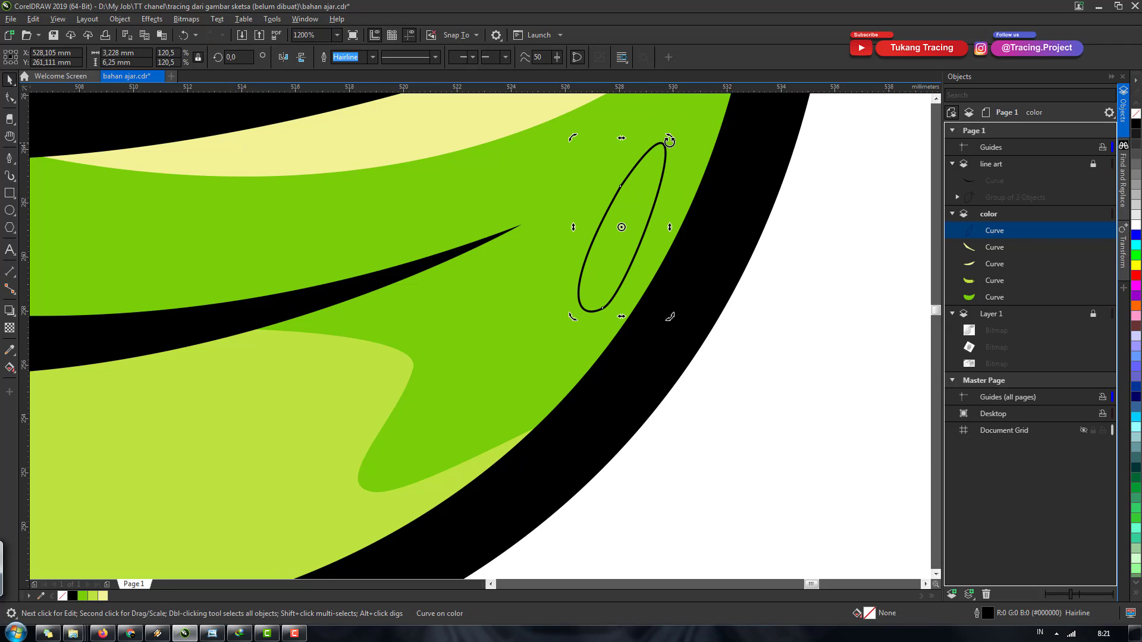
{"action": "left_click_drag", "start_coordinate": [676, 141], "coordinate": [682, 145]}
Step: Fill the oval pale yellow with no outline and nudge it down and left
{"action": "left_click", "coordinate": [102, 596]}
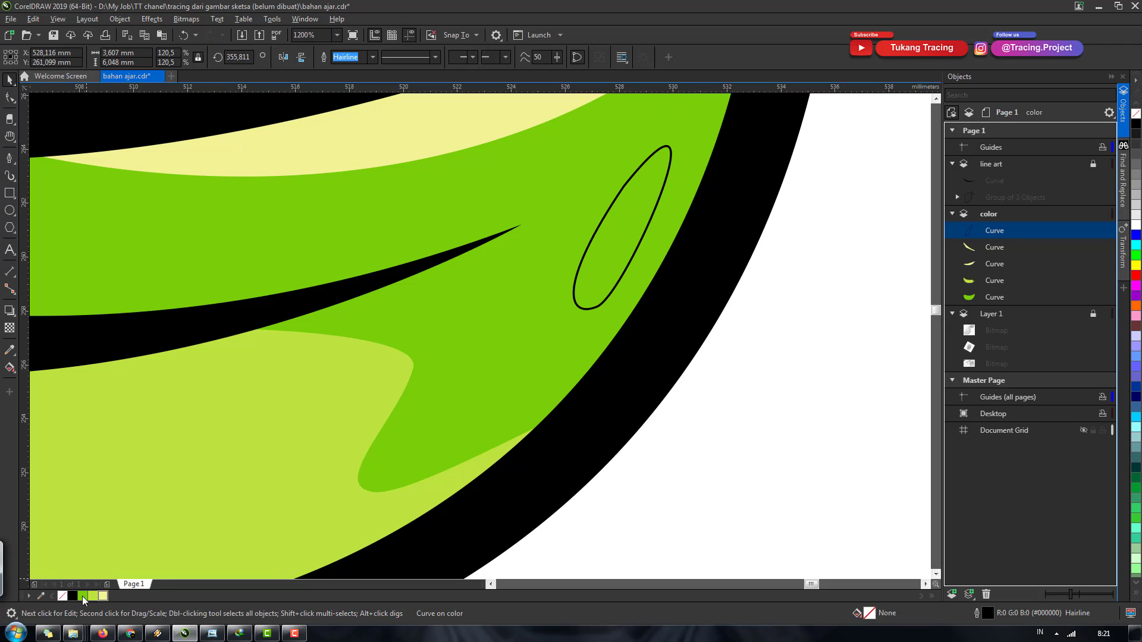
{"action": "right_click", "coordinate": [62, 596]}
{"action": "scroll", "coordinate": [601, 299], "scroll_direction": "down", "scroll_amount": 5}
{"action": "left_click", "coordinate": [602, 299]}
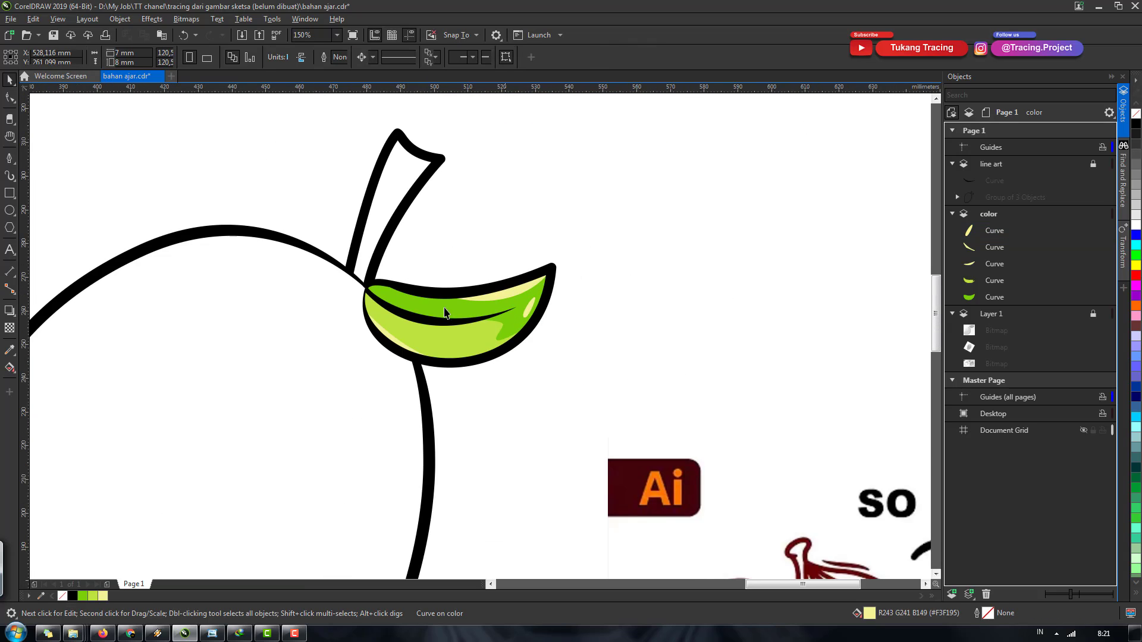
{"action": "scroll", "coordinate": [509, 320], "scroll_direction": "up", "scroll_amount": 3}
{"action": "left_click_drag", "start_coordinate": [614, 310], "coordinate": [511, 409]}
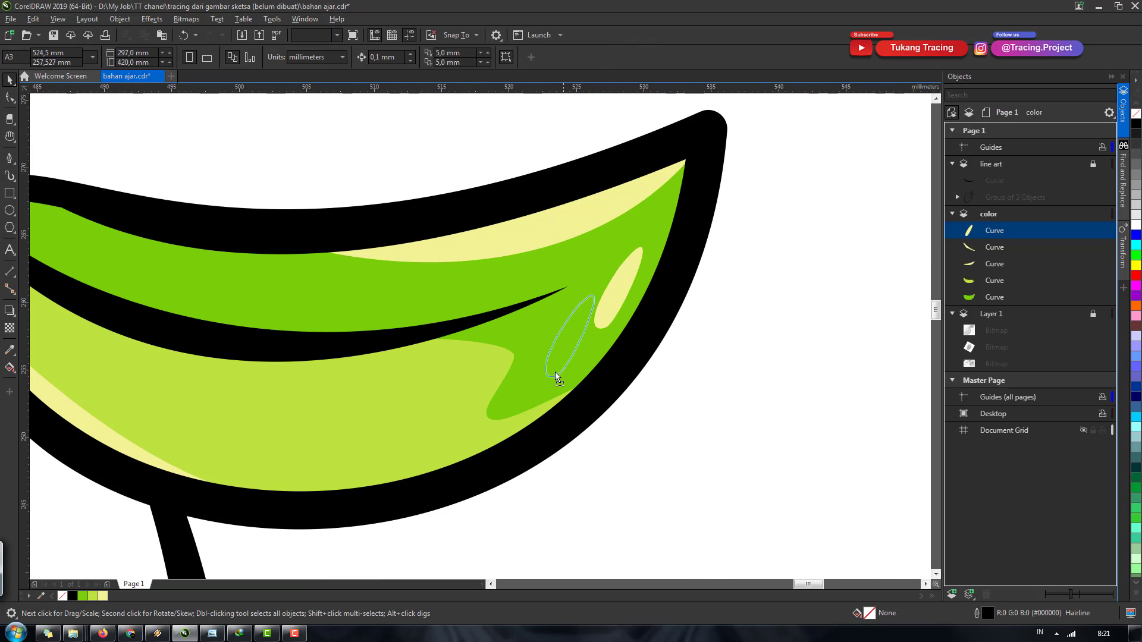
{"action": "scroll", "coordinate": [512, 369], "scroll_direction": "down", "scroll_amount": 3}
{"action": "scroll", "coordinate": [552, 333], "scroll_direction": "down", "scroll_amount": 2}
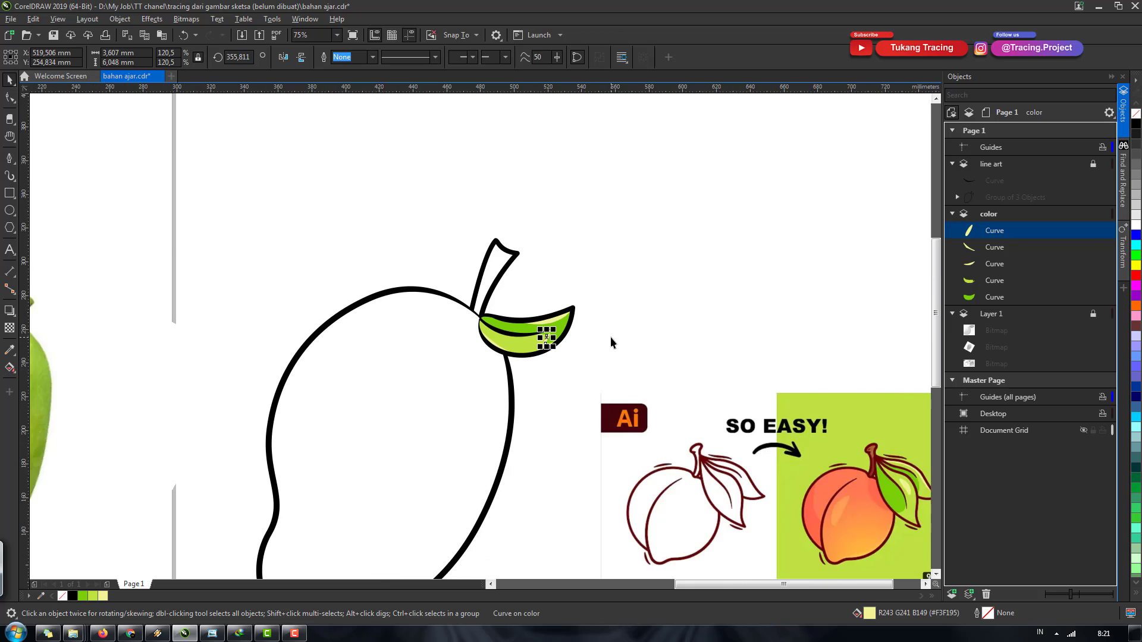
{"action": "left_click", "coordinate": [629, 326]}
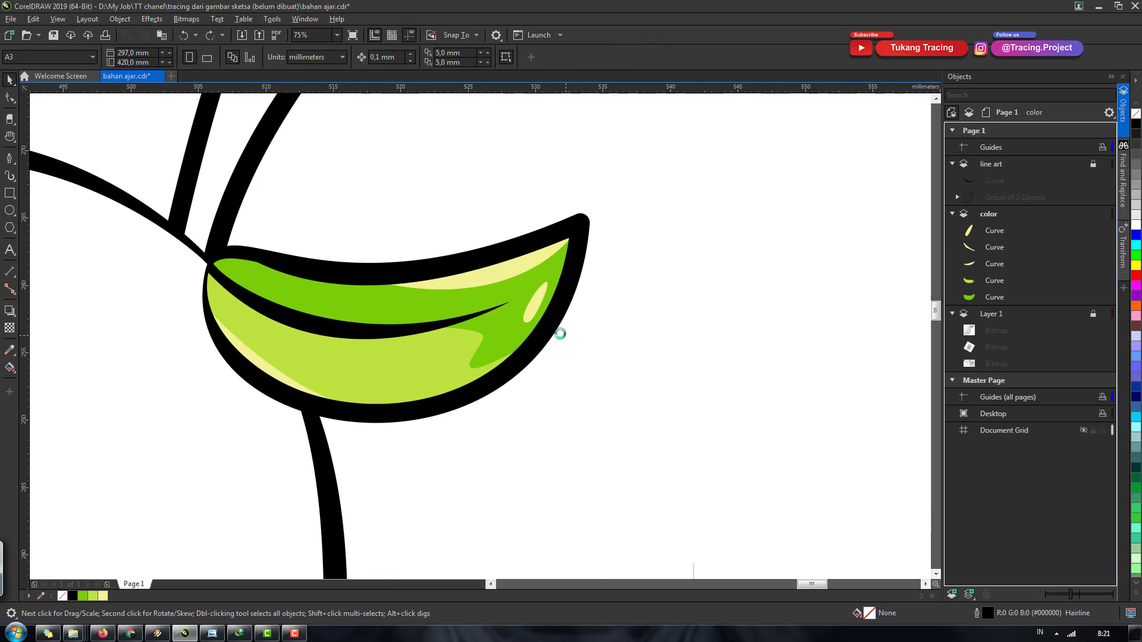
{"action": "scroll", "coordinate": [571, 333], "scroll_direction": "up", "scroll_amount": 3}
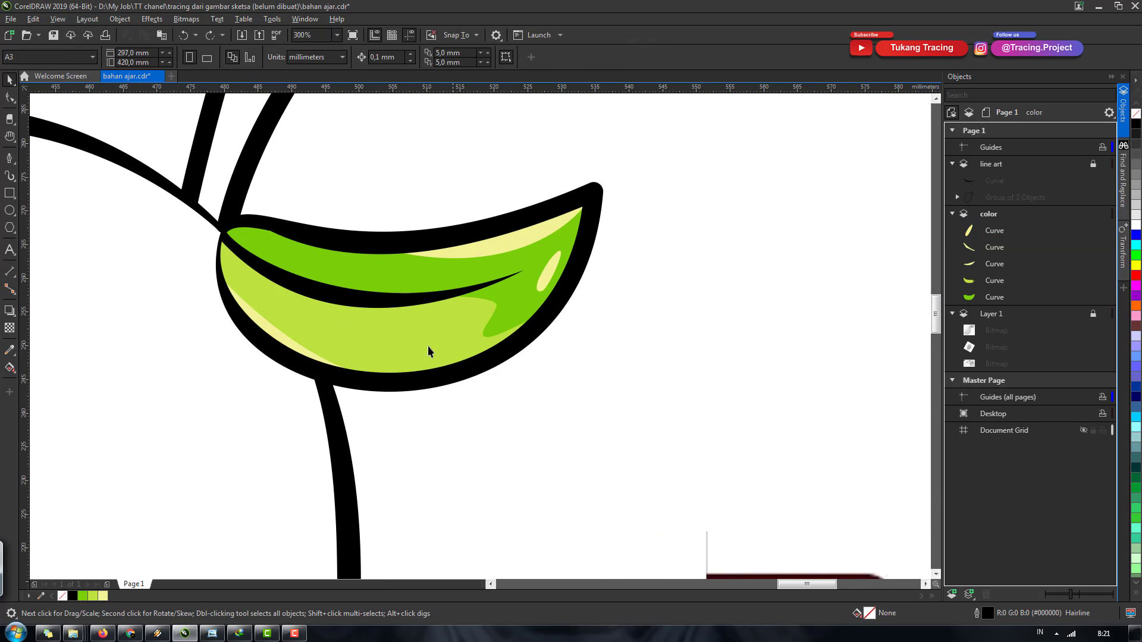
{"action": "scroll", "coordinate": [279, 279], "scroll_direction": "up", "scroll_amount": 1}
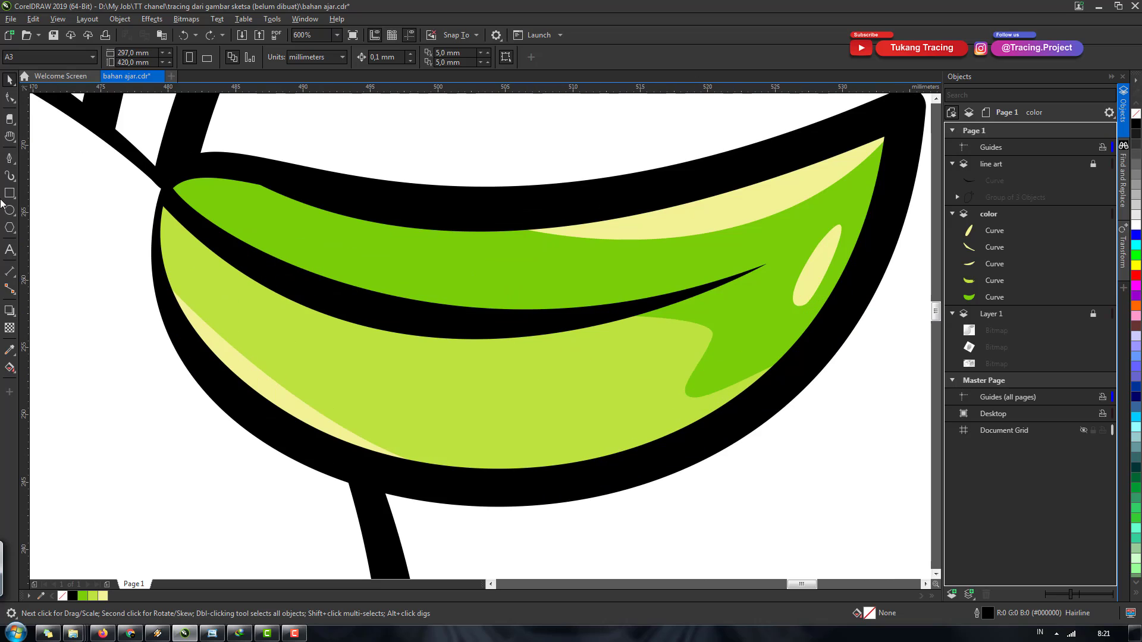
Step: Draw a thin closed Bézier curve along the leaf's upper inner edge
{"action": "left_click", "coordinate": [12, 159]}
{"action": "left_click", "coordinate": [241, 174]}
{"action": "mouse_move", "coordinate": [392, 262]}
{"action": "left_mouse_down"}
{"action": "mouse_move", "coordinate": [422, 269]}
{"action": "mouse_move", "coordinate": [409, 246]}
{"action": "left_mouse_up"}
{"action": "key", "text": "Escape"}
{"action": "left_click", "coordinate": [283, 188]}
{"action": "double_click", "coordinate": [547, 221]}
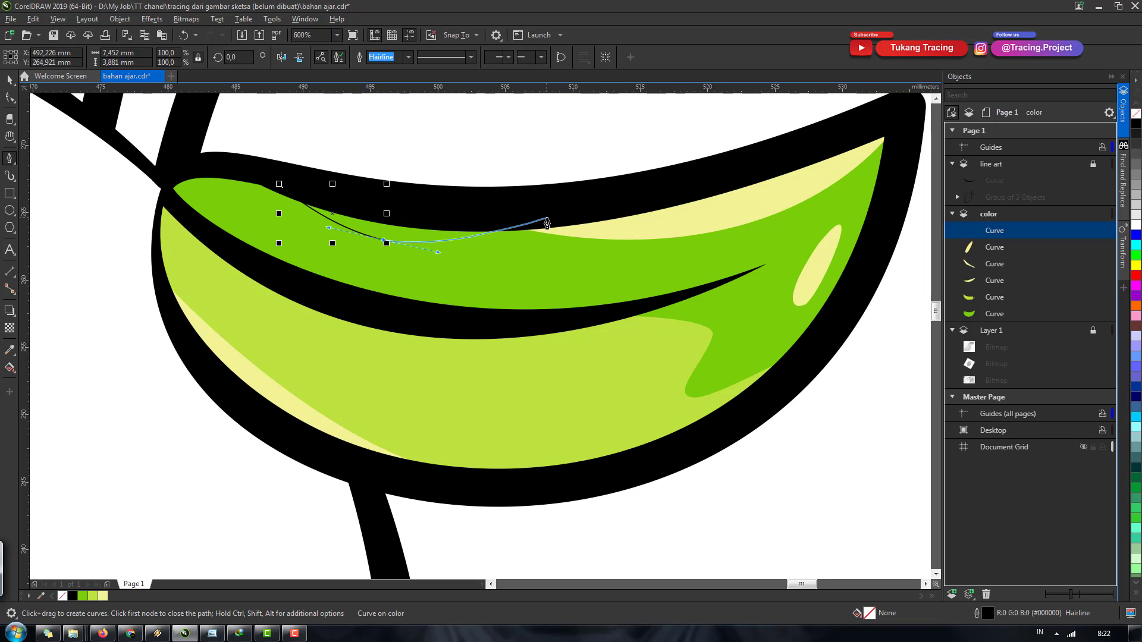
{"action": "left_click", "coordinate": [552, 222]}
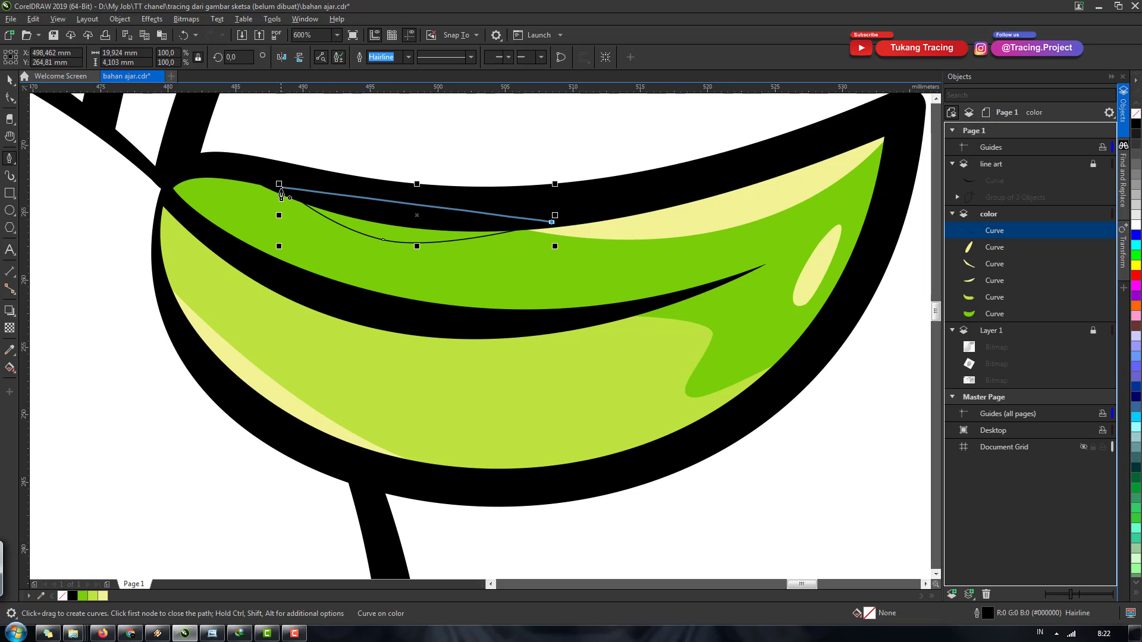
{"action": "key", "text": "space"}
Step: Fill the new curve light green and shift the light-green shading shape slightly left
{"action": "left_click", "coordinate": [92, 595]}
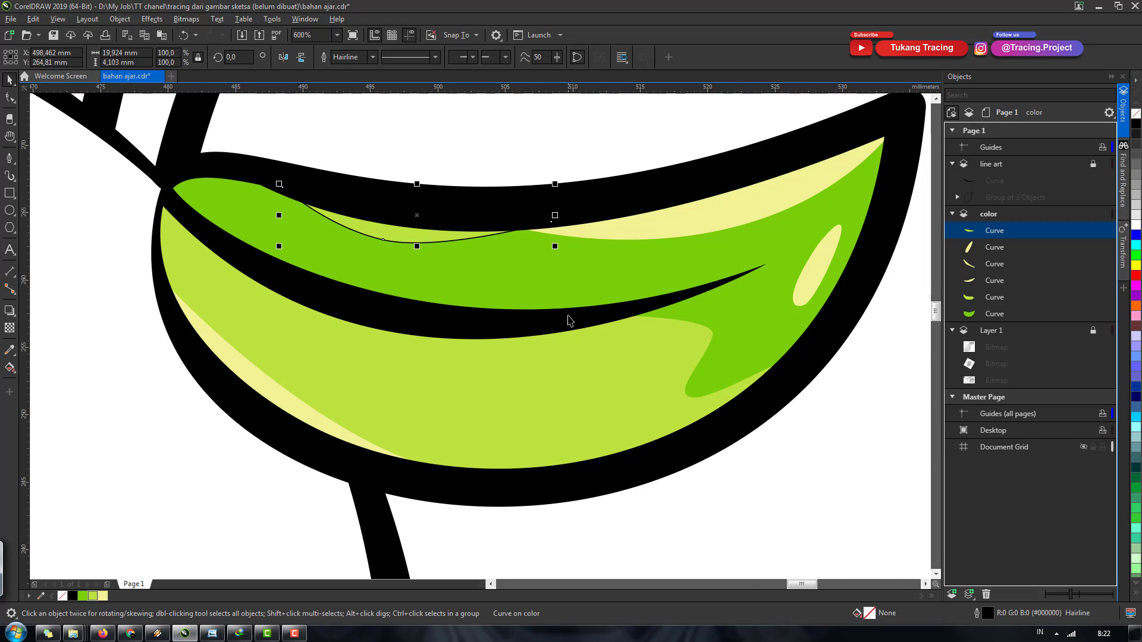
{"action": "scroll", "coordinate": [568, 309], "scroll_direction": "down", "scroll_amount": 2}
{"action": "left_click_drag", "start_coordinate": [764, 215], "coordinate": [440, 365]}
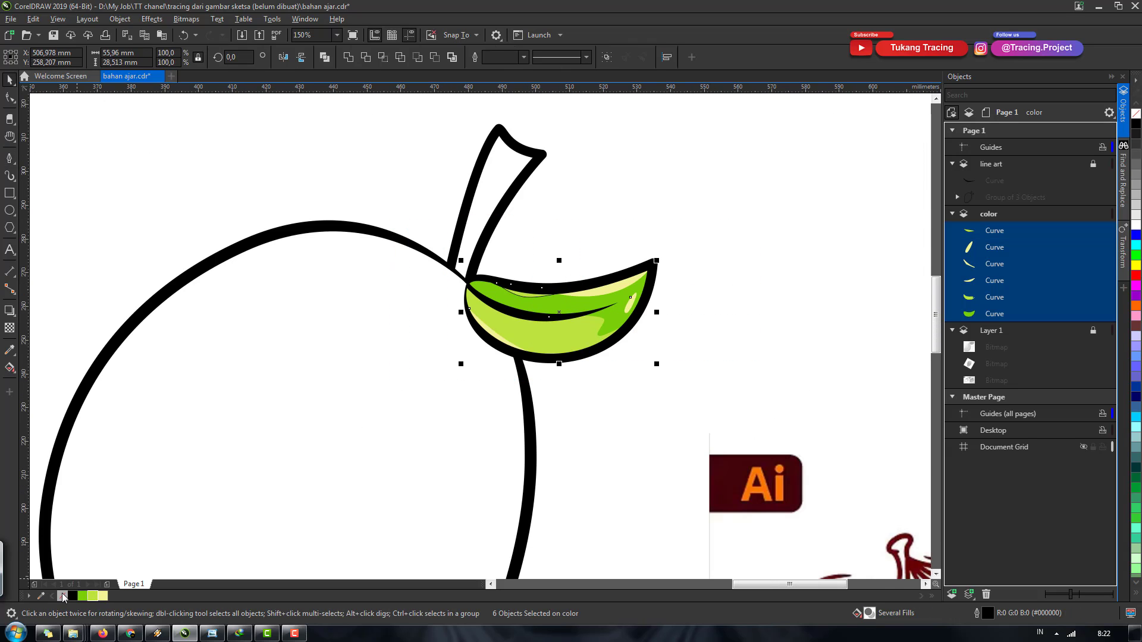
{"action": "left_click", "coordinate": [380, 461]}
{"action": "scroll", "coordinate": [594, 325], "scroll_direction": "down", "scroll_amount": 1}
{"action": "scroll", "coordinate": [595, 324], "scroll_direction": "up", "scroll_amount": 1}
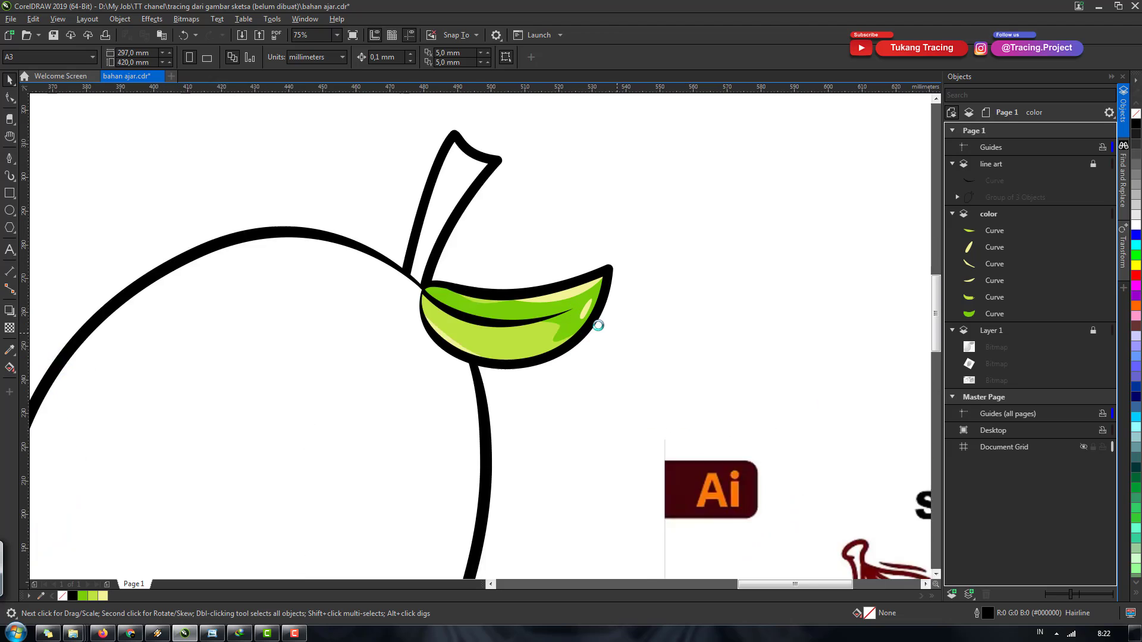
{"action": "scroll", "coordinate": [595, 324], "scroll_direction": "up", "scroll_amount": 4}
{"action": "left_click_drag", "start_coordinate": [429, 360], "coordinate": [394, 366]}
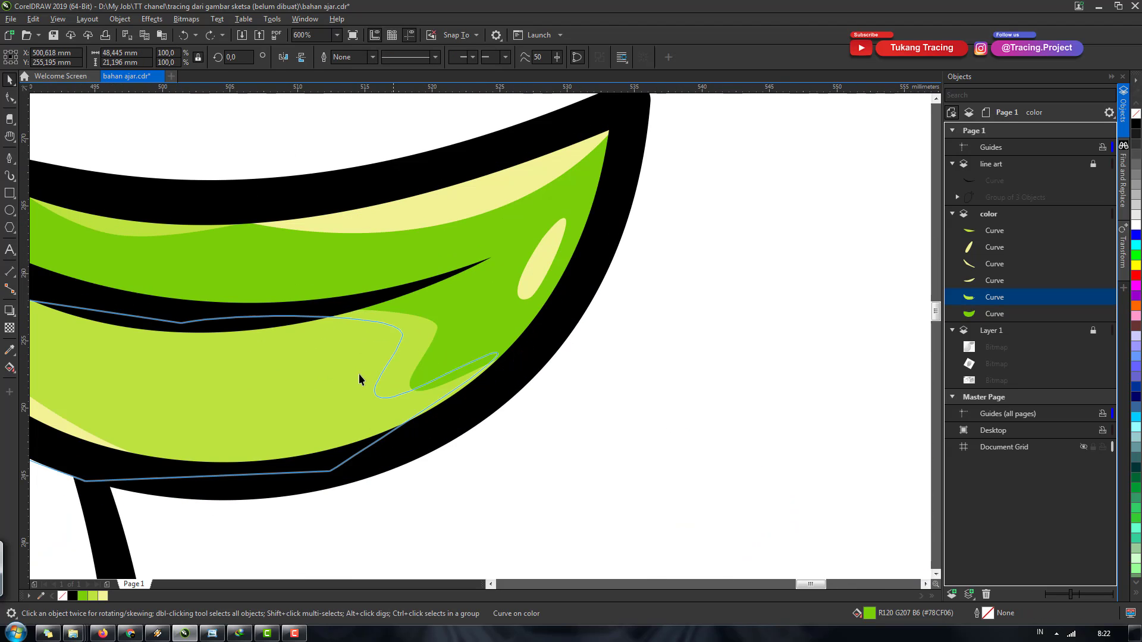
{"action": "scroll", "coordinate": [513, 356], "scroll_direction": "down", "scroll_amount": 2}
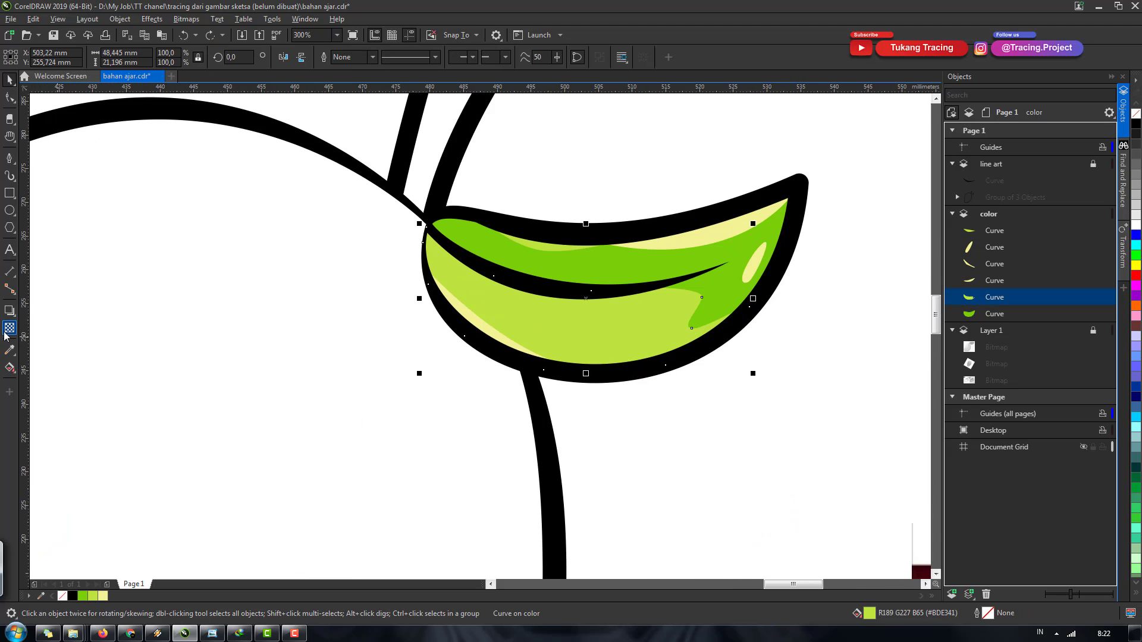
Step: Apply a fountain transparency fading the lighter green shading across the leaf
{"action": "left_click", "coordinate": [9, 328]}
{"action": "left_click_drag", "start_coordinate": [570, 324], "coordinate": [716, 298]}
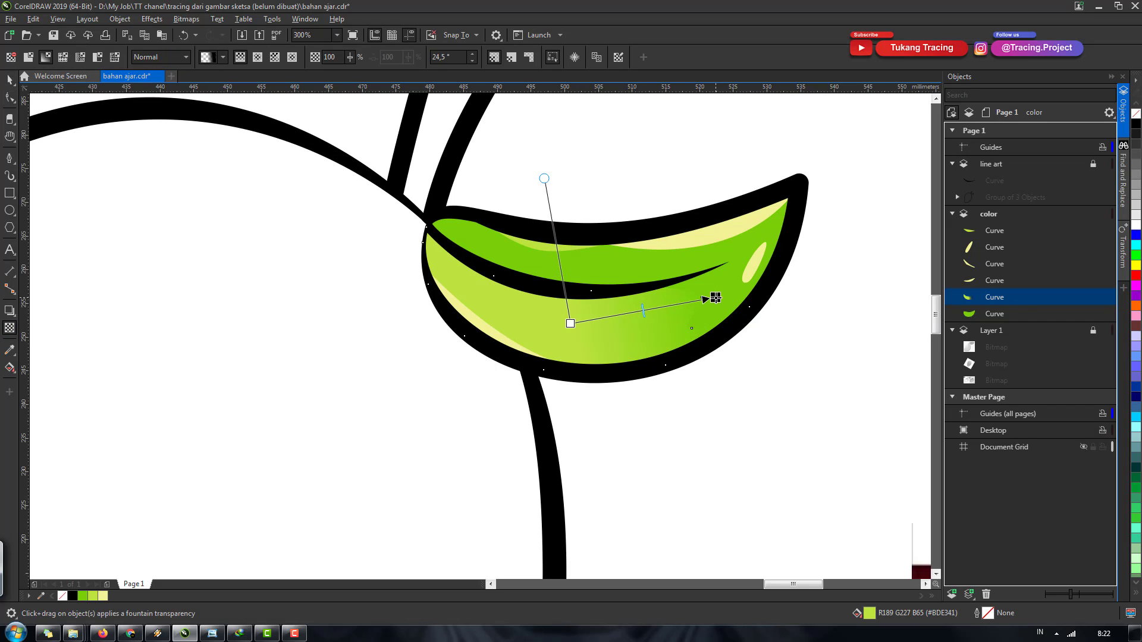
{"action": "scroll", "coordinate": [662, 350], "scroll_direction": "down", "scroll_amount": 2}
{"action": "scroll", "coordinate": [716, 351], "scroll_direction": "up", "scroll_amount": 4}
{"action": "scroll", "coordinate": [723, 319], "scroll_direction": "down", "scroll_amount": 2}
{"action": "key", "text": "Escape"}
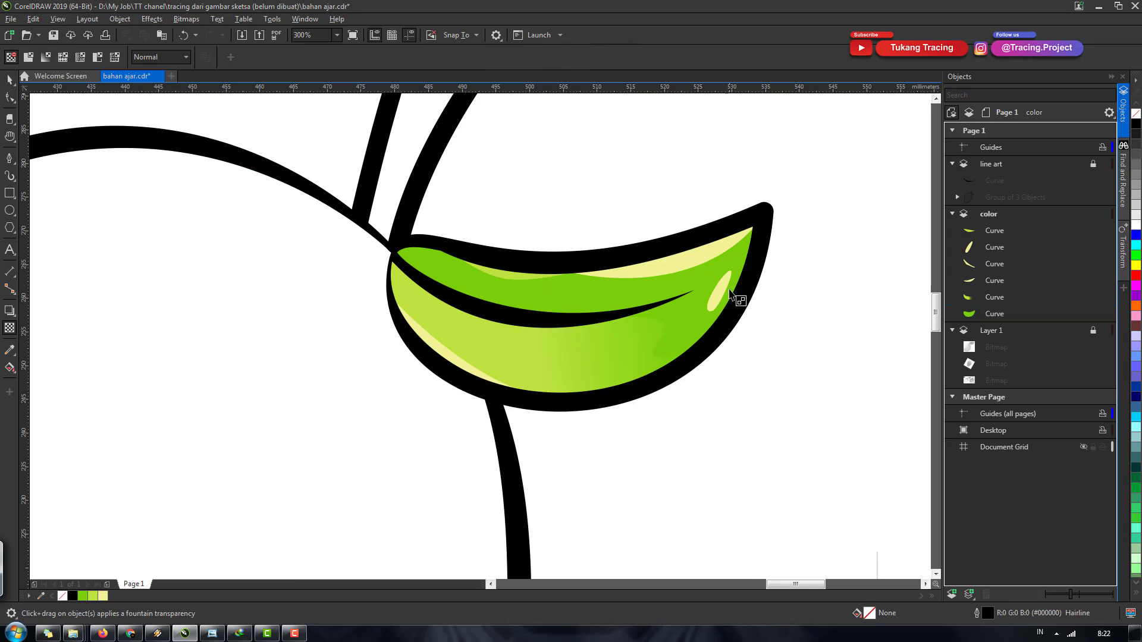
Step: Fade the small glossy tip oval along its length with fountain transparency
{"action": "left_click", "coordinate": [730, 296]}
{"action": "scroll", "coordinate": [729, 295], "scroll_direction": "up", "scroll_amount": 2}
{"action": "mouse_move", "coordinate": [726, 264]}
{"action": "left_mouse_down"}
{"action": "mouse_move", "coordinate": [665, 396]}
{"action": "mouse_move", "coordinate": [669, 365]}
{"action": "left_mouse_up"}
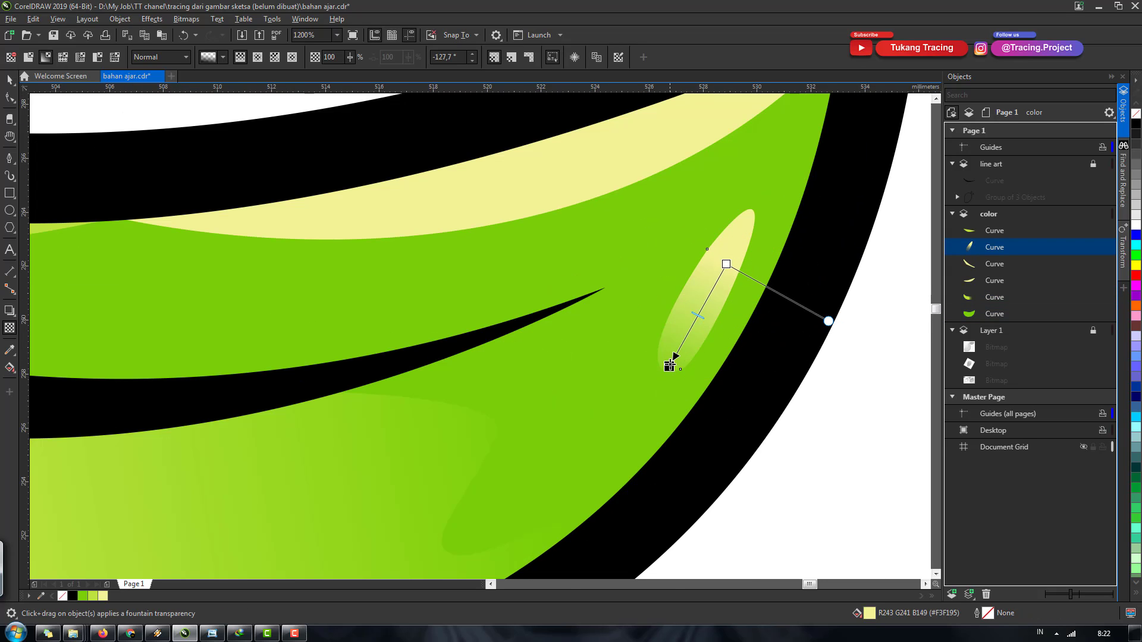
{"action": "scroll", "coordinate": [651, 368], "scroll_direction": "down", "scroll_amount": 1}
{"action": "key", "text": "Escape"}
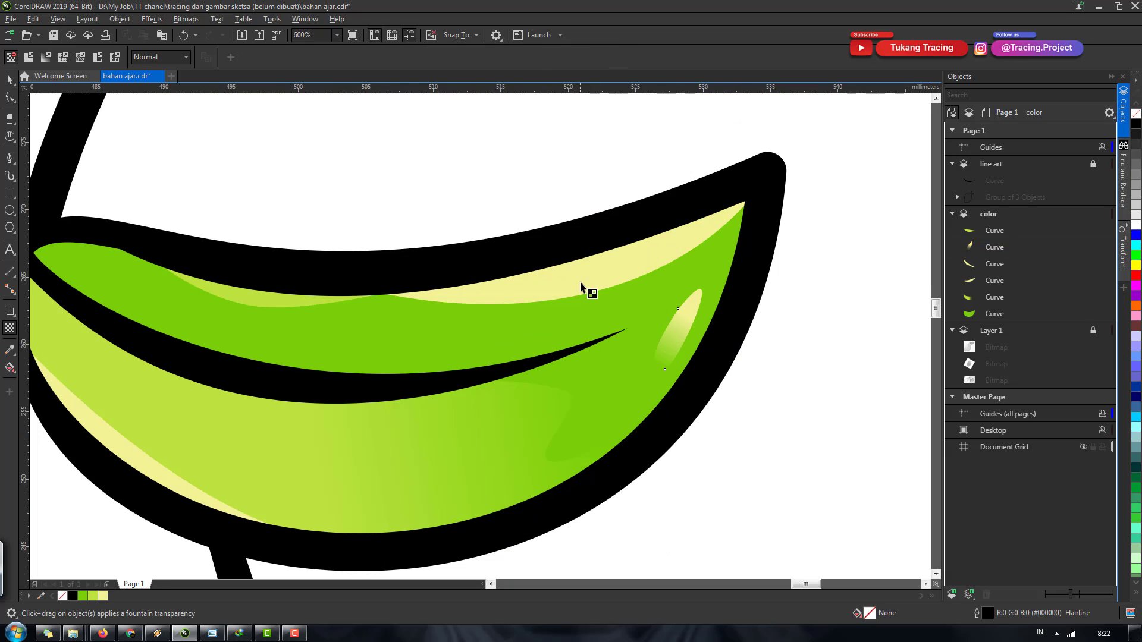
Step: Fade the pale yellow highlight along the leaf's top edge with fountain transparency
{"action": "left_click", "coordinate": [651, 276]}
{"action": "left_click_drag", "start_coordinate": [663, 254], "coordinate": [409, 299]}
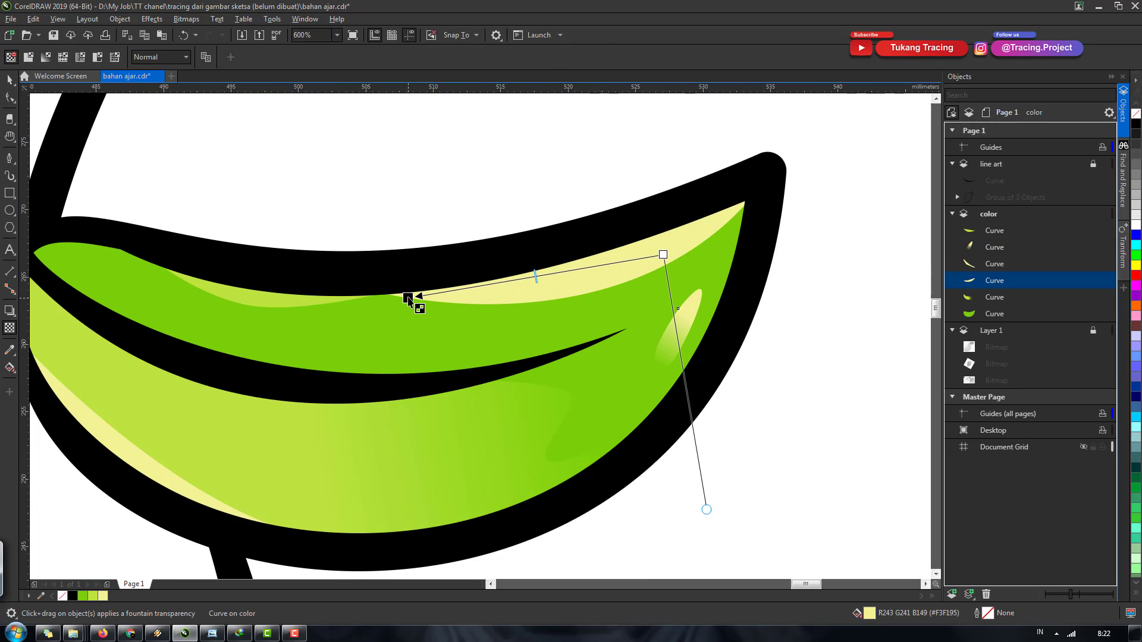
{"action": "left_click_drag", "start_coordinate": [409, 299], "coordinate": [415, 296]}
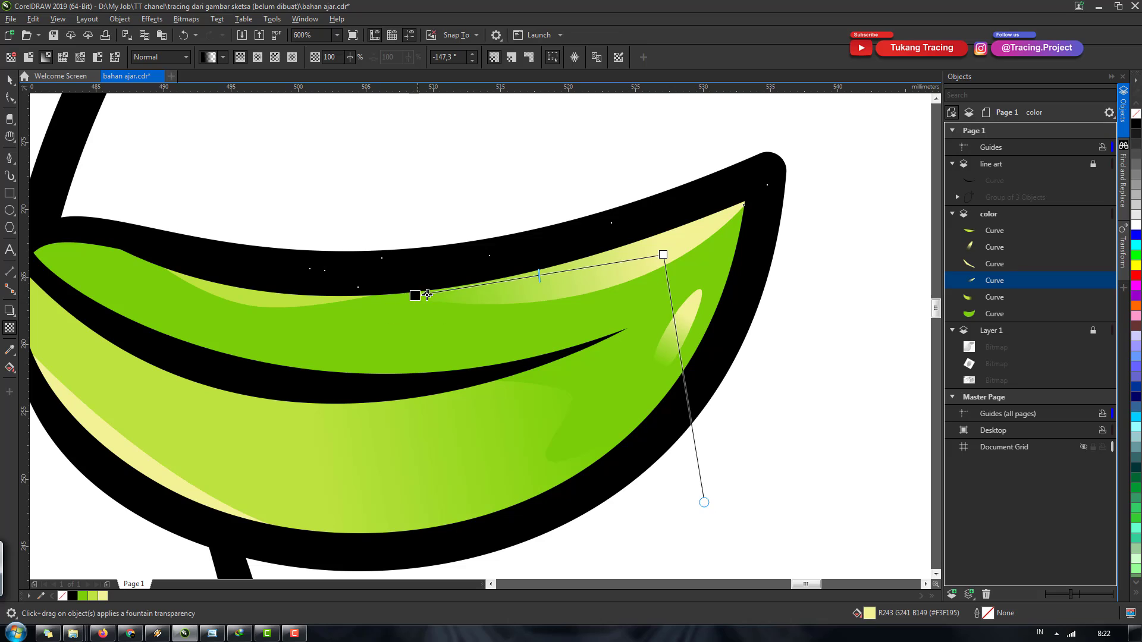
{"action": "key", "text": "Escape"}
{"action": "scroll", "coordinate": [651, 303], "scroll_direction": "down", "scroll_amount": 1}
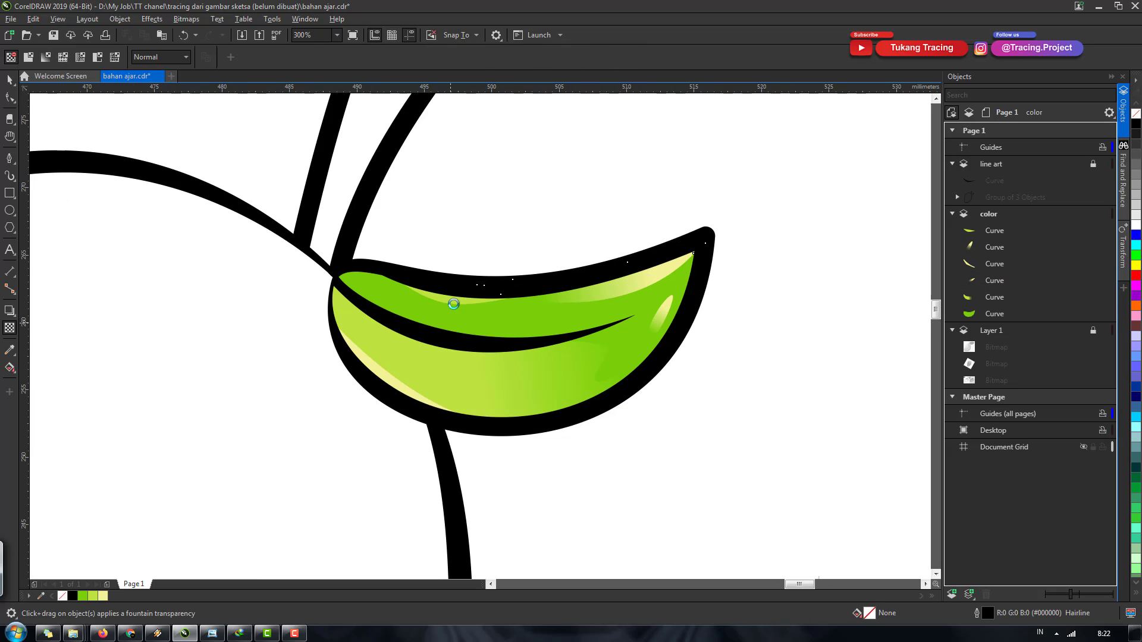
{"action": "scroll", "coordinate": [454, 304], "scroll_direction": "up", "scroll_amount": 1}
Step: Save the drawing with Ctrl+S
{"action": "scroll", "coordinate": [626, 306], "scroll_direction": "down", "scroll_amount": 2}
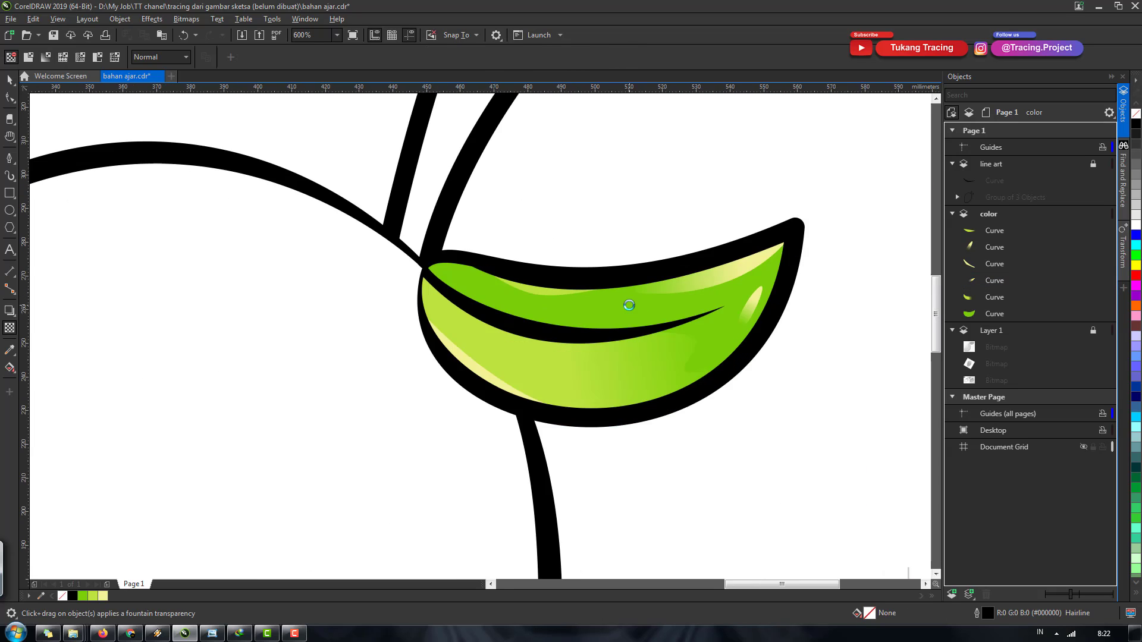
{"action": "scroll", "coordinate": [680, 327], "scroll_direction": "down", "scroll_amount": 1}
{"action": "key", "text": "space"}
{"action": "scroll", "coordinate": [653, 328], "scroll_direction": "down", "scroll_amount": 1}
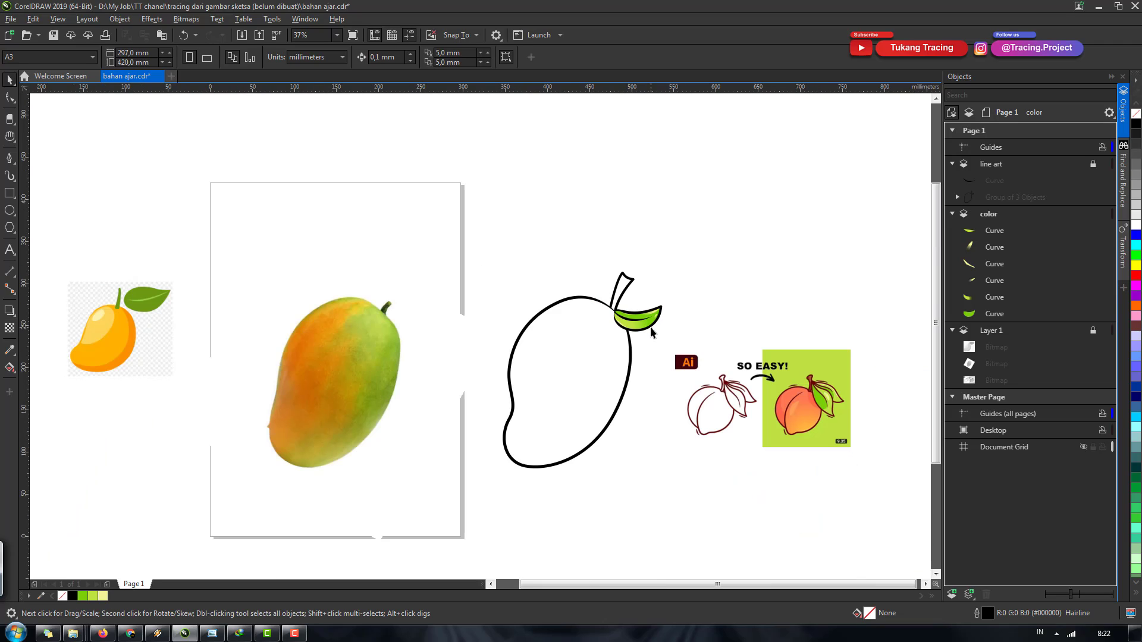
{"action": "key", "text": "ctrl+s"}
{"action": "left_click", "coordinate": [294, 633]}
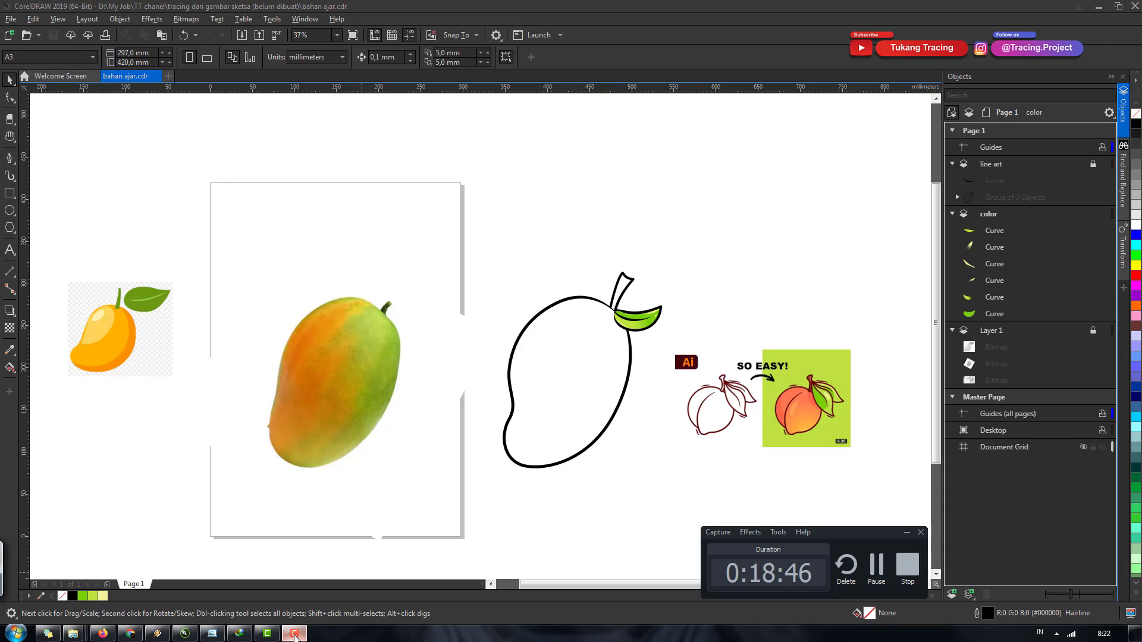
{"action": "left_click", "coordinate": [294, 633]}
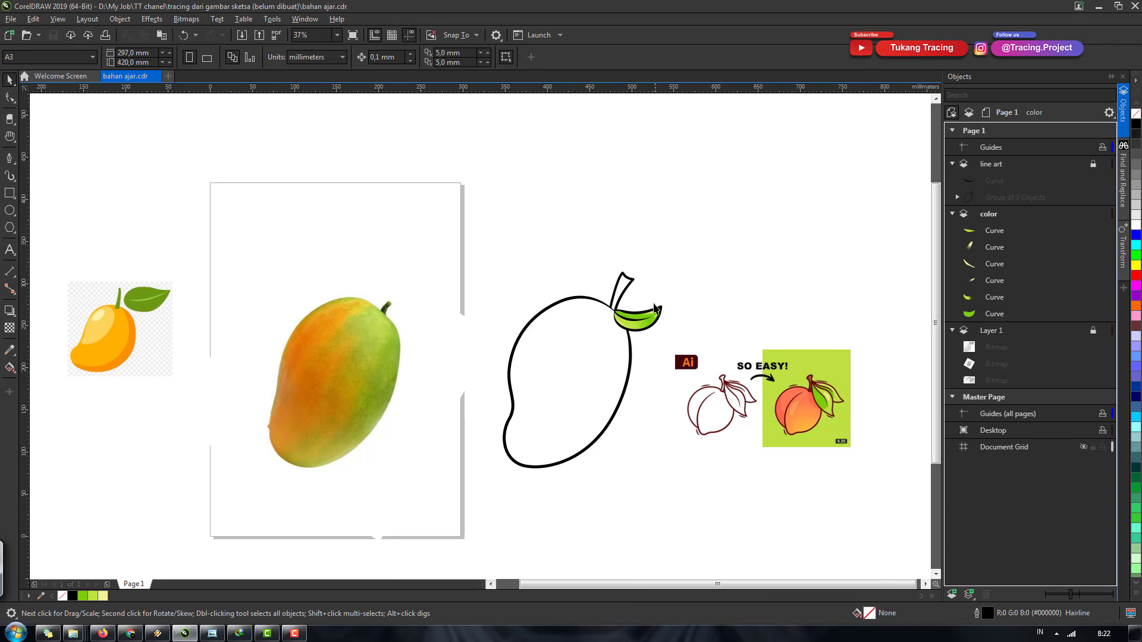
Step: Sample the peach reference's stem brown #AD613C and dark red #882F25 into the document palette
{"action": "scroll", "coordinate": [802, 382], "scroll_direction": "up", "scroll_amount": 2}
{"action": "scroll", "coordinate": [802, 382], "scroll_direction": "up", "scroll_amount": 4}
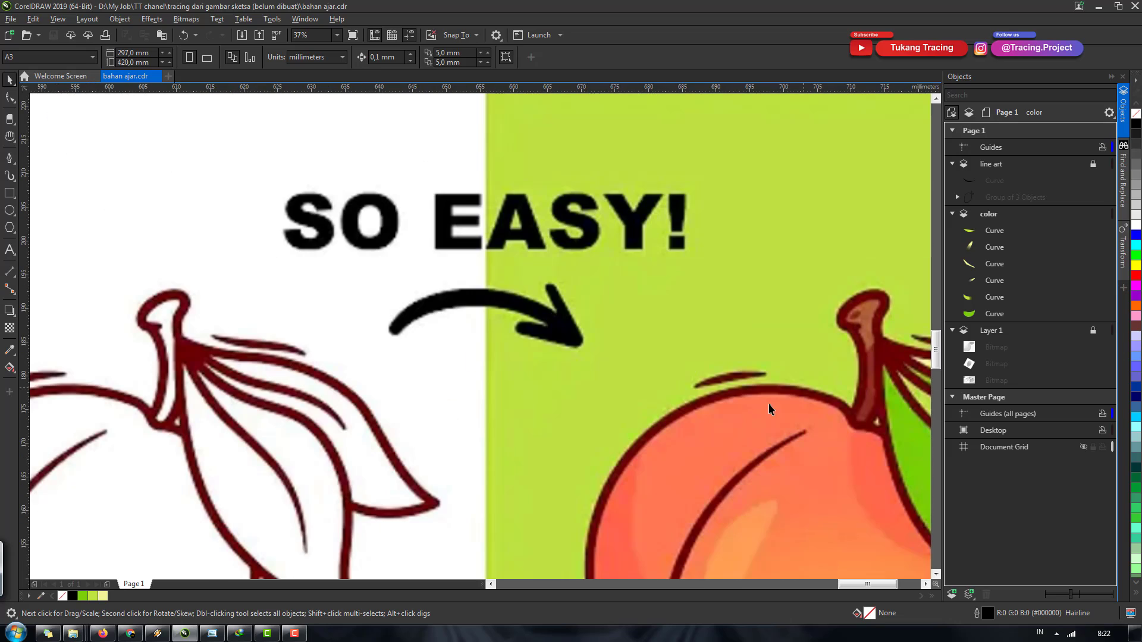
{"action": "left_click", "coordinate": [40, 595]}
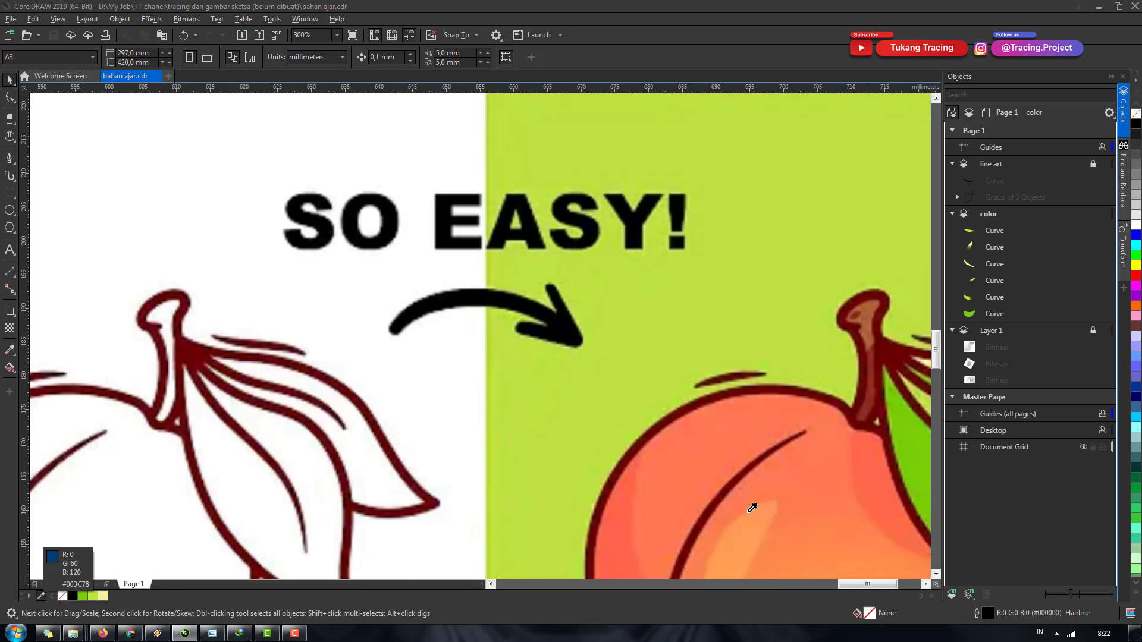
{"action": "left_click", "coordinate": [872, 311]}
{"action": "left_click", "coordinate": [872, 369]}
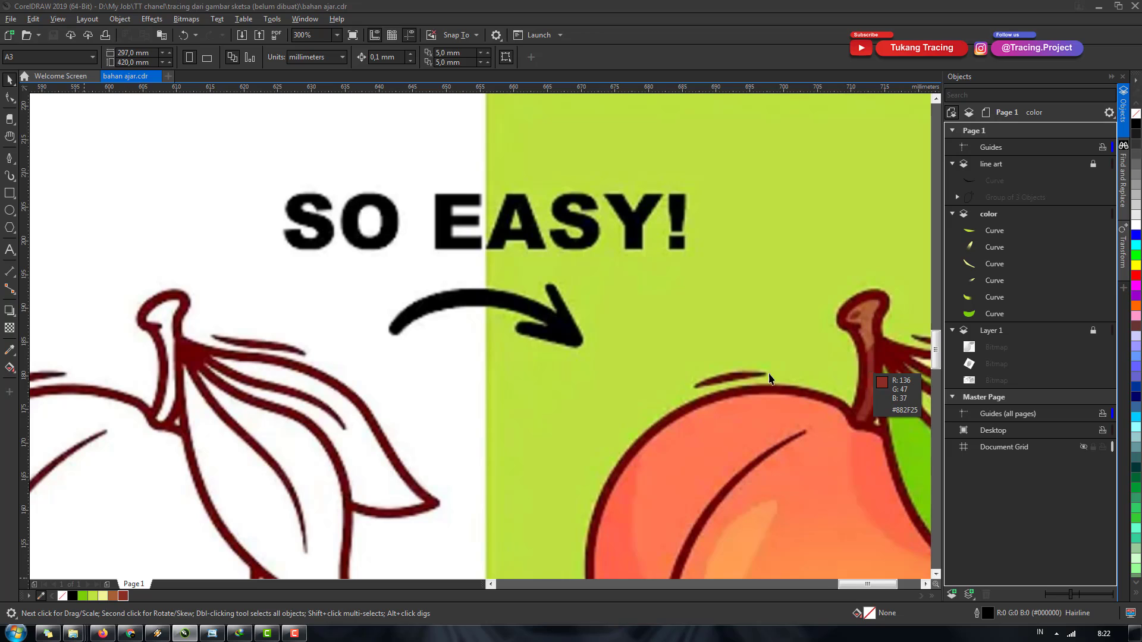
{"action": "scroll", "coordinate": [501, 341], "scroll_direction": "down", "scroll_amount": 2}
{"action": "scroll", "coordinate": [502, 341], "scroll_direction": "down", "scroll_amount": 2}
{"action": "scroll", "coordinate": [354, 252], "scroll_direction": "up", "scroll_amount": 5}
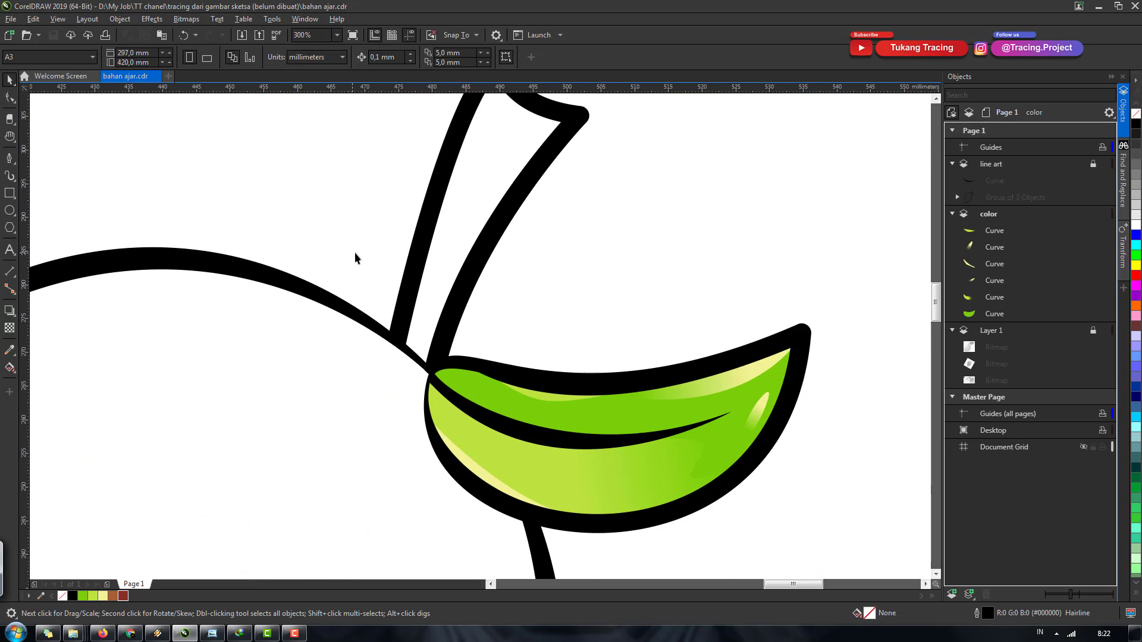
{"action": "scroll", "coordinate": [420, 219], "scroll_direction": "down", "scroll_amount": 3}
{"action": "scroll", "coordinate": [420, 219], "scroll_direction": "up", "scroll_amount": 3}
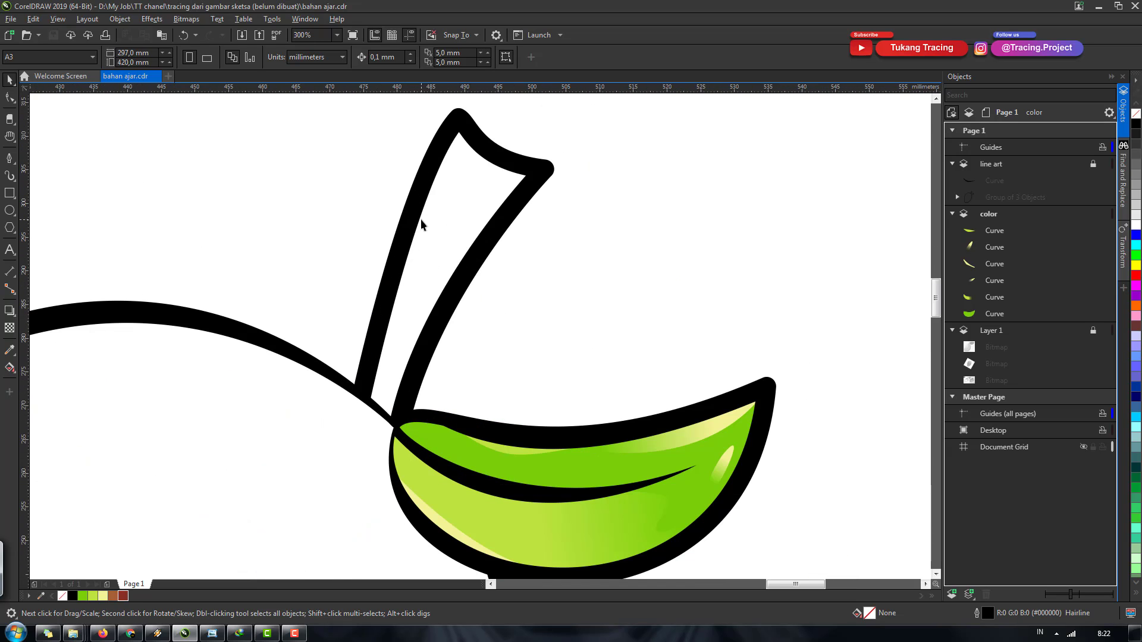
Step: Trace a Pen path from the stem tip down the stem's right side to its base
{"action": "left_click", "coordinate": [10, 157]}
{"action": "left_click", "coordinate": [461, 127]}
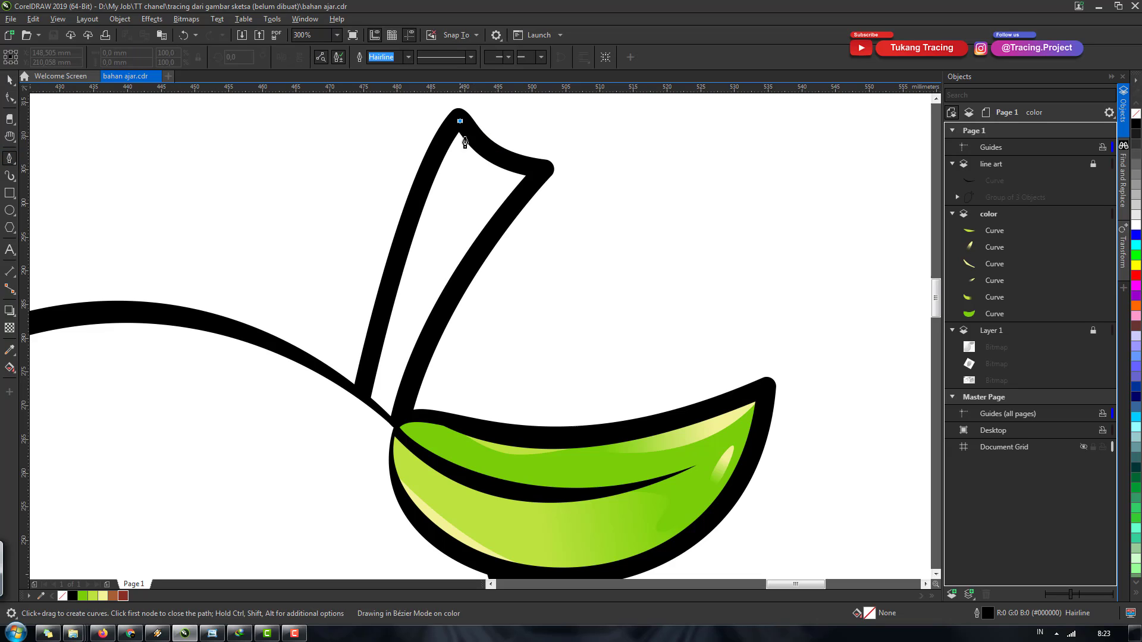
{"action": "left_click_drag", "start_coordinate": [489, 154], "coordinate": [520, 162]}
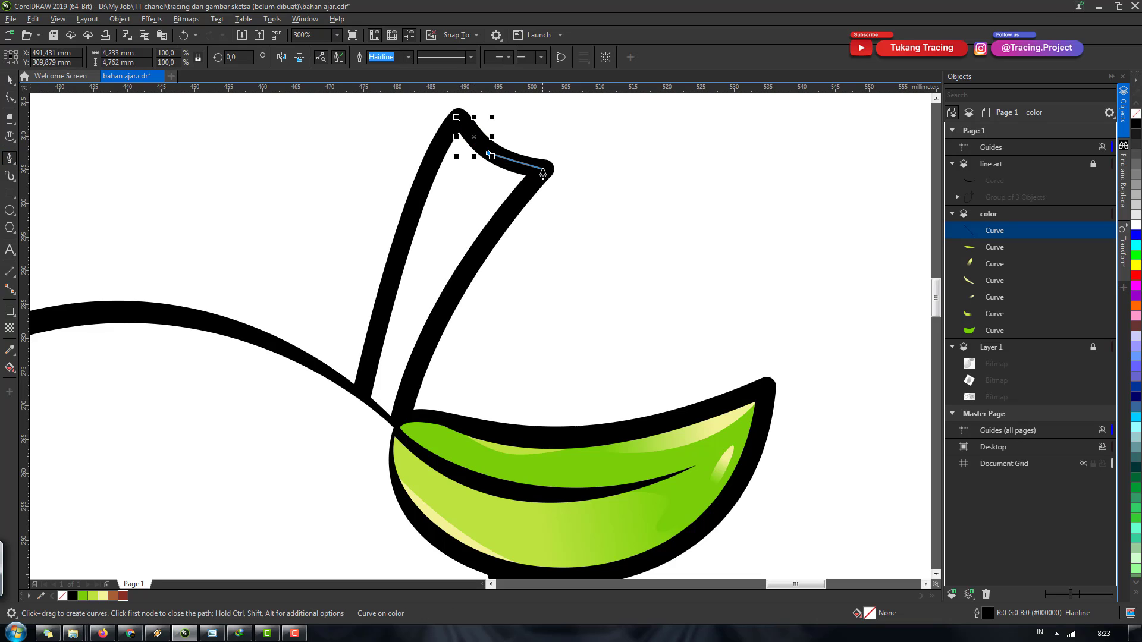
{"action": "left_click", "coordinate": [542, 170]}
{"action": "left_click_drag", "start_coordinate": [463, 277], "coordinate": [457, 292]}
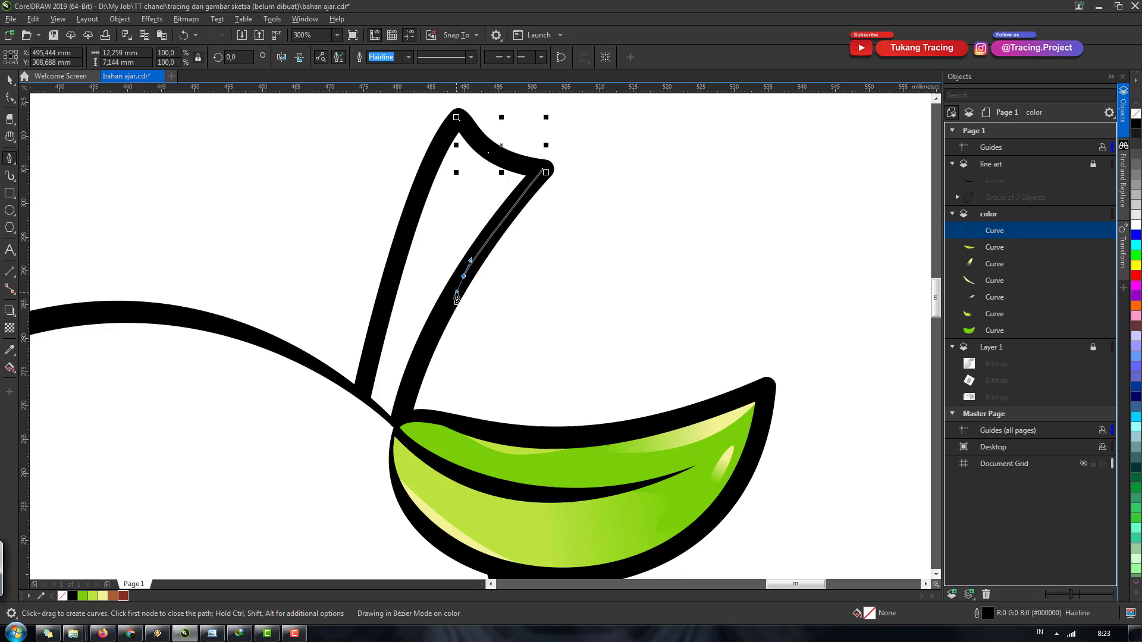
{"action": "left_click", "coordinate": [417, 372]}
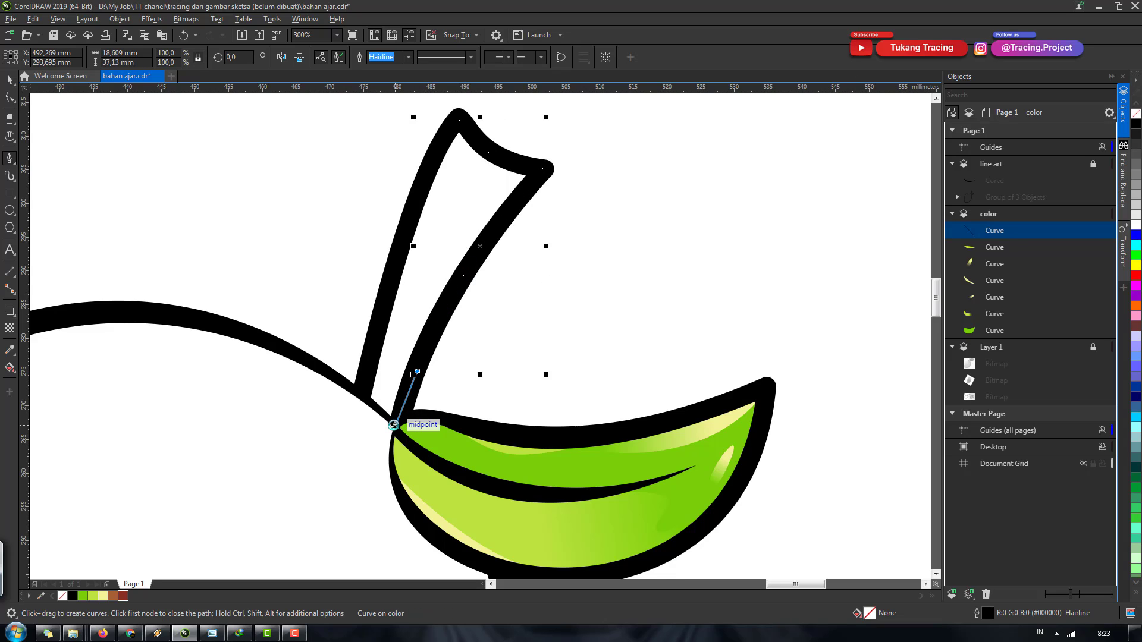
{"action": "left_click", "coordinate": [370, 404]}
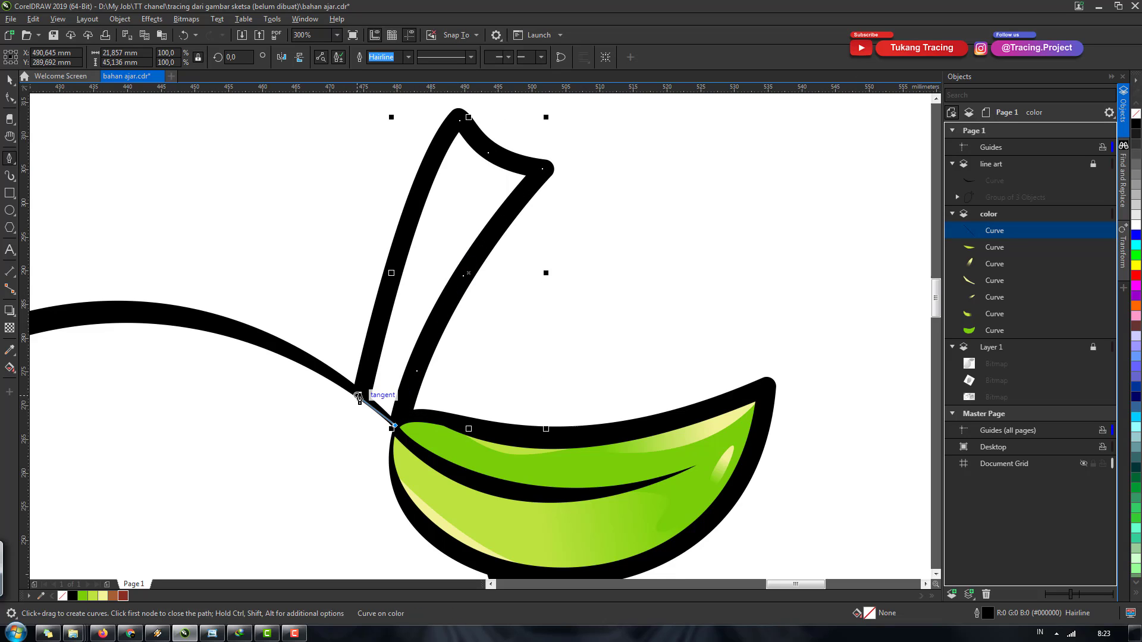
{"action": "left_click", "coordinate": [347, 393]}
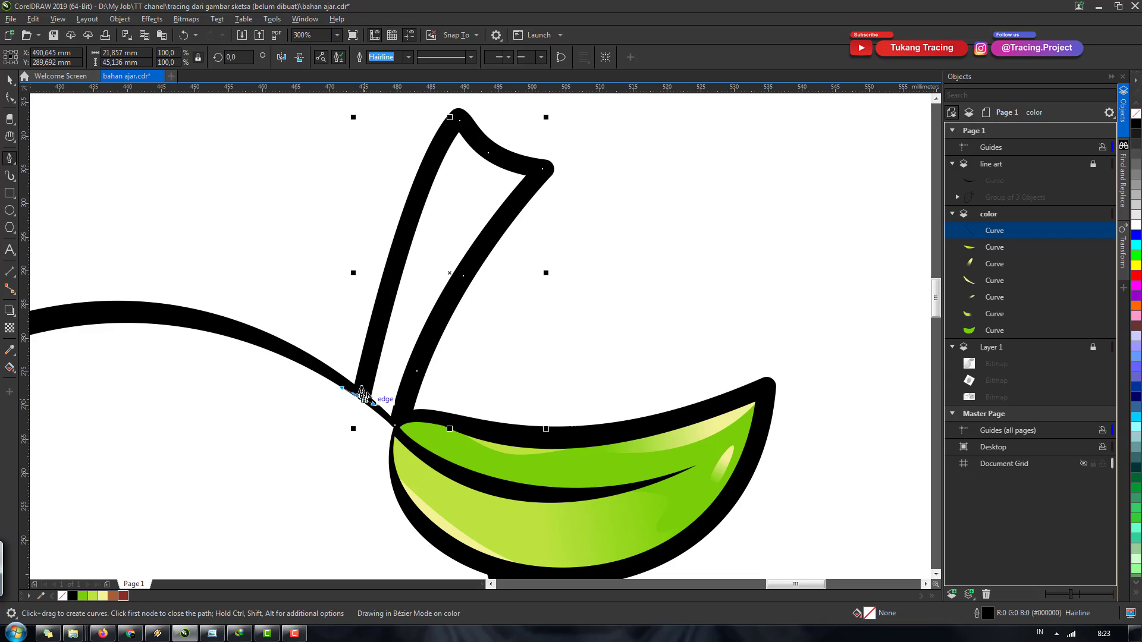
{"action": "left_click", "coordinate": [362, 394]}
Step: Continue the path up the stem's left side and close it at the starting node
{"action": "scroll", "coordinate": [381, 369], "scroll_direction": "down", "scroll_amount": 1}
{"action": "scroll", "coordinate": [400, 345], "scroll_direction": "down", "scroll_amount": 2}
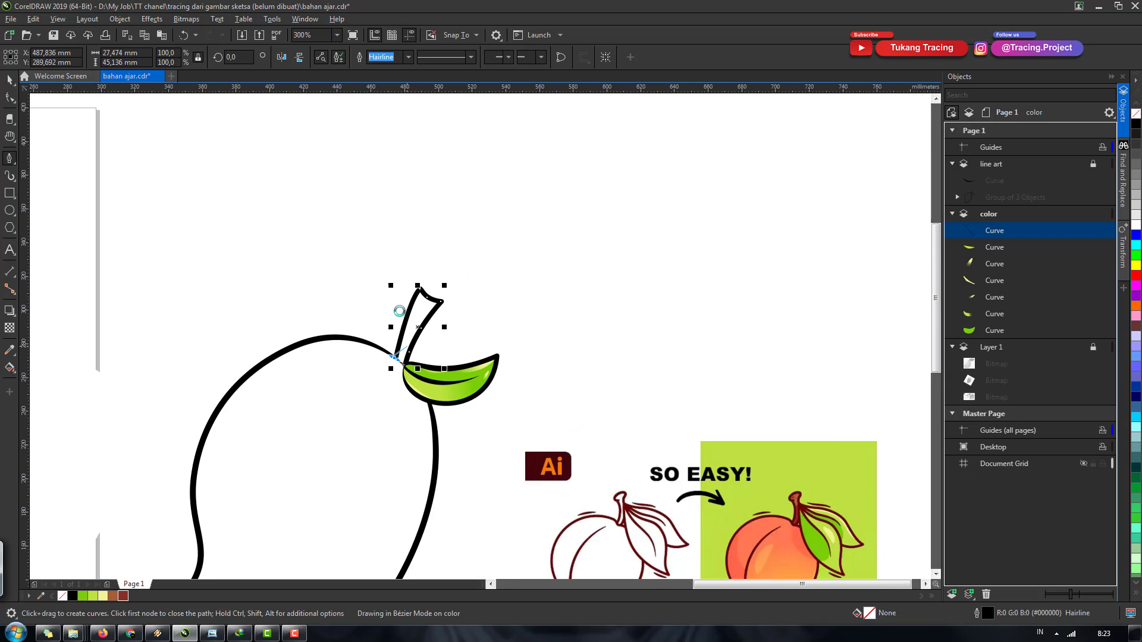
{"action": "scroll", "coordinate": [400, 321], "scroll_direction": "up", "scroll_amount": 2}
{"action": "scroll", "coordinate": [386, 479], "scroll_direction": "up", "scroll_amount": 1}
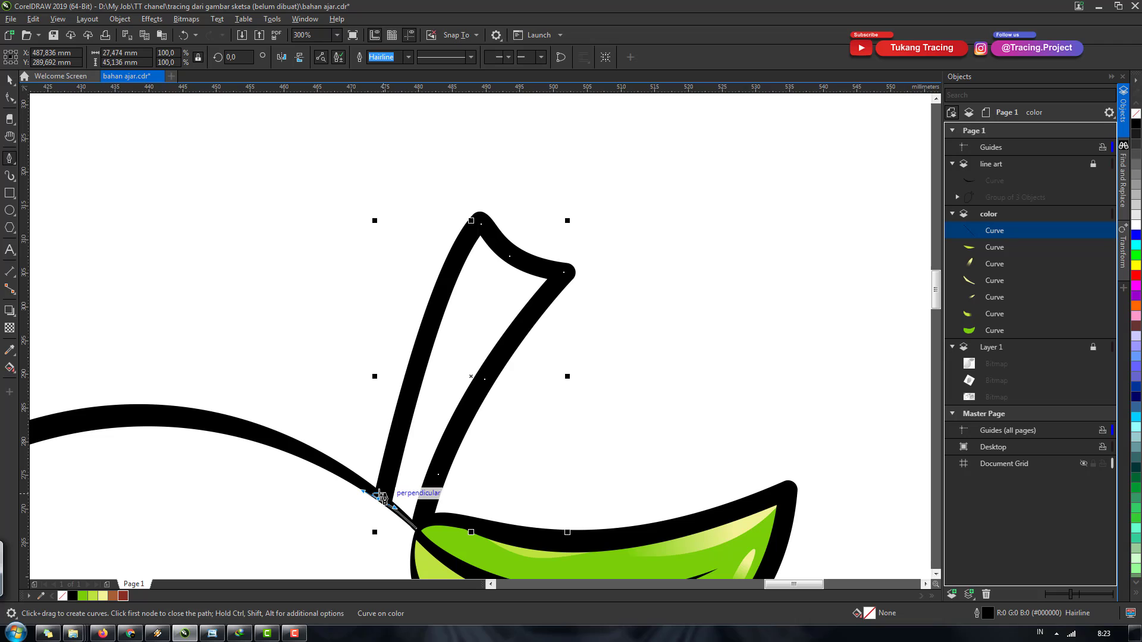
{"action": "left_click", "coordinate": [383, 493]}
{"action": "left_click", "coordinate": [417, 361]}
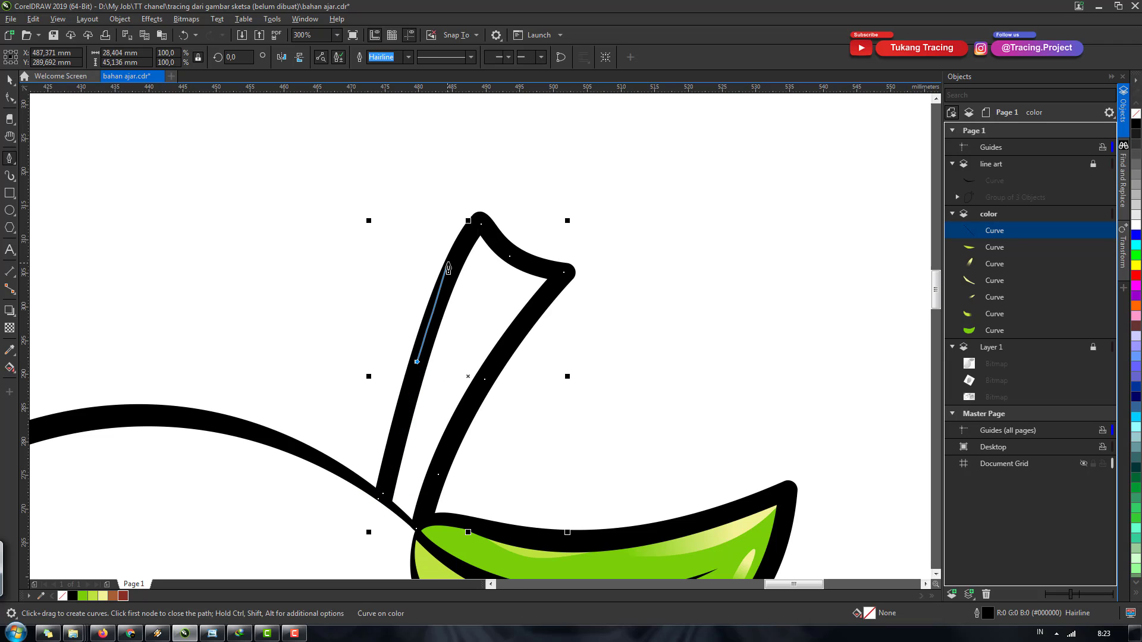
{"action": "left_click", "coordinate": [481, 226]}
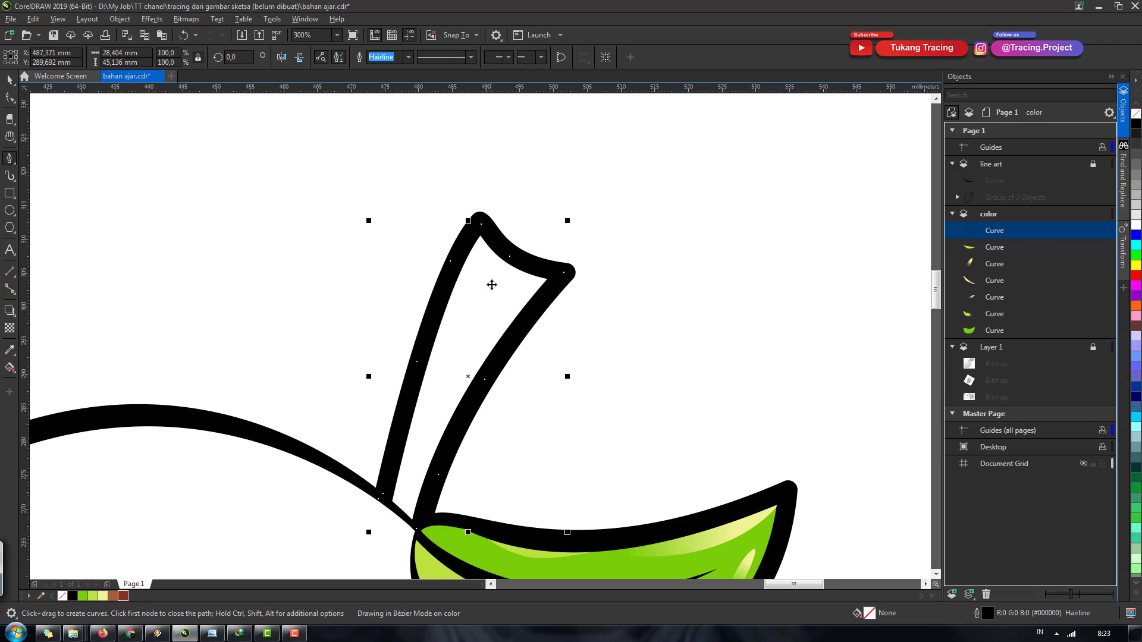
Step: Fill the closed stem shape with brown from the document palette
{"action": "key", "text": "space"}
{"action": "scroll", "coordinate": [485, 256], "scroll_direction": "down", "scroll_amount": 3}
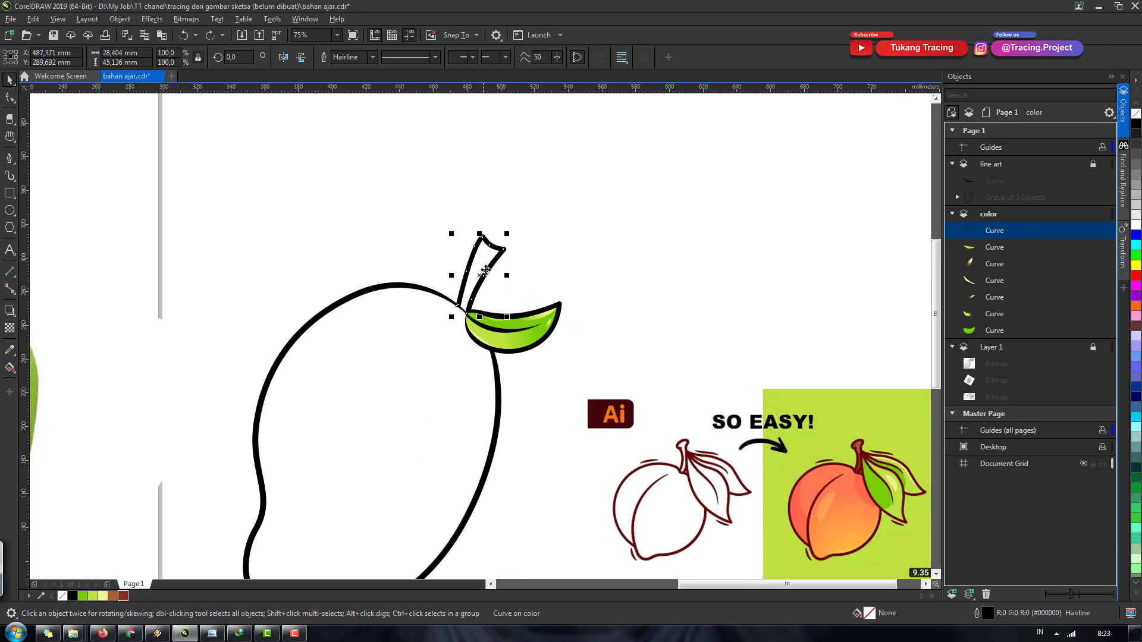
{"action": "left_click", "coordinate": [112, 596]}
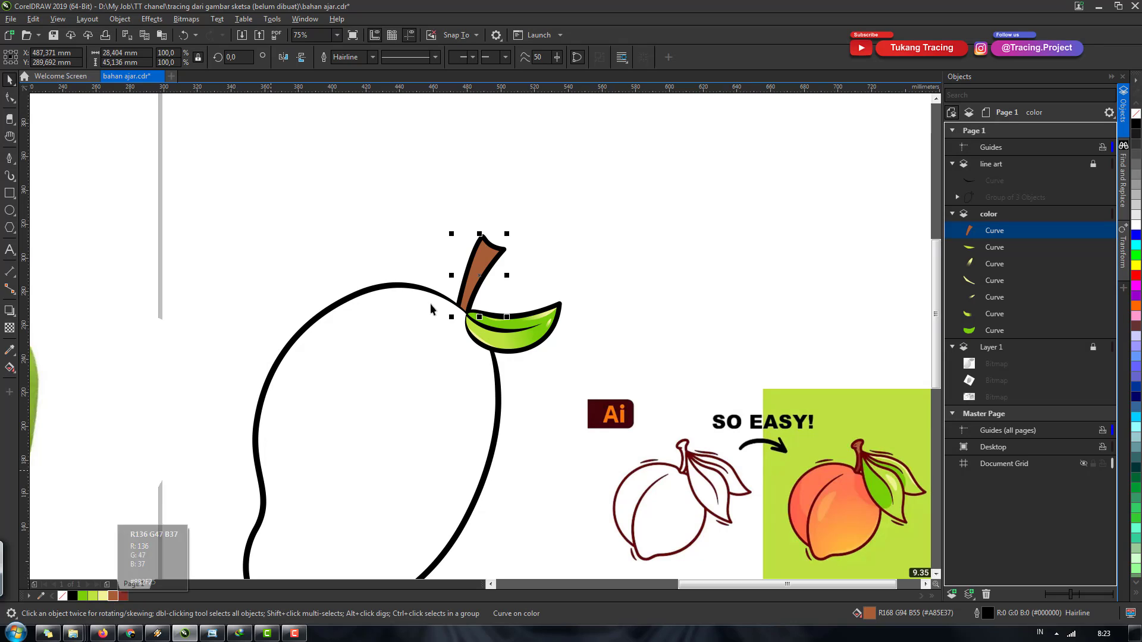
Step: Draw an ellipse around the stem tip and use it to cut off the stem's top piece
{"action": "scroll", "coordinate": [521, 247], "scroll_direction": "up", "scroll_amount": 1}
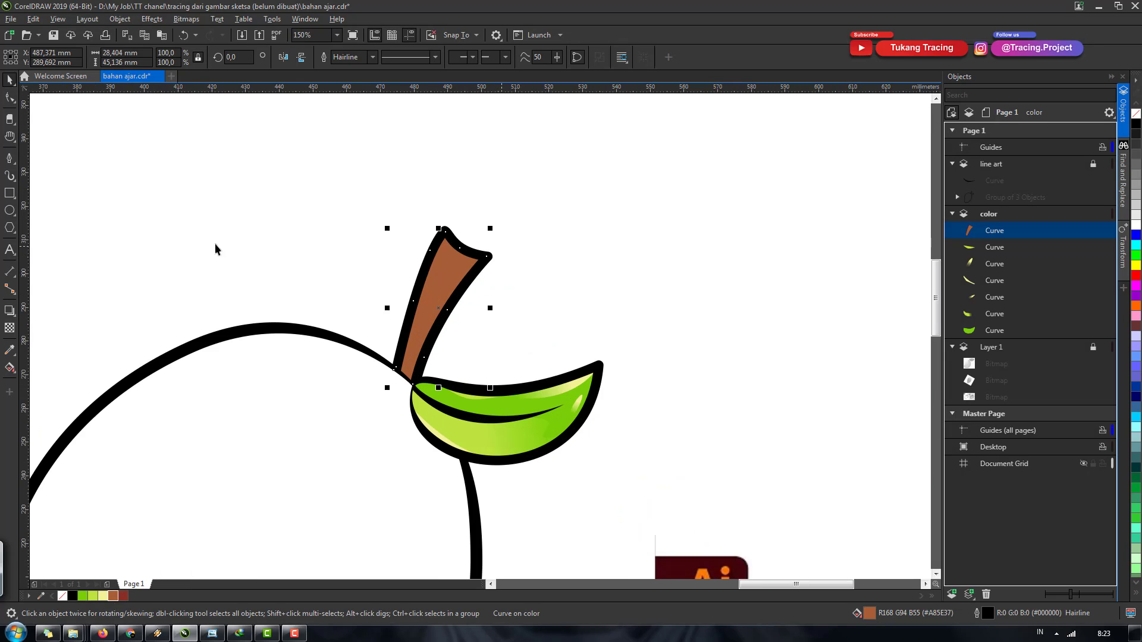
{"action": "key", "text": "Escape"}
{"action": "left_click_drag", "start_coordinate": [410, 209], "coordinate": [515, 331]}
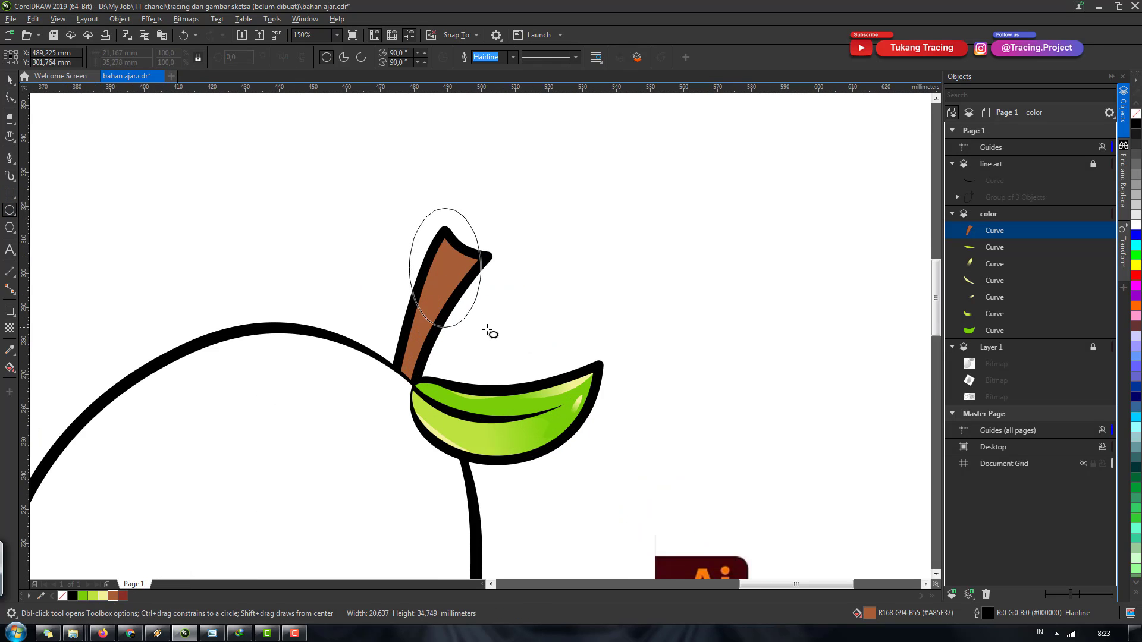
{"action": "key", "text": "space"}
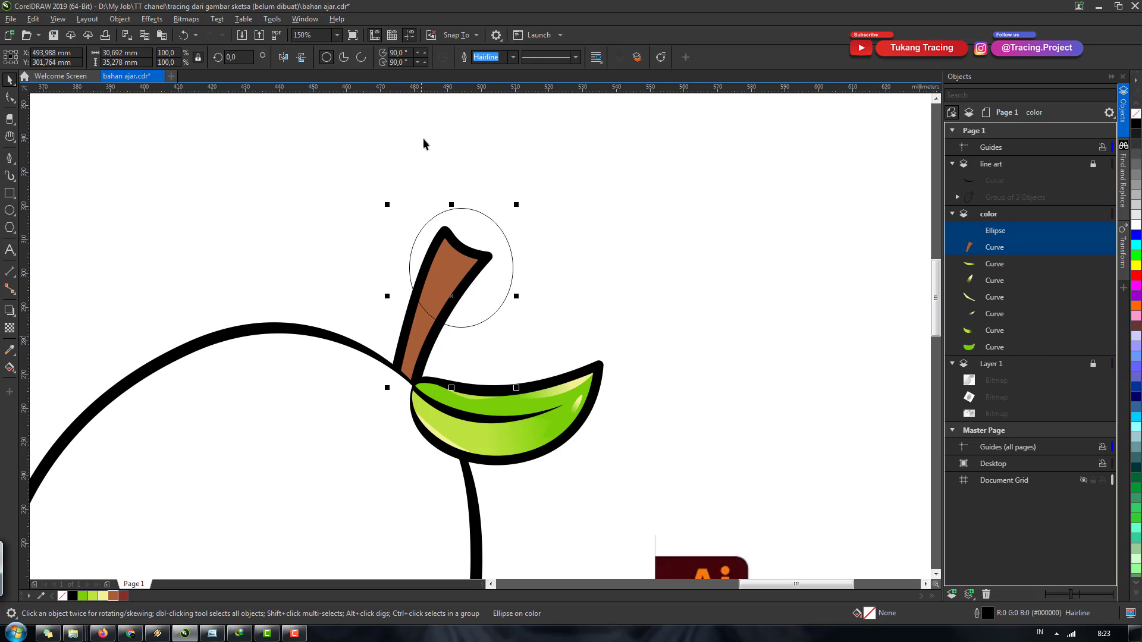
{"action": "left_click", "coordinate": [383, 57]}
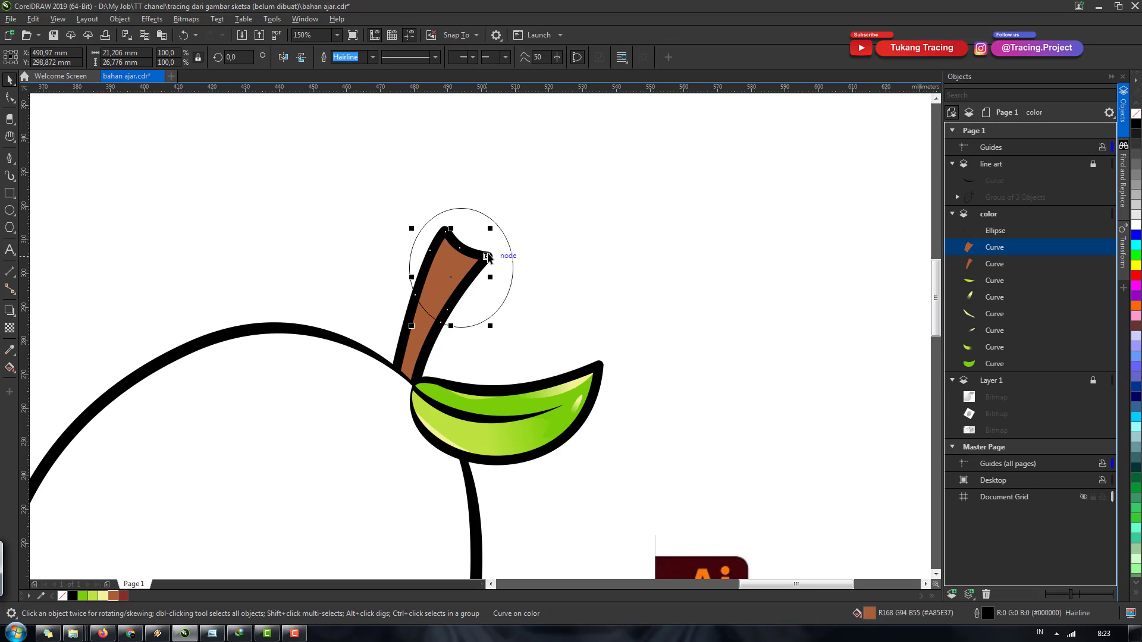
Step: Fill the lower stem piece dark red, leaving the top piece brown
{"action": "left_click", "coordinate": [452, 284]}
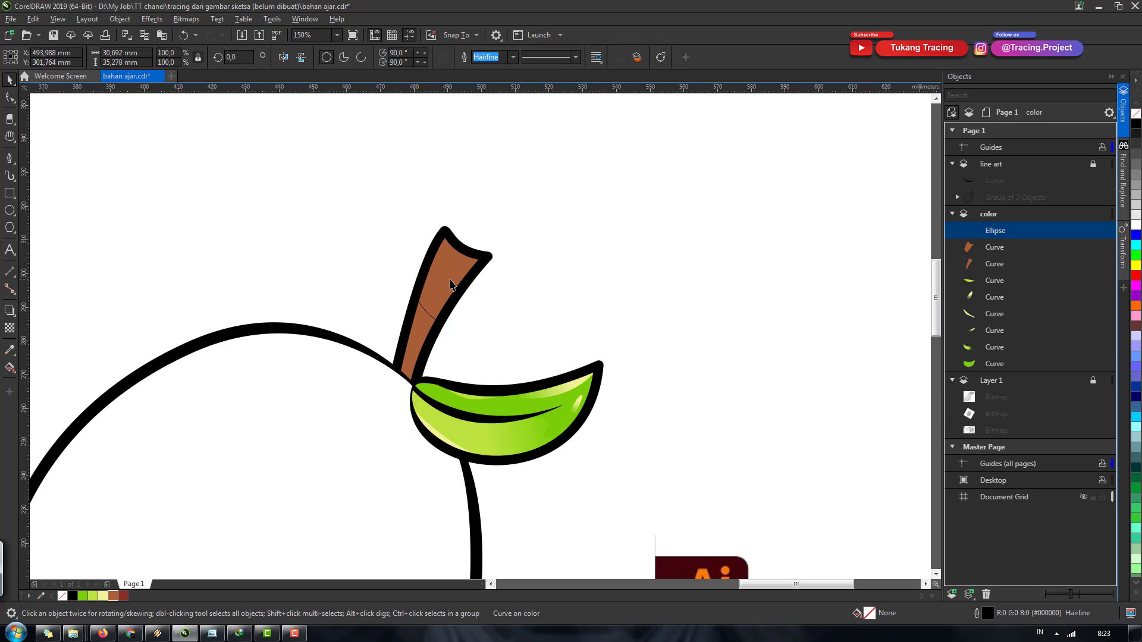
{"action": "left_click", "coordinate": [125, 596]}
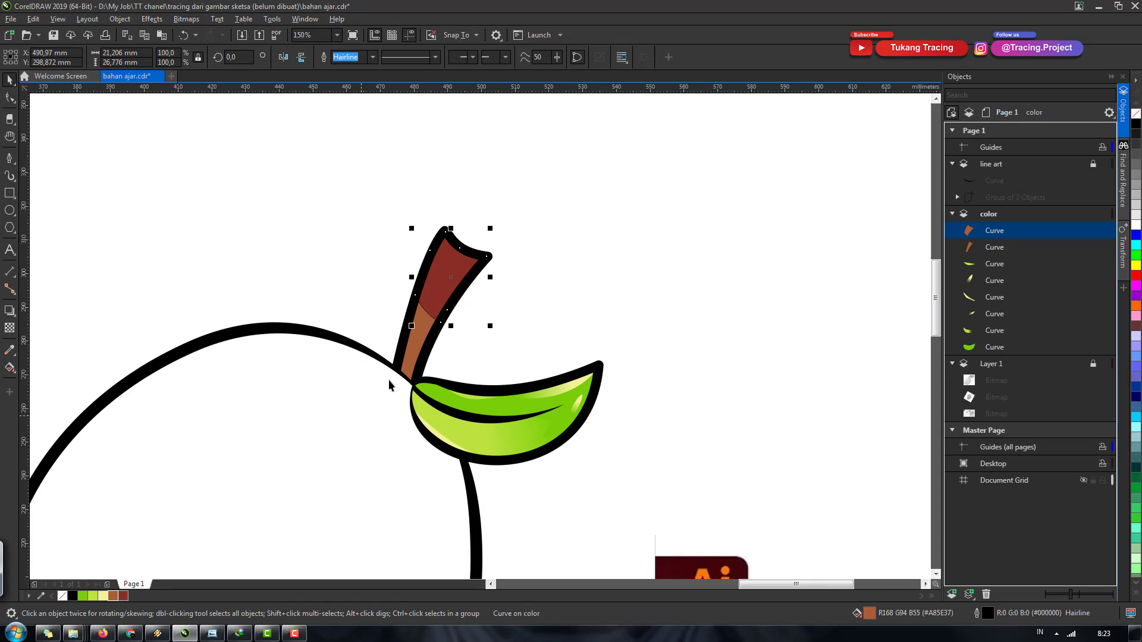
{"action": "key", "text": "ctrl+z"}
{"action": "left_click", "coordinate": [415, 357]}
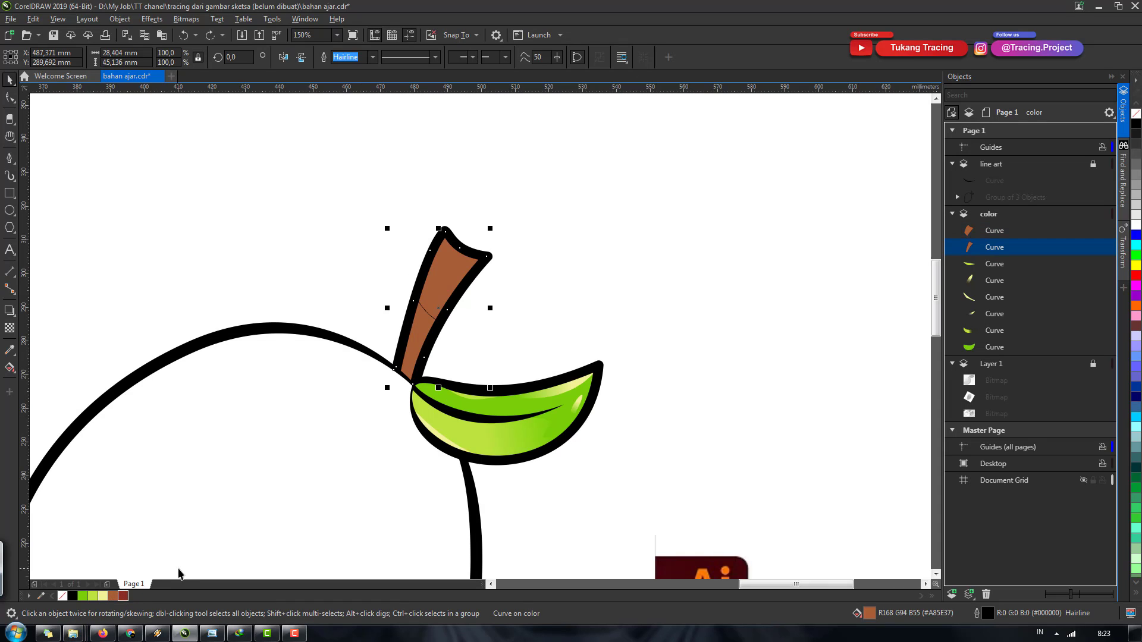
{"action": "left_click", "coordinate": [125, 597]}
Step: Clear the selection, zoom in on the stem and switch to the Bézier tool
{"action": "left_click_drag", "start_coordinate": [310, 179], "coordinate": [514, 416]}
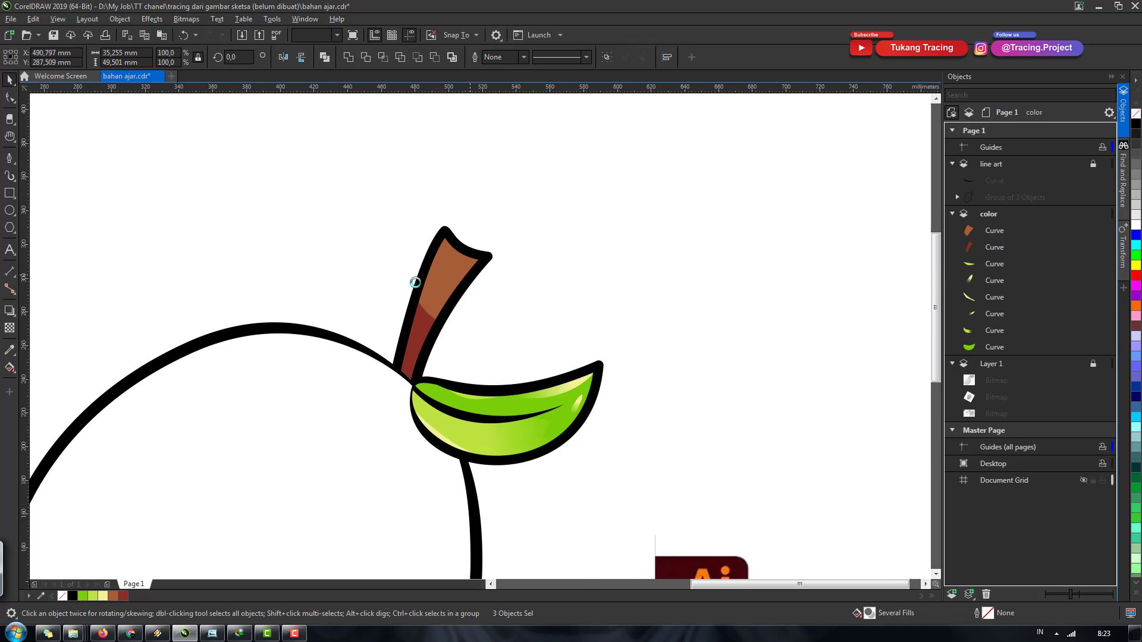
{"action": "scroll", "coordinate": [415, 280], "scroll_direction": "down", "scroll_amount": 4}
{"action": "key", "text": "Escape"}
{"action": "scroll", "coordinate": [419, 282], "scroll_direction": "up", "scroll_amount": 3}
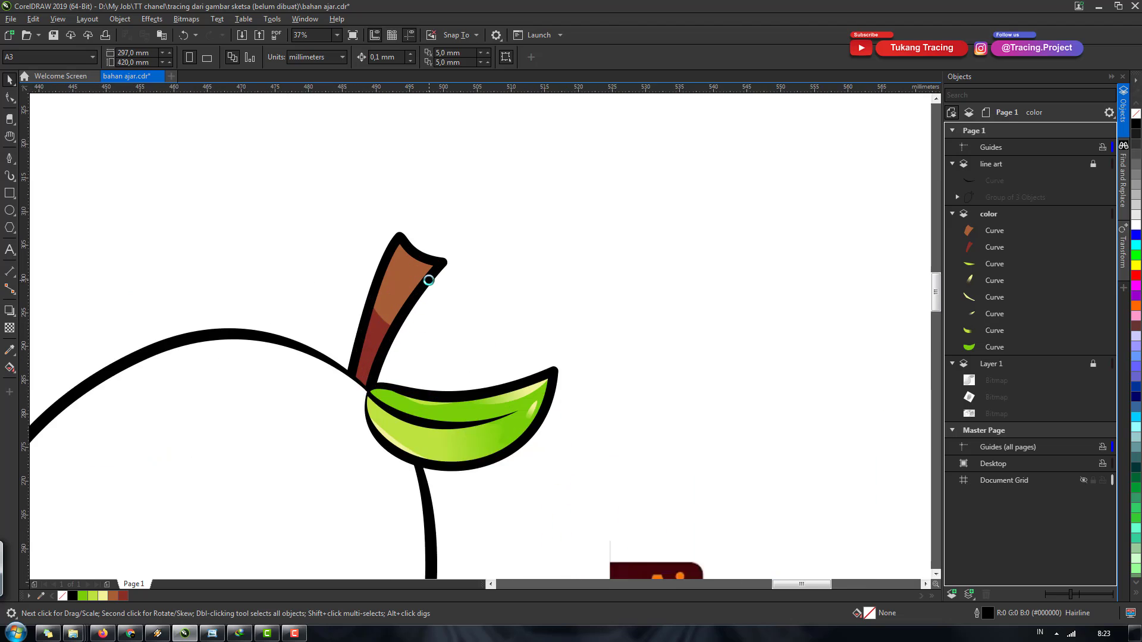
{"action": "scroll", "coordinate": [428, 280], "scroll_direction": "up", "scroll_amount": 3}
{"action": "scroll", "coordinate": [429, 284], "scroll_direction": "down", "scroll_amount": 1}
{"action": "scroll", "coordinate": [429, 284], "scroll_direction": "down", "scroll_amount": 2}
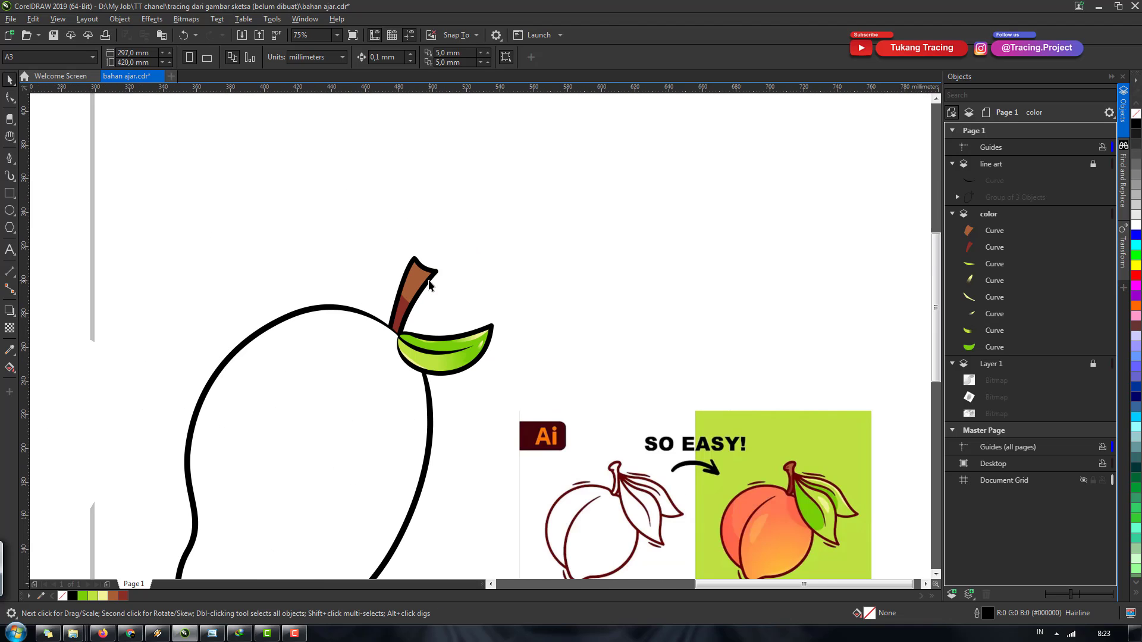
{"action": "scroll", "coordinate": [418, 309], "scroll_direction": "up", "scroll_amount": 1}
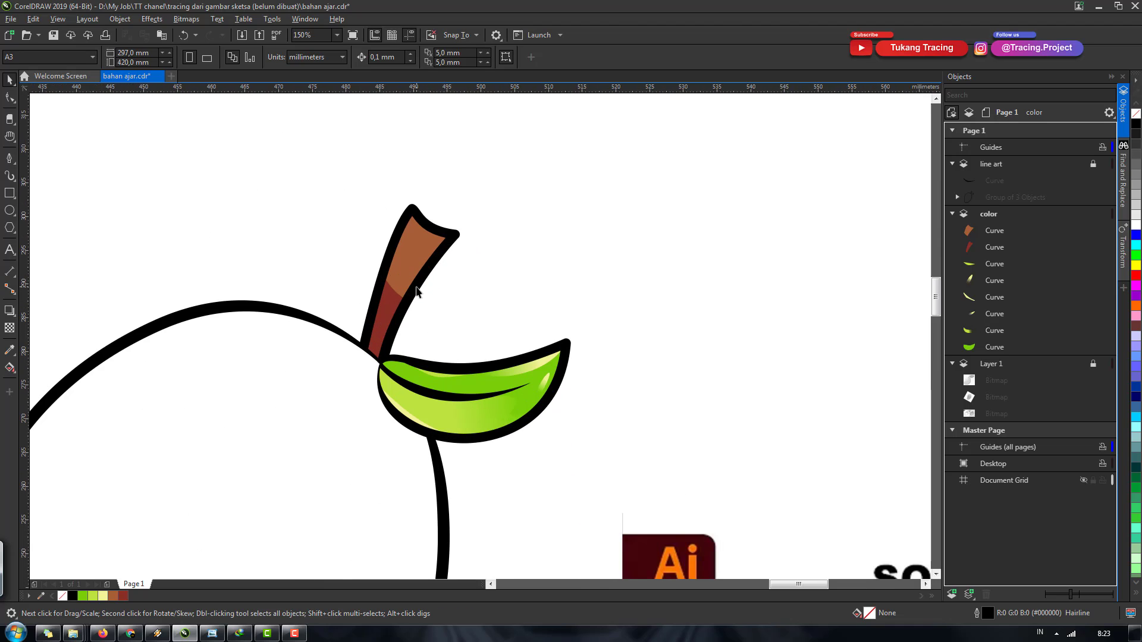
{"action": "scroll", "coordinate": [425, 307], "scroll_direction": "up", "scroll_amount": 1}
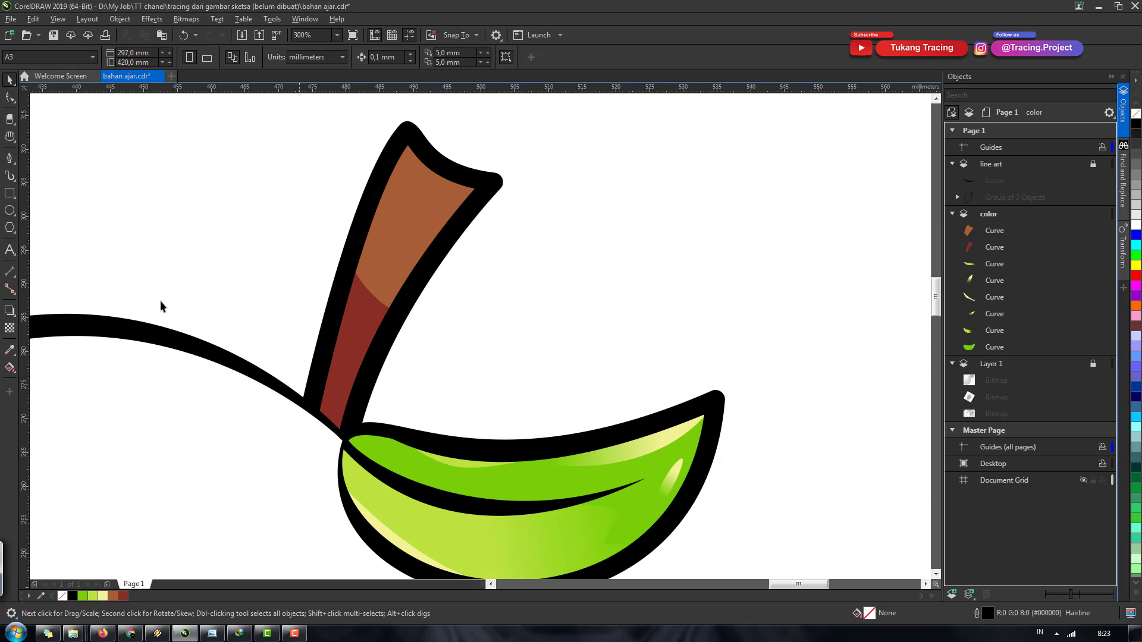
{"action": "left_click", "coordinate": [14, 161]}
{"action": "scroll", "coordinate": [488, 178], "scroll_direction": "up", "scroll_amount": 1}
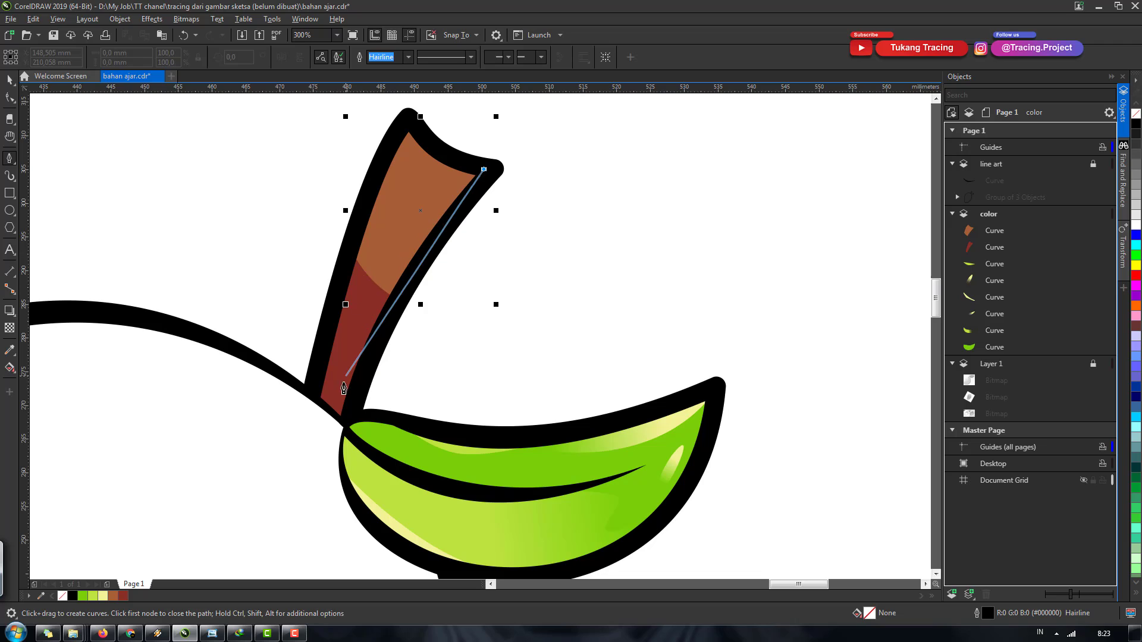
Step: Finish the Bézier highlight strip along the stem's right edge
{"action": "left_click", "coordinate": [340, 416]}
{"action": "left_click_drag", "start_coordinate": [340, 416], "coordinate": [332, 554]}
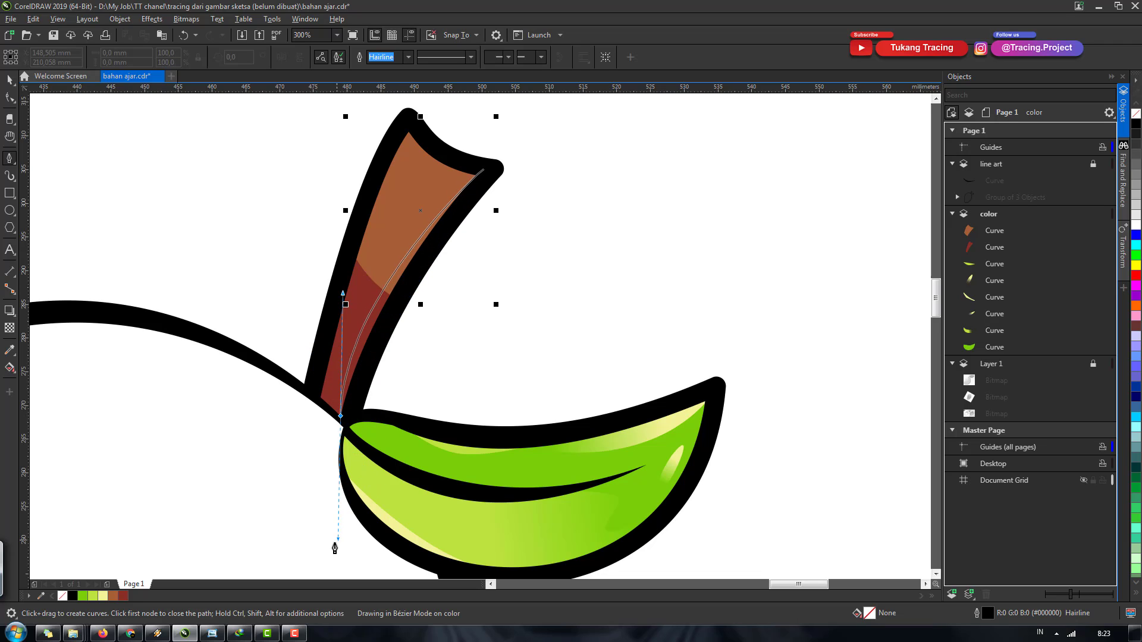
{"action": "double_click", "coordinate": [341, 419]}
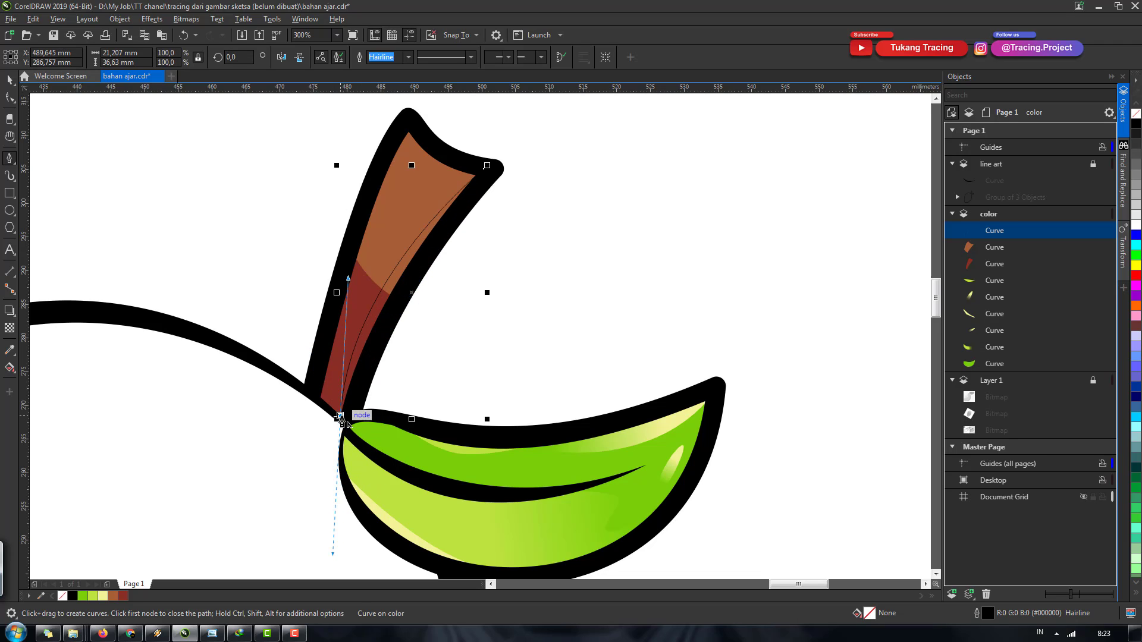
{"action": "left_click", "coordinate": [387, 328]}
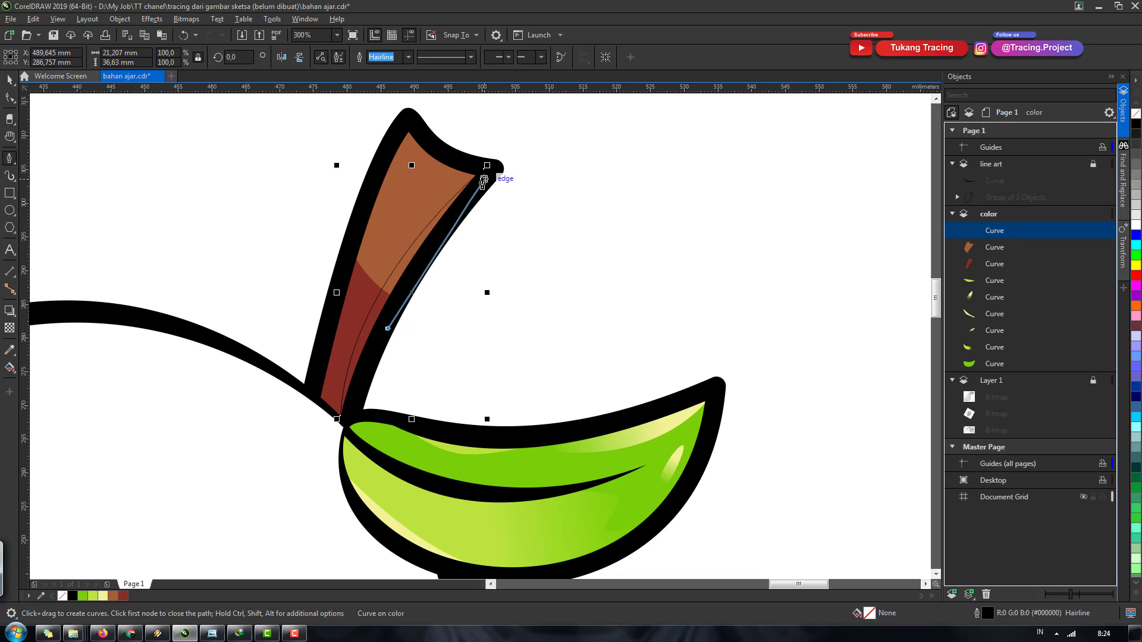
{"action": "key", "text": "Escape"}
{"action": "key", "text": "space"}
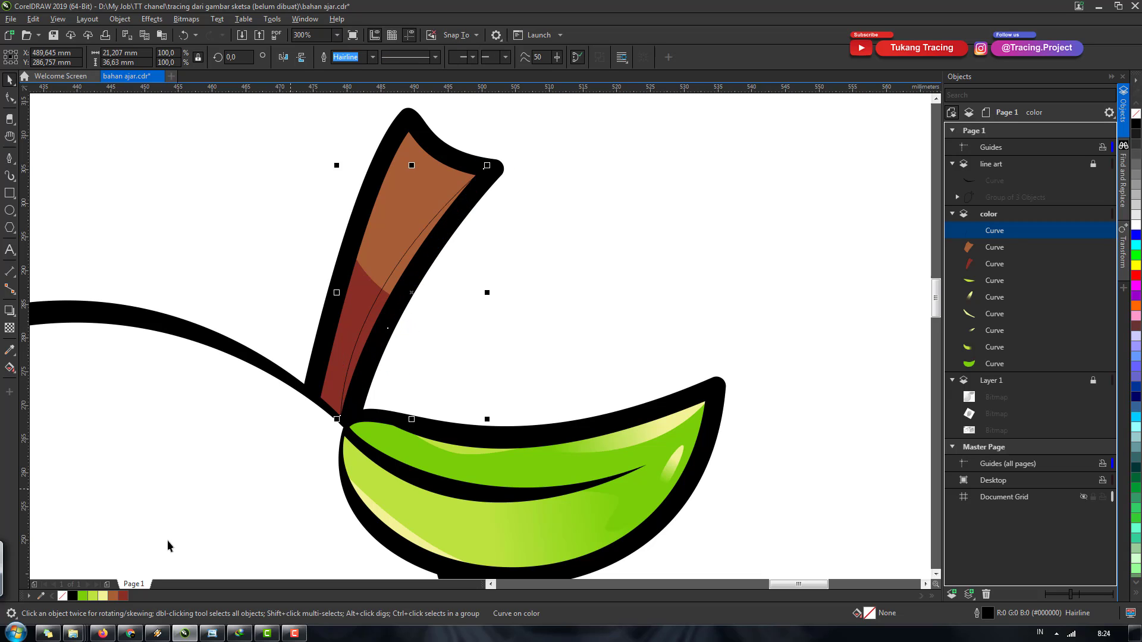
Step: Fill the strip with pale orange #DB8D63 and remove its outline
{"action": "left_click", "coordinate": [114, 597]}
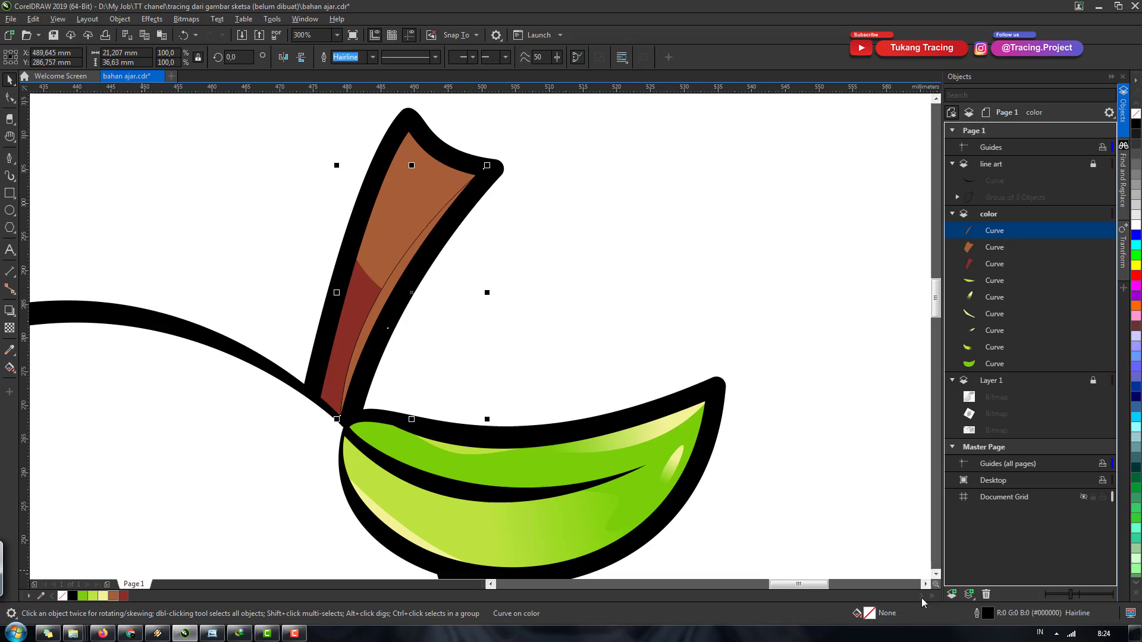
{"action": "double_click", "coordinate": [867, 615]}
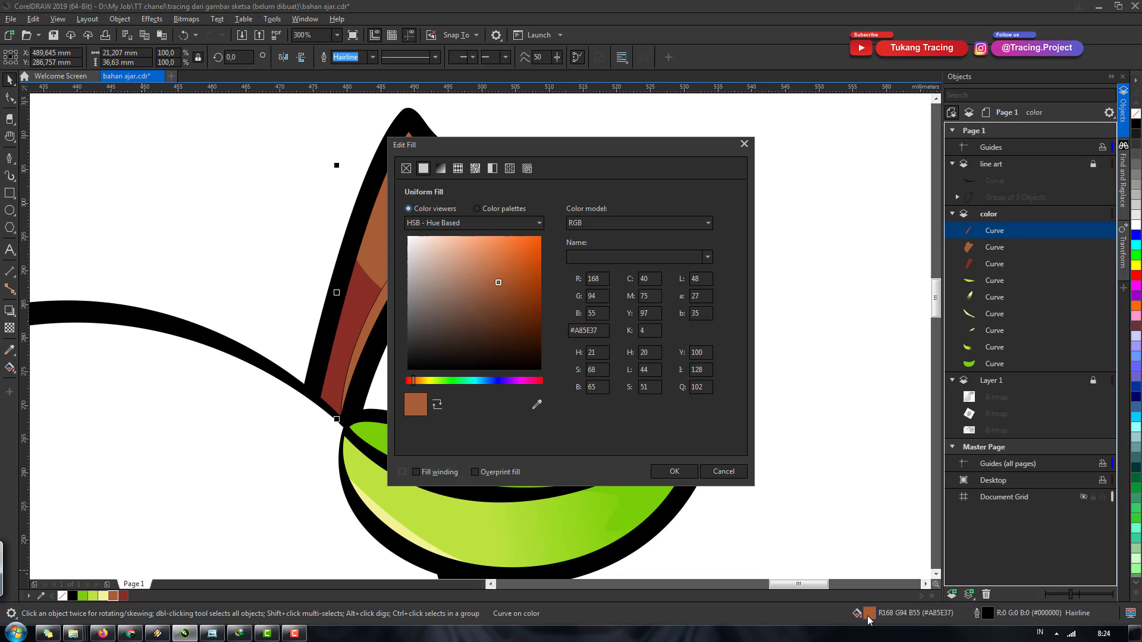
{"action": "left_click_drag", "start_coordinate": [494, 276], "coordinate": [480, 251]}
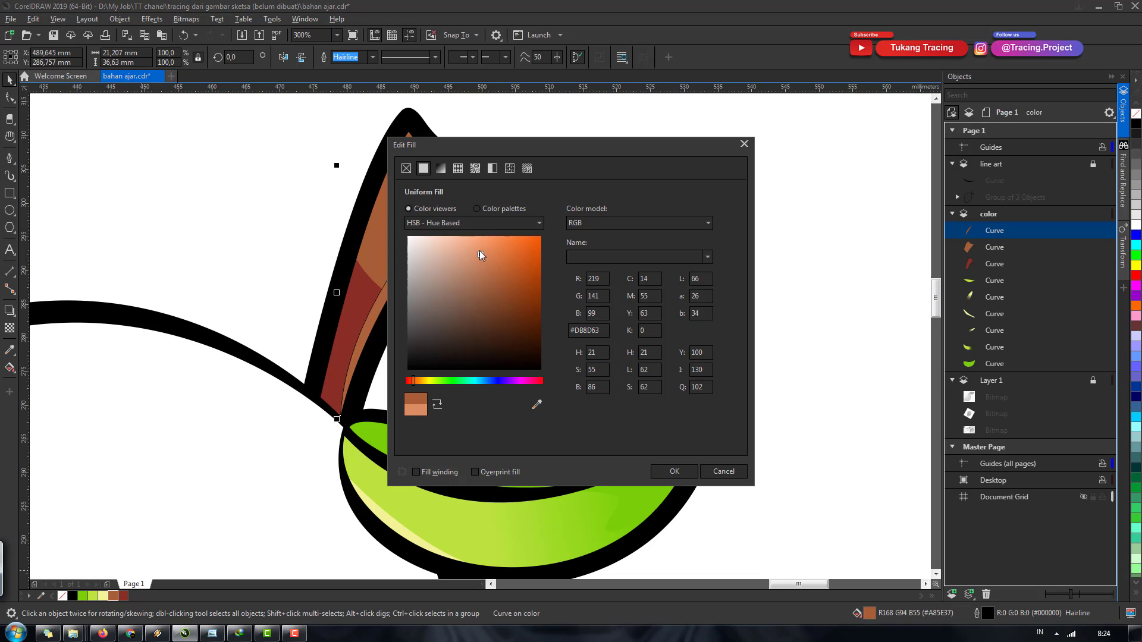
{"action": "left_click", "coordinate": [670, 472]}
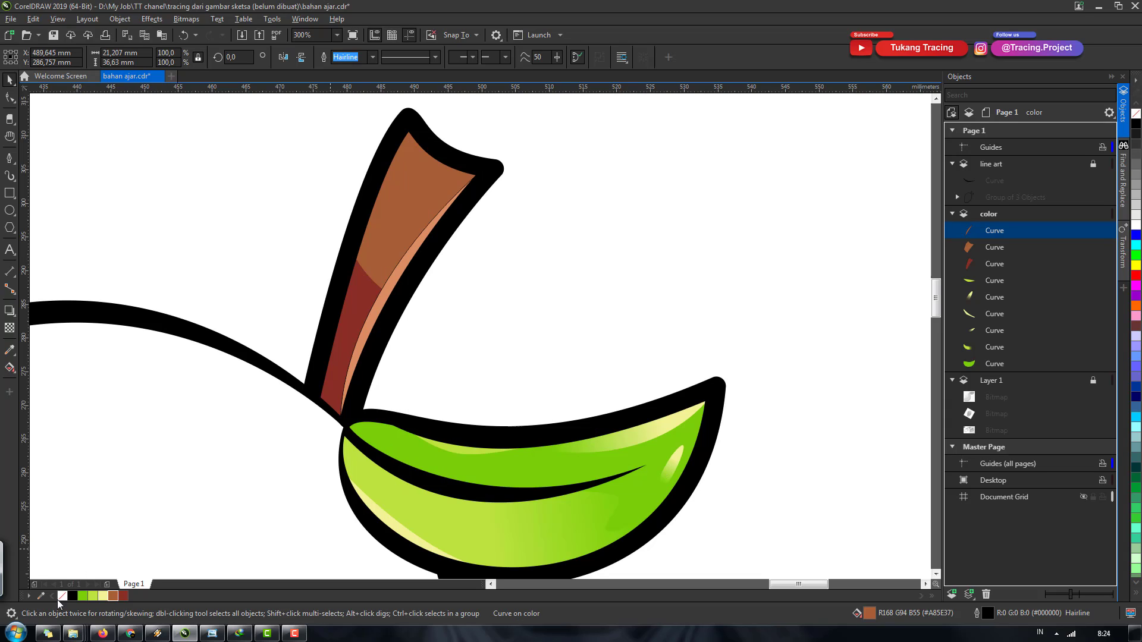
{"action": "right_click", "coordinate": [62, 596]}
Step: Fade the brown upper stem piece with a gradient transparency toward the stem top
{"action": "left_click", "coordinate": [355, 323]}
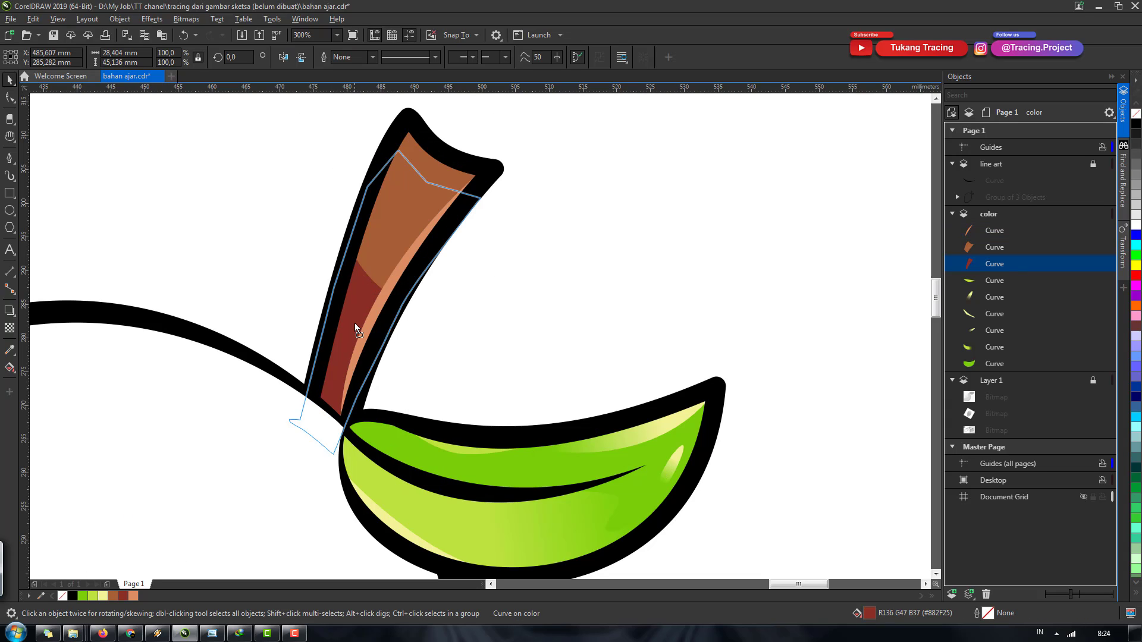
{"action": "left_click", "coordinate": [383, 273]}
{"action": "left_click", "coordinate": [383, 271]}
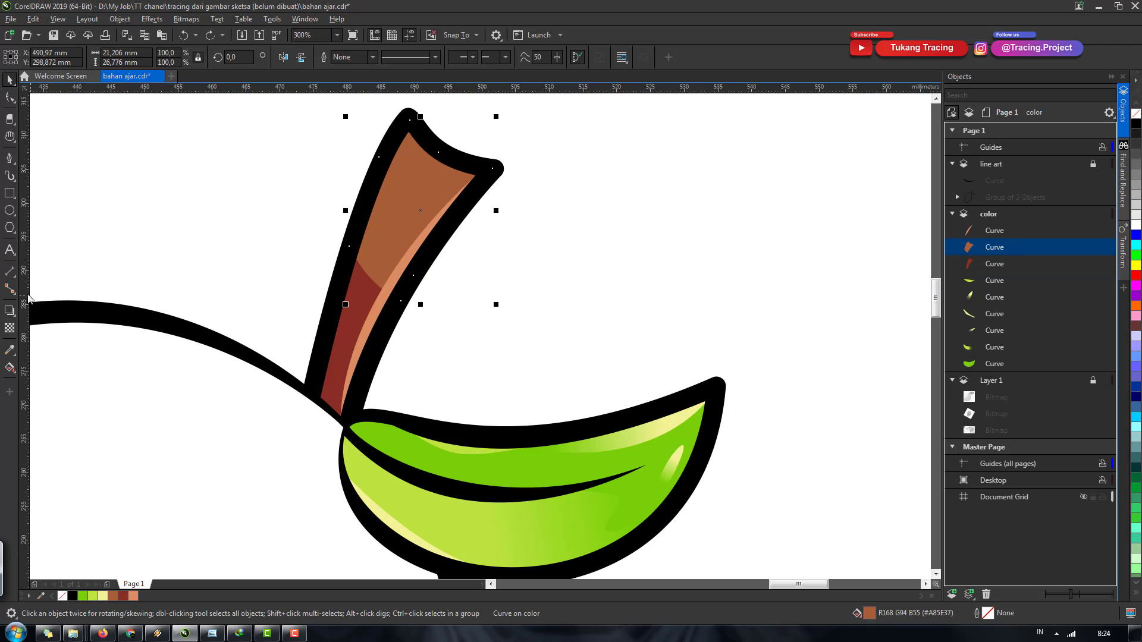
{"action": "left_click", "coordinate": [9, 326]}
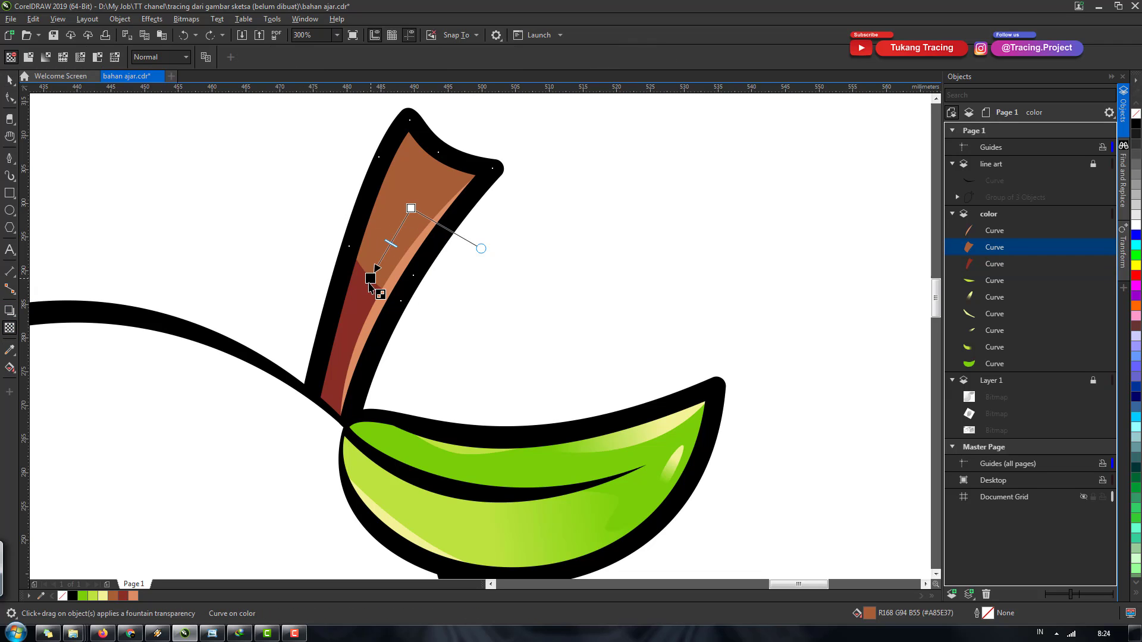
{"action": "left_click_drag", "start_coordinate": [411, 209], "coordinate": [370, 278]}
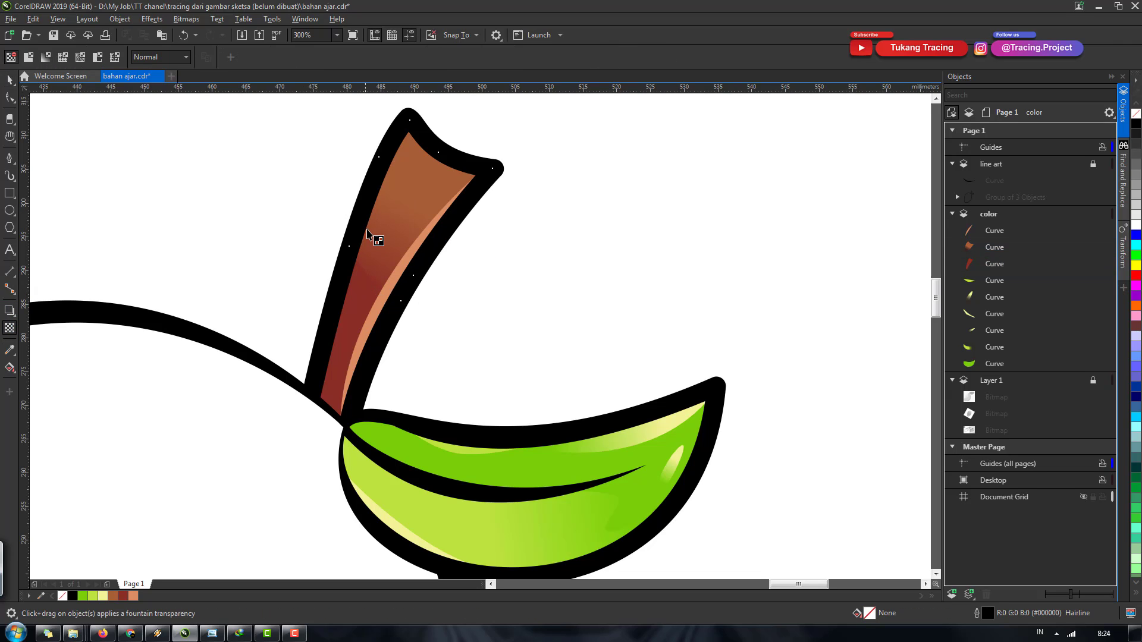
{"action": "left_click_drag", "start_coordinate": [362, 287], "coordinate": [376, 263]}
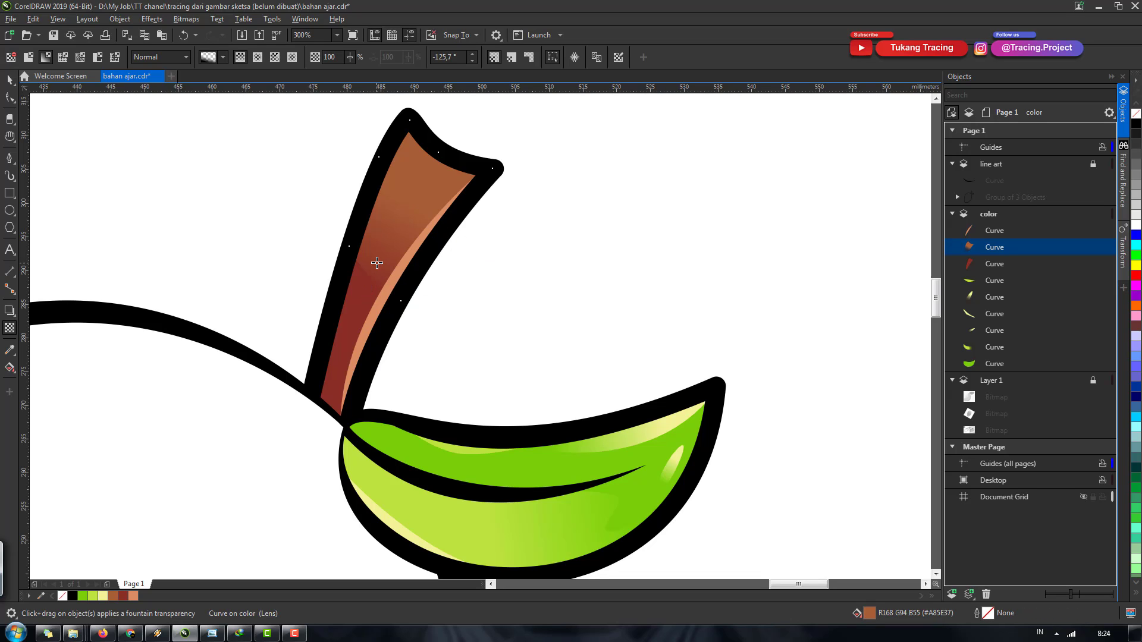
{"action": "scroll", "coordinate": [556, 255], "scroll_direction": "down", "scroll_amount": 3}
{"action": "scroll", "coordinate": [555, 255], "scroll_direction": "down", "scroll_amount": 3}
{"action": "key", "text": "space"}
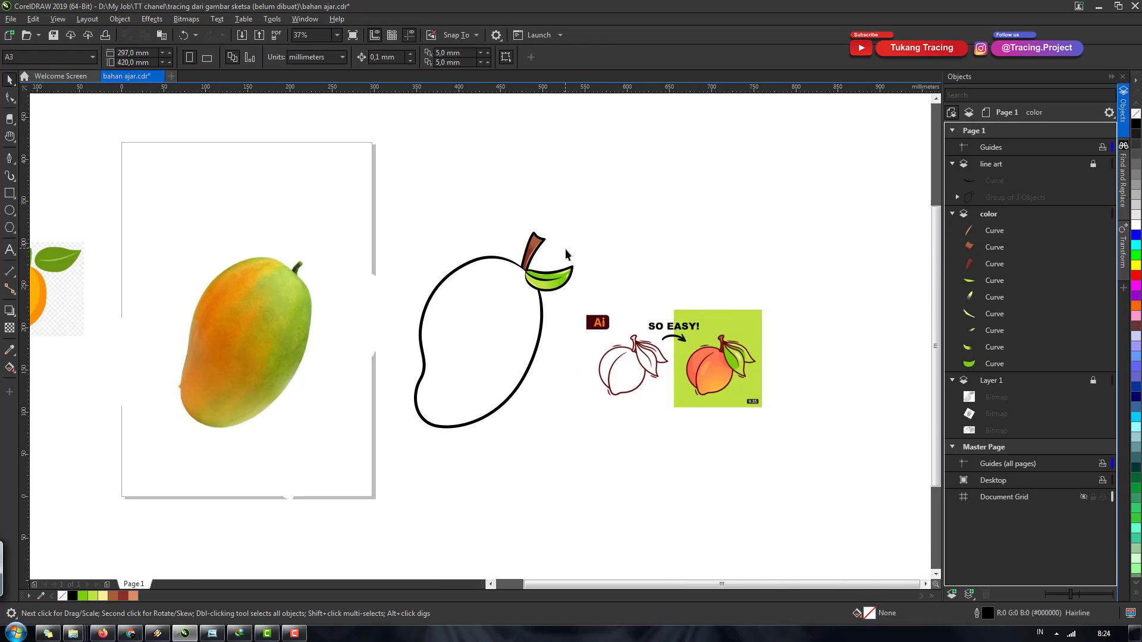
Step: Zoom in and out to review the stem's highlight and transparency fade
{"action": "scroll", "coordinate": [565, 249], "scroll_direction": "up", "scroll_amount": 2}
{"action": "scroll", "coordinate": [562, 259], "scroll_direction": "down", "scroll_amount": 1}
{"action": "scroll", "coordinate": [560, 261], "scroll_direction": "down", "scroll_amount": 1}
{"action": "scroll", "coordinate": [533, 281], "scroll_direction": "up", "scroll_amount": 1}
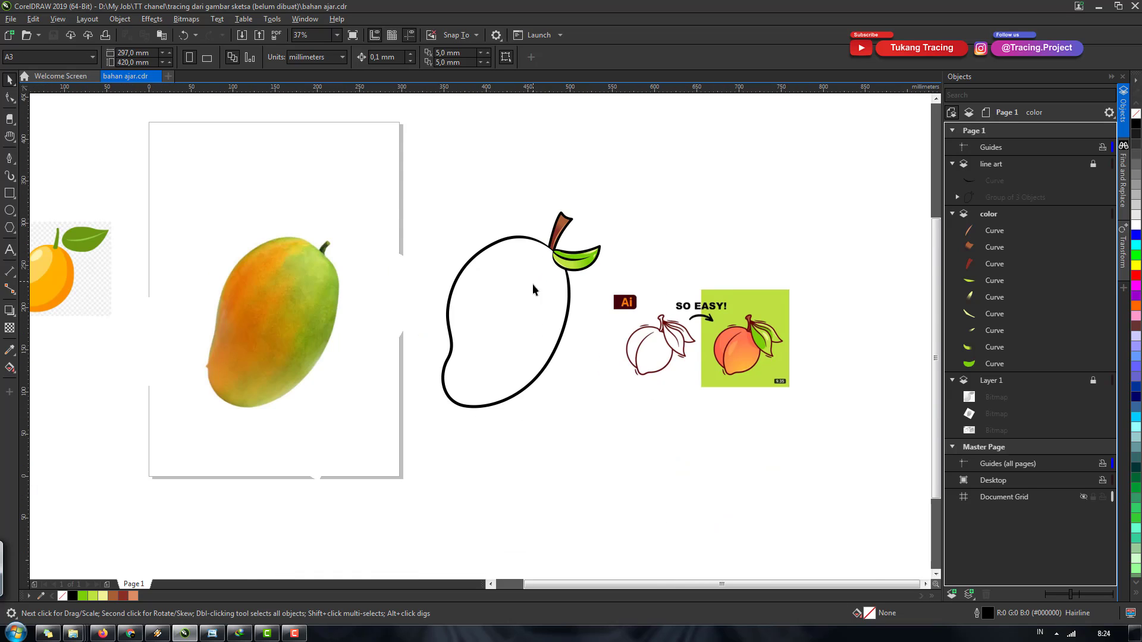
{"action": "scroll", "coordinate": [553, 306], "scroll_direction": "up", "scroll_amount": 1}
{"action": "scroll", "coordinate": [576, 323], "scroll_direction": "down", "scroll_amount": 1}
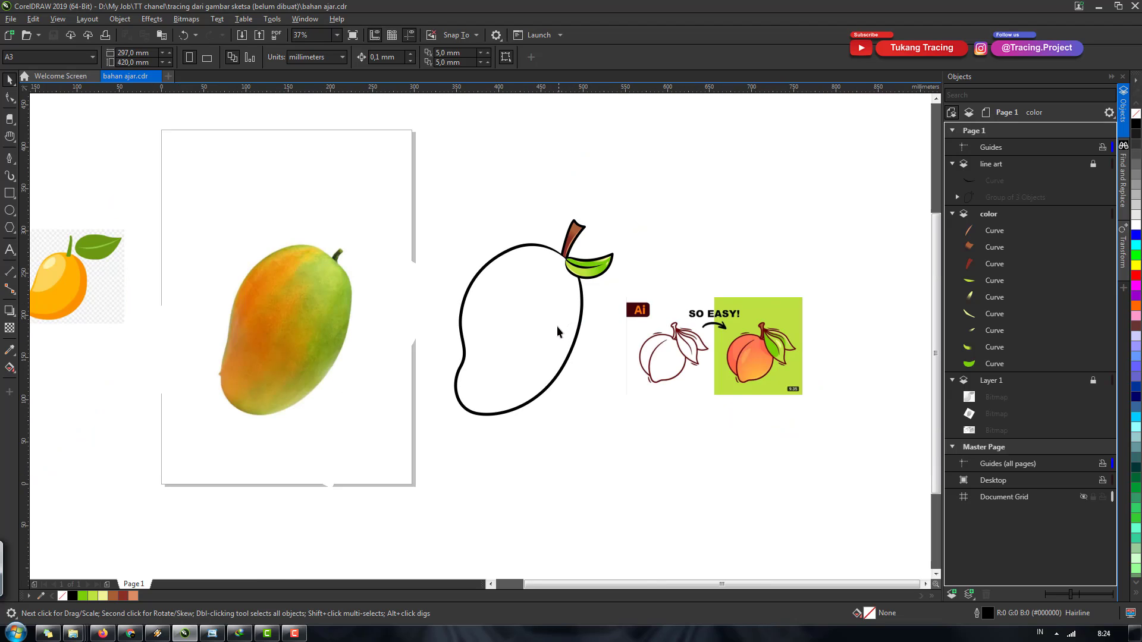
{"action": "scroll", "coordinate": [541, 325], "scroll_direction": "up", "scroll_amount": 1}
{"action": "scroll", "coordinate": [595, 238], "scroll_direction": "up", "scroll_amount": 1}
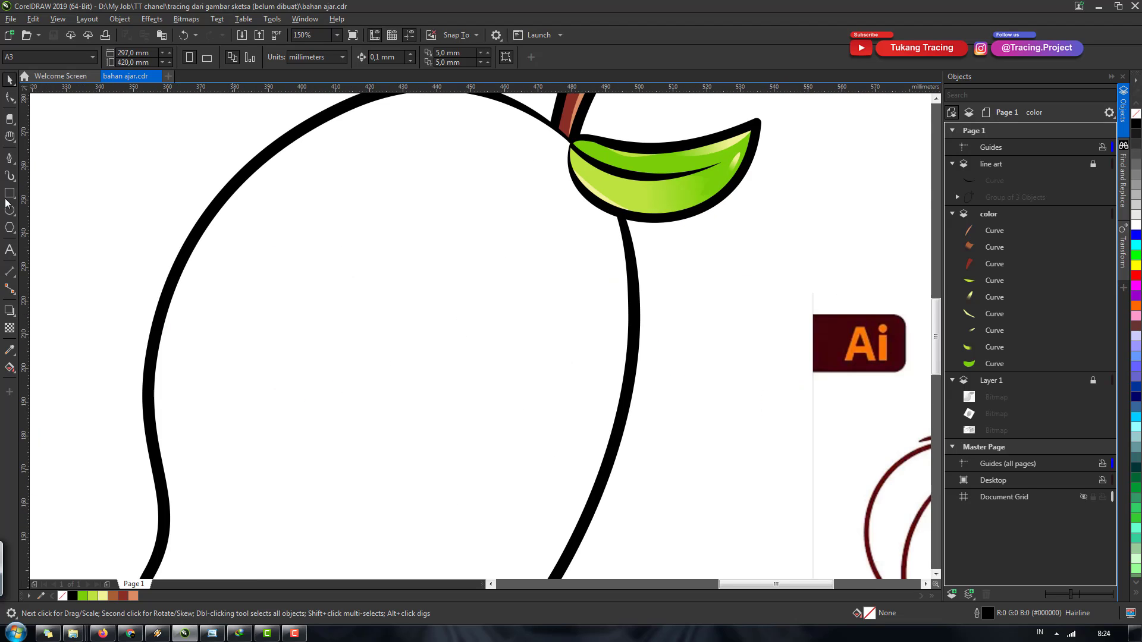
Step: Start a Bézier curve at the top of the mango and trace past where the leaf meets the outline
{"action": "left_click", "coordinate": [9, 161]}
{"action": "scroll", "coordinate": [491, 202], "scroll_direction": "up", "scroll_amount": 1}
{"action": "scroll", "coordinate": [491, 203], "scroll_direction": "down", "scroll_amount": 1}
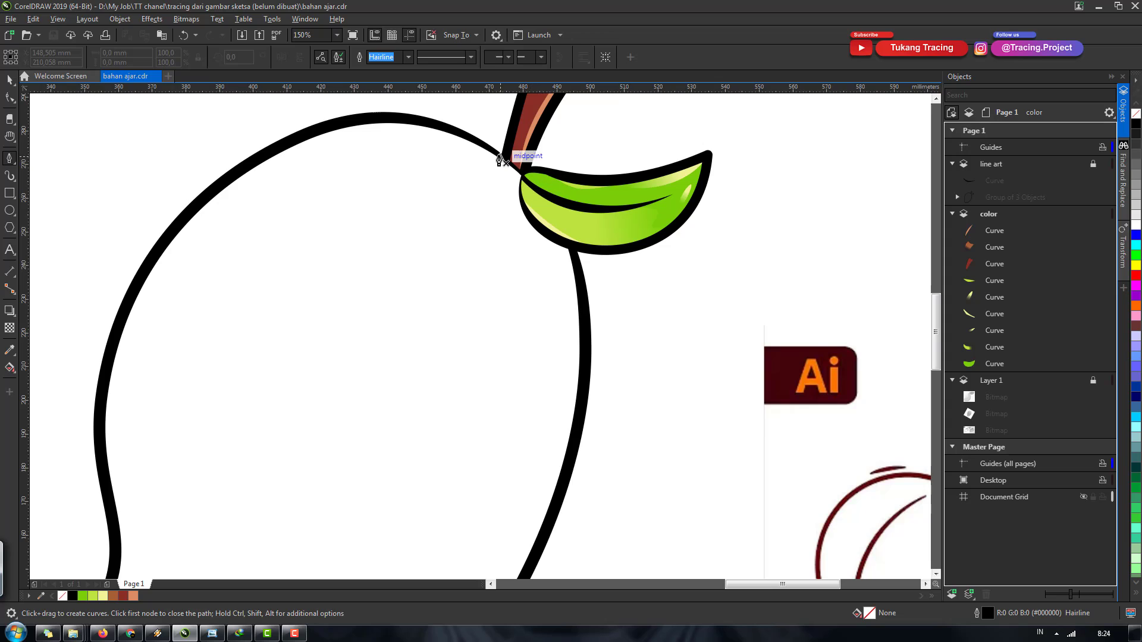
{"action": "scroll", "coordinate": [498, 154], "scroll_direction": "up", "scroll_amount": 1}
{"action": "scroll", "coordinate": [499, 154], "scroll_direction": "up", "scroll_amount": 1}
{"action": "left_click", "coordinate": [459, 133]}
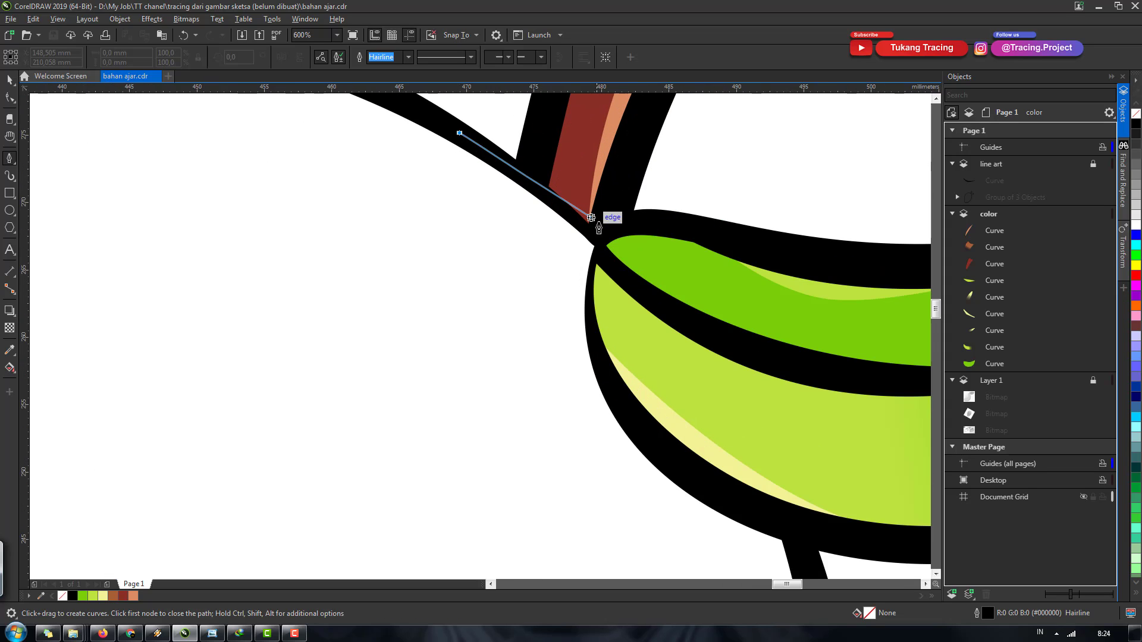
{"action": "scroll", "coordinate": [595, 238], "scroll_direction": "up", "scroll_amount": 1}
{"action": "scroll", "coordinate": [616, 248], "scroll_direction": "up", "scroll_amount": 1}
{"action": "left_click", "coordinate": [643, 240]}
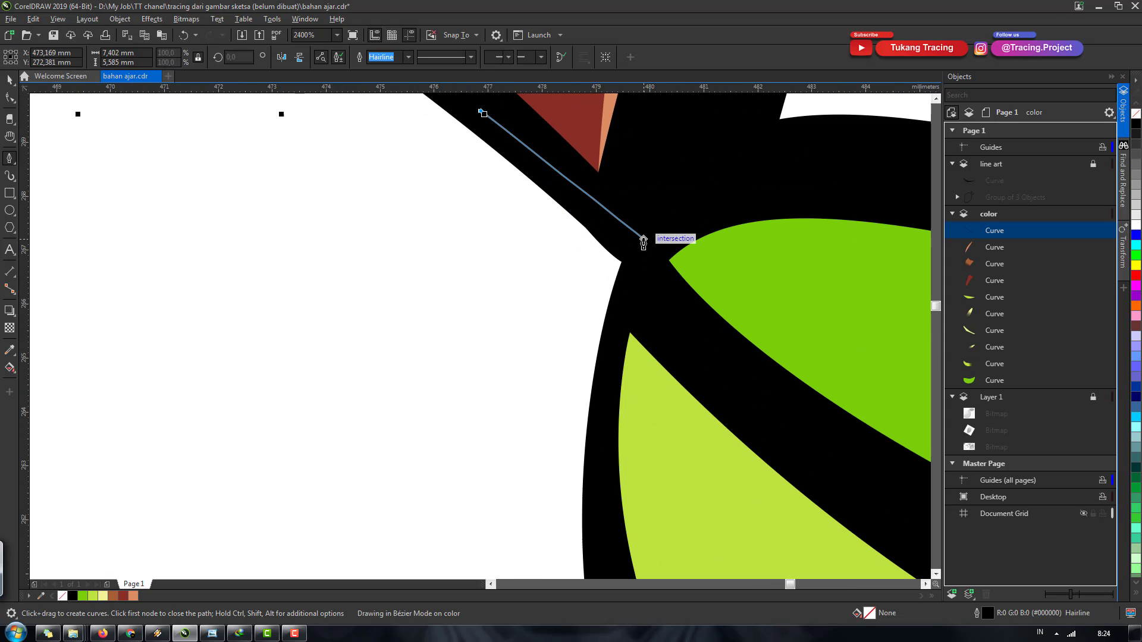
{"action": "scroll", "coordinate": [621, 300], "scroll_direction": "down", "scroll_amount": 2}
{"action": "scroll", "coordinate": [535, 235], "scroll_direction": "down", "scroll_amount": 1}
{"action": "scroll", "coordinate": [543, 288], "scroll_direction": "up", "scroll_amount": 2}
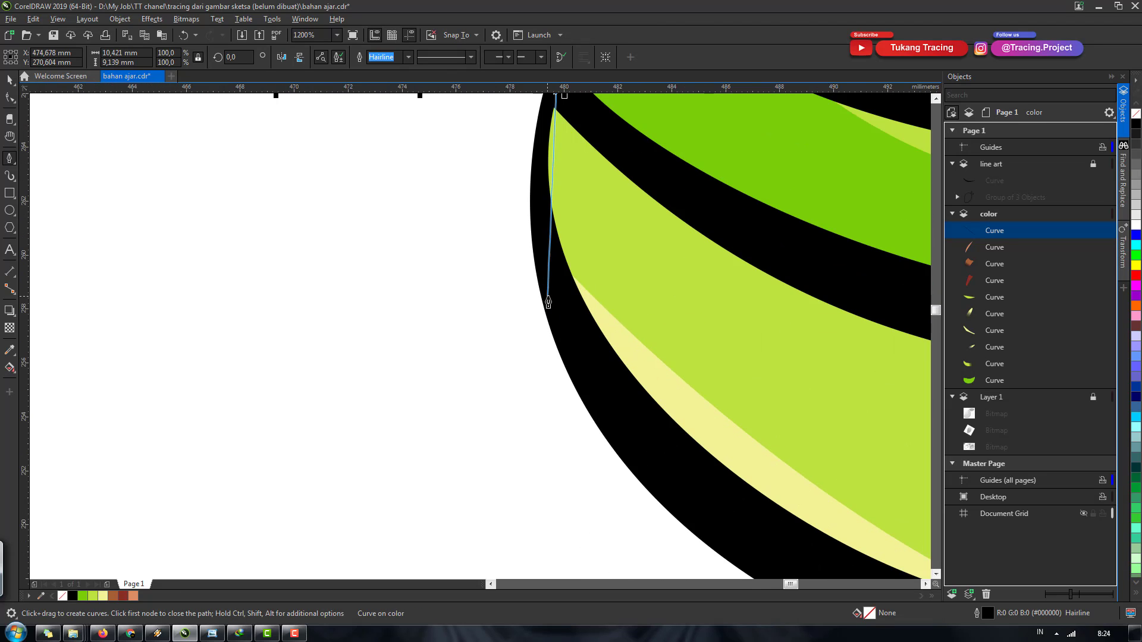
{"action": "left_click_drag", "start_coordinate": [548, 296], "coordinate": [589, 394]}
{"action": "scroll", "coordinate": [625, 333], "scroll_direction": "down", "scroll_amount": 1}
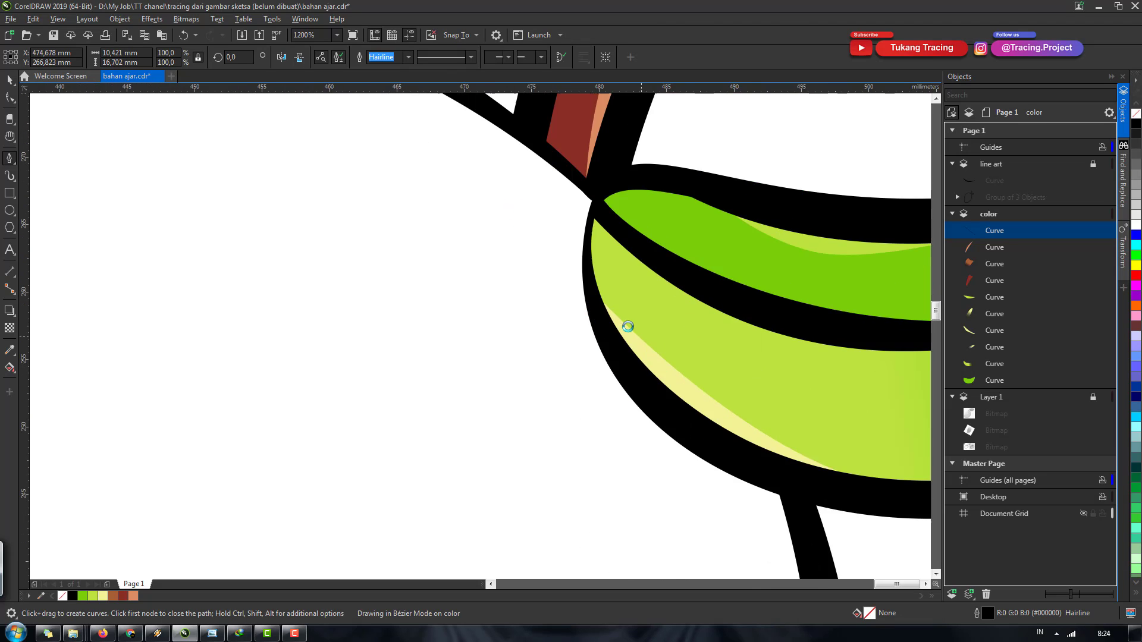
{"action": "scroll", "coordinate": [685, 393], "scroll_direction": "down", "scroll_amount": 2}
{"action": "scroll", "coordinate": [686, 394], "scroll_direction": "up", "scroll_amount": 2}
{"action": "left_click_drag", "start_coordinate": [622, 307], "coordinate": [632, 321]}
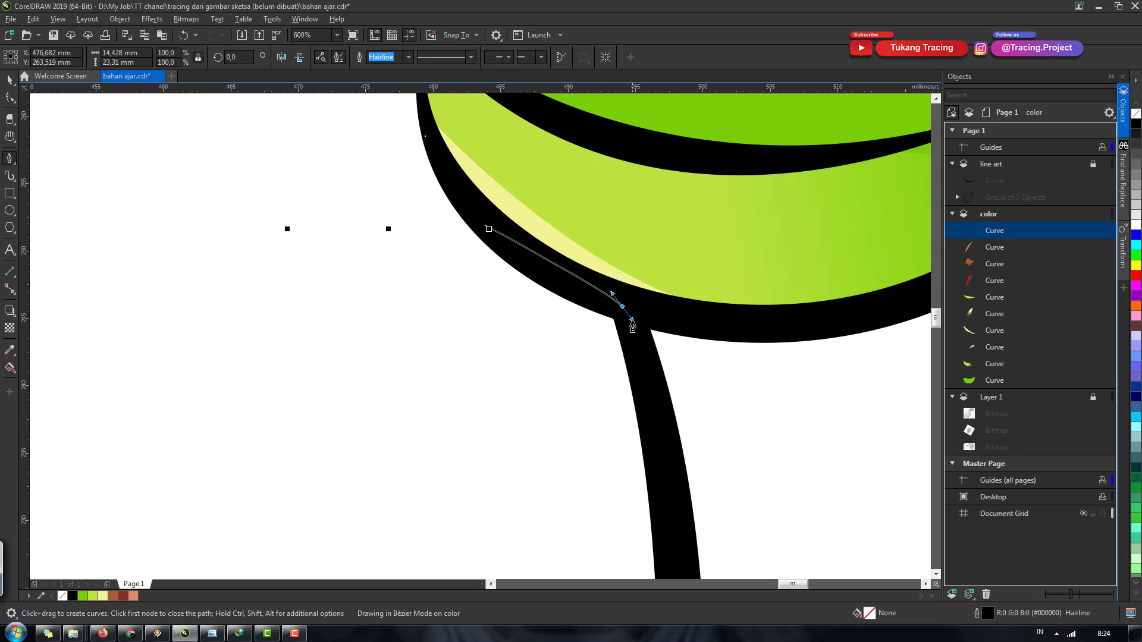
Step: Continue the curve down the right outline and along the bottom to the lower-left curve
{"action": "scroll", "coordinate": [630, 300], "scroll_direction": "down", "scroll_amount": 1}
{"action": "scroll", "coordinate": [643, 403], "scroll_direction": "down", "scroll_amount": 1}
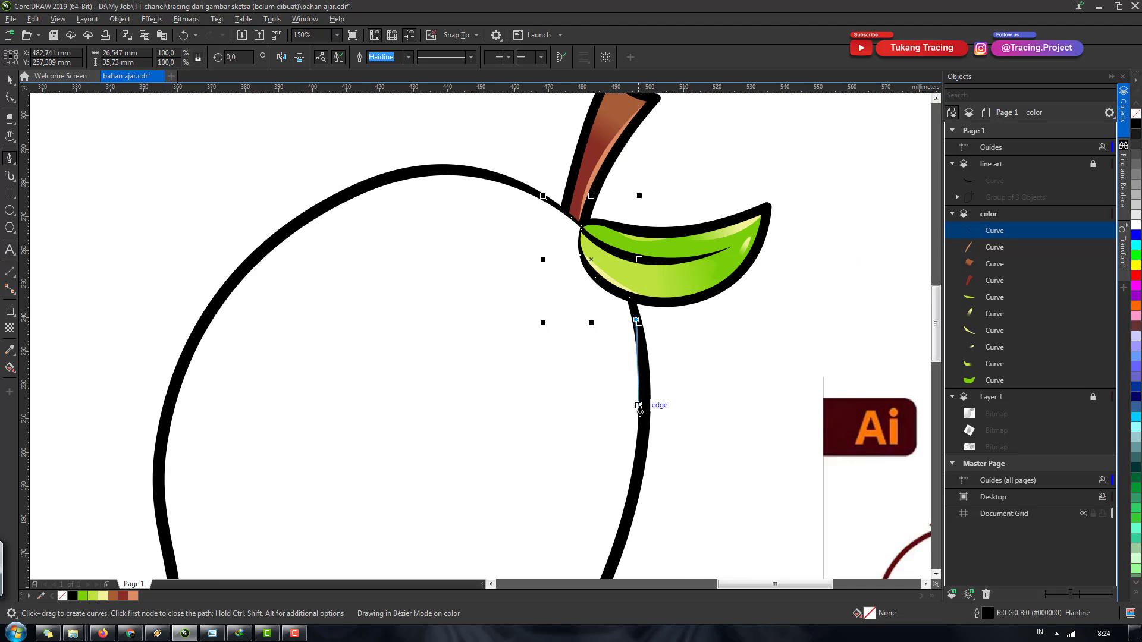
{"action": "scroll", "coordinate": [647, 416], "scroll_direction": "up", "scroll_amount": 2}
{"action": "left_click_drag", "start_coordinate": [645, 502], "coordinate": [640, 375]}
{"action": "scroll", "coordinate": [637, 349], "scroll_direction": "down", "scroll_amount": 2}
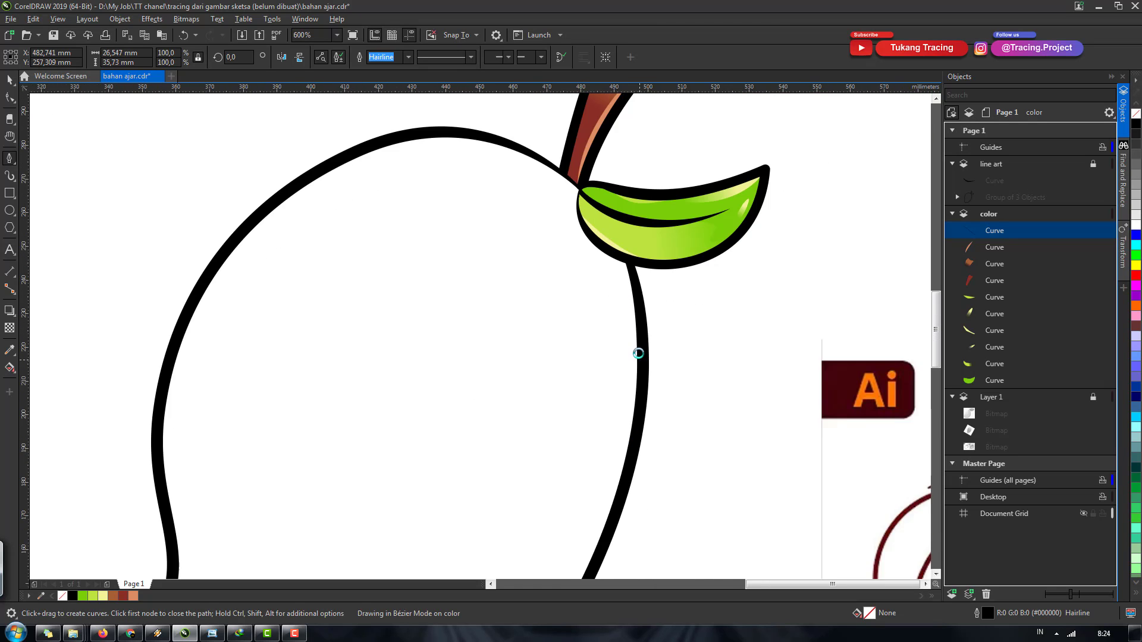
{"action": "scroll", "coordinate": [619, 460], "scroll_direction": "down", "scroll_amount": 2}
{"action": "scroll", "coordinate": [632, 426], "scroll_direction": "up", "scroll_amount": 3}
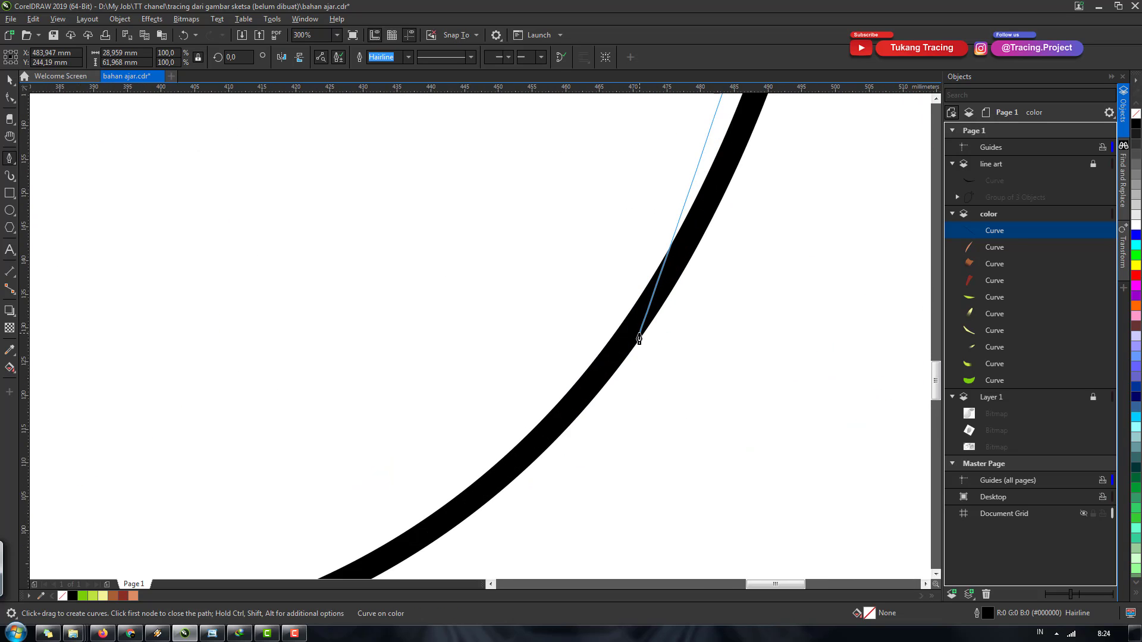
{"action": "left_click_drag", "start_coordinate": [635, 335], "coordinate": [509, 476]}
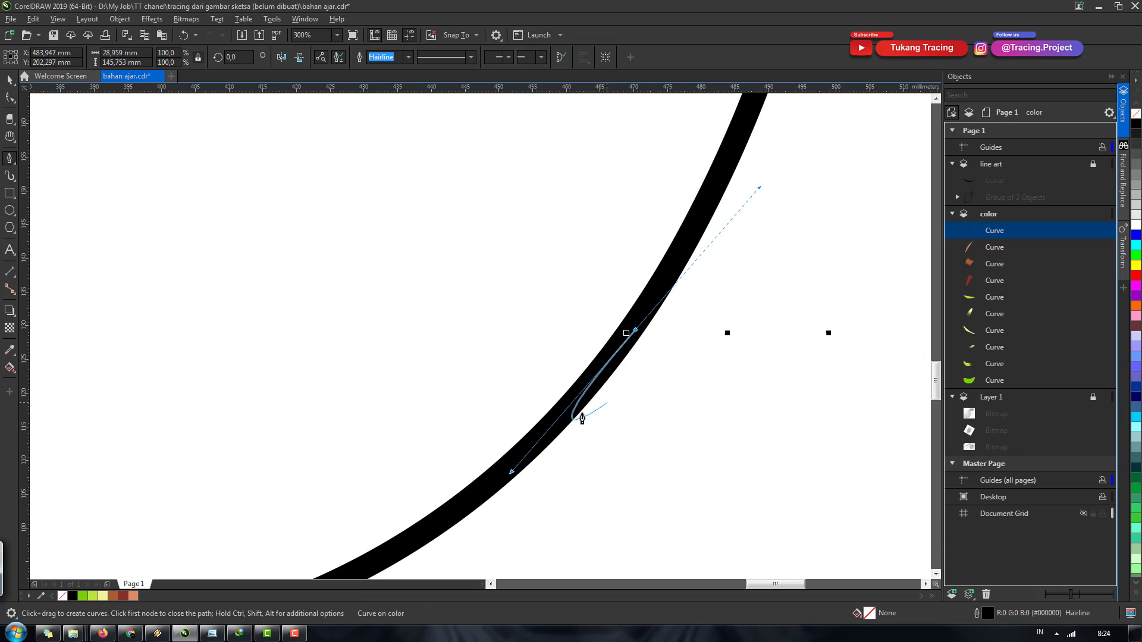
{"action": "scroll", "coordinate": [600, 388], "scroll_direction": "down", "scroll_amount": 2}
{"action": "scroll", "coordinate": [600, 388], "scroll_direction": "down", "scroll_amount": 2}
{"action": "scroll", "coordinate": [525, 459], "scroll_direction": "up", "scroll_amount": 3}
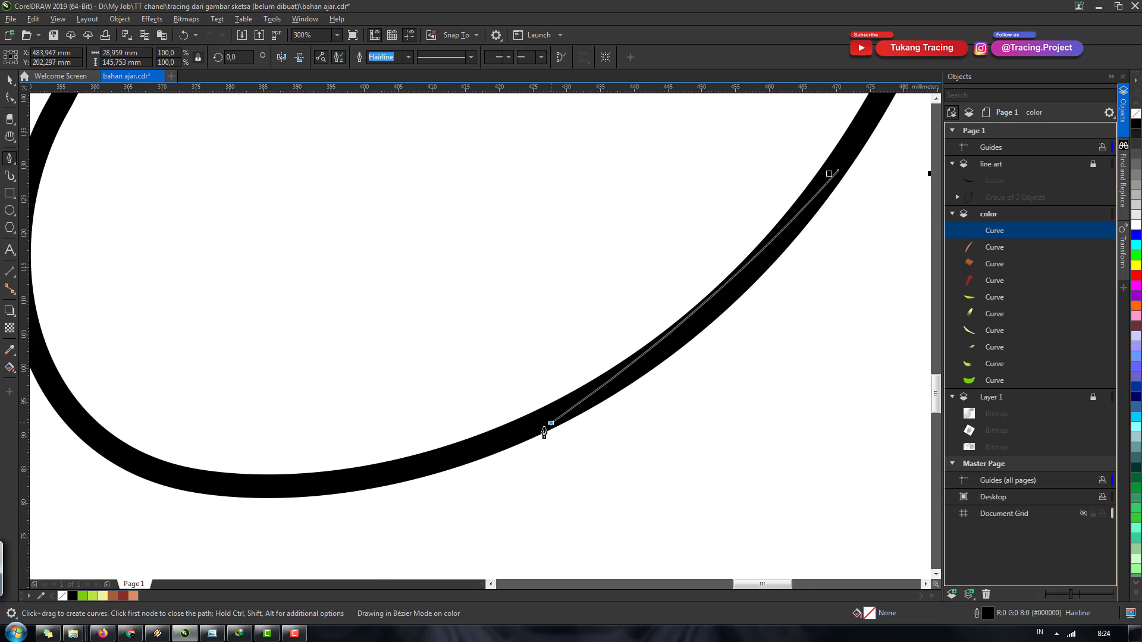
{"action": "left_click_drag", "start_coordinate": [551, 423], "coordinate": [501, 446]}
{"action": "mouse_move", "coordinate": [265, 494]}
{"action": "left_mouse_down"}
{"action": "mouse_move", "coordinate": [165, 478]}
{"action": "mouse_move", "coordinate": [393, 376]}
{"action": "left_mouse_up"}
{"action": "scroll", "coordinate": [183, 476], "scroll_direction": "down", "scroll_amount": 3}
{"action": "scroll", "coordinate": [394, 376], "scroll_direction": "up", "scroll_amount": 2}
{"action": "scroll", "coordinate": [397, 381], "scroll_direction": "up", "scroll_amount": 2}
{"action": "left_click_drag", "start_coordinate": [411, 461], "coordinate": [401, 388]}
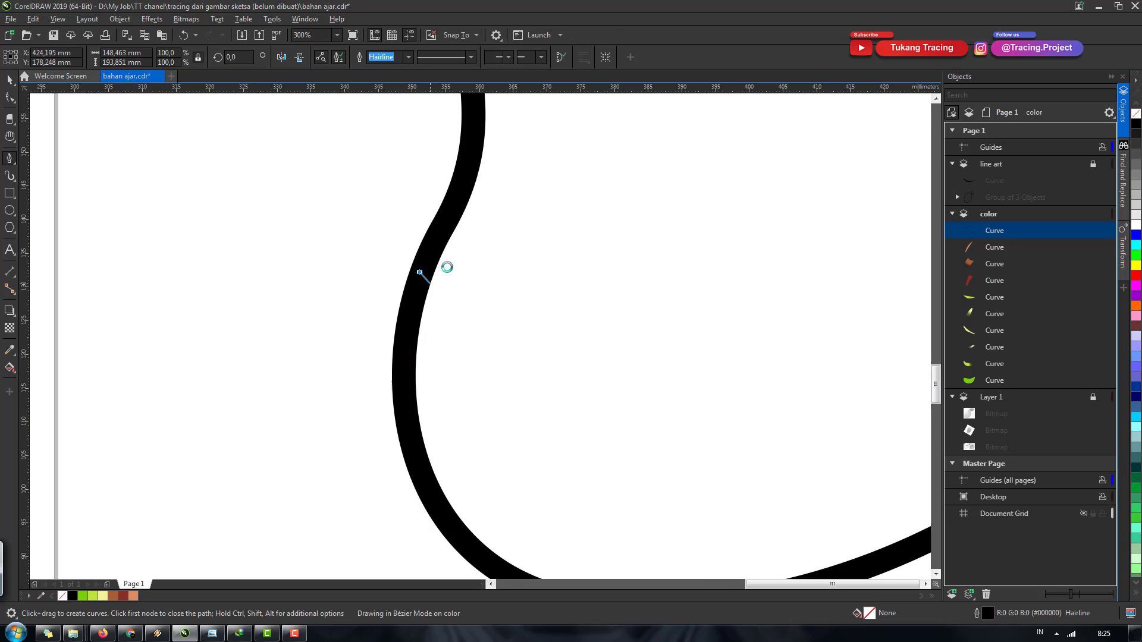
Step: Trace the upper-left outline to the mango top and finish the body curve near the stem
{"action": "scroll", "coordinate": [435, 262], "scroll_direction": "up", "scroll_amount": 2}
{"action": "left_click", "coordinate": [454, 167]}
{"action": "scroll", "coordinate": [454, 170], "scroll_direction": "down", "scroll_amount": 2}
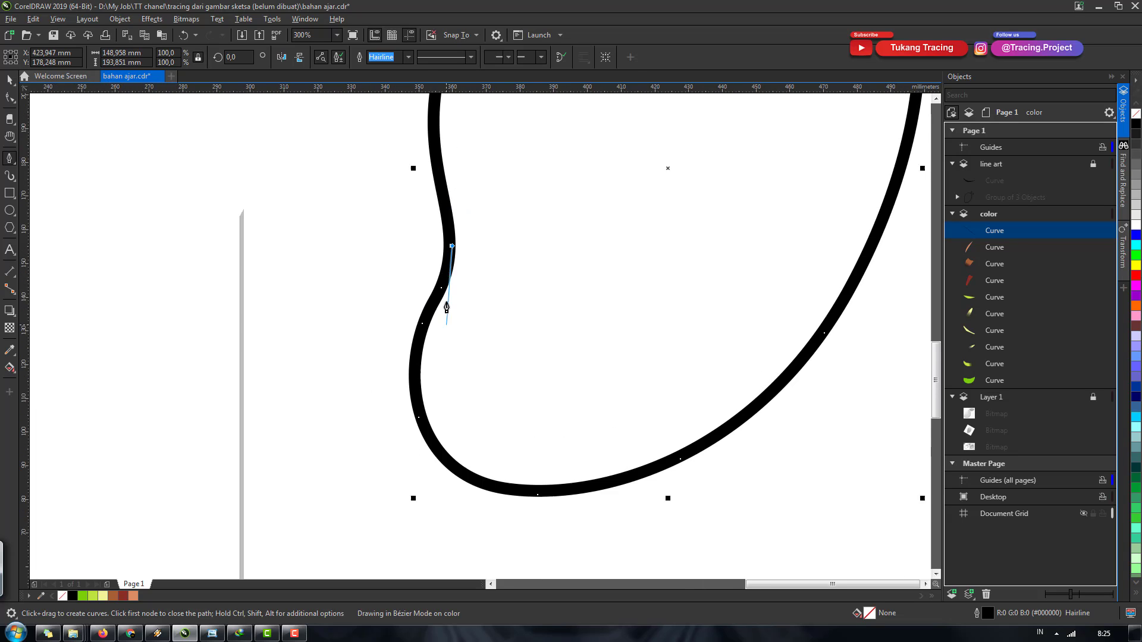
{"action": "scroll", "coordinate": [459, 184], "scroll_direction": "down", "scroll_amount": 2}
{"action": "scroll", "coordinate": [459, 183], "scroll_direction": "up", "scroll_amount": 2}
{"action": "scroll", "coordinate": [369, 393], "scroll_direction": "up", "scroll_amount": 2}
{"action": "scroll", "coordinate": [361, 380], "scroll_direction": "down", "scroll_amount": 2}
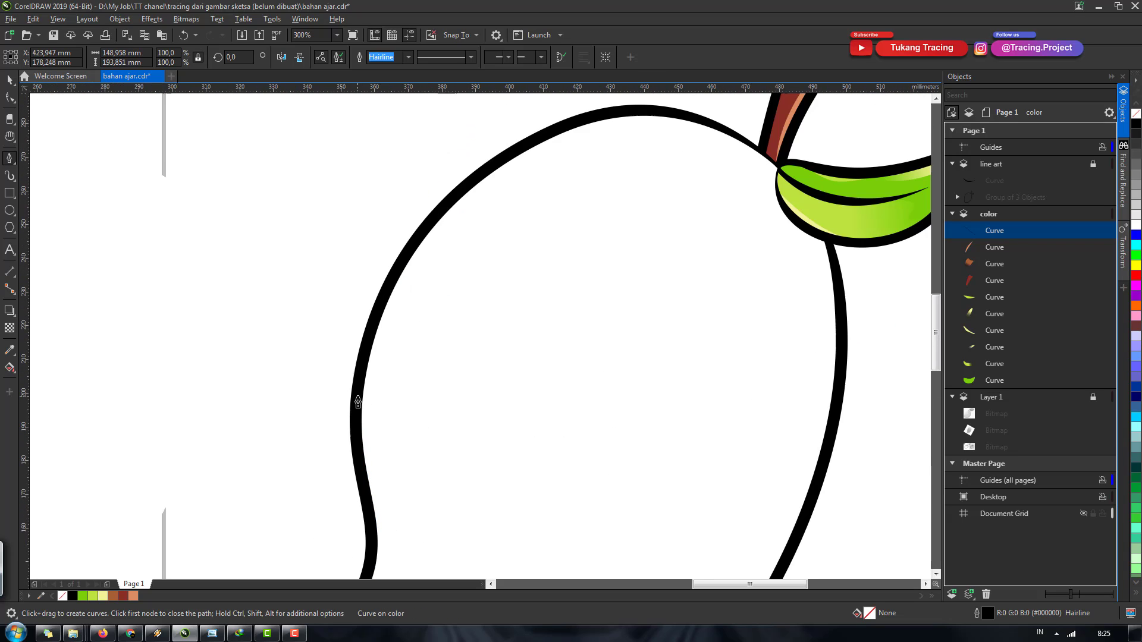
{"action": "left_click_drag", "start_coordinate": [442, 204], "coordinate": [471, 180]}
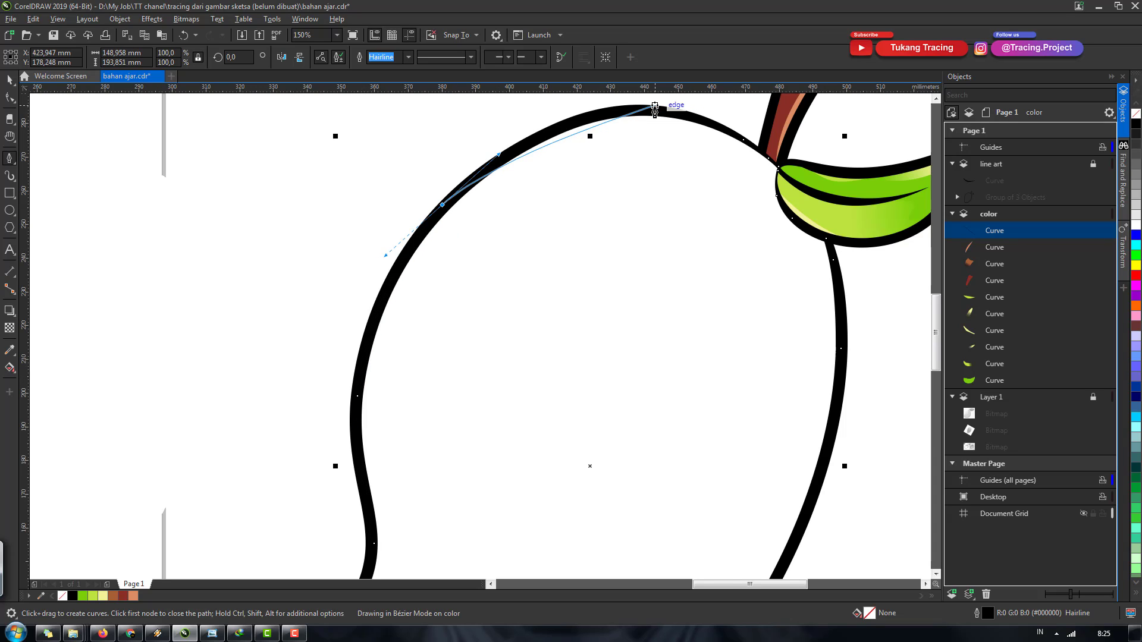
{"action": "scroll", "coordinate": [654, 109], "scroll_direction": "up", "scroll_amount": 2}
{"action": "left_click_drag", "start_coordinate": [587, 115], "coordinate": [656, 112]}
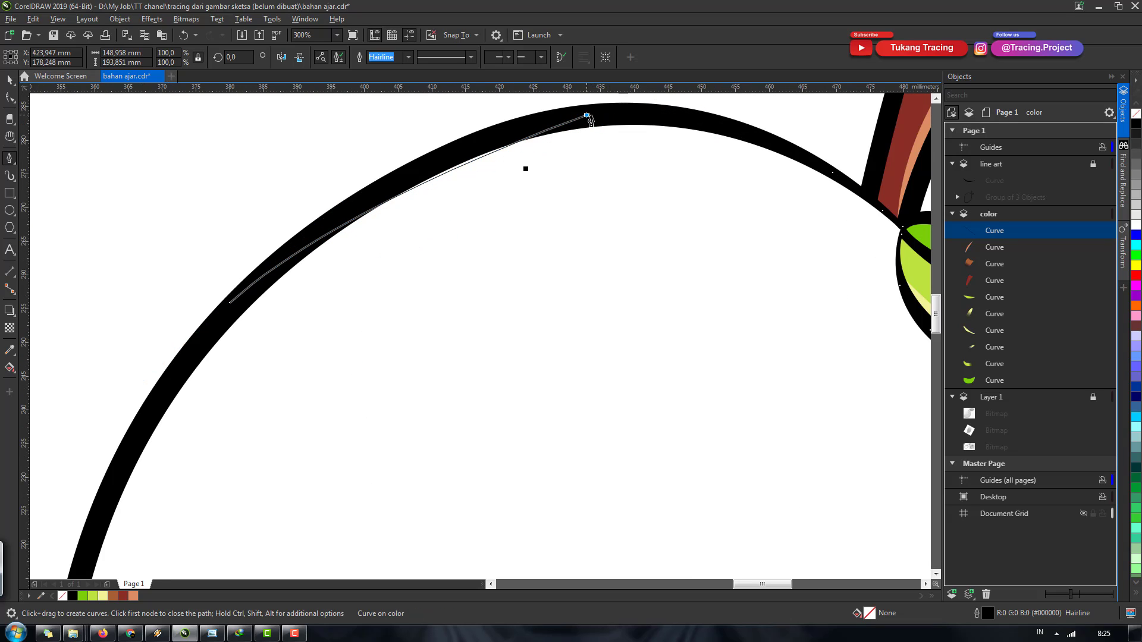
{"action": "double_click", "coordinate": [783, 145]}
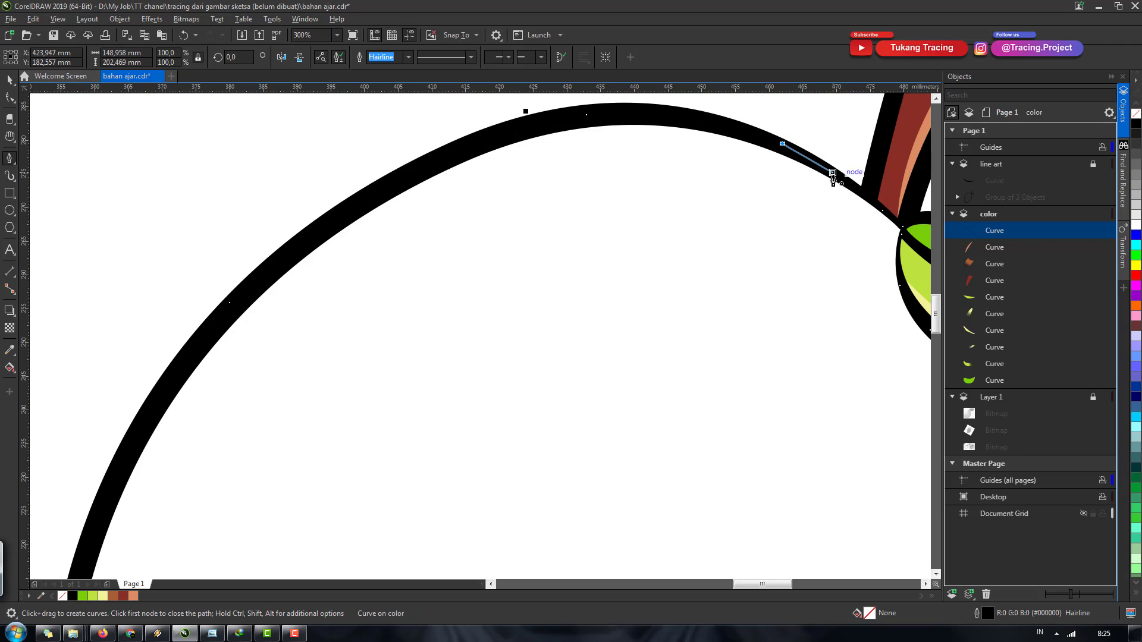
Step: Sample a reddish-orange and two oranges from the peach reference into the document palette
{"action": "key", "text": "space"}
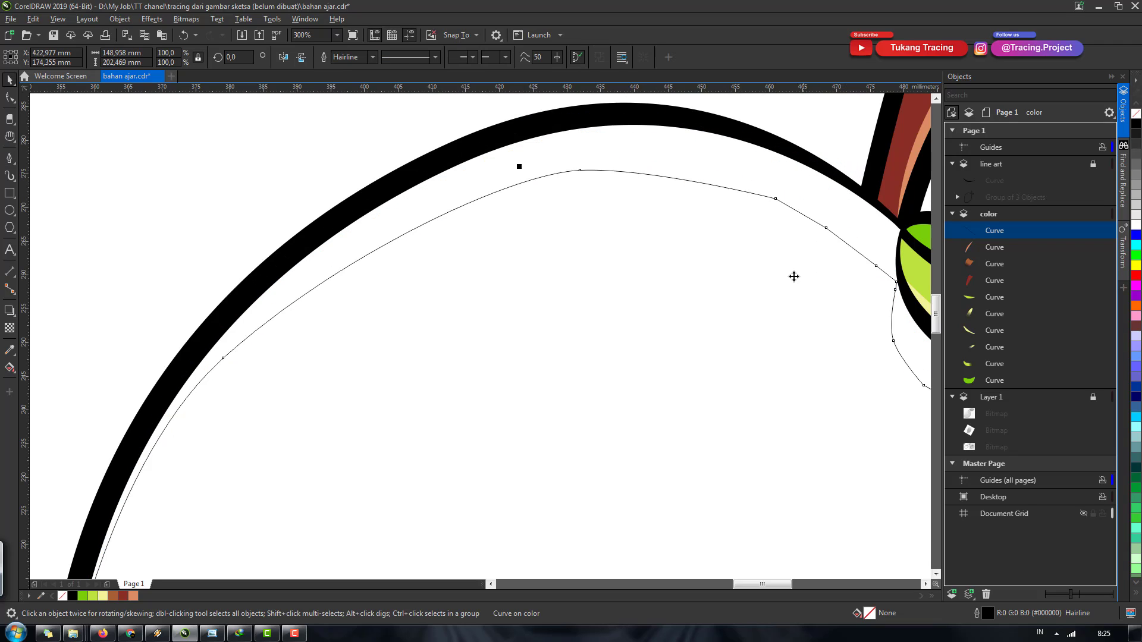
{"action": "scroll", "coordinate": [503, 191], "scroll_direction": "down", "scroll_amount": 4}
{"action": "scroll", "coordinate": [512, 196], "scroll_direction": "down", "scroll_amount": 5}
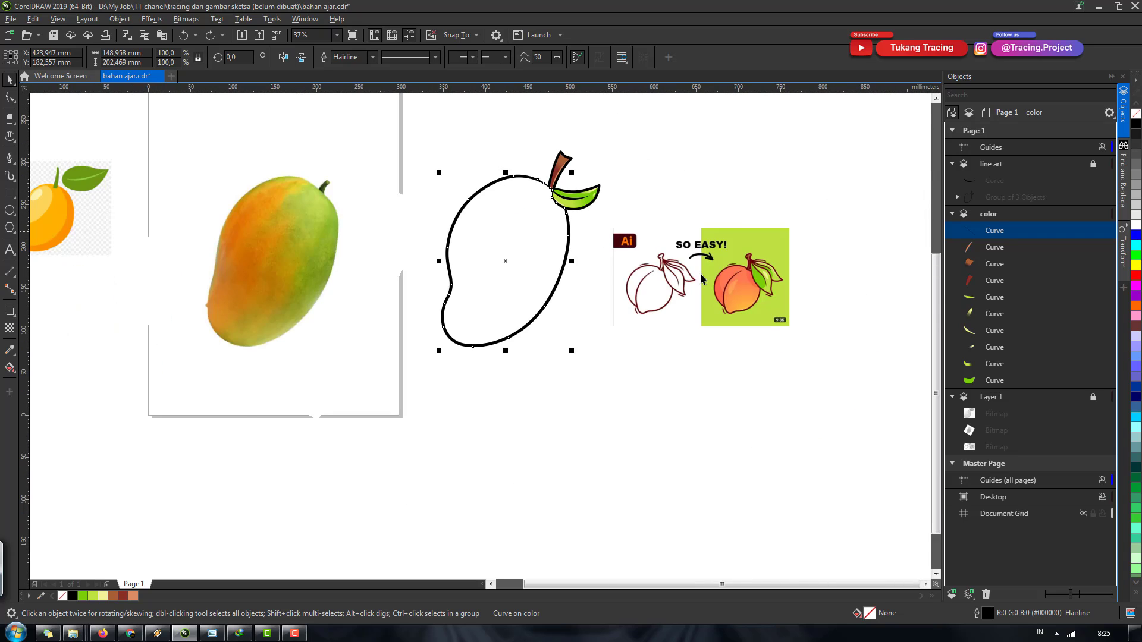
{"action": "scroll", "coordinate": [701, 278], "scroll_direction": "up", "scroll_amount": 2}
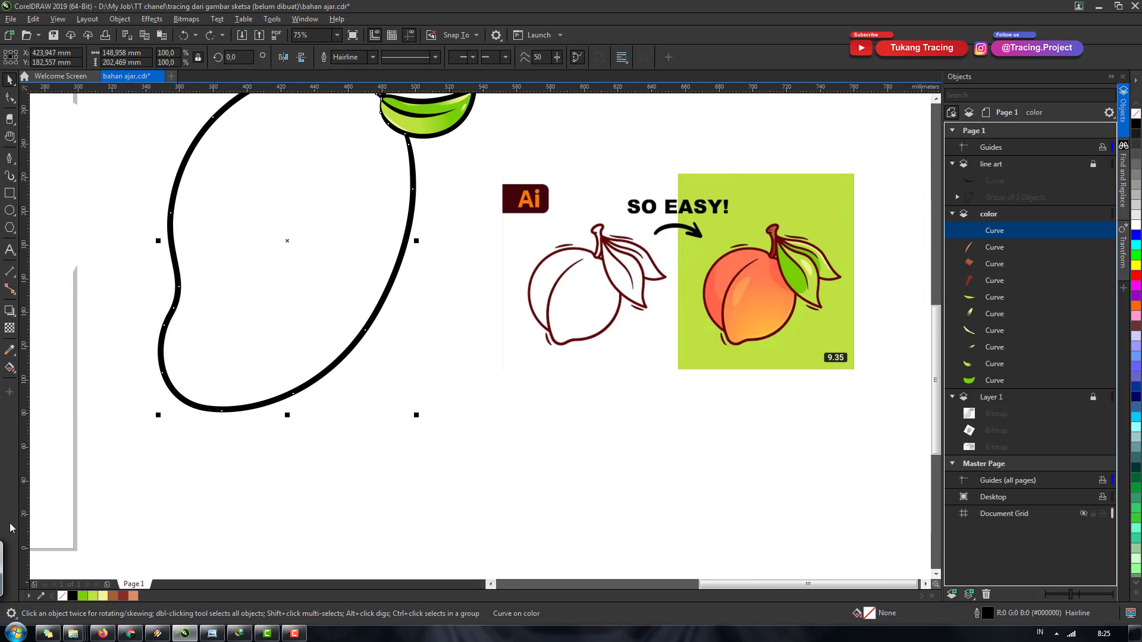
{"action": "left_click", "coordinate": [41, 596]}
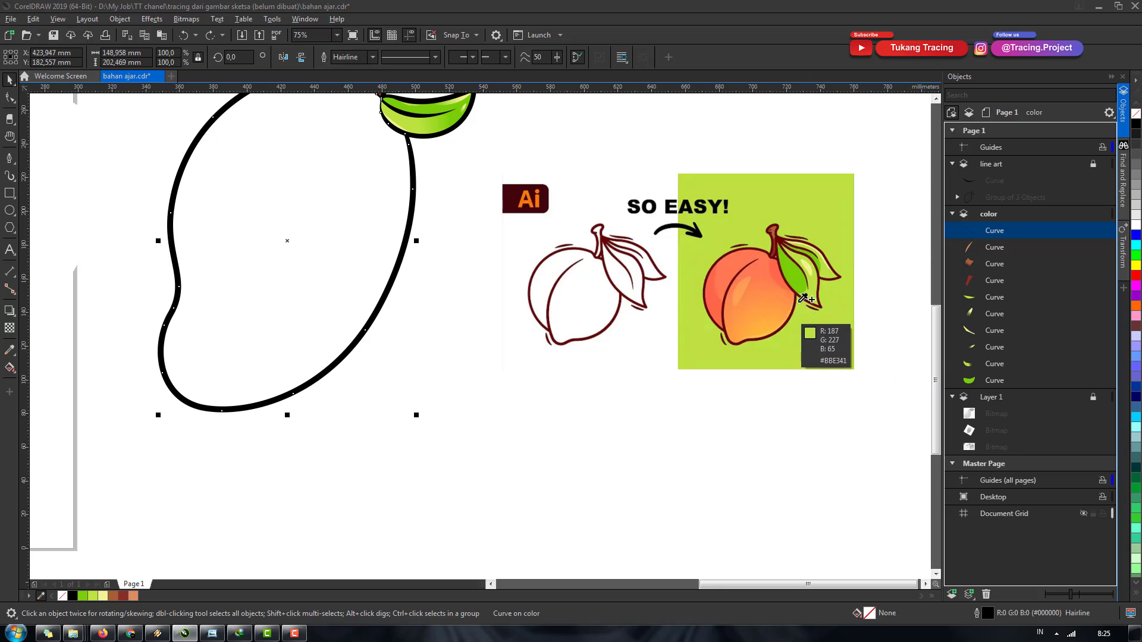
{"action": "left_click", "coordinate": [723, 307]}
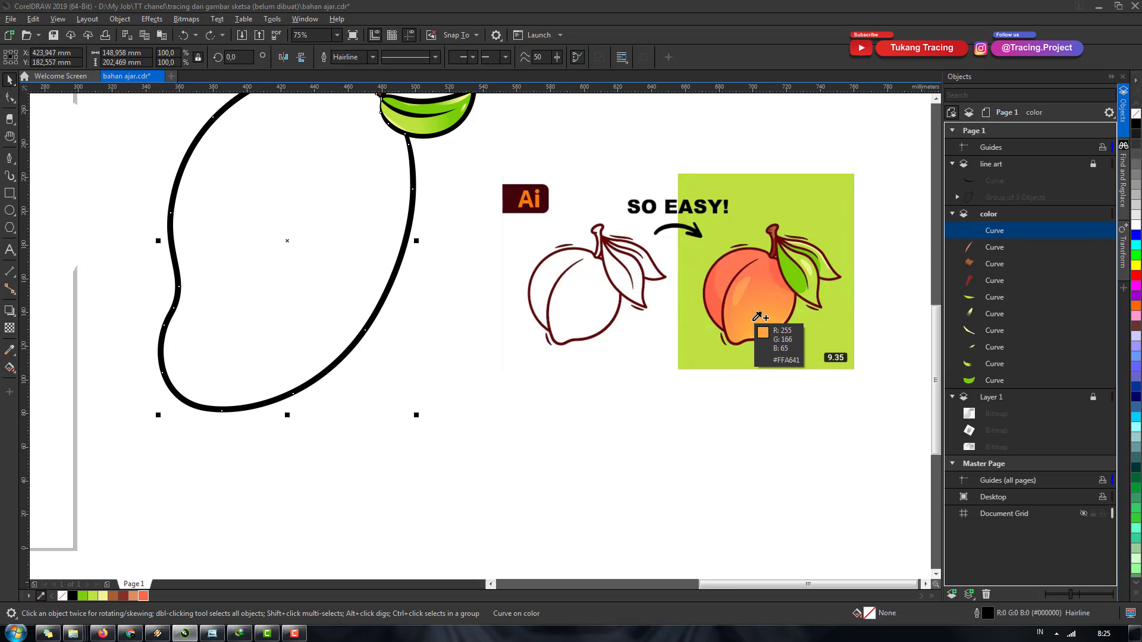
{"action": "left_click", "coordinate": [754, 319]}
{"action": "left_click", "coordinate": [742, 290]}
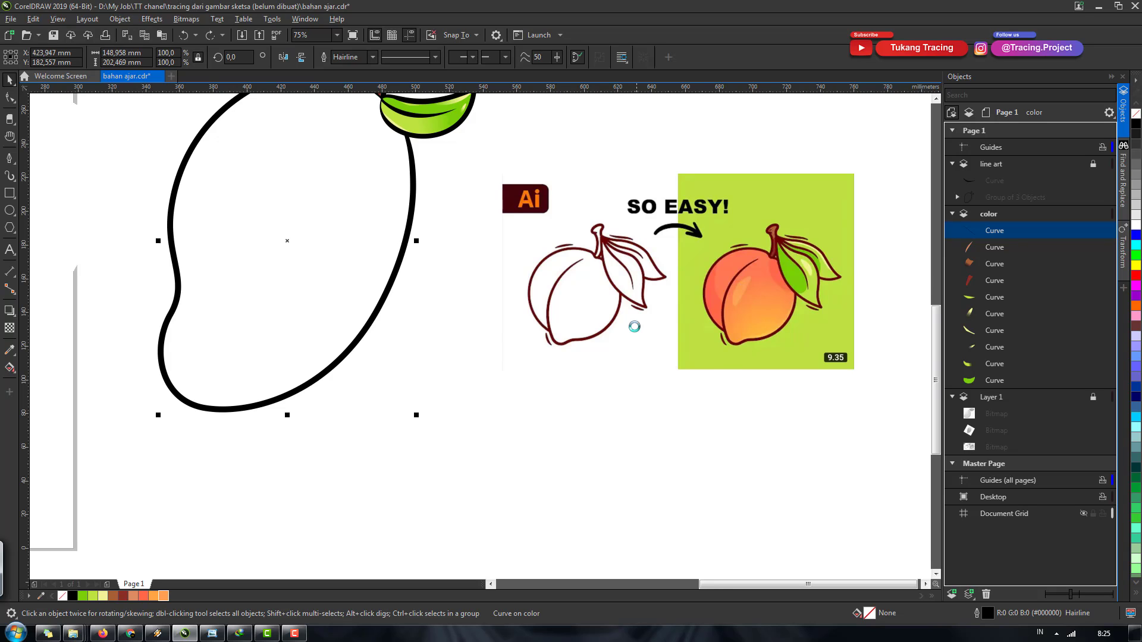
Step: Select the body curve and sample olive green #8DA62C from the mango photo into the palette
{"action": "scroll", "coordinate": [632, 323], "scroll_direction": "down", "scroll_amount": 3}
{"action": "scroll", "coordinate": [453, 298], "scroll_direction": "up", "scroll_amount": 1}
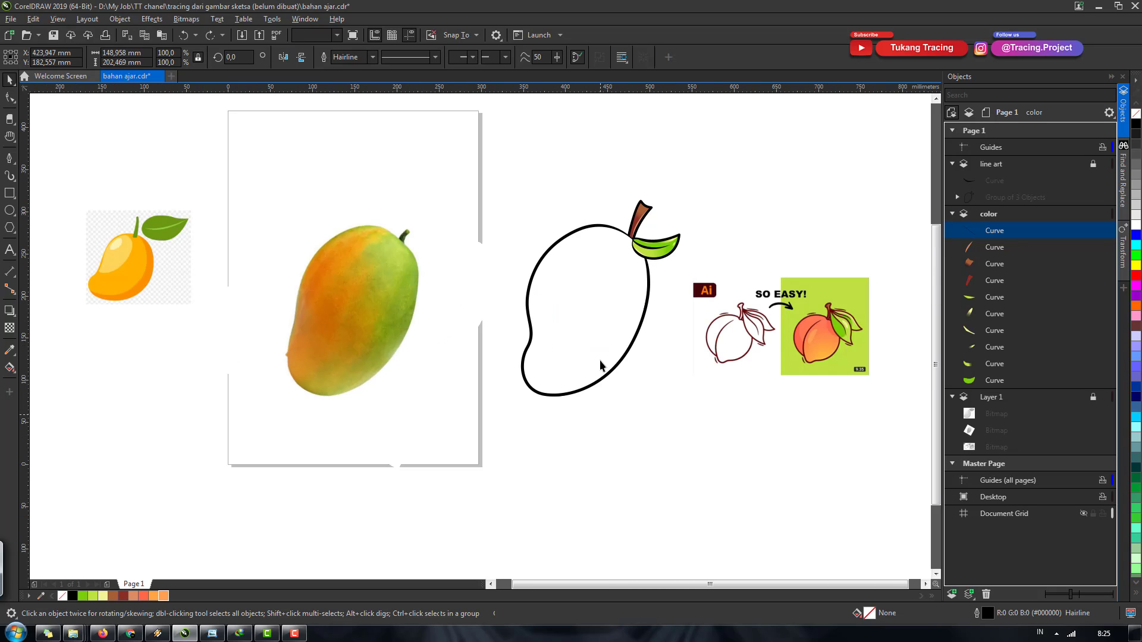
{"action": "left_click", "coordinate": [598, 357]}
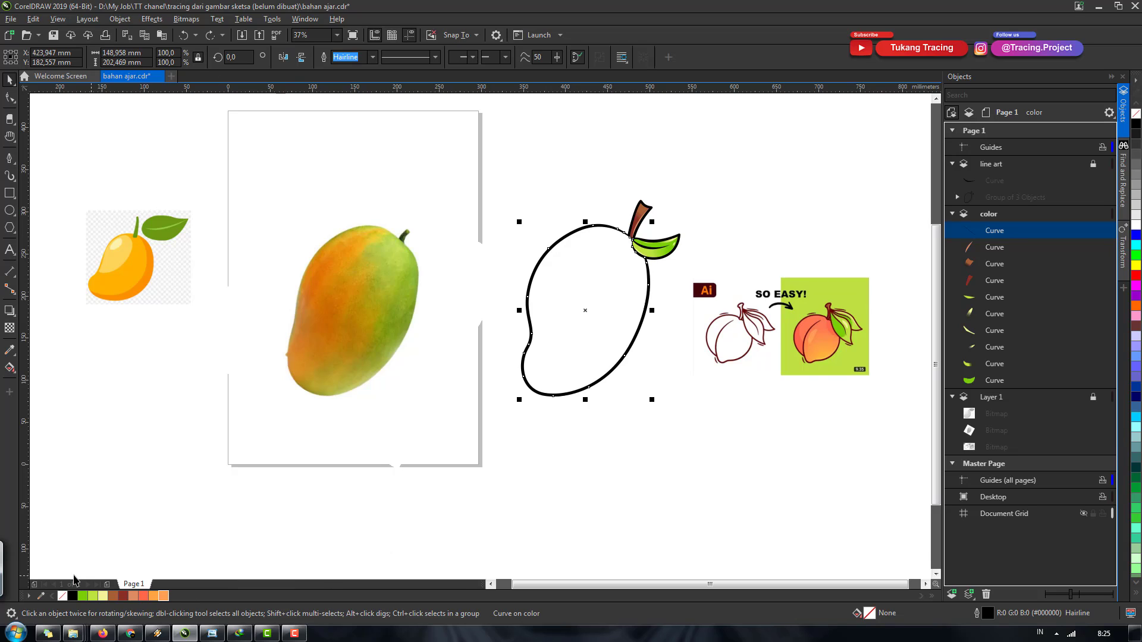
{"action": "left_click", "coordinate": [40, 596]}
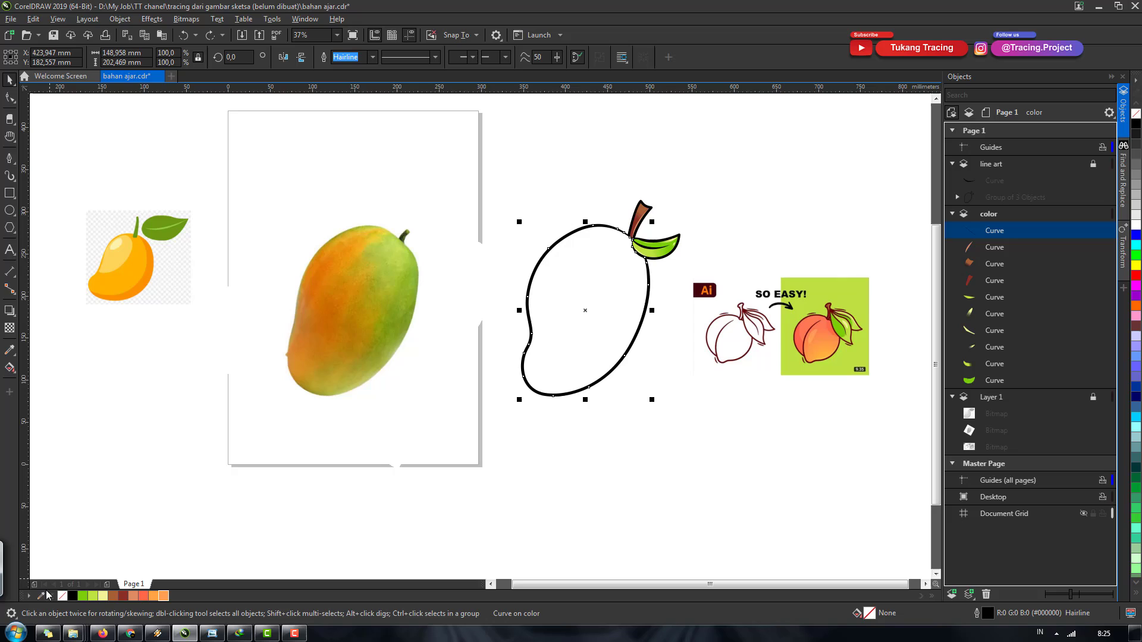
{"action": "left_click", "coordinate": [400, 335]}
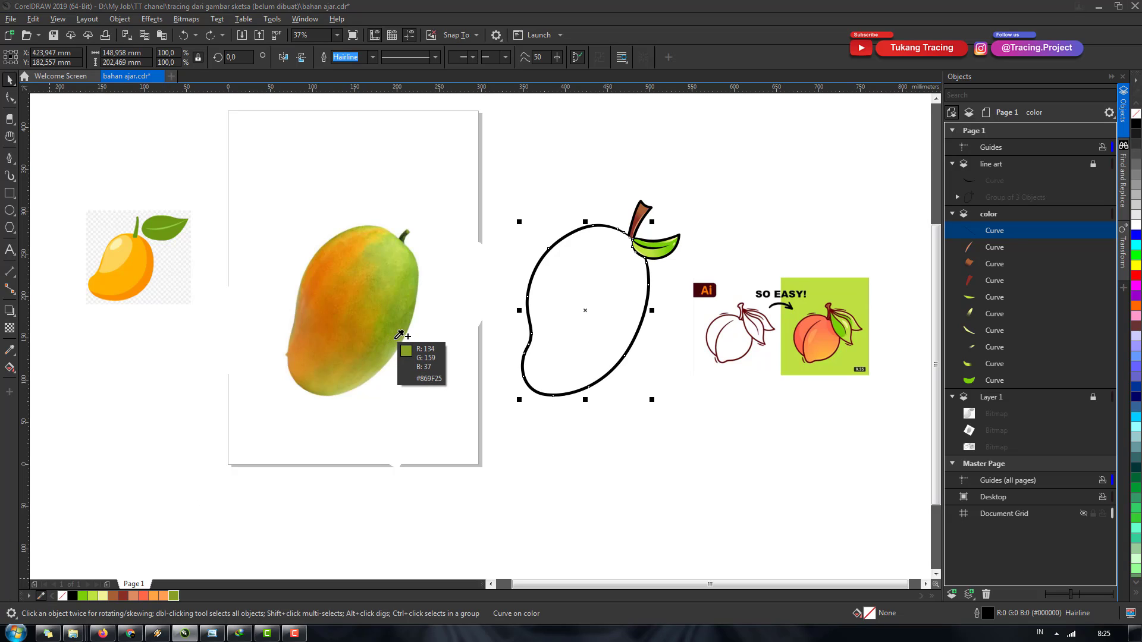
Step: Fill the mango body with the olive swatch, then darken it to #658F22 in Edit Fill
{"action": "left_click", "coordinate": [173, 596]}
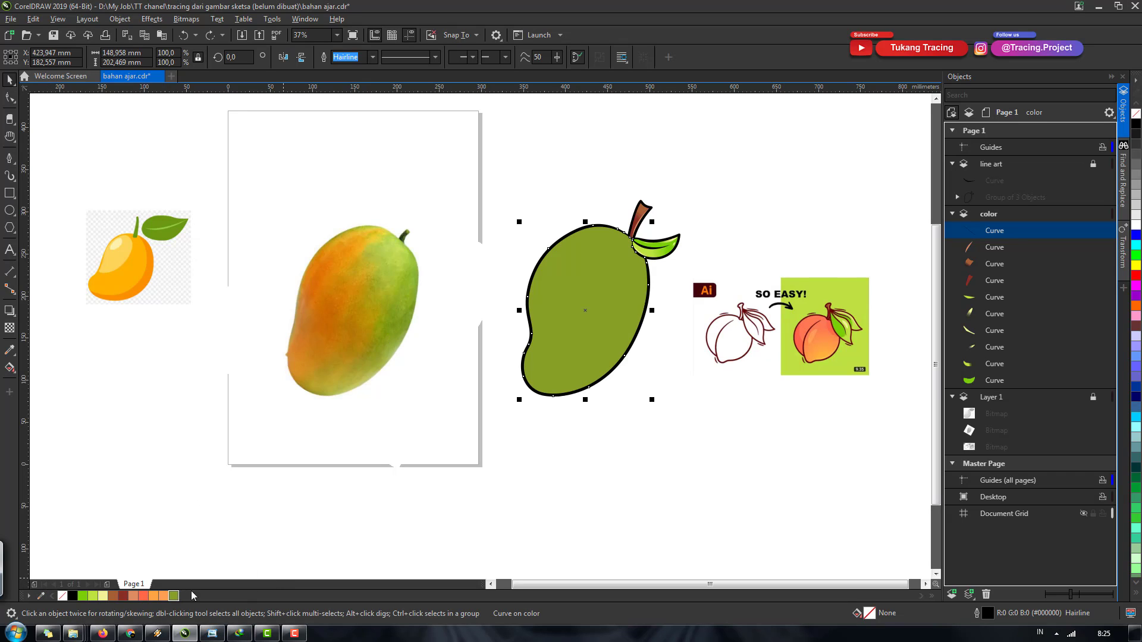
{"action": "double_click", "coordinate": [869, 613]}
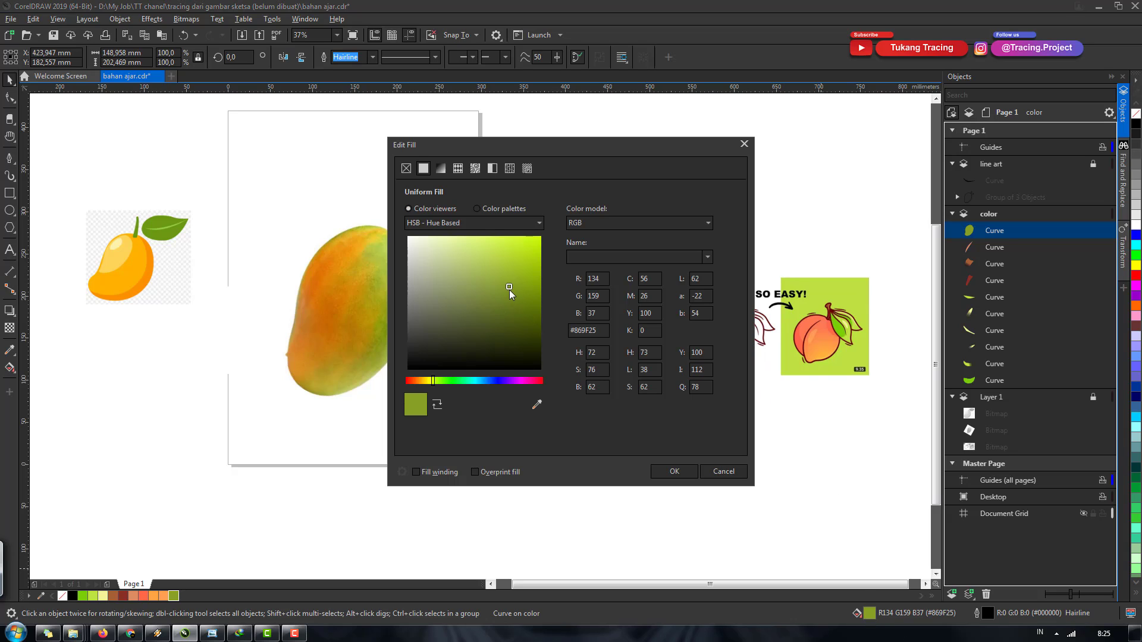
{"action": "left_click_drag", "start_coordinate": [507, 289], "coordinate": [510, 295]}
{"action": "left_click_drag", "start_coordinate": [433, 382], "coordinate": [437, 381]}
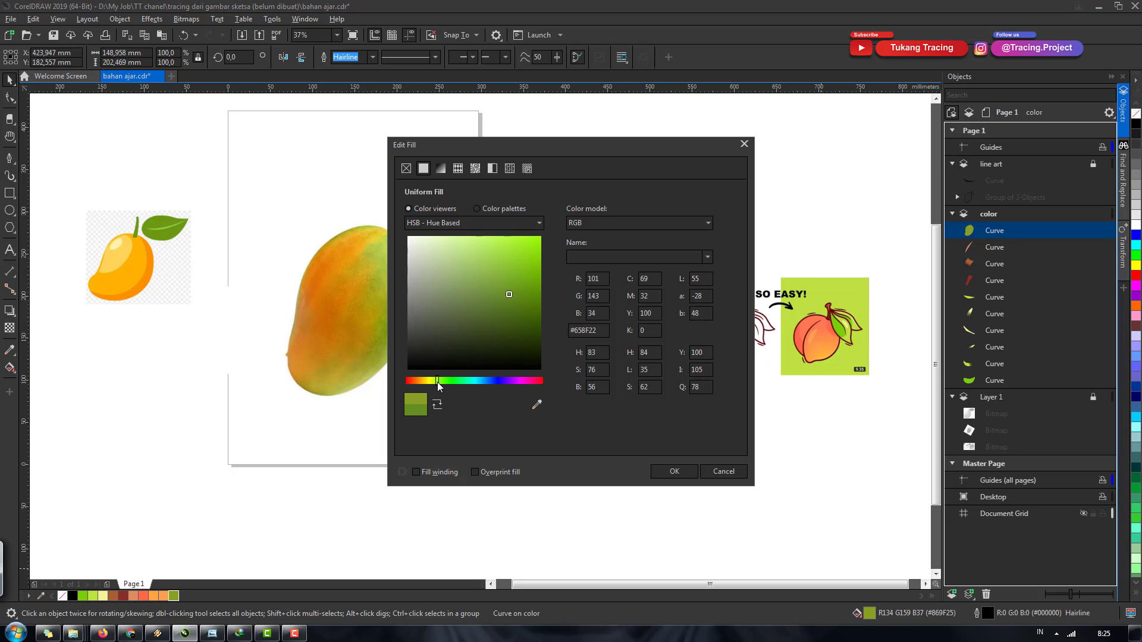
{"action": "mouse_move", "coordinate": [617, 137]}
{"action": "left_mouse_down"}
{"action": "mouse_move", "coordinate": [731, 154]}
{"action": "mouse_move", "coordinate": [825, 143]}
{"action": "left_mouse_up"}
{"action": "left_click", "coordinate": [880, 475]}
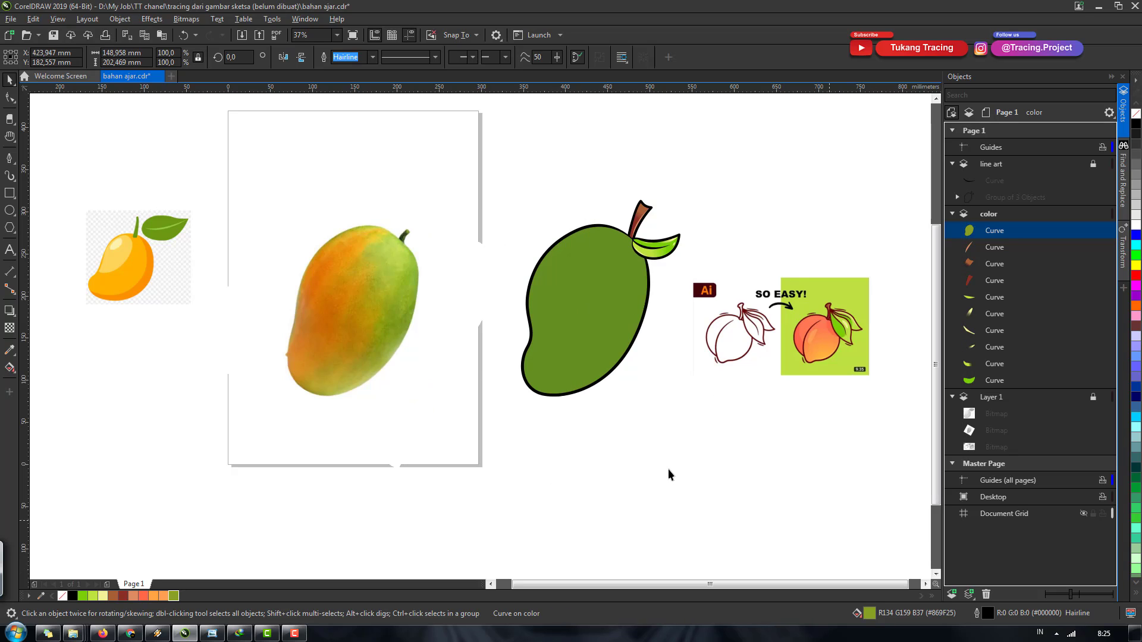
Step: Undo an accidental move of the body, reselect it and switch to the interactive fill tool (G)
{"action": "left_click_drag", "start_coordinate": [620, 329], "coordinate": [623, 351]}
{"action": "key", "text": "ctrl+z"}
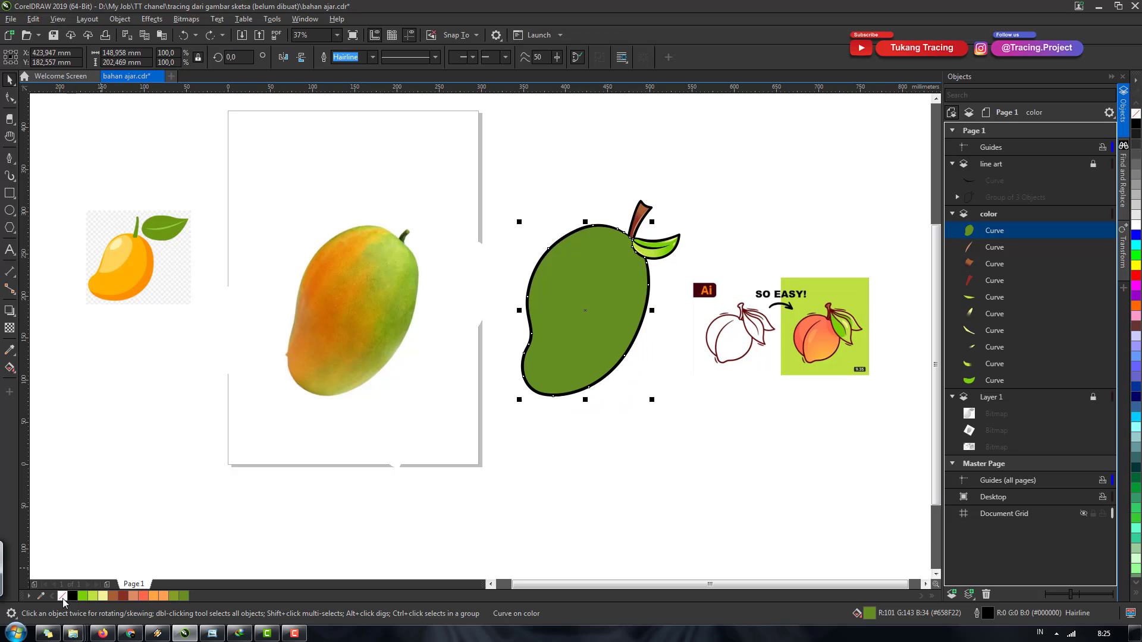
{"action": "left_click", "coordinate": [425, 512]}
{"action": "scroll", "coordinate": [595, 297], "scroll_direction": "up", "scroll_amount": 2}
{"action": "scroll", "coordinate": [532, 291], "scroll_direction": "down", "scroll_amount": 2}
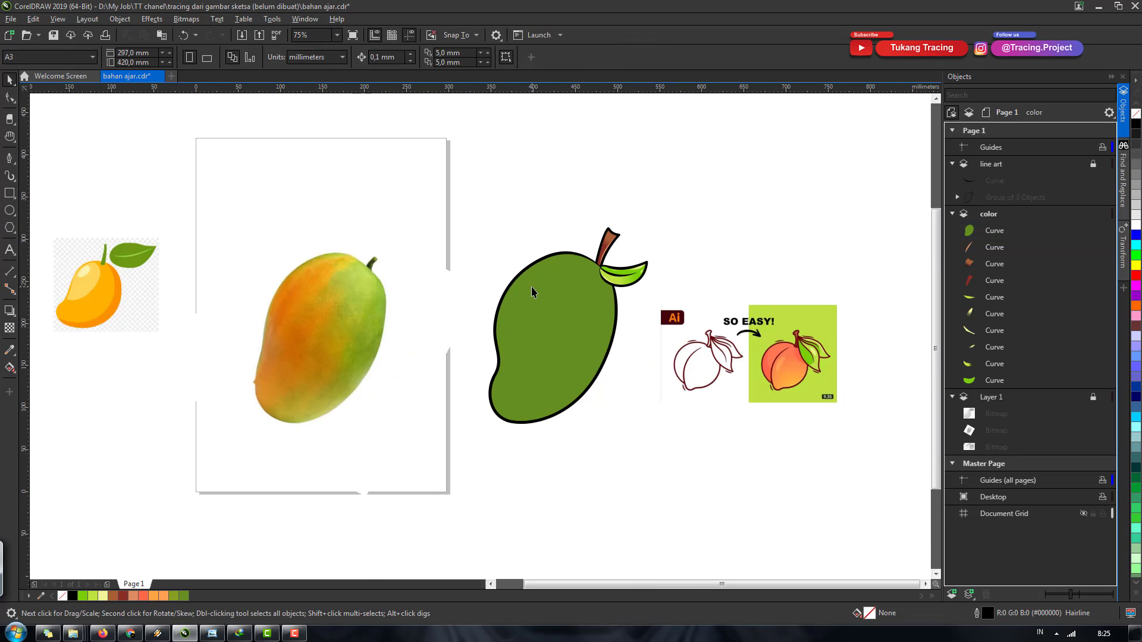
{"action": "left_click", "coordinate": [545, 347]}
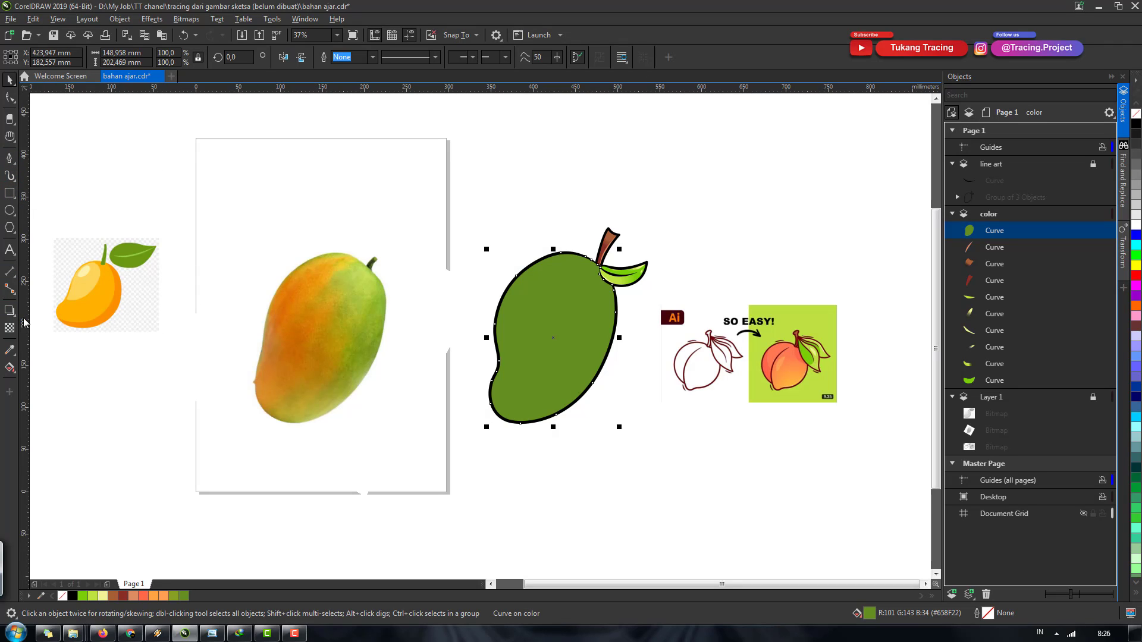
{"action": "key", "text": "g"}
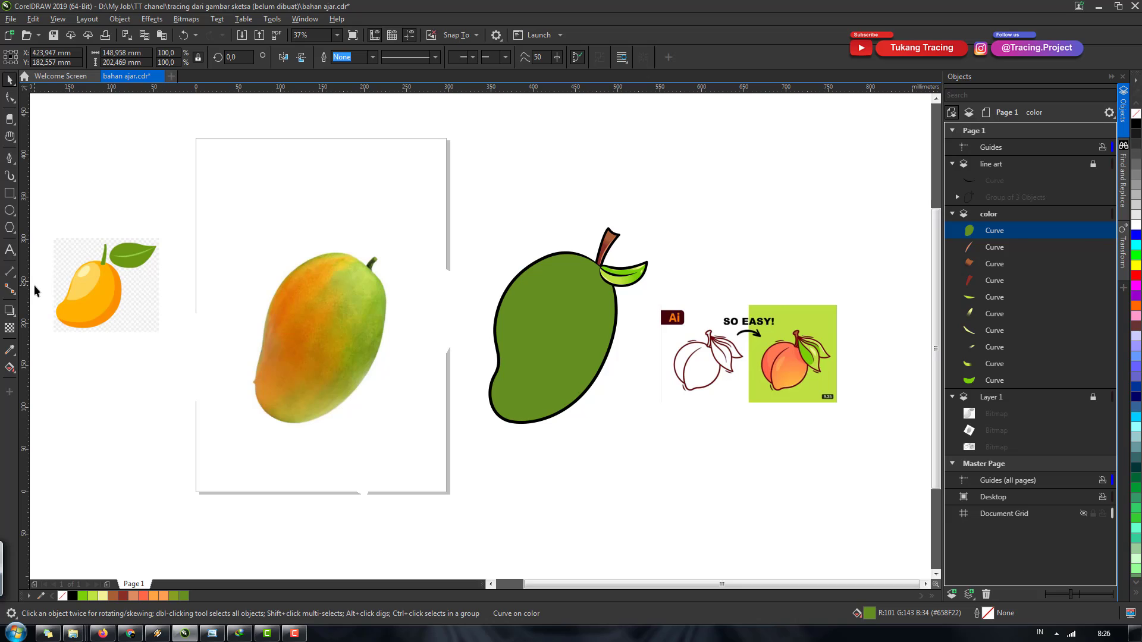
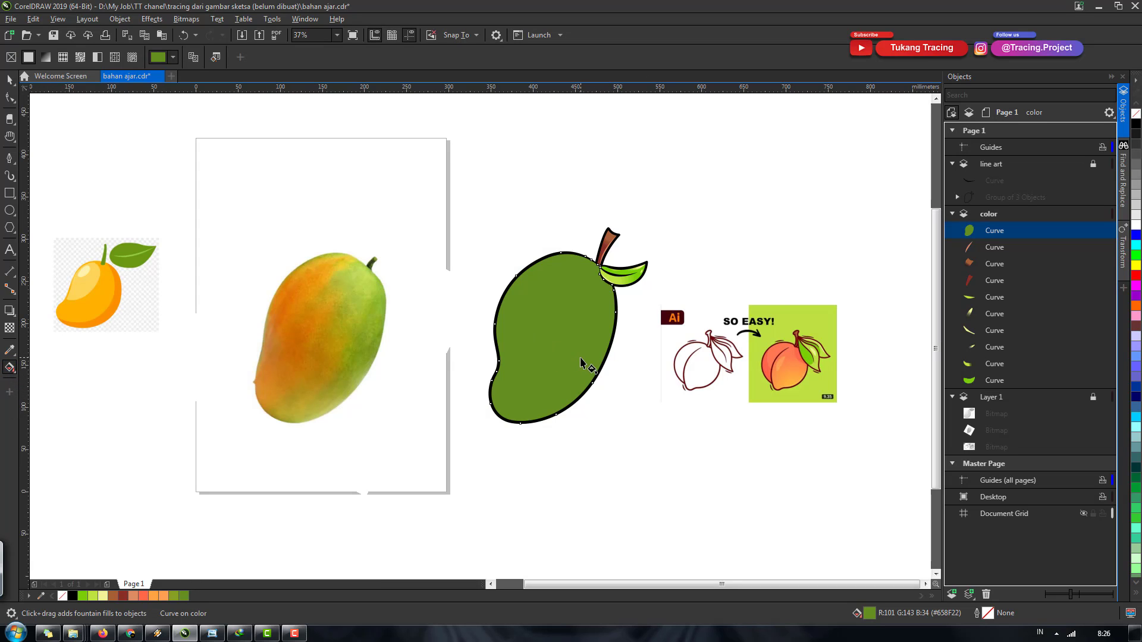
Step: Lay a diagonal fountain fill across the mango, starting from the palette orange swatch
{"action": "left_click_drag", "start_coordinate": [581, 359], "coordinate": [518, 316]}
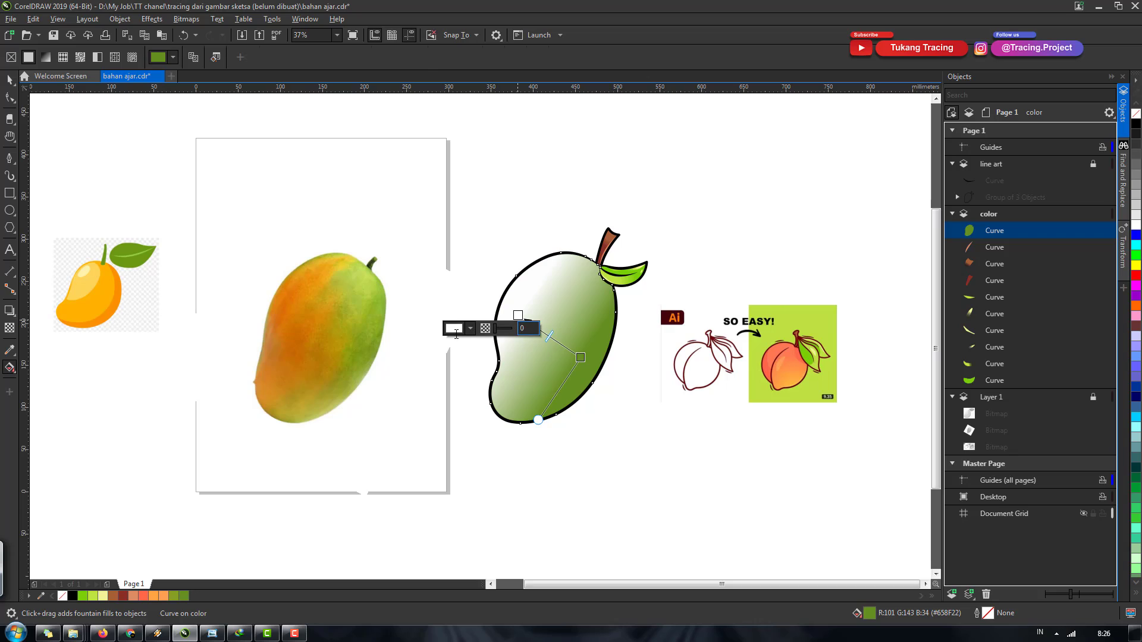
{"action": "left_click", "coordinate": [470, 328]}
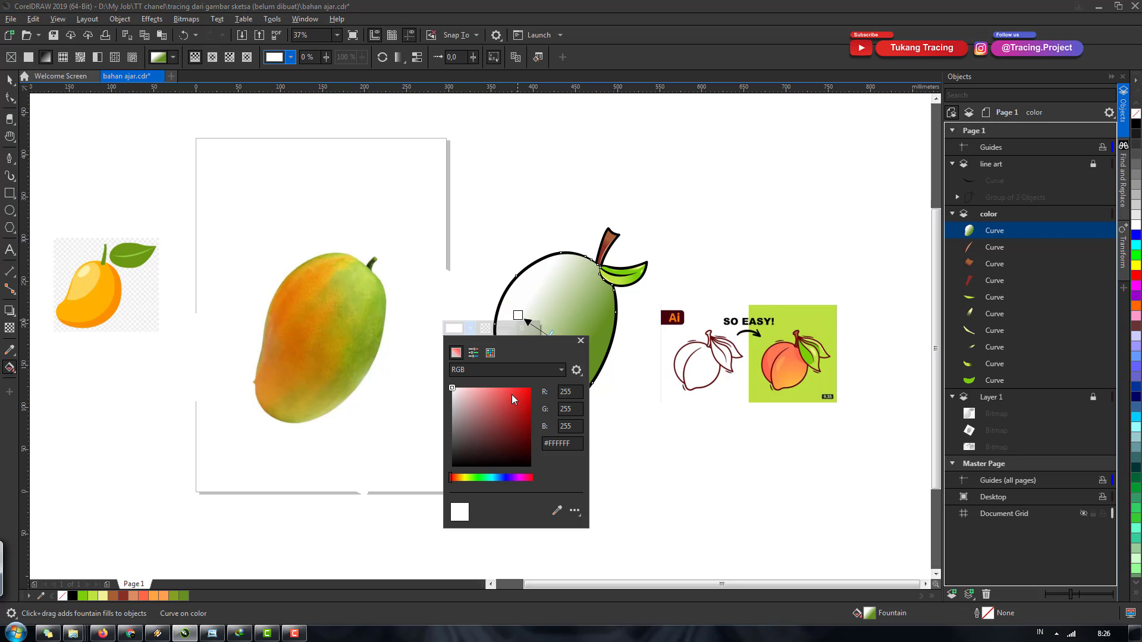
{"action": "left_click", "coordinate": [557, 510]}
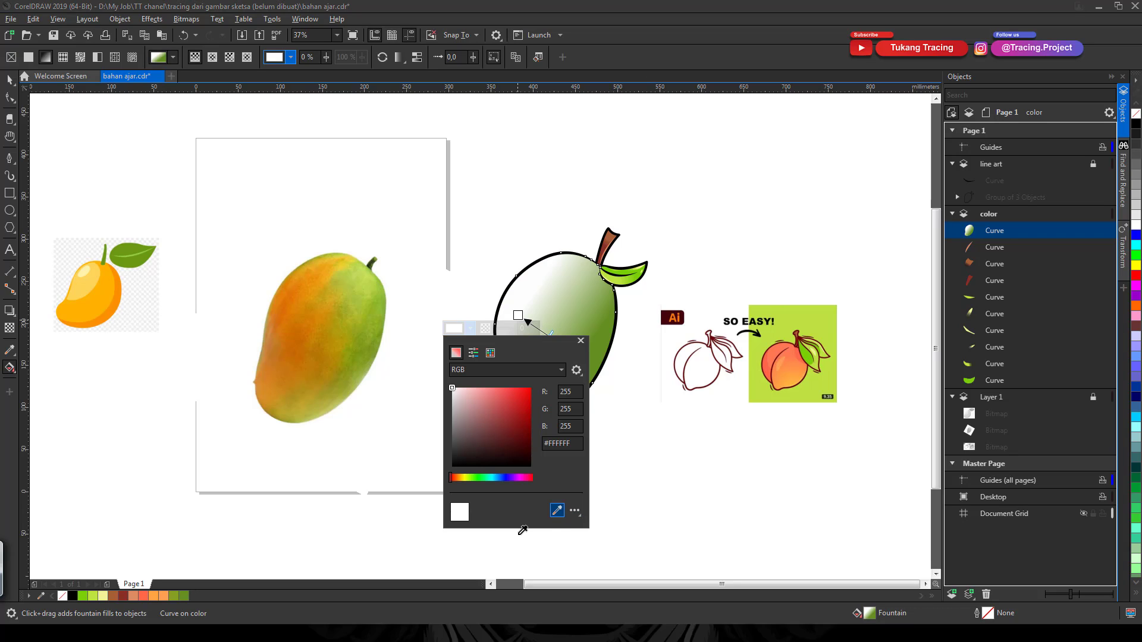
{"action": "left_click", "coordinate": [169, 593]}
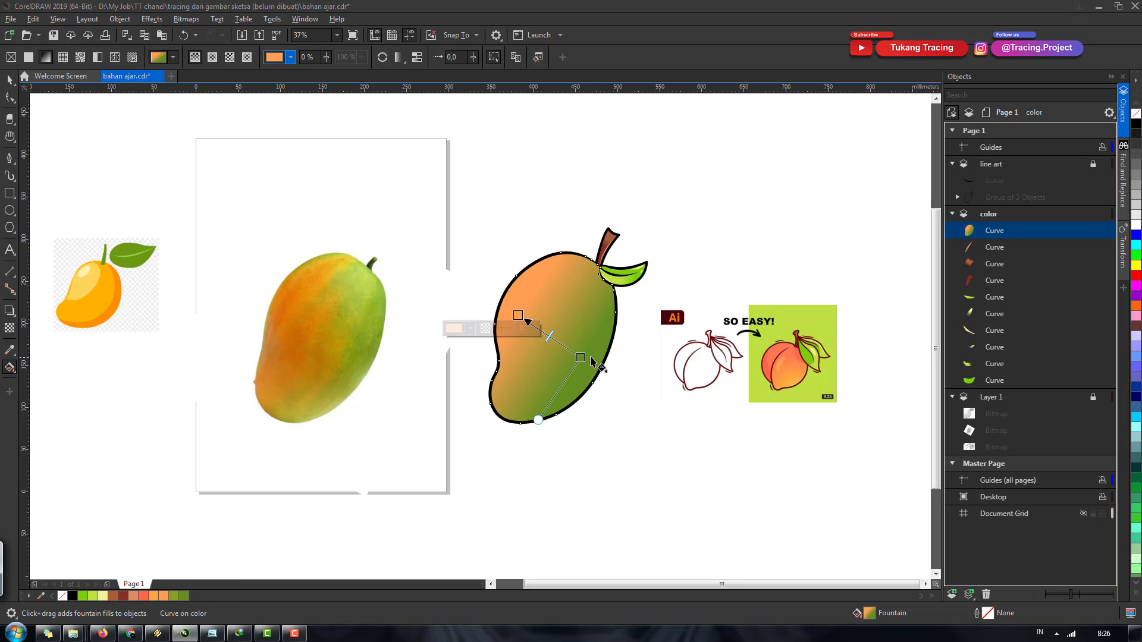
Step: Darken the gradient's start colour to reddish-orange #E3703F in the colour picker
{"action": "left_click_drag", "start_coordinate": [580, 357], "coordinate": [583, 360]}
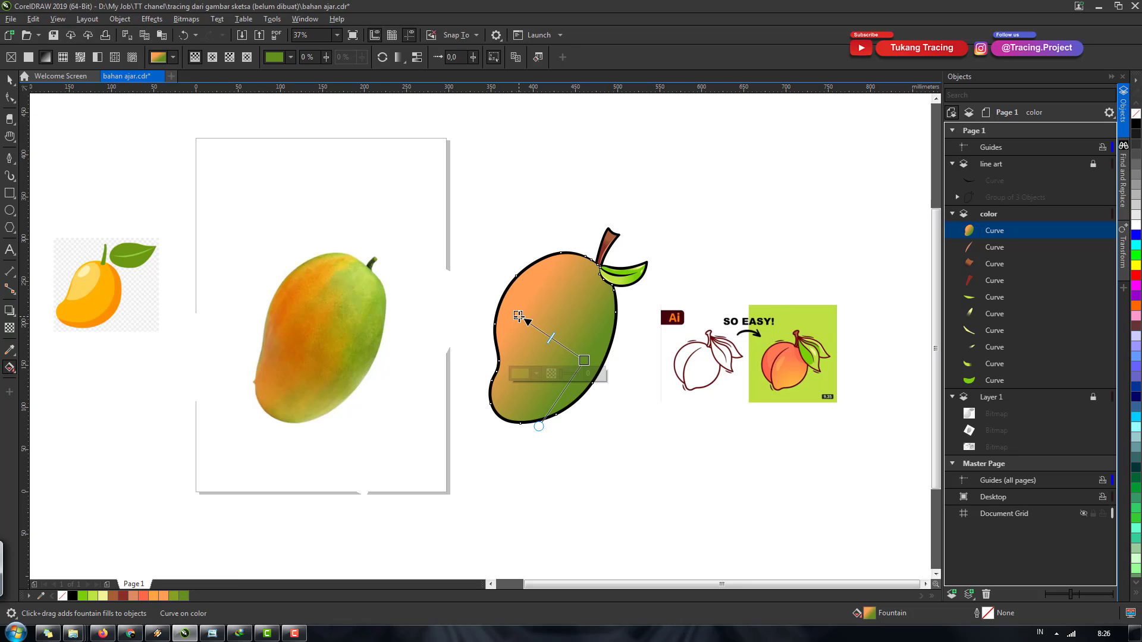
{"action": "left_click_drag", "start_coordinate": [518, 317], "coordinate": [514, 324]}
{"action": "left_click", "coordinate": [456, 338]}
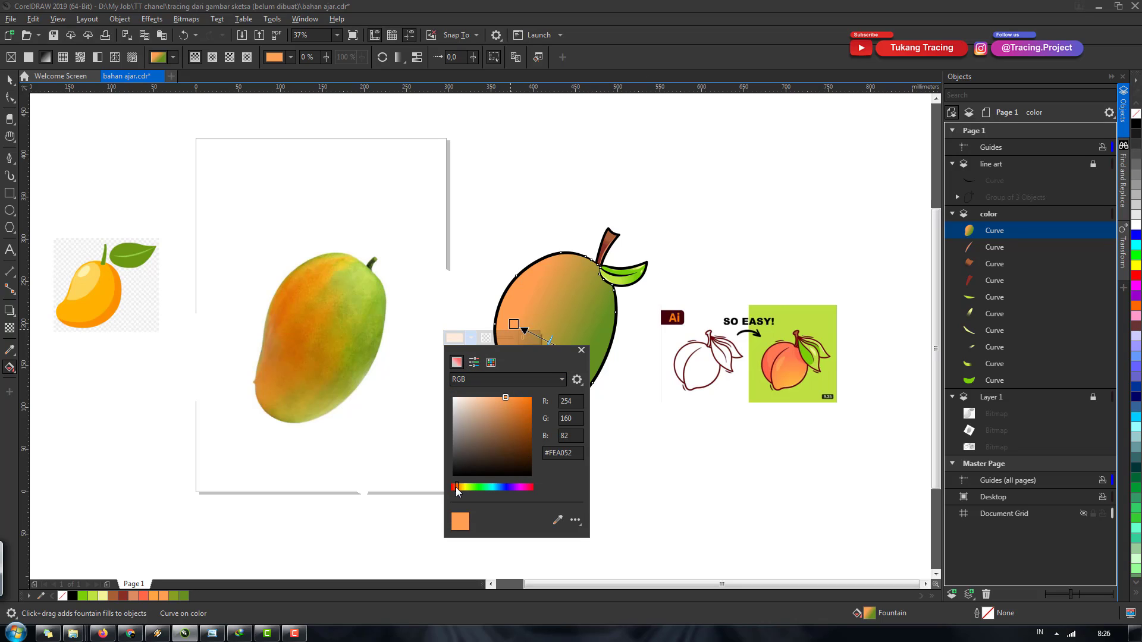
{"action": "left_click_drag", "start_coordinate": [457, 489], "coordinate": [455, 490]}
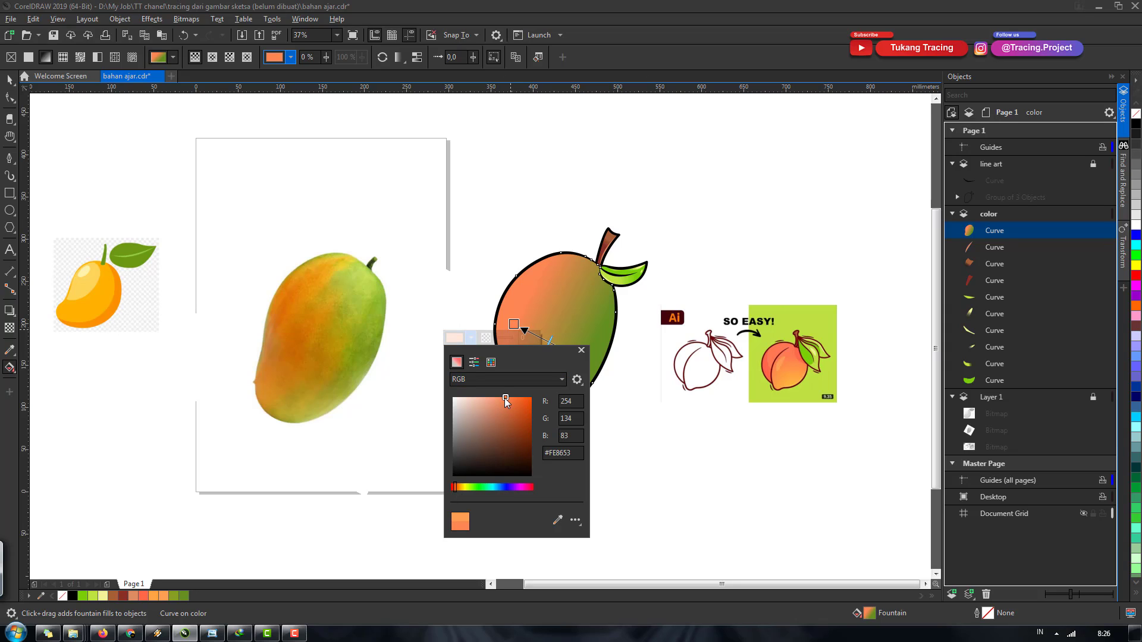
{"action": "left_click_drag", "start_coordinate": [505, 398], "coordinate": [509, 407]}
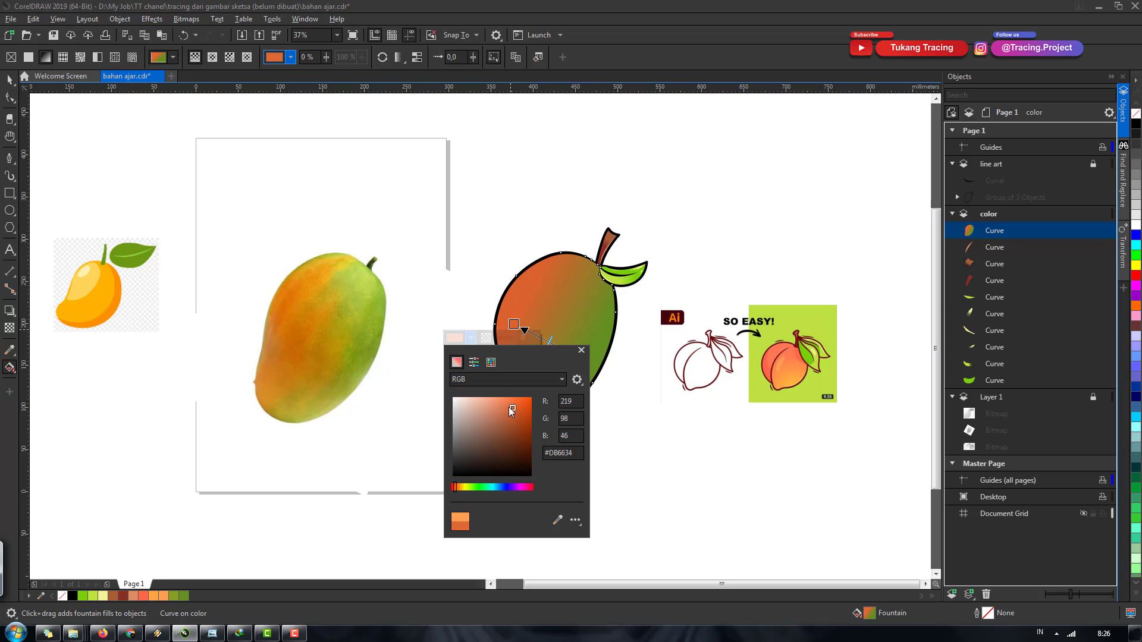
{"action": "left_click_drag", "start_coordinate": [536, 350], "coordinate": [827, 255]}
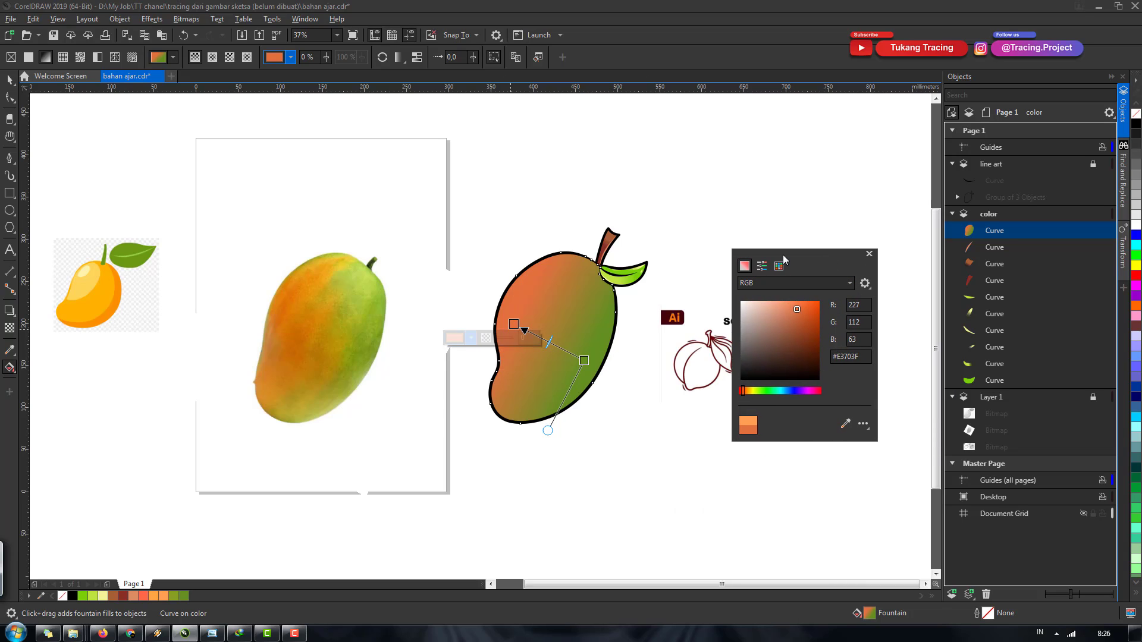
{"action": "left_click", "coordinate": [655, 424]}
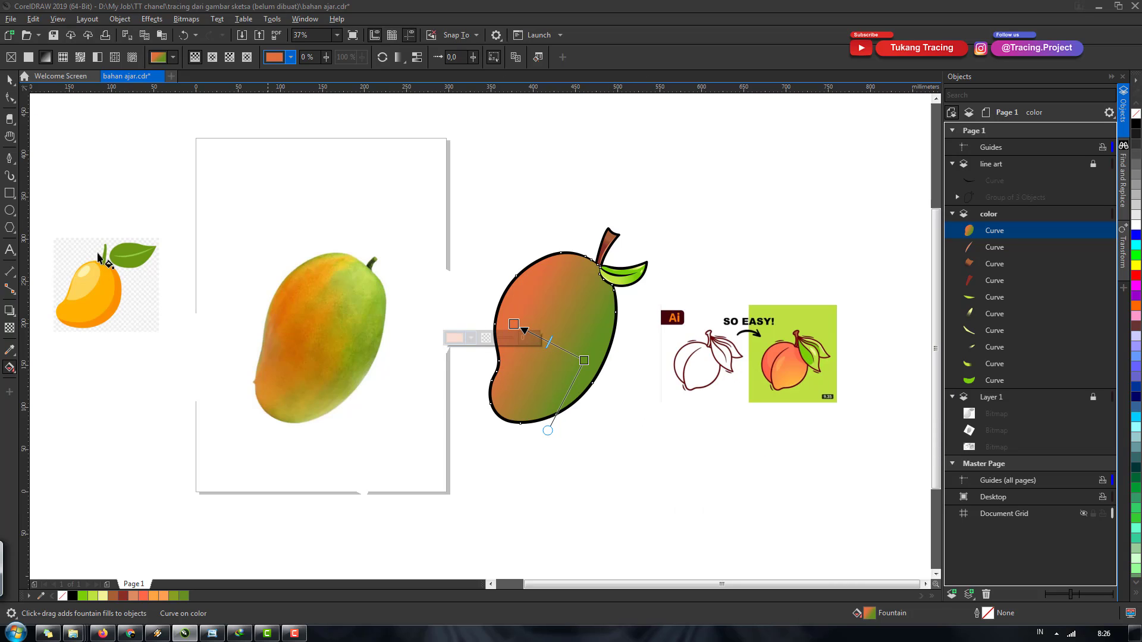
Step: Brighten the mango gradient's green end to vivid green #6BA60C
{"action": "left_click", "coordinate": [9, 83]}
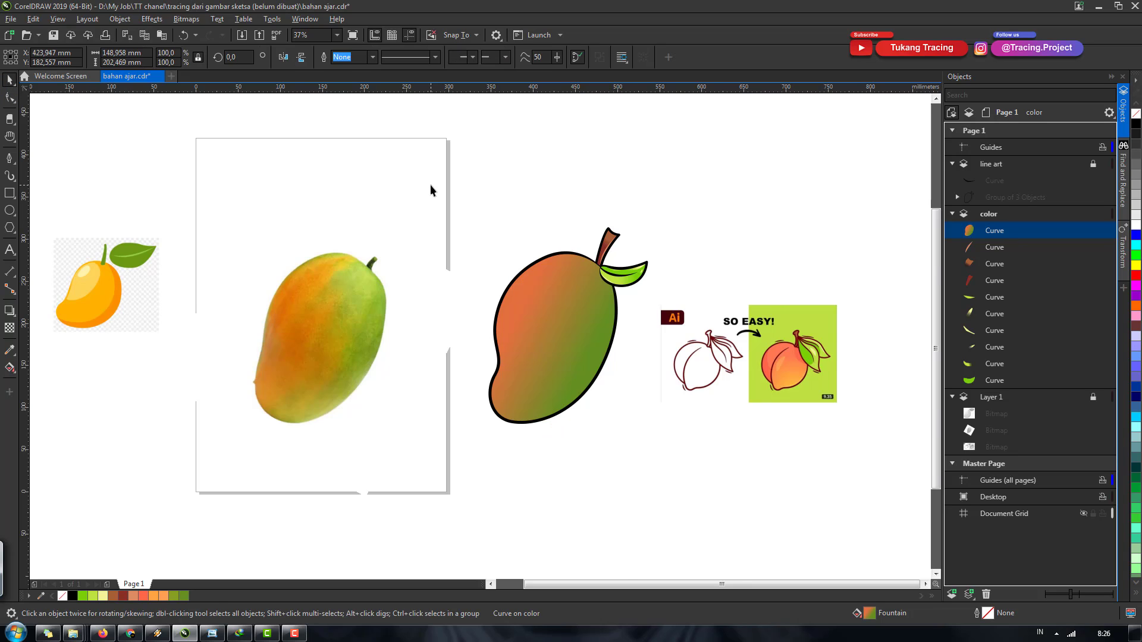
{"action": "key", "text": "Escape"}
{"action": "scroll", "coordinate": [539, 313], "scroll_direction": "up", "scroll_amount": 2}
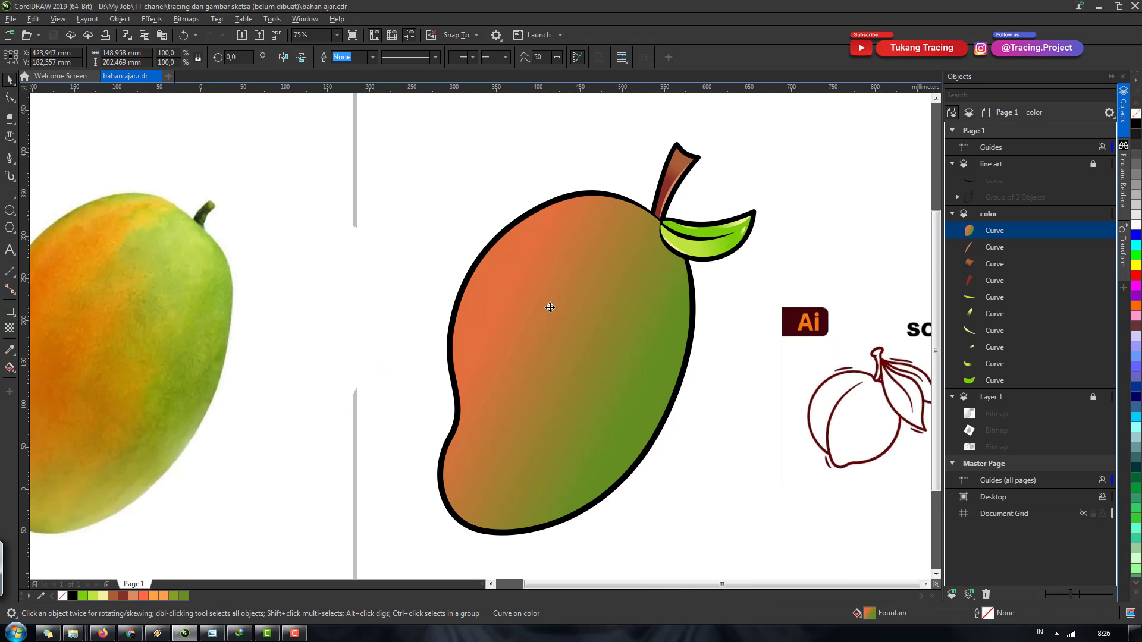
{"action": "scroll", "coordinate": [548, 305], "scroll_direction": "down", "scroll_amount": 2}
{"action": "scroll", "coordinate": [530, 352], "scroll_direction": "down", "scroll_amount": 2}
{"action": "scroll", "coordinate": [550, 353], "scroll_direction": "up", "scroll_amount": 1}
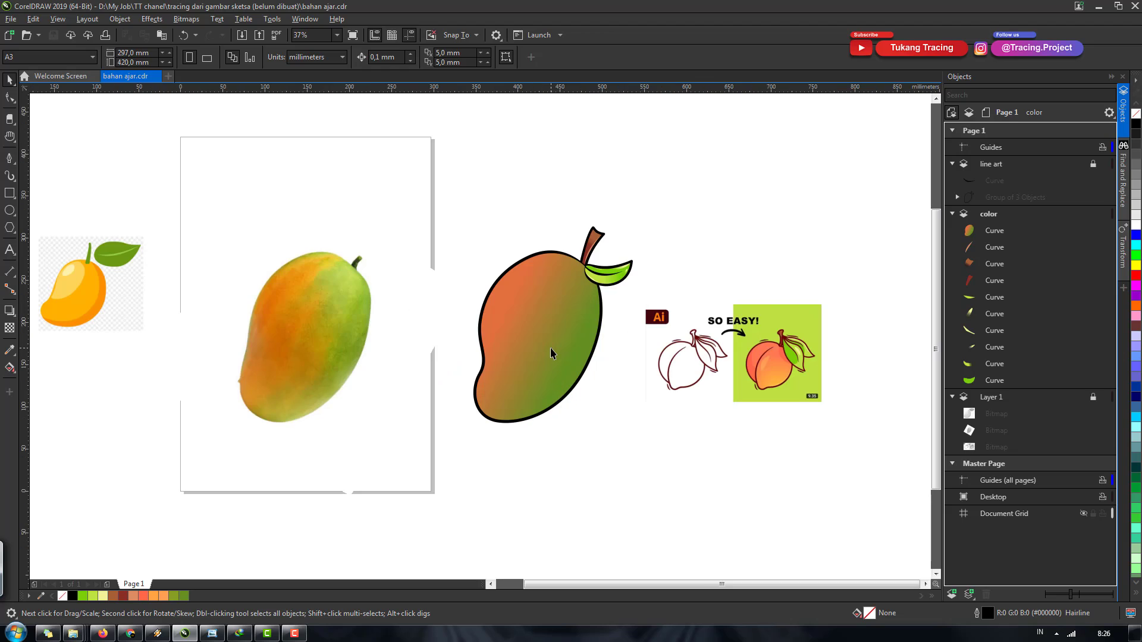
{"action": "left_click", "coordinate": [550, 354]}
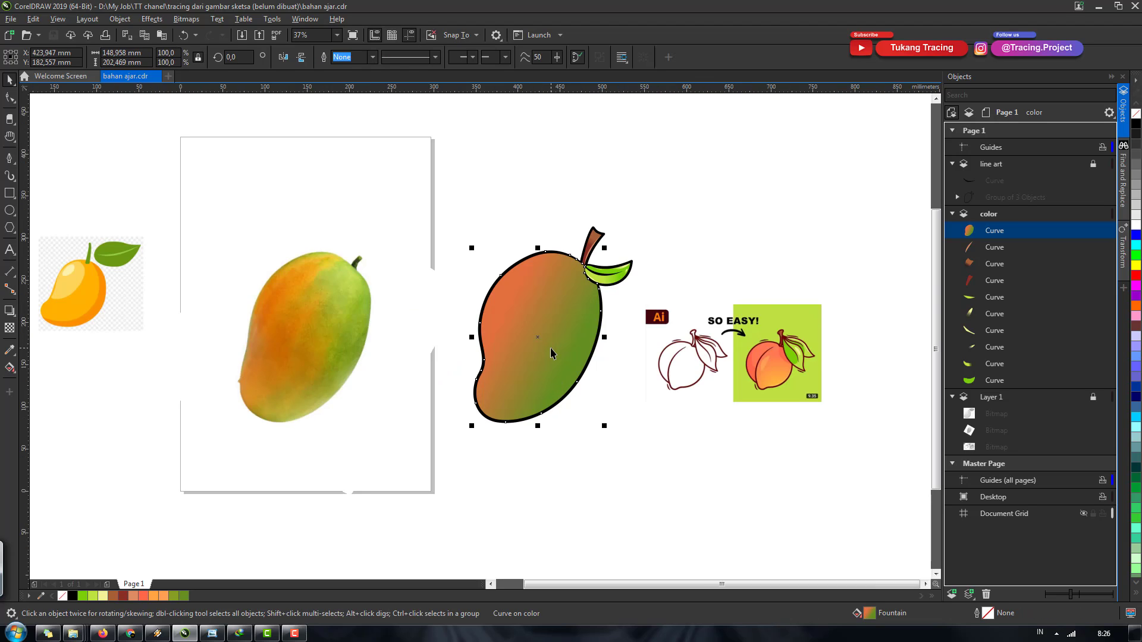
{"action": "key", "text": "g"}
{"action": "scroll", "coordinate": [565, 357], "scroll_direction": "up", "scroll_amount": 1}
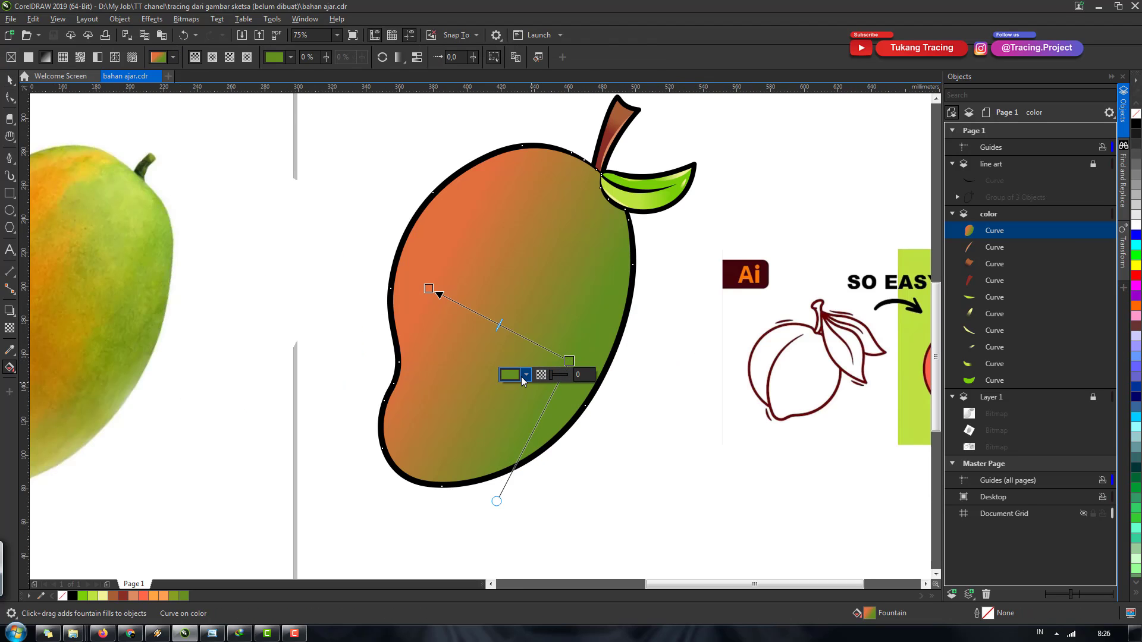
{"action": "left_click", "coordinate": [522, 378]}
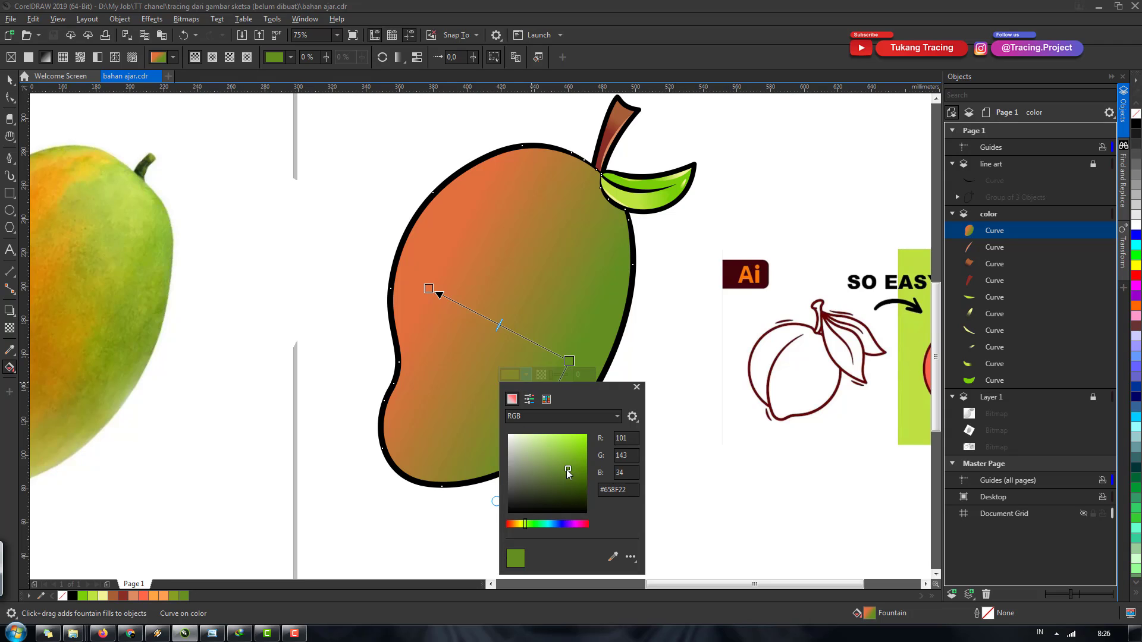
{"action": "left_click_drag", "start_coordinate": [568, 470], "coordinate": [580, 461]}
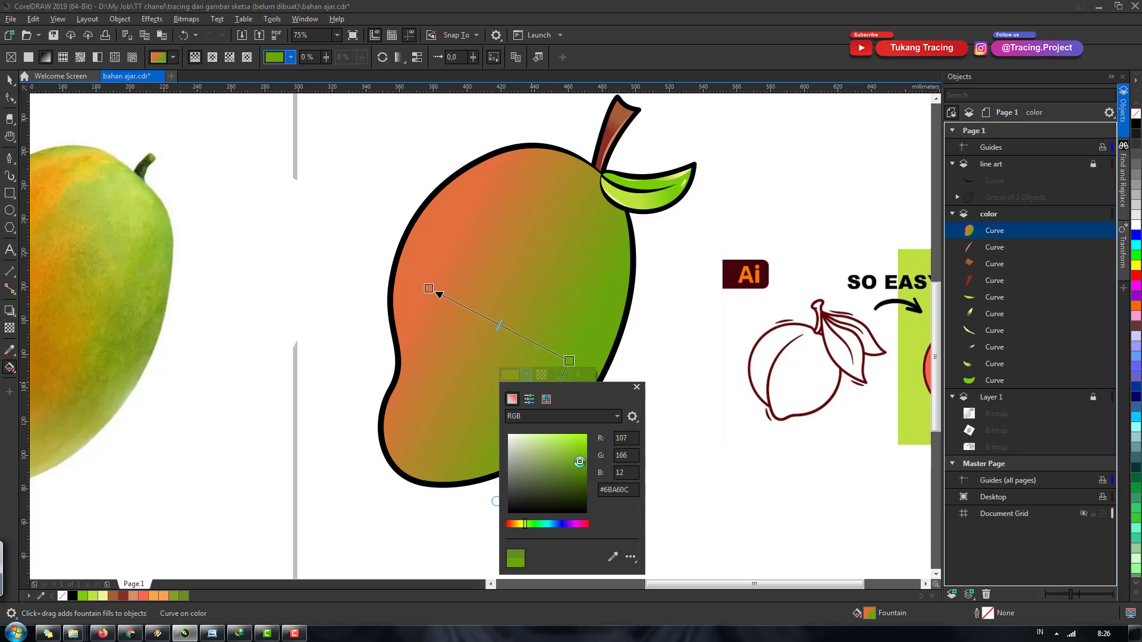
Step: Make the gradient's start a more vivid orange #F06A30 and finish editing
{"action": "left_click", "coordinate": [429, 289]}
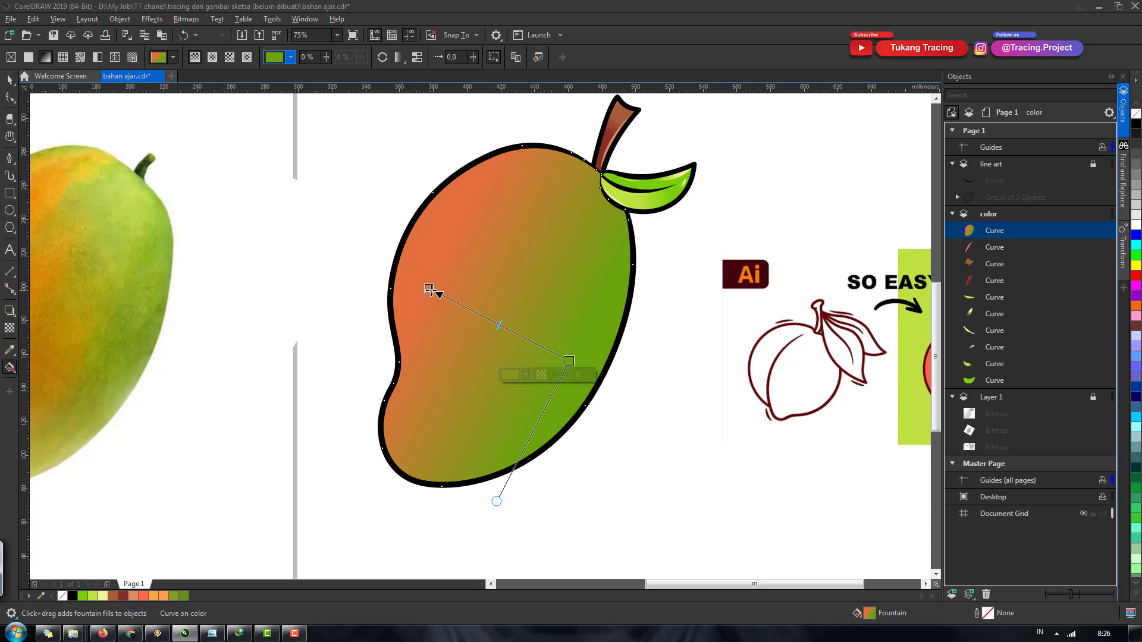
{"action": "left_click", "coordinate": [386, 303]}
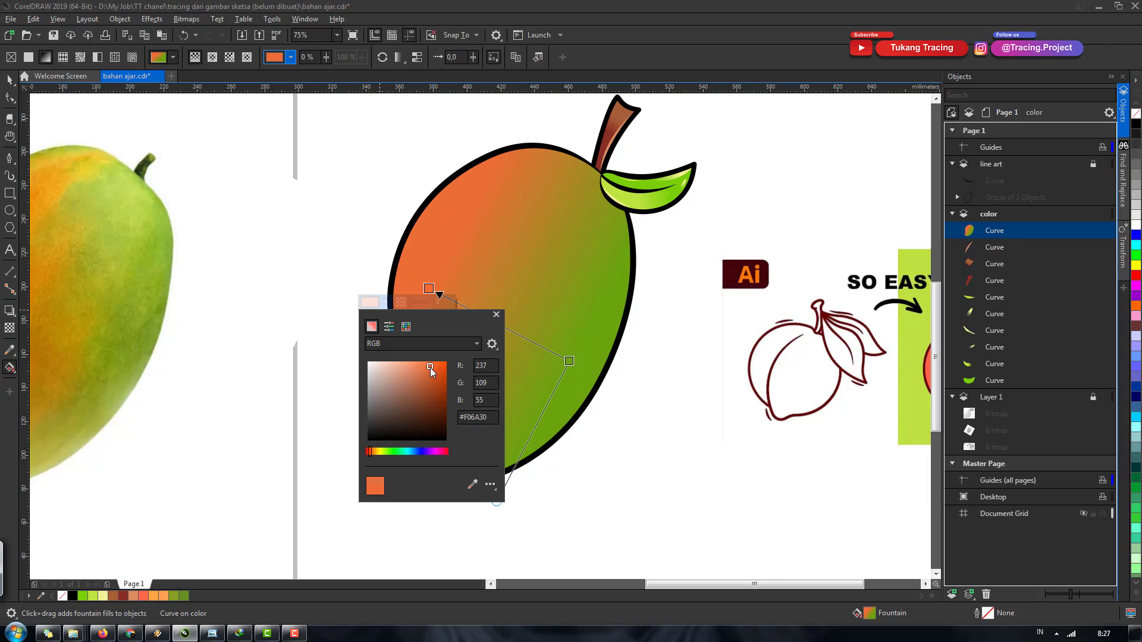
{"action": "left_click_drag", "start_coordinate": [427, 368], "coordinate": [430, 368]}
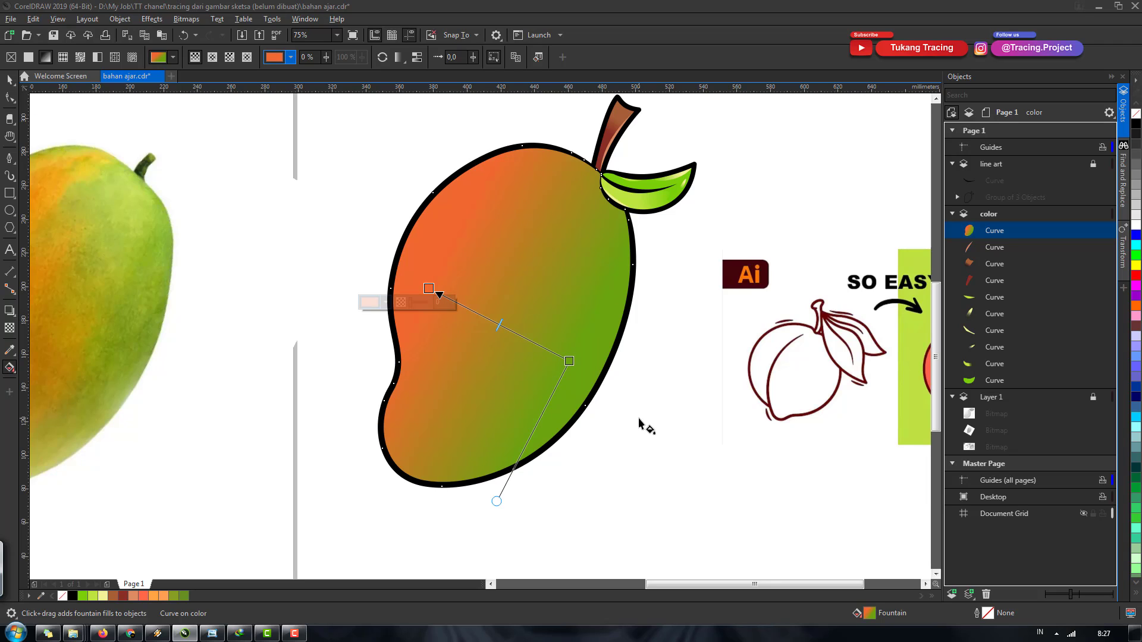
{"action": "key", "text": "Escape"}
{"action": "scroll", "coordinate": [557, 312], "scroll_direction": "down", "scroll_amount": 4}
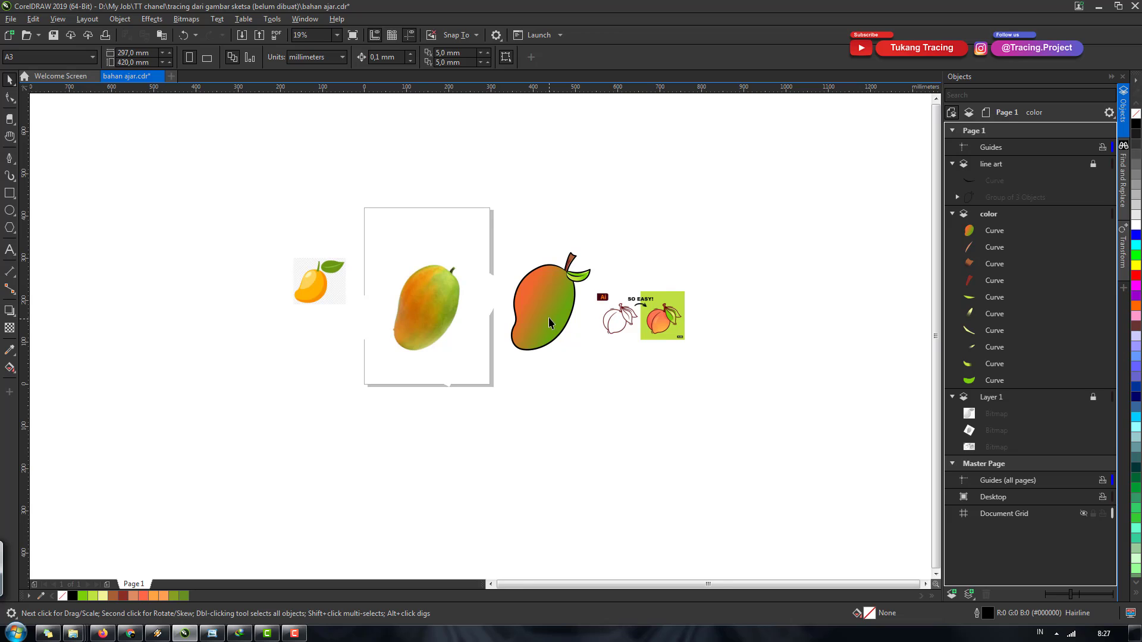
{"action": "scroll", "coordinate": [562, 302], "scroll_direction": "up", "scroll_amount": 2}
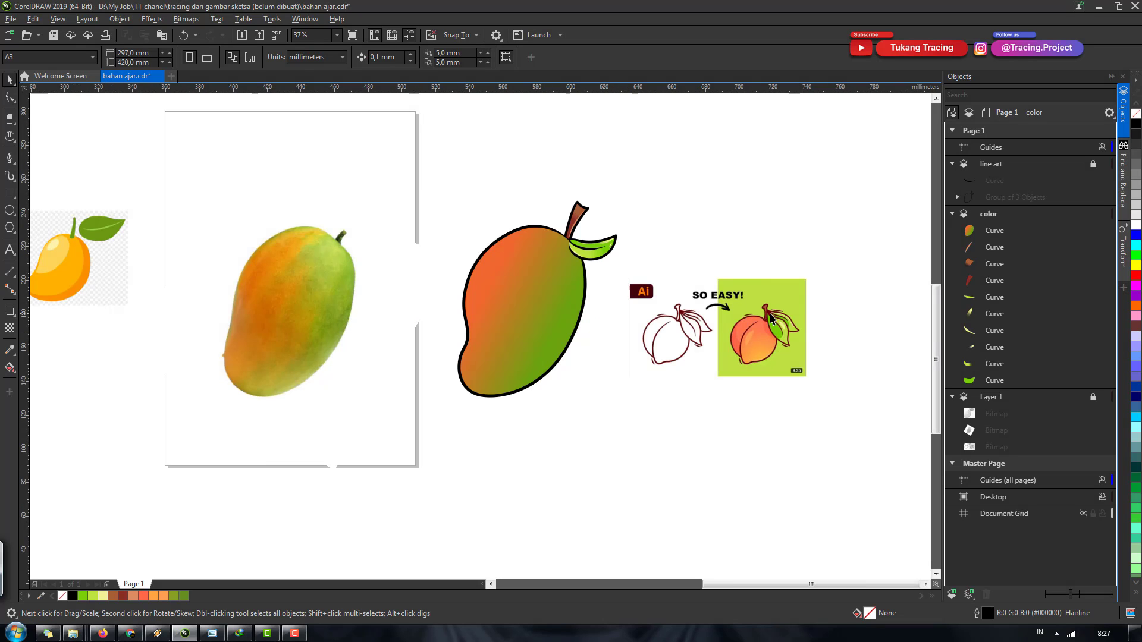
Step: Switch the curve drawing tool to B-Spline mode
{"action": "scroll", "coordinate": [771, 318], "scroll_direction": "up", "scroll_amount": 2}
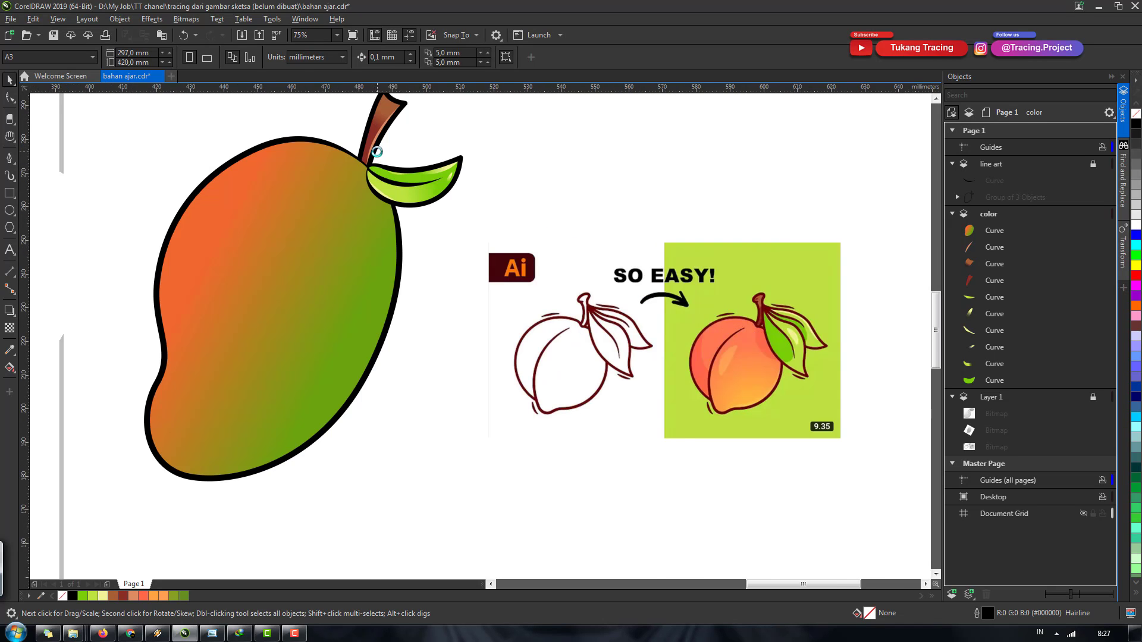
{"action": "scroll", "coordinate": [384, 217], "scroll_direction": "up", "scroll_amount": 2}
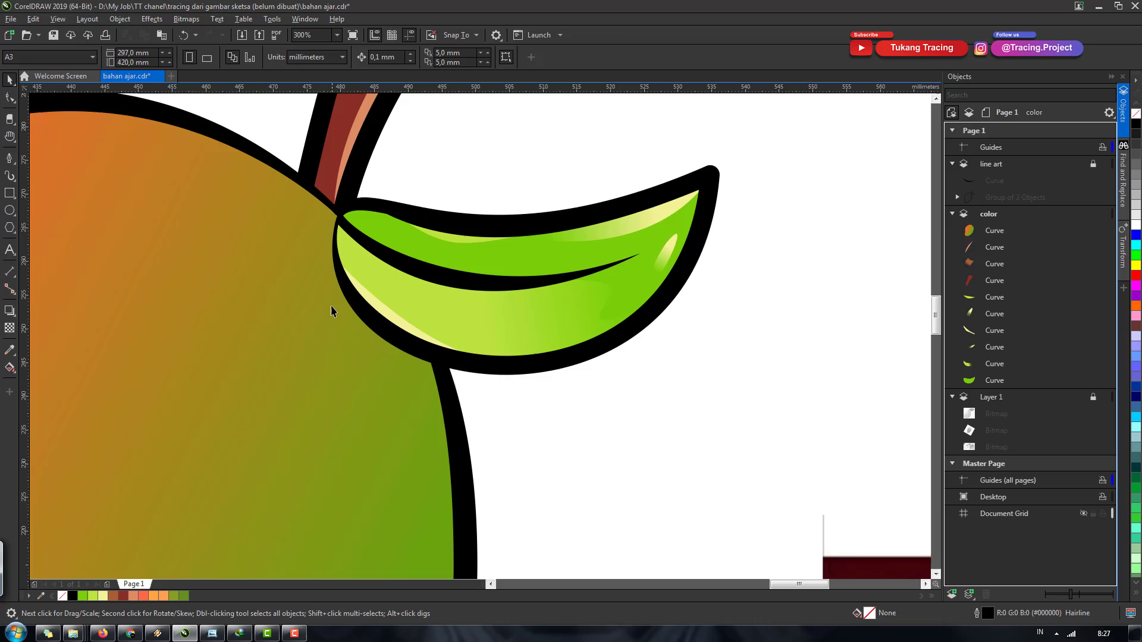
{"action": "left_click", "coordinate": [10, 162]}
{"action": "scroll", "coordinate": [308, 189], "scroll_direction": "up", "scroll_amount": 1}
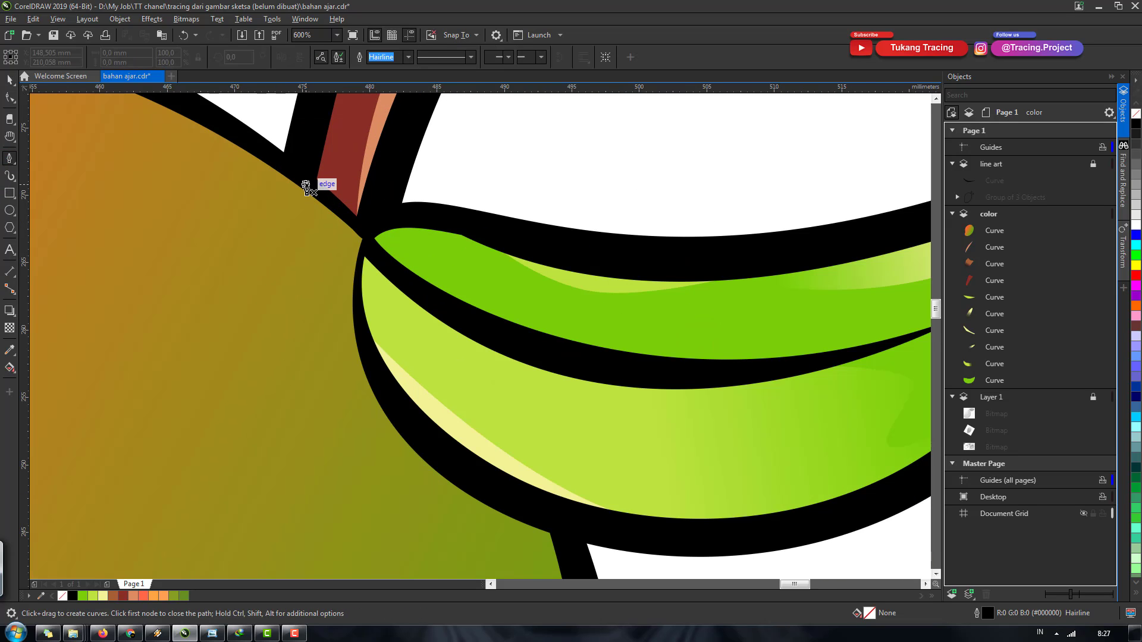
{"action": "scroll", "coordinate": [312, 187], "scroll_direction": "down", "scroll_amount": 1}
{"action": "scroll", "coordinate": [311, 199], "scroll_direction": "up", "scroll_amount": 2}
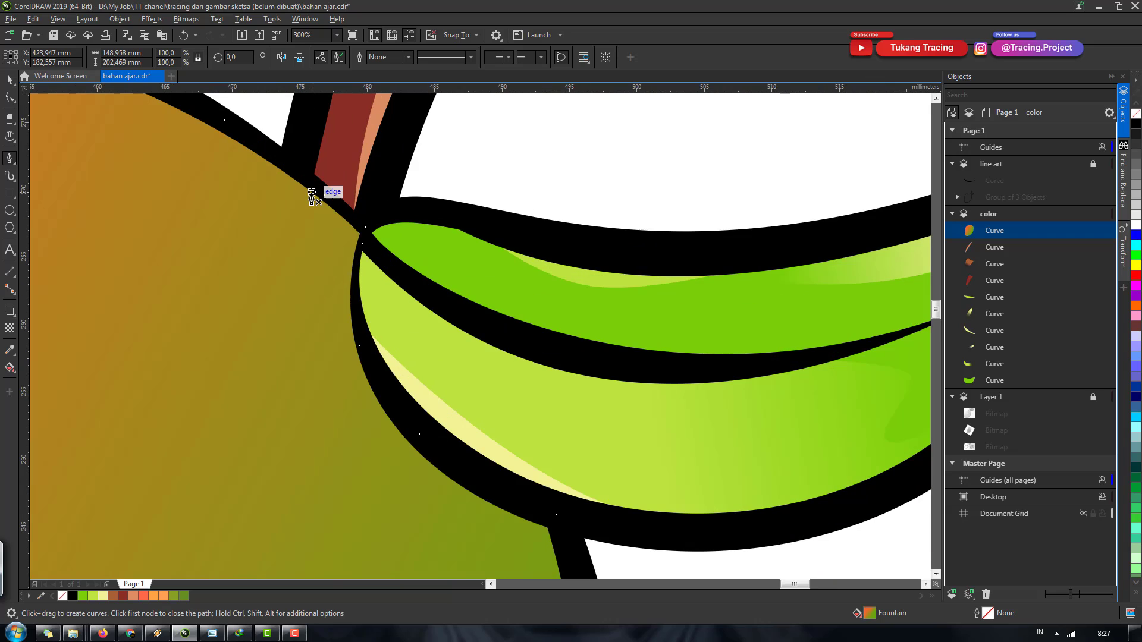
{"action": "left_click", "coordinate": [9, 175]}
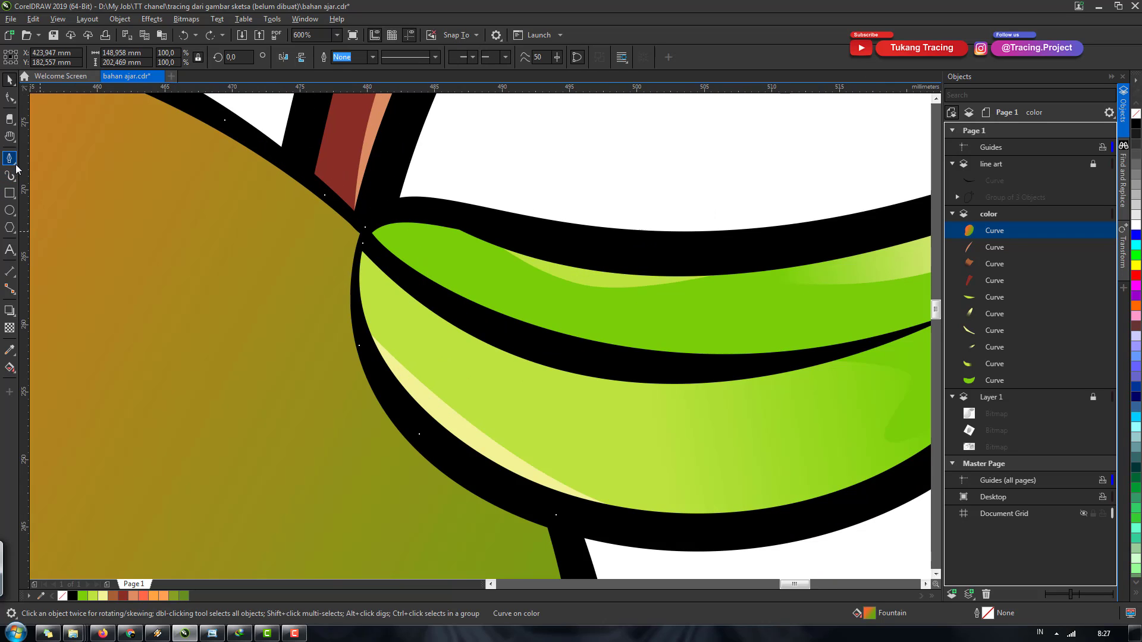
{"action": "left_click", "coordinate": [15, 164]}
{"action": "left_click", "coordinate": [15, 164]}
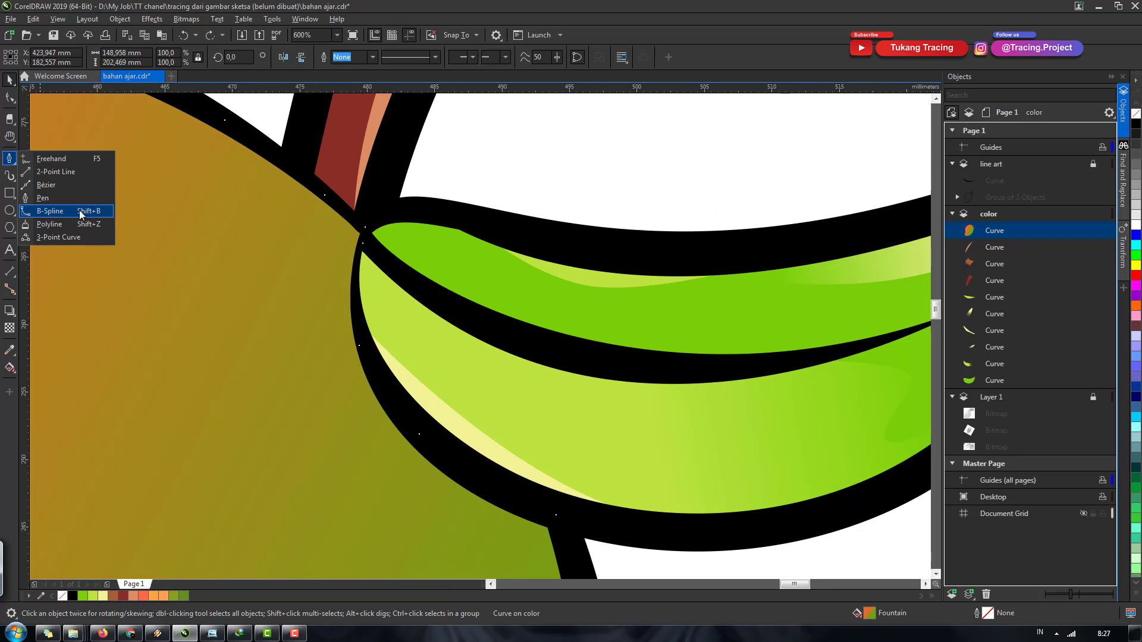
{"action": "left_click", "coordinate": [80, 211]}
Step: Trace a closed B-spline from the stem base, down the mango, back along the leaf's lower edge
{"action": "left_click", "coordinate": [329, 161]}
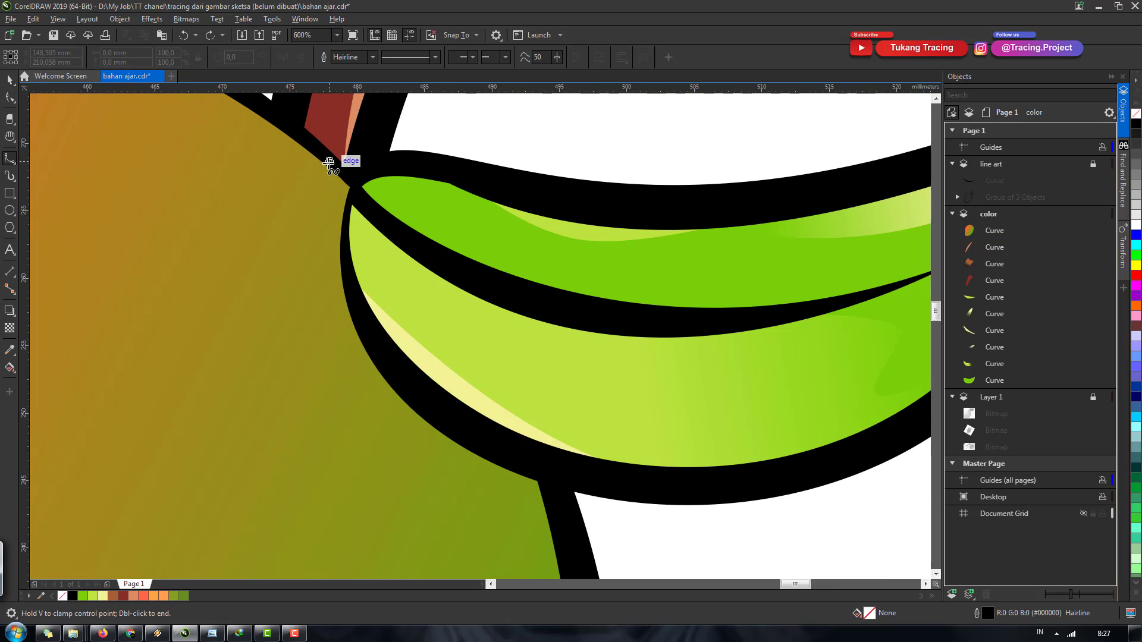
{"action": "left_click", "coordinate": [313, 336]}
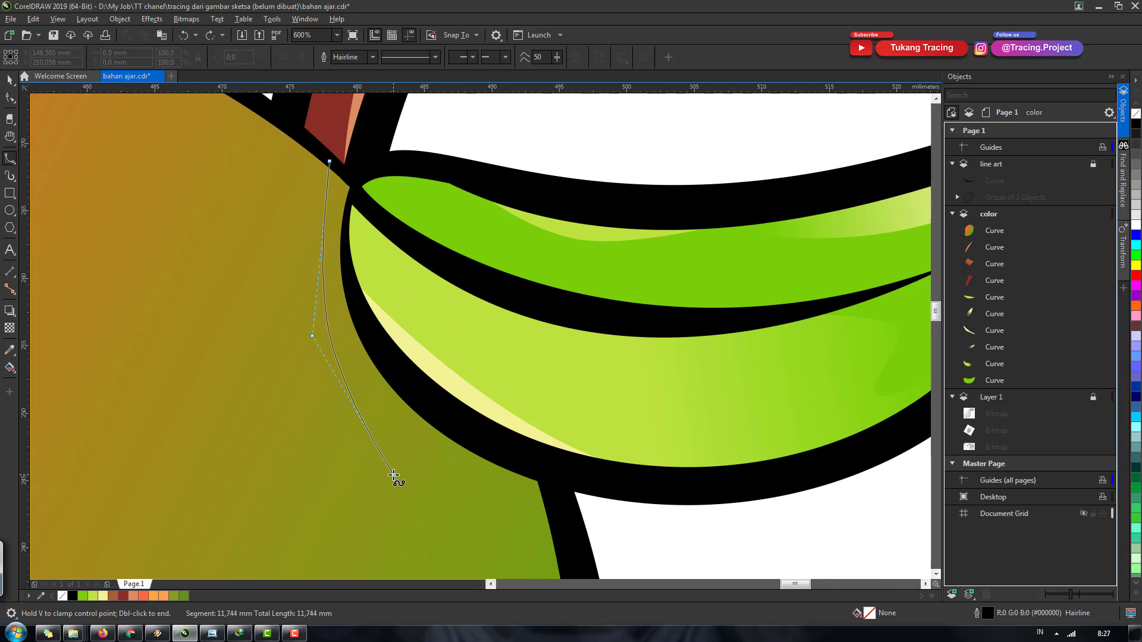
{"action": "left_click", "coordinate": [393, 475]}
{"action": "left_click", "coordinate": [571, 524]}
{"action": "left_click", "coordinate": [546, 469]}
{"action": "left_click", "coordinate": [422, 403]}
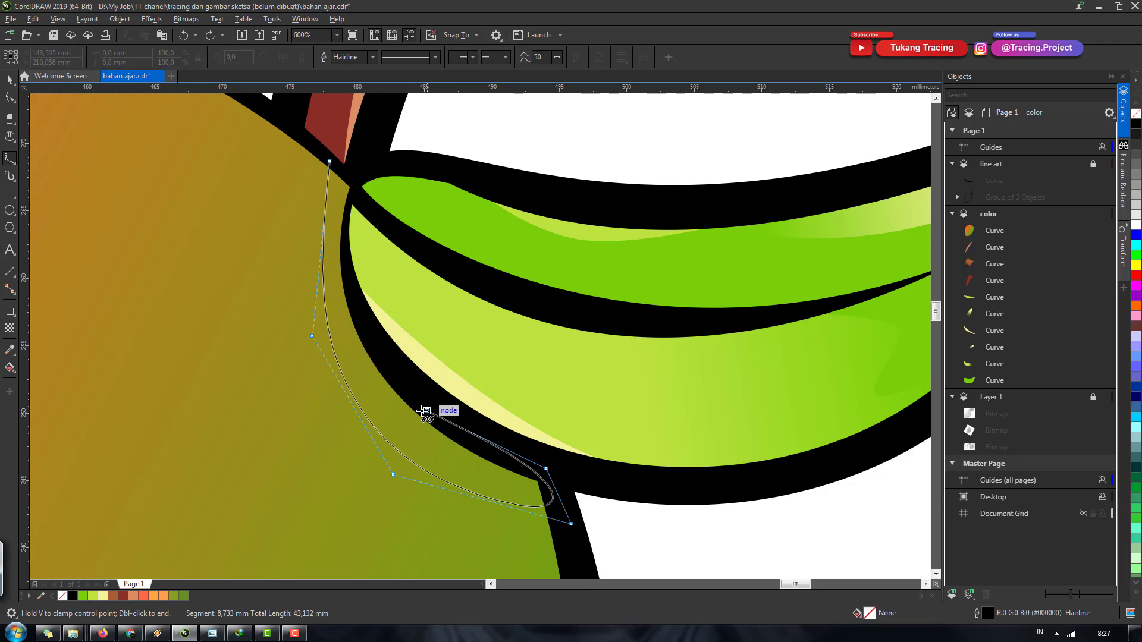
{"action": "left_click", "coordinate": [352, 296]}
{"action": "left_click", "coordinate": [341, 233]}
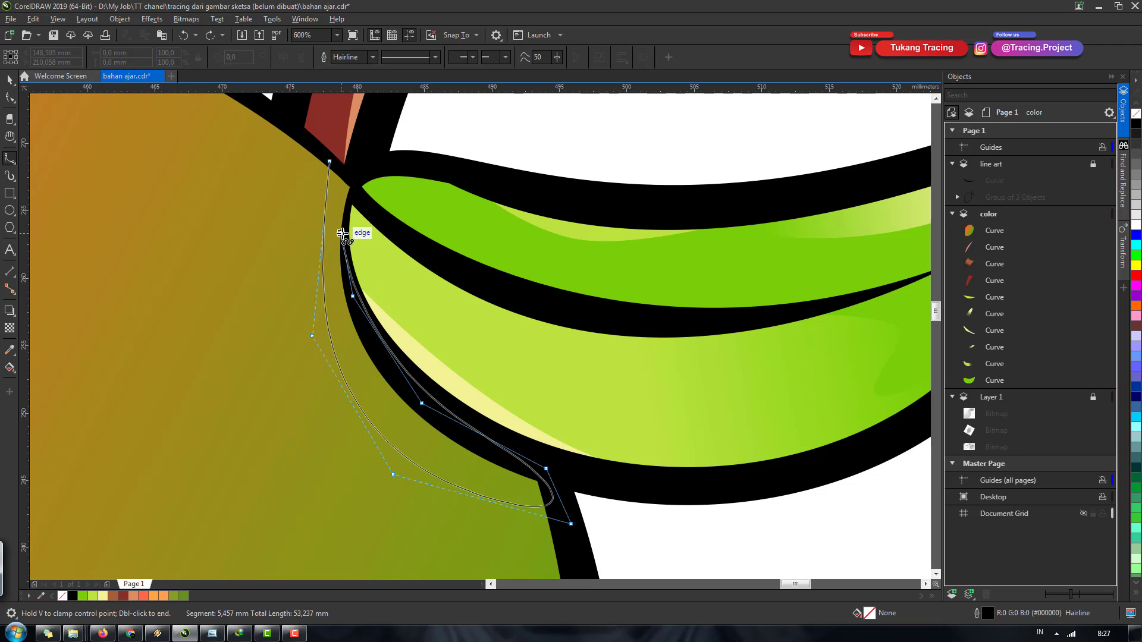
{"action": "left_click", "coordinate": [330, 165]}
{"action": "scroll", "coordinate": [395, 268], "scroll_direction": "down", "scroll_amount": 3}
{"action": "scroll", "coordinate": [405, 297], "scroll_direction": "up", "scroll_amount": 3}
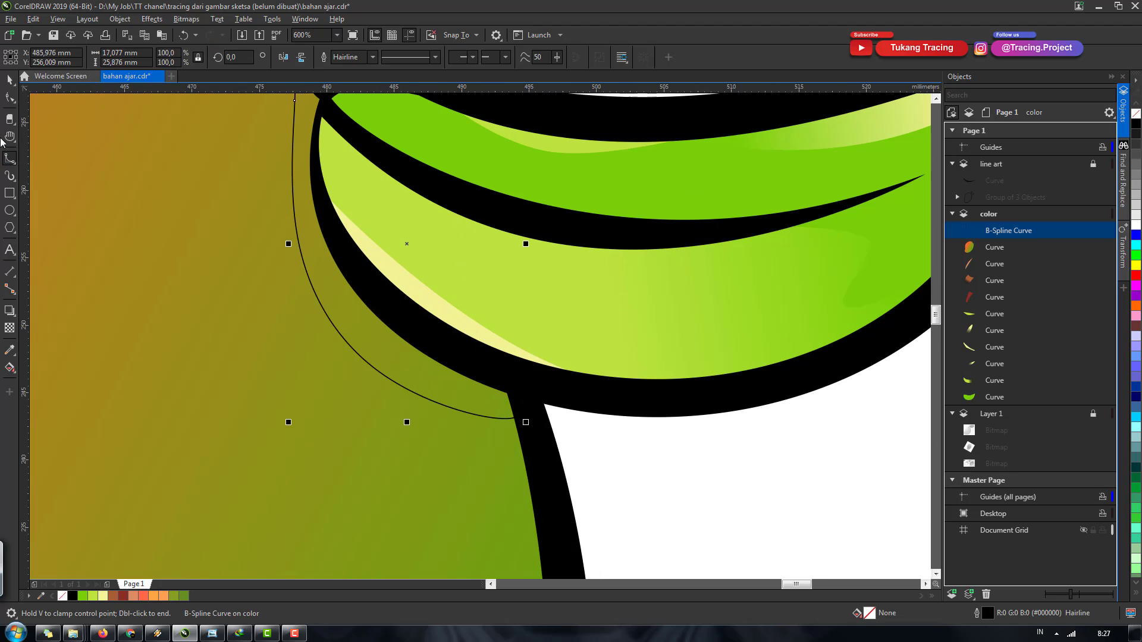
Step: Pull the new curve's end node down along the leaf edge
{"action": "left_click", "coordinate": [9, 100]}
{"action": "left_click_drag", "start_coordinate": [521, 433], "coordinate": [461, 375]}
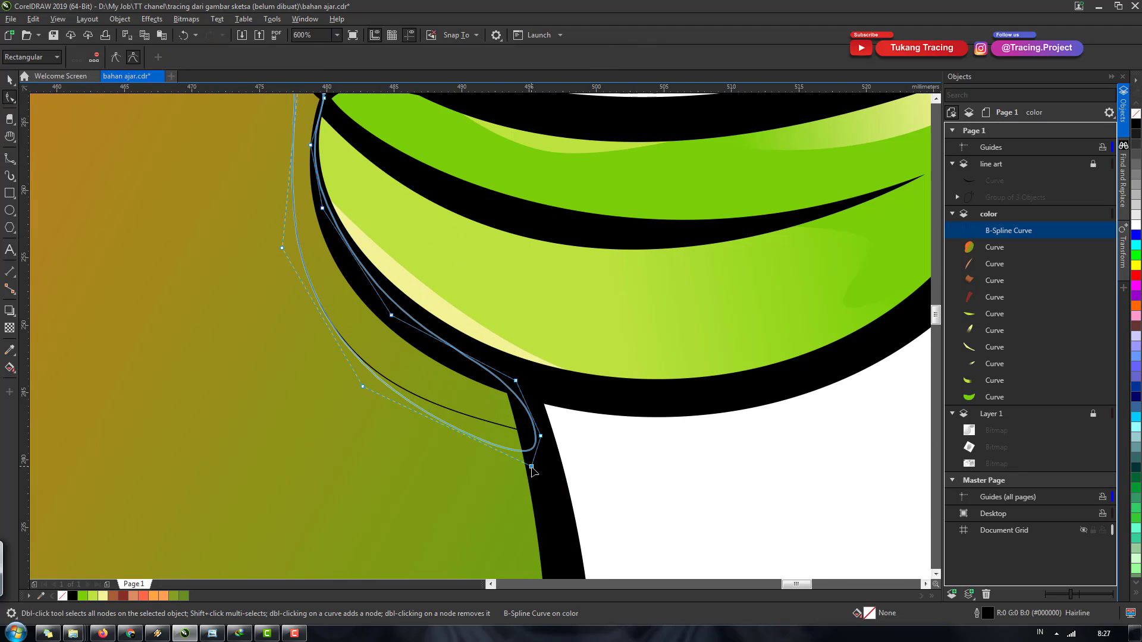
{"action": "key", "text": "space"}
{"action": "scroll", "coordinate": [417, 356], "scroll_direction": "down", "scroll_amount": 3}
{"action": "scroll", "coordinate": [417, 357], "scroll_direction": "down", "scroll_amount": 1}
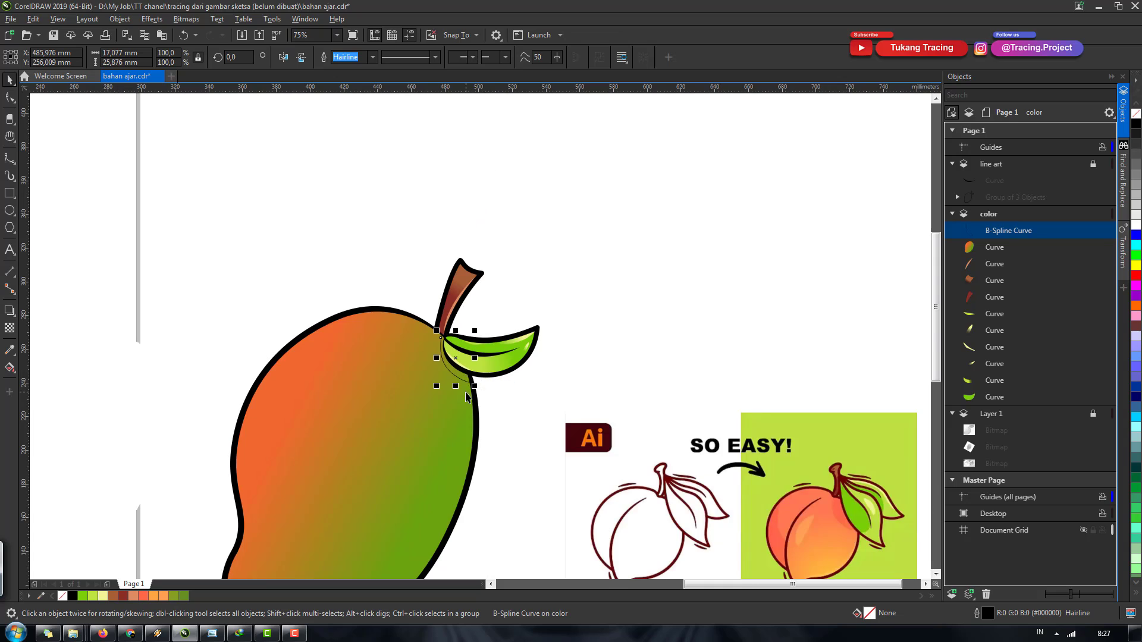
{"action": "scroll", "coordinate": [357, 357], "scroll_direction": "up", "scroll_amount": 2}
{"action": "scroll", "coordinate": [357, 357], "scroll_direction": "up", "scroll_amount": 2}
Step: Fill the curve dark green #658F22 with no outline, then deselect it
{"action": "left_click", "coordinate": [184, 597]}
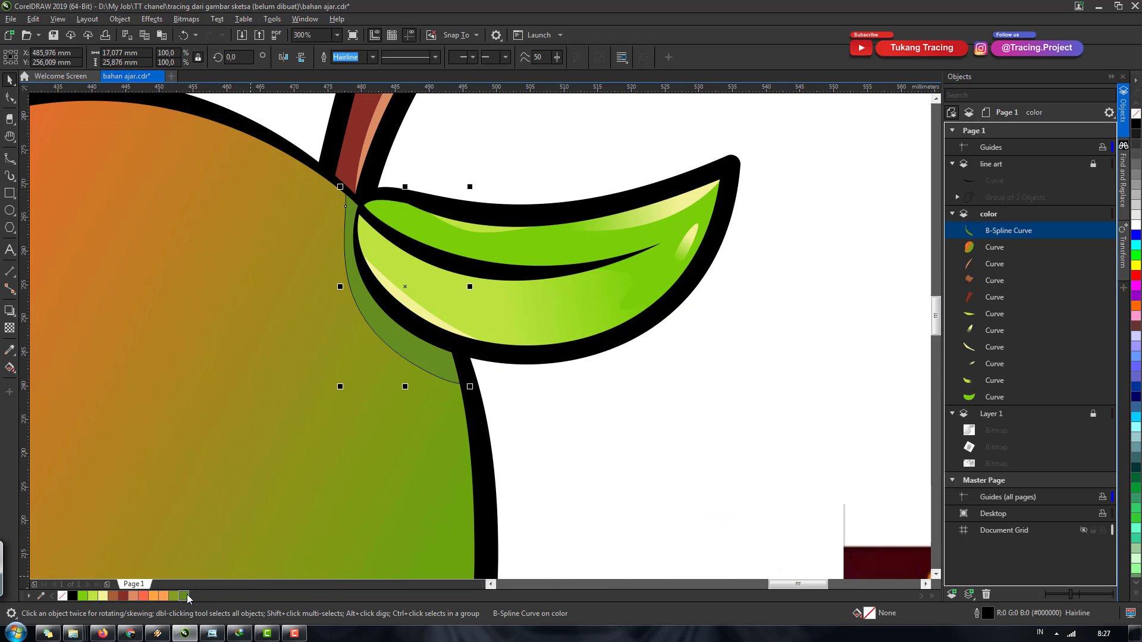
{"action": "right_click", "coordinate": [62, 596]}
{"action": "scroll", "coordinate": [507, 333], "scroll_direction": "down", "scroll_amount": 2}
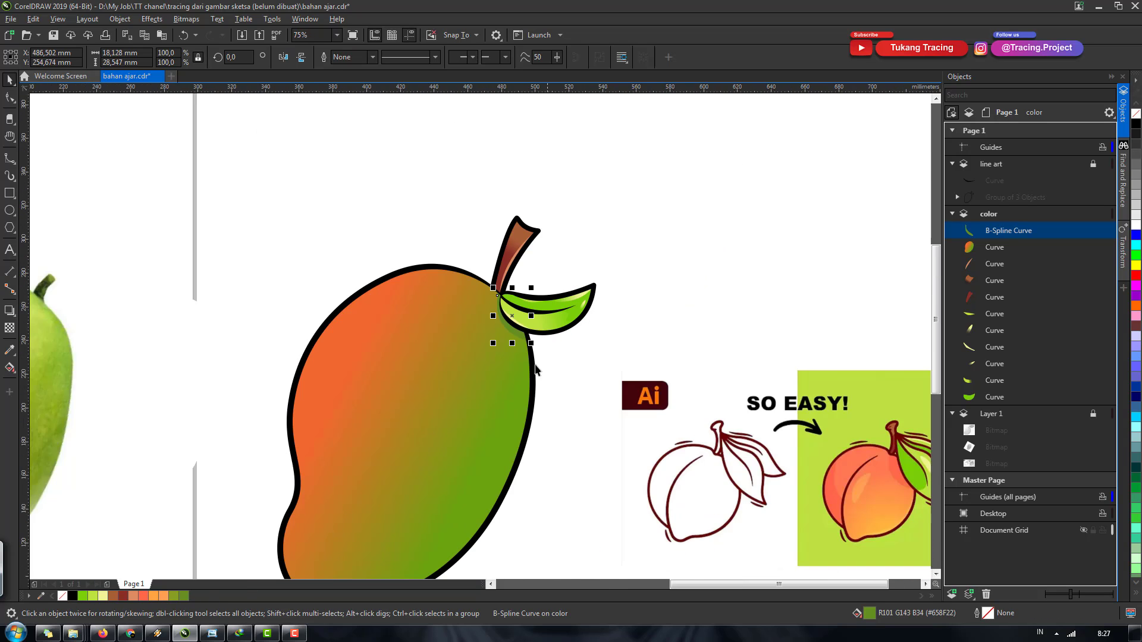
{"action": "scroll", "coordinate": [508, 334], "scroll_direction": "down", "scroll_amount": 1}
{"action": "scroll", "coordinate": [507, 317], "scroll_direction": "up", "scroll_amount": 4}
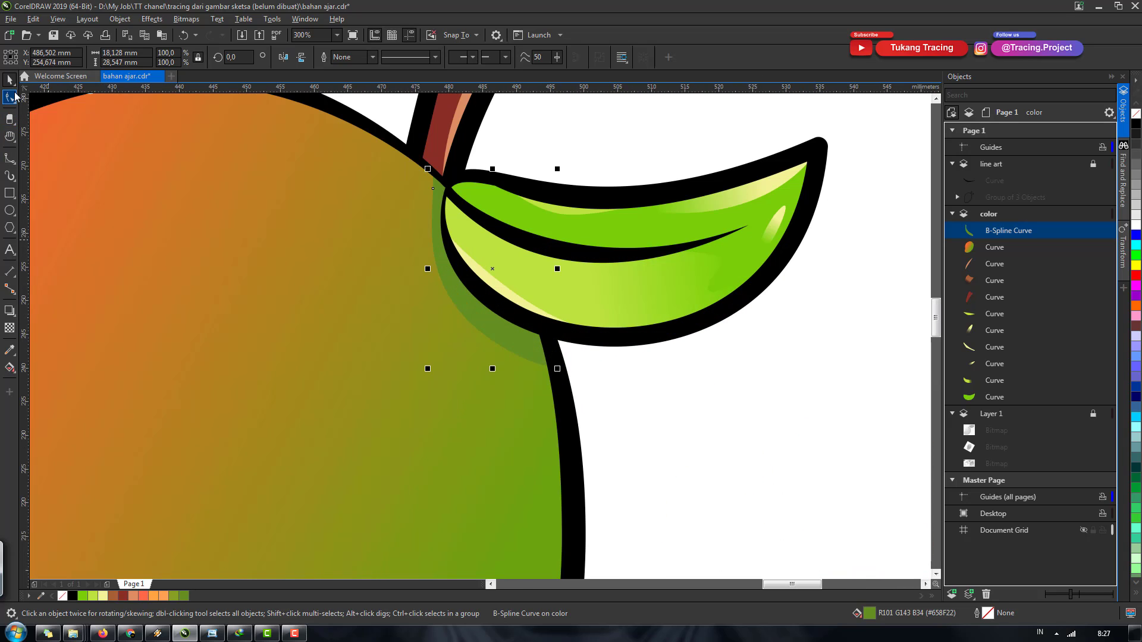
{"action": "left_click", "coordinate": [13, 97]}
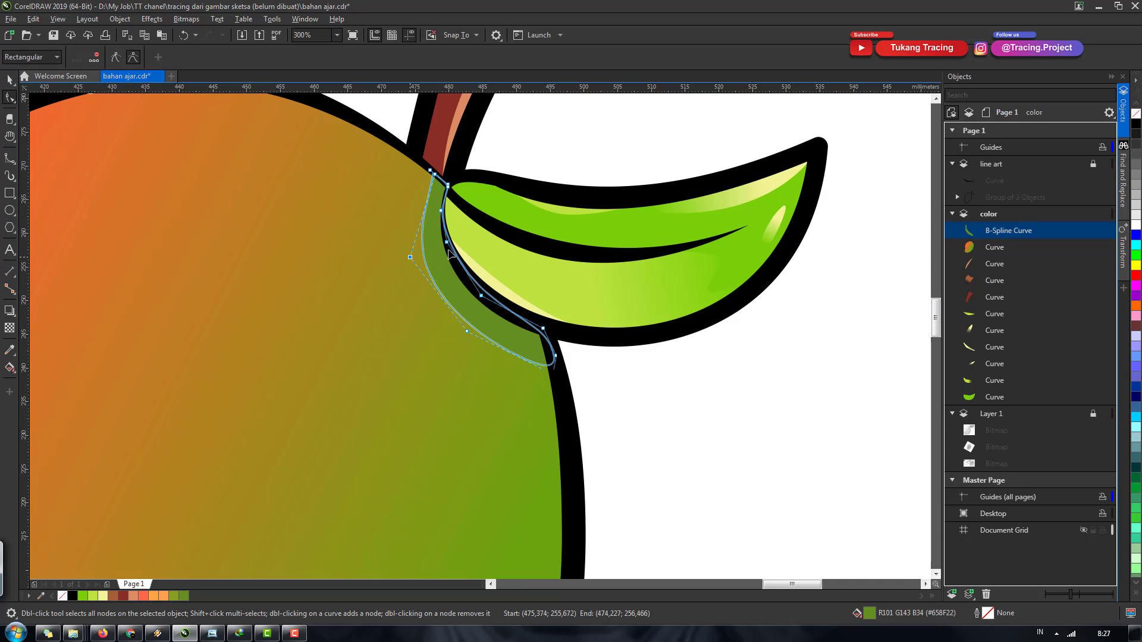
{"action": "key", "text": "space"}
{"action": "scroll", "coordinate": [470, 269], "scroll_direction": "down", "scroll_amount": 3}
{"action": "key", "text": "Escape"}
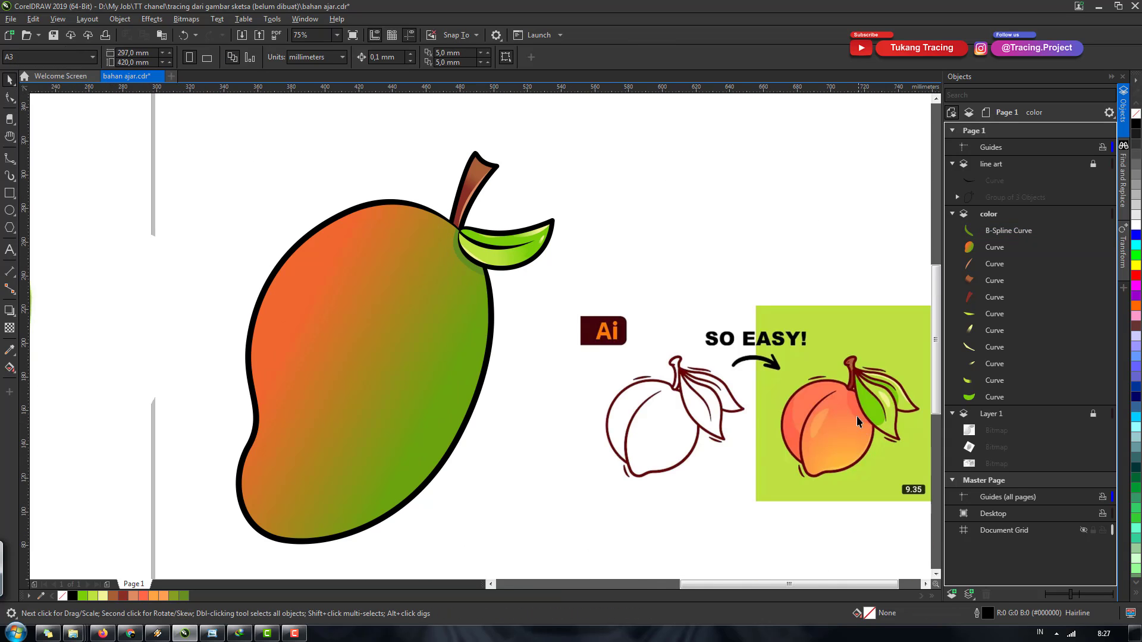
{"action": "scroll", "coordinate": [502, 373], "scroll_direction": "down", "scroll_amount": 1}
Step: Start a B-spline strip from the mango's upper-right edge down to its bottom-left corner
{"action": "scroll", "coordinate": [476, 378], "scroll_direction": "up", "scroll_amount": 1}
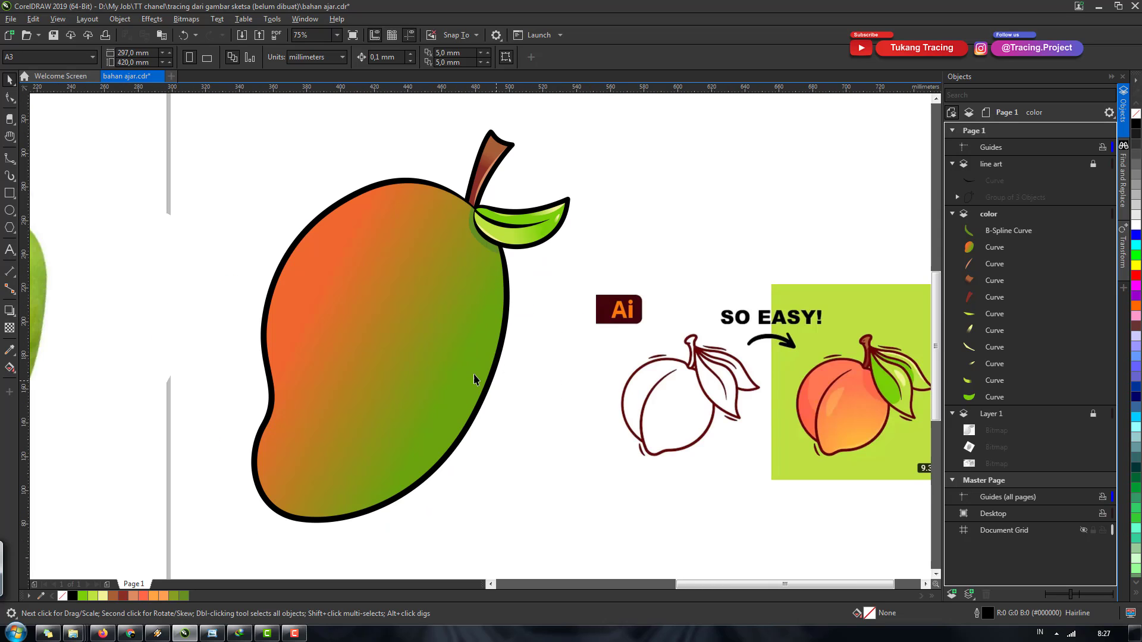
{"action": "scroll", "coordinate": [429, 487], "scroll_direction": "up", "scroll_amount": 2}
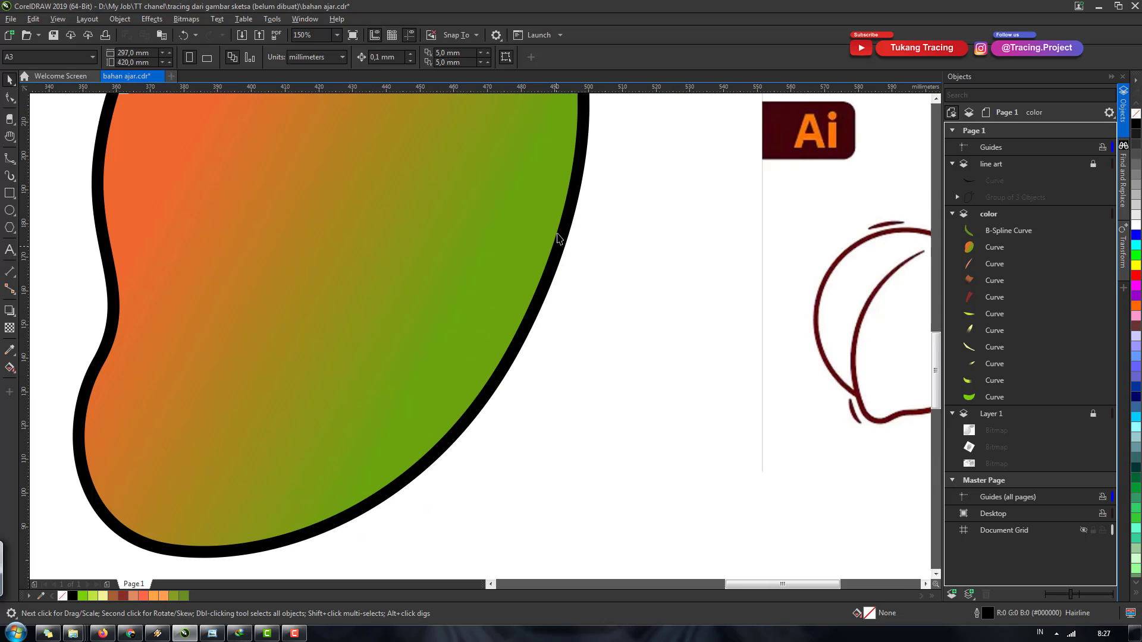
{"action": "key", "text": "F5"}
{"action": "left_click", "coordinate": [577, 166]}
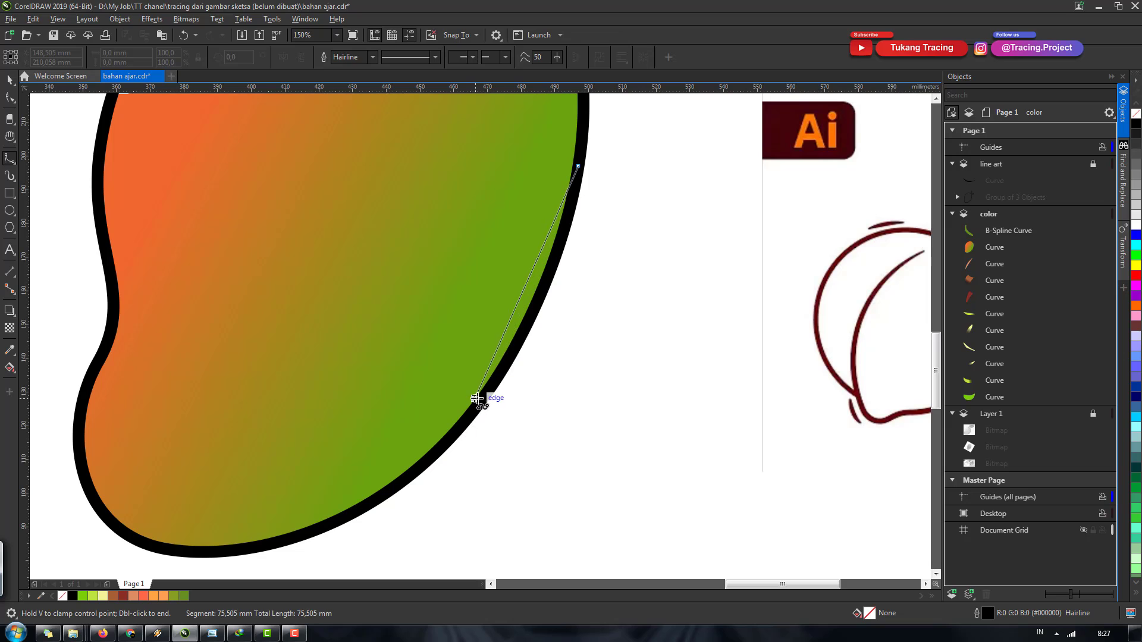
{"action": "left_click", "coordinate": [494, 387]}
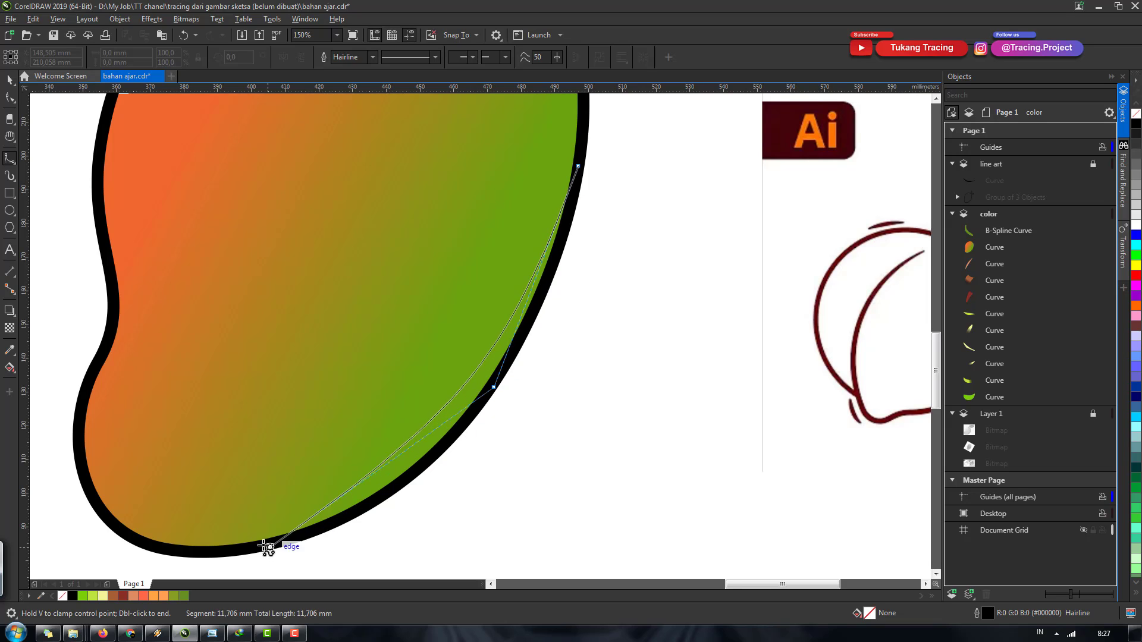
{"action": "left_click", "coordinate": [358, 513]}
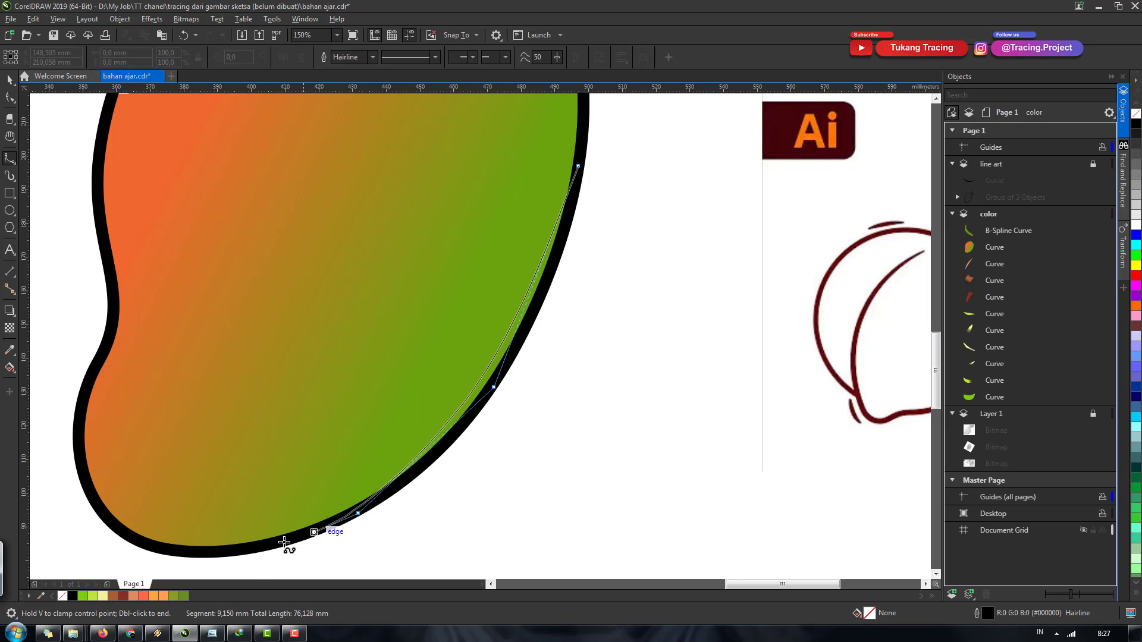
{"action": "left_click", "coordinate": [212, 549]}
{"action": "left_click", "coordinate": [143, 540]}
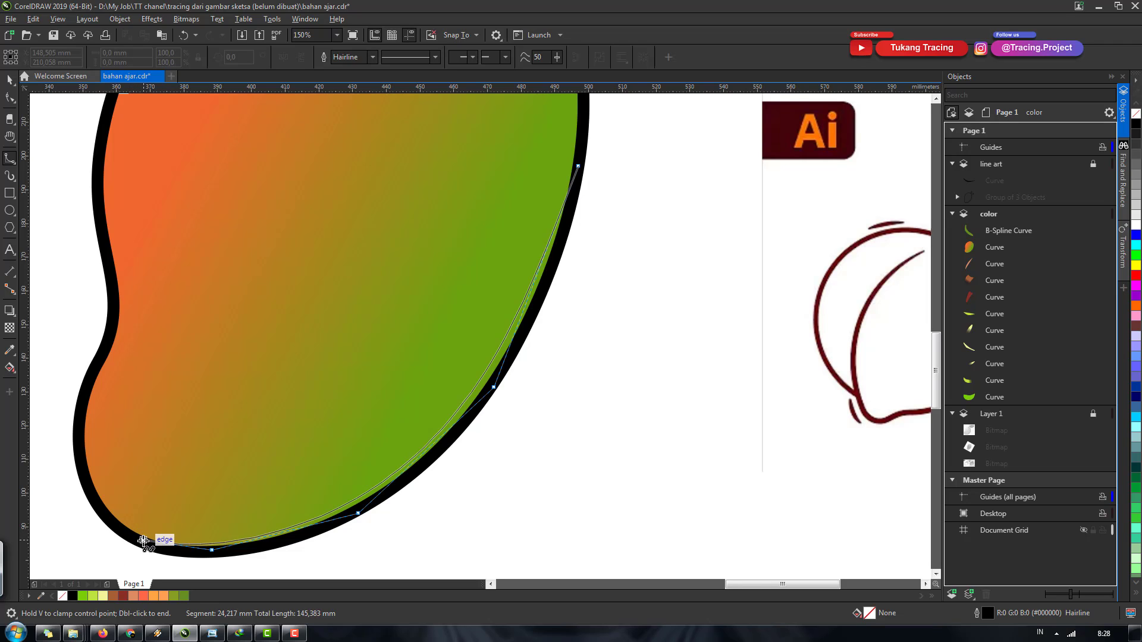
Step: Run the strip back along the bottom and up the right edge, finishing near its start
{"action": "left_click", "coordinate": [177, 556]}
{"action": "left_click", "coordinate": [267, 551]}
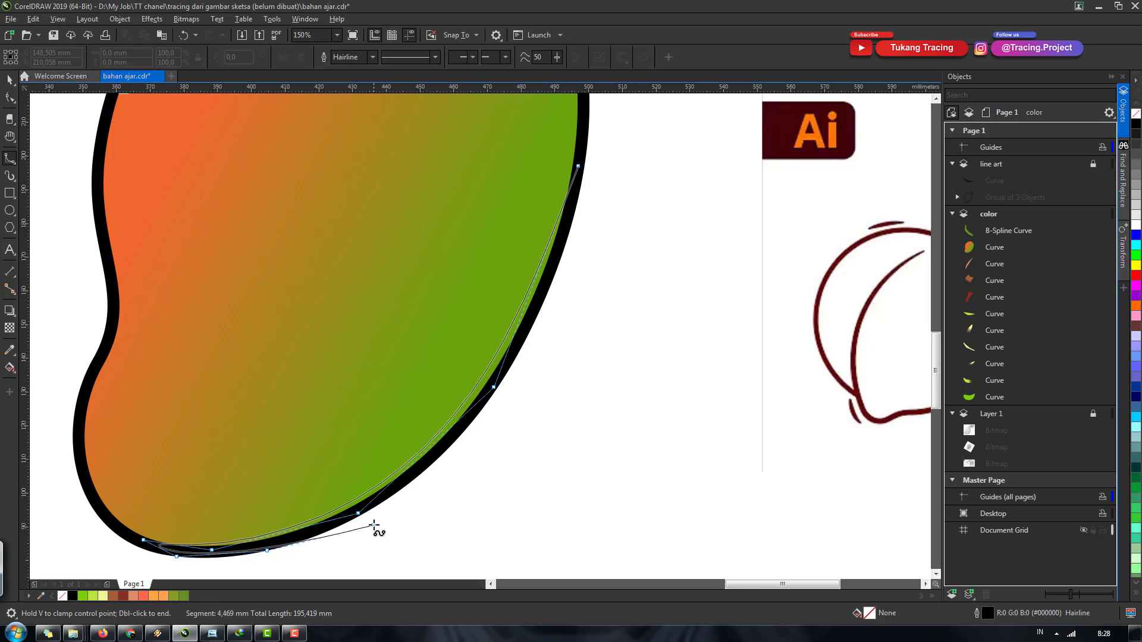
{"action": "left_click", "coordinate": [369, 510]}
{"action": "left_click", "coordinate": [476, 415]}
{"action": "left_click", "coordinate": [527, 327]}
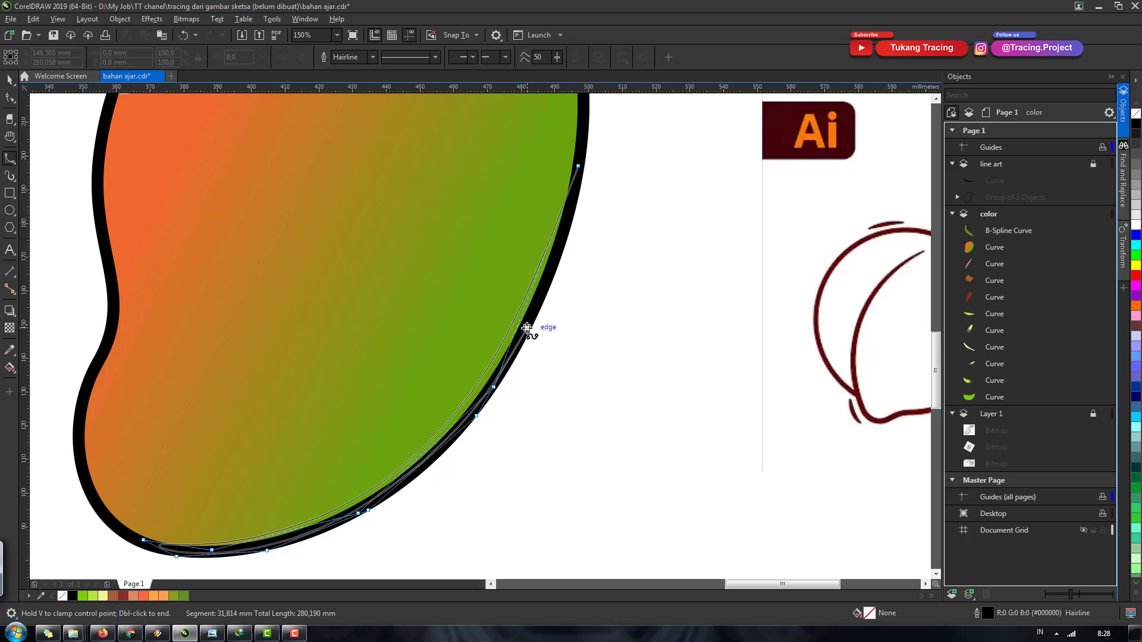
{"action": "left_click", "coordinate": [567, 219]}
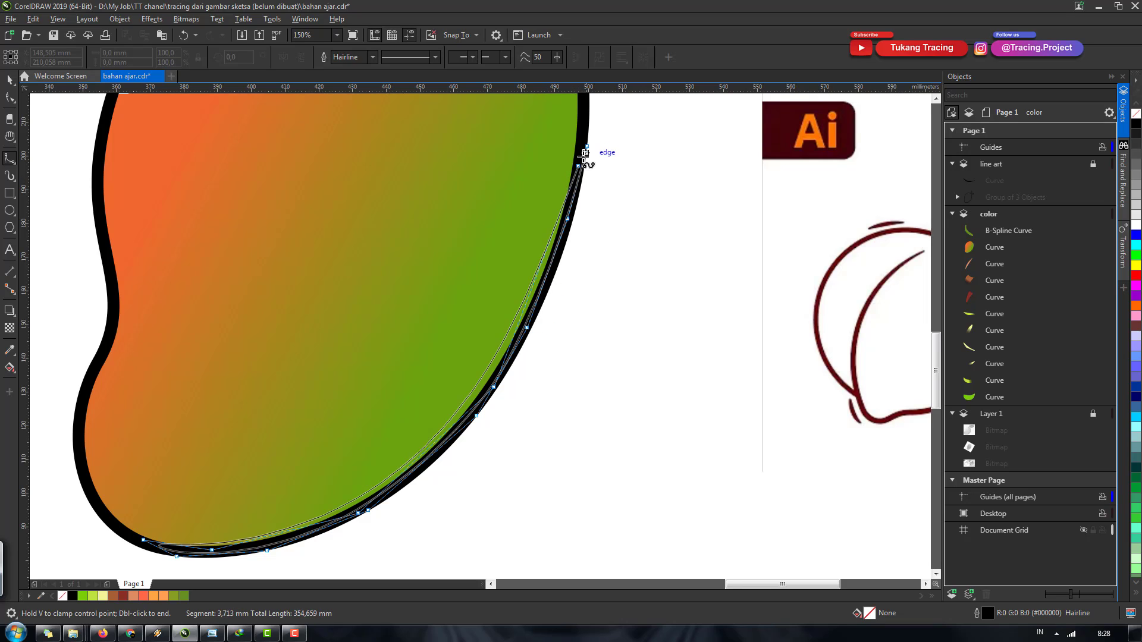
{"action": "double_click", "coordinate": [581, 163]}
{"action": "key", "text": "space"}
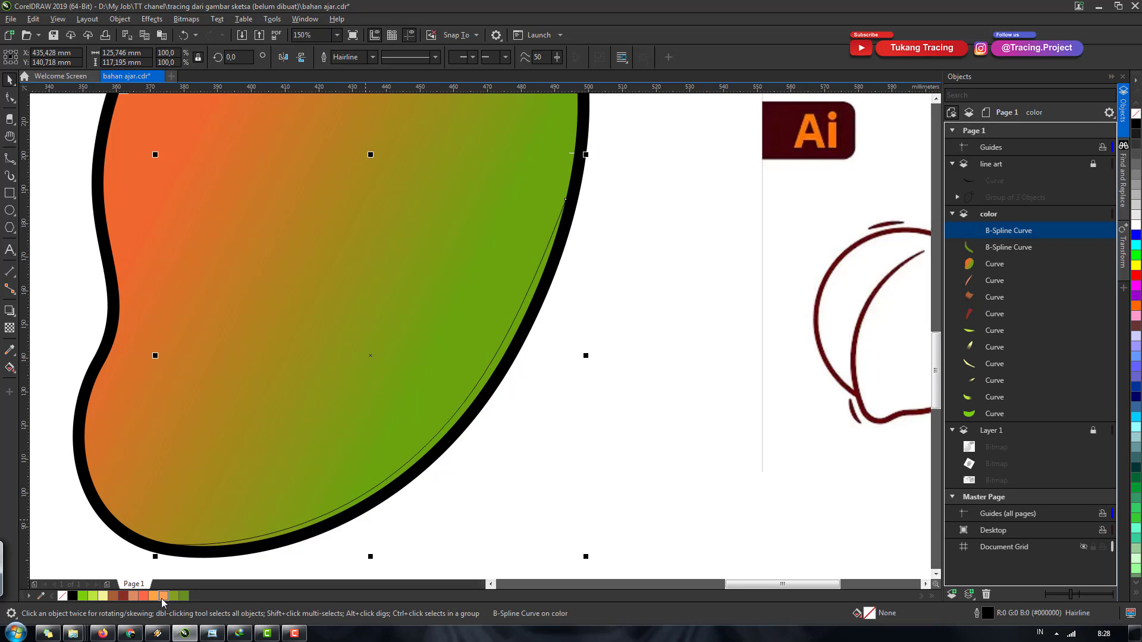
Step: Try orange, lighter orange, then olive-green palette fills on the edge strip
{"action": "left_click", "coordinate": [160, 599]}
{"action": "left_click", "coordinate": [156, 597]}
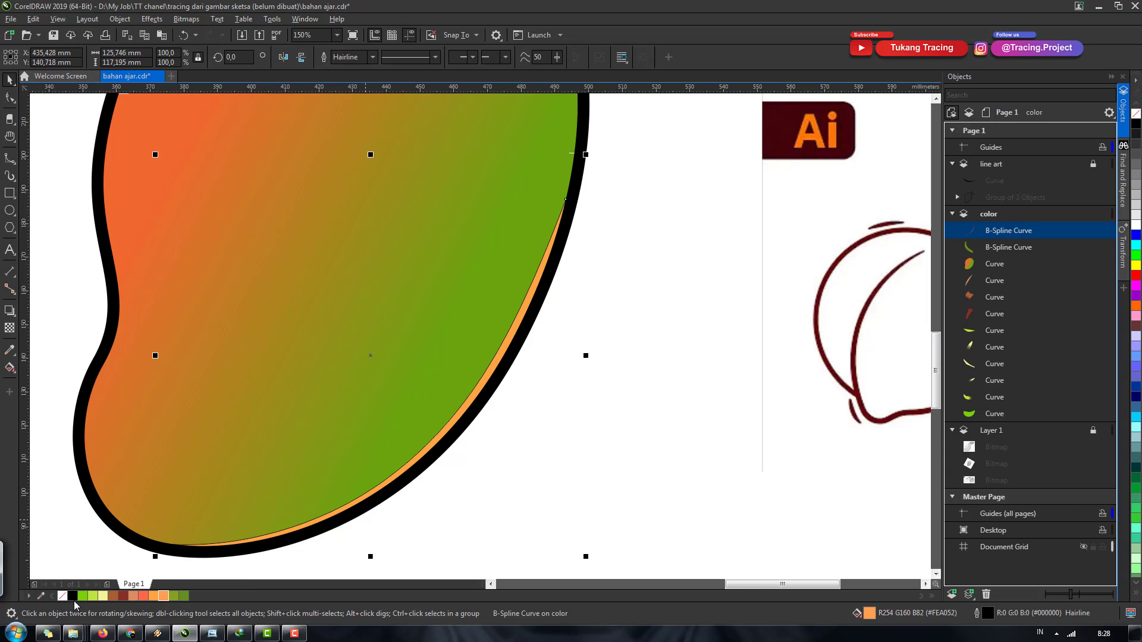
{"action": "scroll", "coordinate": [483, 437], "scroll_direction": "down", "scroll_amount": 4}
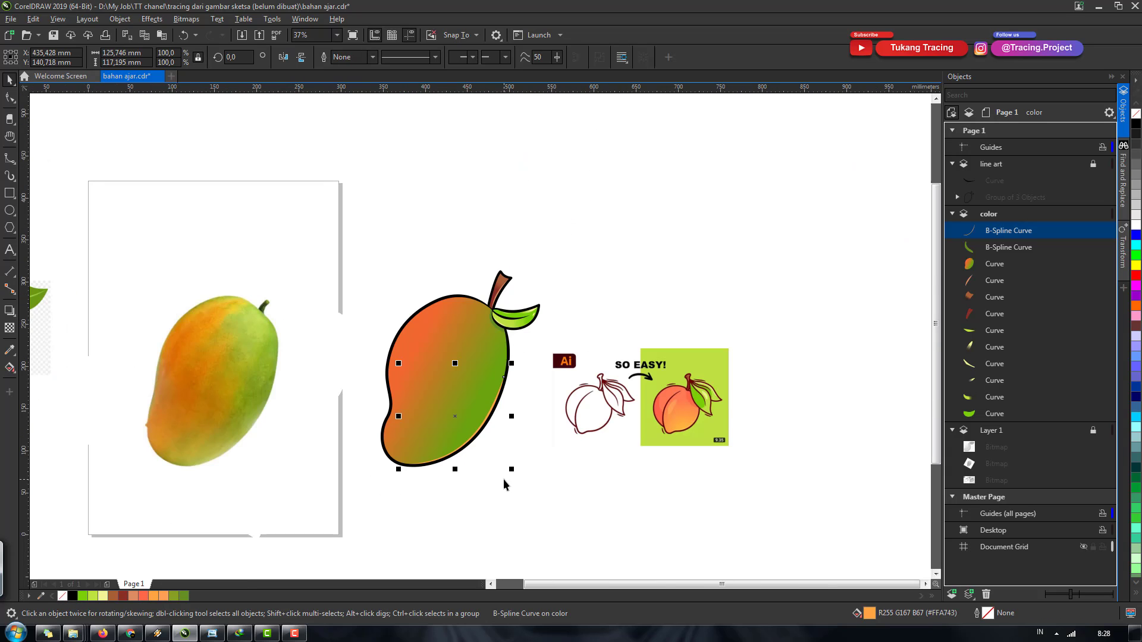
{"action": "scroll", "coordinate": [469, 439], "scroll_direction": "up", "scroll_amount": 4}
{"action": "key", "text": "F10"}
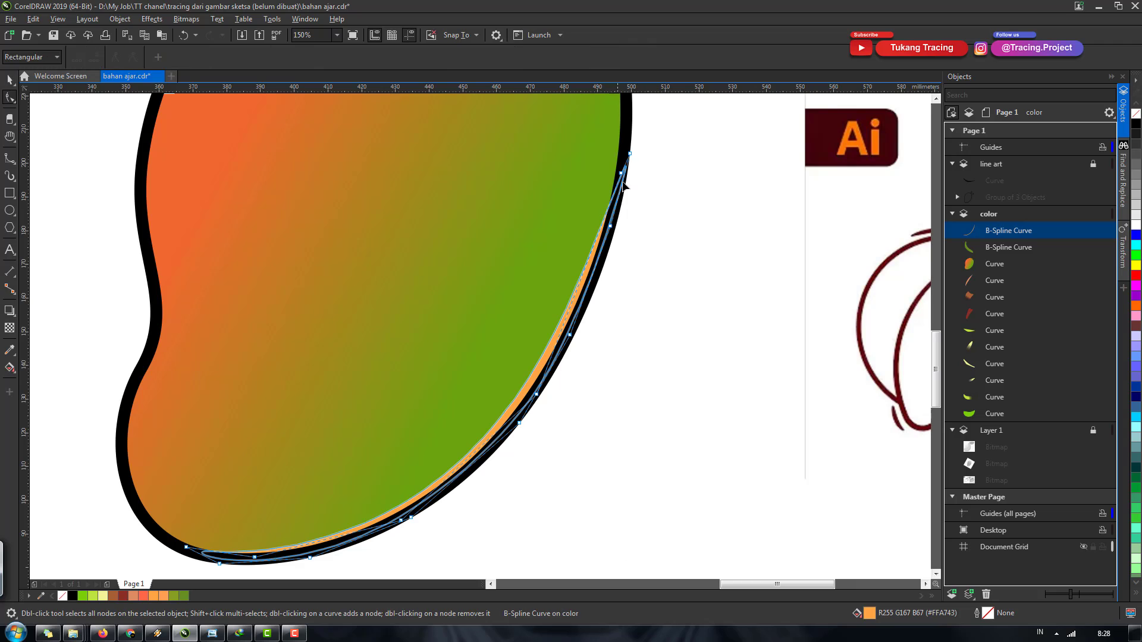
{"action": "key", "text": "space"}
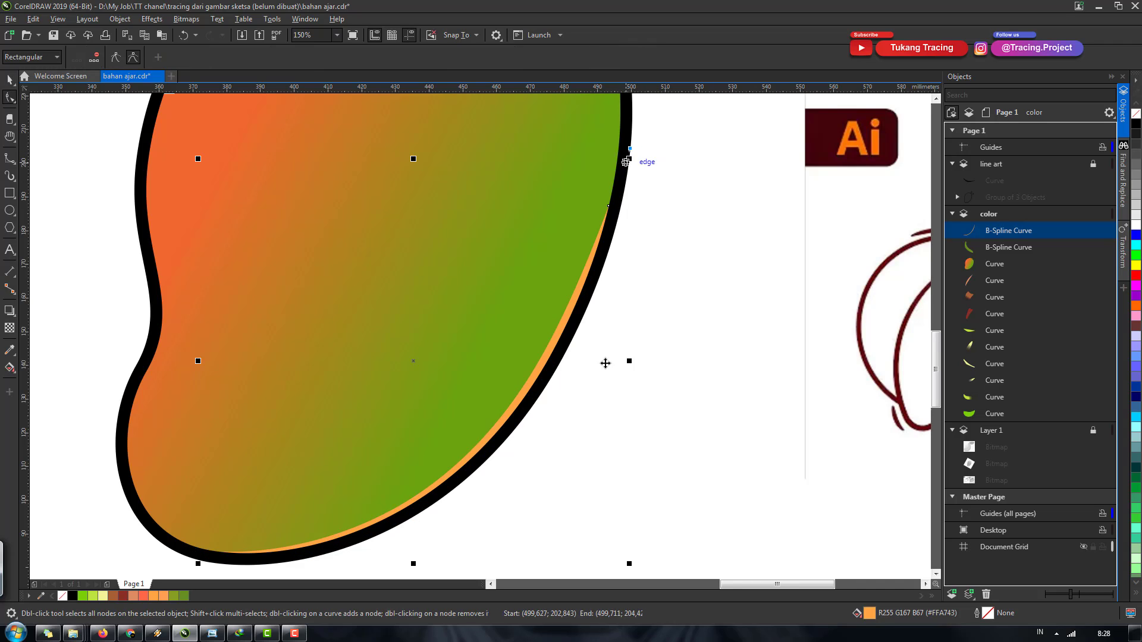
{"action": "left_click", "coordinate": [177, 596]}
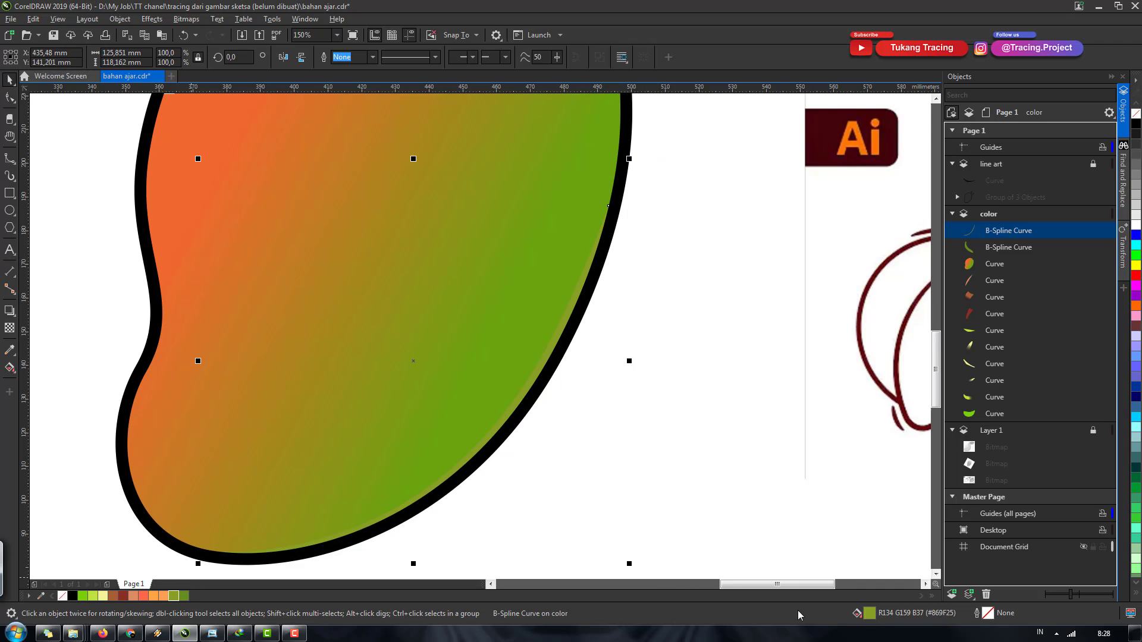
Step: Set the strip's fill to light yellow-green #CFE673 in Edit Fill
{"action": "double_click", "coordinate": [868, 614]}
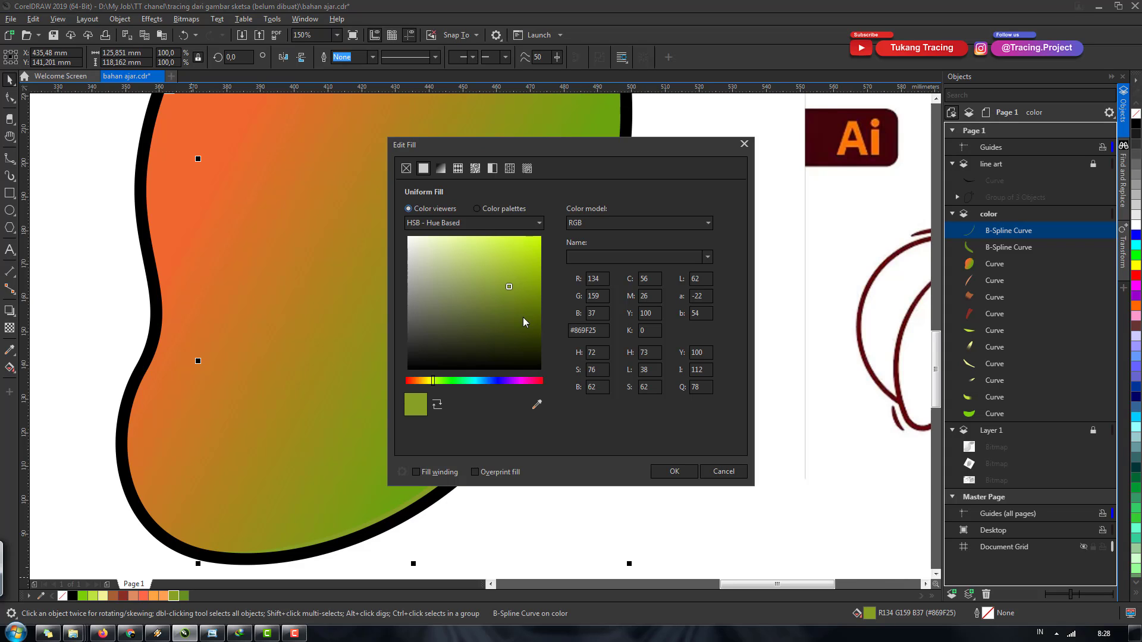
{"action": "mouse_move", "coordinate": [508, 275]}
{"action": "left_mouse_down"}
{"action": "mouse_move", "coordinate": [501, 251]}
{"action": "mouse_move", "coordinate": [474, 249]}
{"action": "left_mouse_up"}
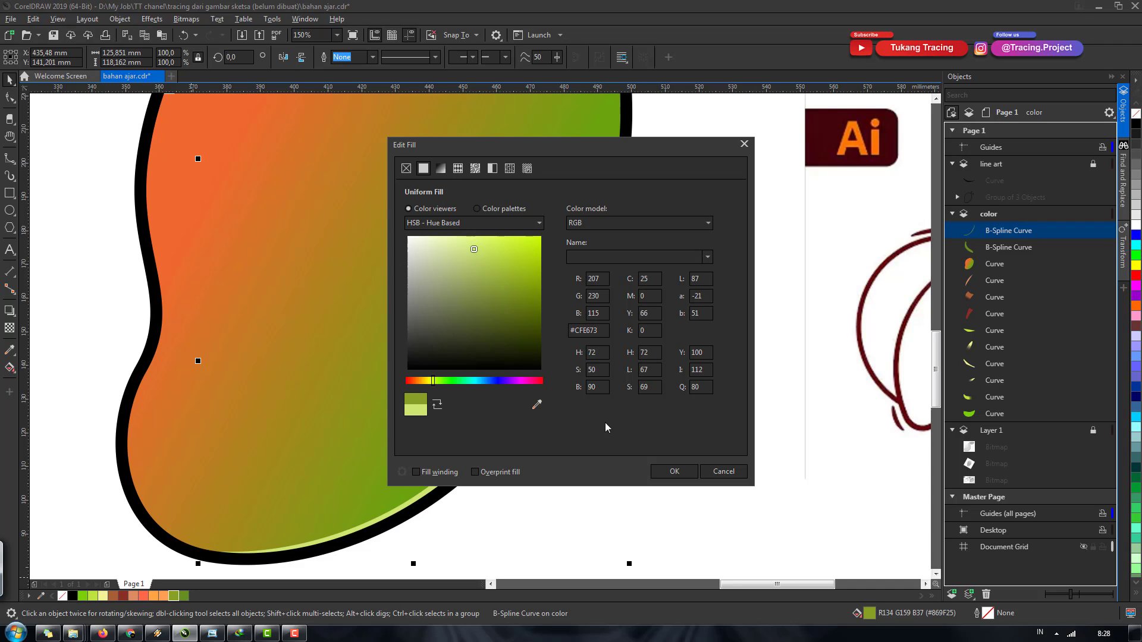
{"action": "left_click", "coordinate": [674, 471]}
{"action": "scroll", "coordinate": [603, 396], "scroll_direction": "down", "scroll_amount": 2}
{"action": "scroll", "coordinate": [557, 440], "scroll_direction": "down", "scroll_amount": 1}
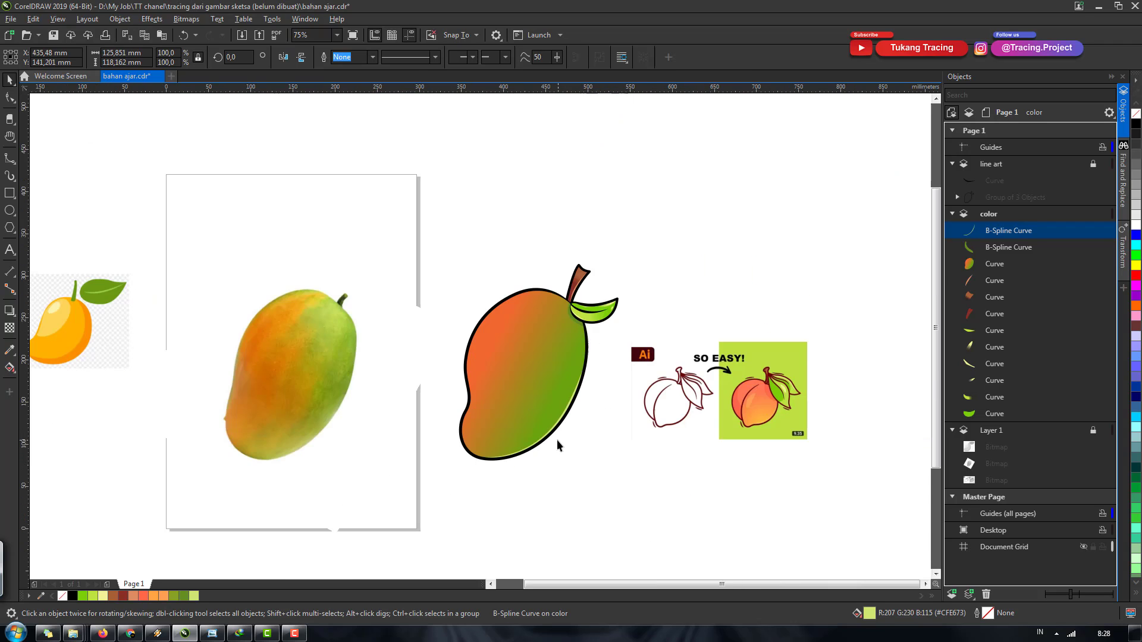
Step: Deselect the highlight and start a B-spline down the mango's left edge
{"action": "left_click", "coordinate": [539, 490]}
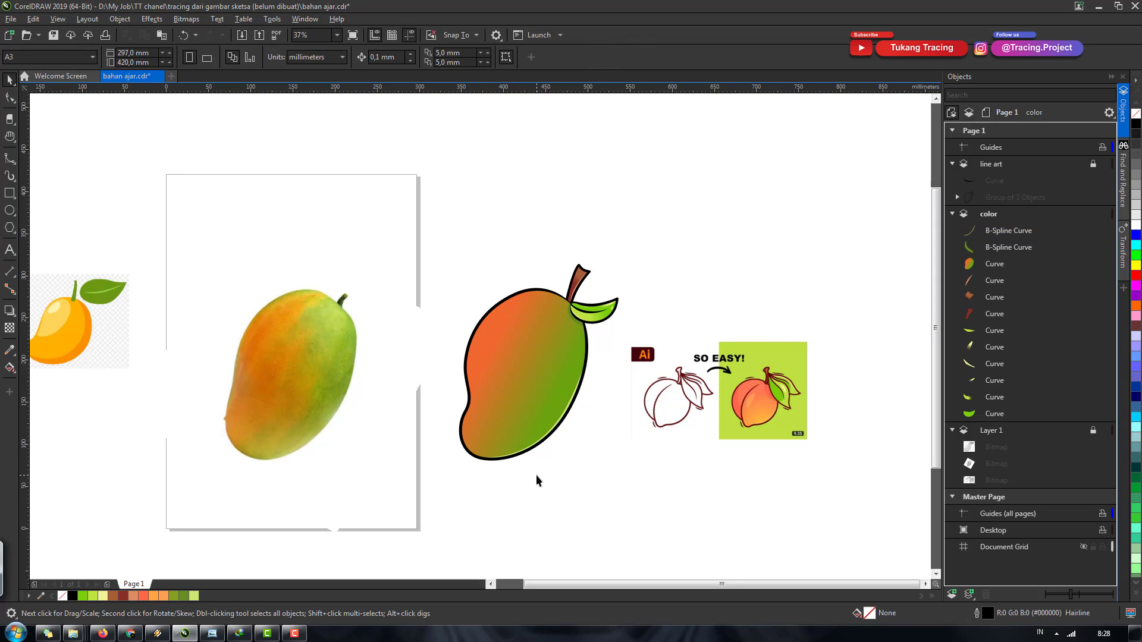
{"action": "scroll", "coordinate": [486, 412], "scroll_direction": "up", "scroll_amount": 2}
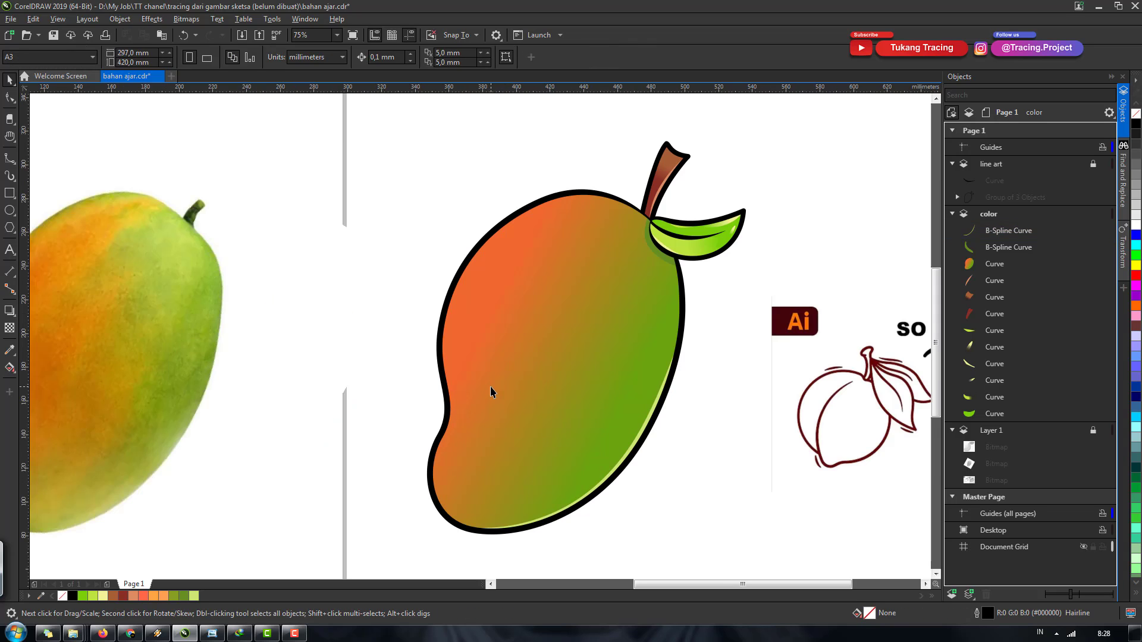
{"action": "scroll", "coordinate": [490, 387], "scroll_direction": "down", "scroll_amount": 1}
{"action": "scroll", "coordinate": [764, 389], "scroll_direction": "up", "scroll_amount": 3}
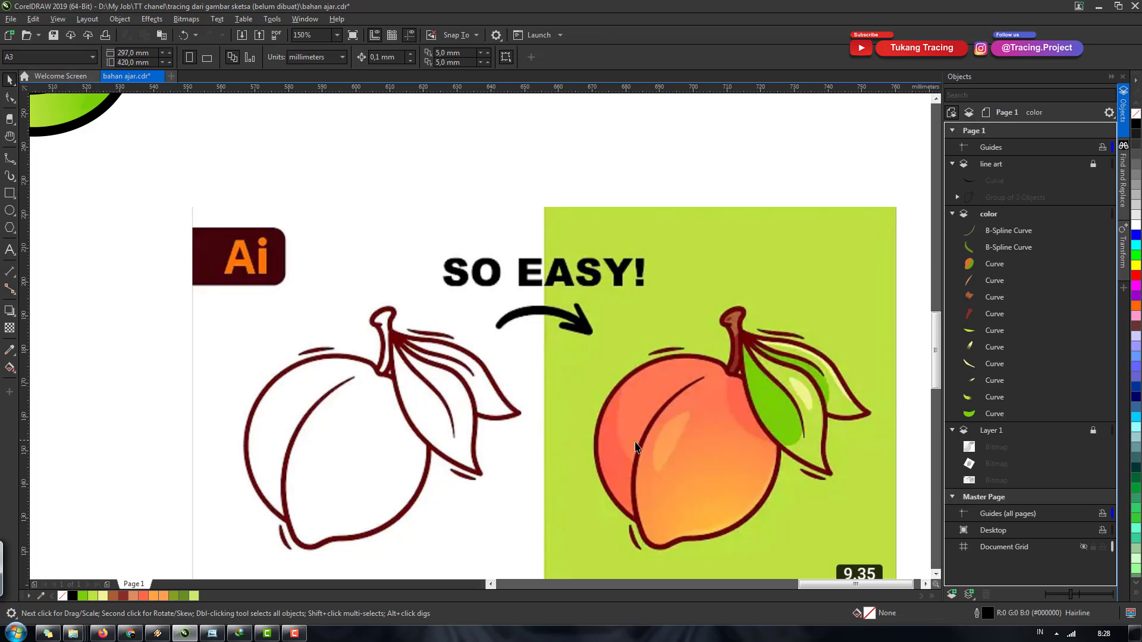
{"action": "scroll", "coordinate": [199, 420], "scroll_direction": "down", "scroll_amount": 2}
{"action": "scroll", "coordinate": [201, 397], "scroll_direction": "down", "scroll_amount": 1}
{"action": "scroll", "coordinate": [225, 370], "scroll_direction": "up", "scroll_amount": 4}
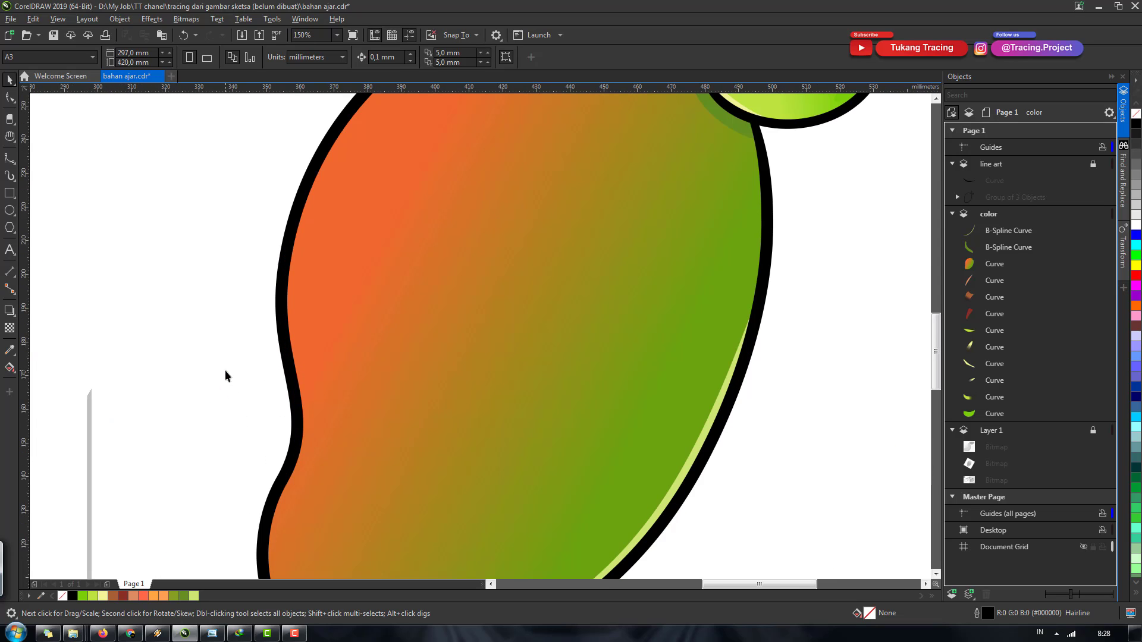
{"action": "scroll", "coordinate": [368, 251], "scroll_direction": "down", "scroll_amount": 1}
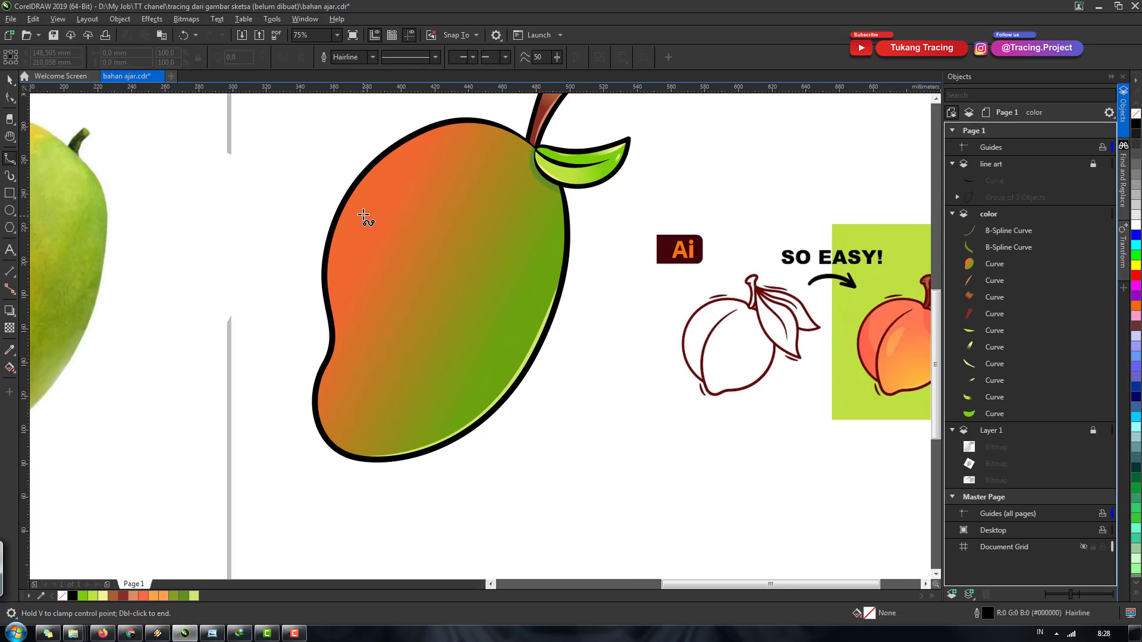
{"action": "scroll", "coordinate": [365, 217], "scroll_direction": "up", "scroll_amount": 1}
{"action": "left_click", "coordinate": [381, 126]}
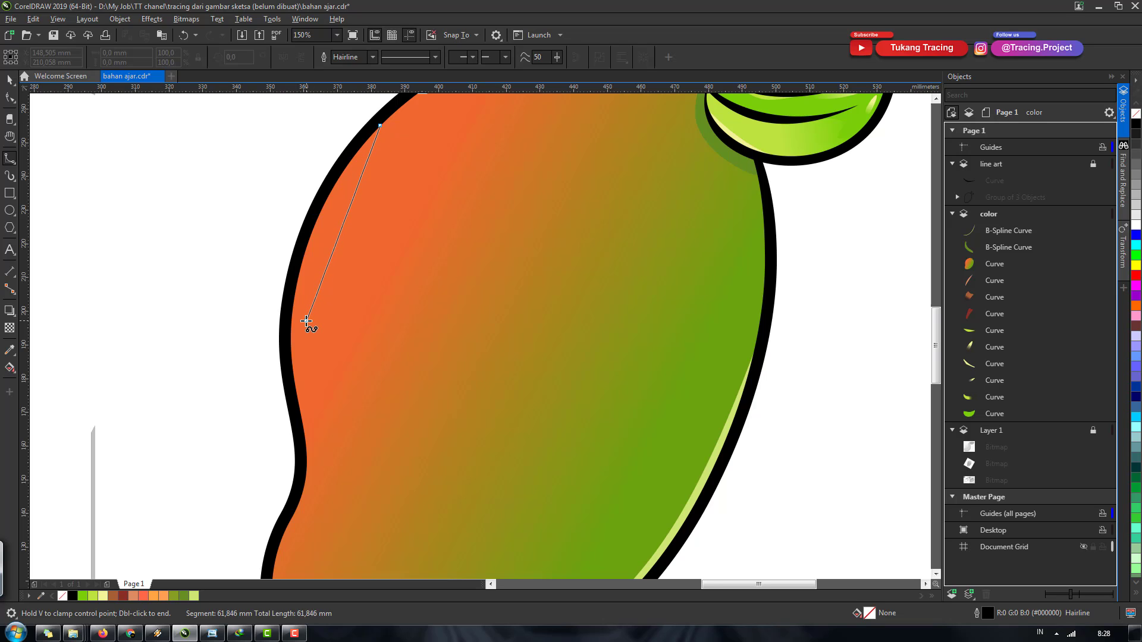
{"action": "left_click", "coordinate": [301, 320]}
{"action": "left_click", "coordinate": [354, 459]}
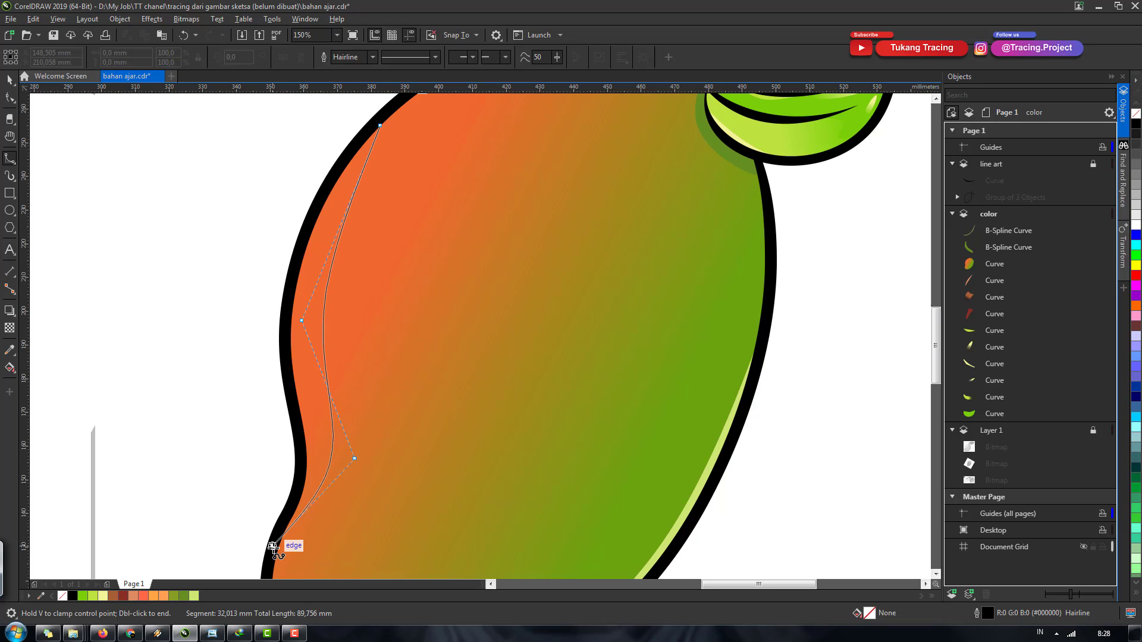
{"action": "left_click", "coordinate": [293, 504]}
Step: Bring the curve back up the left edge and close it into a thin sliver
{"action": "scroll", "coordinate": [295, 503], "scroll_direction": "down", "scroll_amount": 1}
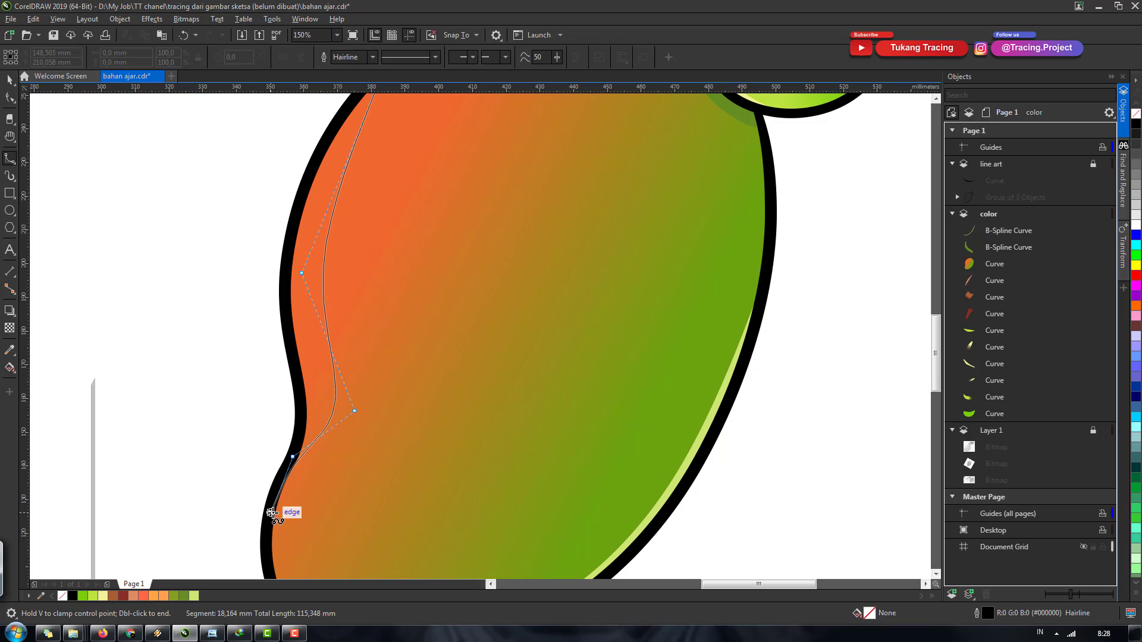
{"action": "left_click", "coordinate": [270, 512]}
{"action": "left_click", "coordinate": [305, 436]}
{"action": "left_click", "coordinate": [295, 364]}
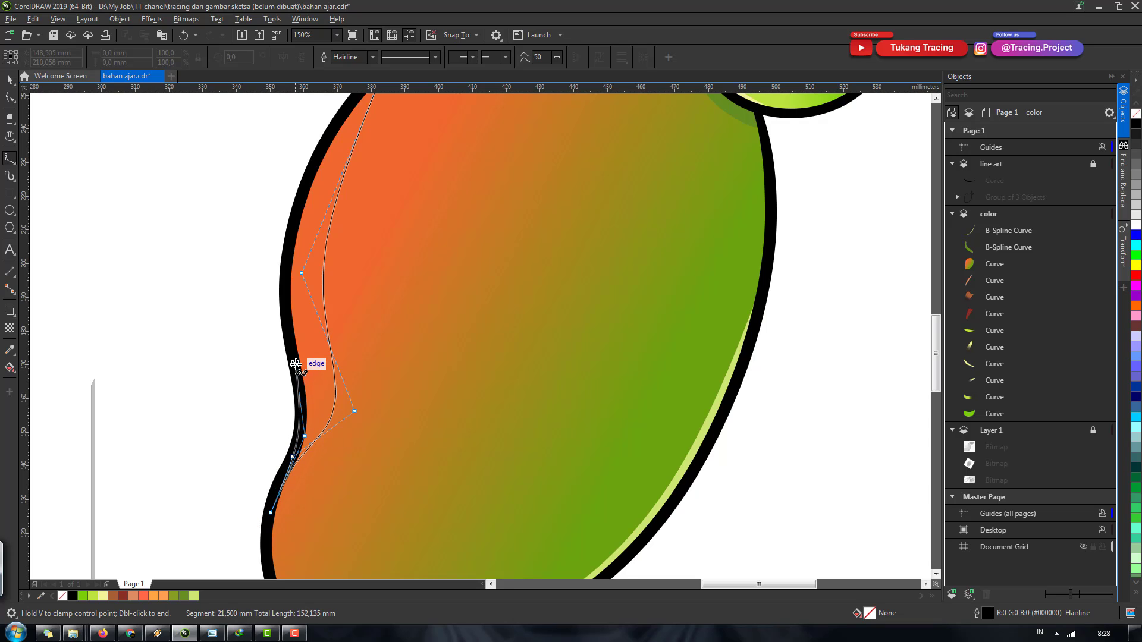
{"action": "left_click", "coordinate": [279, 277]}
{"action": "scroll", "coordinate": [280, 275], "scroll_direction": "up", "scroll_amount": 1}
{"action": "left_click", "coordinate": [311, 204]}
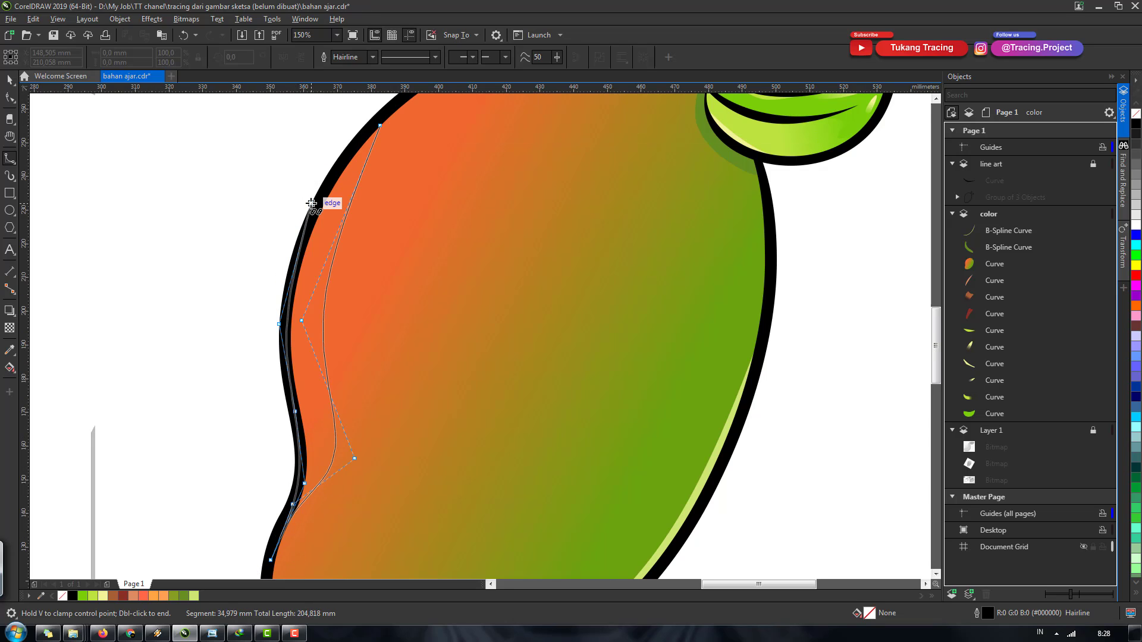
{"action": "scroll", "coordinate": [377, 127], "scroll_direction": "up", "scroll_amount": 1}
{"action": "double_click", "coordinate": [383, 141]}
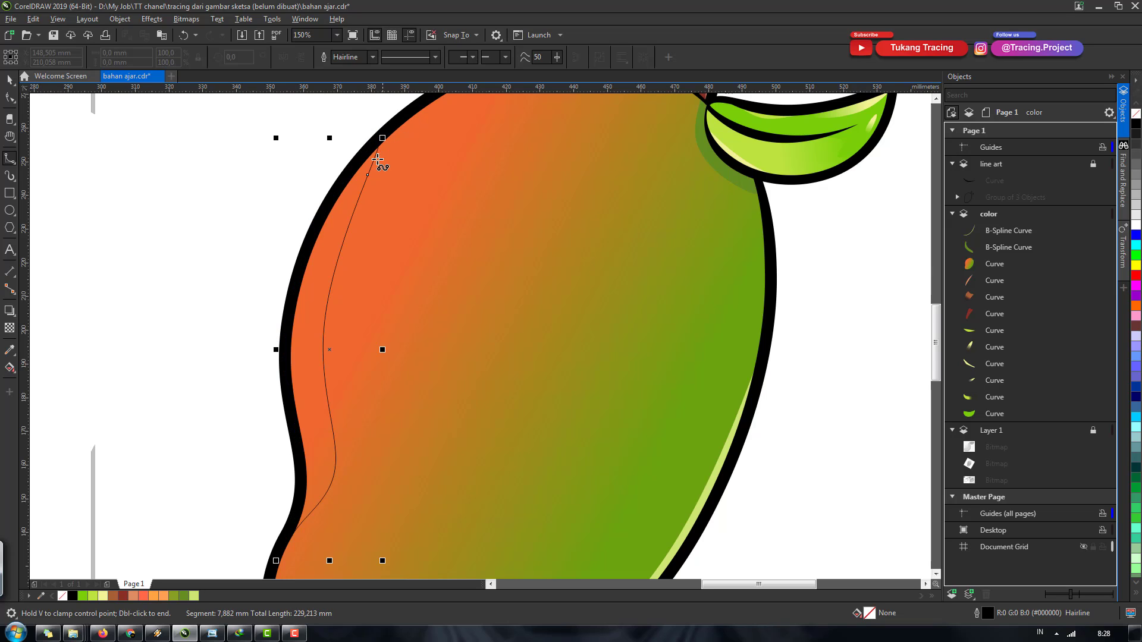
{"action": "scroll", "coordinate": [382, 141], "scroll_direction": "down", "scroll_amount": 2}
{"action": "key", "text": "space"}
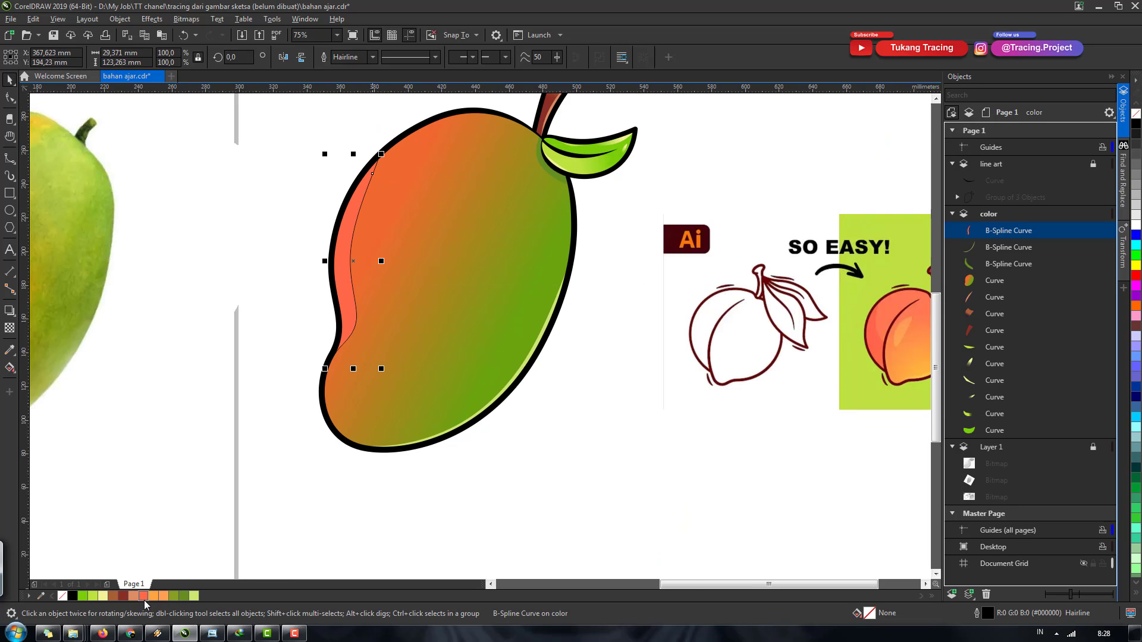
Step: Fill the left-edge sliver orange with no outline and fade it with linear transparency
{"action": "left_click", "coordinate": [144, 598]}
{"action": "right_click", "coordinate": [62, 596]}
{"action": "scroll", "coordinate": [342, 273], "scroll_direction": "down", "scroll_amount": 1}
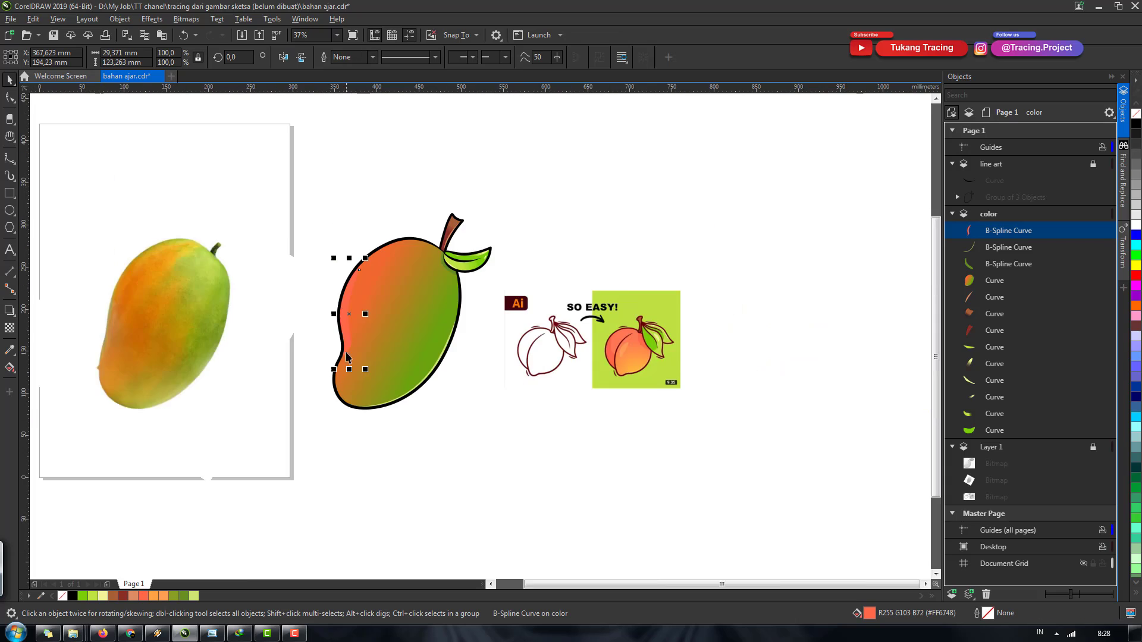
{"action": "scroll", "coordinate": [342, 274], "scroll_direction": "up", "scroll_amount": 1}
{"action": "scroll", "coordinate": [342, 273], "scroll_direction": "up", "scroll_amount": 1}
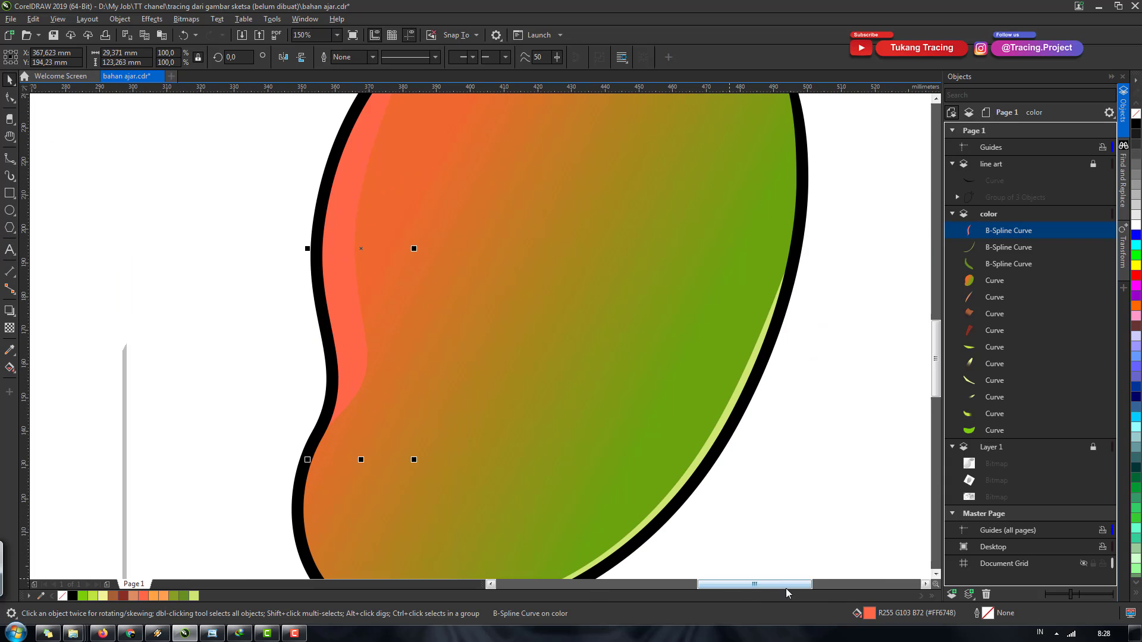
{"action": "scroll", "coordinate": [487, 320], "scroll_direction": "down", "scroll_amount": 2}
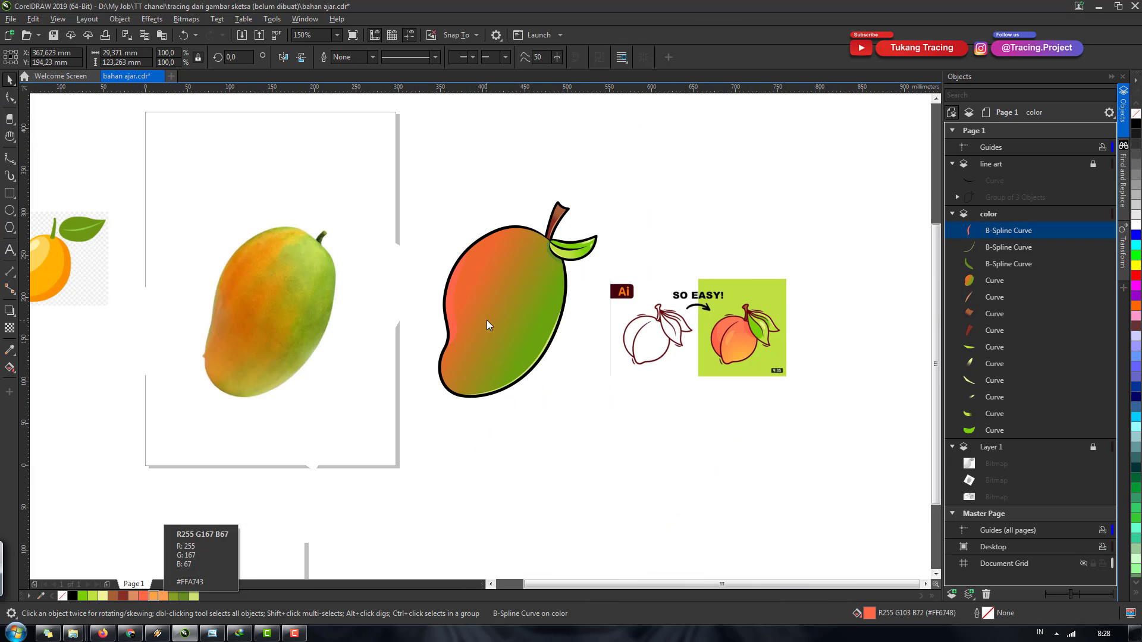
{"action": "scroll", "coordinate": [487, 317], "scroll_direction": "up", "scroll_amount": 1}
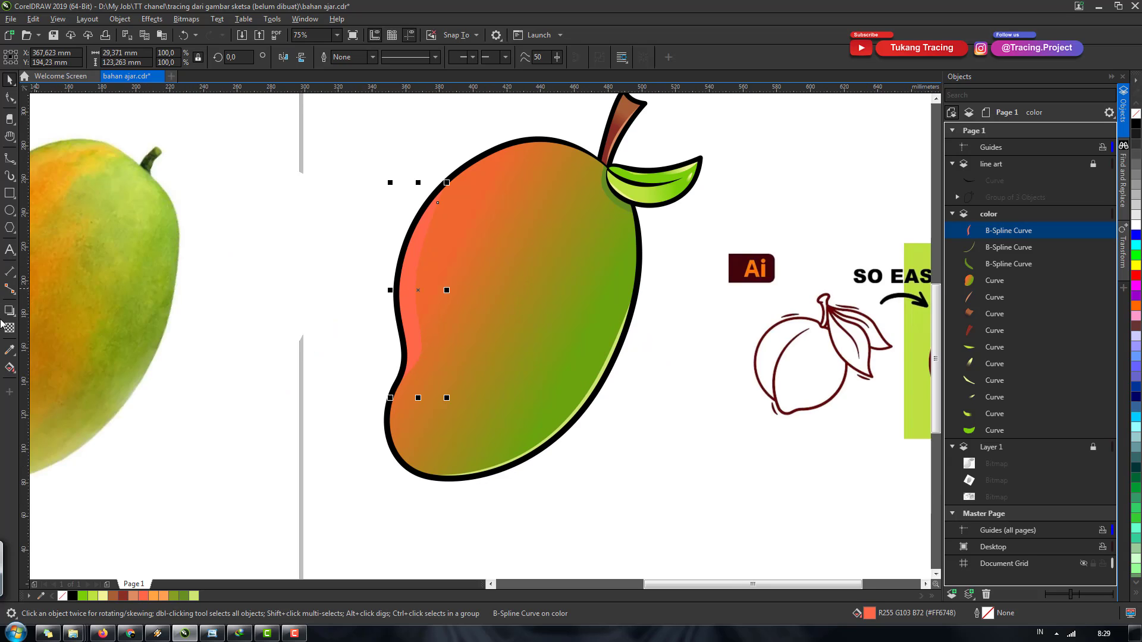
{"action": "scroll", "coordinate": [408, 267], "scroll_direction": "up", "scroll_amount": 1}
{"action": "left_click_drag", "start_coordinate": [410, 280], "coordinate": [450, 156]}
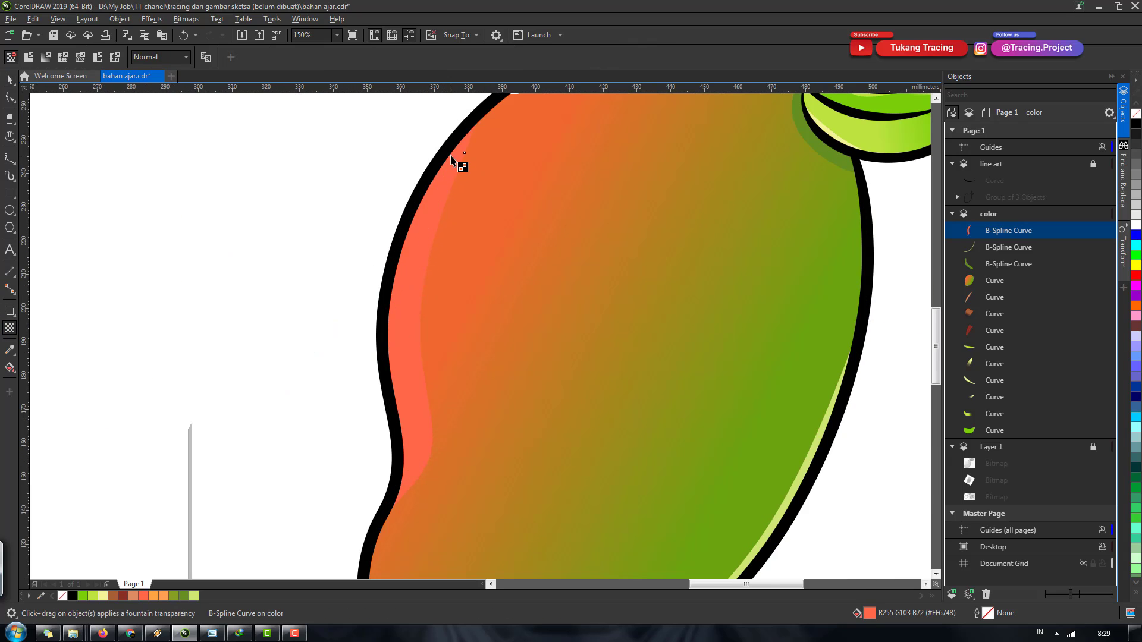
{"action": "scroll", "coordinate": [460, 238], "scroll_direction": "down", "scroll_amount": 1}
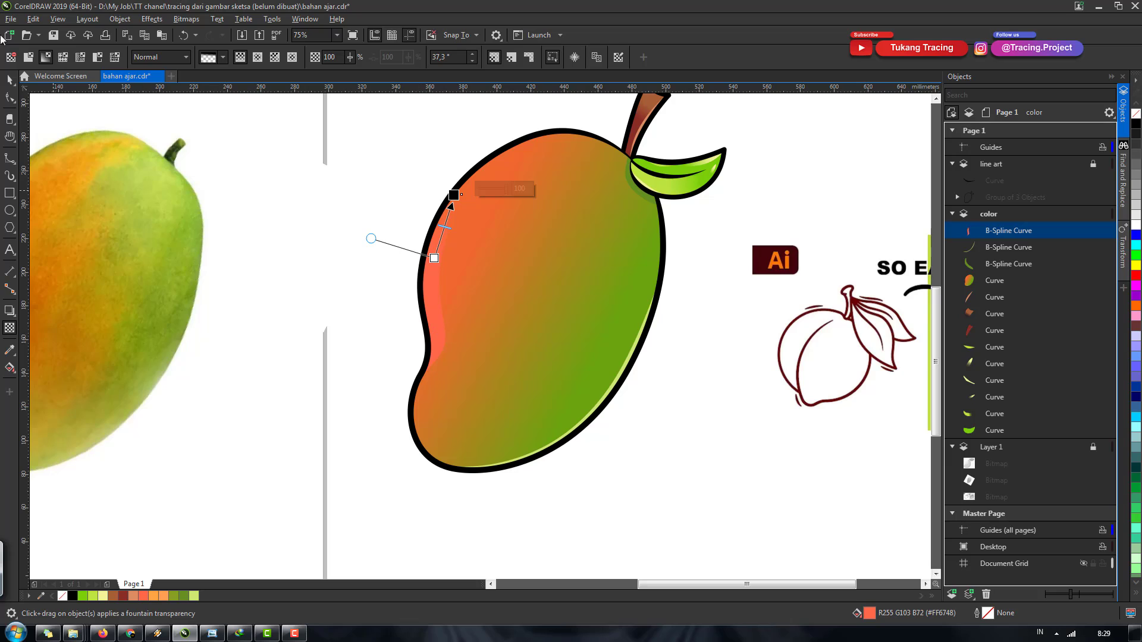
{"action": "left_click", "coordinate": [11, 79]}
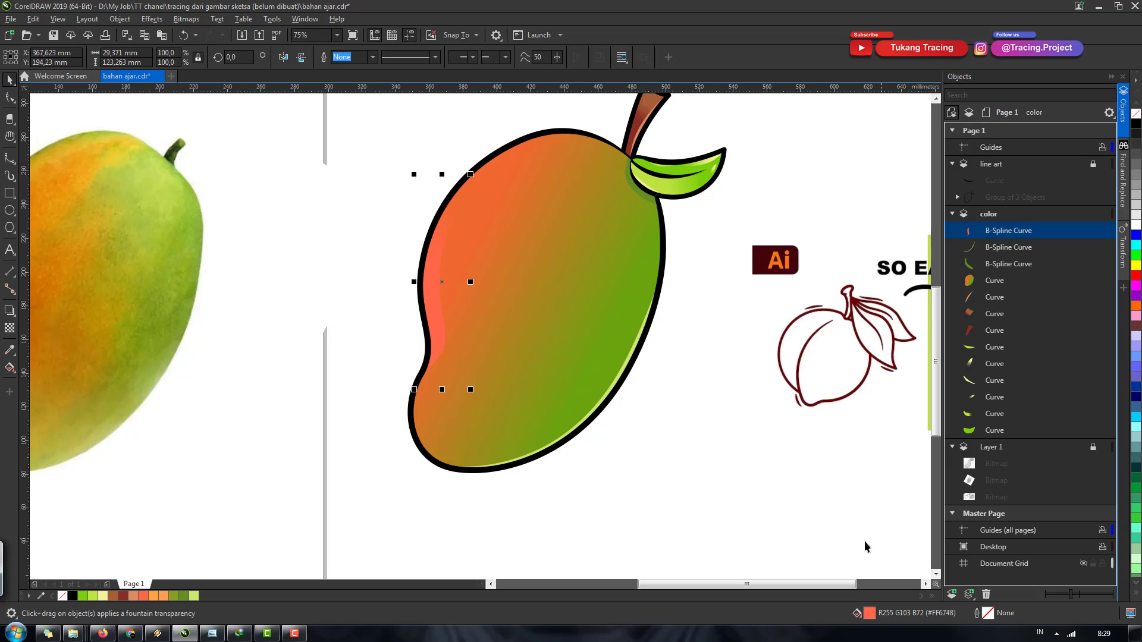
Step: Change the sliver's fill to red-orange #E04D20, then deselect
{"action": "double_click", "coordinate": [869, 615]}
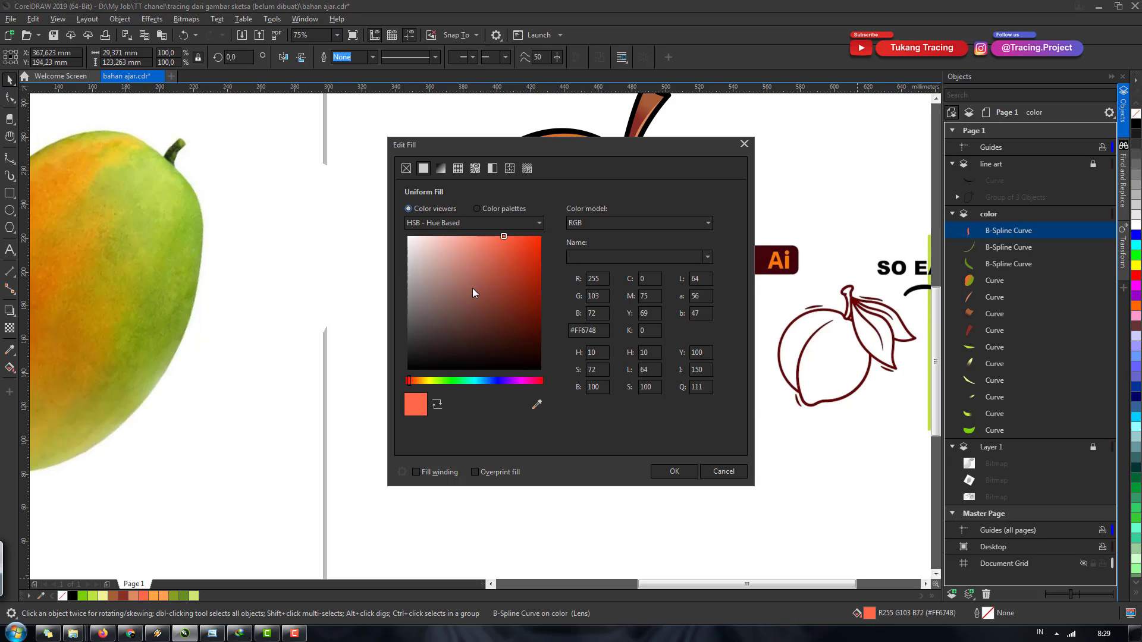
{"action": "left_click_drag", "start_coordinate": [505, 237], "coordinate": [522, 252]}
{"action": "left_click_drag", "start_coordinate": [558, 152], "coordinate": [710, 167]}
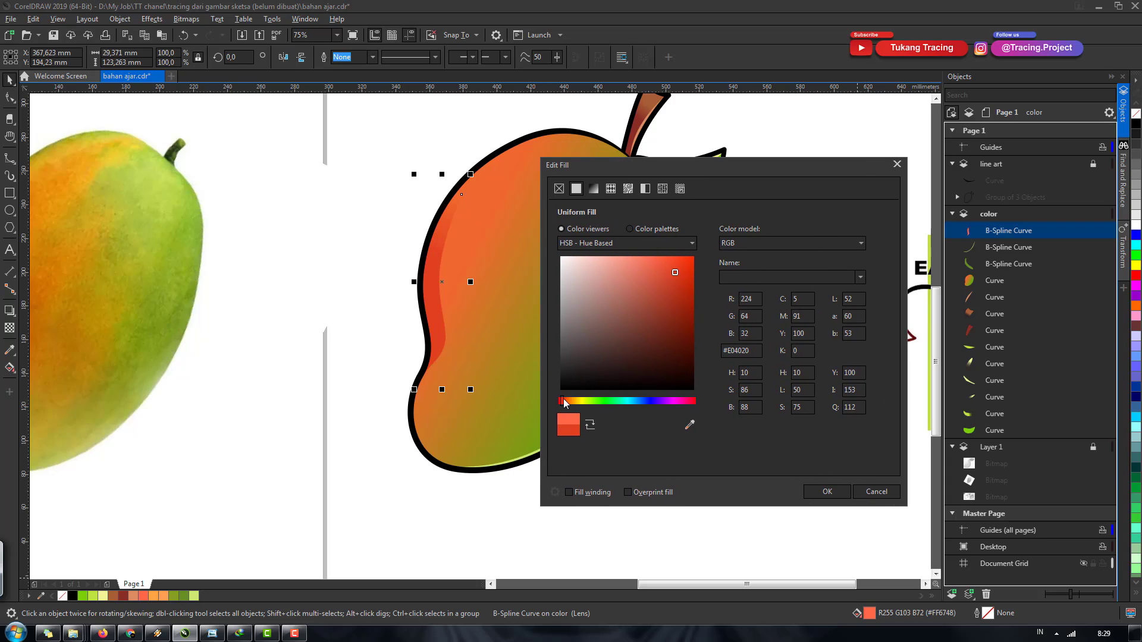
{"action": "left_click_drag", "start_coordinate": [563, 399], "coordinate": [564, 401]}
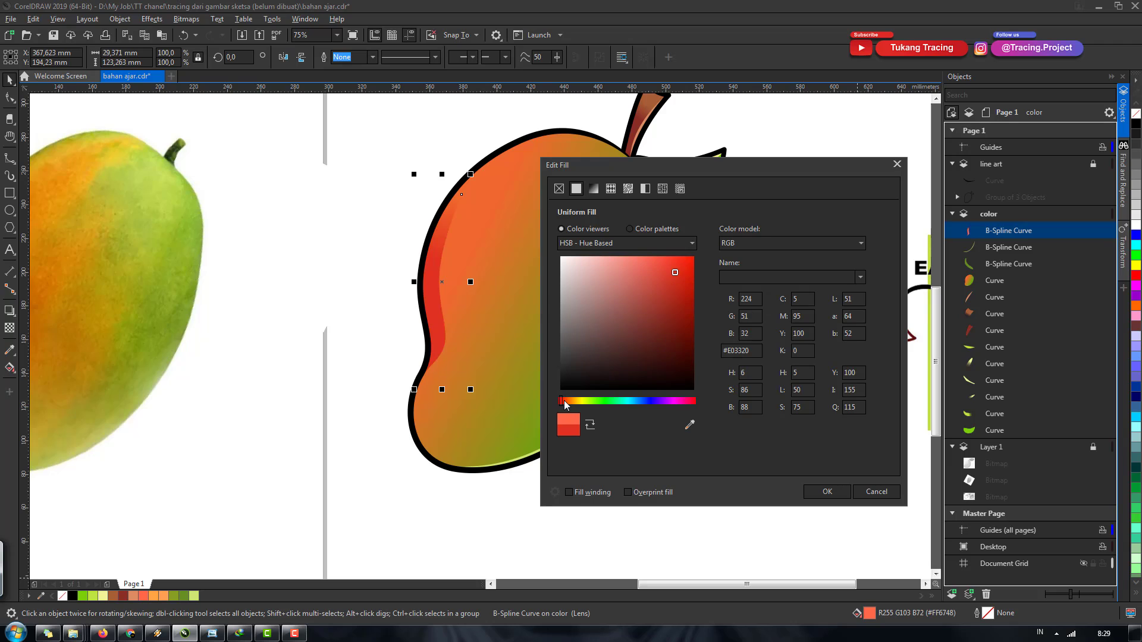
{"action": "left_click", "coordinate": [826, 493]}
{"action": "scroll", "coordinate": [559, 327], "scroll_direction": "down", "scroll_amount": 2}
{"action": "key", "text": "Escape"}
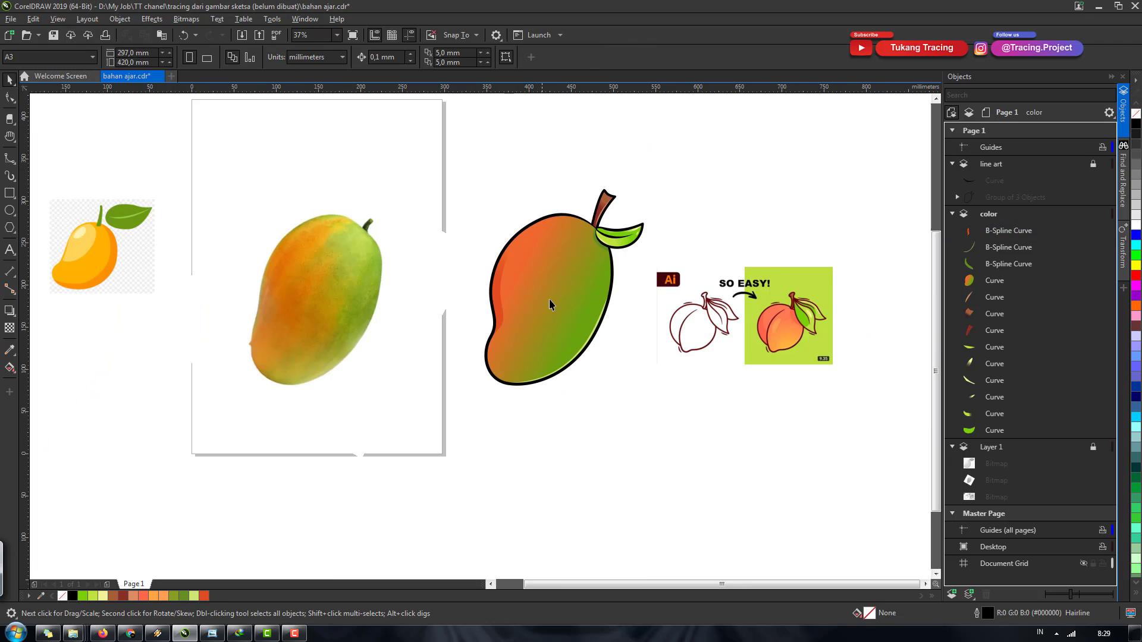
Step: Draw a B-Spline highlight strip along the mango's top edge near the stem
{"action": "scroll", "coordinate": [603, 311], "scroll_direction": "up", "scroll_amount": 2}
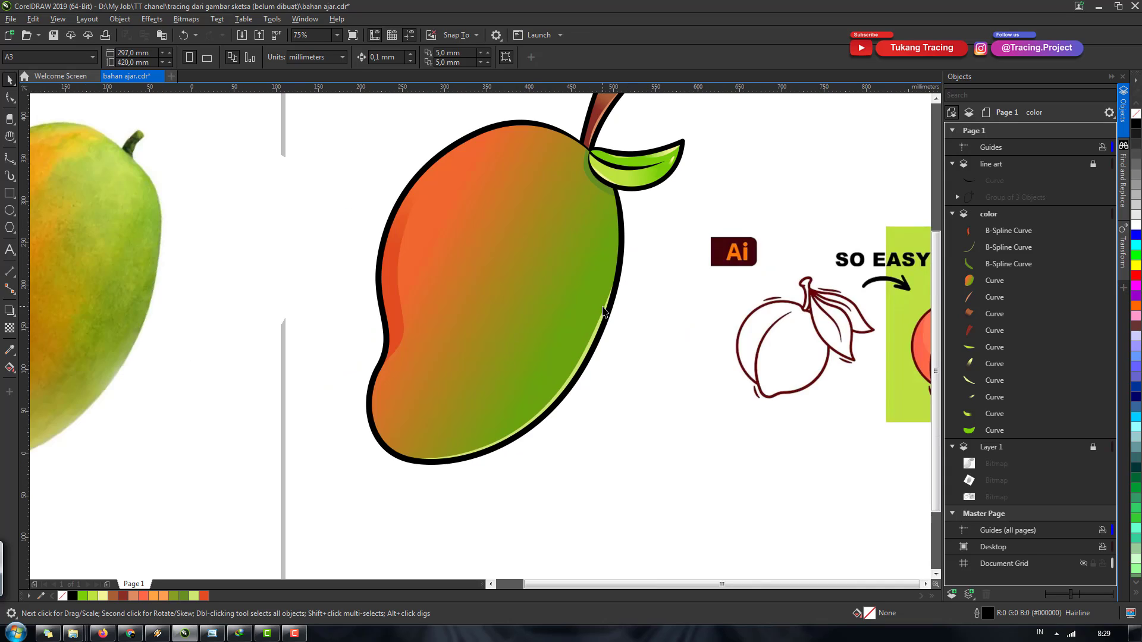
{"action": "scroll", "coordinate": [603, 311], "scroll_direction": "down", "scroll_amount": 2}
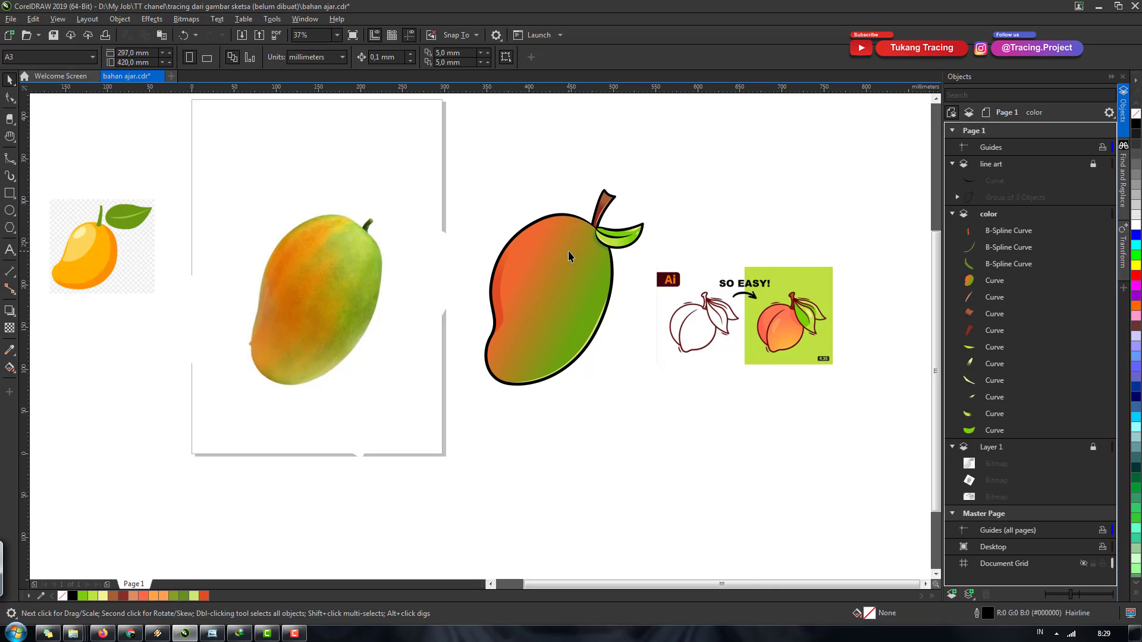
{"action": "scroll", "coordinate": [565, 250], "scroll_direction": "up", "scroll_amount": 4}
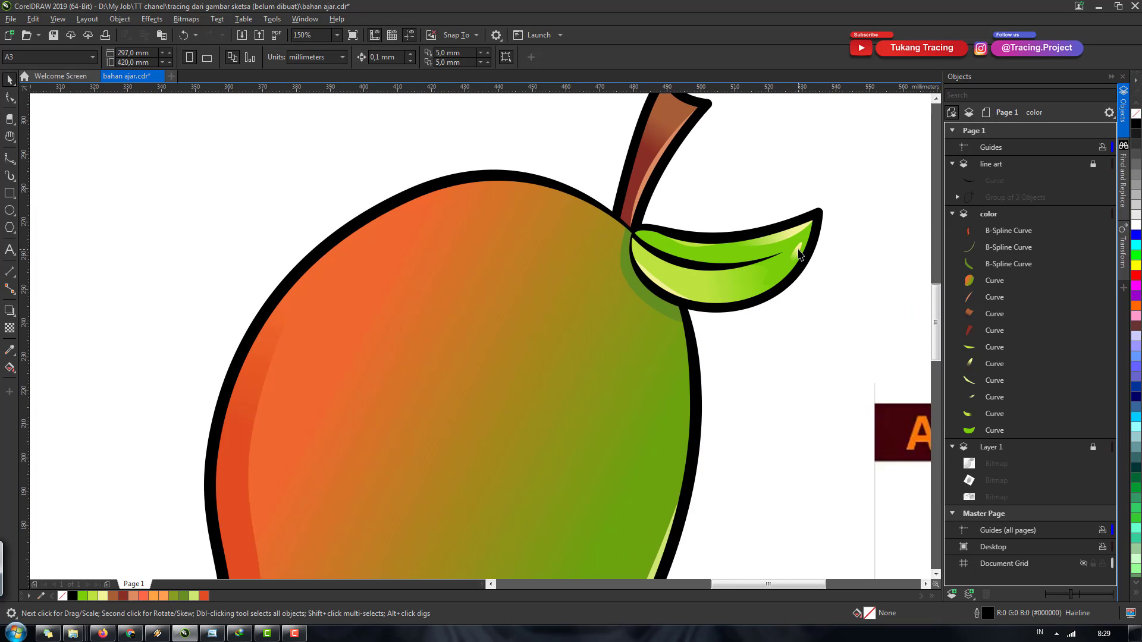
{"action": "left_click", "coordinate": [8, 159]}
{"action": "left_click", "coordinate": [597, 223]}
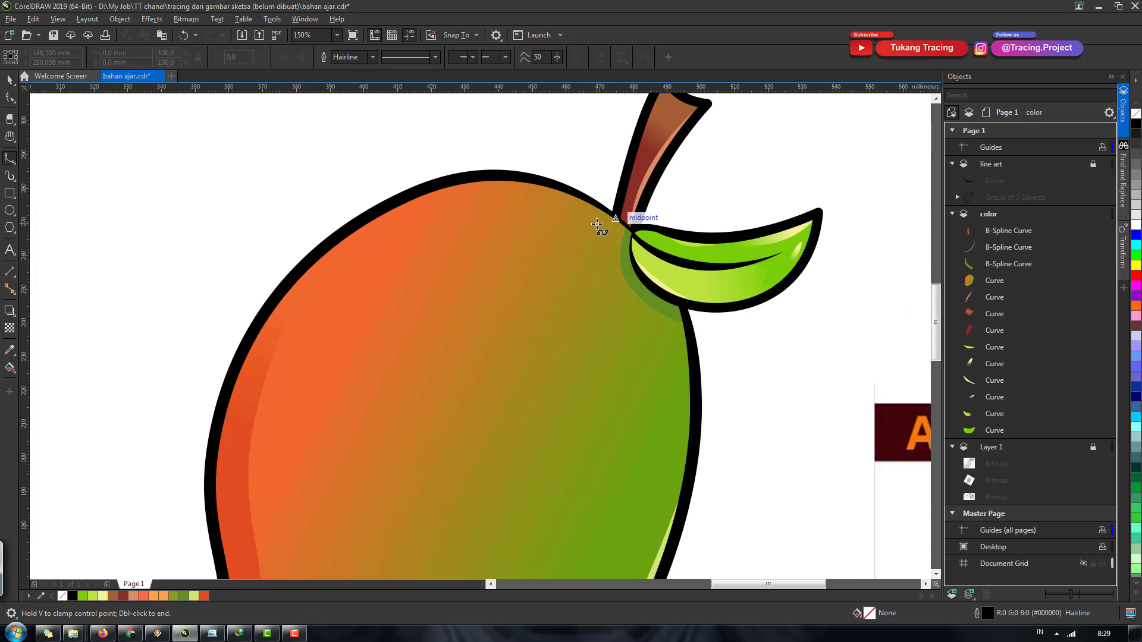
{"action": "left_click", "coordinate": [530, 191]}
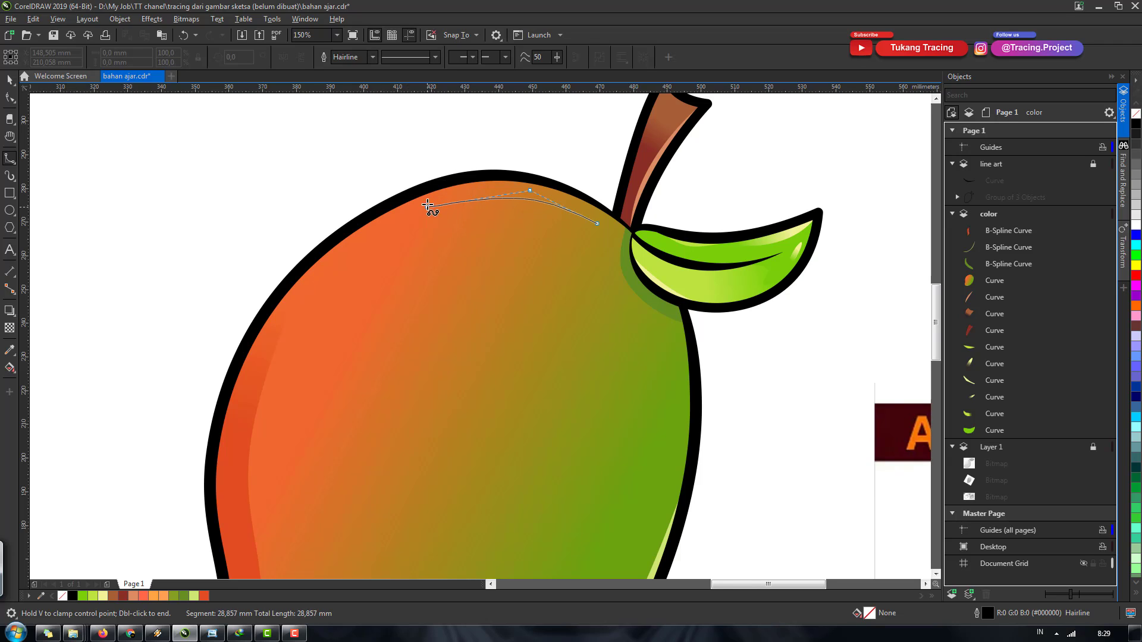
{"action": "left_click", "coordinate": [427, 203]}
{"action": "left_click", "coordinate": [364, 251]}
{"action": "left_click", "coordinate": [596, 225]}
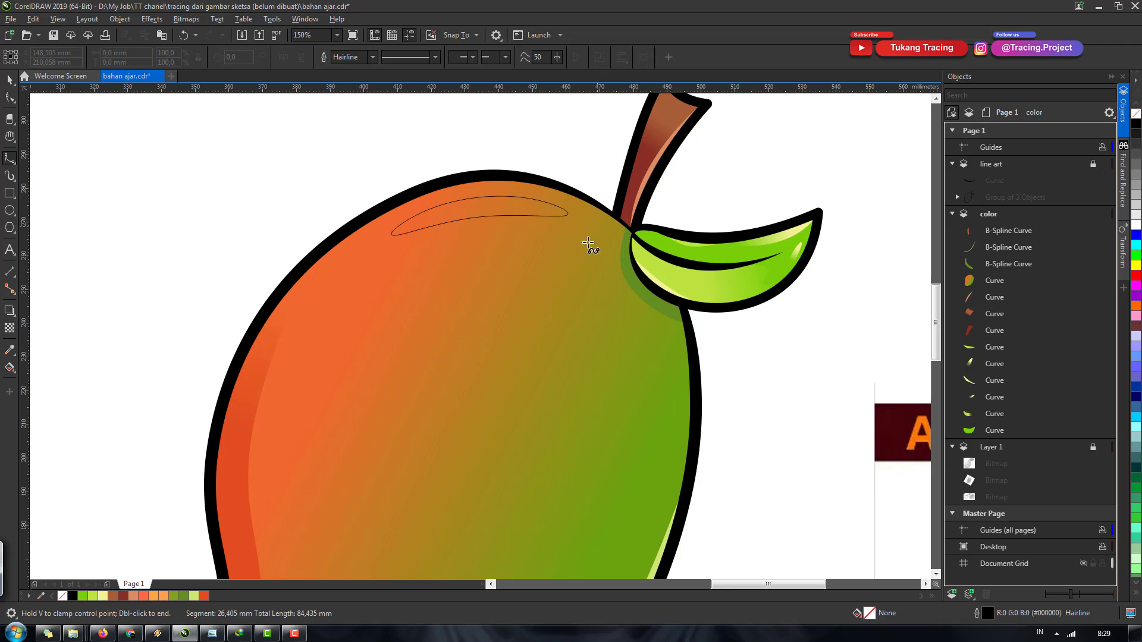
{"action": "key", "text": "F10"}
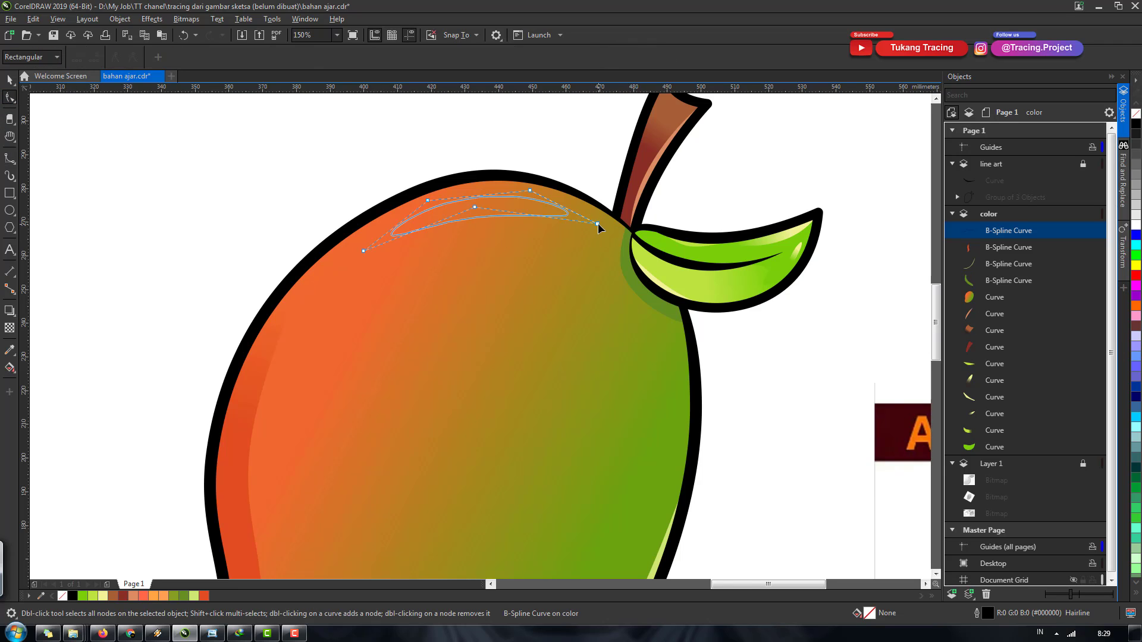
Step: Give the highlight no outline and a light orange #F59A3F fill
{"action": "left_click", "coordinate": [8, 80]}
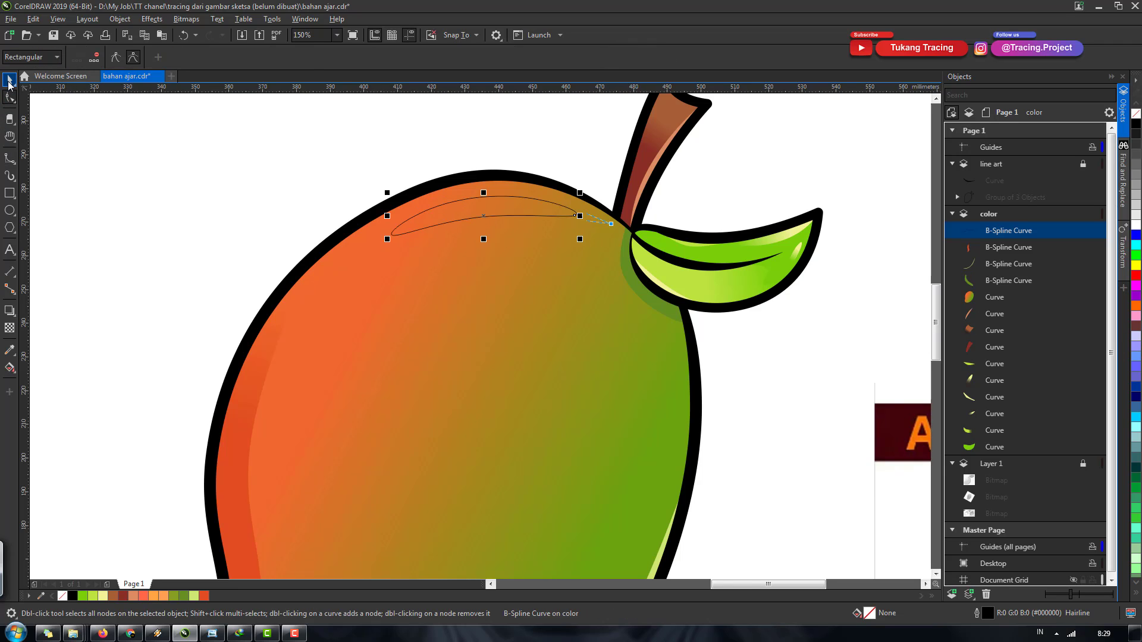
{"action": "left_click", "coordinate": [199, 597]}
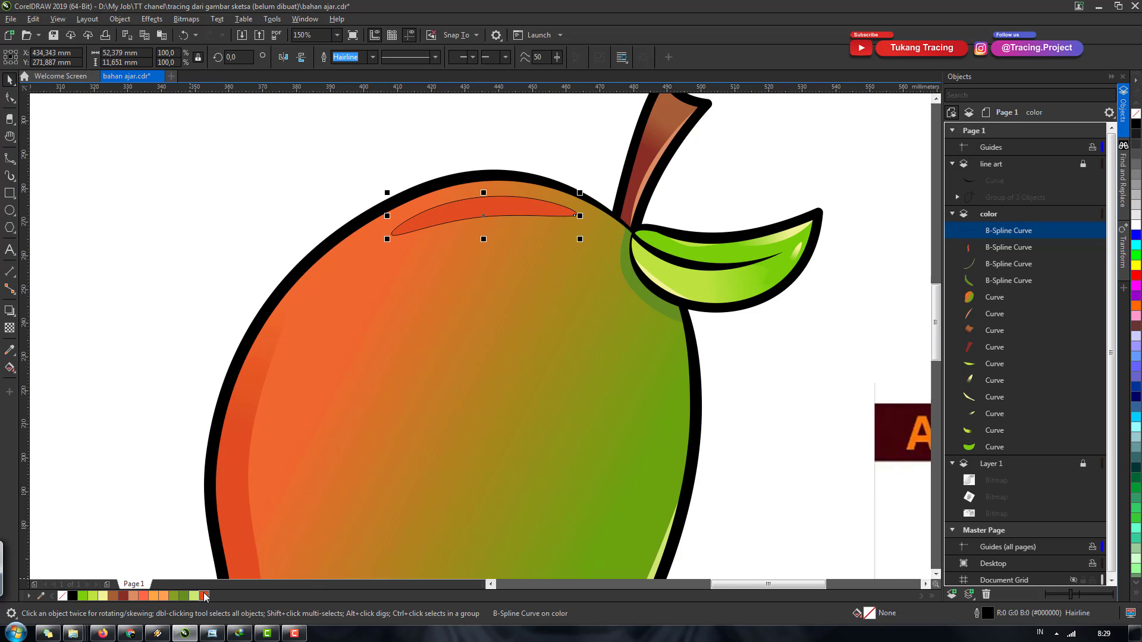
{"action": "right_click", "coordinate": [65, 596]}
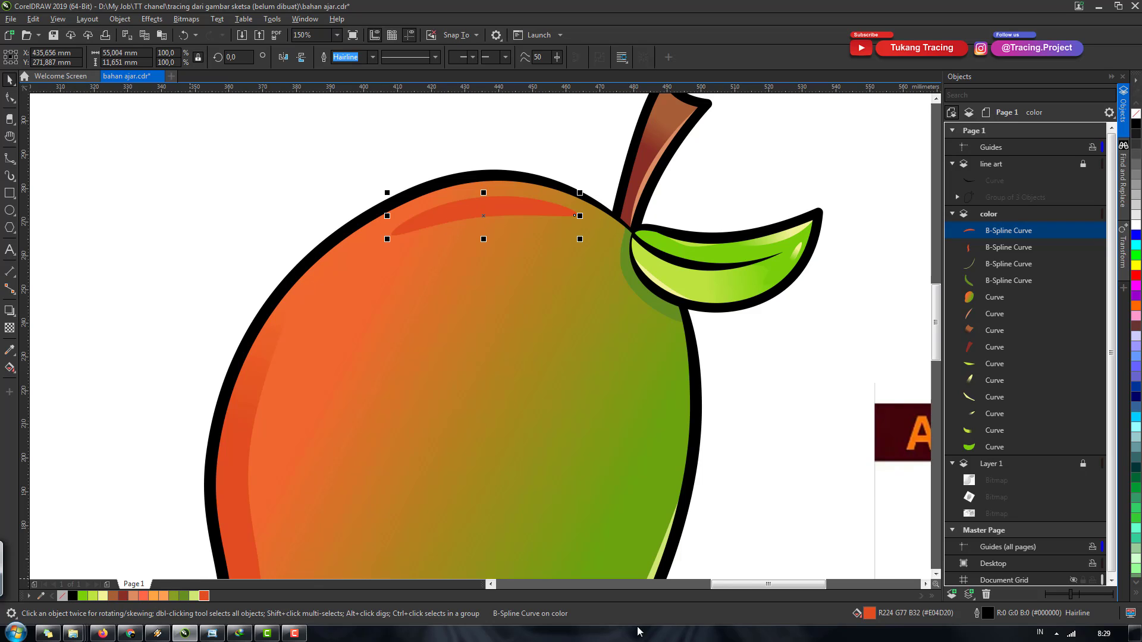
{"action": "double_click", "coordinate": [867, 613]}
{"action": "left_click_drag", "start_coordinate": [523, 252], "coordinate": [507, 241]}
{"action": "left_click_drag", "start_coordinate": [517, 143], "coordinate": [684, 180]}
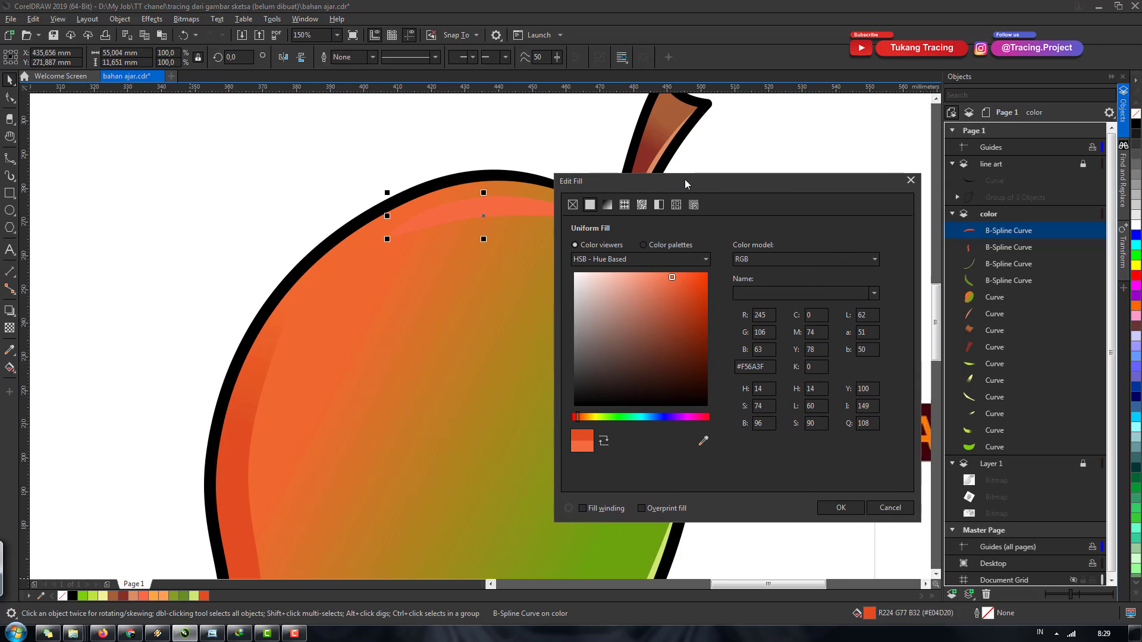
{"action": "left_click", "coordinate": [583, 418]}
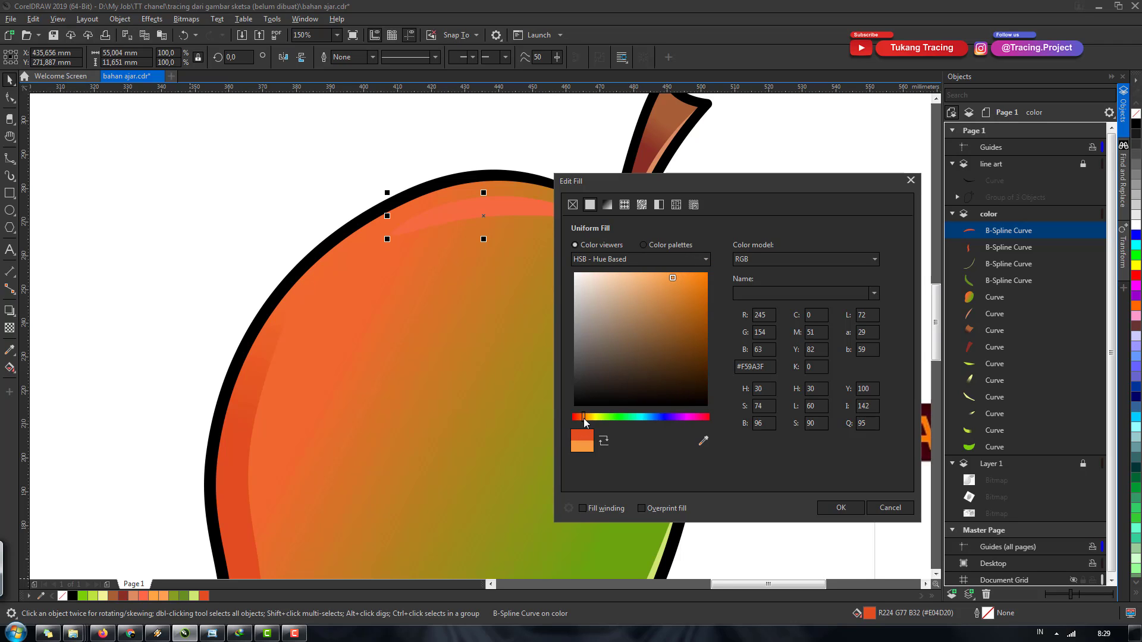
{"action": "left_click", "coordinate": [836, 508]}
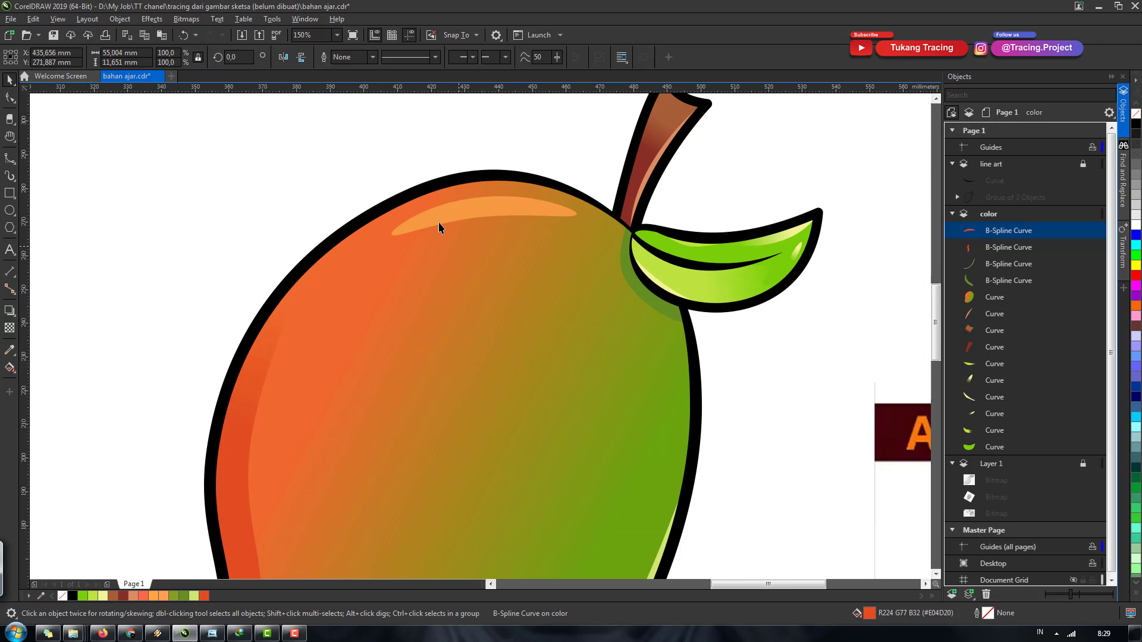
{"action": "scroll", "coordinate": [438, 222], "scroll_direction": "down", "scroll_amount": 5}
Step: Deselect everything and zoom around to inspect the coloured mango
{"action": "left_click", "coordinate": [521, 391]}
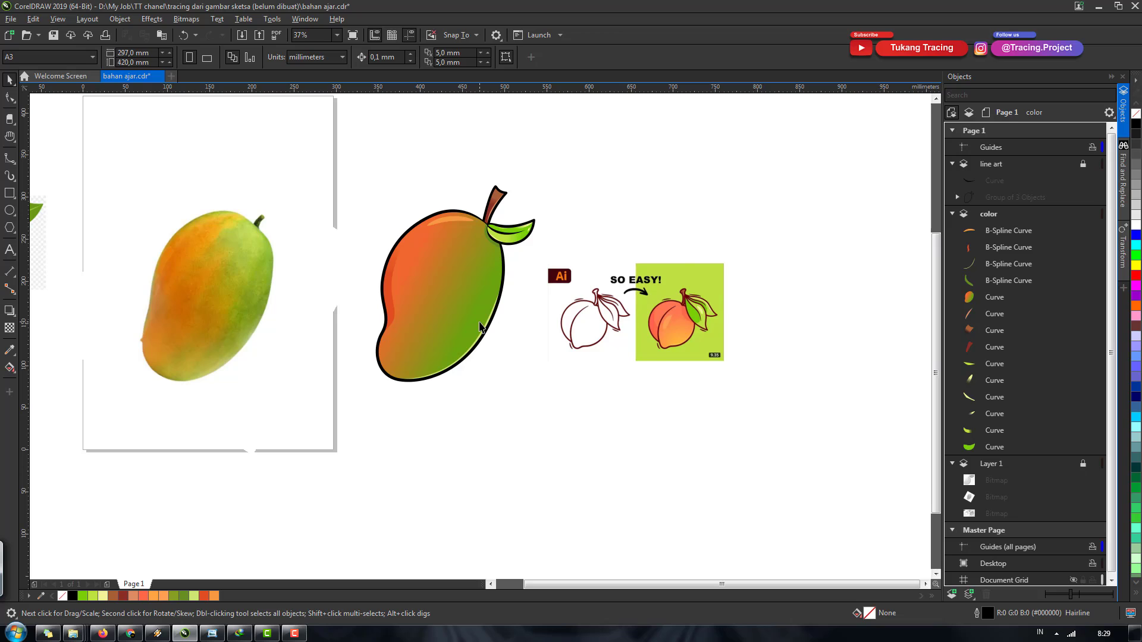
{"action": "scroll", "coordinate": [485, 365], "scroll_direction": "up", "scroll_amount": 2}
{"action": "scroll", "coordinate": [494, 345], "scroll_direction": "down", "scroll_amount": 2}
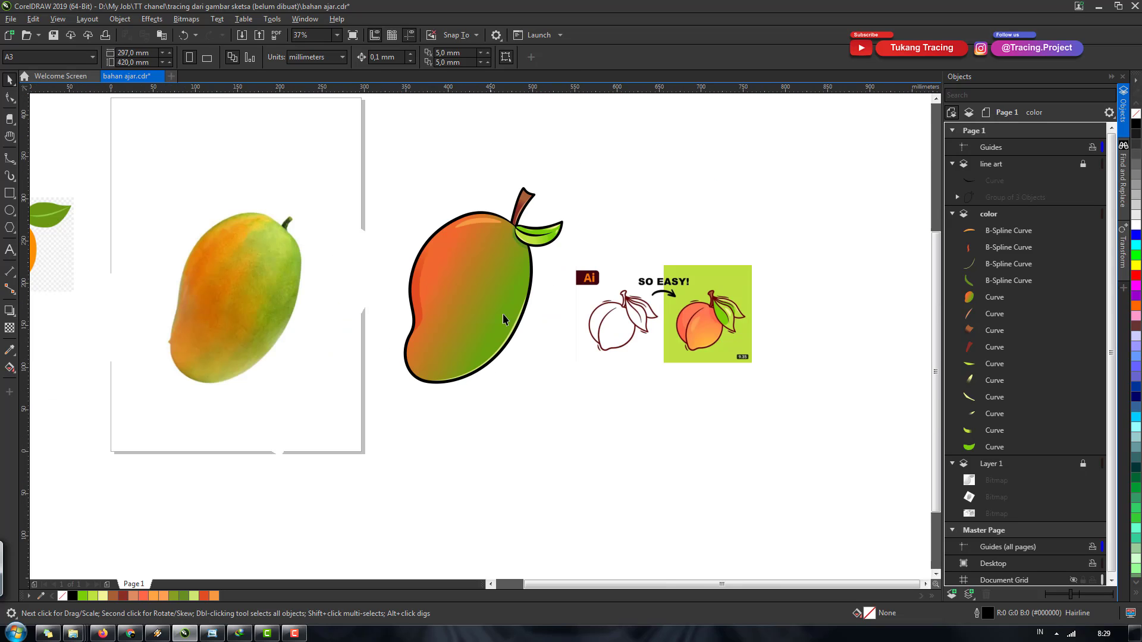
{"action": "scroll", "coordinate": [526, 211], "scroll_direction": "up", "scroll_amount": 2}
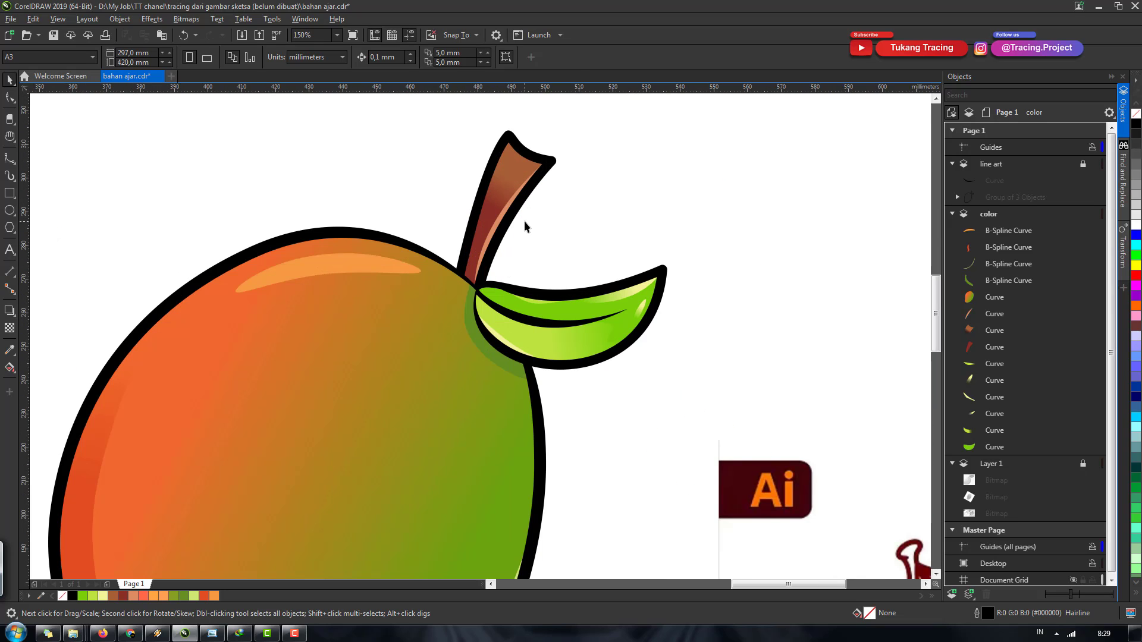
{"action": "scroll", "coordinate": [523, 220], "scroll_direction": "down", "scroll_amount": 2}
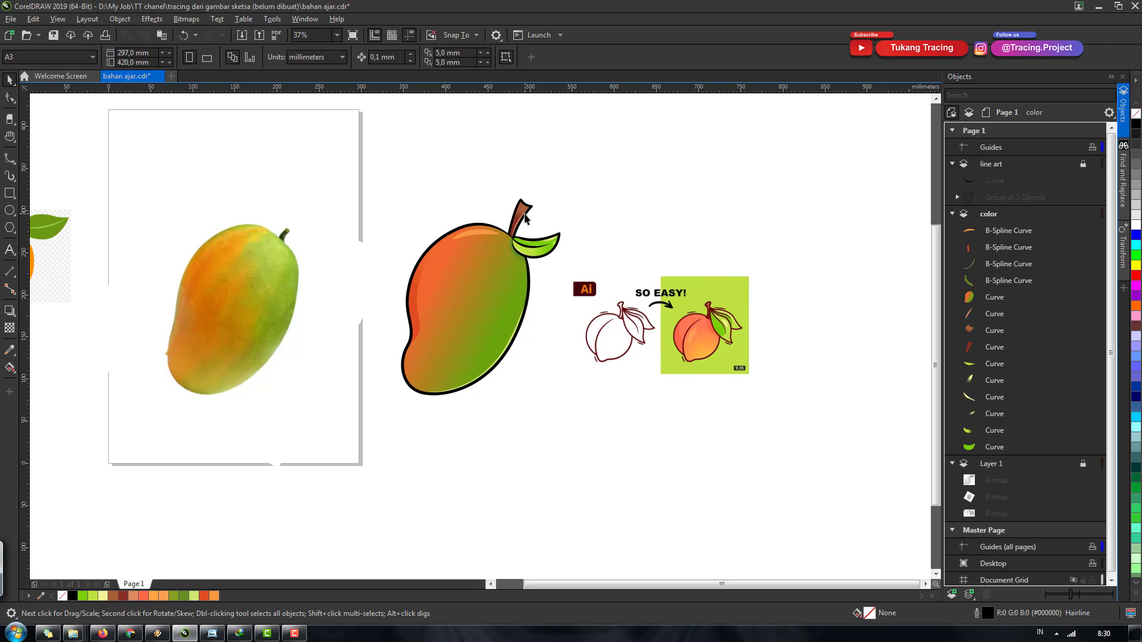
{"action": "scroll", "coordinate": [523, 229], "scroll_direction": "up", "scroll_amount": 2}
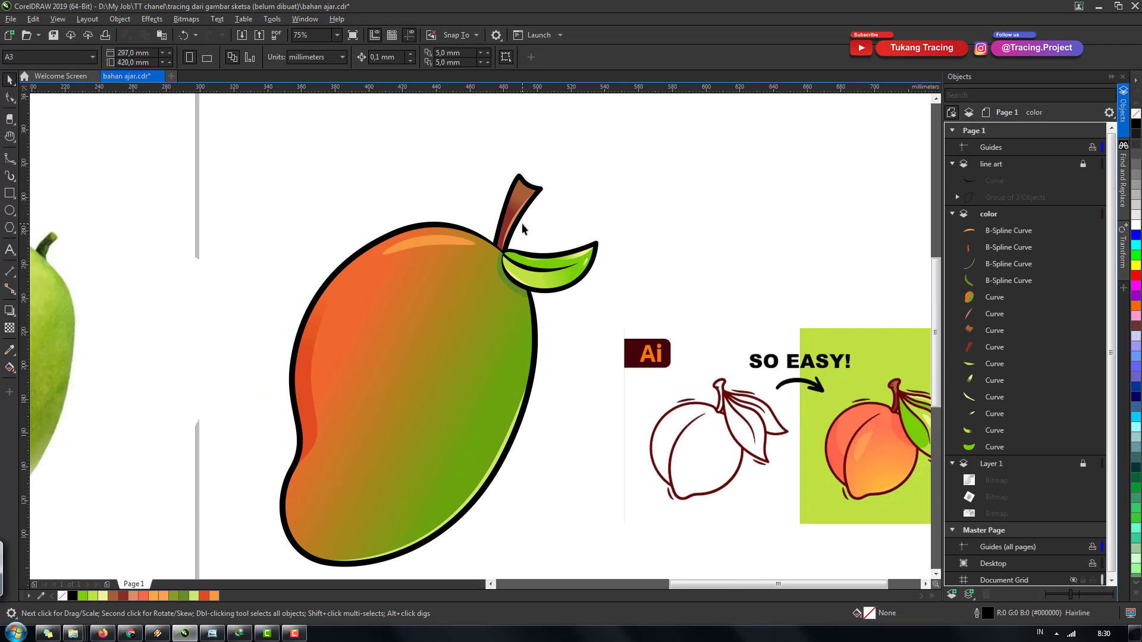
{"action": "scroll", "coordinate": [523, 223], "scroll_direction": "down", "scroll_amount": 2}
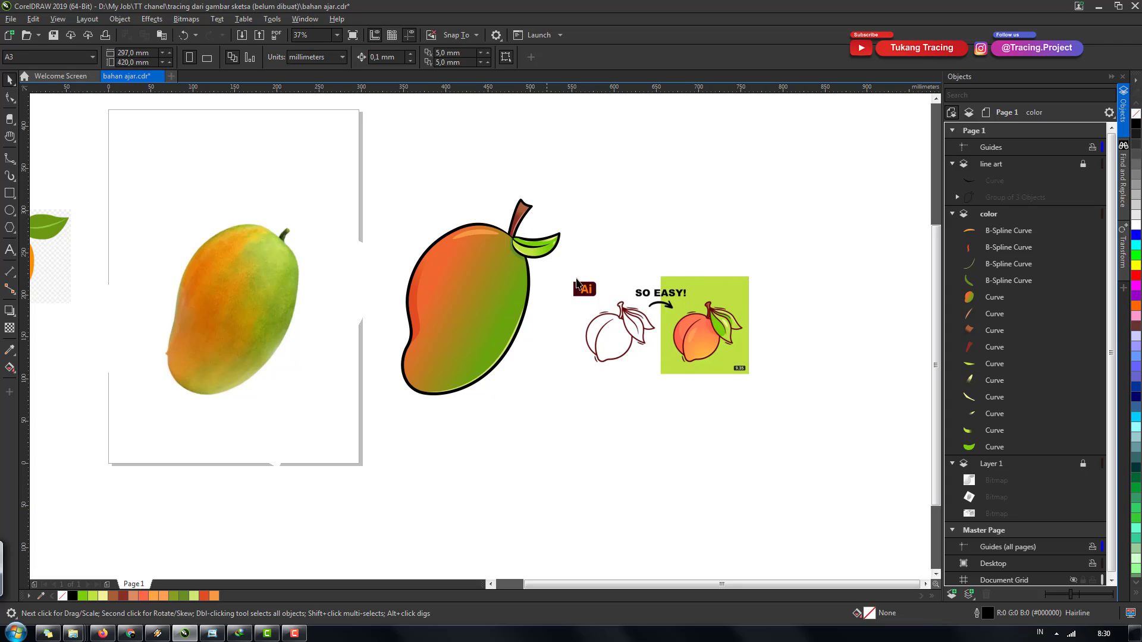
Step: Select the objects around the Ai image, then make line art the active, unlocked layer
{"action": "left_click_drag", "start_coordinate": [824, 236], "coordinate": [531, 401]}
{"action": "left_click", "coordinate": [686, 299]}
{"action": "scroll", "coordinate": [596, 309], "scroll_direction": "up", "scroll_amount": 2}
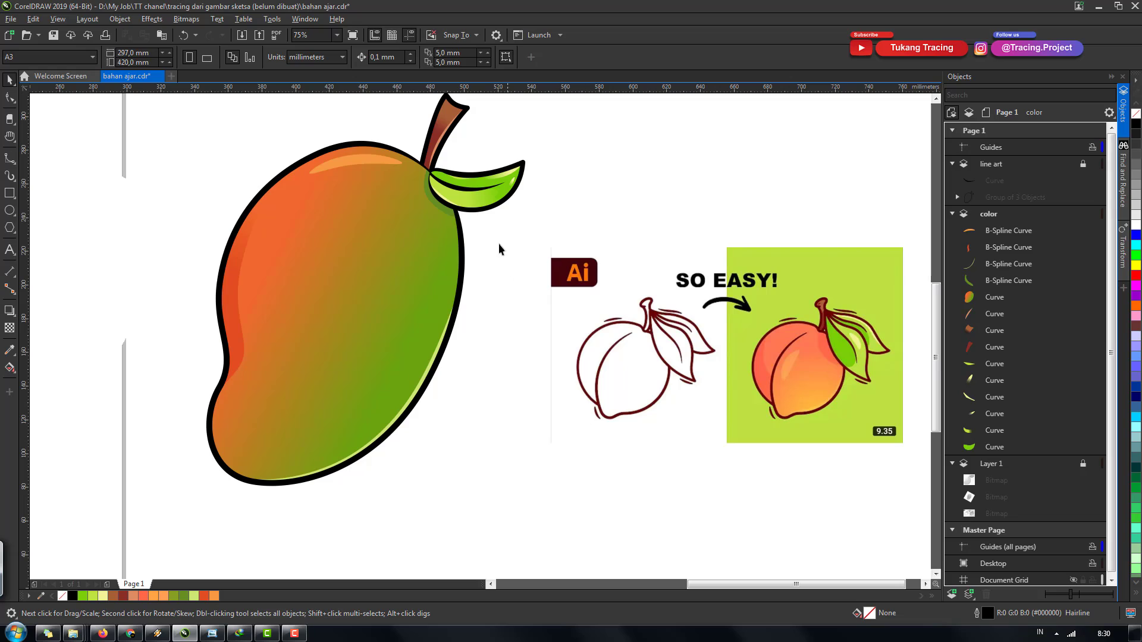
{"action": "left_click", "coordinate": [1096, 165]}
{"action": "left_click", "coordinate": [1083, 164]}
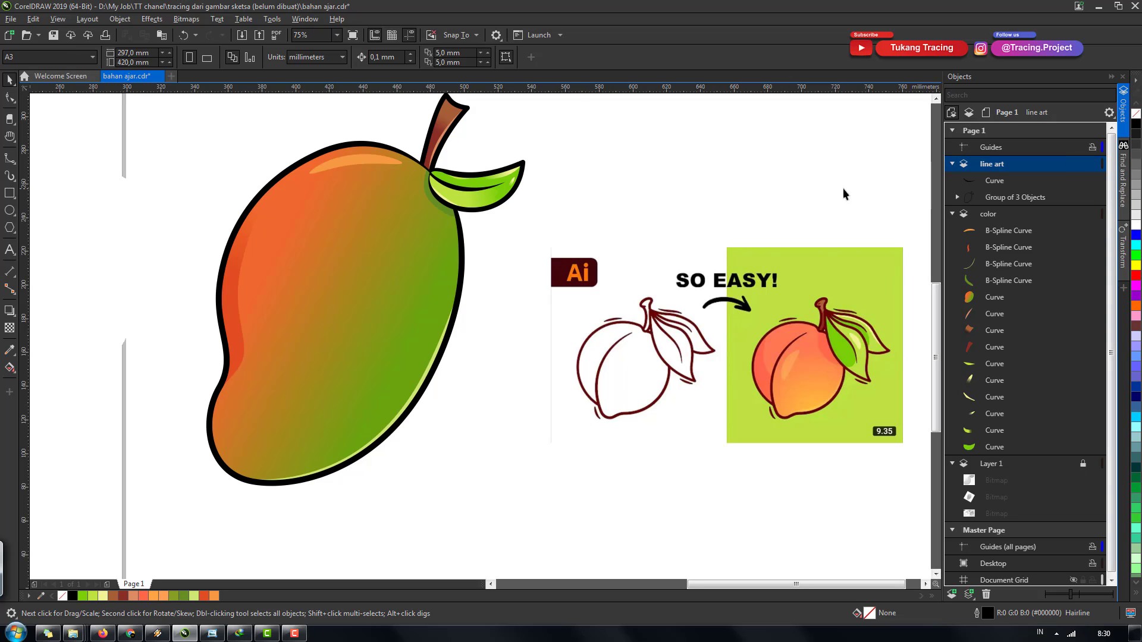
Step: Draw a B-spline motion streak above the leaf
{"action": "left_click", "coordinate": [9, 158]}
{"action": "scroll", "coordinate": [448, 107], "scroll_direction": "up", "scroll_amount": 2}
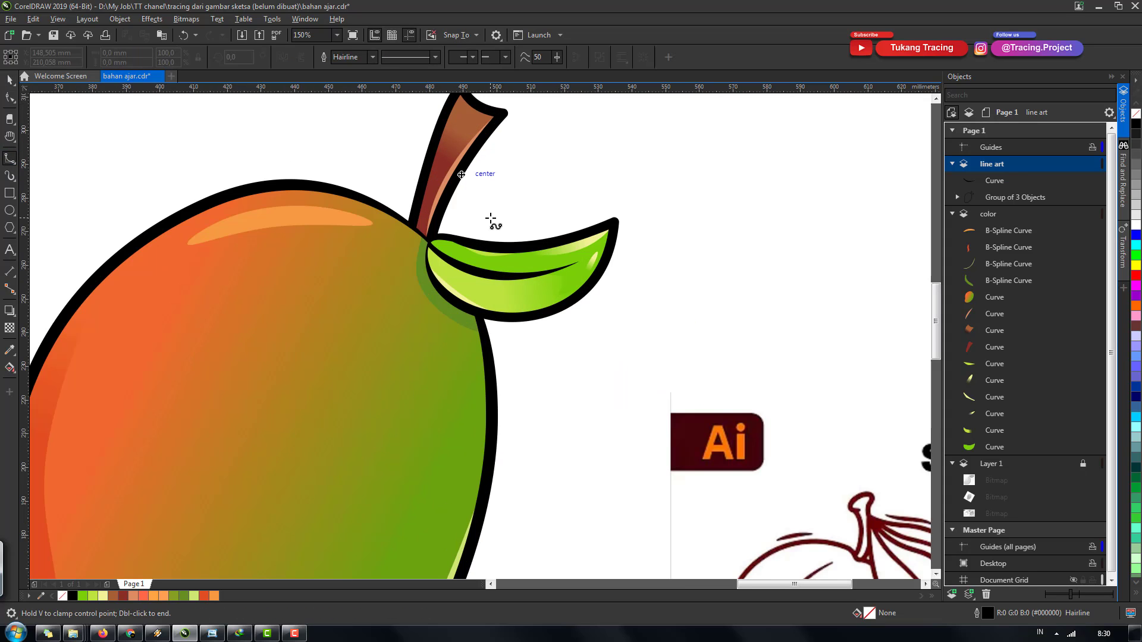
{"action": "scroll", "coordinate": [467, 223], "scroll_direction": "up", "scroll_amount": 2}
{"action": "left_click", "coordinate": [504, 236]}
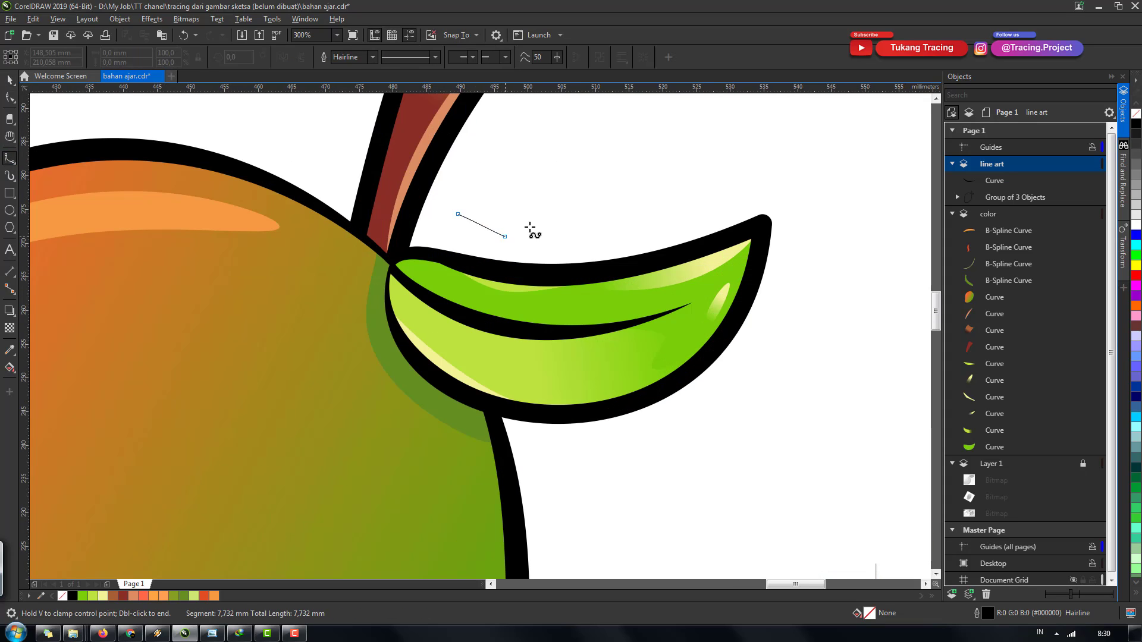
{"action": "left_click", "coordinate": [585, 197]}
{"action": "left_click", "coordinate": [682, 221]}
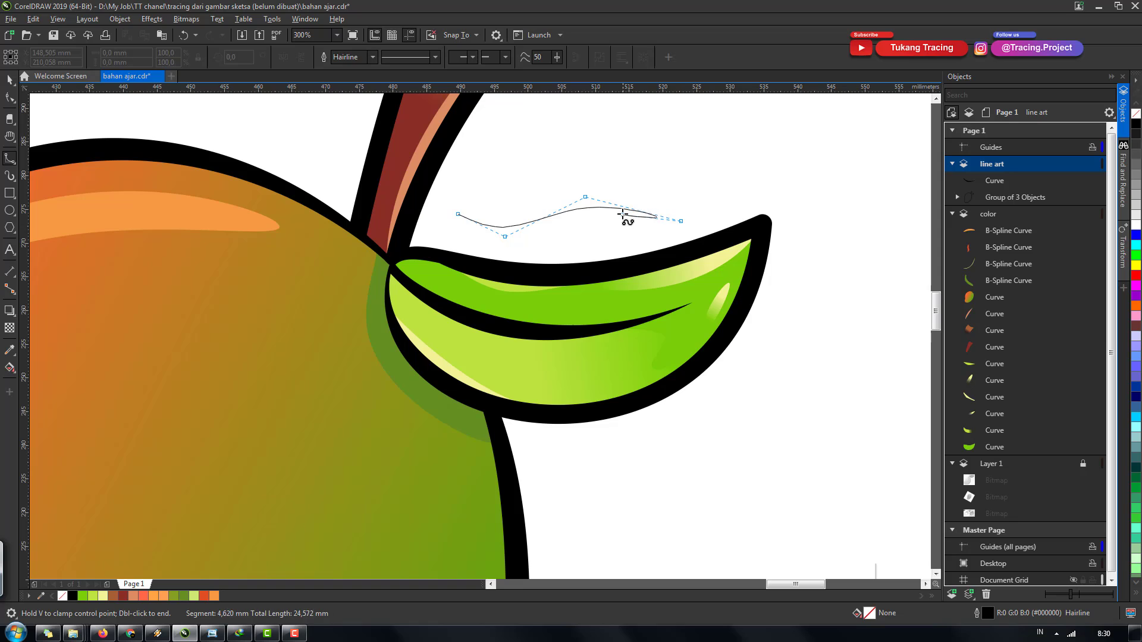
{"action": "left_click", "coordinate": [620, 209]}
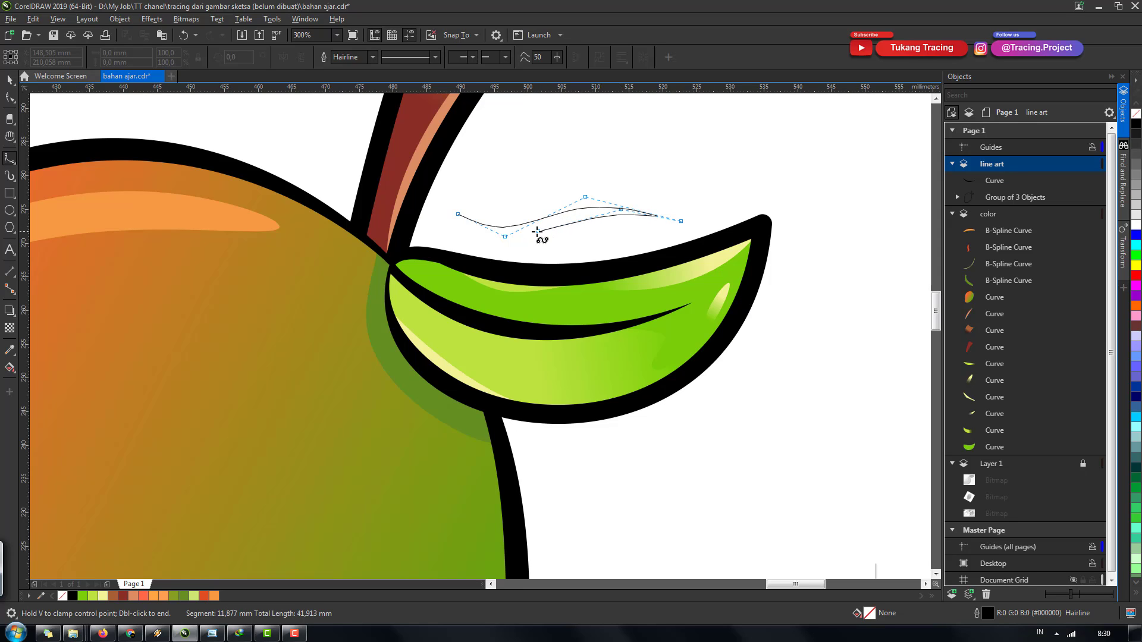
{"action": "left_click", "coordinate": [536, 230]}
{"action": "left_click", "coordinate": [481, 236]}
{"action": "left_click", "coordinate": [453, 218]}
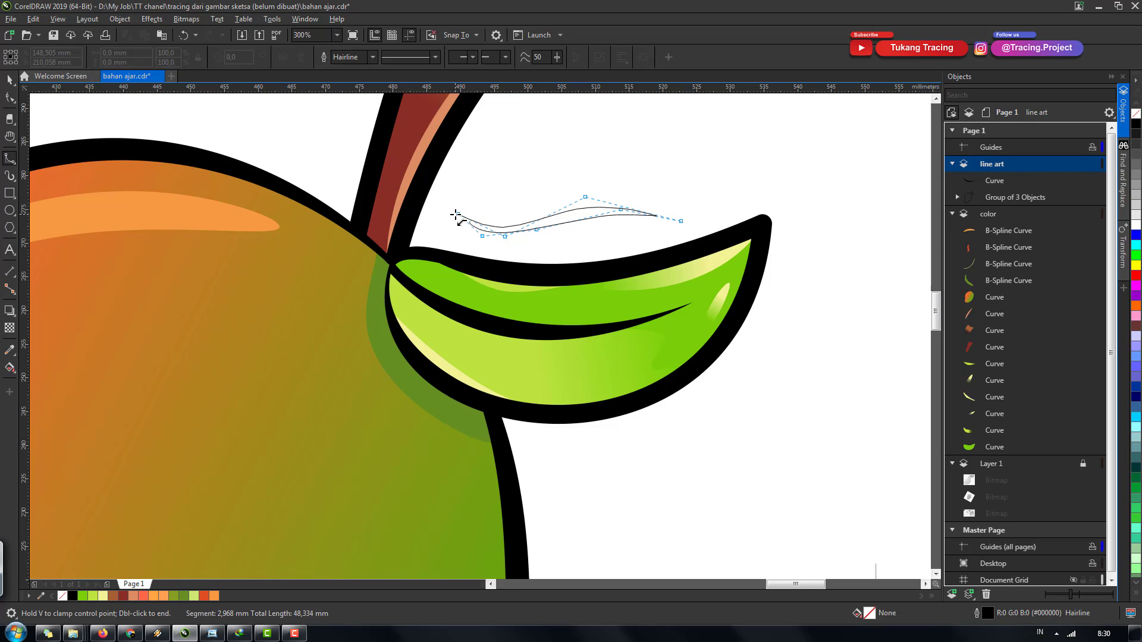
{"action": "scroll", "coordinate": [527, 193], "scroll_direction": "down", "scroll_amount": 3}
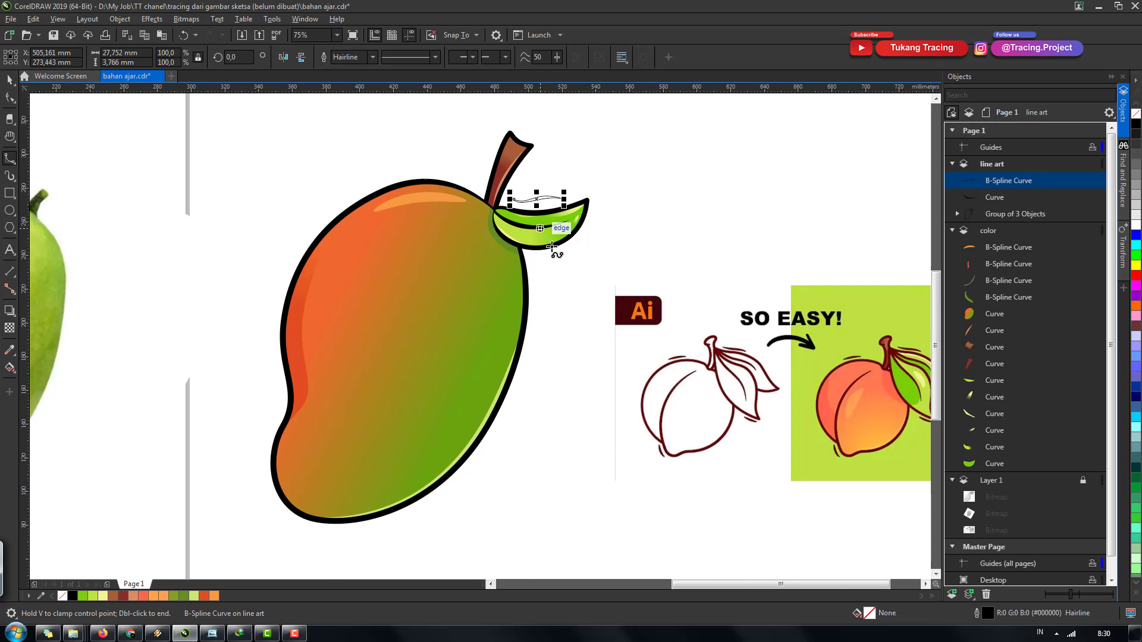
{"action": "scroll", "coordinate": [552, 246], "scroll_direction": "up", "scroll_amount": 2}
{"action": "scroll", "coordinate": [581, 247], "scroll_direction": "up", "scroll_amount": 2}
Step: Draw a second motion streak below the leaf and nudge it into place
{"action": "left_click", "coordinate": [606, 185]}
{"action": "left_click", "coordinate": [571, 262]}
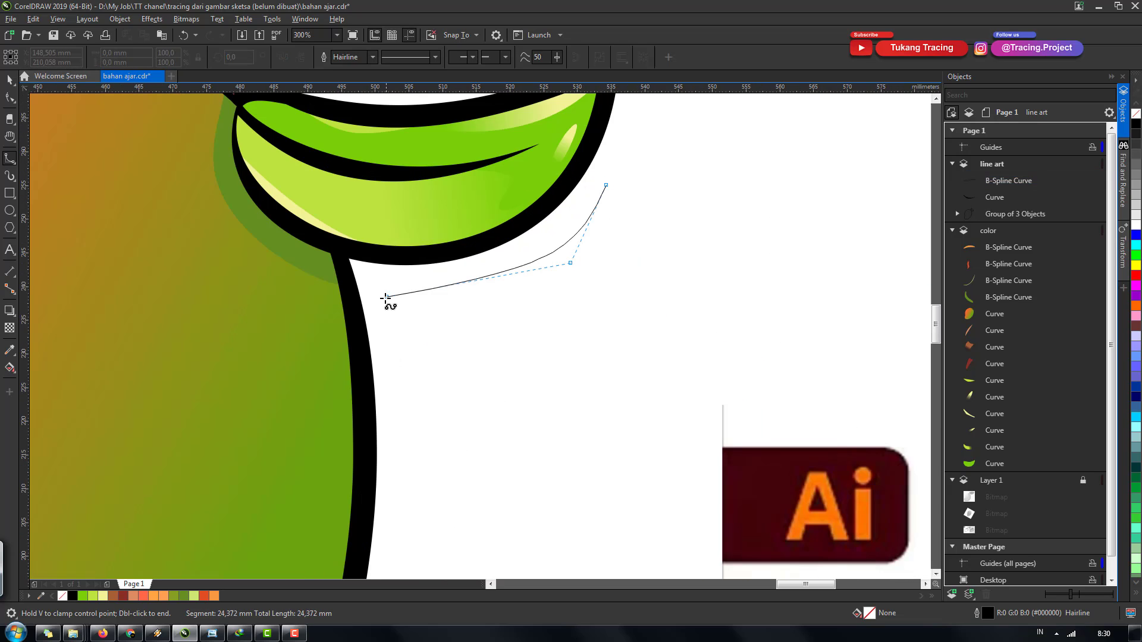
{"action": "left_click", "coordinate": [391, 288]}
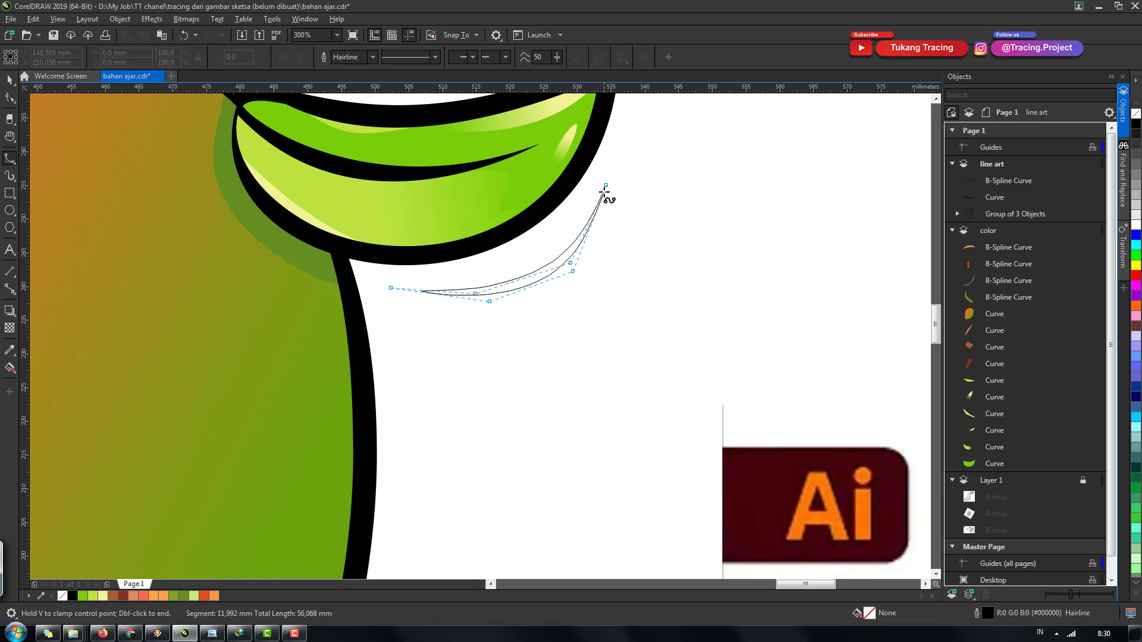
{"action": "key", "text": "space"}
{"action": "left_click_drag", "start_coordinate": [588, 247], "coordinate": [601, 248]}
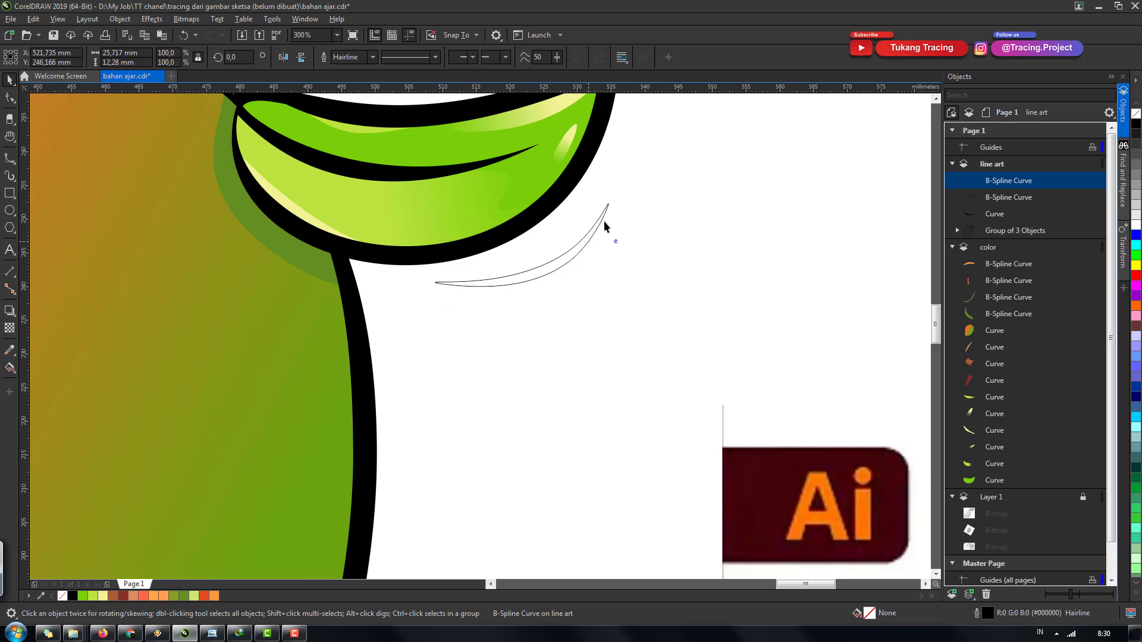
{"action": "scroll", "coordinate": [606, 225], "scroll_direction": "down", "scroll_amount": 2}
{"action": "scroll", "coordinate": [604, 221], "scroll_direction": "down", "scroll_amount": 1}
{"action": "scroll", "coordinate": [428, 465], "scroll_direction": "up", "scroll_amount": 2}
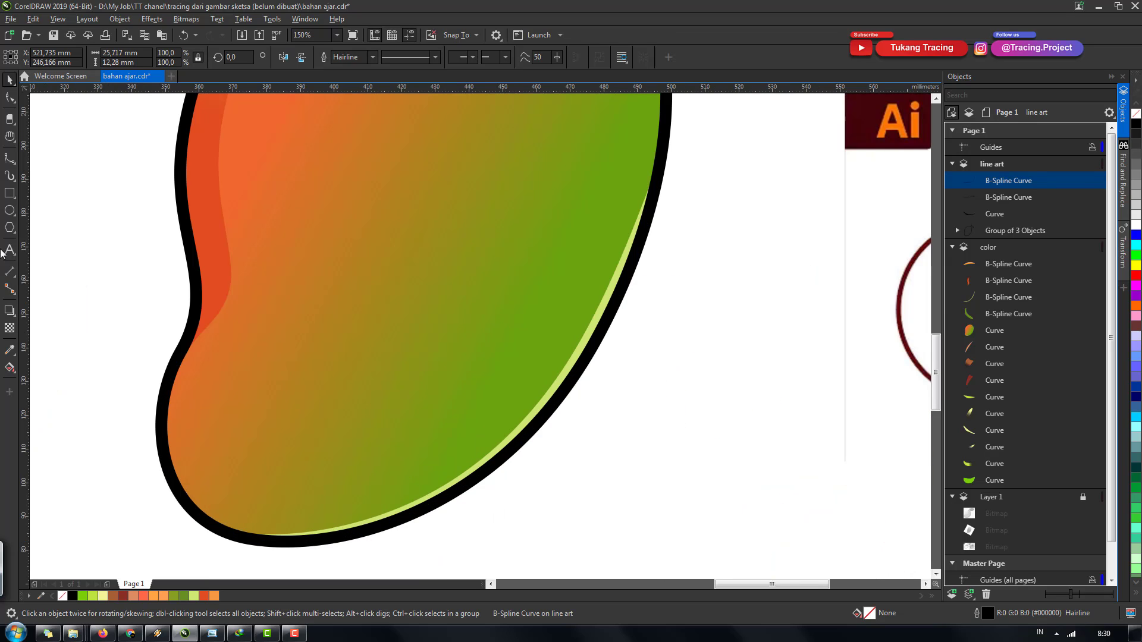
Step: Draw a motion streak beside the mango's left side
{"action": "left_click", "coordinate": [10, 157]}
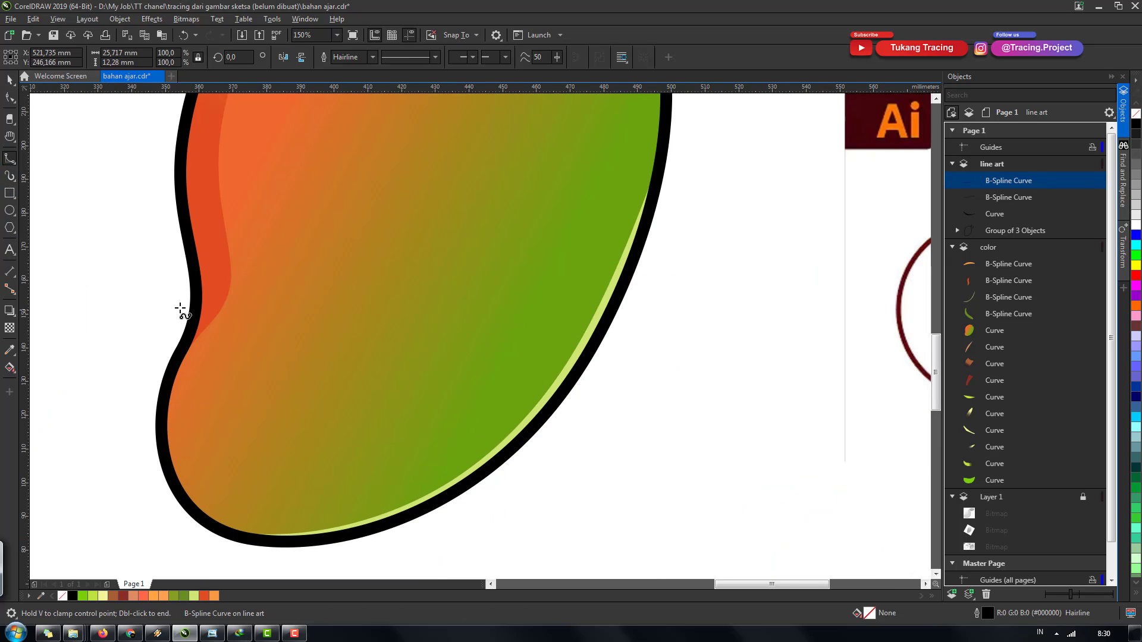
{"action": "left_click", "coordinate": [170, 304]}
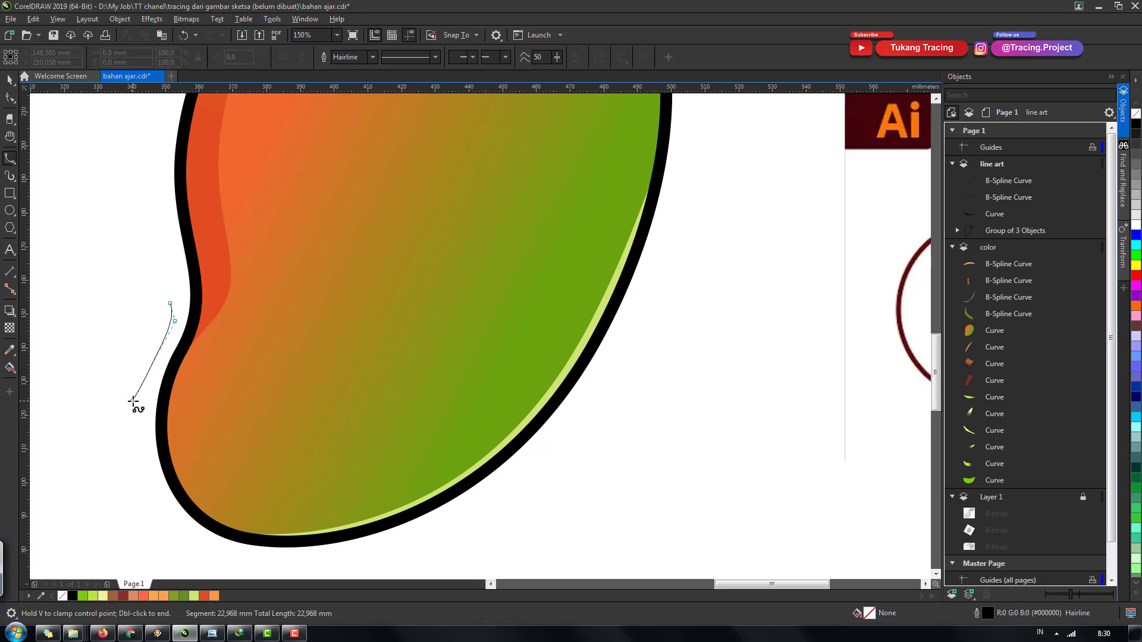
{"action": "left_click", "coordinate": [132, 401]}
{"action": "left_click", "coordinate": [145, 478]}
{"action": "left_click", "coordinate": [125, 399]}
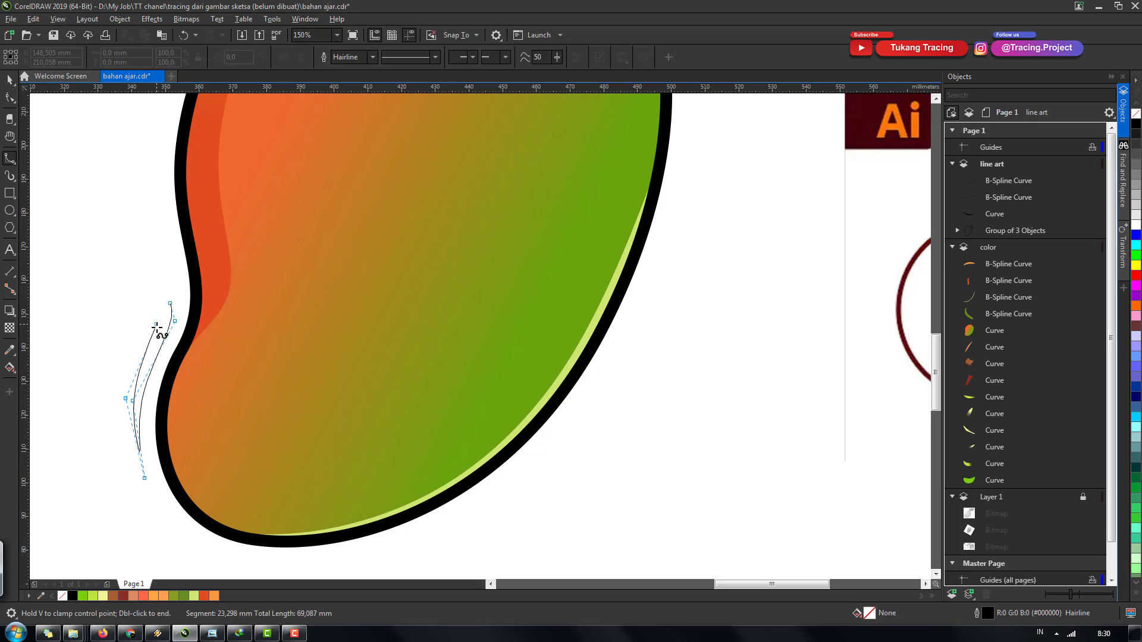
{"action": "left_click", "coordinate": [163, 334]}
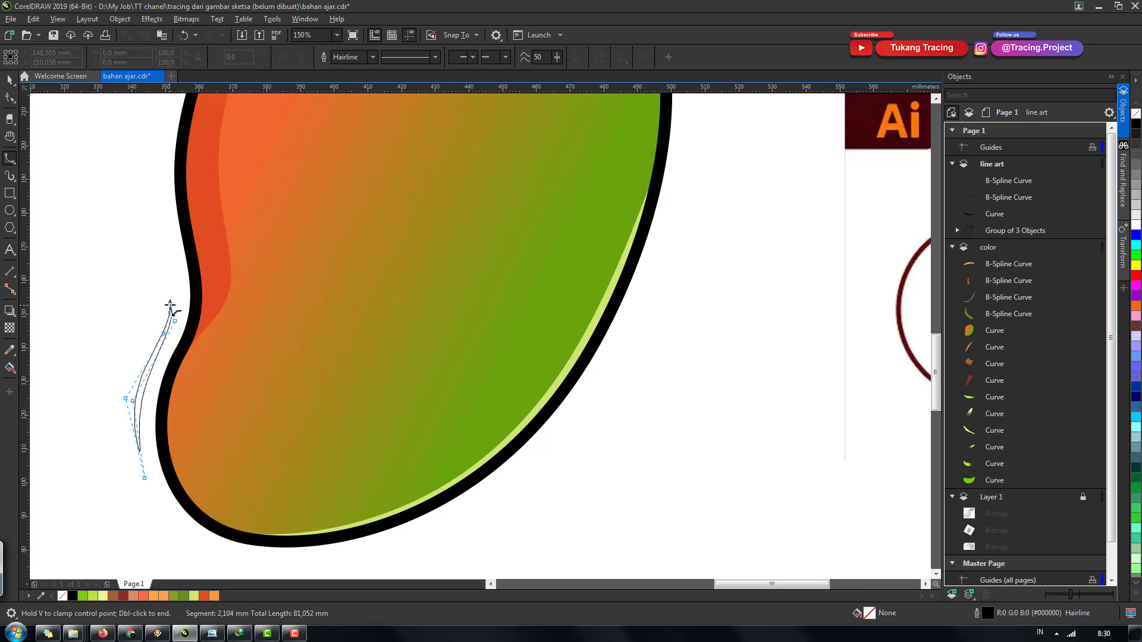
{"action": "key", "text": "space"}
{"action": "scroll", "coordinate": [398, 280], "scroll_direction": "down", "scroll_amount": 5}
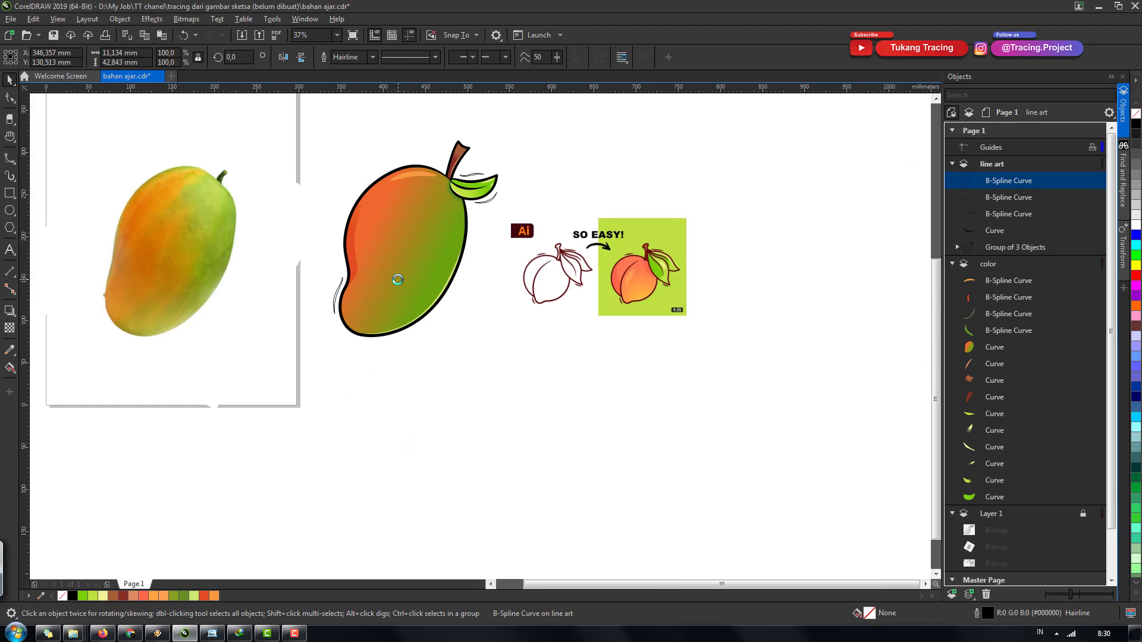
{"action": "scroll", "coordinate": [414, 171], "scroll_direction": "up", "scroll_amount": 5}
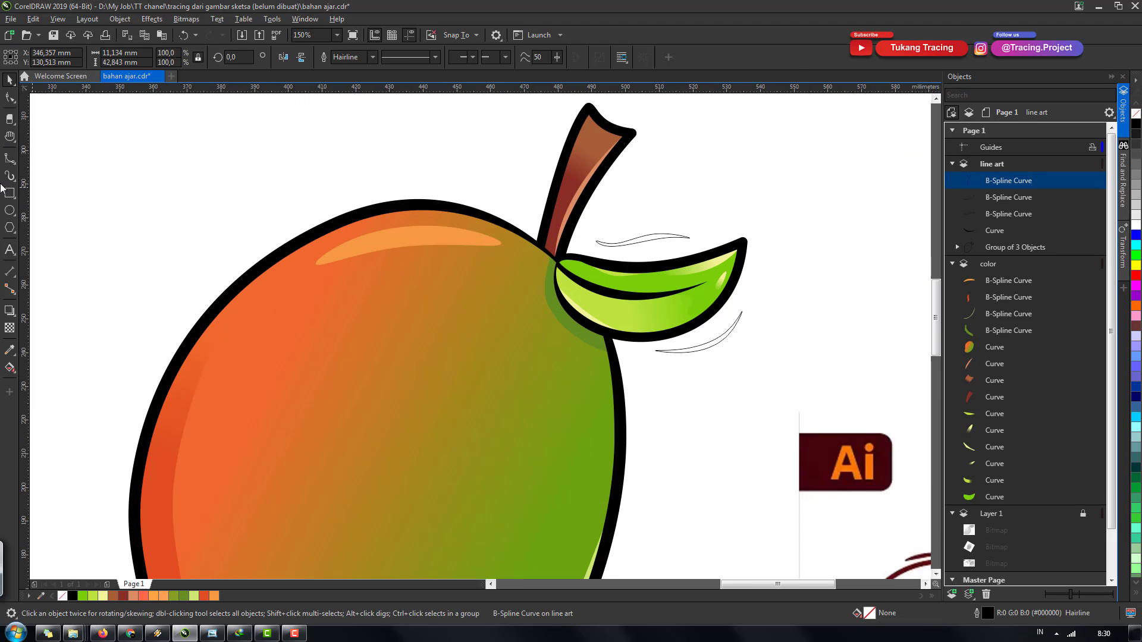
Step: Draw a final motion streak above the mango's top and return to the Pick tool
{"action": "left_click", "coordinate": [10, 159]}
{"action": "left_click_drag", "start_coordinate": [500, 189], "coordinate": [409, 174]}
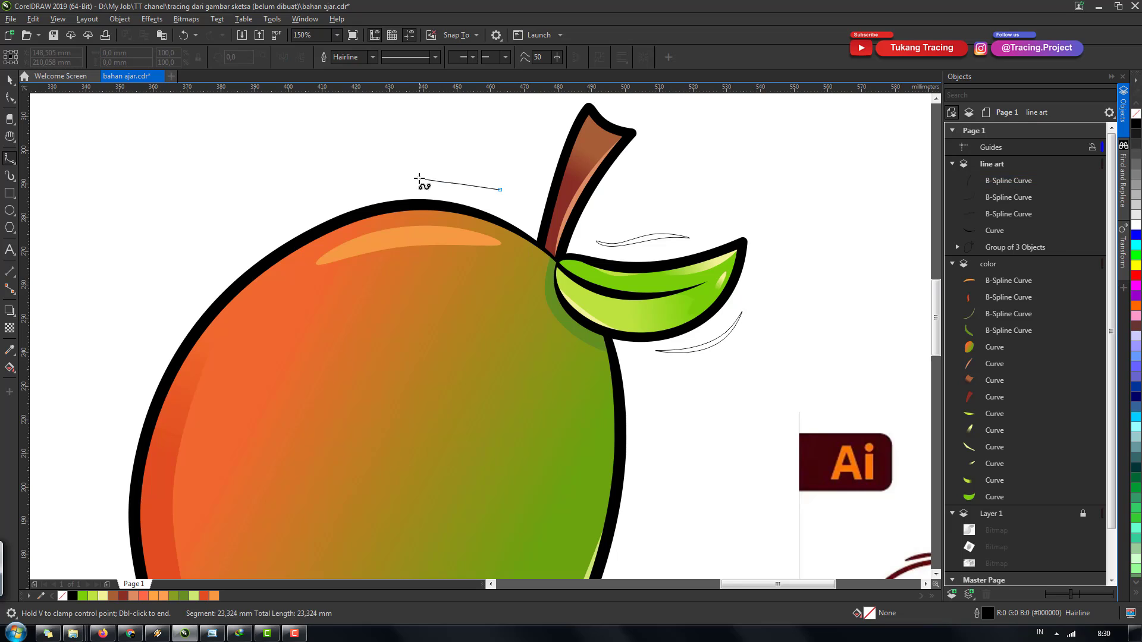
{"action": "left_click", "coordinate": [324, 190]}
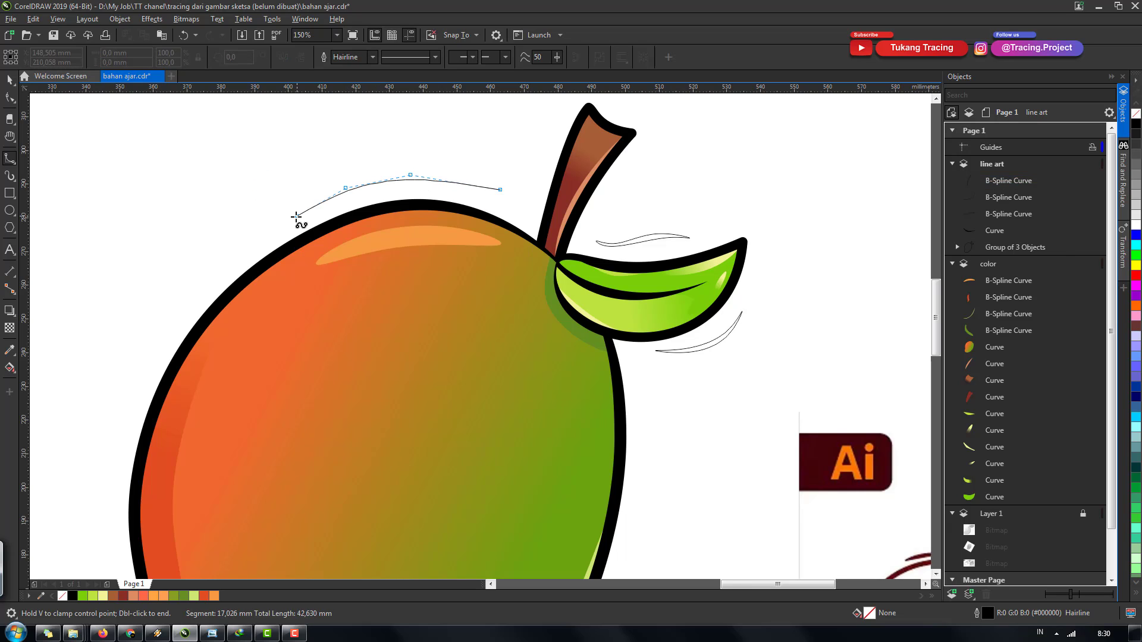
{"action": "left_click", "coordinate": [293, 218]}
{"action": "left_click", "coordinate": [343, 178]}
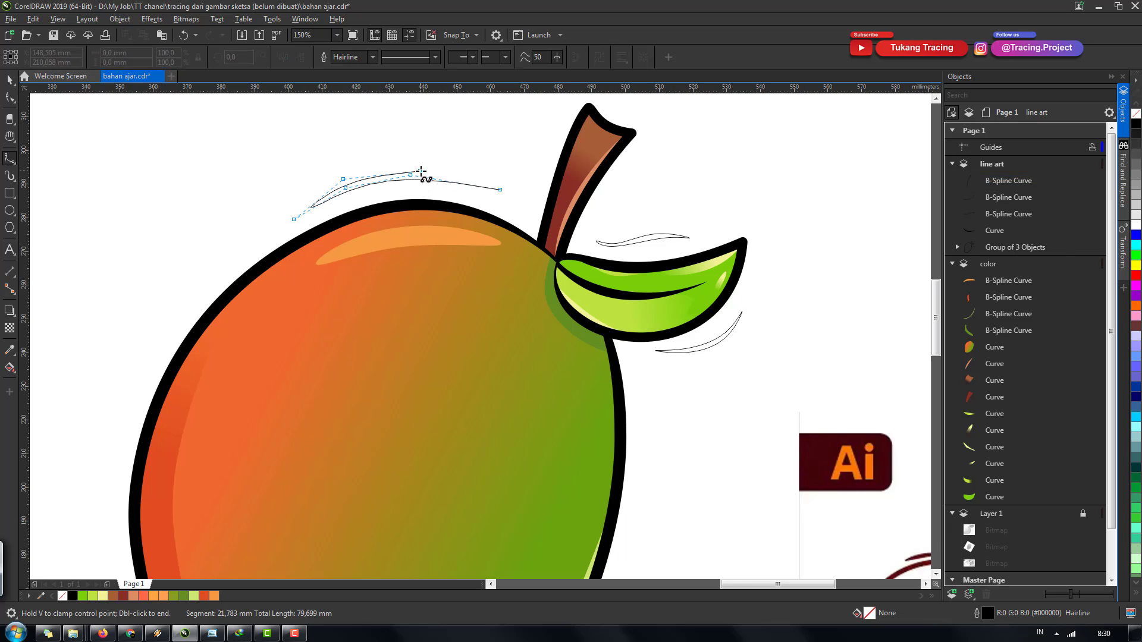
{"action": "left_click", "coordinate": [423, 171]}
{"action": "left_click", "coordinate": [463, 178]}
{"action": "double_click", "coordinate": [497, 186]}
{"action": "key", "text": "space"}
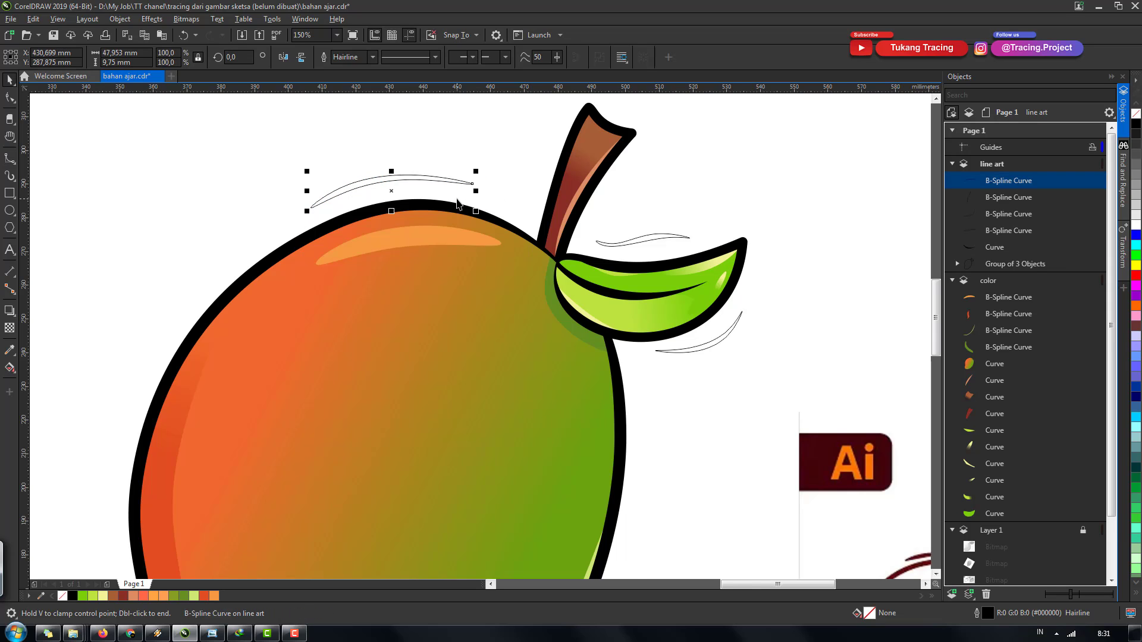
{"action": "scroll", "coordinate": [457, 203], "scroll_direction": "down", "scroll_amount": 3}
{"action": "scroll", "coordinate": [457, 203], "scroll_direction": "down", "scroll_amount": 1}
Step: Group the six line-art items into one group
{"action": "left_click", "coordinate": [993, 263], "text": "shift"}
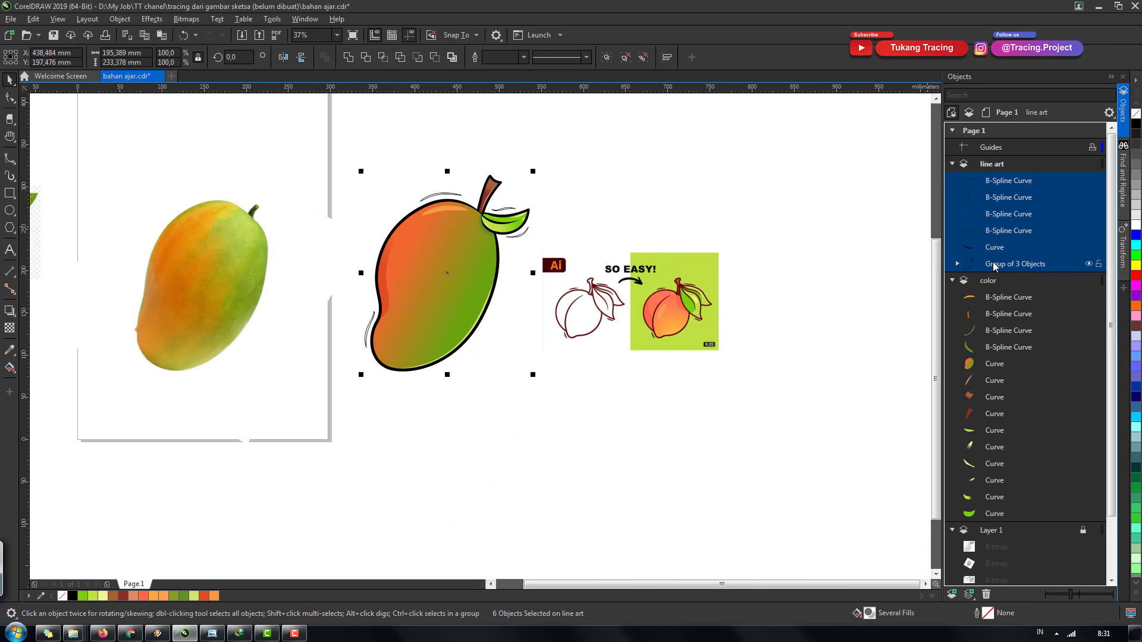
{"action": "key", "text": "ctrl+g"}
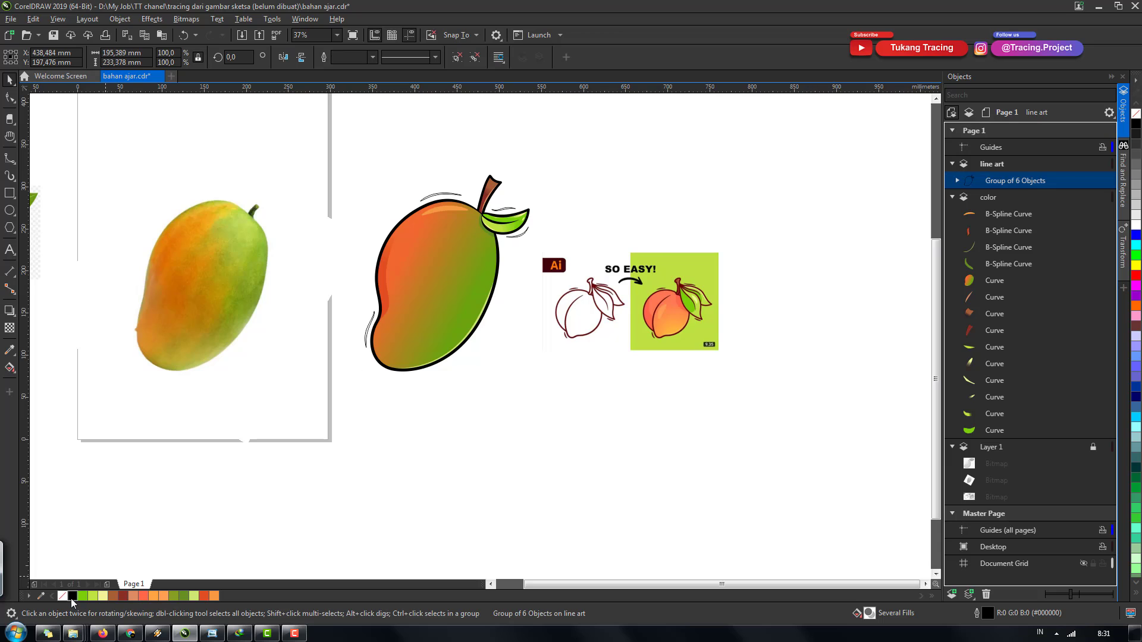
{"action": "left_click", "coordinate": [71, 596]}
{"action": "left_click", "coordinate": [520, 363]}
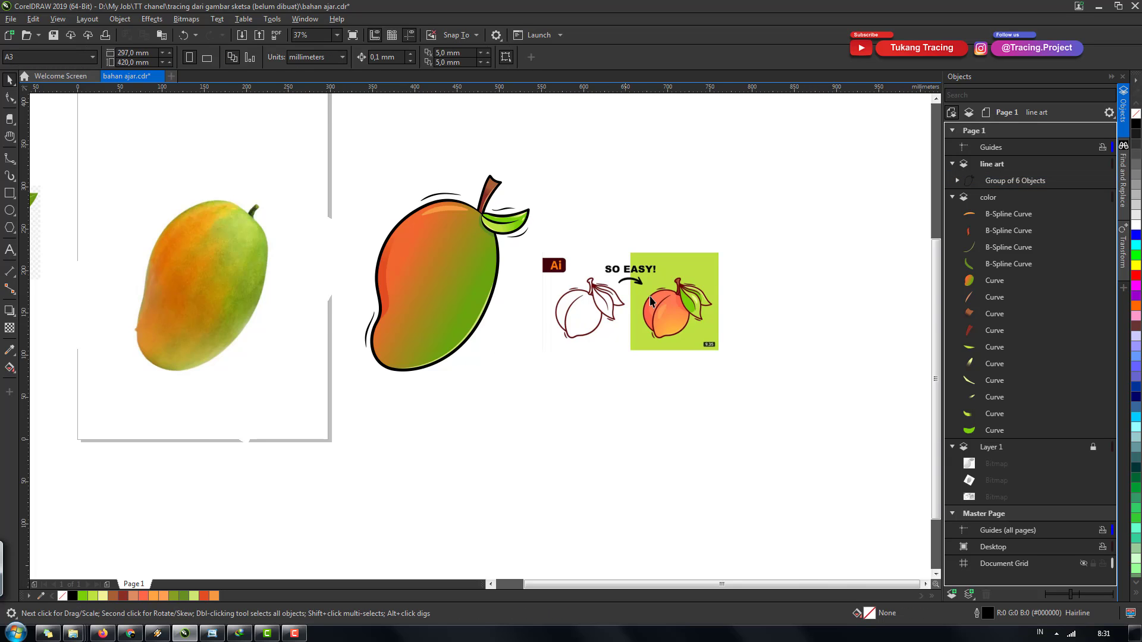
{"action": "scroll", "coordinate": [673, 298], "scroll_direction": "up", "scroll_amount": 2}
Step: Recolour the line-art outlines with the peach reference's dark red
{"action": "left_click", "coordinate": [41, 596]}
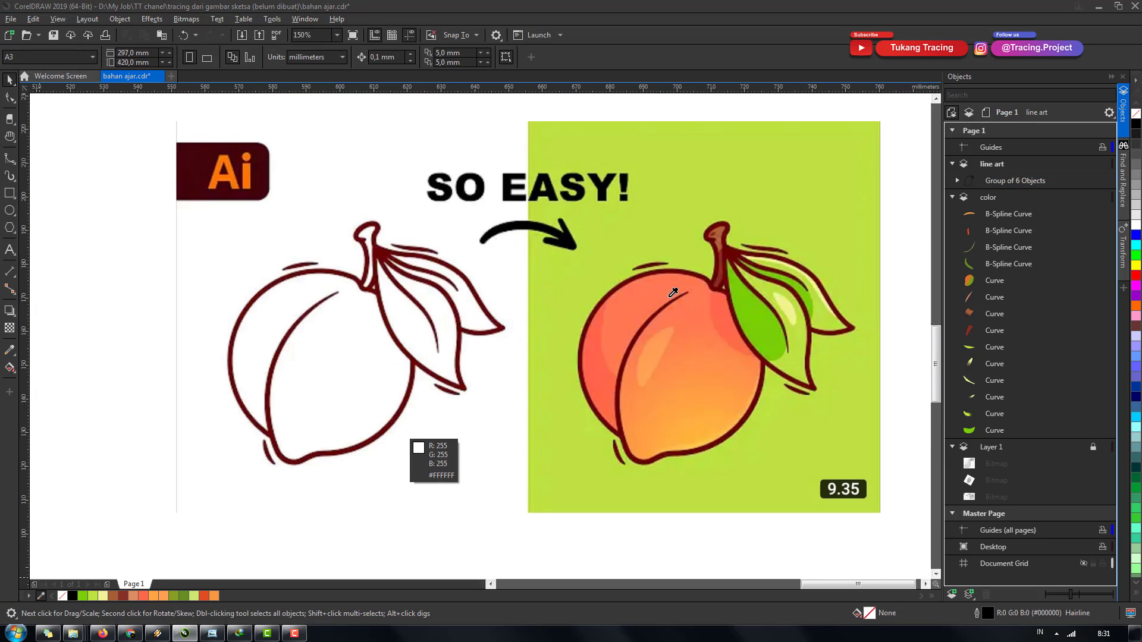
{"action": "left_click", "coordinate": [728, 288]}
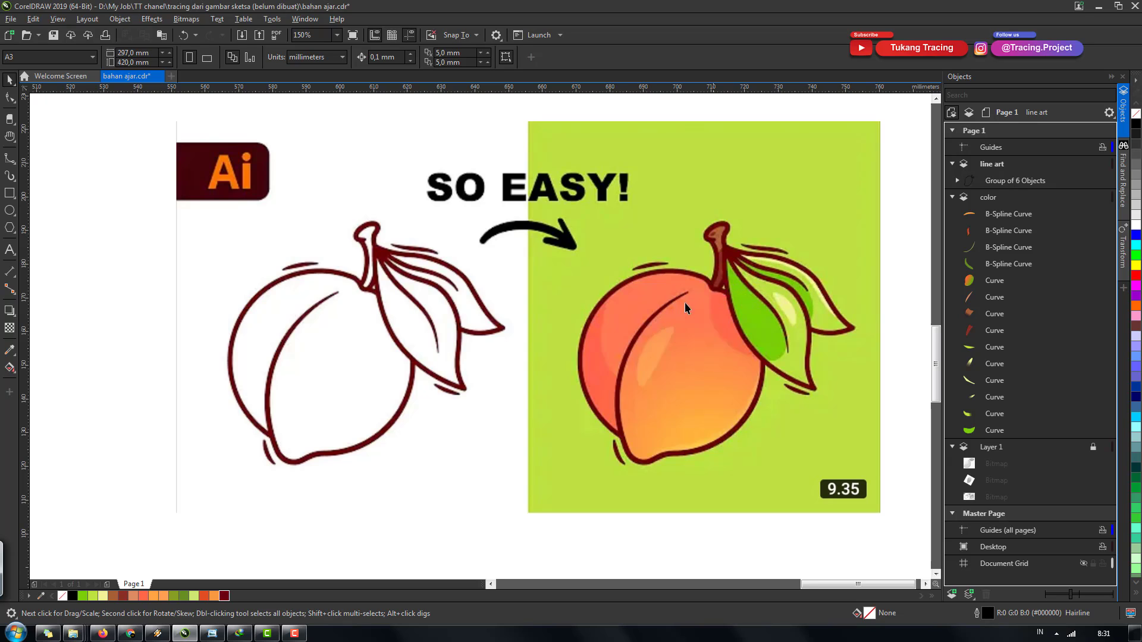
{"action": "scroll", "coordinate": [684, 303], "scroll_direction": "down", "scroll_amount": 3}
{"action": "left_click", "coordinate": [1016, 181]}
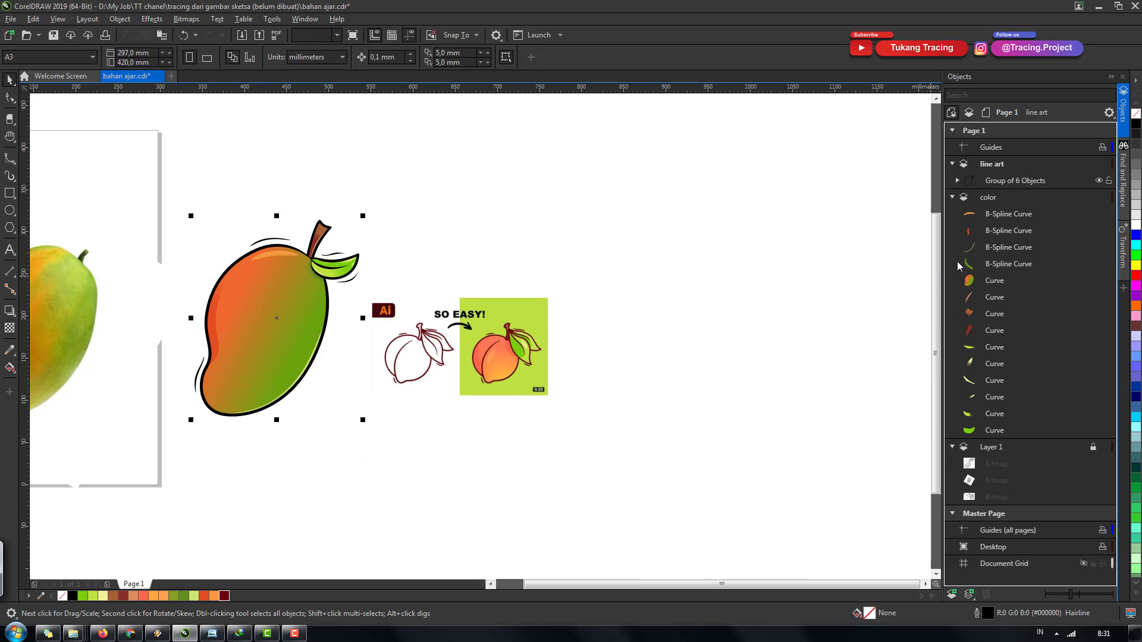
{"action": "right_click", "coordinate": [221, 595]}
{"action": "key", "text": "Escape"}
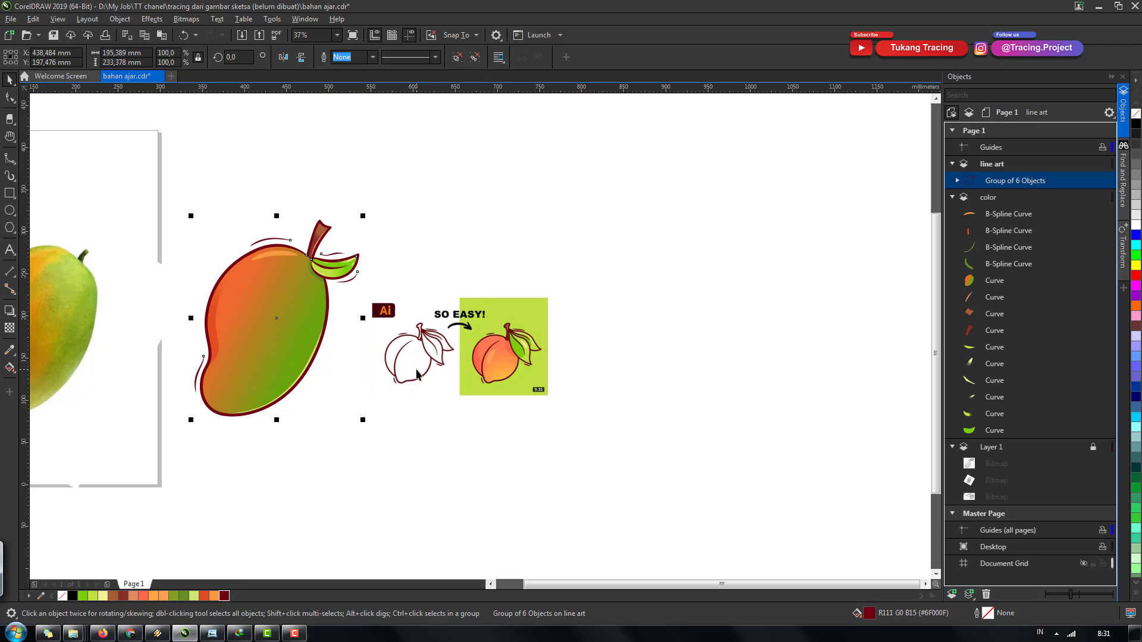
{"action": "scroll", "coordinate": [341, 420], "scroll_direction": "down", "scroll_amount": 1}
{"action": "scroll", "coordinate": [342, 420], "scroll_direction": "up", "scroll_amount": 1}
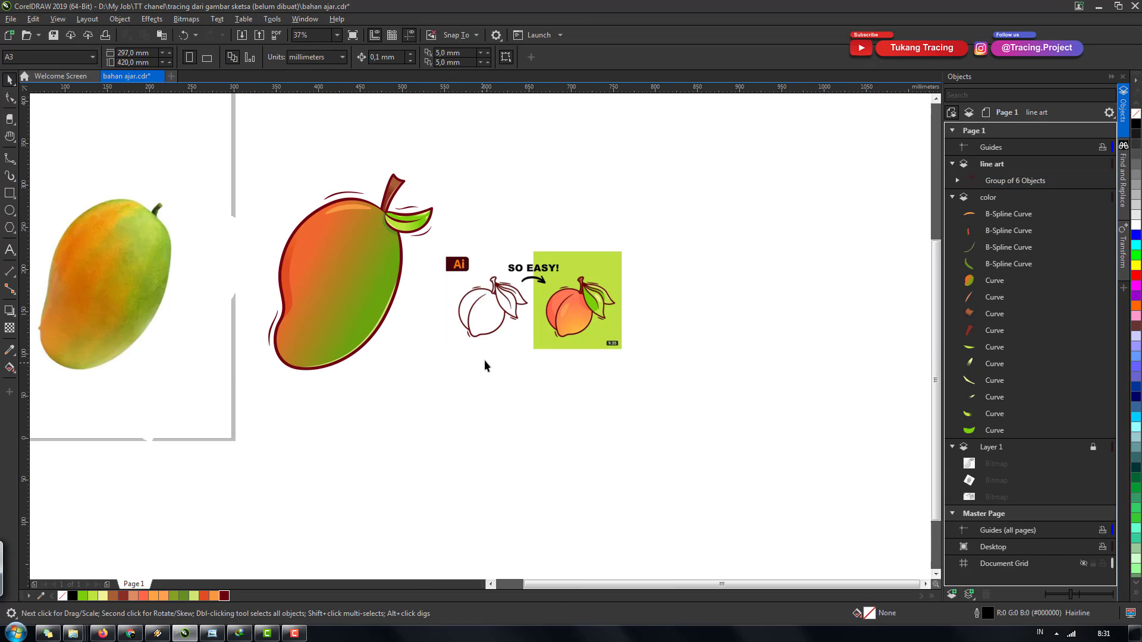
Step: Unlock Layer 1, move the reference image lower, and group the 14 color-layer pieces
{"action": "left_click", "coordinate": [993, 198]}
{"action": "left_click", "coordinate": [1093, 447]}
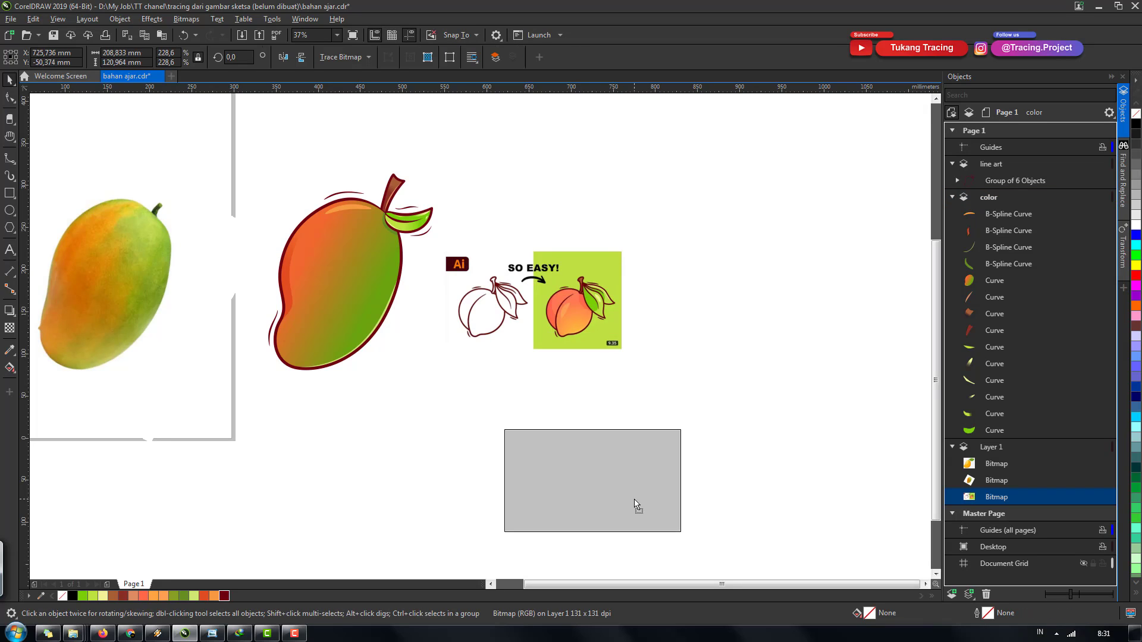
{"action": "left_click_drag", "start_coordinate": [575, 327], "coordinate": [634, 505]}
{"action": "left_click", "coordinate": [520, 151]}
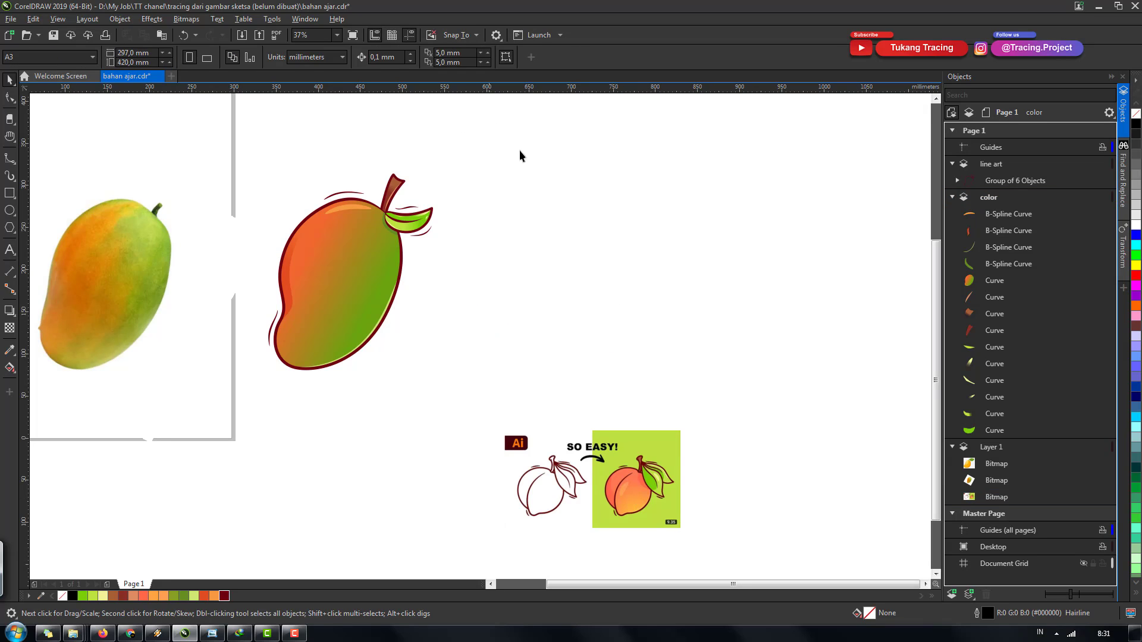
{"action": "left_click", "coordinate": [997, 219]}
{"action": "left_click", "coordinate": [987, 430], "text": "shift"}
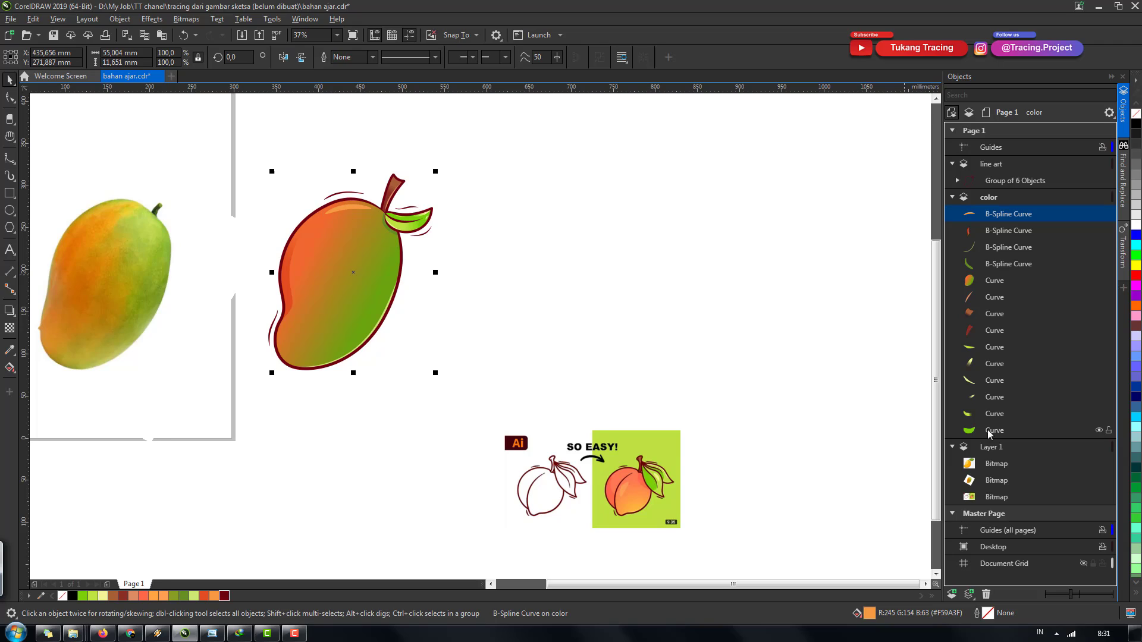
{"action": "key", "text": "ctrl+g"}
Step: Add a new Layer 2 and place it below the color layer
{"action": "left_click", "coordinate": [992, 231]}
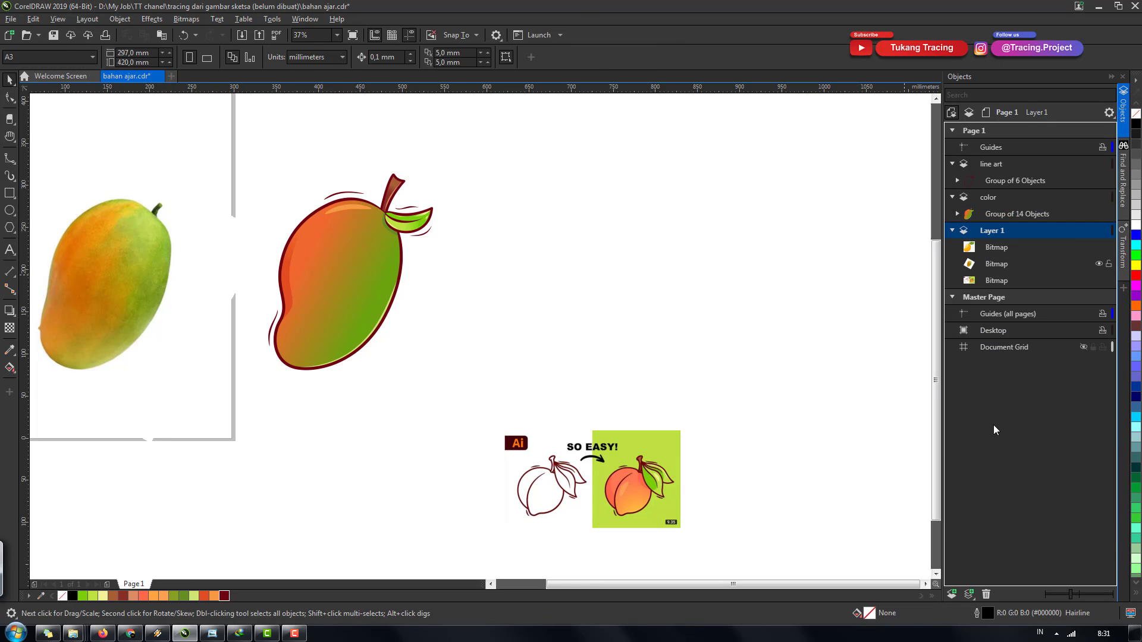
{"action": "left_click", "coordinate": [953, 594]}
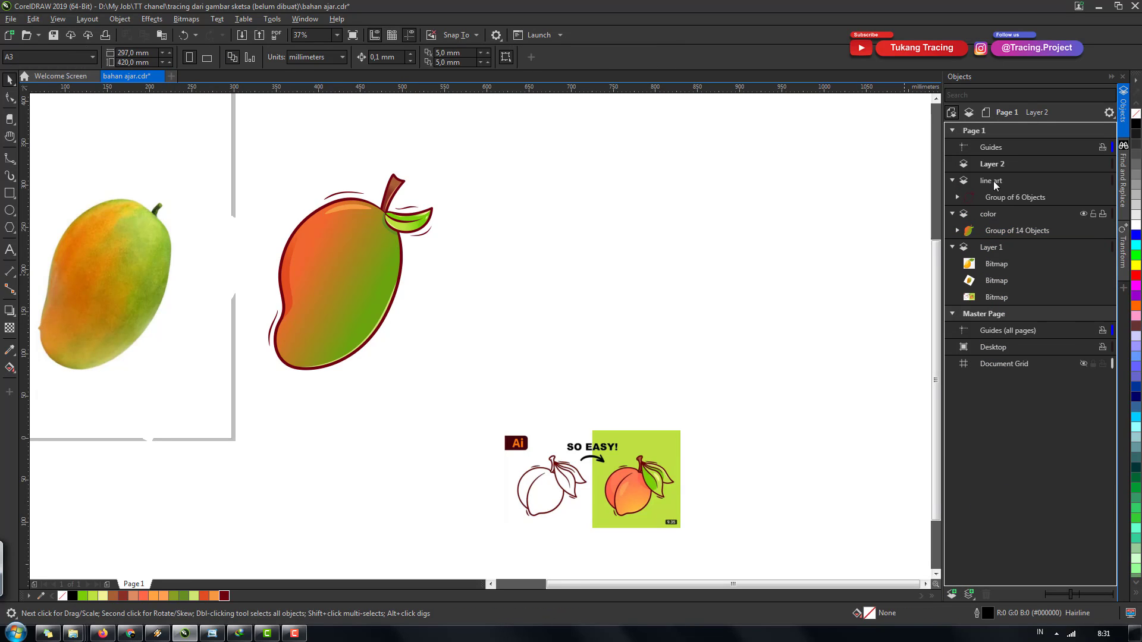
{"action": "left_click_drag", "start_coordinate": [993, 165], "coordinate": [1001, 241]}
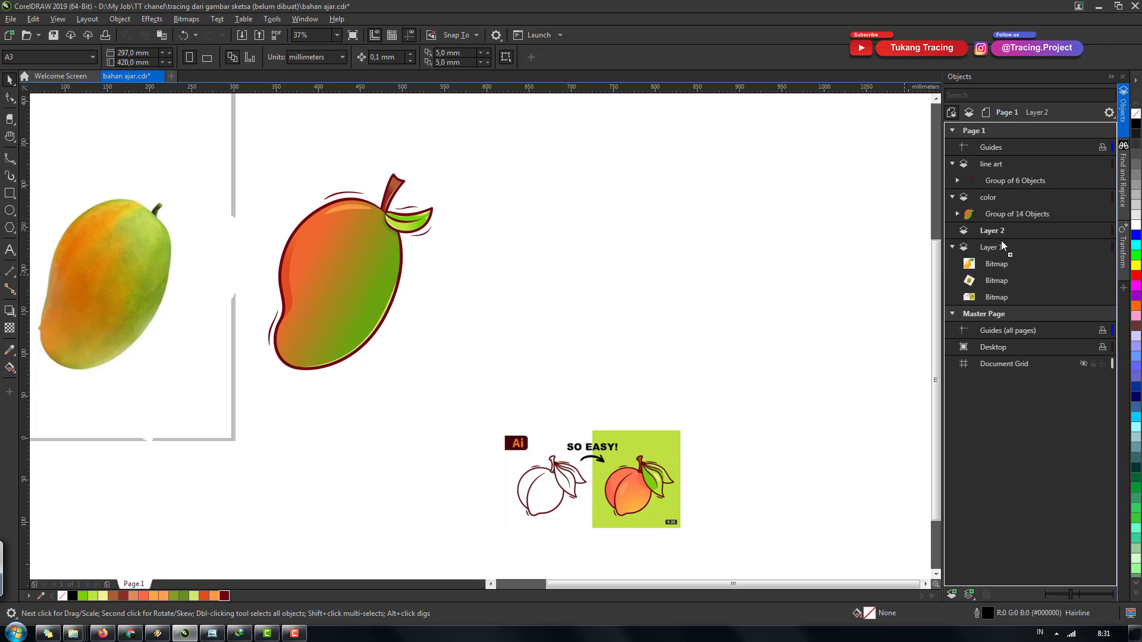
{"action": "left_click", "coordinate": [9, 194]}
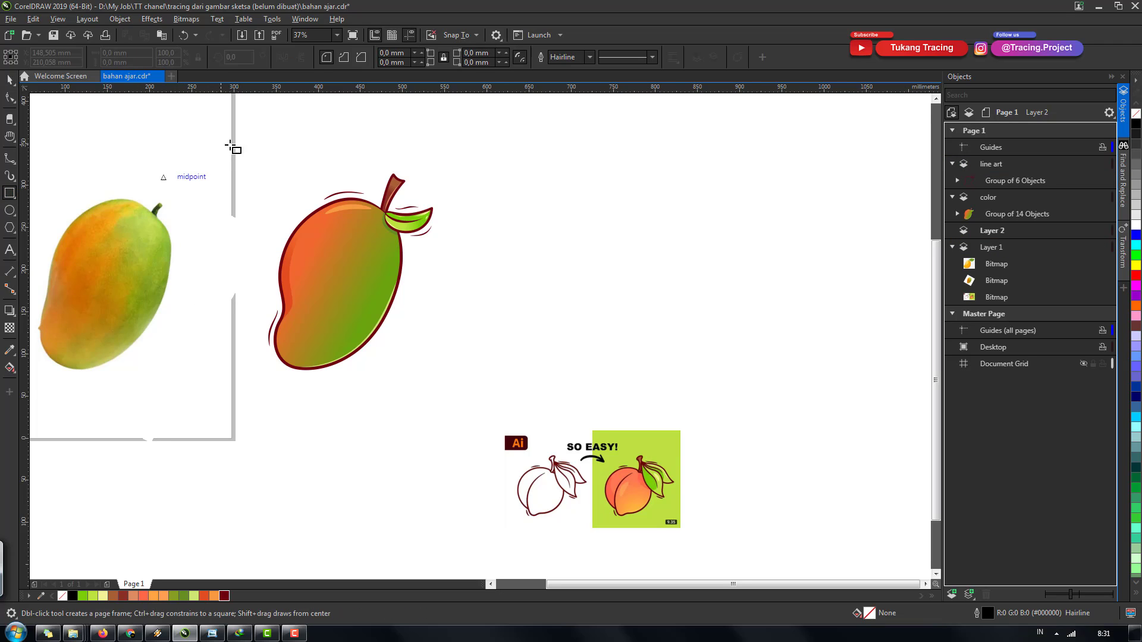
Step: Move the line art and color groups up and to the right
{"action": "scroll", "coordinate": [459, 293], "scroll_direction": "down", "scroll_amount": 2}
{"action": "key", "text": "space"}
{"action": "left_click_drag", "start_coordinate": [315, 153], "coordinate": [460, 358]}
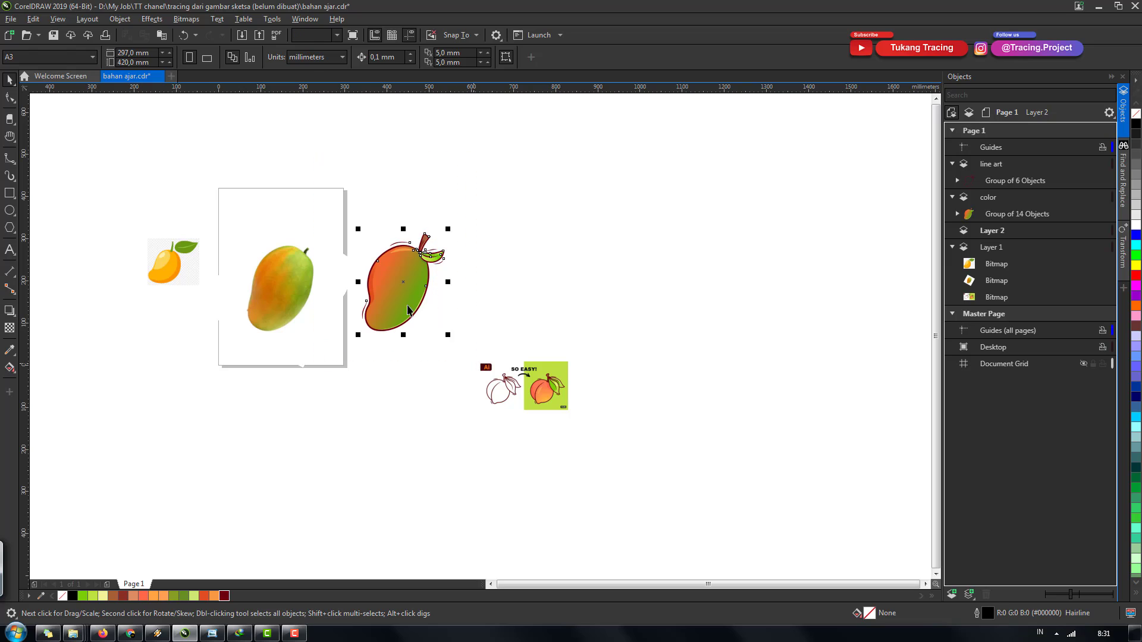
{"action": "left_click_drag", "start_coordinate": [424, 286], "coordinate": [513, 246]}
{"action": "scroll", "coordinate": [514, 246], "scroll_direction": "up", "scroll_amount": 2}
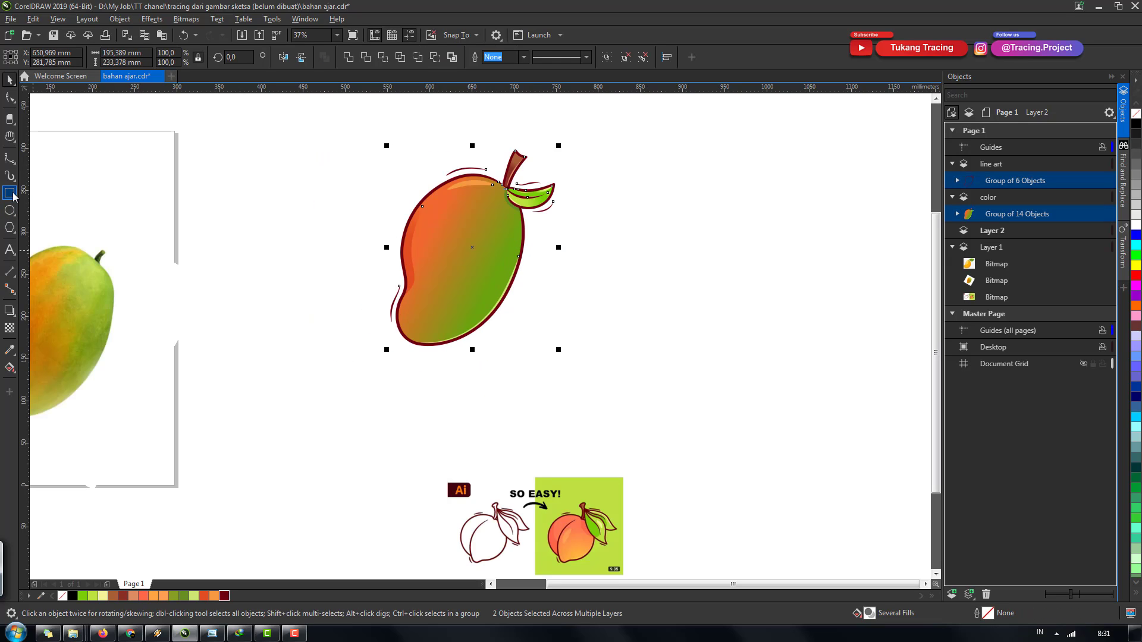
Step: Draw a square around the mango and fill it orange
{"action": "left_click", "coordinate": [10, 194]}
{"action": "left_click_drag", "start_coordinate": [332, 113], "coordinate": [554, 395]}
{"action": "key", "text": "space"}
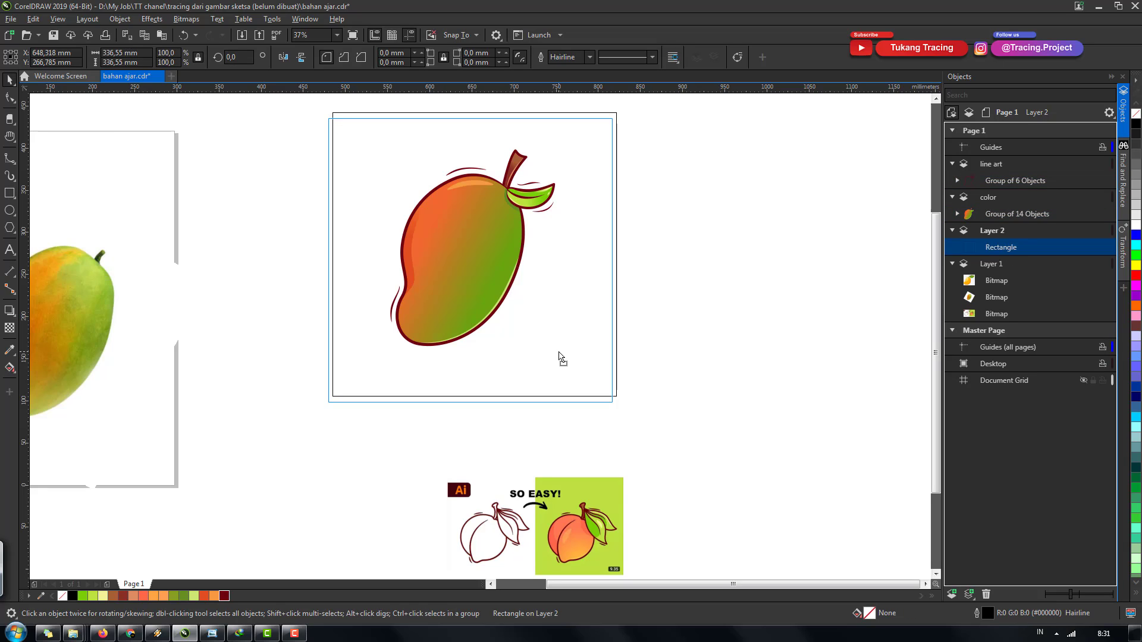
{"action": "left_click_drag", "start_coordinate": [559, 357], "coordinate": [559, 357]}
{"action": "left_click", "coordinate": [184, 596]}
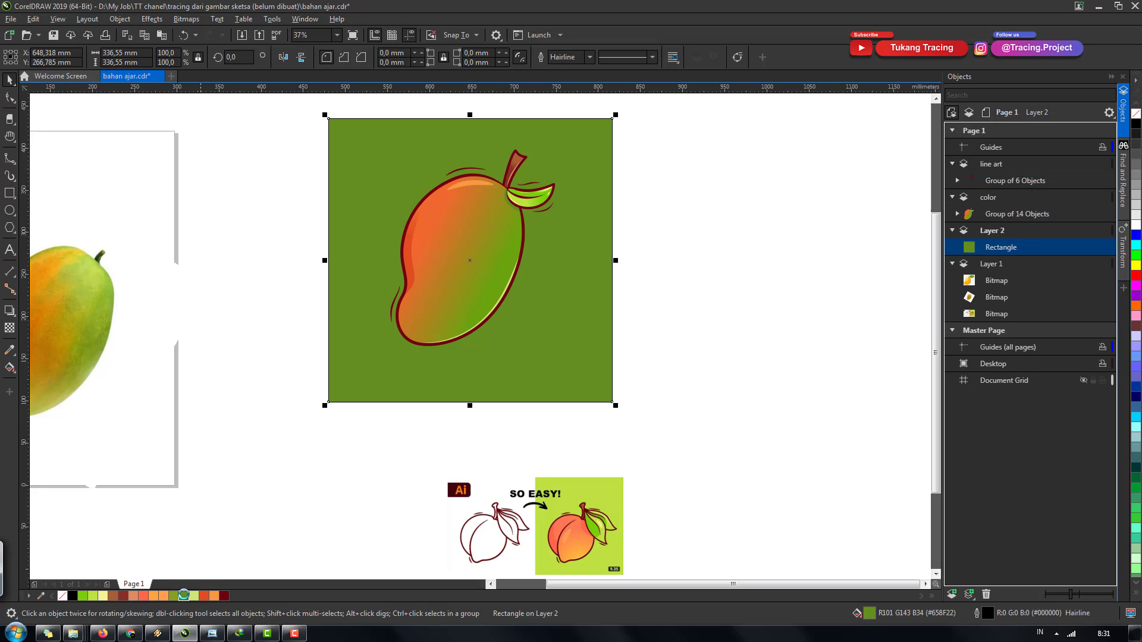
{"action": "double_click", "coordinate": [876, 618]}
{"action": "left_click_drag", "start_coordinate": [550, 146], "coordinate": [621, 158]}
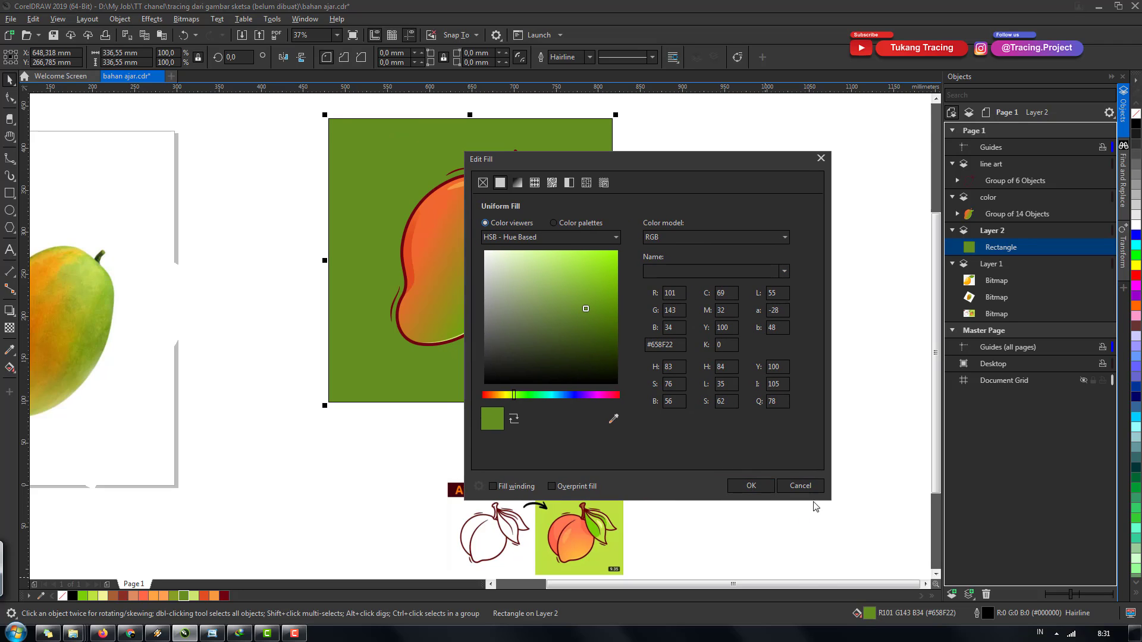
{"action": "left_click", "coordinate": [797, 485]}
{"action": "left_click", "coordinate": [208, 594]}
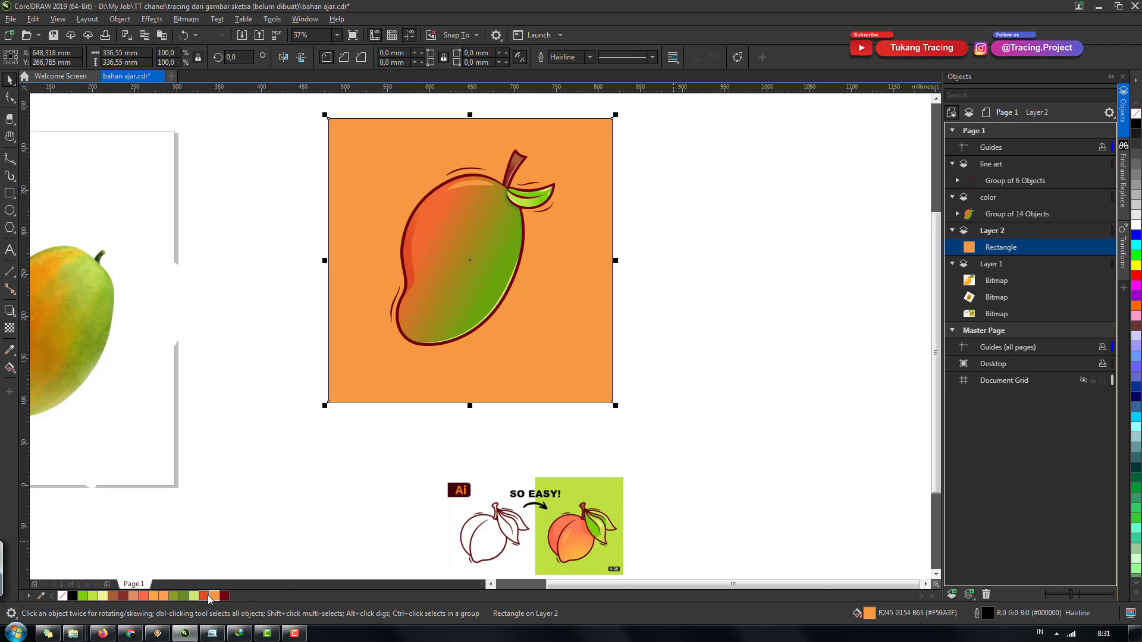
{"action": "left_click_drag", "start_coordinate": [527, 361], "coordinate": [520, 351]}
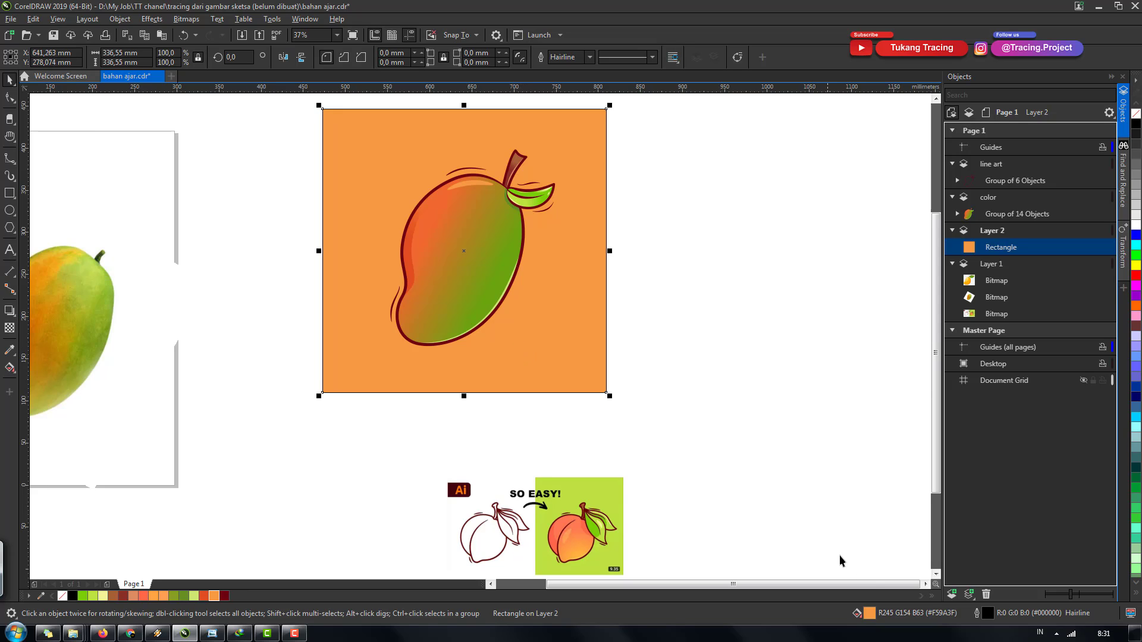
Step: Adjust the square's fill to warm yellow-orange #EBBE55
{"action": "double_click", "coordinate": [868, 614]}
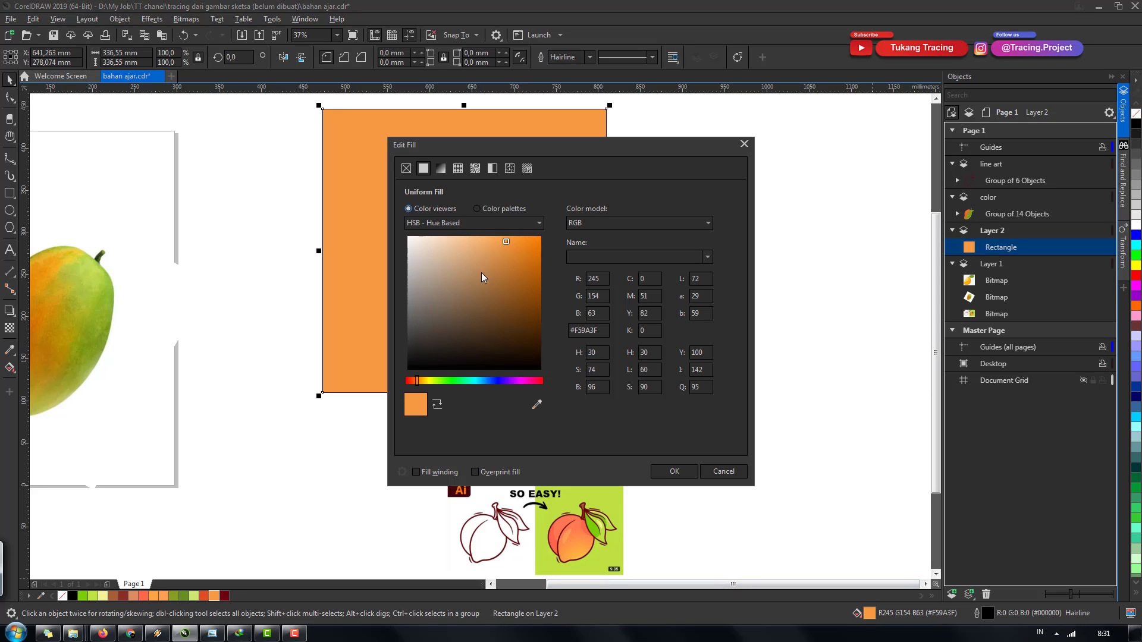
{"action": "left_click_drag", "start_coordinate": [505, 242], "coordinate": [494, 247]}
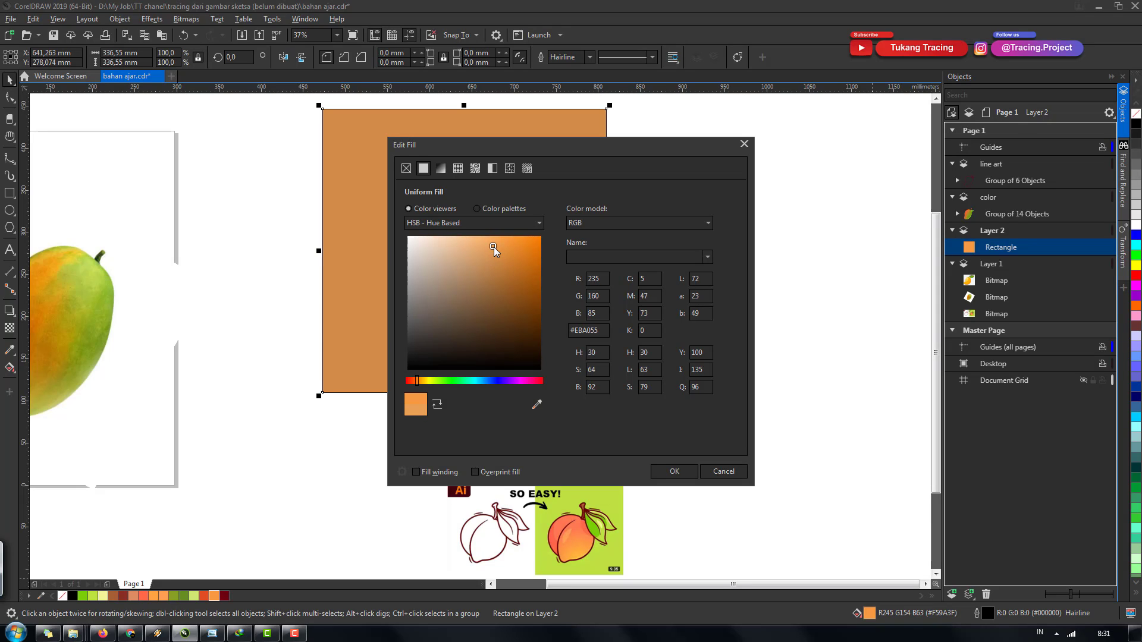
{"action": "left_click_drag", "start_coordinate": [546, 152], "coordinate": [766, 188]}
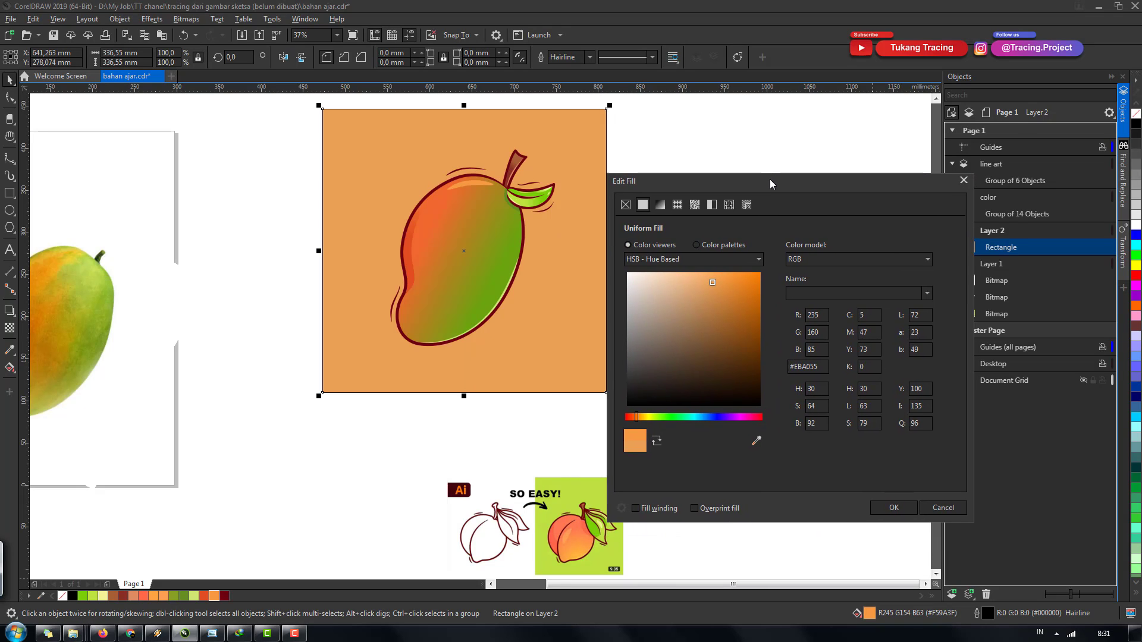
{"action": "left_click_drag", "start_coordinate": [637, 415], "coordinate": [640, 416]}
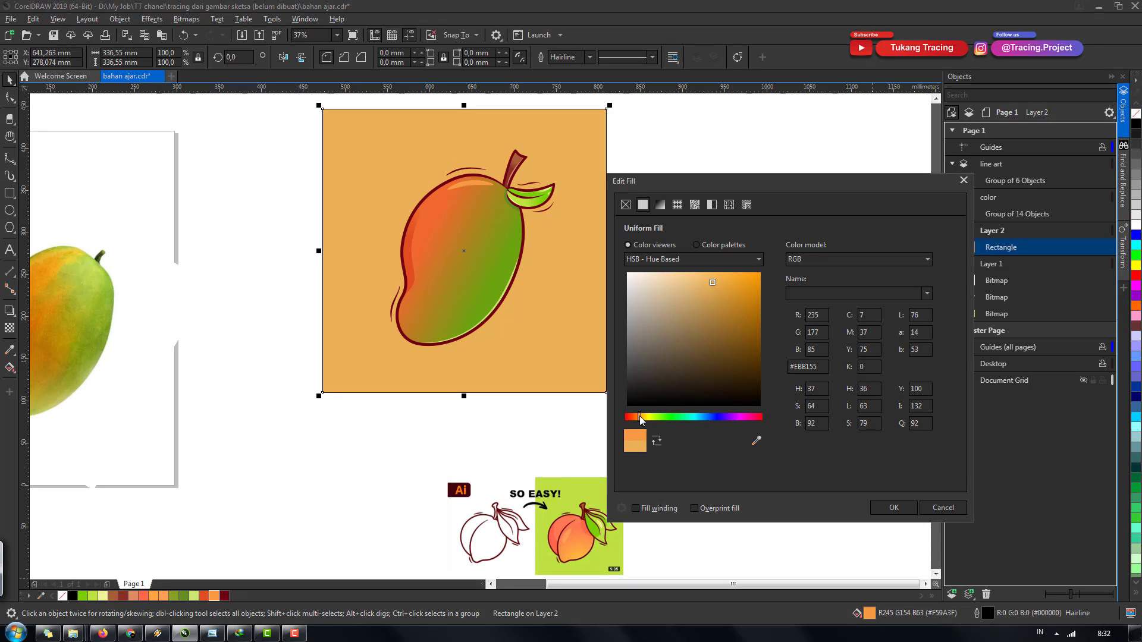
{"action": "left_click", "coordinate": [641, 417]}
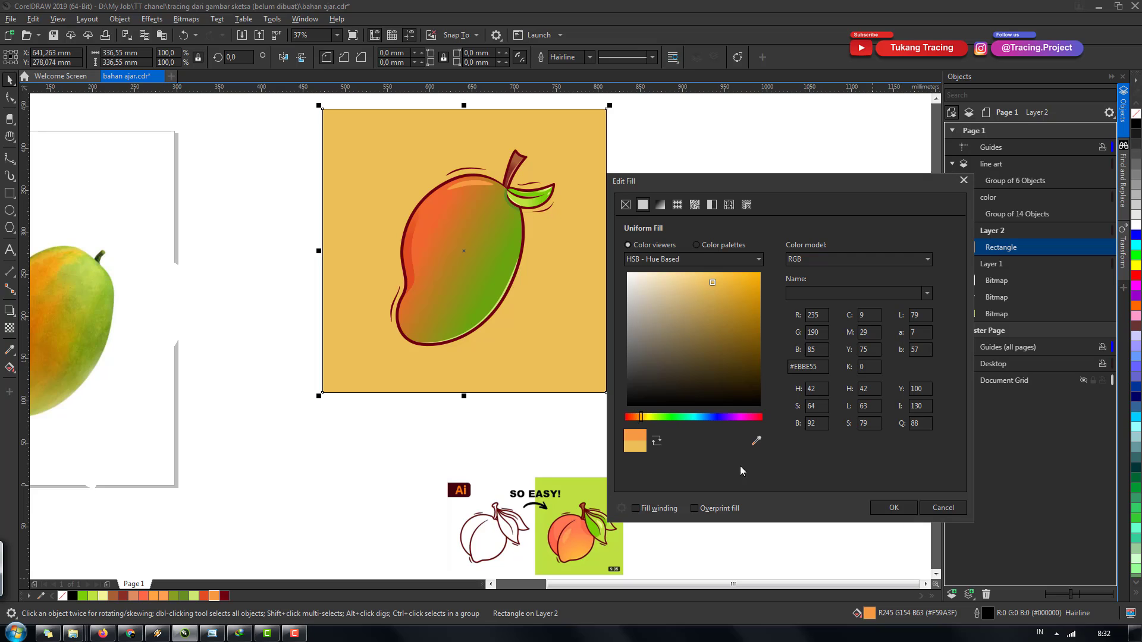
{"action": "left_click", "coordinate": [894, 507]}
{"action": "left_click", "coordinate": [553, 380]}
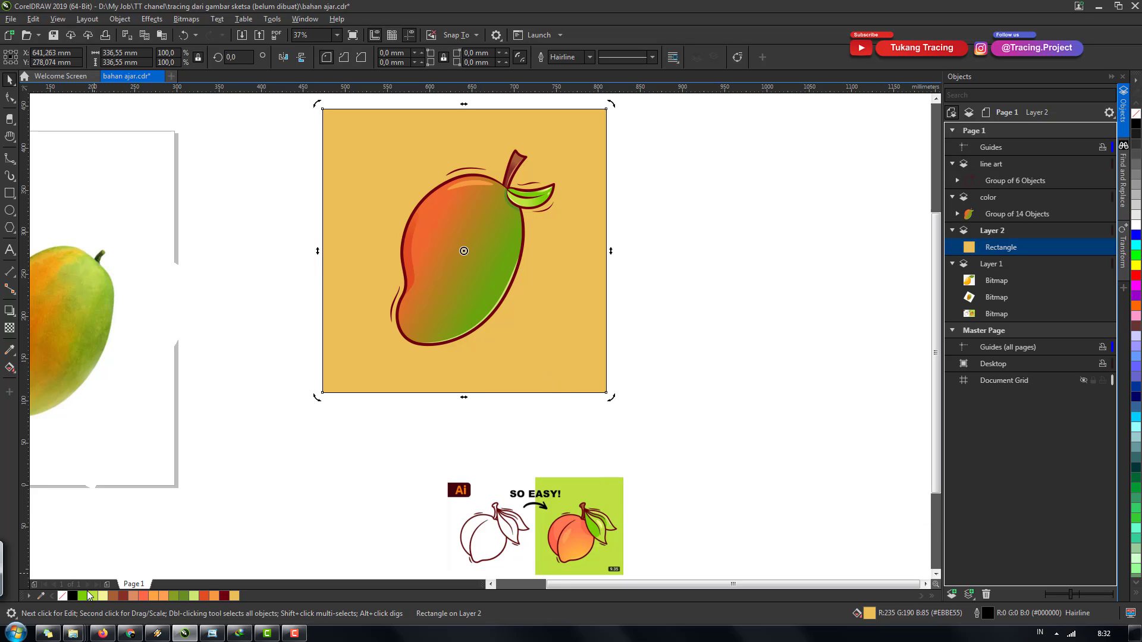
{"action": "left_click", "coordinate": [504, 439]}
Step: Draw a flat ellipse below the mango, filled orange with no outline
{"action": "scroll", "coordinate": [470, 373], "scroll_direction": "up", "scroll_amount": 2}
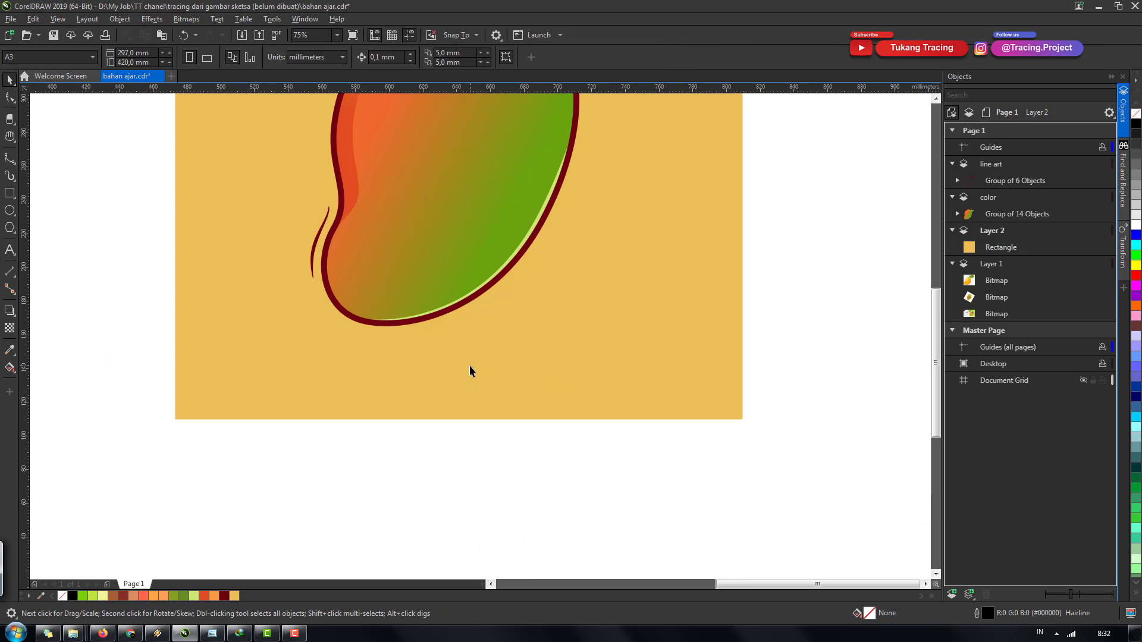
{"action": "left_click", "coordinate": [456, 393]}
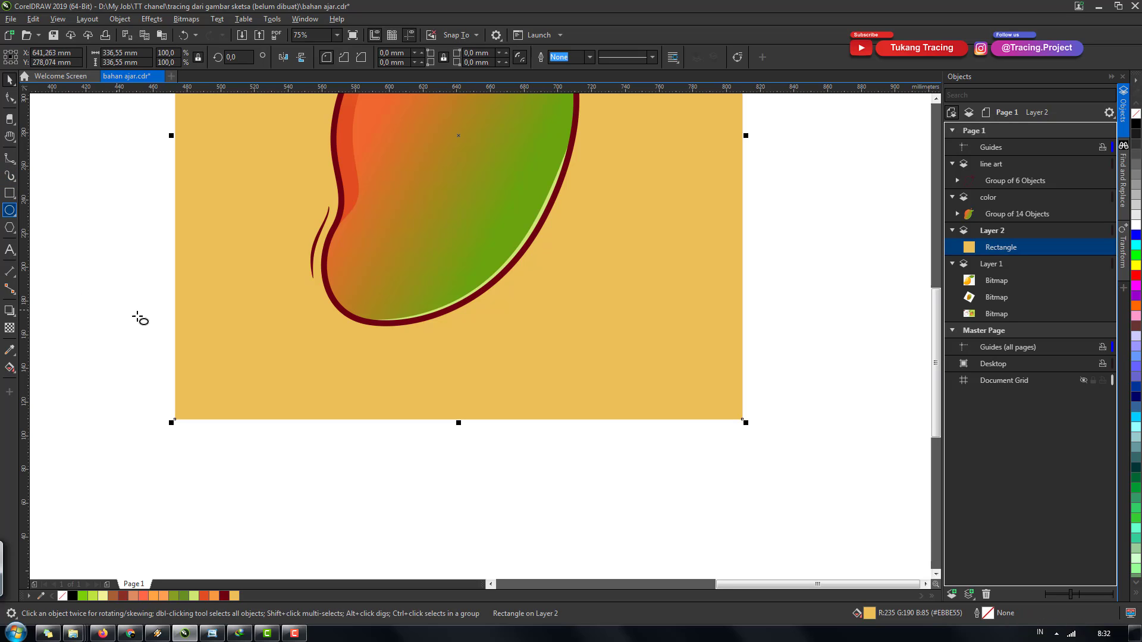
{"action": "left_click_drag", "start_coordinate": [400, 341], "coordinate": [526, 356]}
{"action": "key", "text": "space"}
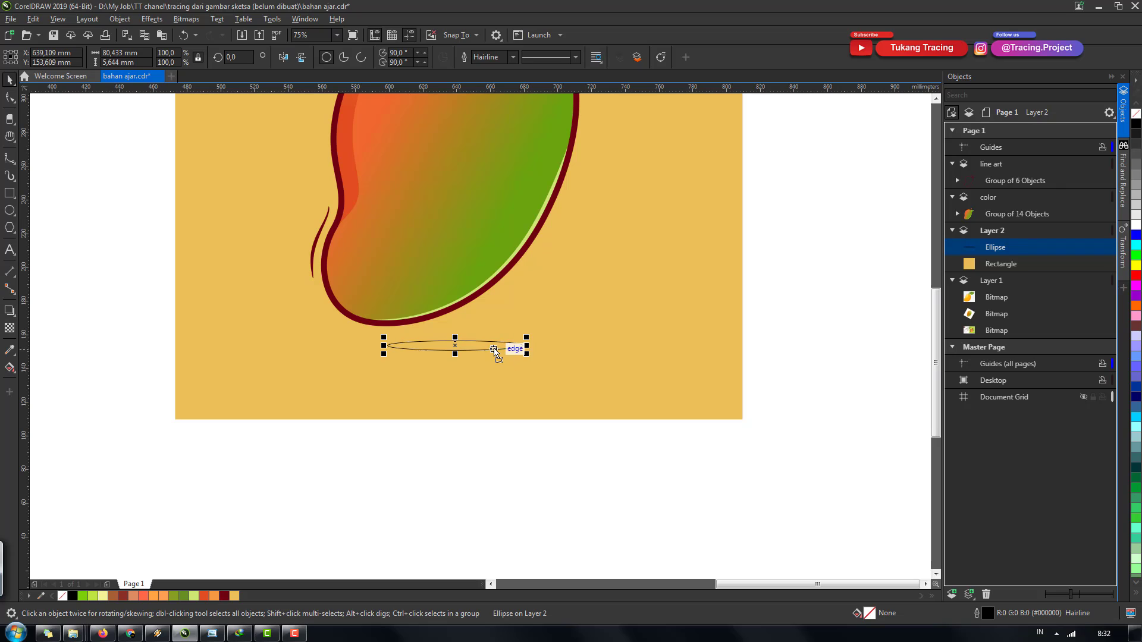
{"action": "left_click", "coordinate": [216, 596]}
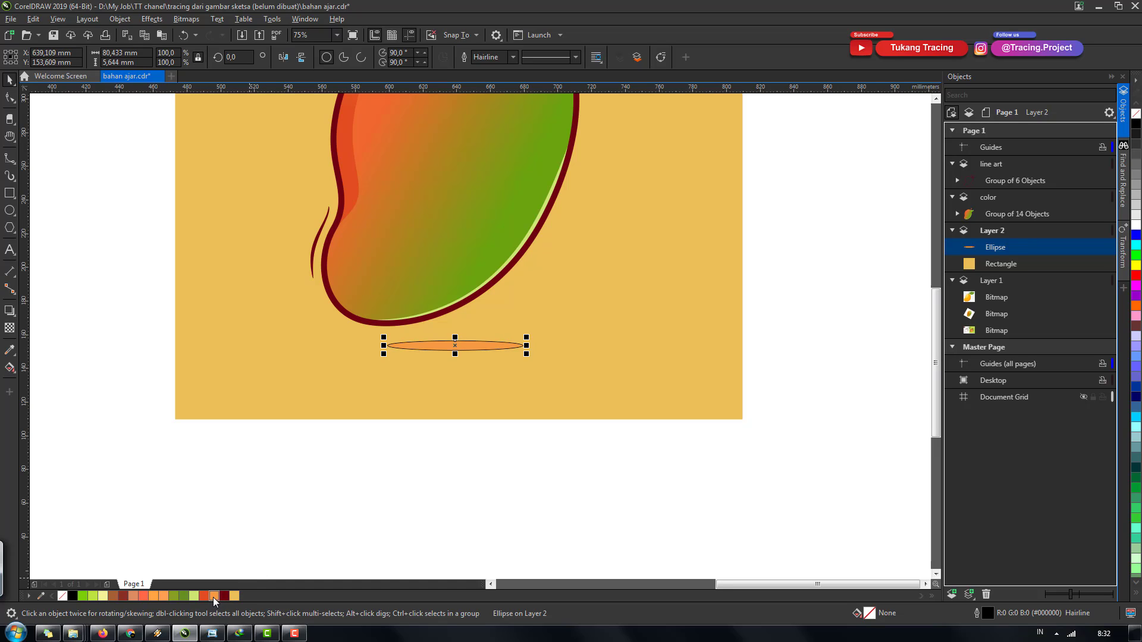
{"action": "right_click", "coordinate": [58, 596]}
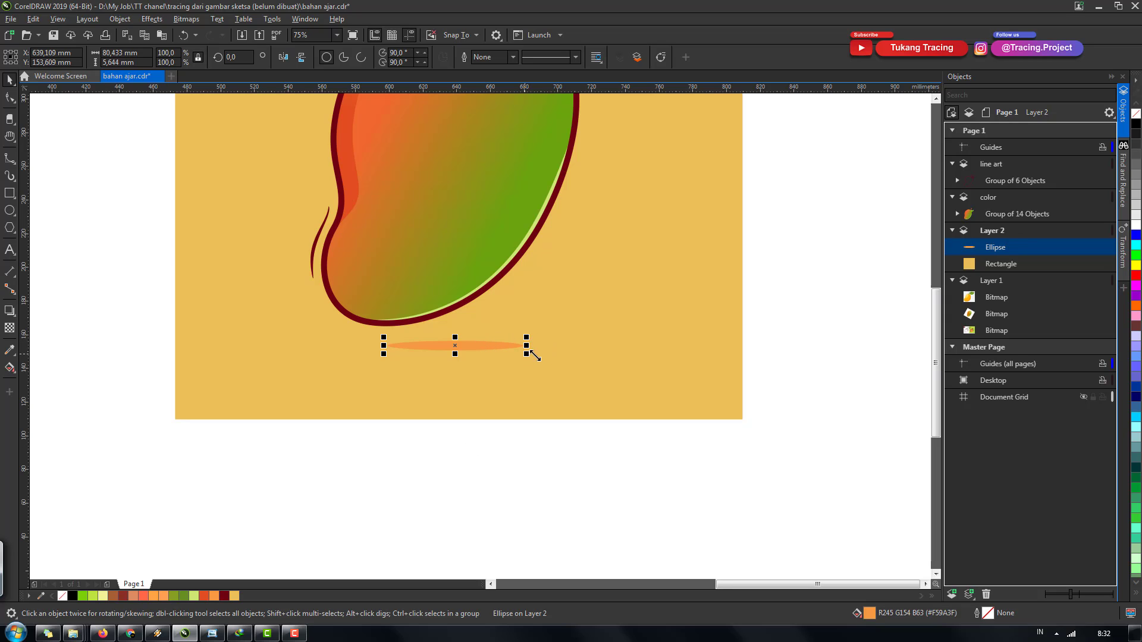
Step: Resize and reposition the shadow ellipse beneath the mango
{"action": "mouse_move", "coordinate": [529, 352]}
{"action": "left_mouse_down"}
{"action": "mouse_move", "coordinate": [547, 356]}
{"action": "mouse_move", "coordinate": [485, 353]}
{"action": "left_mouse_up"}
{"action": "scroll", "coordinate": [502, 352], "scroll_direction": "down", "scroll_amount": 3}
{"action": "scroll", "coordinate": [479, 362], "scroll_direction": "up", "scroll_amount": 3}
{"action": "key", "text": "Escape"}
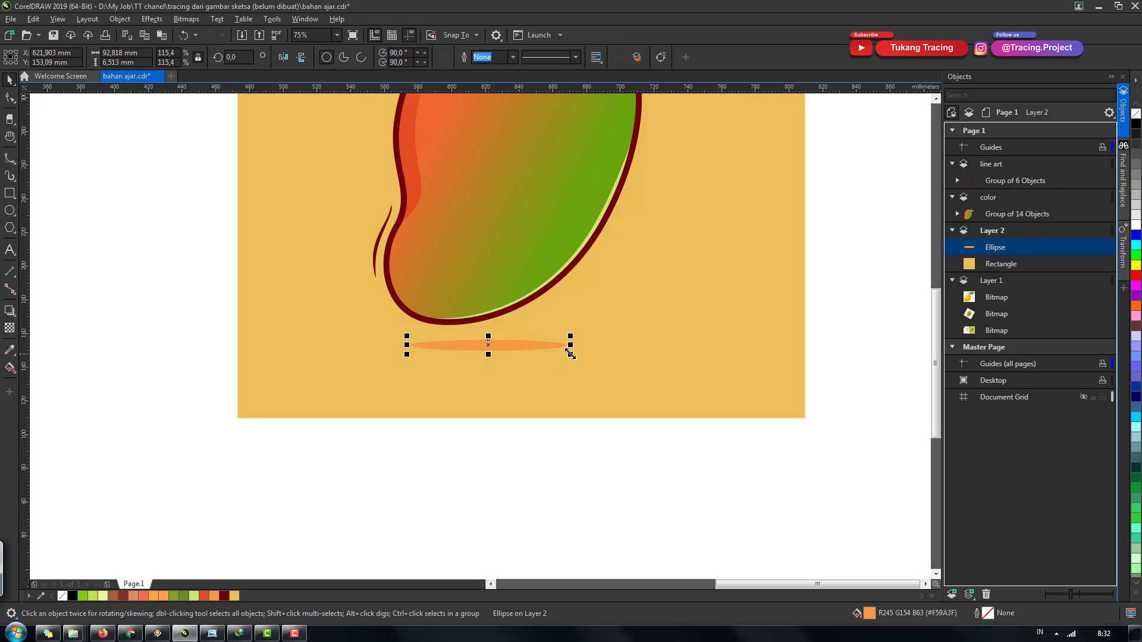
{"action": "left_click_drag", "start_coordinate": [568, 345], "coordinate": [558, 345]}
{"action": "left_click", "coordinate": [524, 439]}
Step: Marquee-select the mango and its shadow ellipse and nudge them slightly upward
{"action": "scroll", "coordinate": [472, 408], "scroll_direction": "down", "scroll_amount": 2}
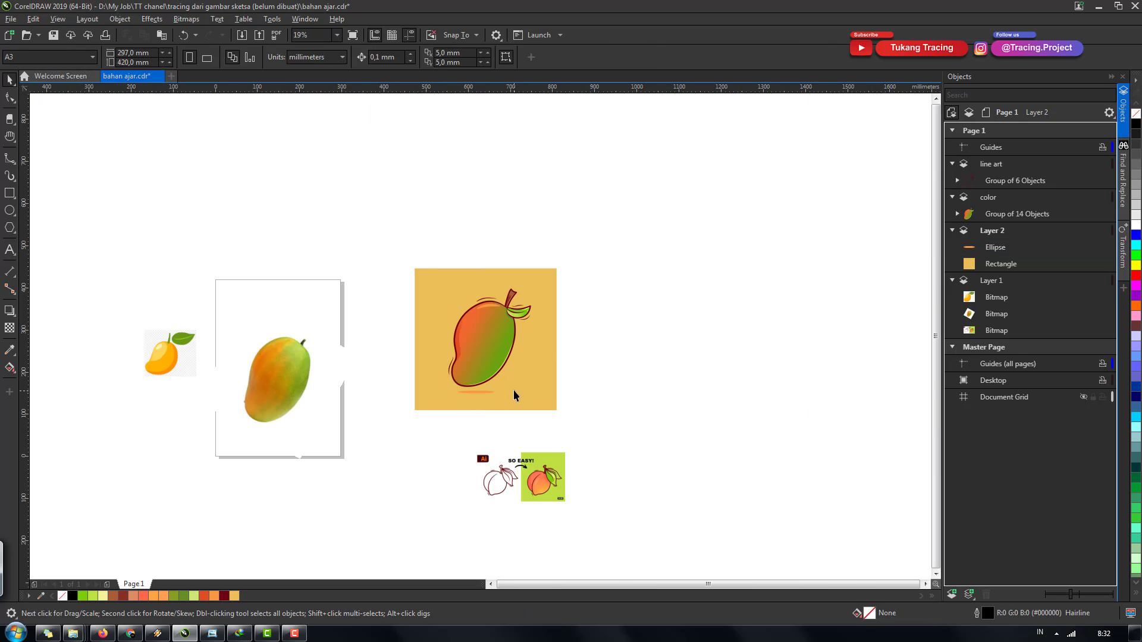
{"action": "left_click", "coordinate": [507, 354]}
{"action": "scroll", "coordinate": [506, 354], "scroll_direction": "up", "scroll_amount": 1}
{"action": "mouse_move", "coordinate": [269, 154]}
{"action": "left_mouse_down"}
{"action": "mouse_move", "coordinate": [593, 476]}
{"action": "mouse_move", "coordinate": [615, 452]}
{"action": "left_mouse_up"}
{"action": "left_click_drag", "start_coordinate": [503, 360], "coordinate": [504, 343]}
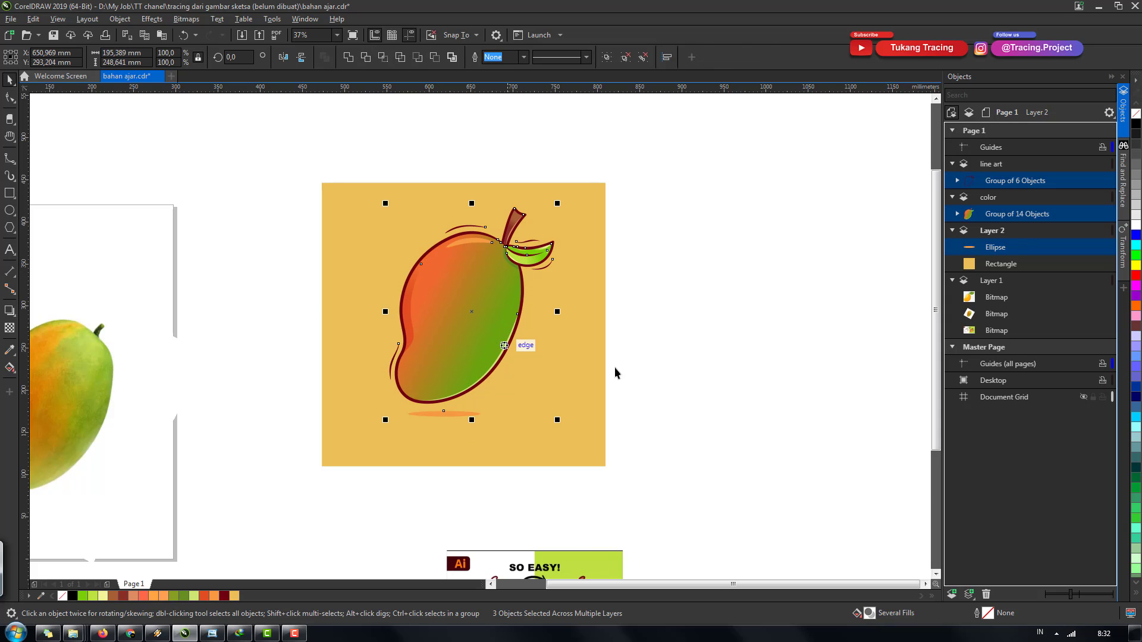
{"action": "key", "text": "Escape"}
Step: Add artistic text 'MANGO' below the yellow-orange square
{"action": "left_click", "coordinate": [10, 250]}
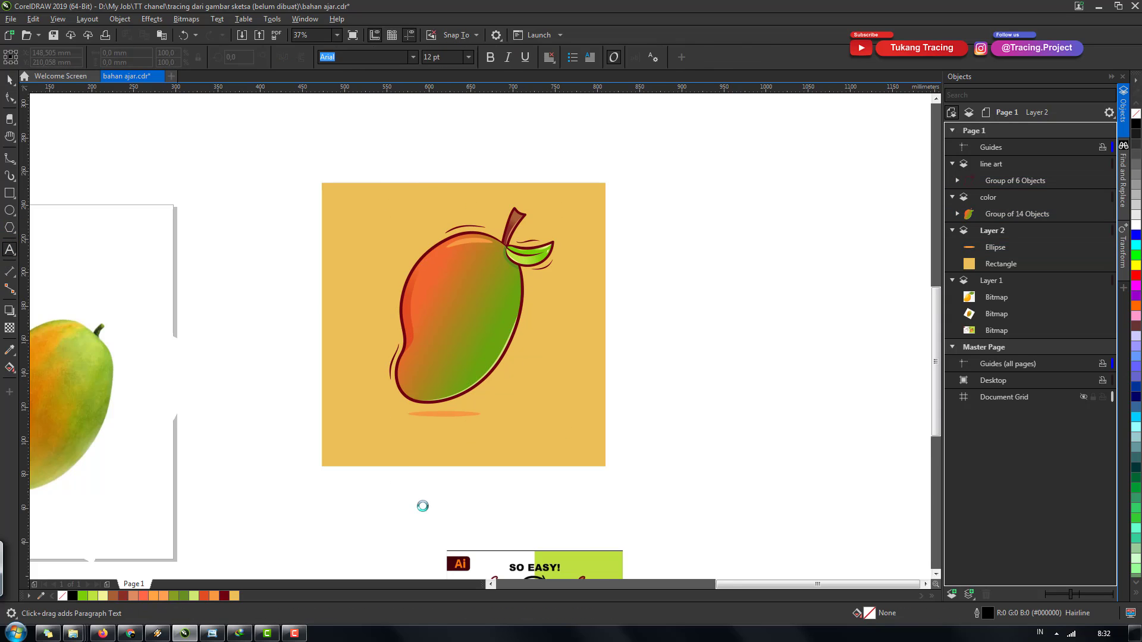
{"action": "scroll", "coordinate": [410, 479], "scroll_direction": "up", "scroll_amount": 2}
{"action": "left_click", "coordinate": [405, 473]}
{"action": "type", "text": "MA"}
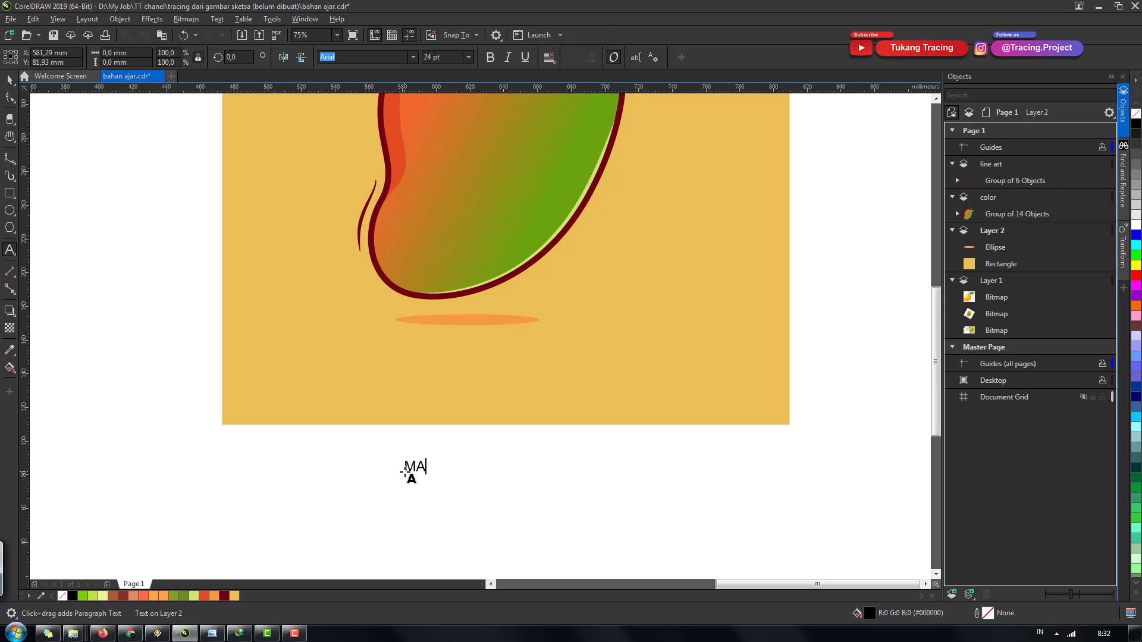
{"action": "type", "text": "NGG"}
{"action": "key", "text": "BackSpace"}
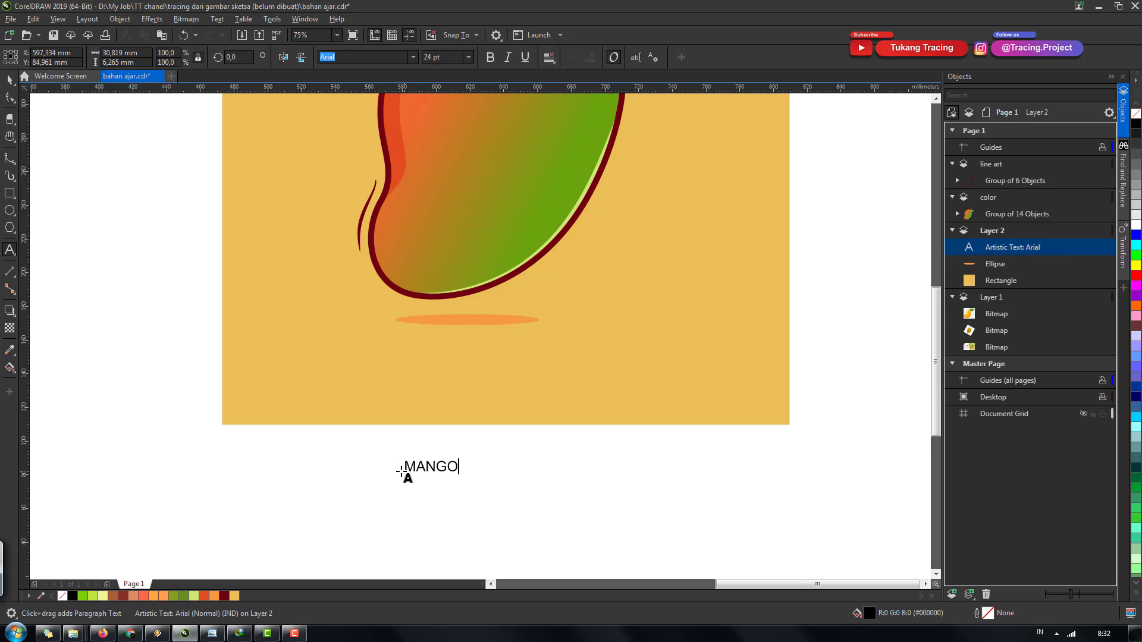
Step: Search Google Images for 'MANGO' instead of 'mangga', then reselect the MANGO text in CorelDRAW
{"action": "left_click", "coordinate": [130, 633]}
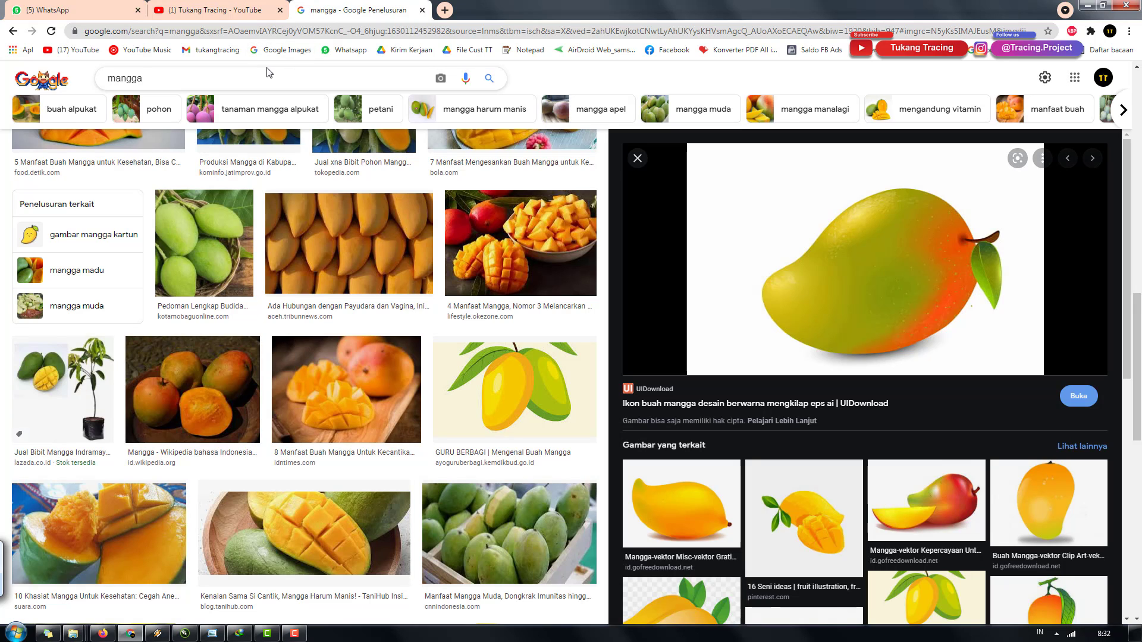
{"action": "double_click", "coordinate": [258, 74]}
{"action": "type", "text": "MANG"}
{"action": "type", "text": "O"}
{"action": "key", "text": "Down"}
{"action": "key", "text": "Return"}
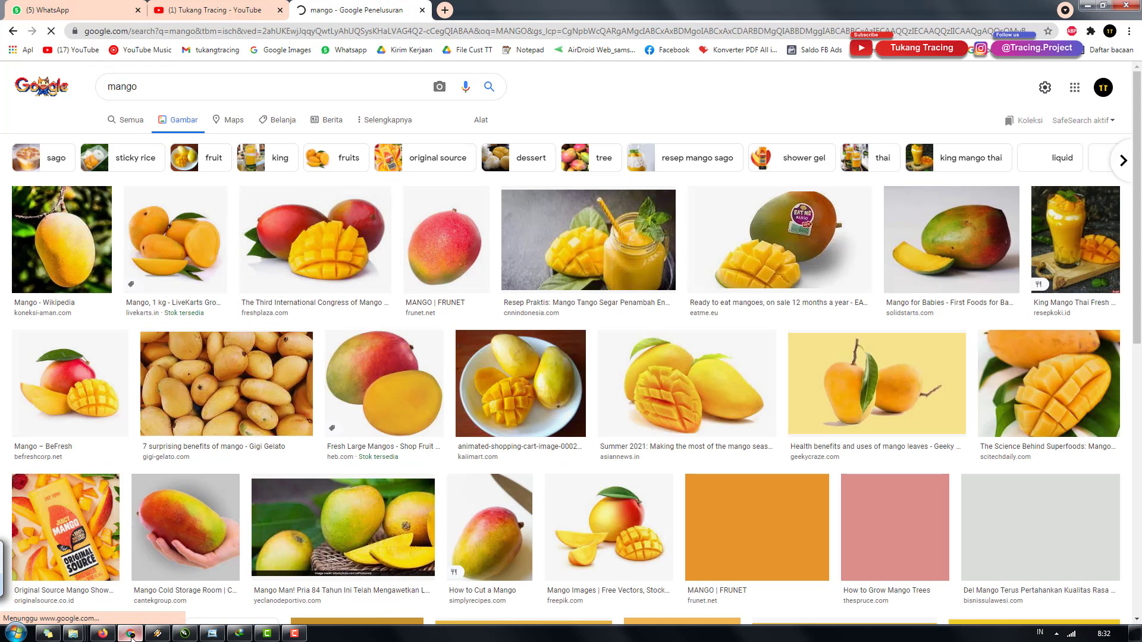
{"action": "left_click", "coordinate": [184, 634]}
{"action": "left_click", "coordinate": [10, 78]}
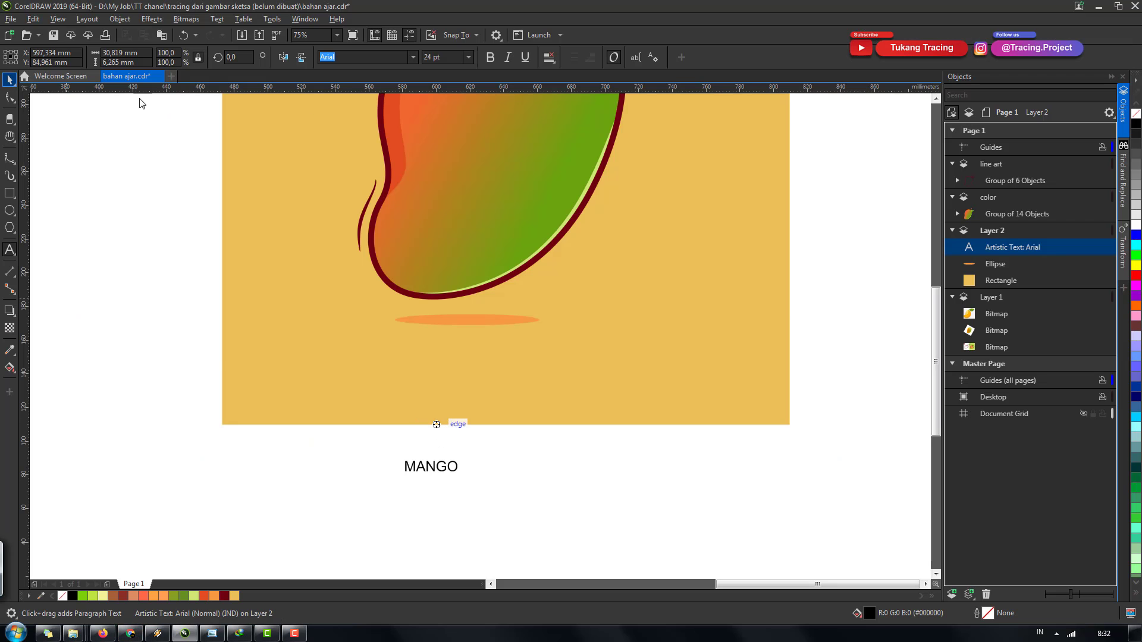
Step: Set the MANGO text in the Comic Panels font
{"action": "left_click", "coordinate": [413, 57]}
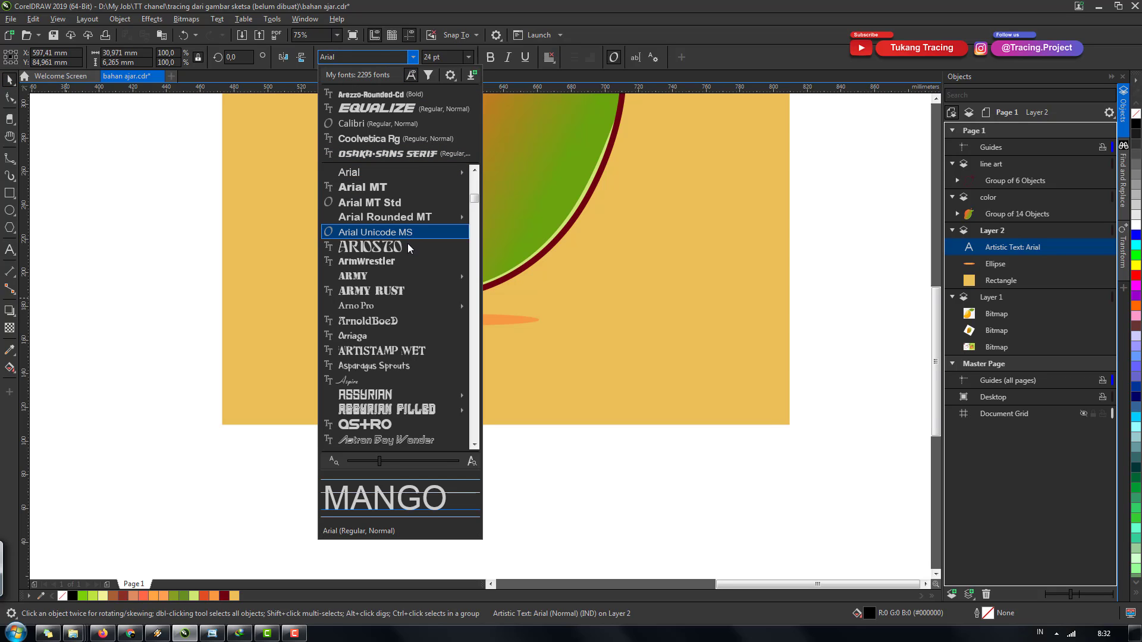
{"action": "scroll", "coordinate": [408, 248], "scroll_direction": "down", "scroll_amount": 4}
{"action": "scroll", "coordinate": [408, 248], "scroll_direction": "down", "scroll_amount": 3}
{"action": "scroll", "coordinate": [408, 248], "scroll_direction": "down", "scroll_amount": 2}
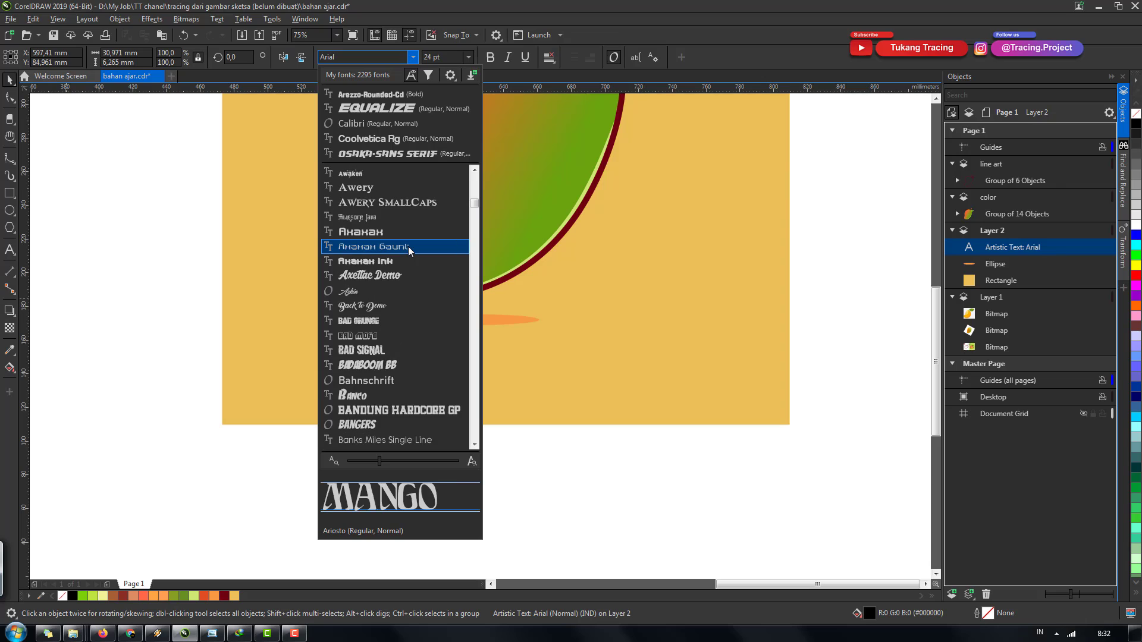
{"action": "scroll", "coordinate": [408, 249], "scroll_direction": "down", "scroll_amount": 5}
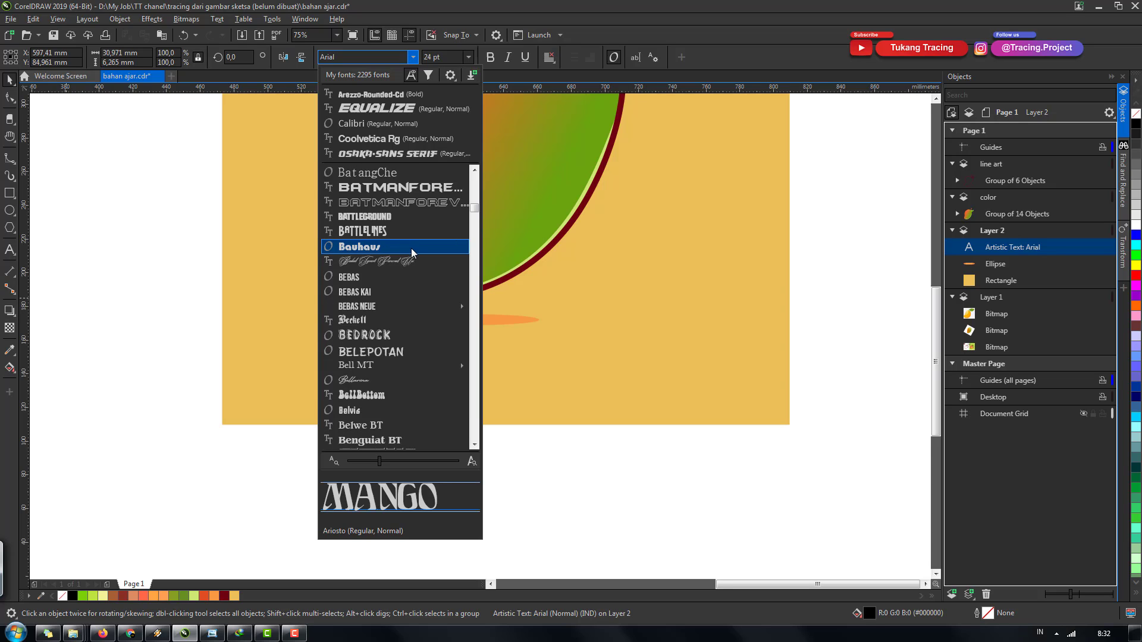
{"action": "scroll", "coordinate": [412, 248], "scroll_direction": "down", "scroll_amount": 4}
{"action": "scroll", "coordinate": [410, 255], "scroll_direction": "down", "scroll_amount": 3}
{"action": "scroll", "coordinate": [409, 256], "scroll_direction": "down", "scroll_amount": 2}
{"action": "scroll", "coordinate": [410, 261], "scroll_direction": "down", "scroll_amount": 3}
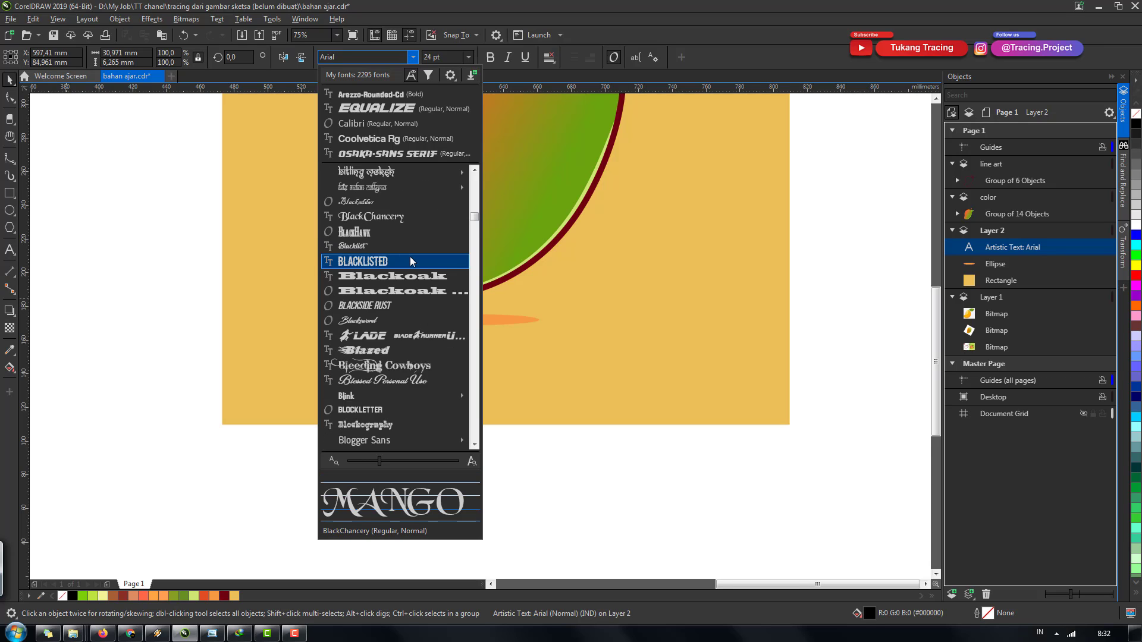
{"action": "scroll", "coordinate": [411, 261], "scroll_direction": "down", "scroll_amount": 3}
{"action": "scroll", "coordinate": [410, 261], "scroll_direction": "down", "scroll_amount": 3}
{"action": "scroll", "coordinate": [410, 261], "scroll_direction": "down", "scroll_amount": 3}
{"action": "scroll", "coordinate": [411, 261], "scroll_direction": "down", "scroll_amount": 5}
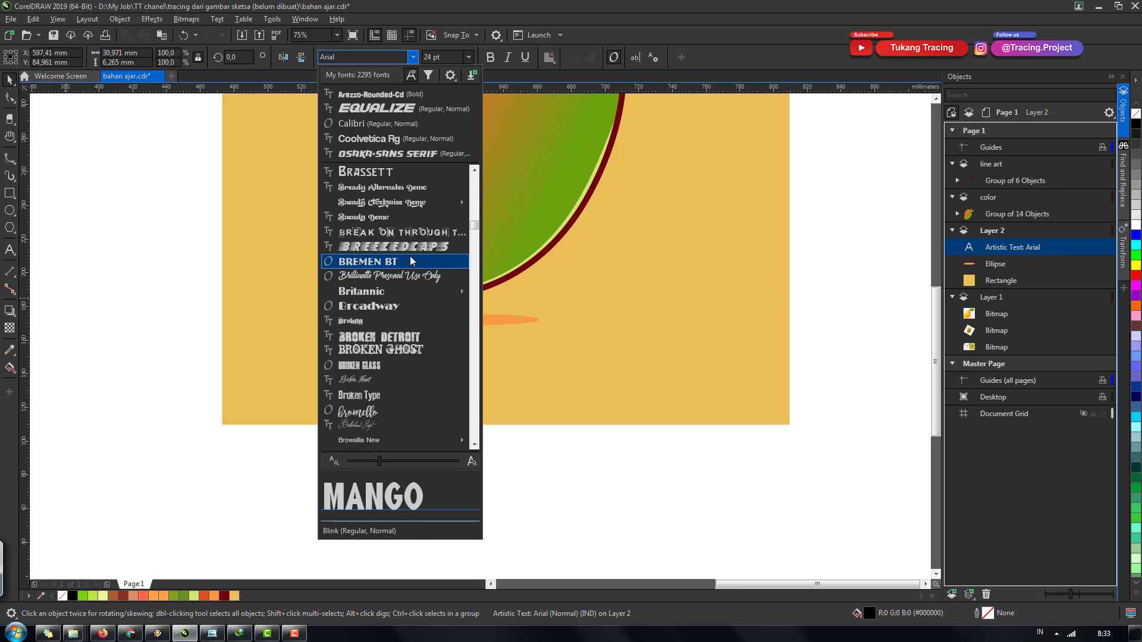
{"action": "scroll", "coordinate": [410, 260], "scroll_direction": "down", "scroll_amount": 1}
{"action": "scroll", "coordinate": [410, 261], "scroll_direction": "down", "scroll_amount": 2}
{"action": "scroll", "coordinate": [410, 261], "scroll_direction": "down", "scroll_amount": 3}
{"action": "scroll", "coordinate": [409, 256], "scroll_direction": "down", "scroll_amount": 5}
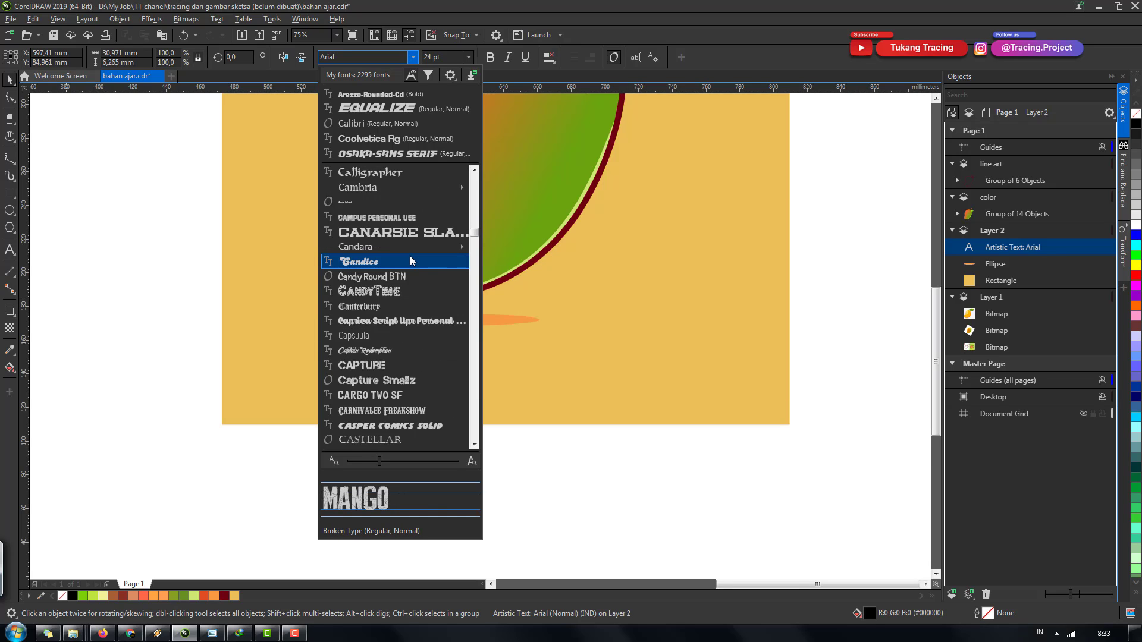
{"action": "scroll", "coordinate": [410, 255], "scroll_direction": "down", "scroll_amount": 7}
{"action": "scroll", "coordinate": [411, 261], "scroll_direction": "down", "scroll_amount": 5}
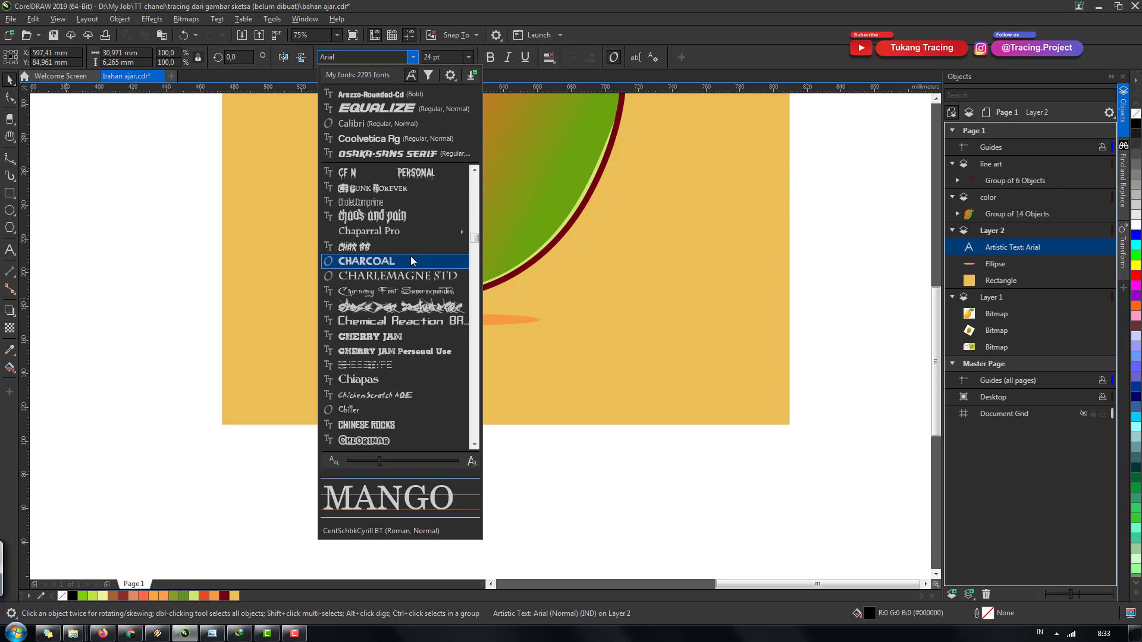
{"action": "scroll", "coordinate": [411, 260], "scroll_direction": "down", "scroll_amount": 5}
{"action": "scroll", "coordinate": [410, 260], "scroll_direction": "down", "scroll_amount": 5}
{"action": "scroll", "coordinate": [411, 261], "scroll_direction": "down", "scroll_amount": 5}
{"action": "scroll", "coordinate": [410, 261], "scroll_direction": "down", "scroll_amount": 2}
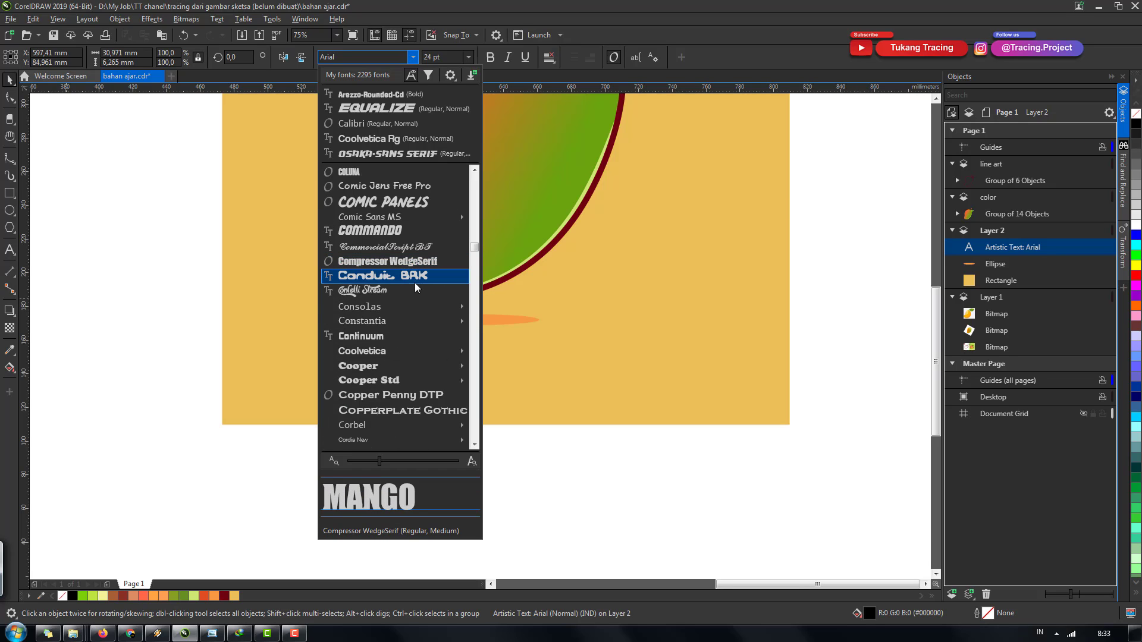
{"action": "left_click", "coordinate": [418, 205]}
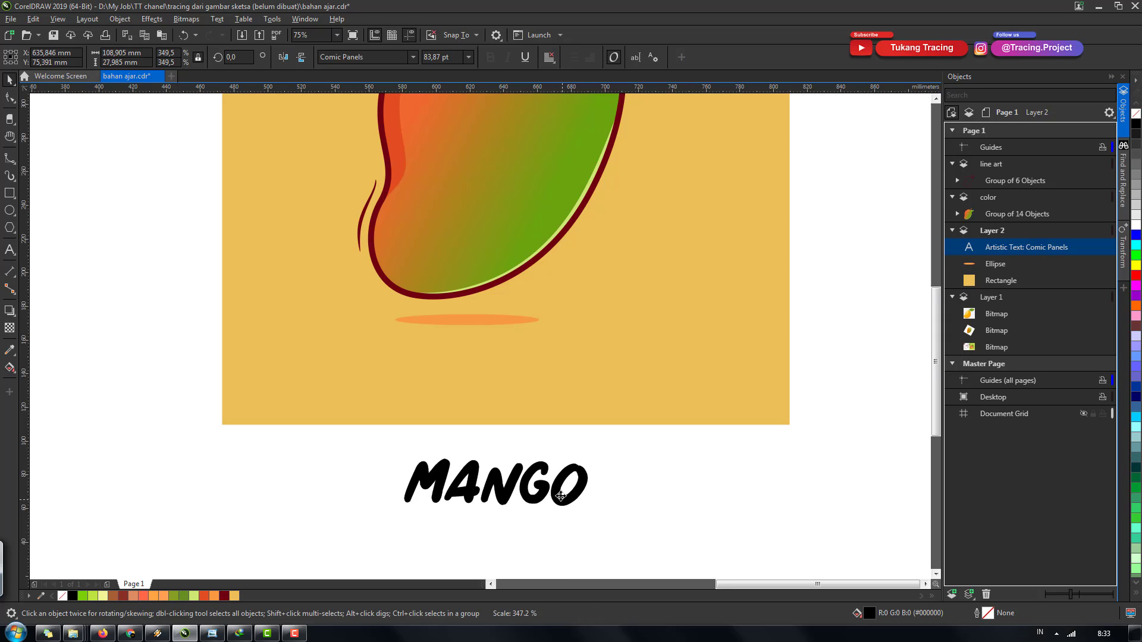
Step: Enlarge MANGO to about 84 pt beneath the shadow inside the square and colour it dark red
{"action": "left_click_drag", "start_coordinate": [561, 496], "coordinate": [550, 388]}
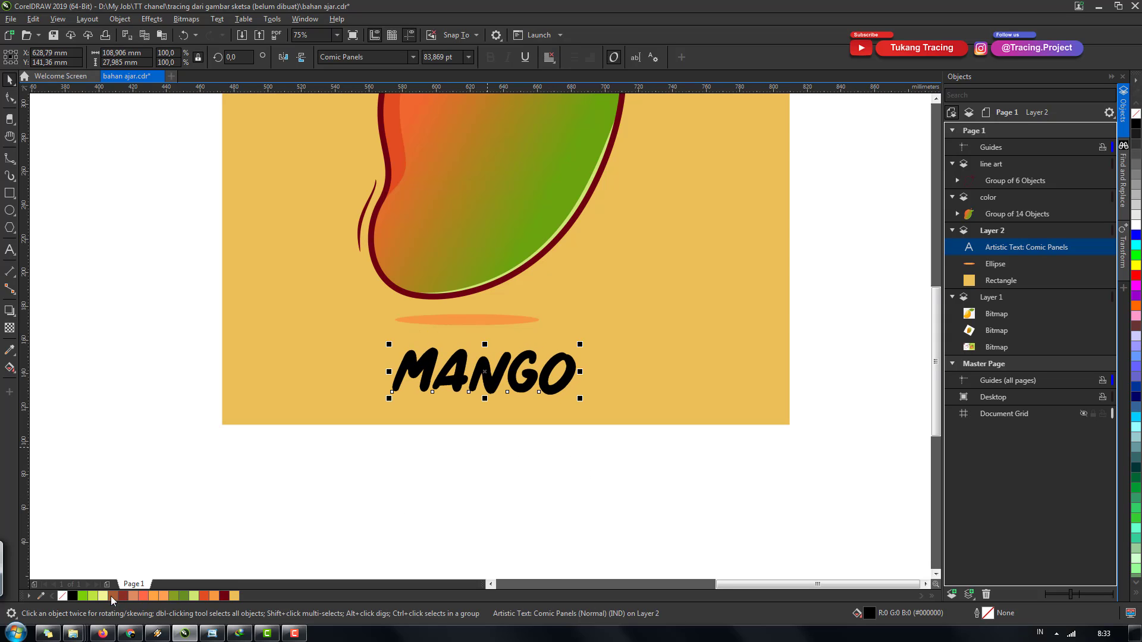
{"action": "left_click", "coordinate": [1136, 226]}
{"action": "scroll", "coordinate": [577, 401], "scroll_direction": "down", "scroll_amount": 2}
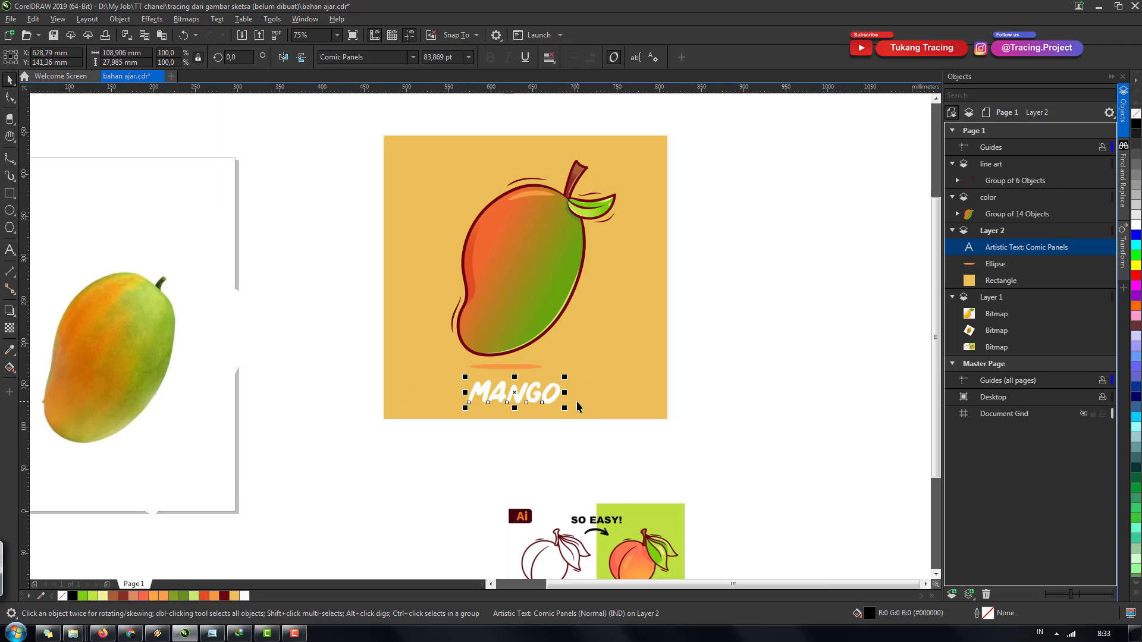
{"action": "left_click", "coordinate": [224, 596]}
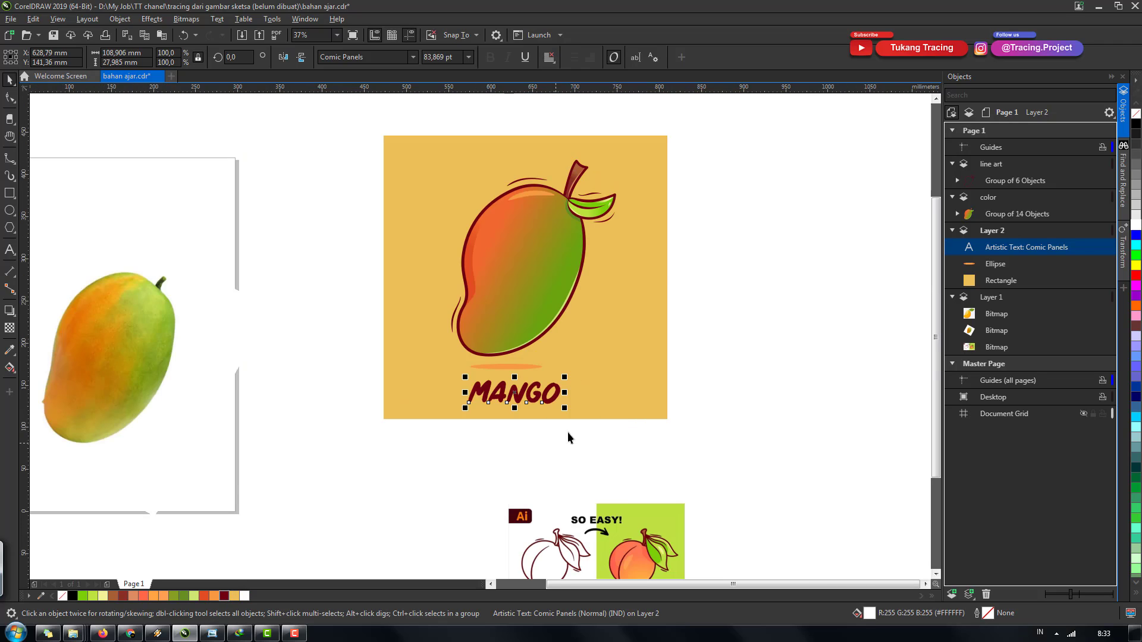
{"action": "left_click", "coordinate": [609, 394], "text": "shift"}
{"action": "left_click", "coordinate": [624, 445]}
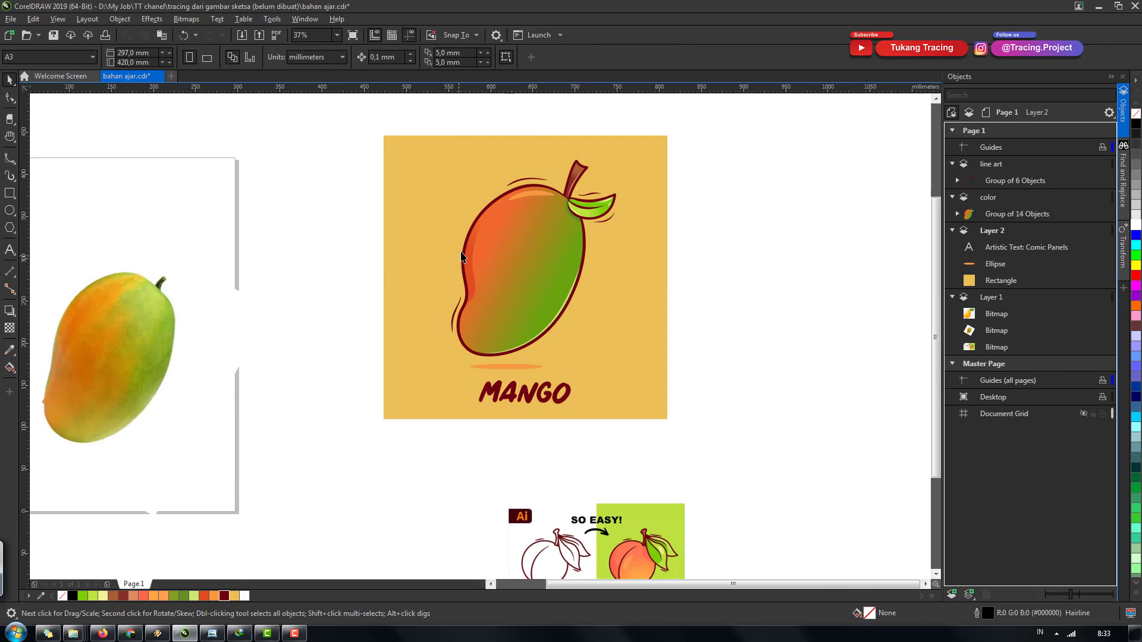
Step: Shift the whole mango design slightly left and down, then save it as bahan ajar.cdr
{"action": "key", "text": "ctrl+s"}
{"action": "scroll", "coordinate": [463, 267], "scroll_direction": "down", "scroll_amount": 2}
{"action": "left_click_drag", "start_coordinate": [575, 340], "coordinate": [618, 361]}
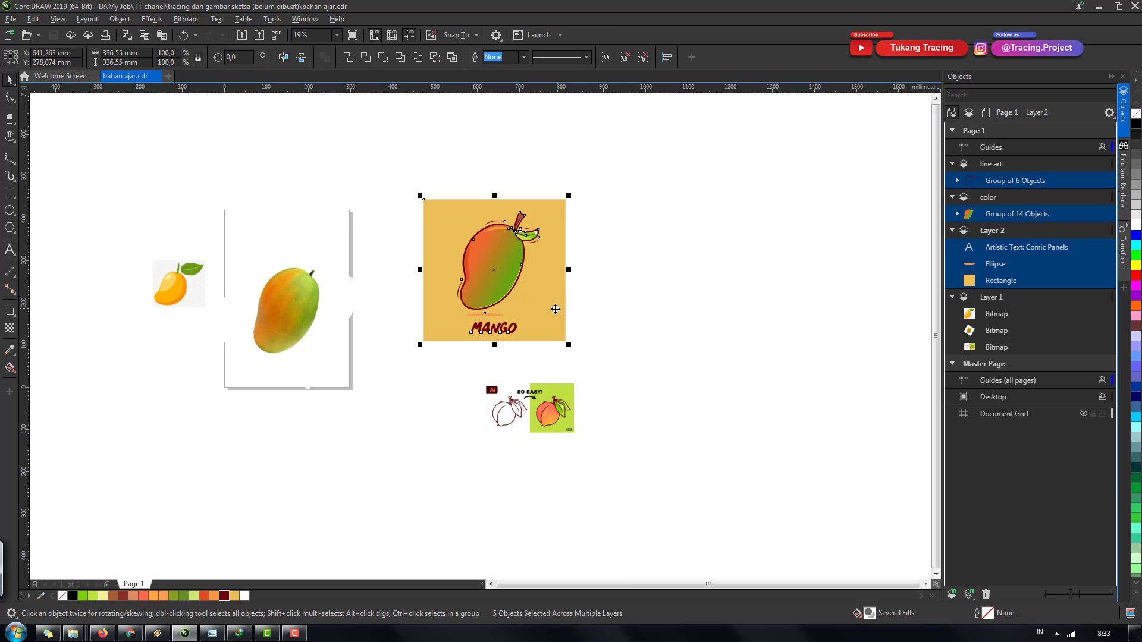
{"action": "left_click_drag", "start_coordinate": [457, 313], "coordinate": [422, 328]}
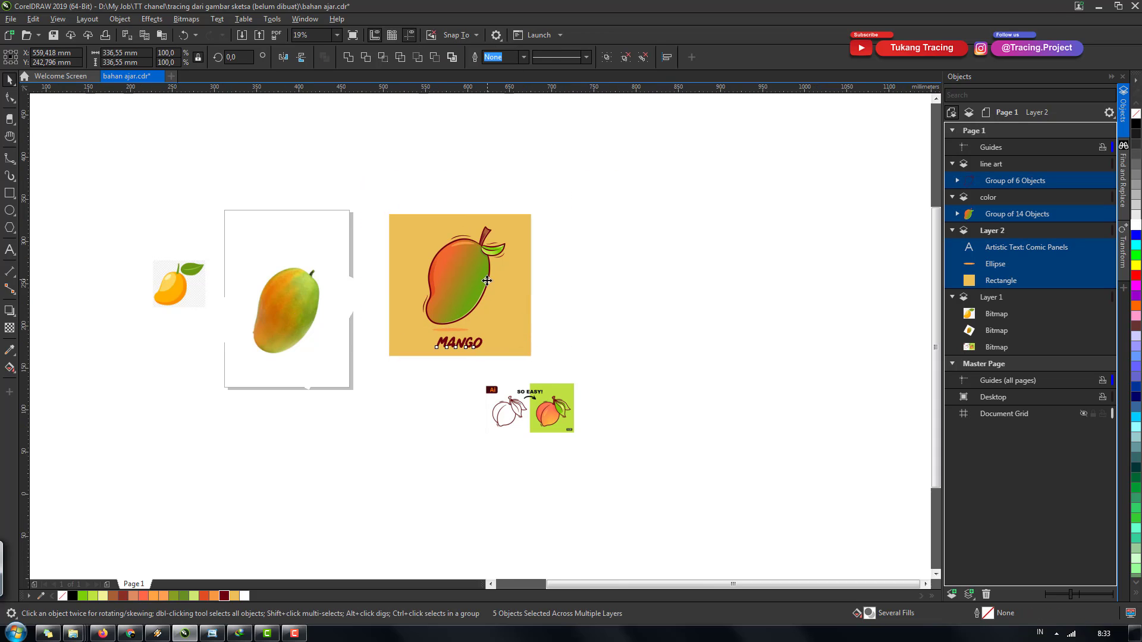
{"action": "scroll", "coordinate": [482, 281], "scroll_direction": "up", "scroll_amount": 2}
{"action": "left_click", "coordinate": [632, 266]}
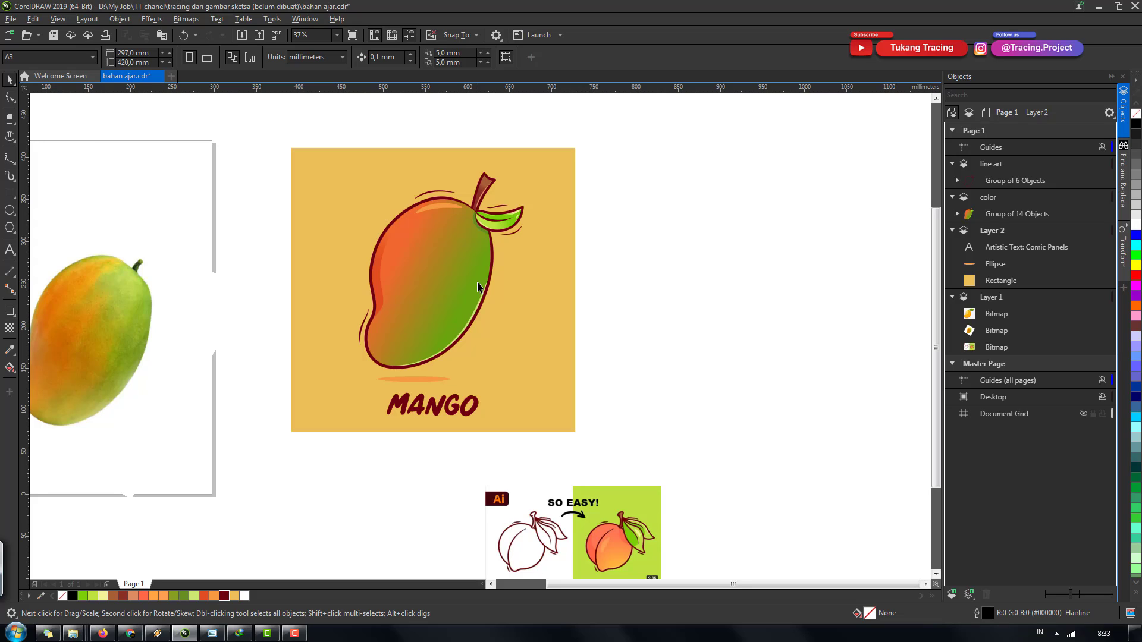
{"action": "left_click", "coordinate": [56, 33]}
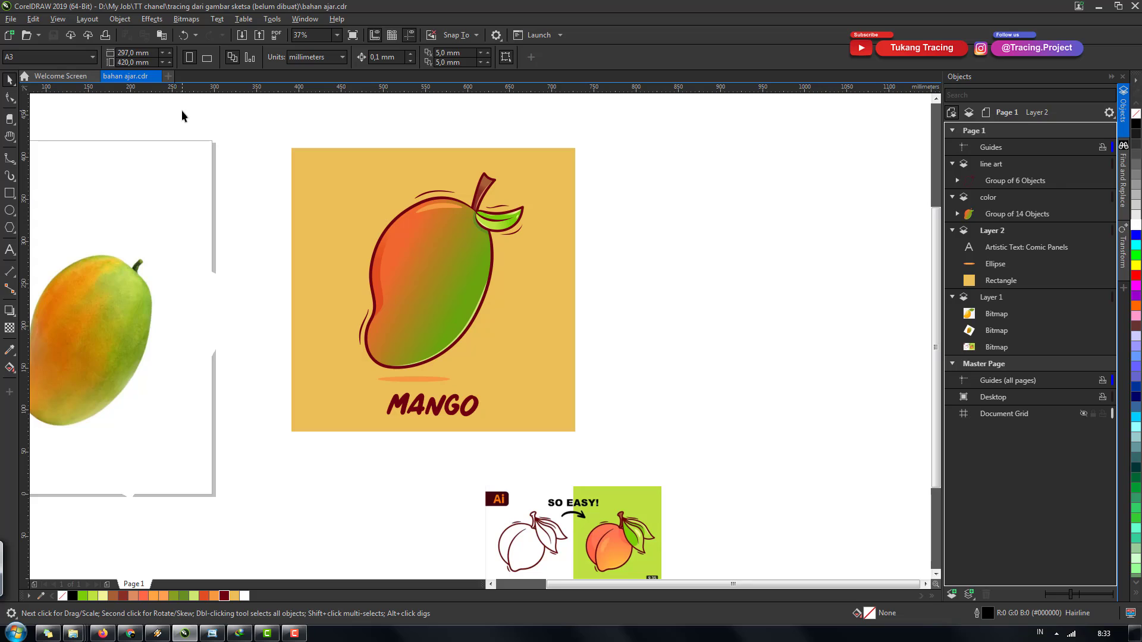